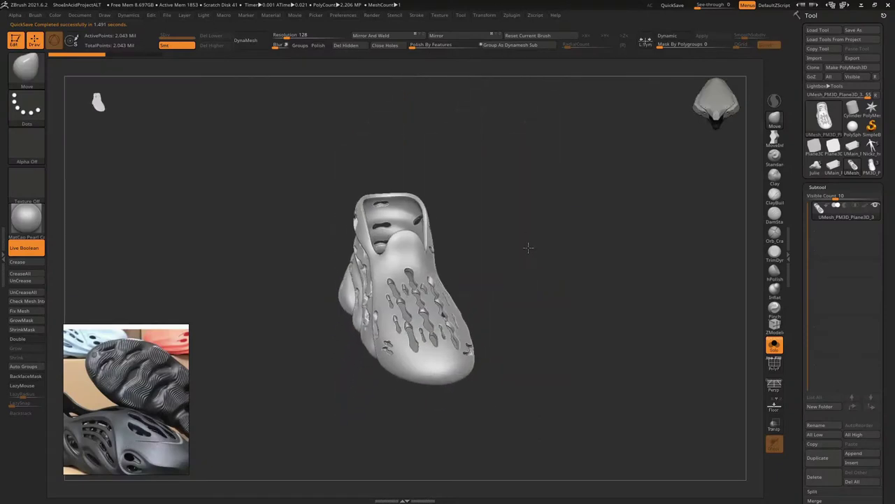
Orbit around the holed shoe shell to inspect it, with the polygroup wireframe turned off
drag(528, 247, 506, 260)
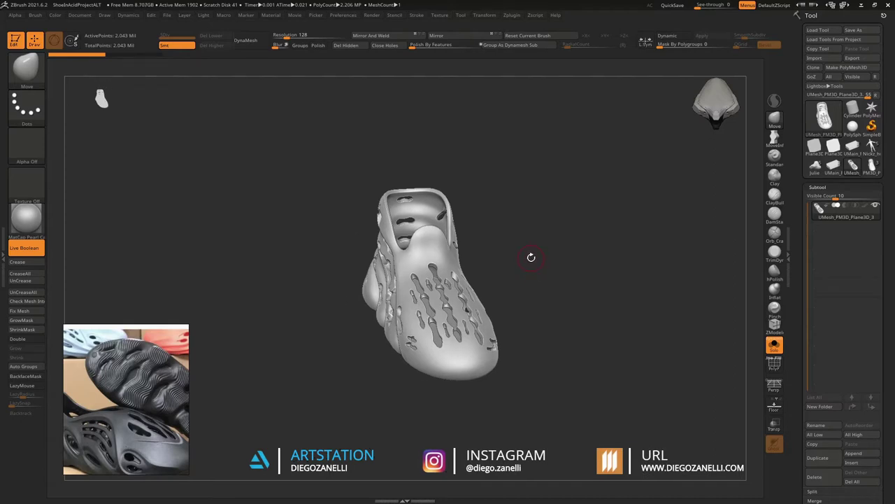
drag(531, 258, 455, 262)
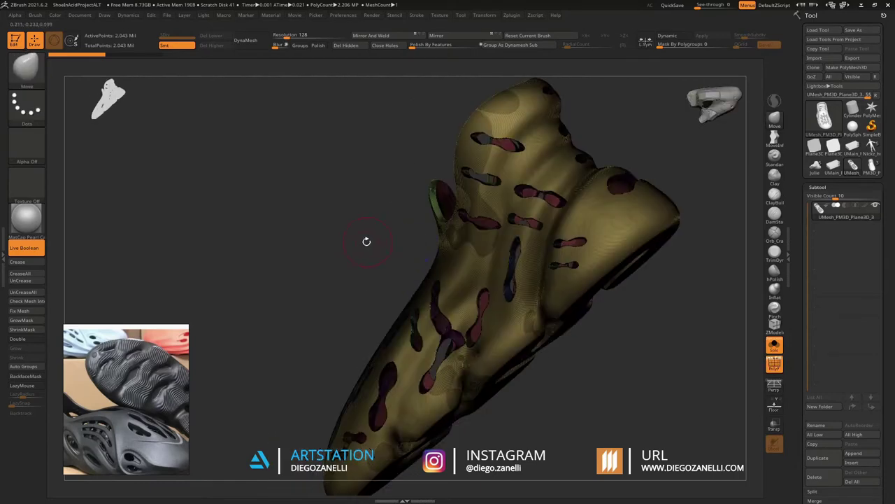
mouse_move(366, 241)
mouse_down()
mouse_move(493, 242)
mouse_move(565, 258)
mouse_up()
key(shift+f)
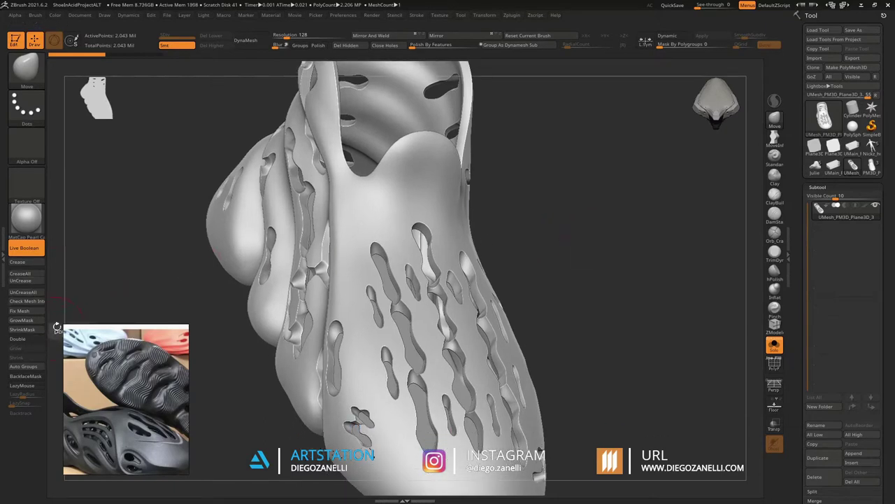
mouse_move(202, 242)
mouse_down()
mouse_move(500, 244)
mouse_move(505, 266)
mouse_up()
key(f)
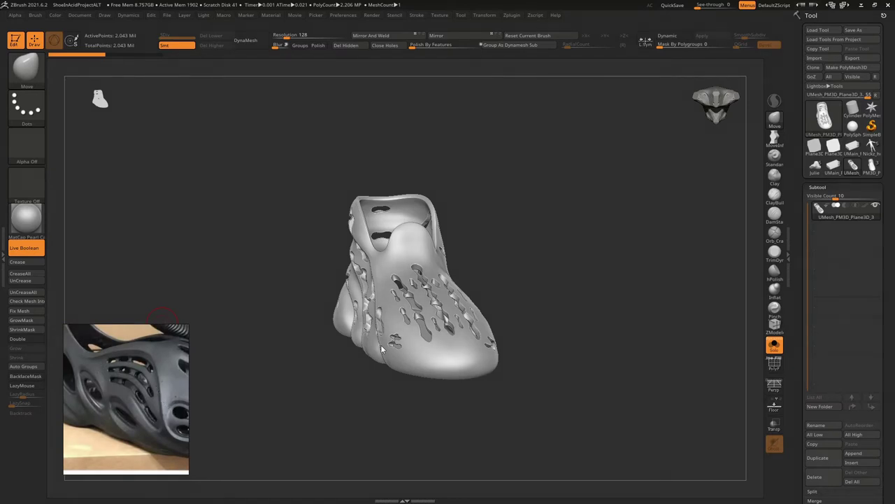
mouse_move(545, 312)
shift+mouse_down()
mouse_move(502, 250)
mouse_move(528, 271)
shift+mouse_up()
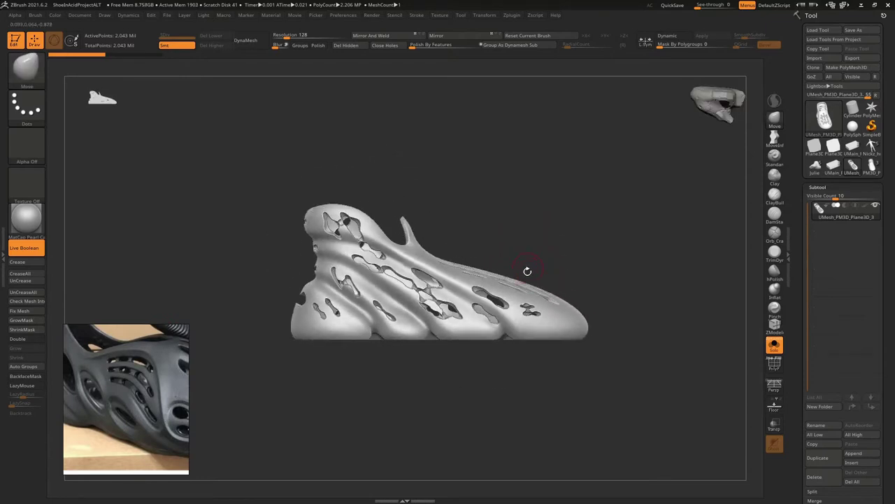
Delete the higher subdivision levels of PM3D_Plane3D_2, then go back to the holed UMesh shell
click(871, 166)
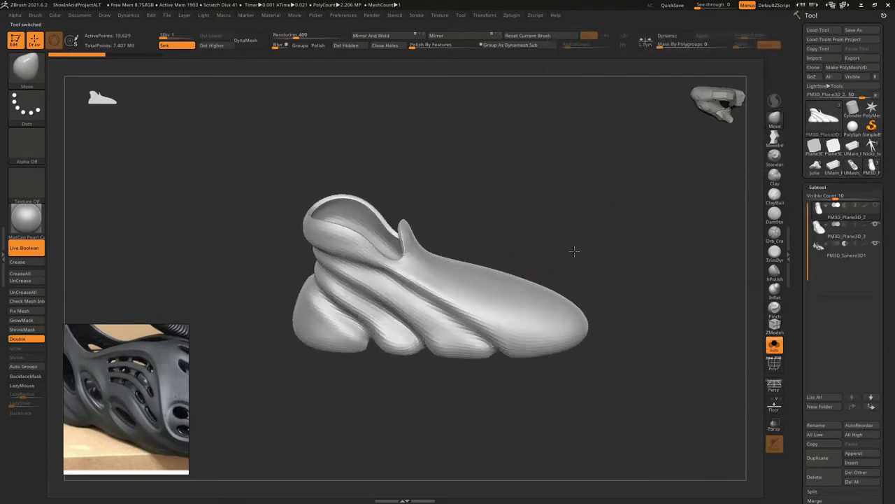
mouse_move(574, 250)
mouse_down()
mouse_move(520, 295)
mouse_move(515, 249)
mouse_move(548, 216)
mouse_move(500, 276)
mouse_up()
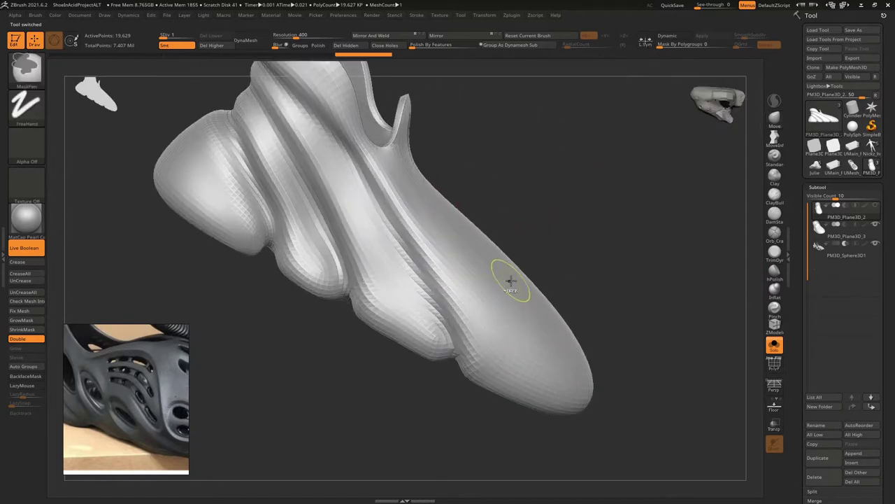
drag(651, 291, 721, 304)
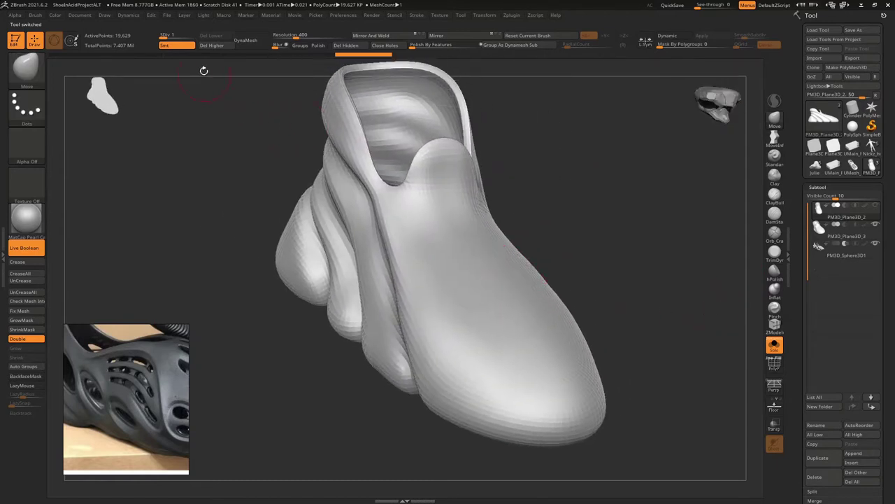
click(217, 48)
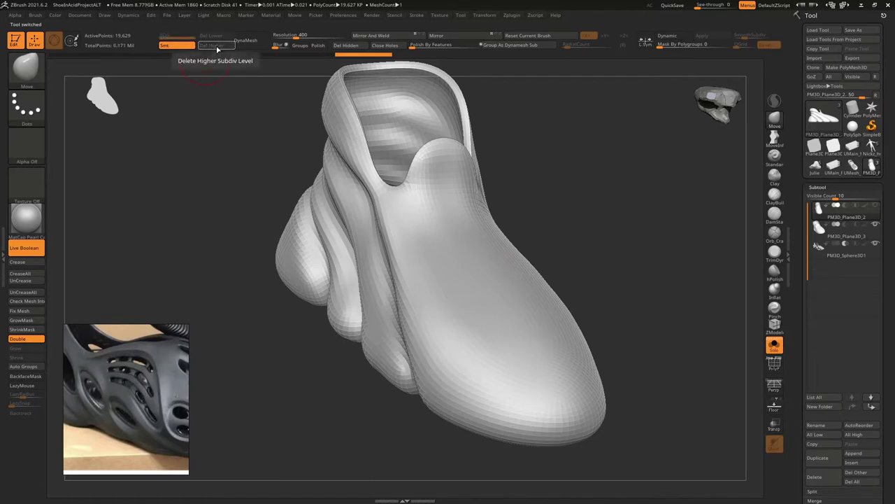
mouse_move(399, 150)
shift+mouse_down()
mouse_move(384, 176)
mouse_move(464, 196)
mouse_move(438, 232)
mouse_move(404, 232)
shift+mouse_up()
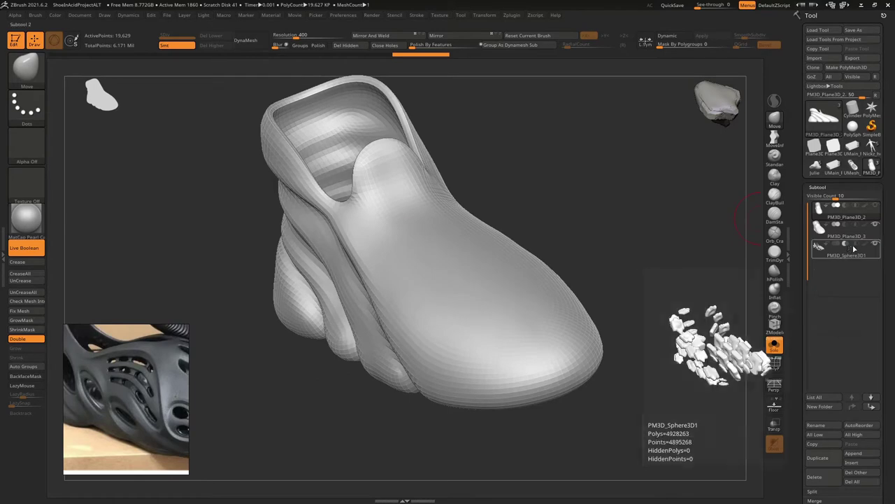
mouse_move(850, 249)
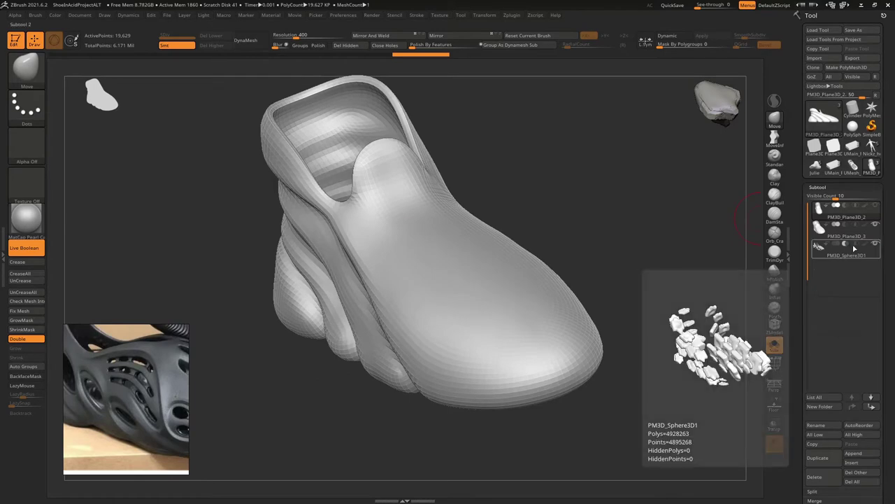
click(853, 165)
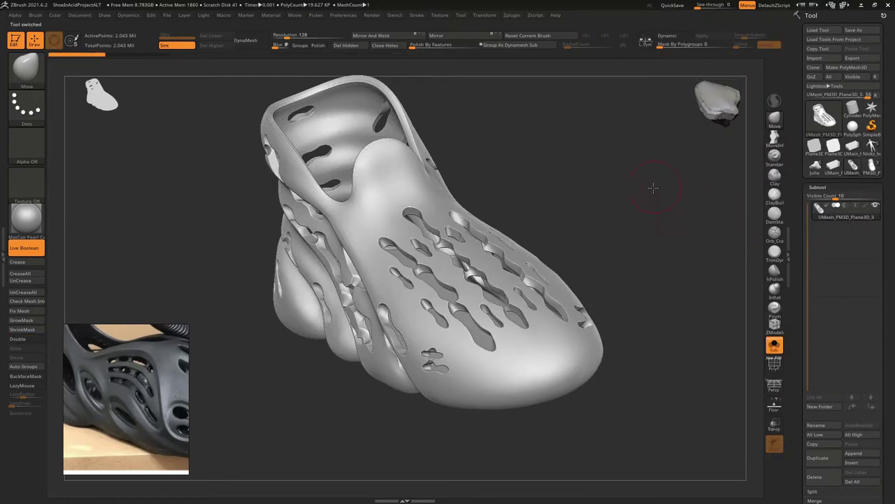
Orbit the holed shell with its polygroup wireframe showing
mouse_move(652, 188)
mouse_down()
mouse_move(595, 231)
mouse_move(493, 345)
mouse_up()
key(shift+f)
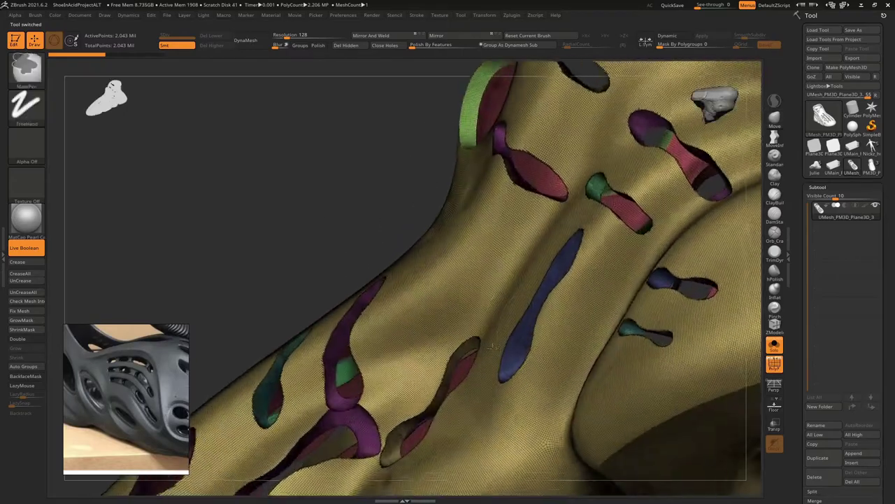
mouse_move(493, 345)
right_down()
mouse_move(483, 210)
mouse_move(440, 220)
mouse_move(465, 176)
mouse_move(455, 236)
mouse_move(493, 248)
right_up()
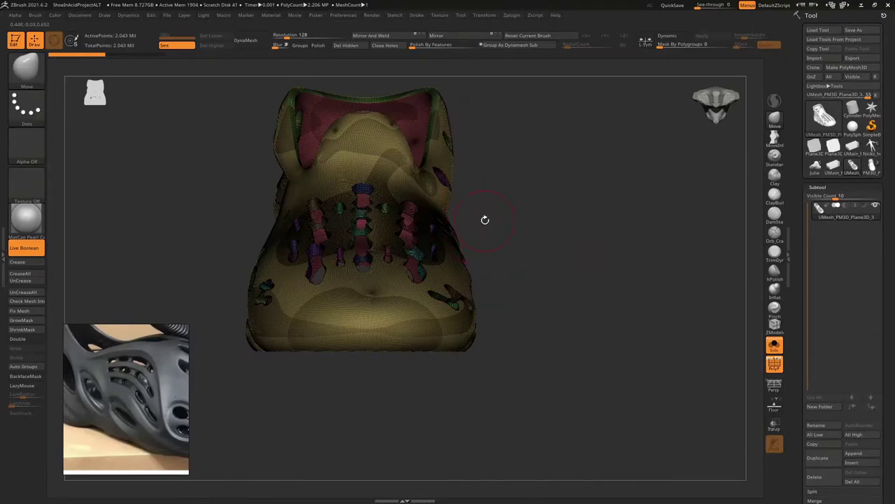
Bring up the solid PM3D_Plane3D_2 shoe and orbit and zoom around its toe
click(871, 168)
mouse_move(464, 217)
right_down()
mouse_move(492, 270)
mouse_move(376, 324)
mouse_move(412, 248)
mouse_move(394, 259)
right_up()
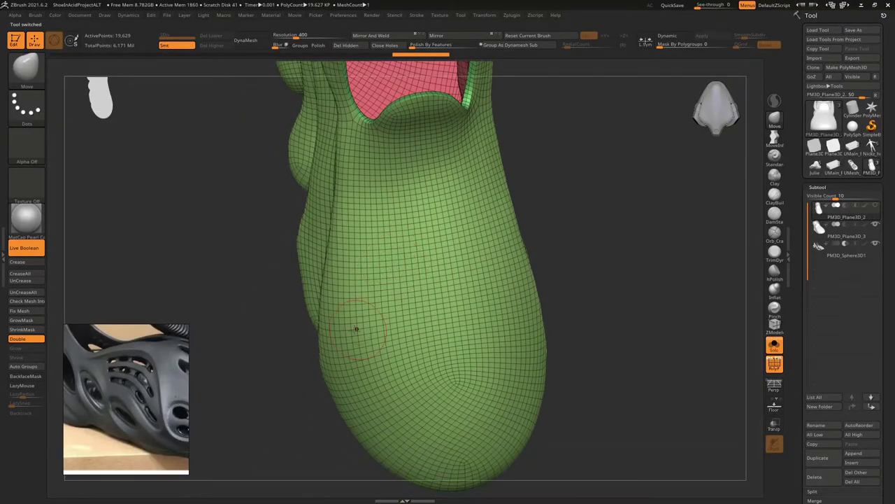
scroll(117, 415, down, 2)
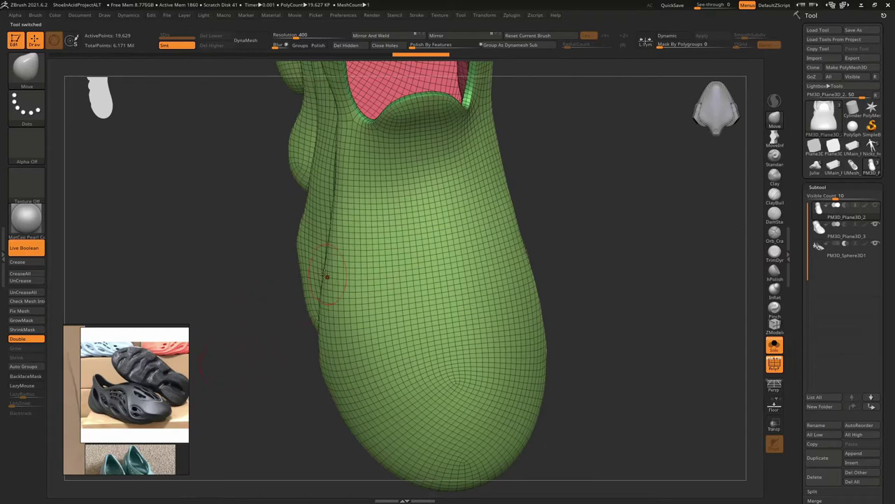
scroll(149, 383, up, 1)
scroll(149, 383, up, 2)
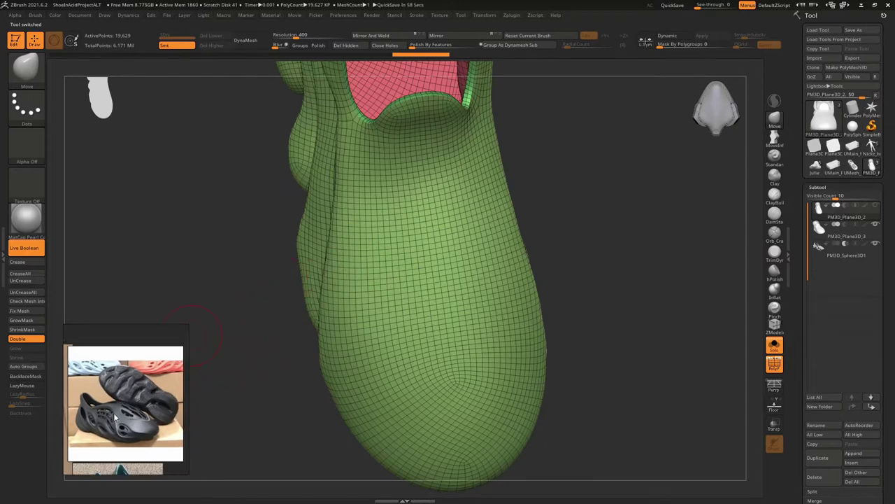
scroll(114, 413, up, 2)
scroll(114, 408, up, 1)
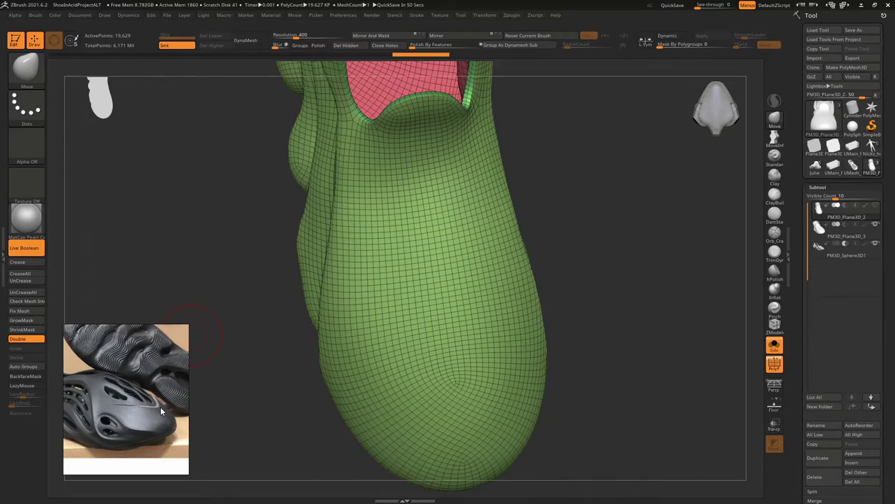
mouse_move(476, 265)
mouse_down()
mouse_move(554, 214)
mouse_move(750, 239)
mouse_up()
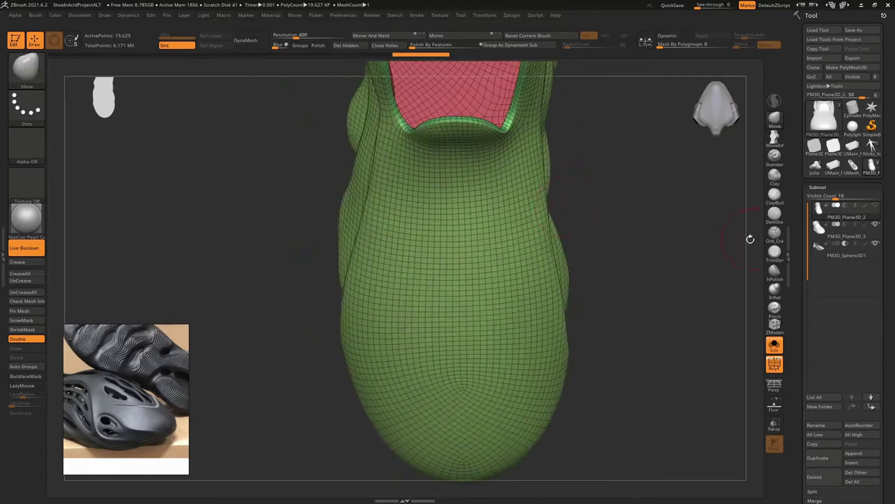
Paste PM3D_Plane3D_3 into the UMesh shoe as a subtool above the shell, then reselect the shell
click(814, 444)
click(852, 166)
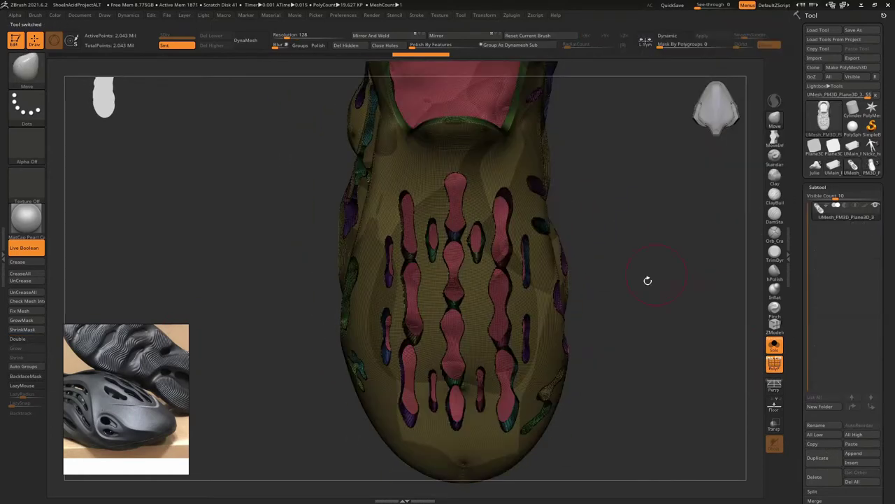
mouse_move(632, 225)
mouse_down()
mouse_move(598, 334)
mouse_move(601, 273)
mouse_move(566, 268)
mouse_move(593, 272)
mouse_up()
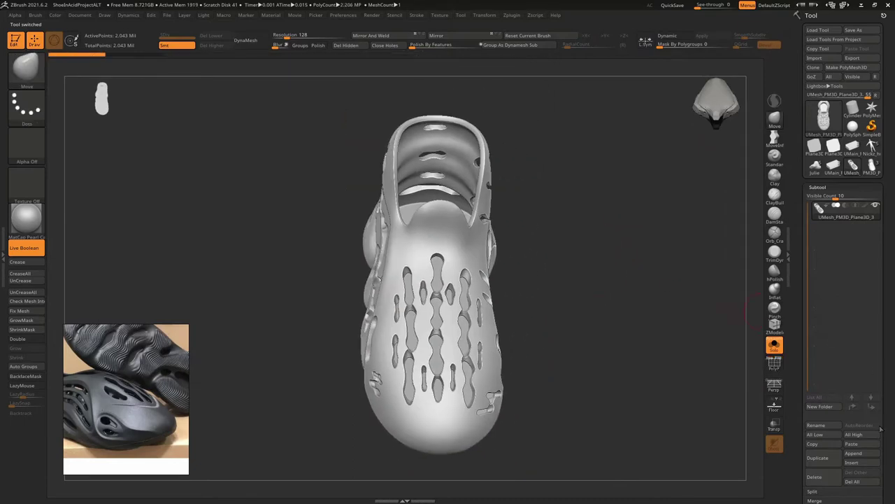
click(837, 232)
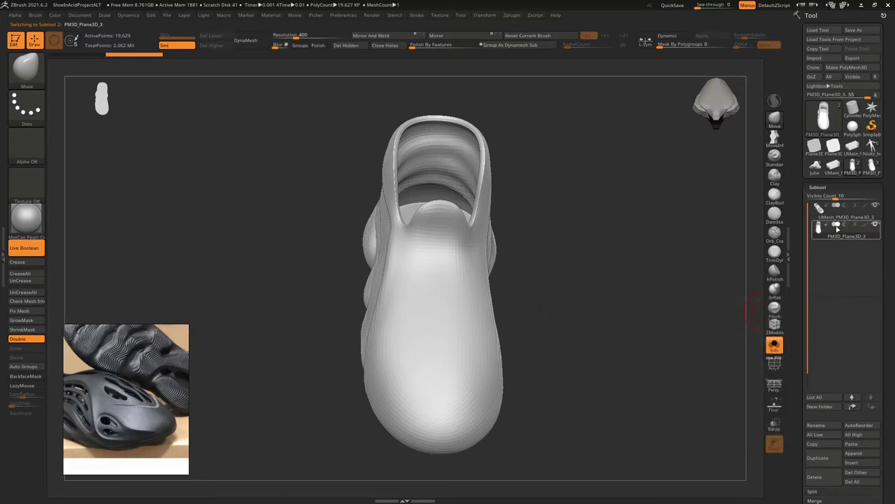
mouse_move(563, 238)
mouse_down()
mouse_move(569, 256)
mouse_move(619, 240)
mouse_move(601, 204)
mouse_move(365, 446)
mouse_up()
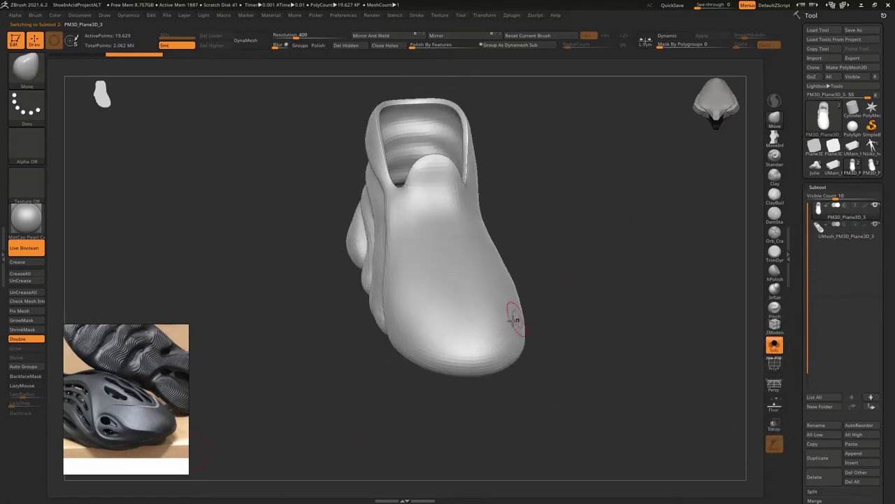
click(848, 236)
drag(520, 254, 469, 240)
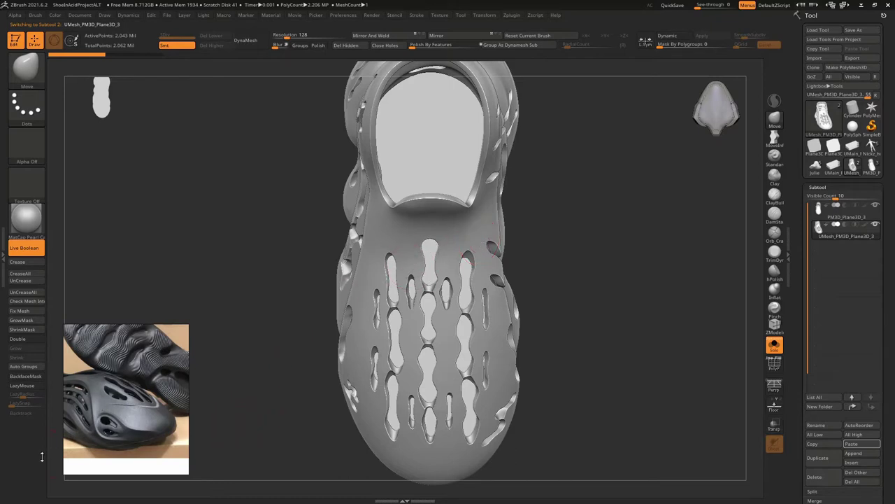
Search 'epic' in the Windows Start menu and launch Epic Pen
key(super)
text(e)
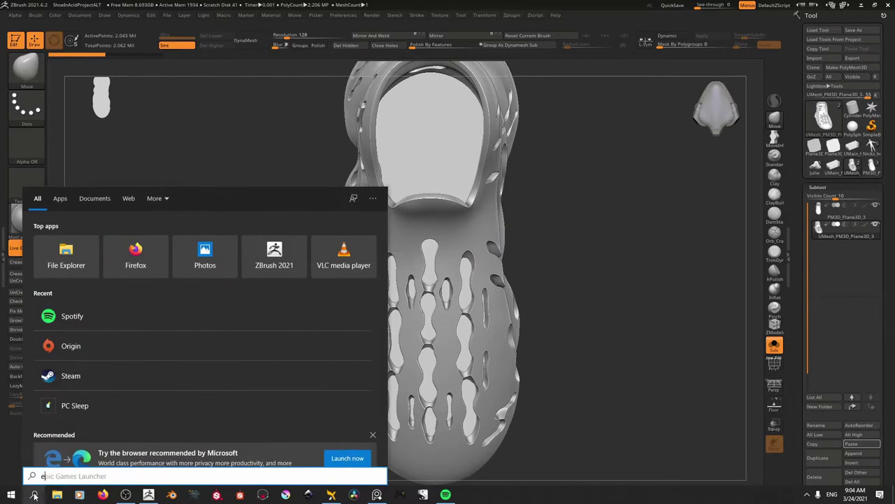
text(pic)
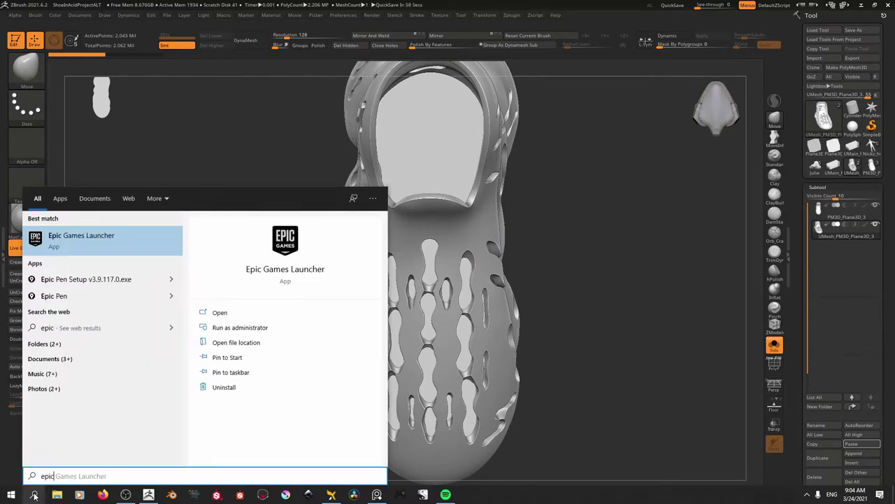
click(81, 296)
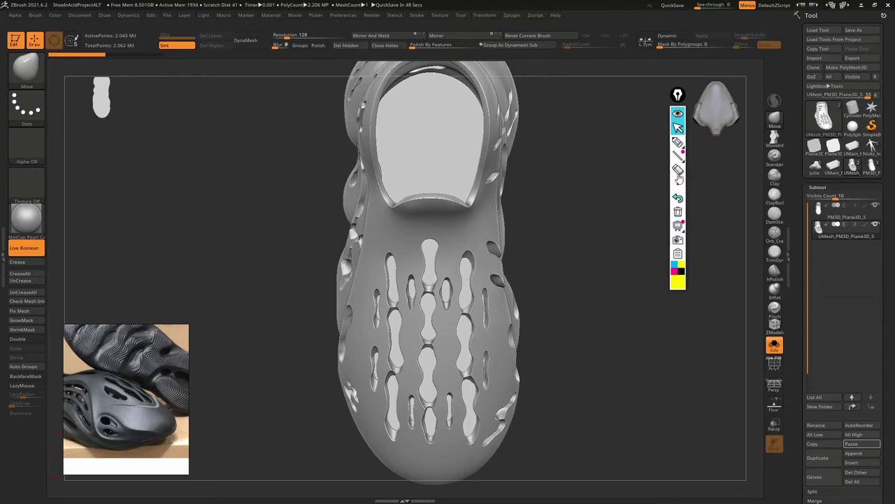
click(678, 142)
mouse_move(416, 233)
mouse_down()
mouse_move(483, 401)
mouse_move(488, 347)
mouse_up()
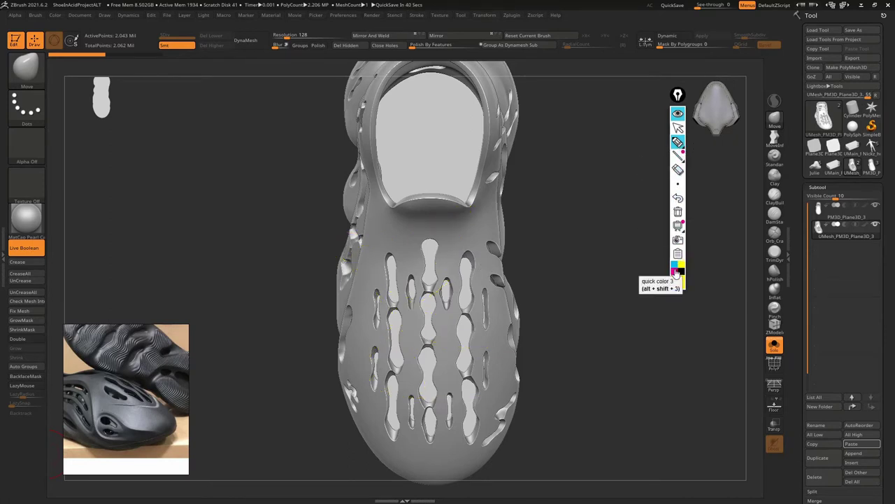
click(674, 271)
drag(409, 257, 518, 389)
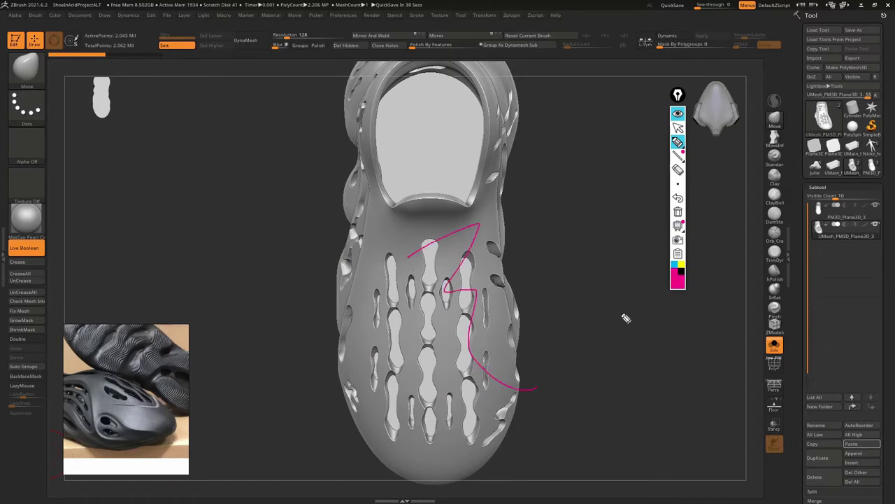
click(674, 265)
drag(428, 287, 476, 295)
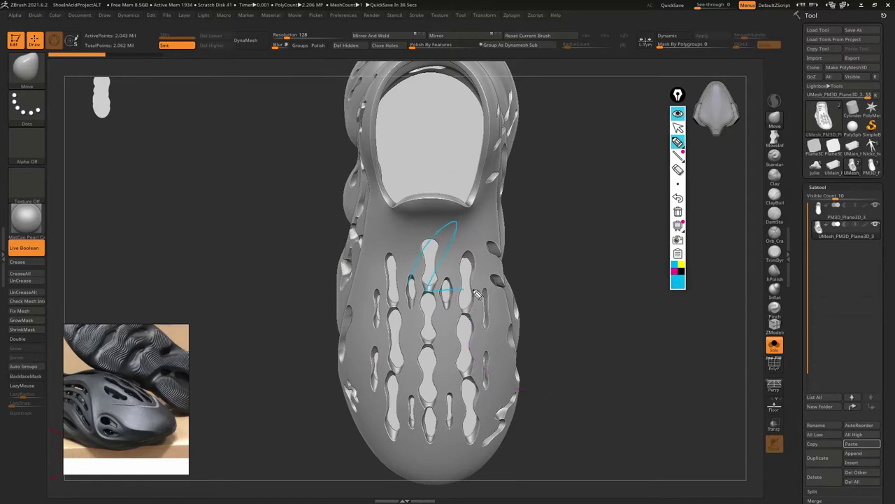
click(681, 265)
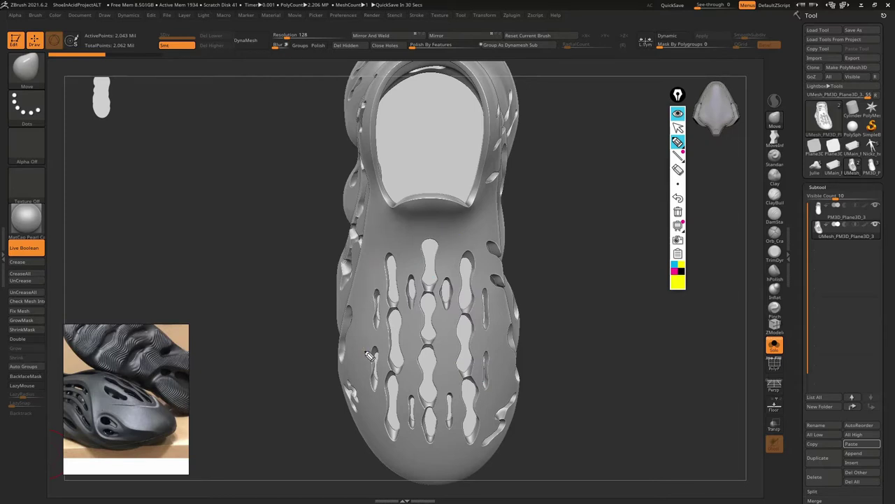
mouse_move(679, 95)
mouse_down()
mouse_move(242, 173)
mouse_move(216, 218)
mouse_move(205, 311)
mouse_move(157, 149)
mouse_move(73, 127)
mouse_up()
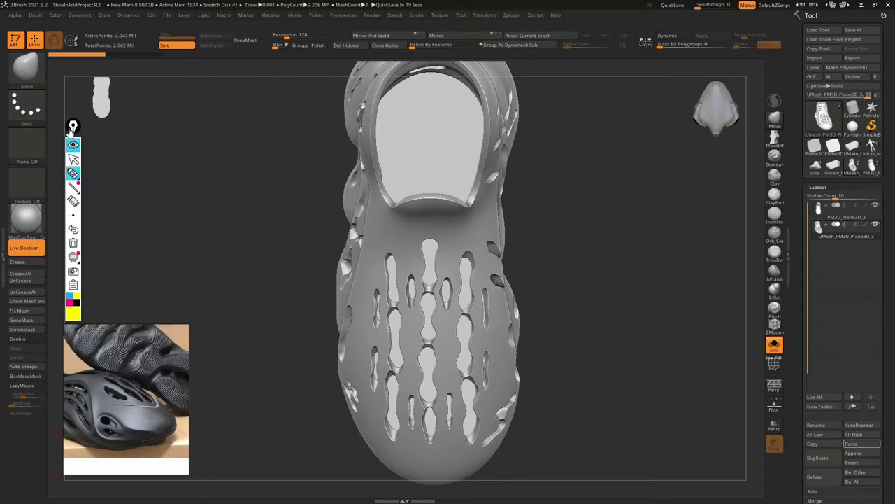
mouse_move(73, 126)
mouse_down()
mouse_move(678, 124)
mouse_move(686, 92)
mouse_move(674, 100)
mouse_move(675, 85)
mouse_up()
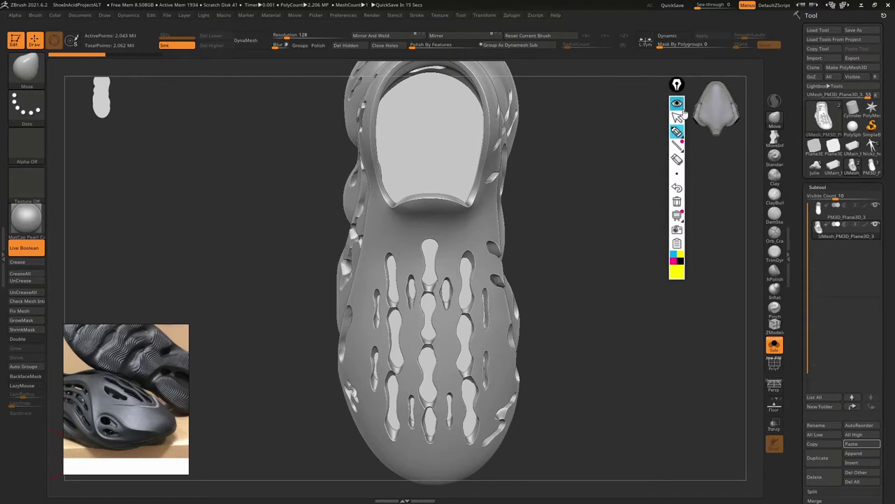
click(676, 105)
click(677, 105)
click(677, 105)
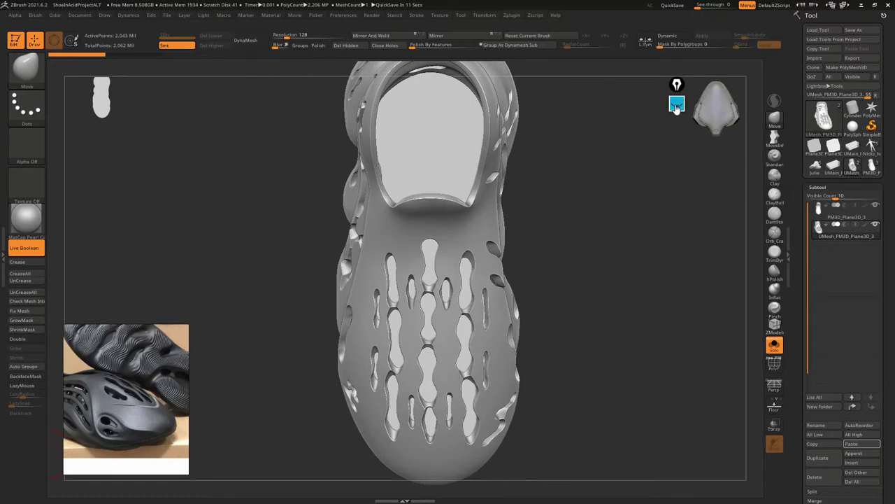
click(676, 105)
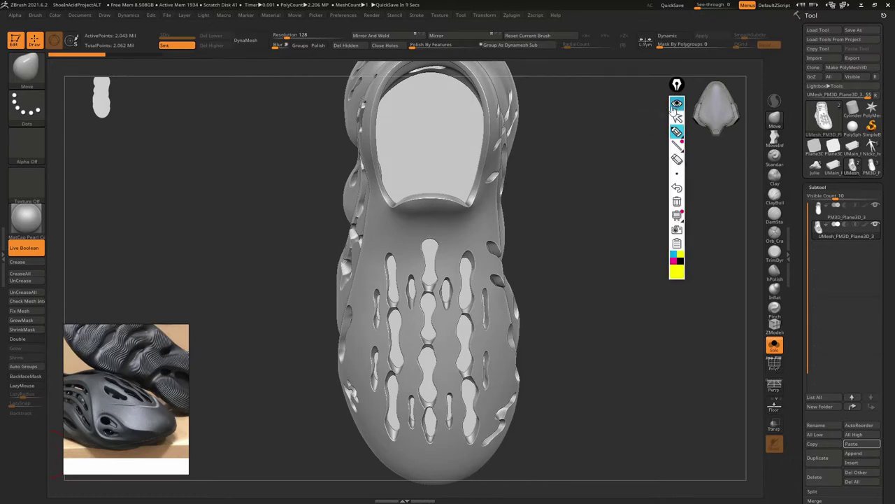
mouse_move(378, 257)
mouse_down()
mouse_move(420, 382)
mouse_move(517, 430)
mouse_up()
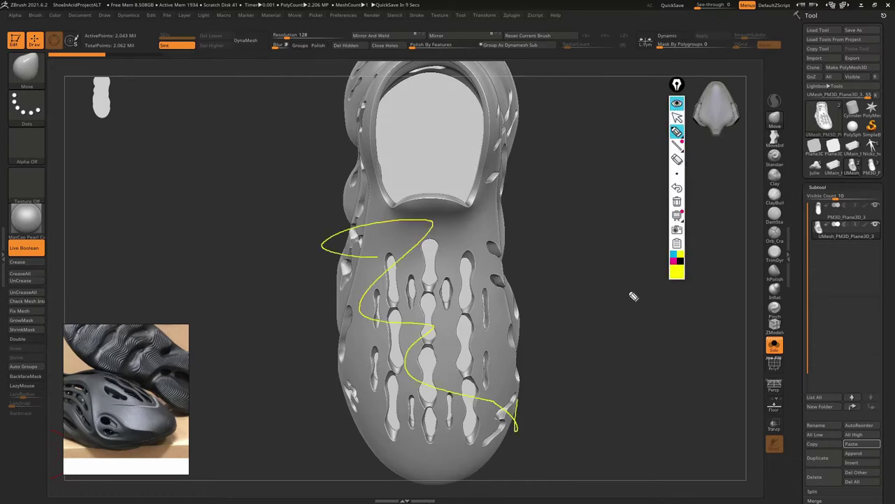
click(677, 105)
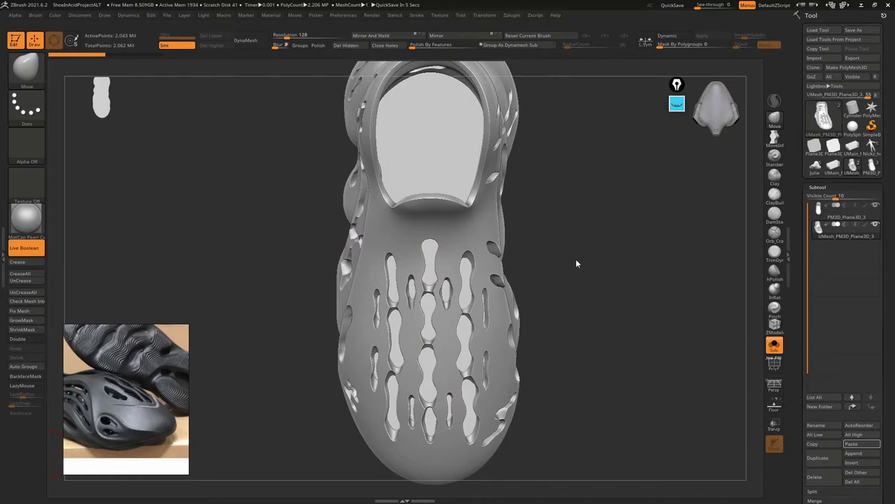
drag(576, 264, 593, 233)
click(677, 103)
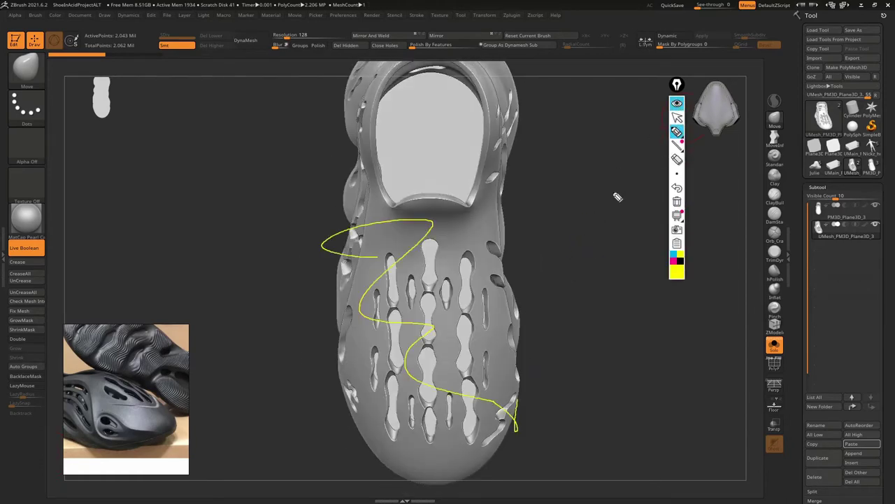
click(677, 202)
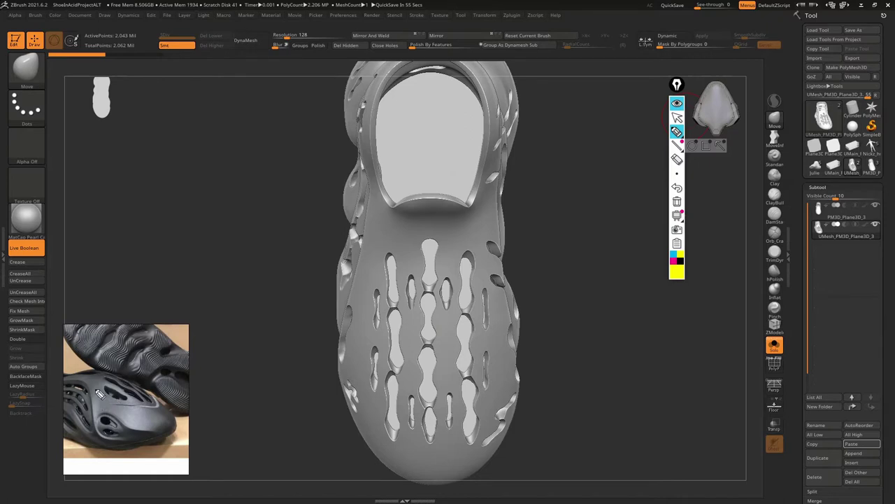
drag(93, 385, 156, 406)
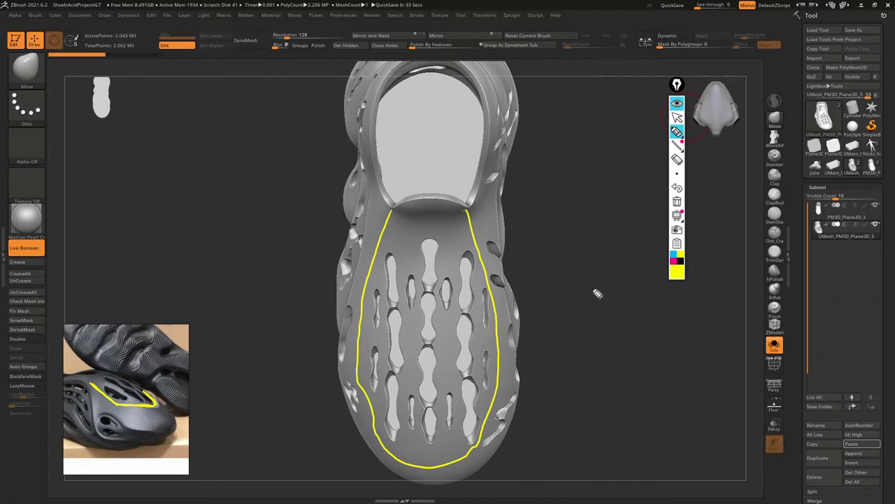
click(679, 145)
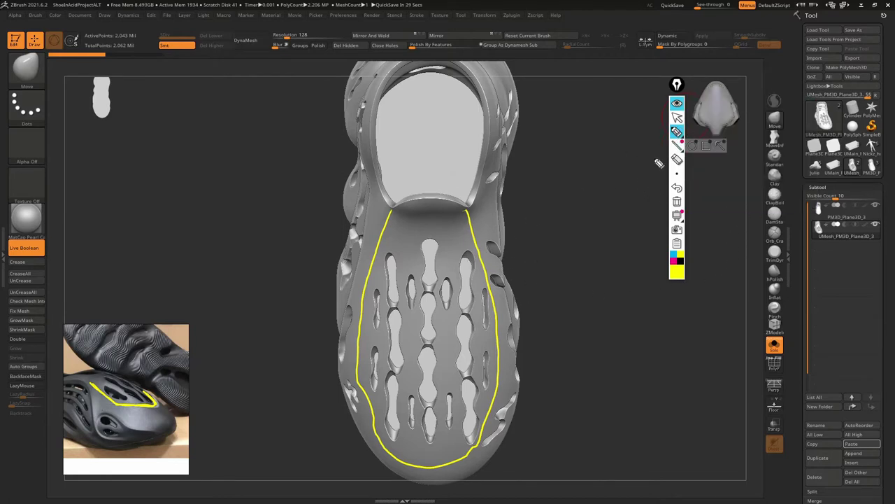
drag(395, 215, 437, 208)
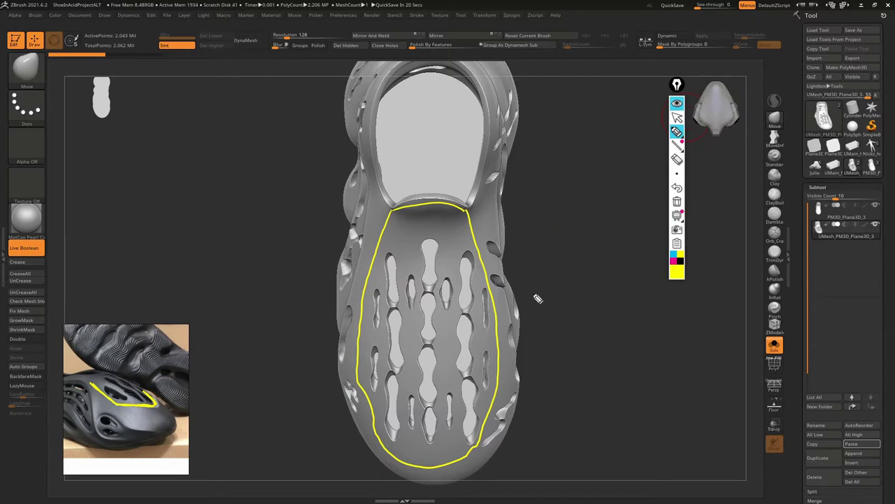
click(676, 102)
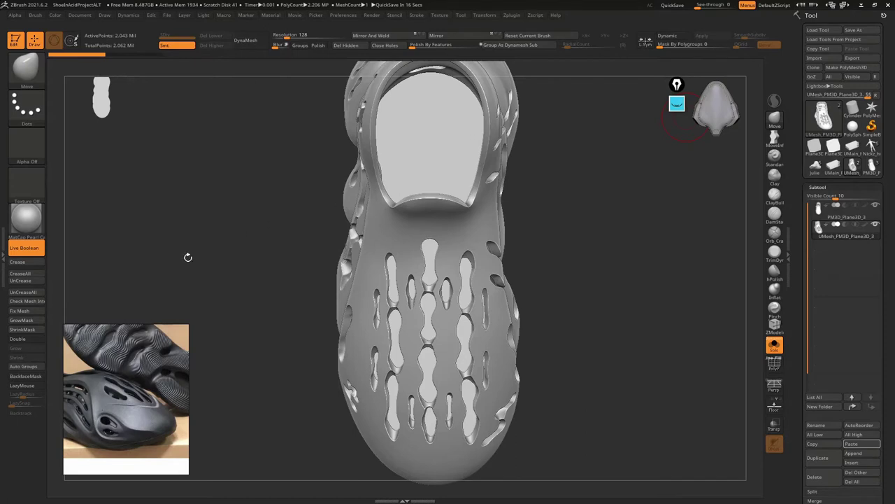
Switch between the PM3D_Plane3D_3 and UMesh_PM3D_Plane3D_3 subtools and inspect the PolyFrame wireframe
click(831, 217)
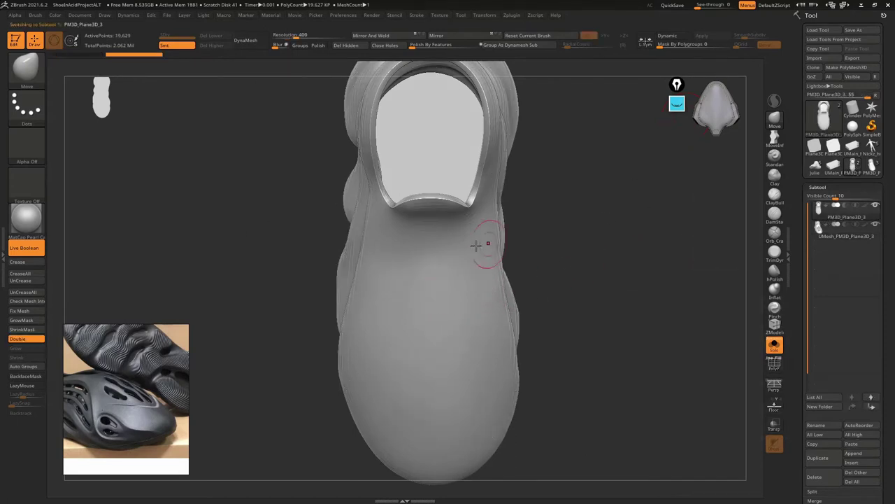
click(842, 237)
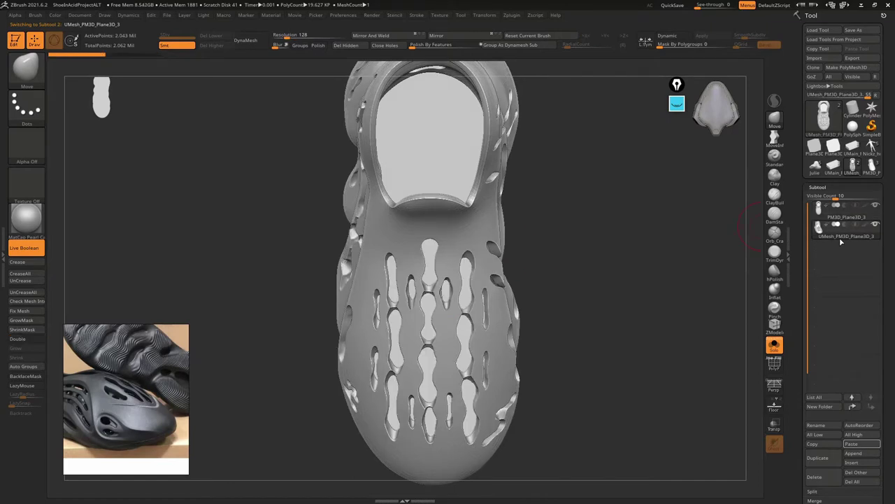
click(848, 218)
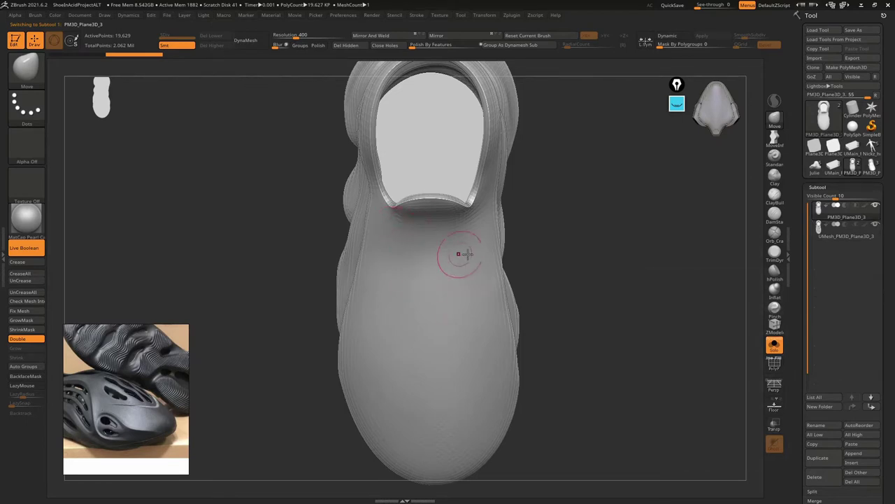
click(846, 235)
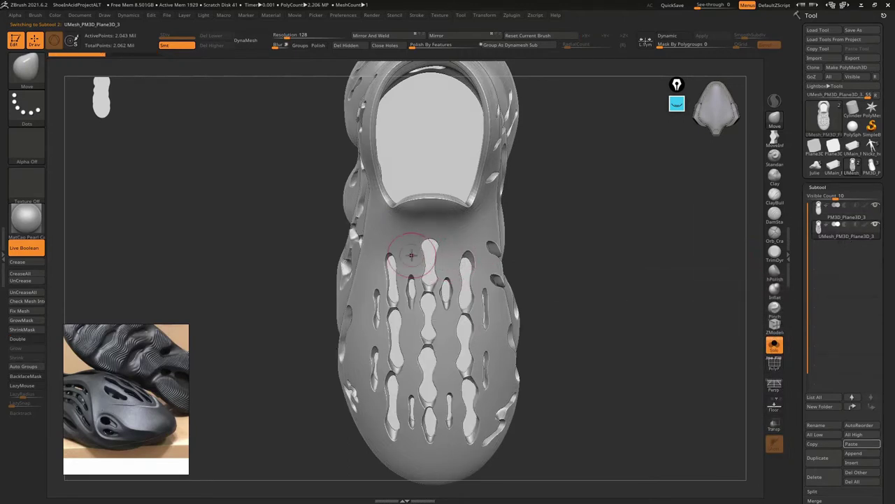
key(shift+f)
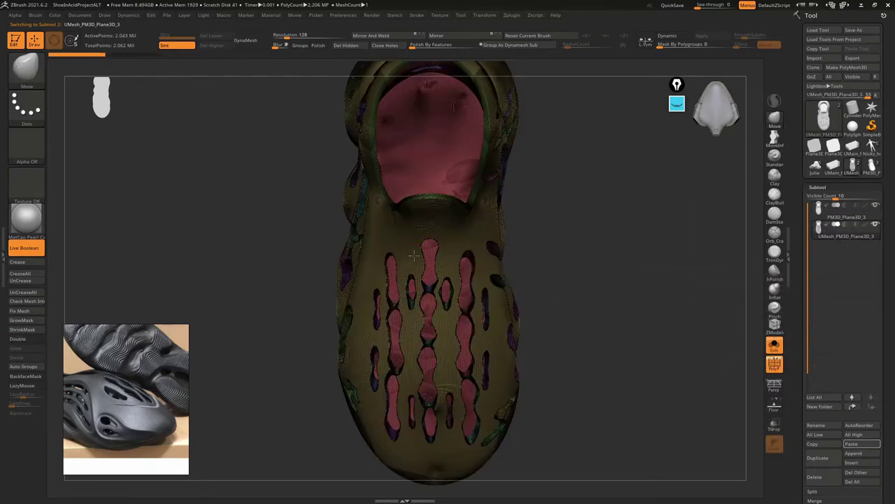
mouse_move(400, 244)
right_down()
mouse_move(399, 220)
mouse_move(446, 261)
mouse_move(464, 304)
right_up()
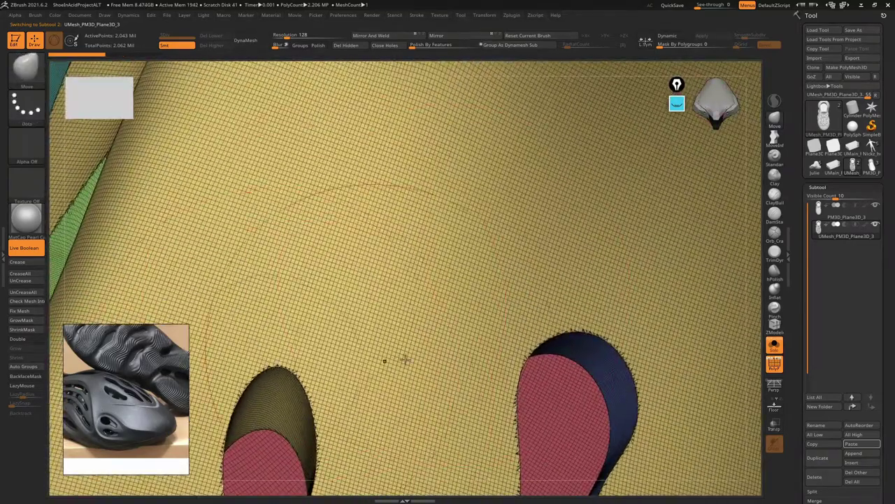
mouse_move(462, 290)
ctrl+right_down()
mouse_move(452, 273)
mouse_move(453, 205)
mouse_move(466, 226)
mouse_move(530, 268)
mouse_move(523, 231)
mouse_move(537, 250)
mouse_move(585, 254)
mouse_move(581, 272)
ctrl+right_up()
Select the solid PM3D_Plane3D_3 subtool, choose ZModeler, and turn the shoe to face its front
click(839, 219)
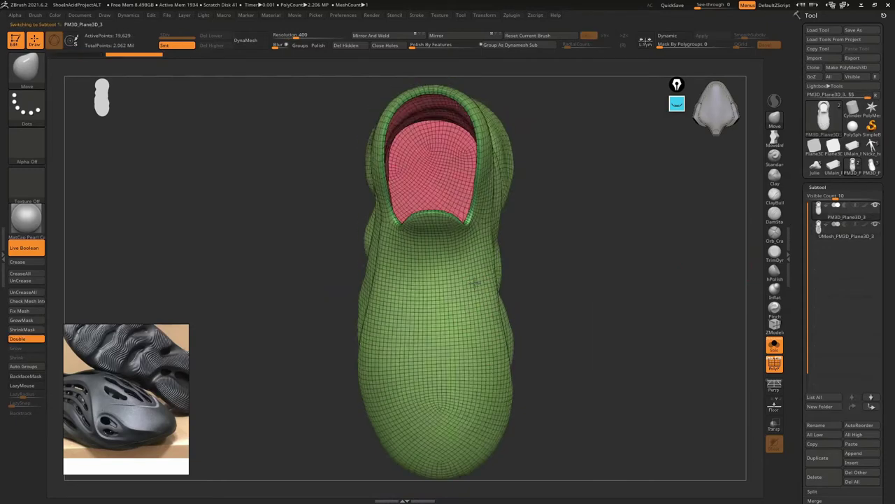
right_drag(455, 231, 483, 238)
click(774, 324)
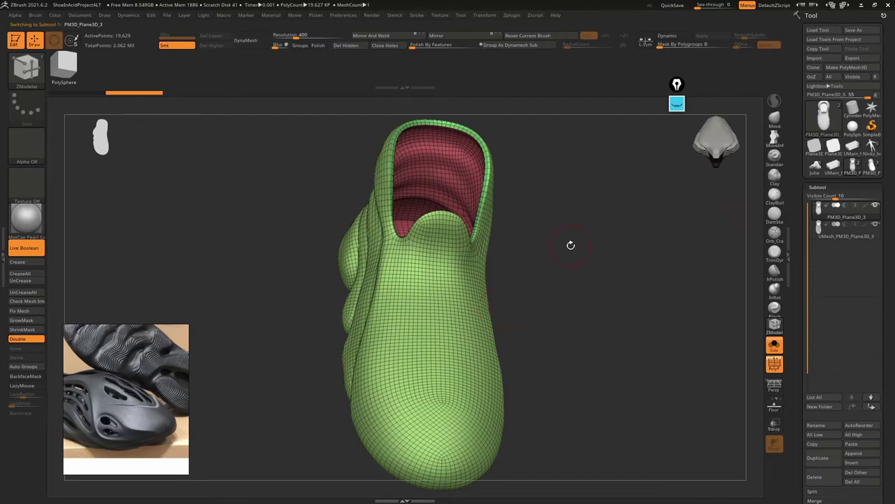
drag(649, 146, 588, 226)
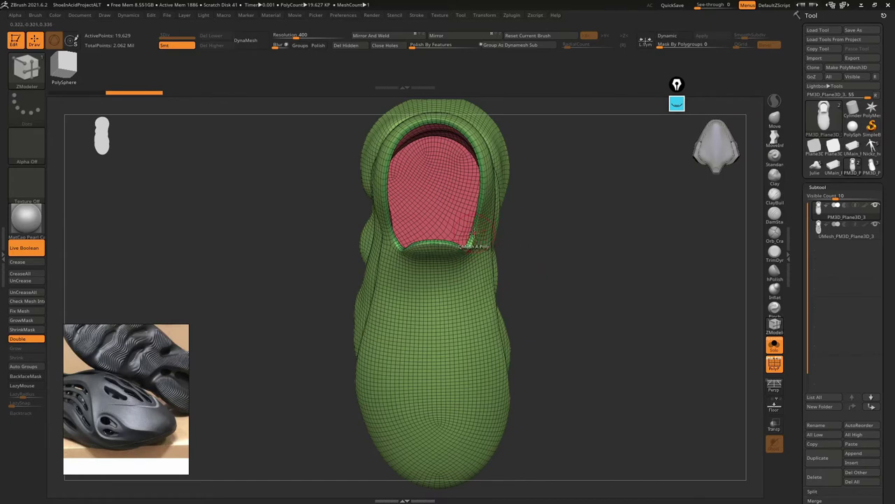
drag(499, 276, 508, 249)
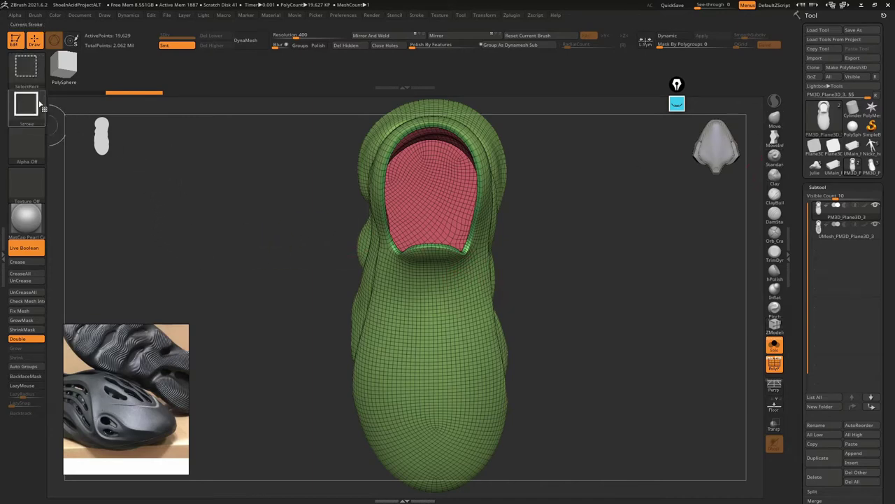
right_drag(454, 297, 473, 289)
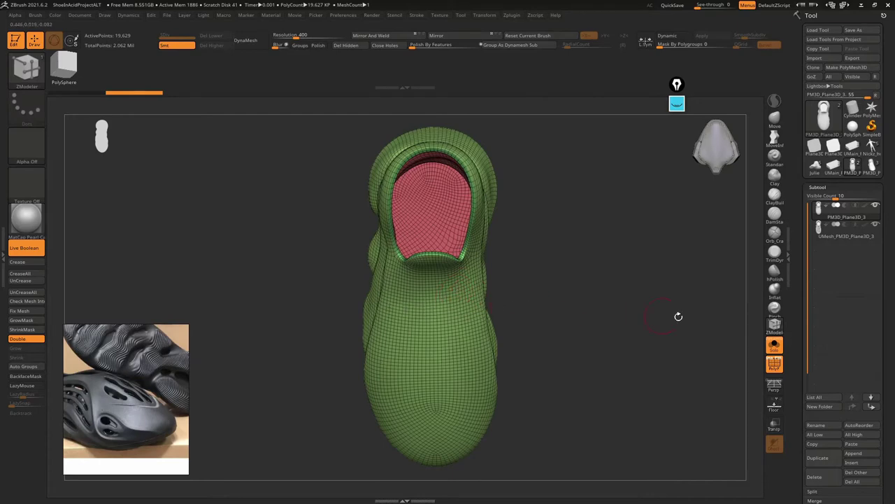
right_drag(538, 337, 544, 284)
scroll(441, 282, up, 3)
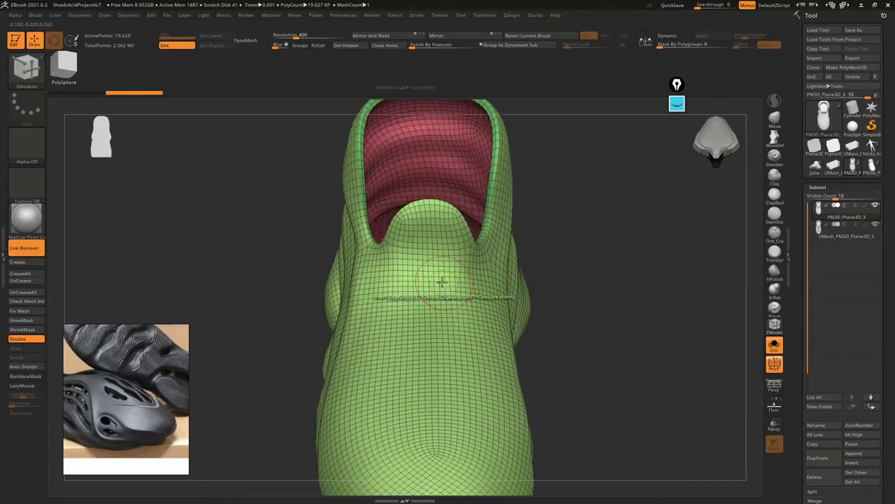
right_drag(416, 240, 434, 242)
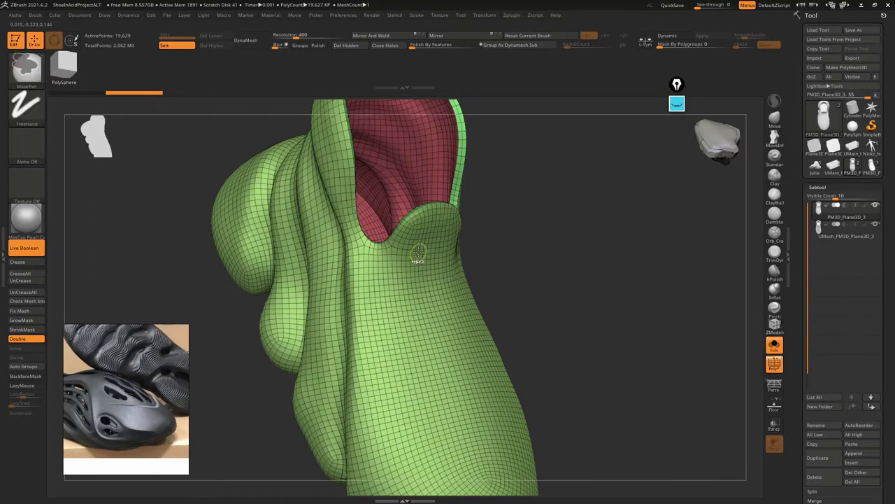
Mask a vertical strip down the shoe's front and make it its own polygroup with Ctrl+W
ctrl+drag(416, 243, 420, 392)
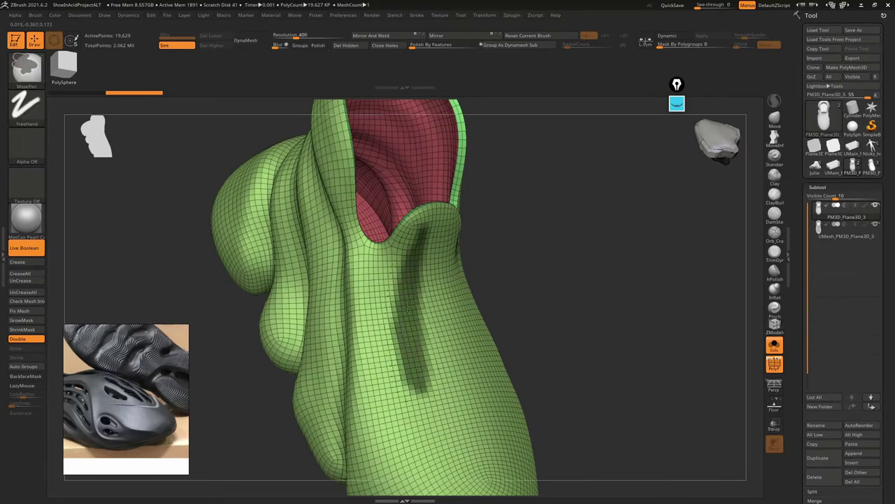
key(ctrl+w)
mouse_move(486, 261)
right_down()
mouse_move(480, 408)
mouse_move(470, 343)
mouse_move(456, 334)
mouse_move(476, 329)
mouse_move(483, 448)
mouse_move(456, 333)
right_up()
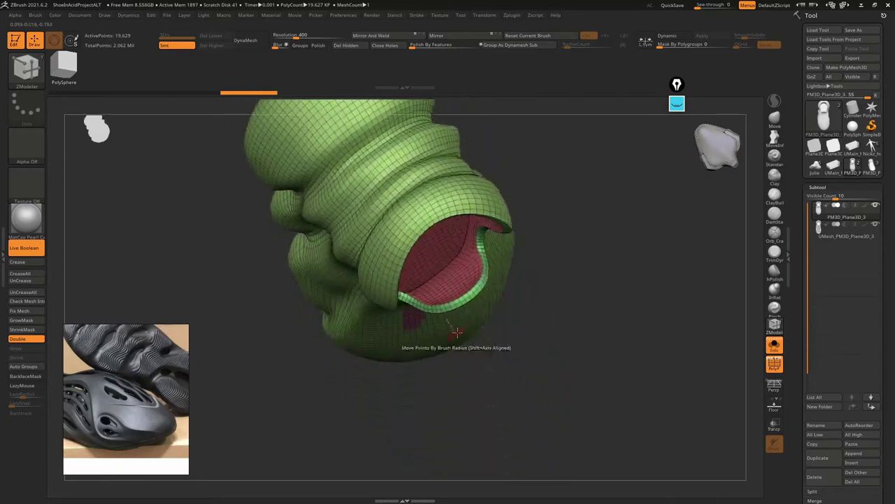
mouse_move(433, 284)
right_down()
mouse_move(433, 369)
mouse_move(515, 344)
mouse_move(448, 361)
mouse_move(631, 269)
right_up()
Try isolating the pink polygroup strip, then undo back to the whole shoe
ctrl+shift+click(433, 369)
key(ctrl+z)
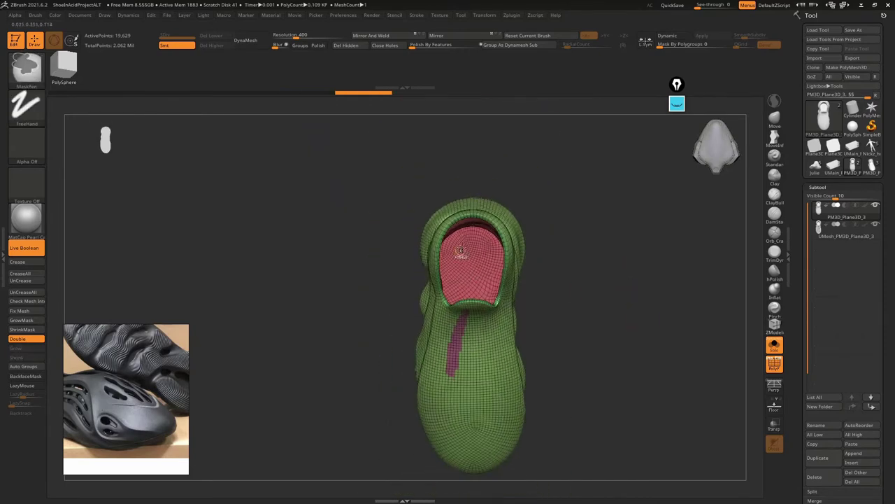
key(ctrl+shift+z)
key(ctrl+z)
right_drag(573, 273, 594, 254)
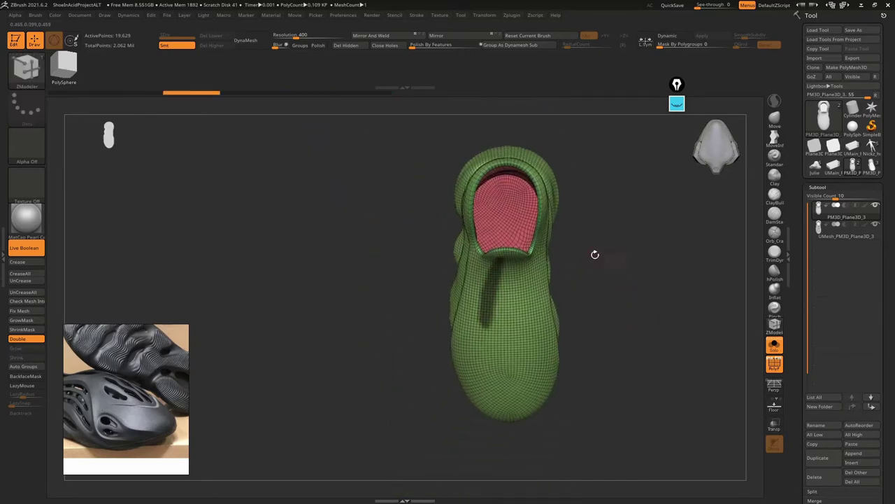
right_drag(630, 316, 466, 319)
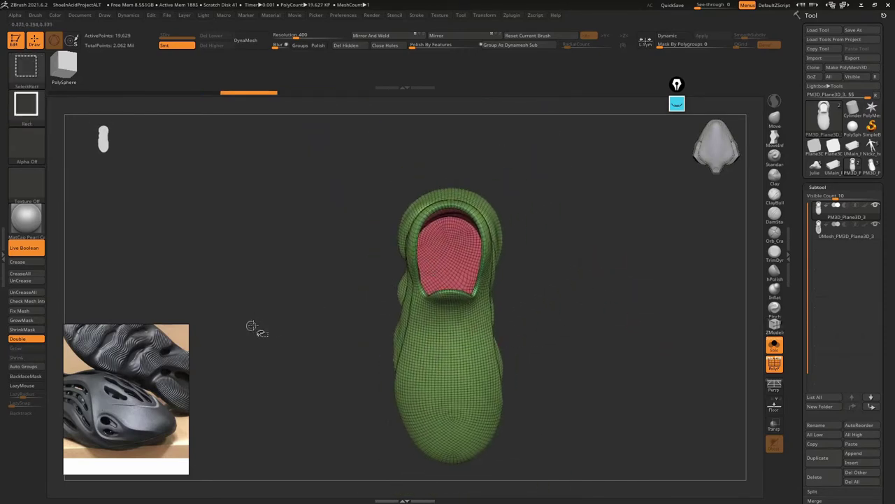
Hide the pink inner polygroup and duplicate the shoe into subtool PM3D_Plane3D_4
ctrl+shift+click(455, 370)
mouse_move(455, 370)
right_down()
mouse_move(423, 394)
mouse_move(394, 360)
mouse_move(458, 336)
mouse_move(489, 308)
mouse_move(493, 329)
right_up()
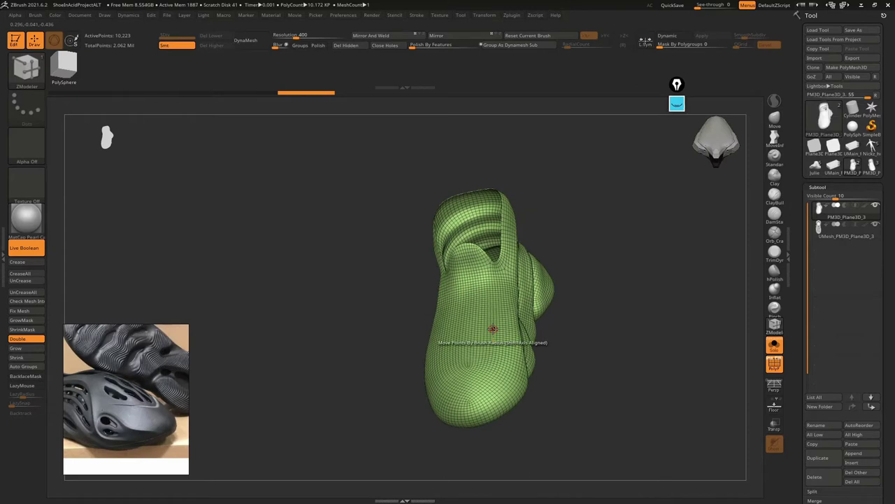
right_drag(606, 296, 617, 315)
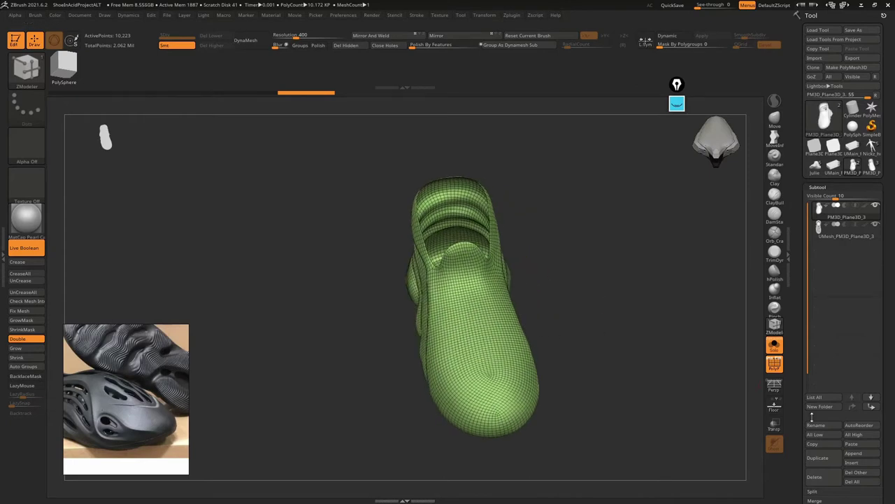
click(832, 460)
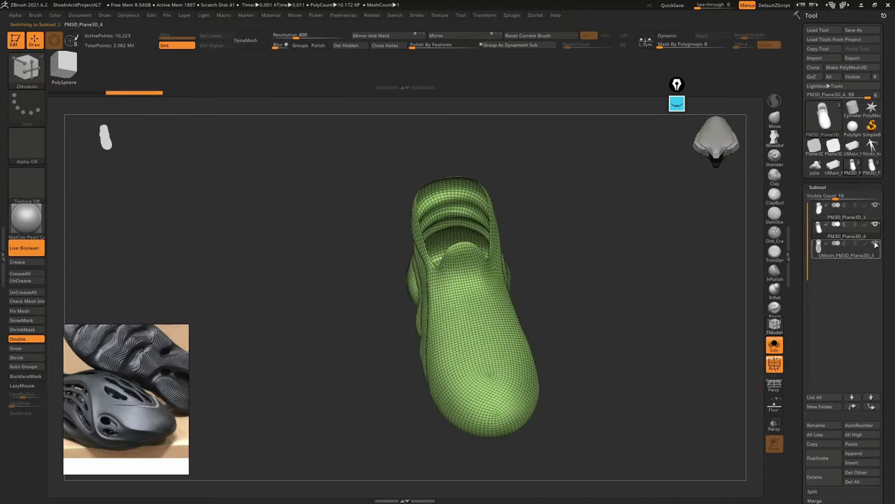
Mask the pointed tab at the shoe's edge and a small nearby area
mouse_move(649, 286)
right_down()
mouse_move(621, 333)
mouse_move(608, 300)
mouse_move(468, 279)
mouse_move(466, 216)
mouse_move(504, 259)
mouse_move(496, 223)
mouse_move(513, 217)
mouse_move(516, 177)
right_up()
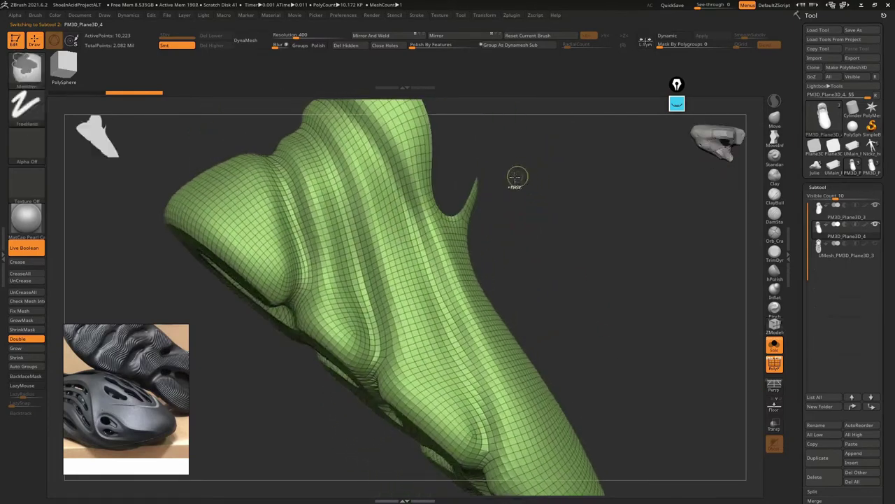
ctrl+drag(458, 124, 501, 225)
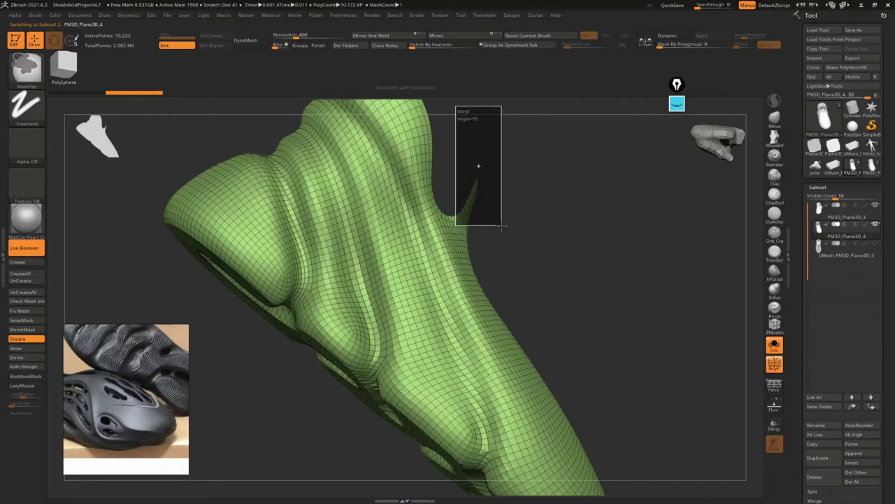
mouse_move(507, 234)
right_down()
mouse_move(515, 238)
mouse_move(464, 252)
mouse_move(514, 233)
mouse_move(474, 164)
right_up()
ctrl+drag(469, 146, 517, 226)
mouse_move(488, 233)
right_down()
mouse_move(500, 293)
mouse_move(446, 225)
right_up()
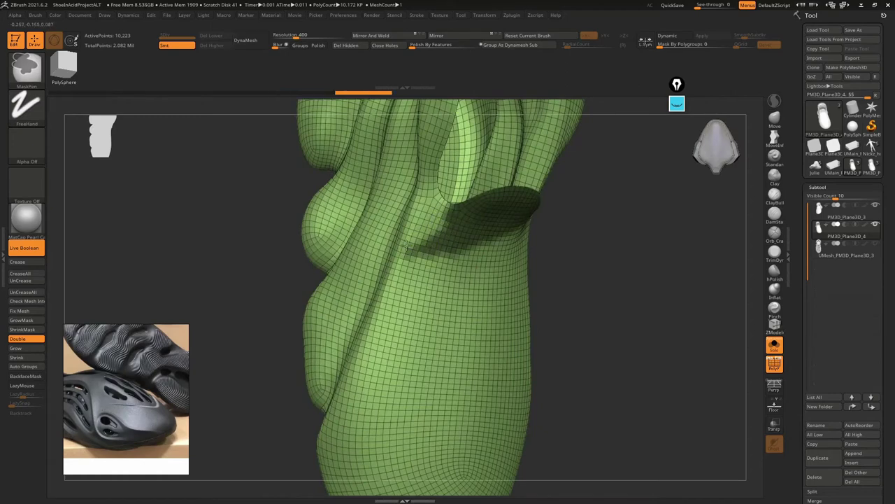
right_drag(448, 289, 484, 270)
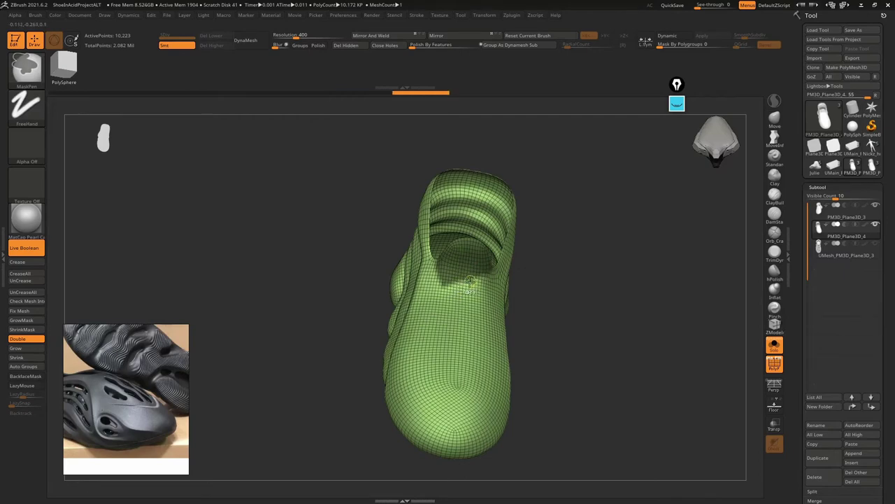
mouse_move(483, 308)
right_down()
mouse_move(462, 307)
mouse_move(480, 280)
right_up()
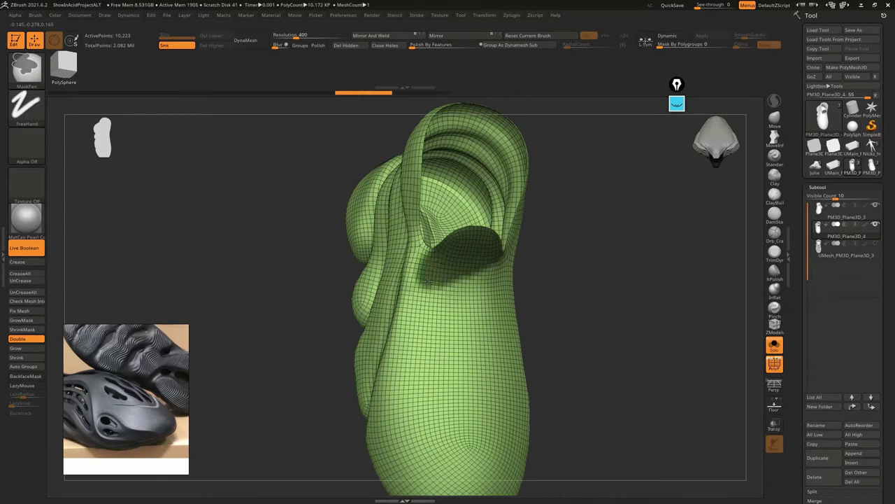
right_drag(427, 329, 458, 204)
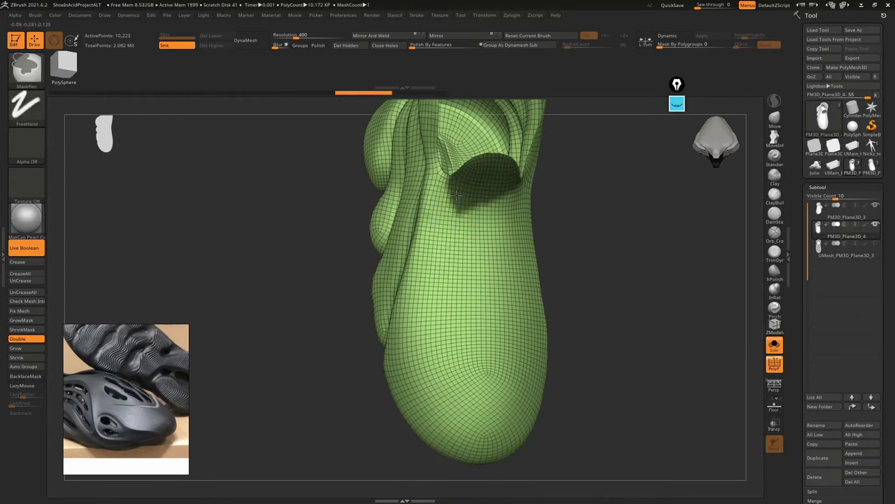
Paint mask strokes down the shoe's side to the toe, then turn PolyFrame off
mouse_move(448, 210)
mouse_down()
mouse_move(431, 266)
mouse_move(427, 361)
mouse_move(444, 394)
mouse_move(483, 423)
mouse_up()
right_drag(486, 396, 487, 428)
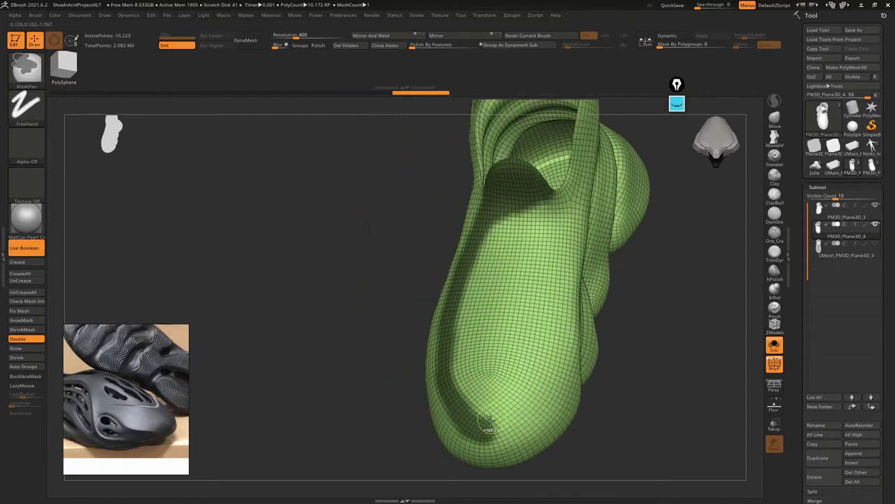
mouse_move(502, 427)
mouse_down()
mouse_move(546, 370)
mouse_move(563, 294)
mouse_move(555, 225)
mouse_move(519, 225)
mouse_move(486, 263)
mouse_move(501, 256)
mouse_move(464, 349)
mouse_move(467, 403)
mouse_move(519, 368)
mouse_move(538, 335)
mouse_move(535, 287)
mouse_move(504, 316)
mouse_move(536, 321)
mouse_up()
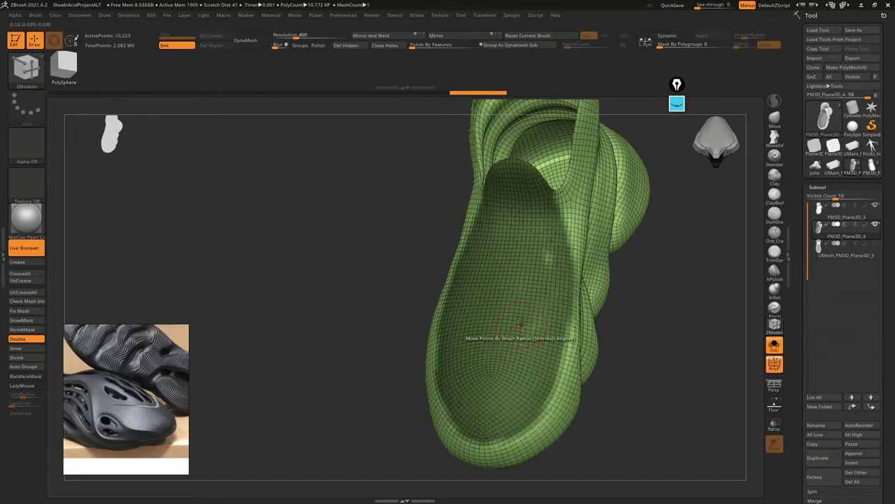
mouse_move(507, 359)
mouse_down()
mouse_move(455, 294)
mouse_move(535, 289)
mouse_move(478, 334)
mouse_up()
key(shift+f)
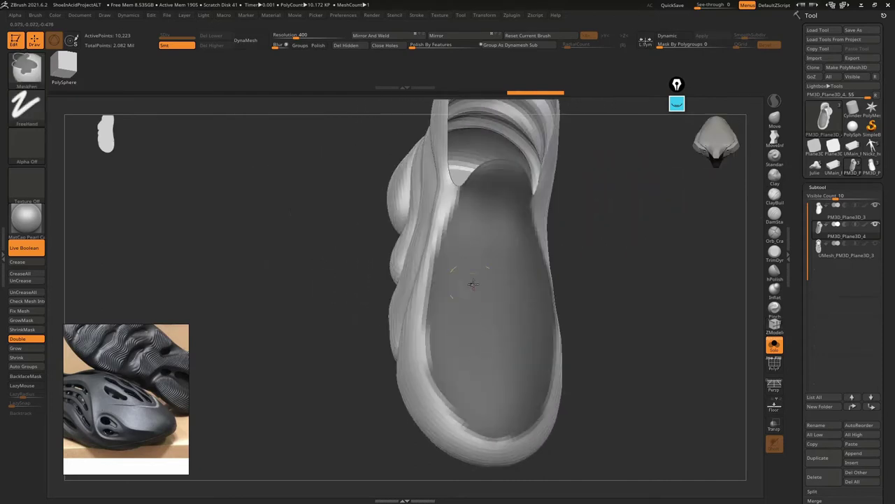
Turn PolyFrame back on, make the inner sole a teal polygroup, and test hiding it
mouse_move(473, 283)
mouse_down()
mouse_move(438, 245)
mouse_move(525, 302)
mouse_move(429, 320)
mouse_up()
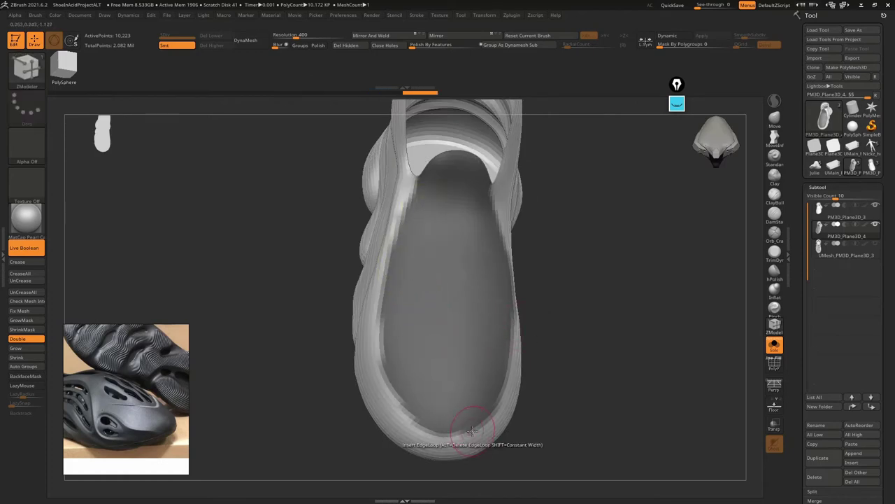
key(shift+f)
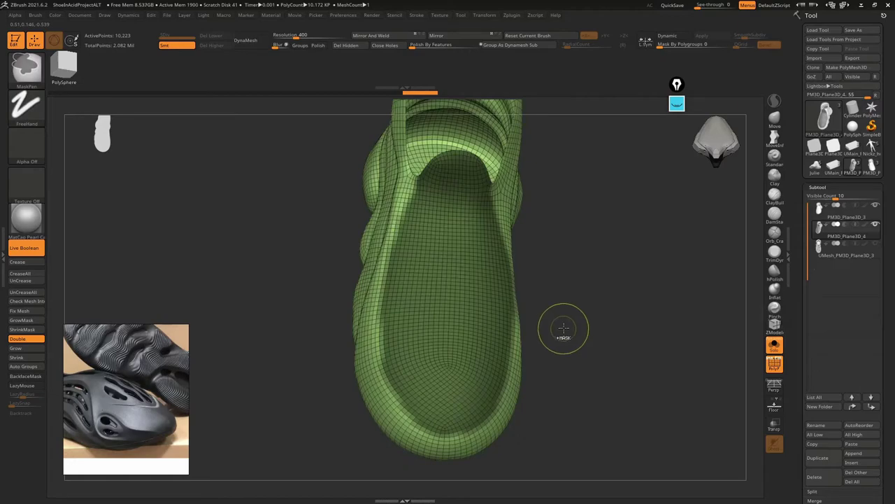
ctrl+click(564, 327)
mouse_move(455, 301)
mouse_down()
mouse_move(419, 317)
mouse_move(455, 310)
mouse_move(472, 286)
mouse_move(469, 308)
mouse_up()
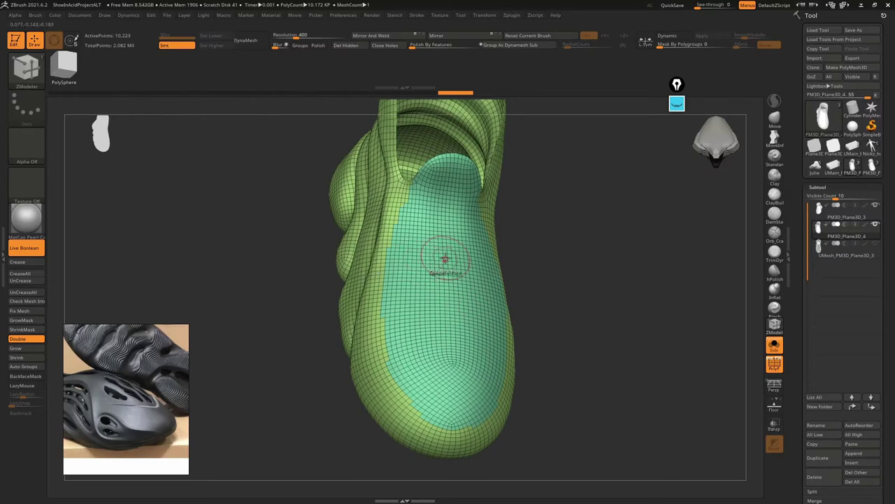
drag(564, 253, 566, 276)
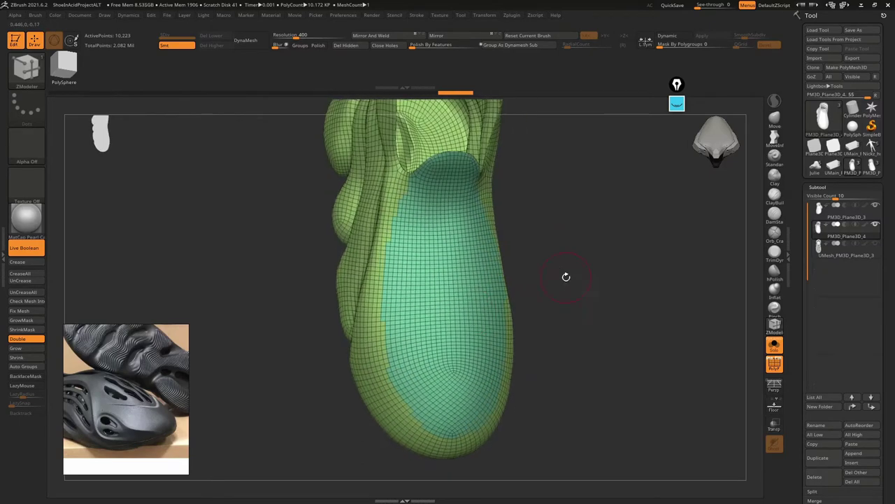
ctrl+alt+shift+click(450, 283)
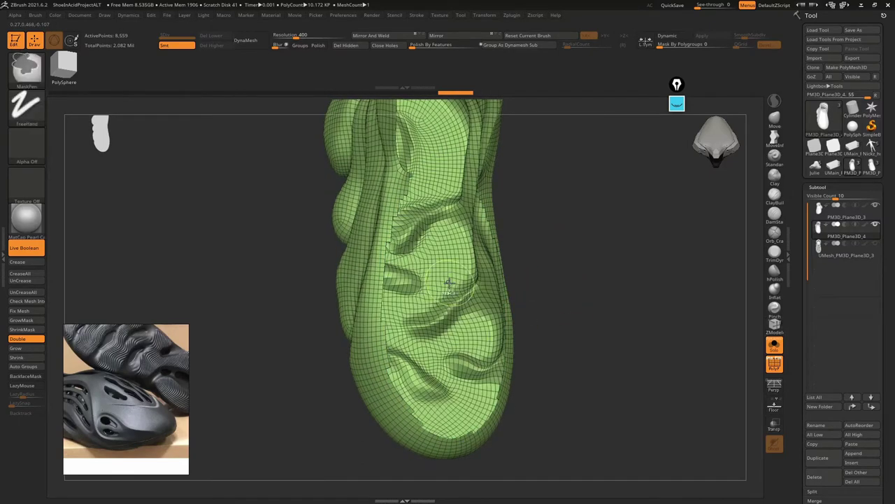
ctrl+shift+click(581, 294)
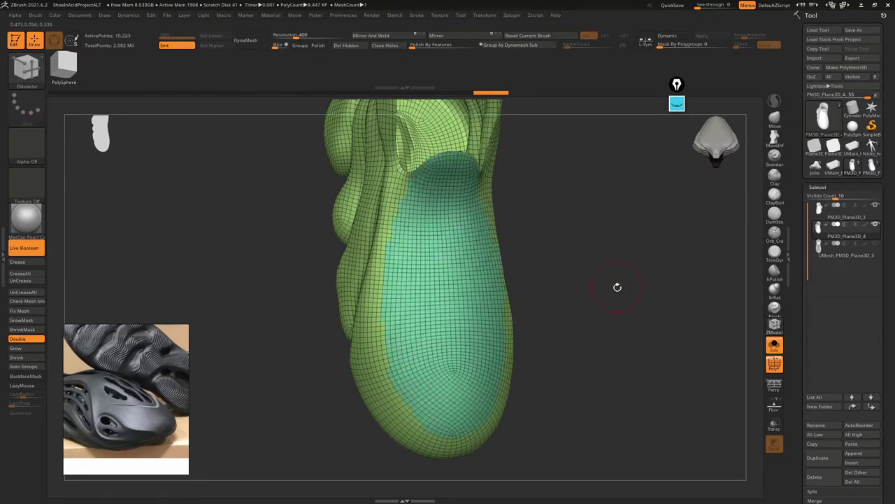
drag(615, 286, 434, 120)
Isolate the teal insole polygroup and delete the rest of the shell with Del Hidden
click(354, 47)
drag(594, 252, 544, 223)
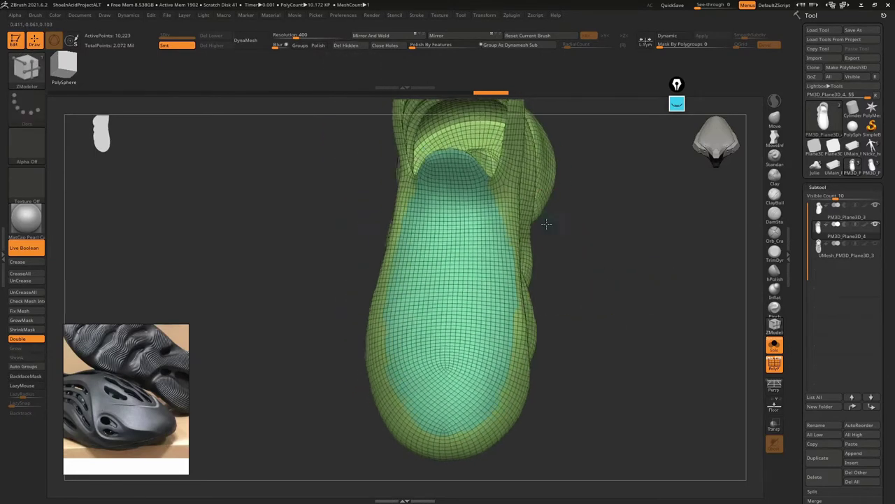
ctrl+shift+click(463, 301)
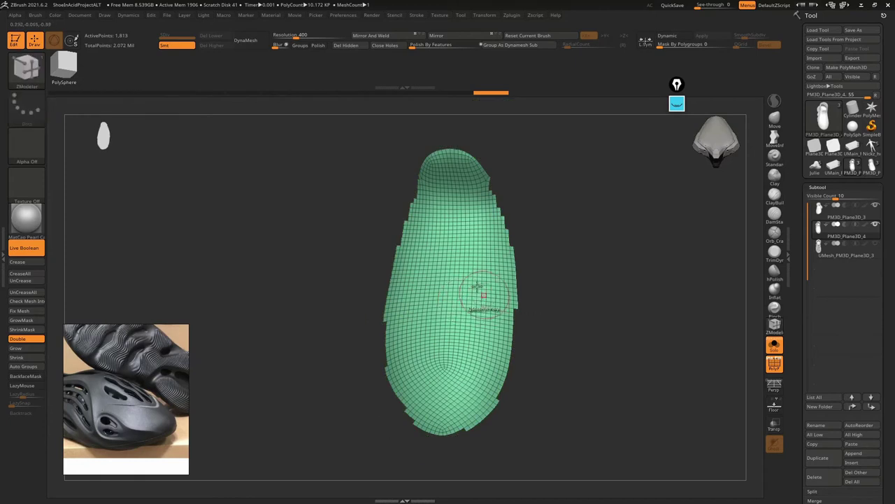
click(347, 47)
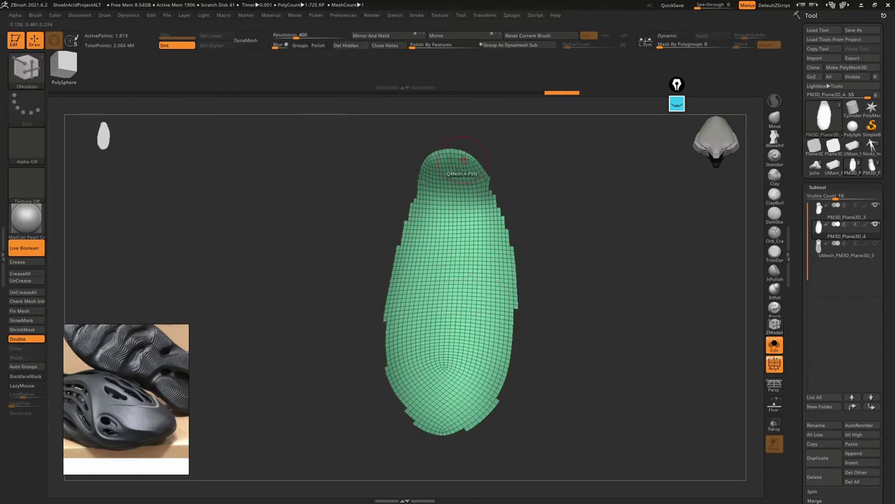
scroll(846, 280, down, 5)
click(822, 280)
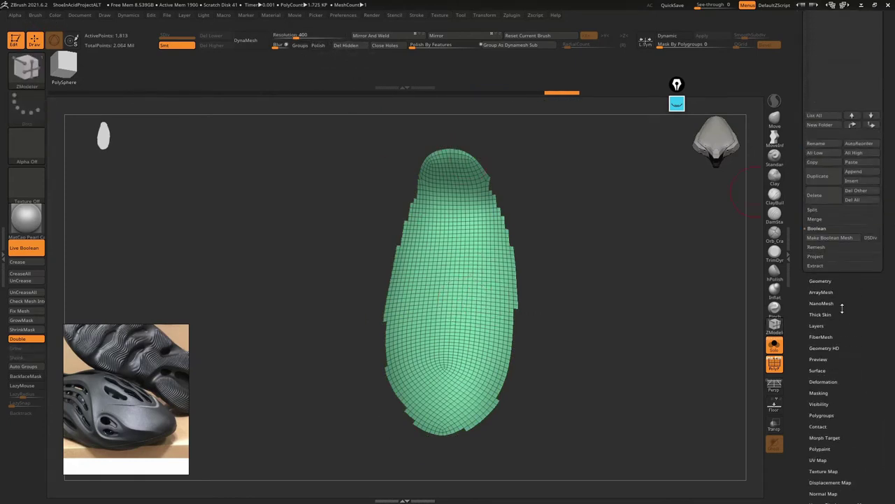
scroll(890, 294, down, 2)
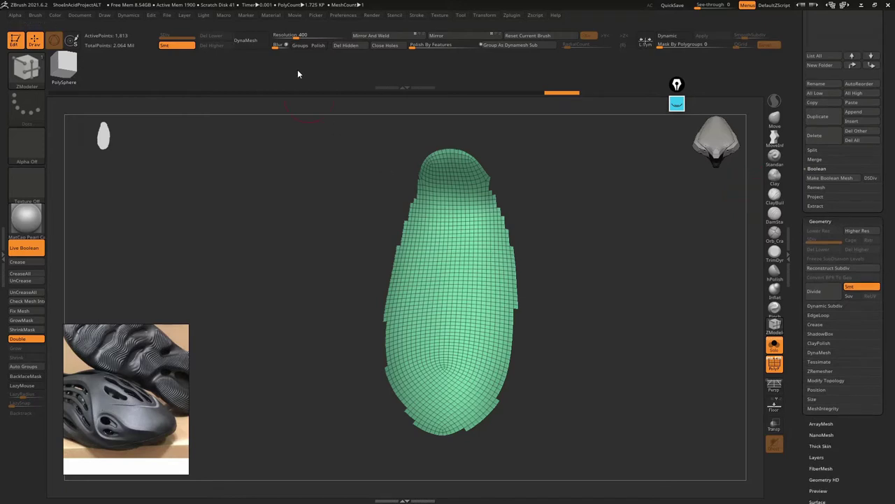
Orbit and zoom around the 1,813-point insole to inspect its raised toe edge
mouse_move(515, 228)
mouse_down()
mouse_move(545, 206)
mouse_move(470, 265)
mouse_up()
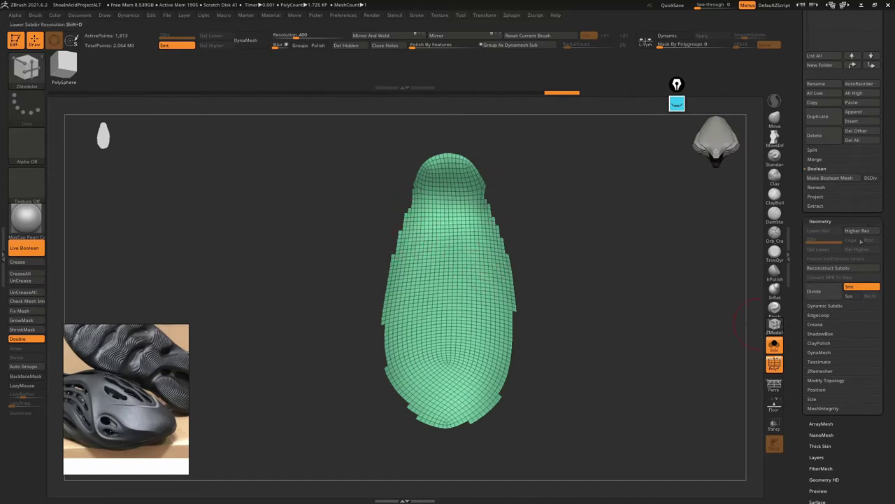
scroll(889, 310, up, 4)
scroll(889, 311, up, 6)
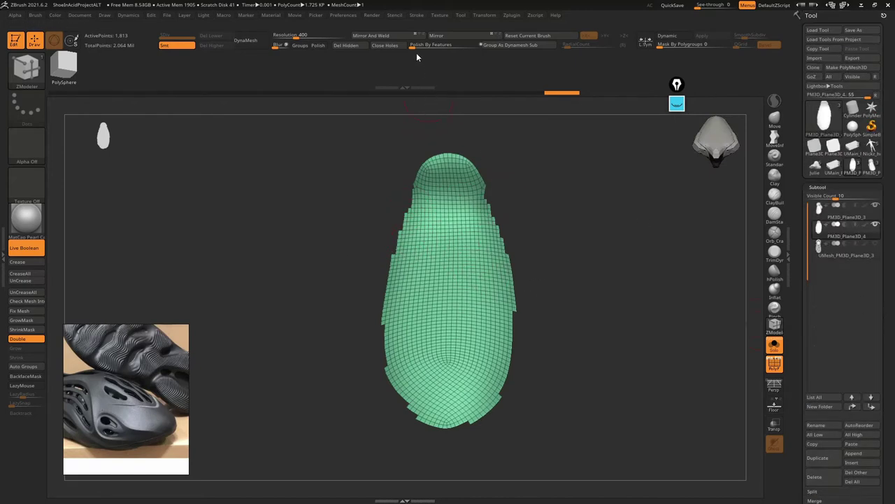
mouse_move(460, 215)
mouse_down()
mouse_move(380, 214)
mouse_move(520, 235)
mouse_up()
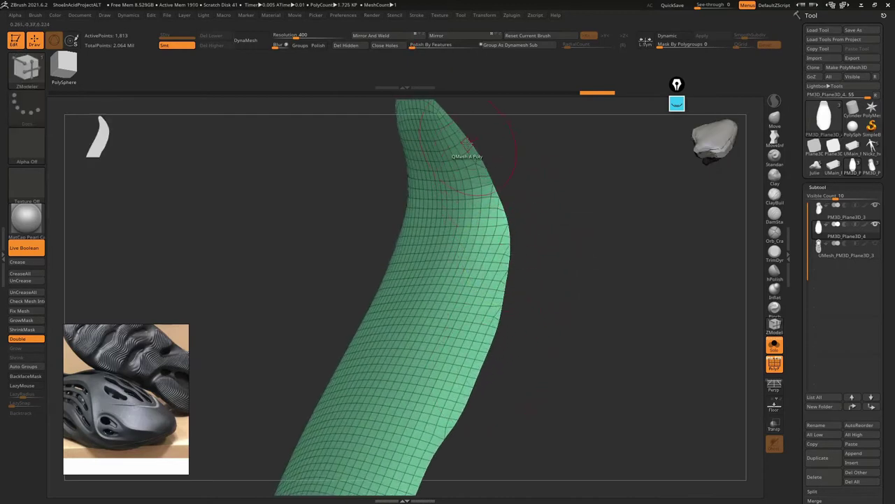
mouse_move(464, 156)
mouse_down()
mouse_move(455, 220)
mouse_move(418, 149)
mouse_up()
drag(384, 340, 326, 300)
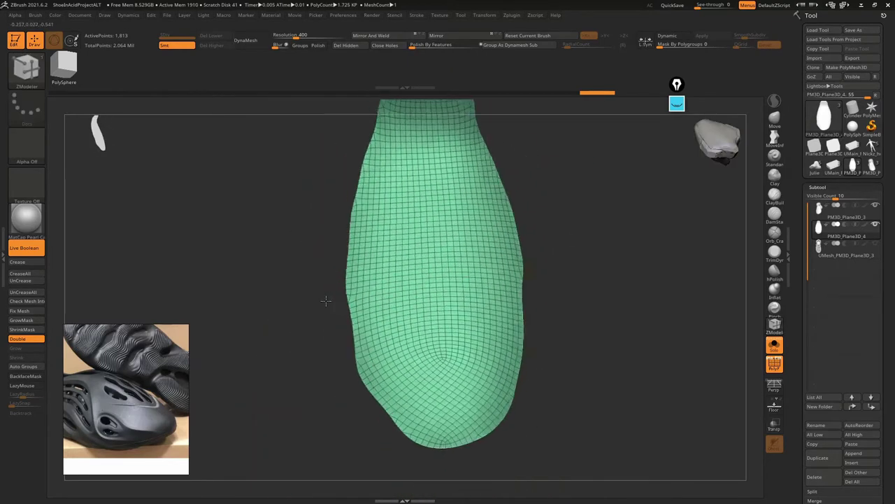
ctrl+right_drag(326, 300, 350, 250)
ctrl+right_drag(476, 266, 487, 367)
drag(487, 367, 476, 340)
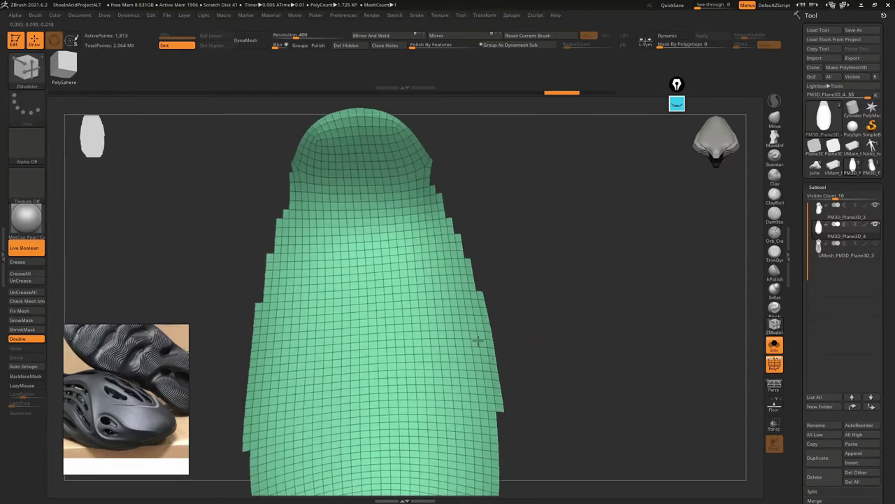
right_drag(350, 216, 316, 180)
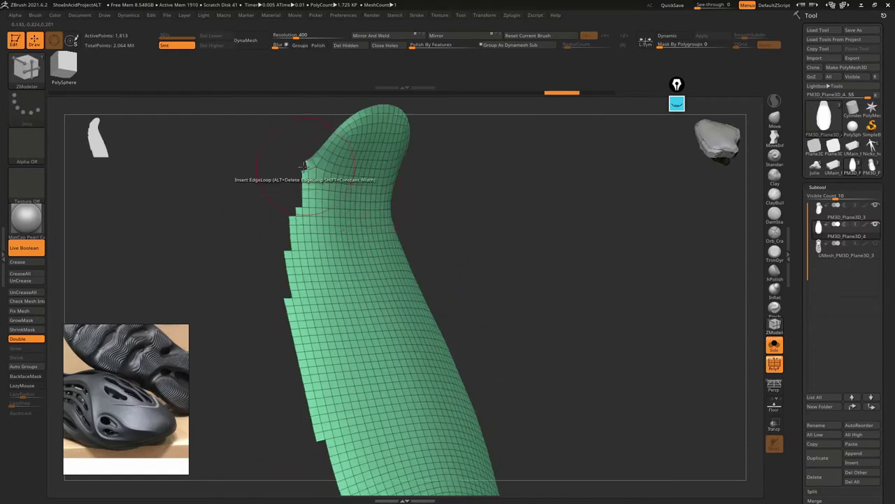
mouse_move(265, 326)
ctrl+right_down()
mouse_move(336, 275)
mouse_move(320, 247)
ctrl+right_up()
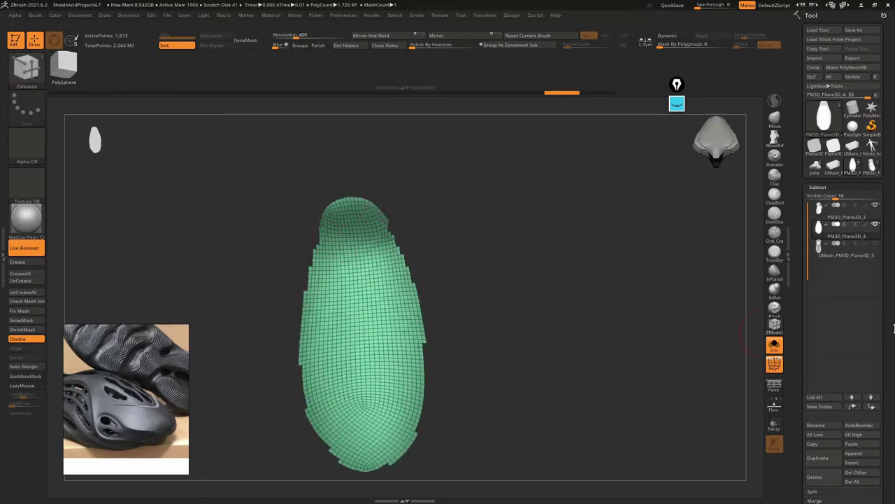
Polish the insole with Deformation > Polish By Features set to 15
scroll(893, 329, down, 5)
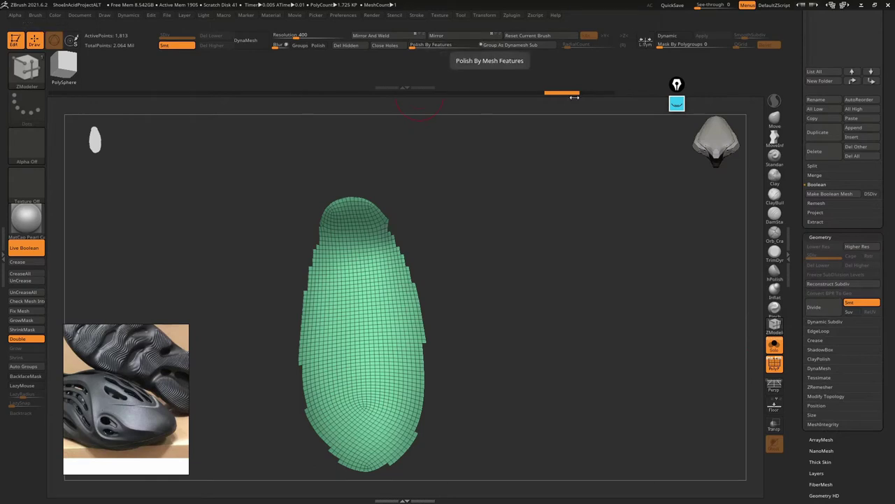
scroll(890, 265, down, 1)
scroll(890, 266, down, 8)
scroll(890, 266, up, 1)
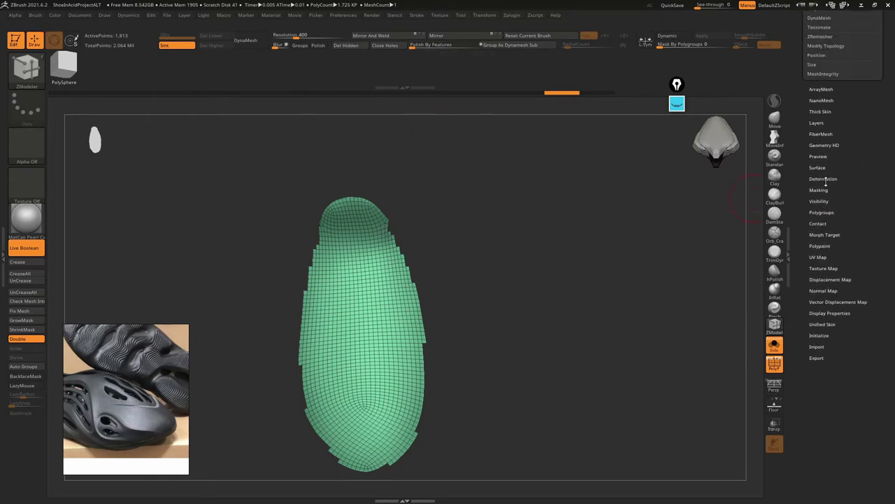
click(824, 179)
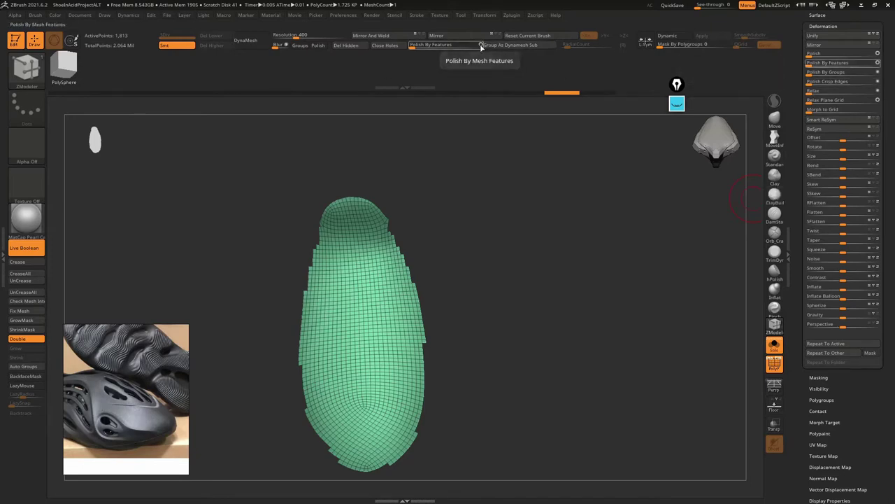
click(413, 44)
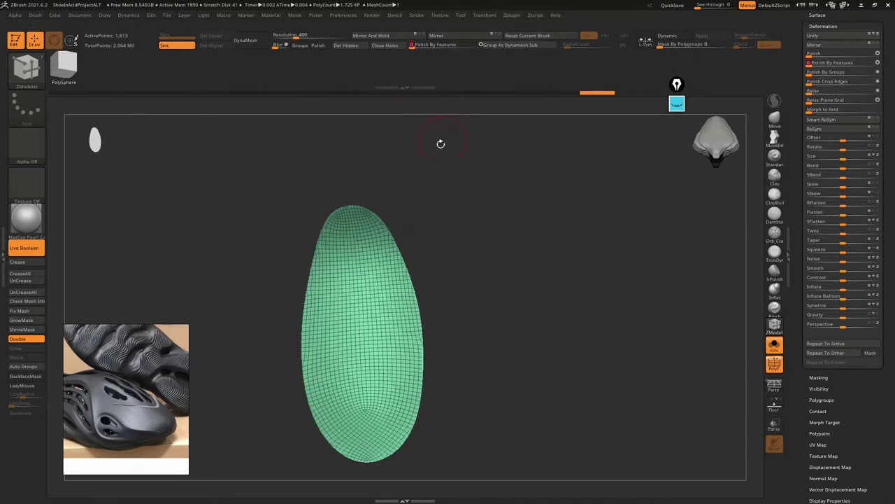
drag(417, 45, 422, 48)
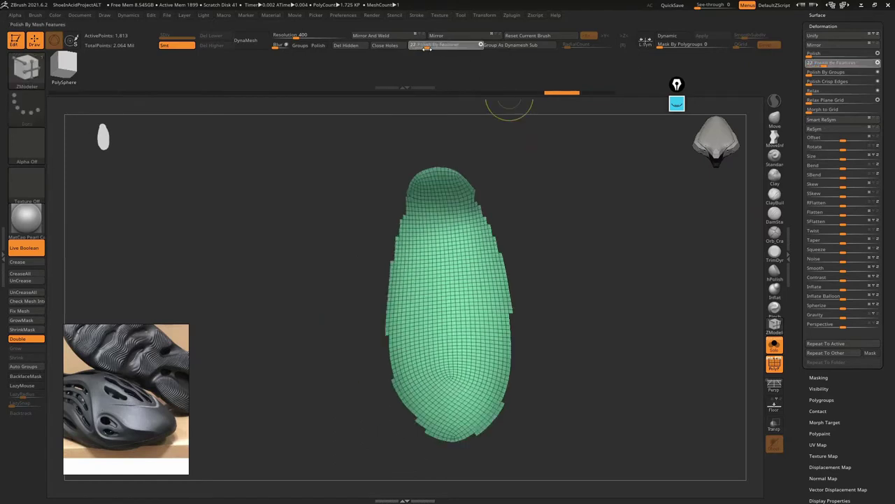
Turn off Solo so the insole shows inside the grey shoe body
mouse_move(489, 194)
mouse_down()
mouse_move(453, 225)
mouse_move(504, 214)
mouse_move(512, 234)
mouse_move(474, 194)
mouse_move(501, 241)
mouse_up()
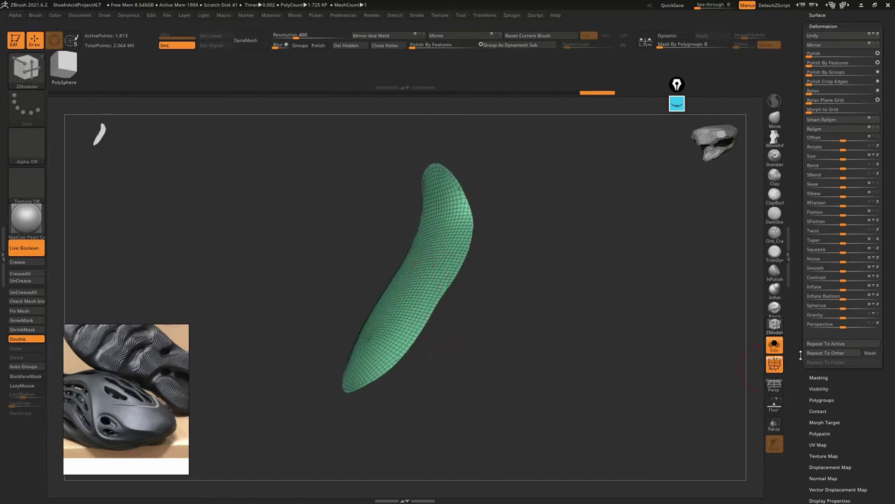
click(773, 346)
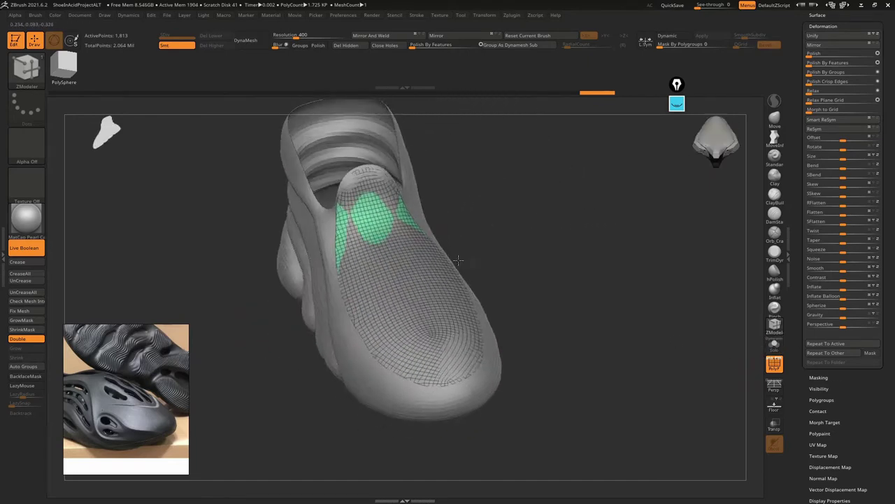
drag(485, 309, 469, 246)
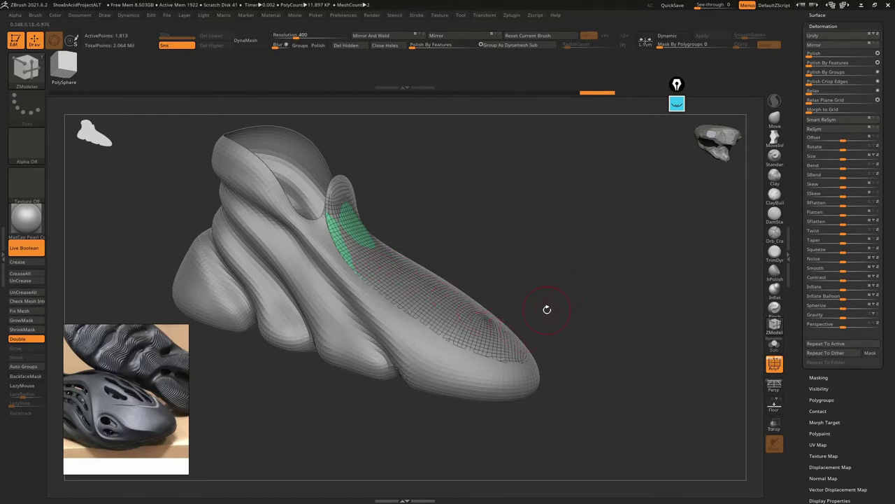
Run ZRemesher on the insole with Target Polygons Count set to 10
scroll(893, 135, up, 5)
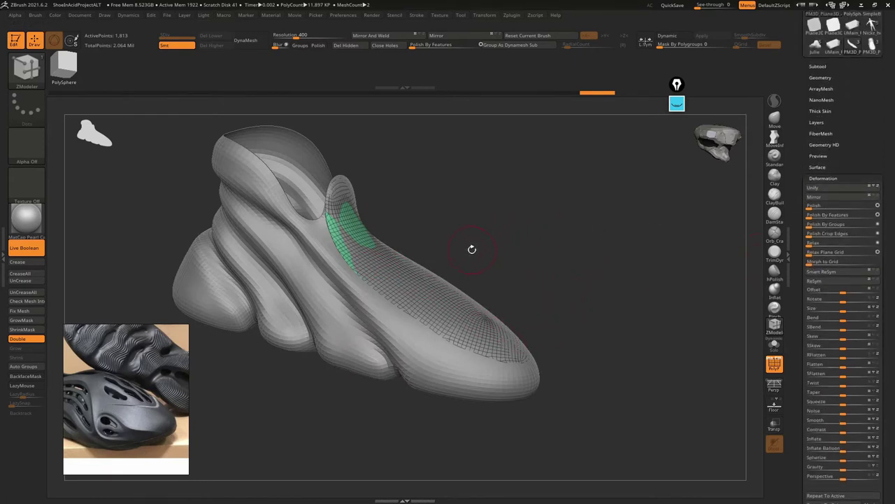
scroll(890, 191, up, 4)
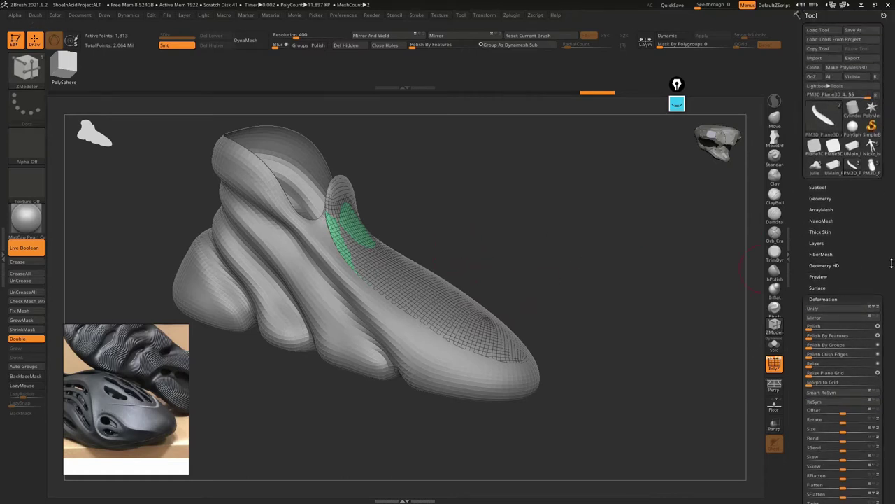
click(826, 199)
scroll(886, 239, down, 2)
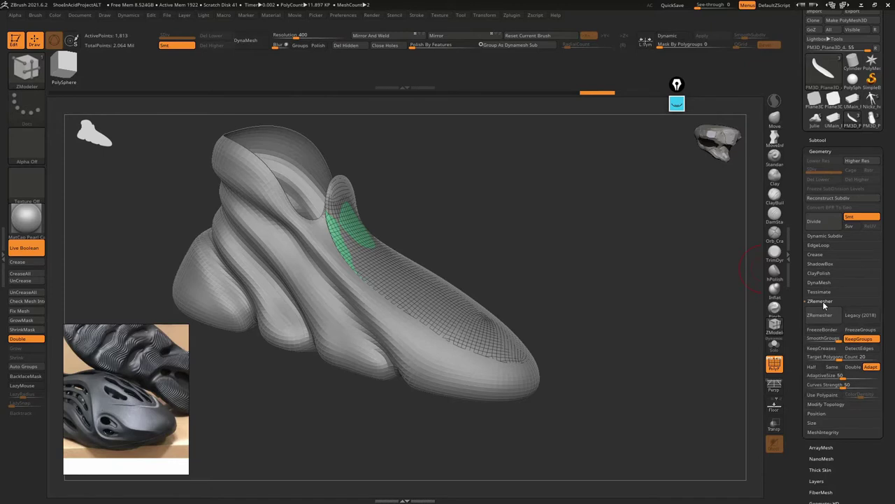
click(822, 301)
scroll(892, 305, down, 2)
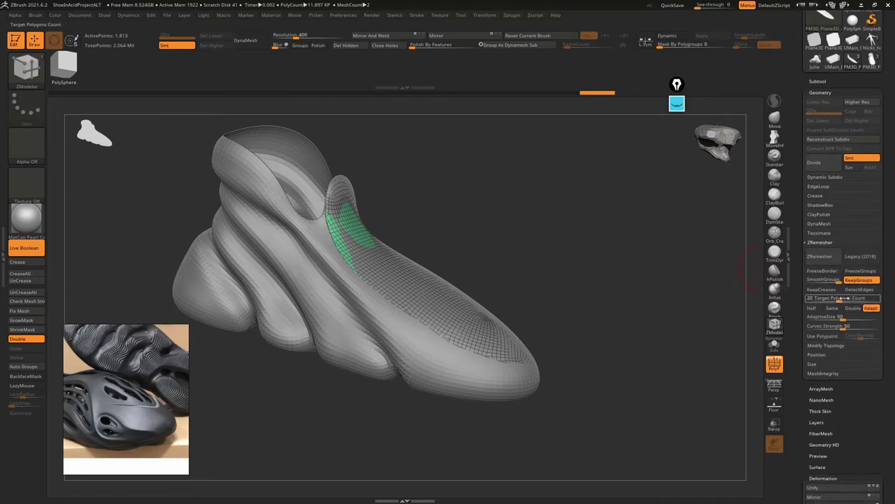
click(842, 298)
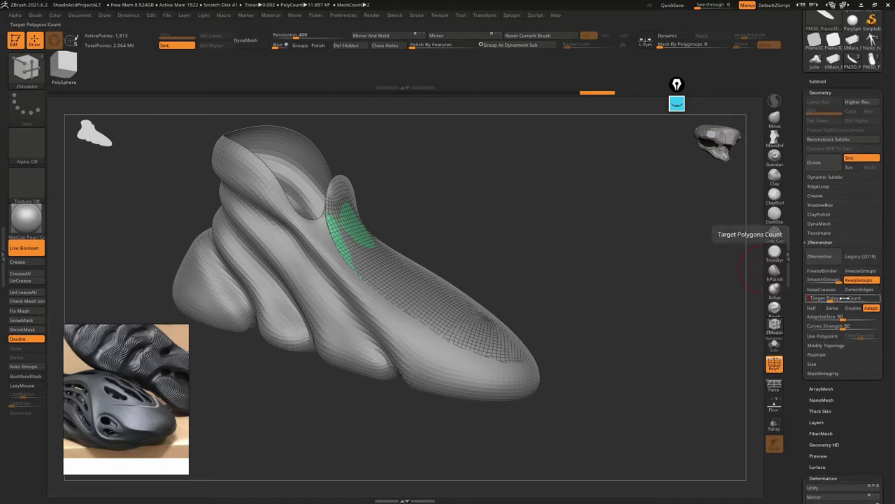
text(10)
key(Return)
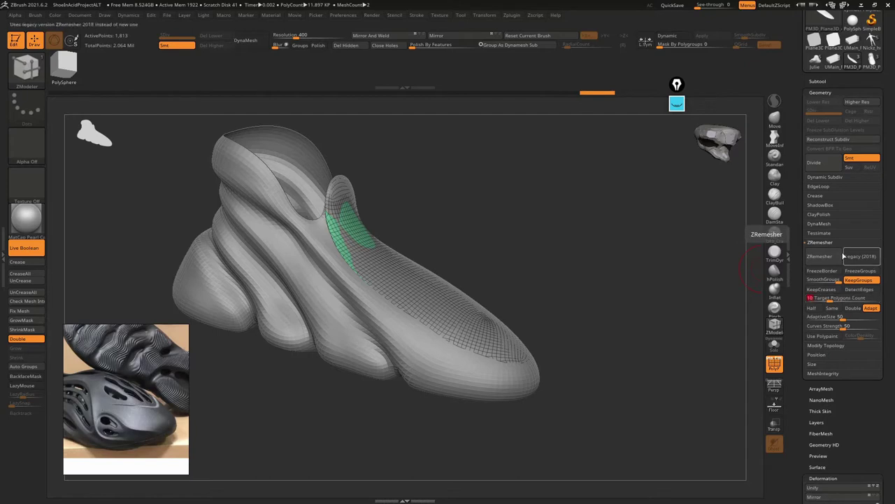
click(829, 256)
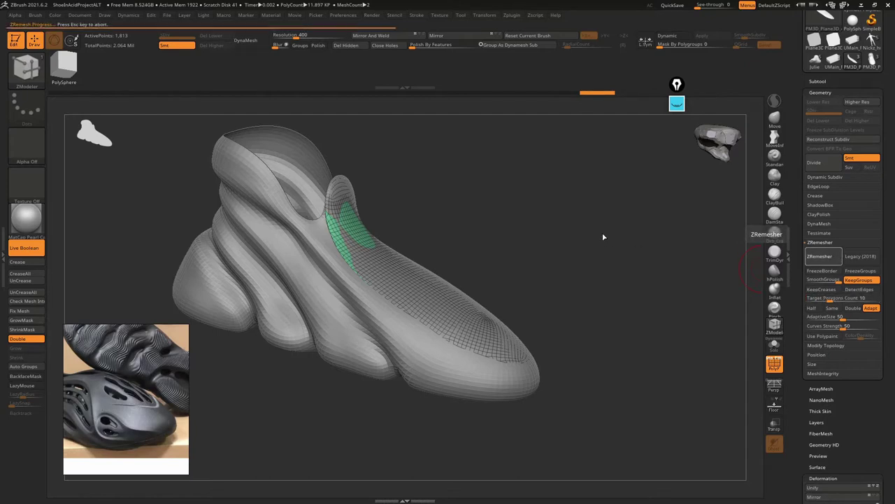
Isolate the insole with Solo and zoom in close on it
drag(595, 254, 518, 252)
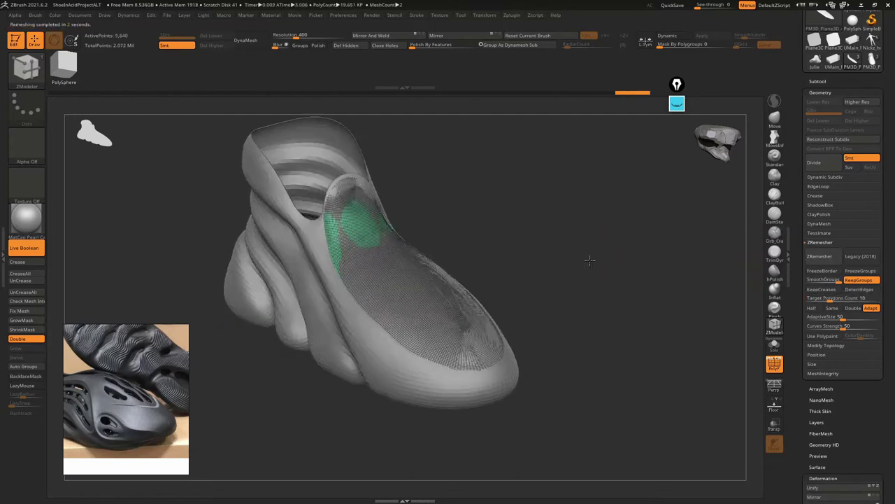
click(774, 345)
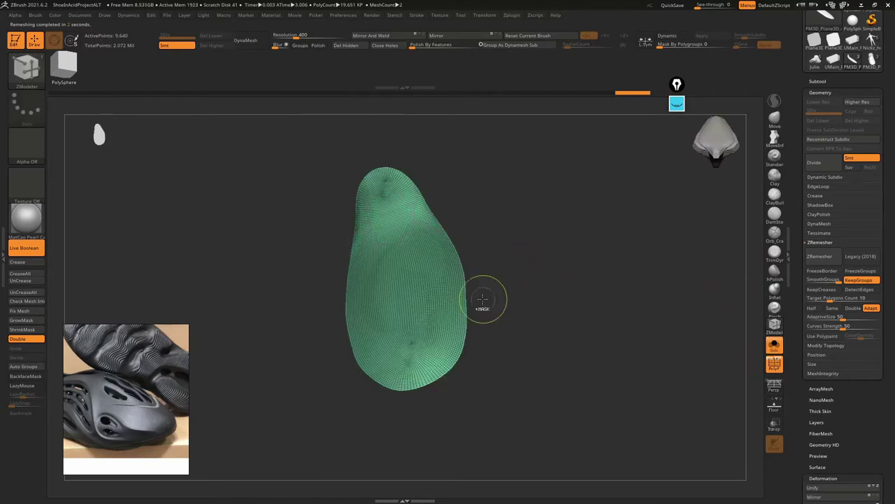
drag(532, 315, 536, 344)
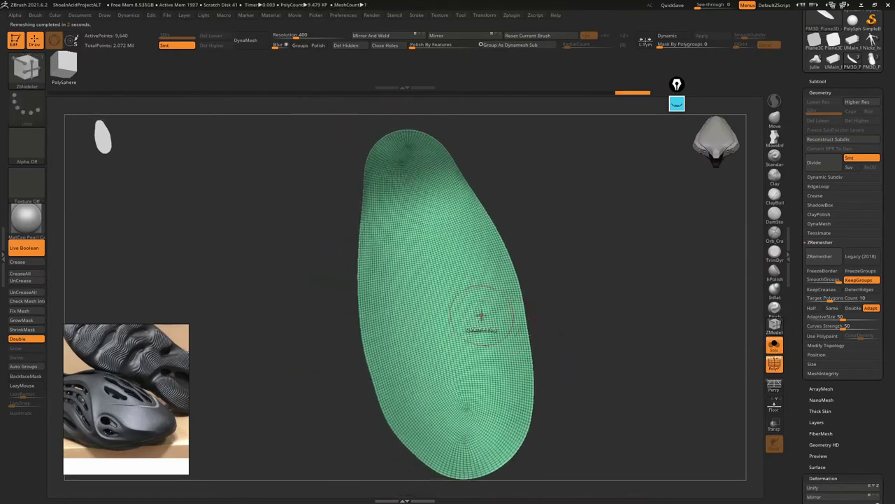
mouse_move(524, 310)
ctrl+right_down()
mouse_move(431, 316)
mouse_move(372, 300)
mouse_move(373, 261)
ctrl+right_up()
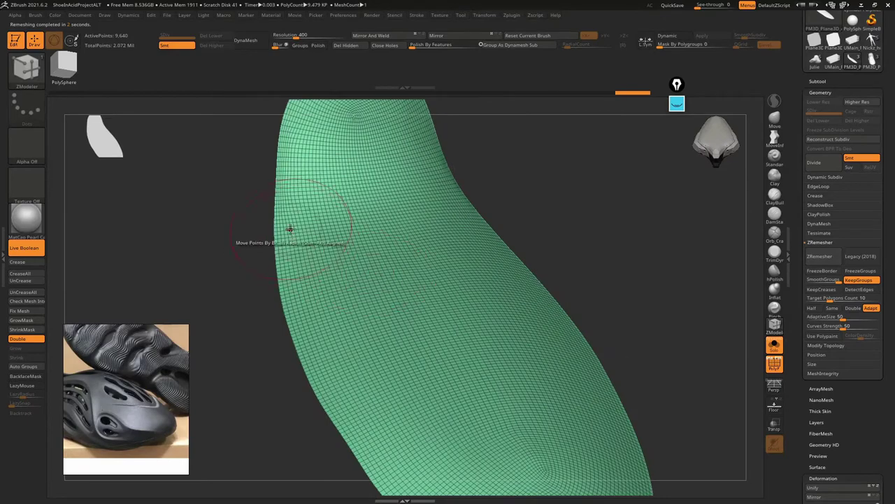
mouse_move(290, 228)
right_down()
mouse_move(279, 244)
mouse_move(291, 189)
mouse_move(537, 292)
right_up()
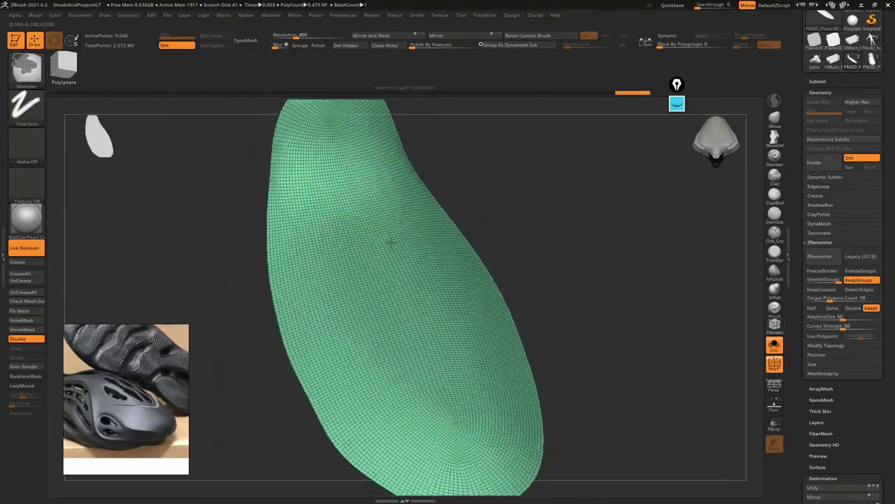
Remesh the insole at a Target Polygons Count of 1, then Polish By Features
click(843, 303)
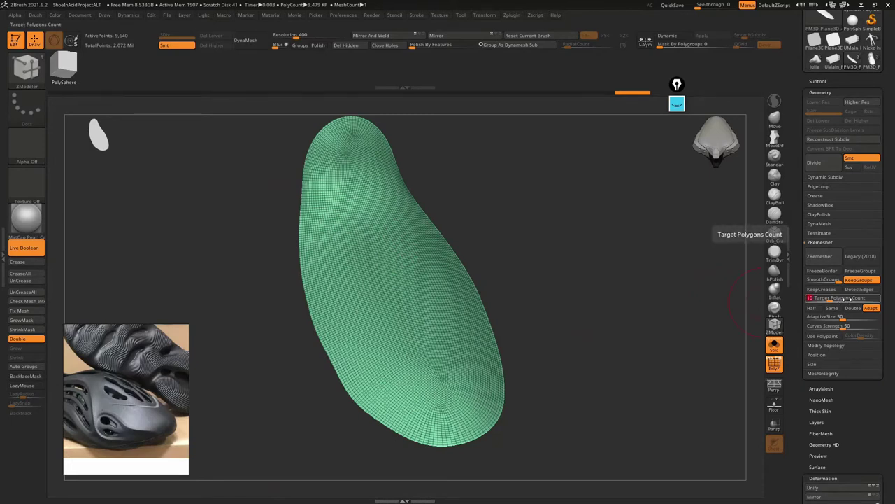
text(4)
key(Return)
click(819, 256)
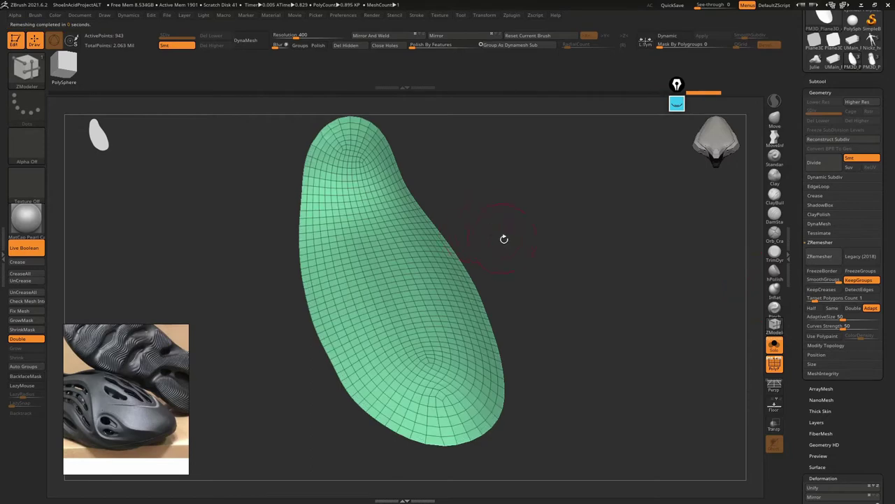
mouse_move(508, 246)
mouse_down()
mouse_move(529, 235)
mouse_move(559, 180)
mouse_move(525, 206)
mouse_move(494, 256)
mouse_move(441, 143)
mouse_up()
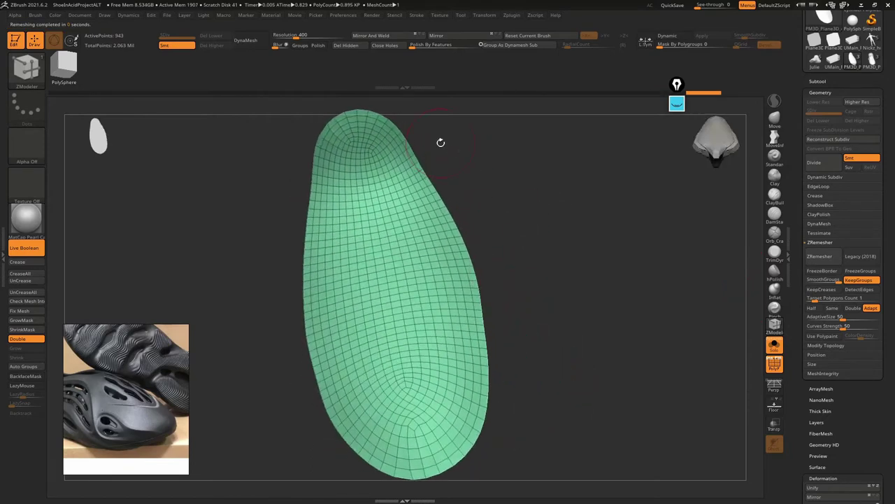
click(413, 45)
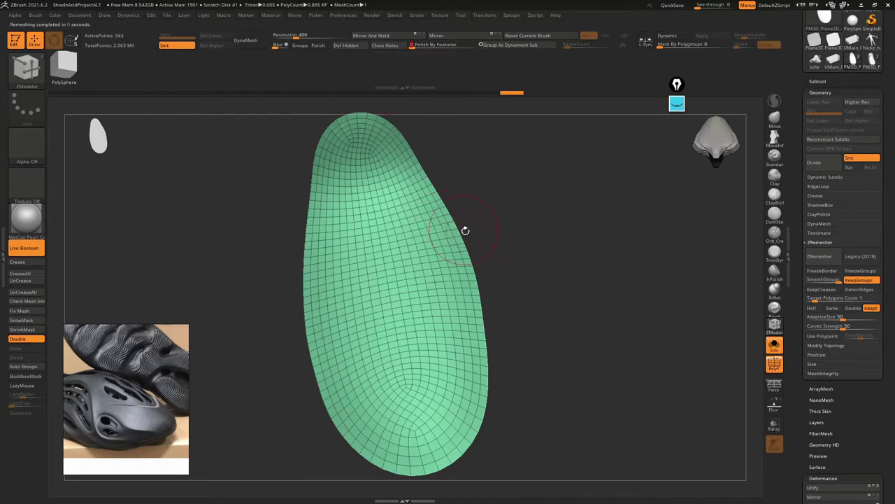
alt+drag(466, 350, 596, 222)
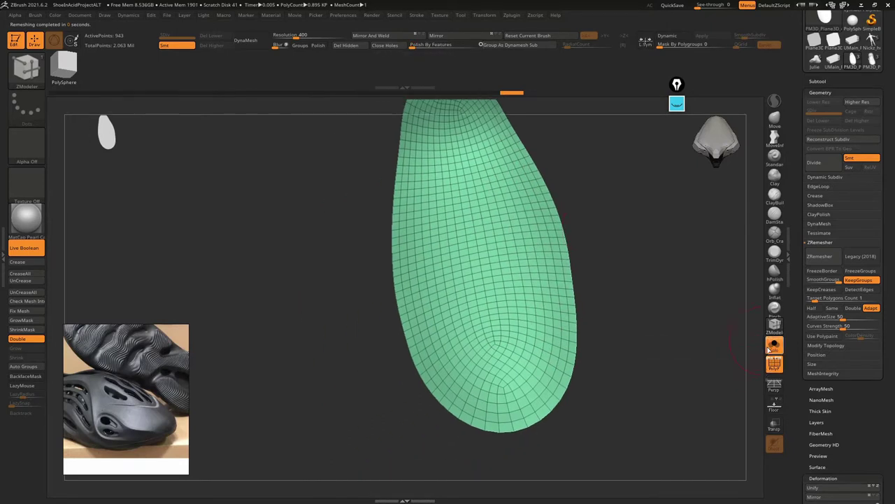
Show the subtool list and toggle Solo to bring the whole shoe back
scroll(892, 201, up, 2)
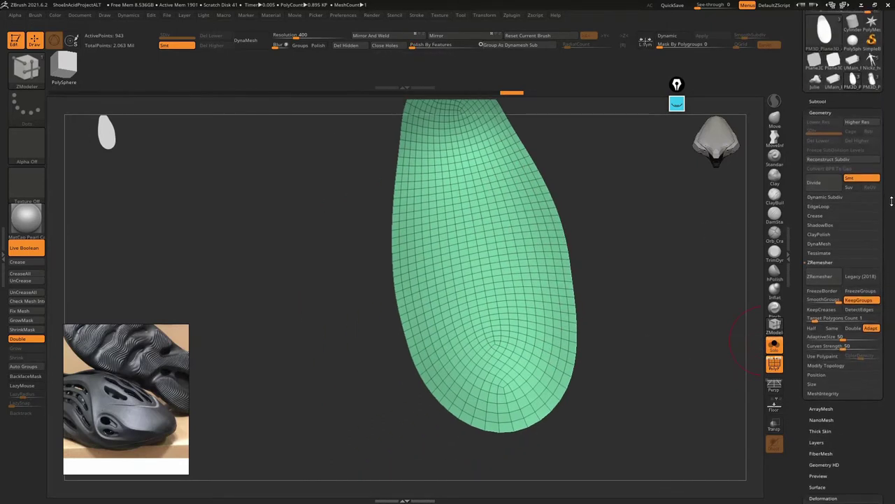
click(818, 102)
mouse_move(847, 132)
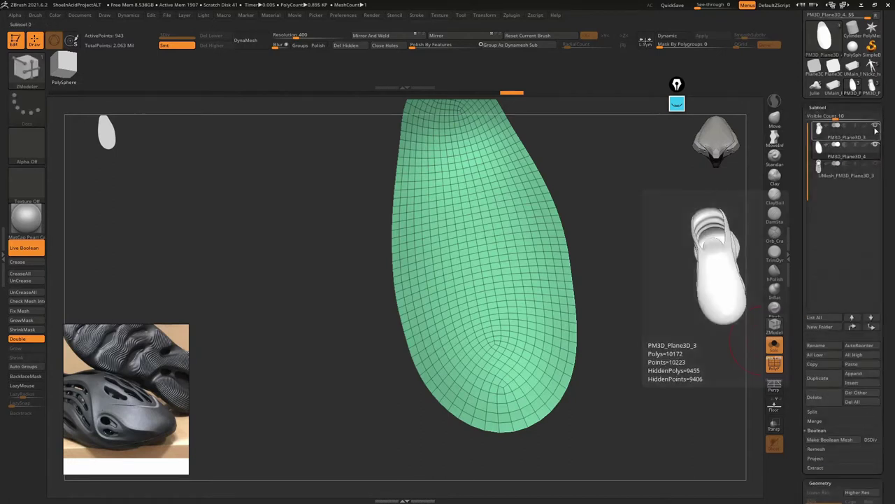
mouse_move(606, 191)
mouse_down()
mouse_move(695, 184)
mouse_move(633, 174)
mouse_up()
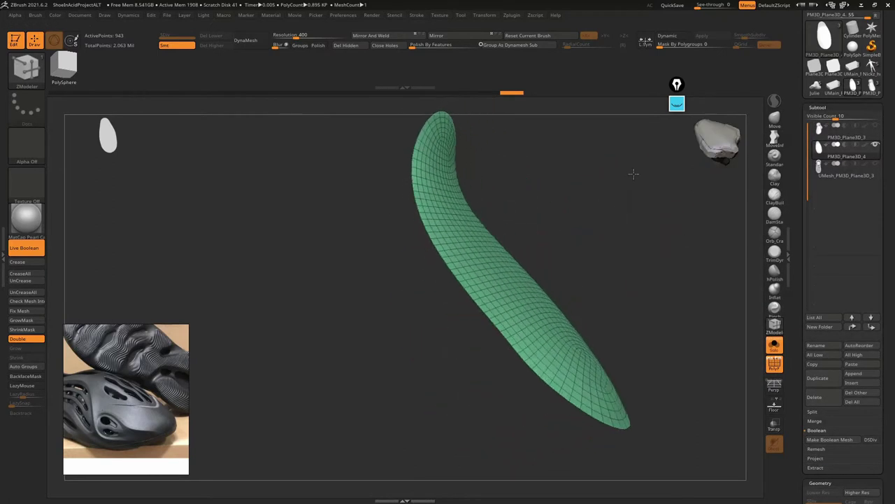
click(772, 347)
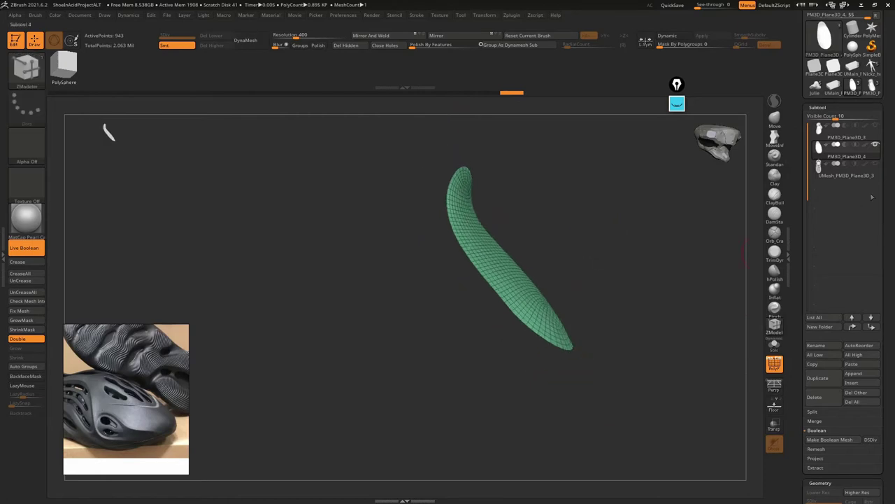
click(775, 346)
Orbit and zoom the shoe so the green insole panel faces the view close up
mouse_move(555, 210)
mouse_down()
mouse_move(542, 300)
mouse_move(583, 261)
mouse_move(560, 262)
mouse_up()
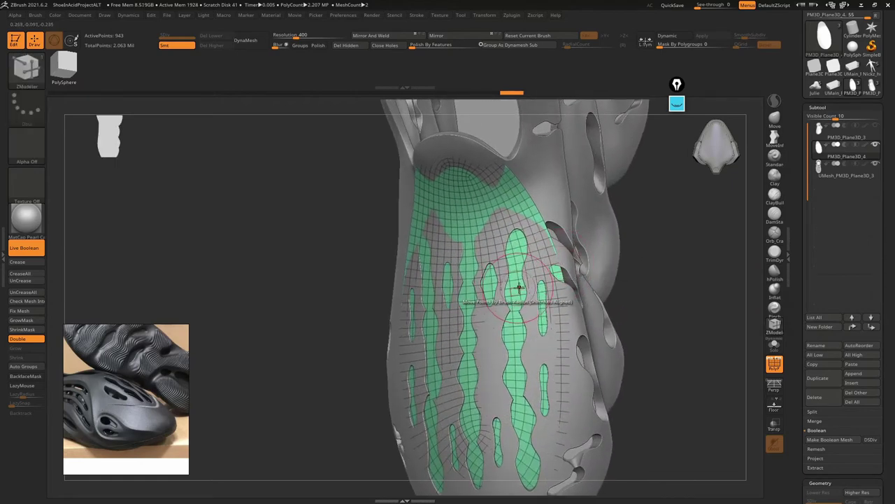
mouse_move(519, 286)
mouse_down()
mouse_move(540, 252)
mouse_move(485, 286)
mouse_move(532, 266)
mouse_up()
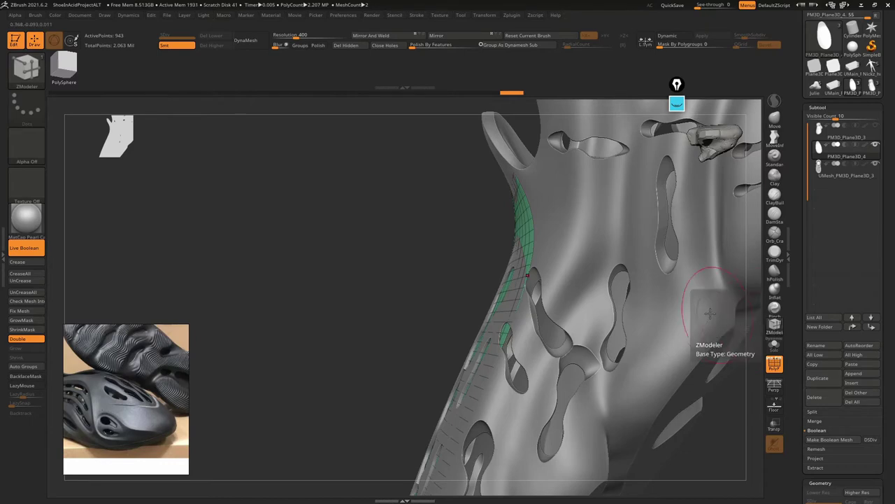
scroll(511, 228, up, 3)
key(s)
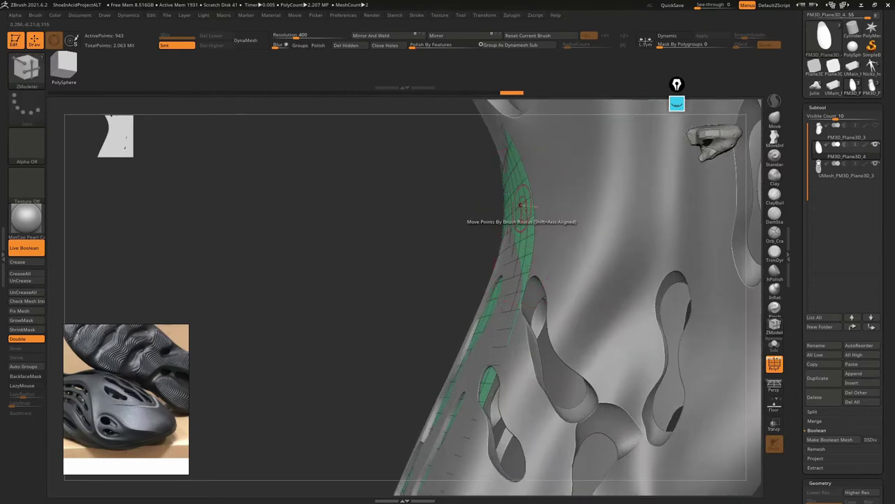
drag(520, 206, 757, 298)
Isolate the green panel and browse ZModeler's point, edge and polygon actions
click(774, 344)
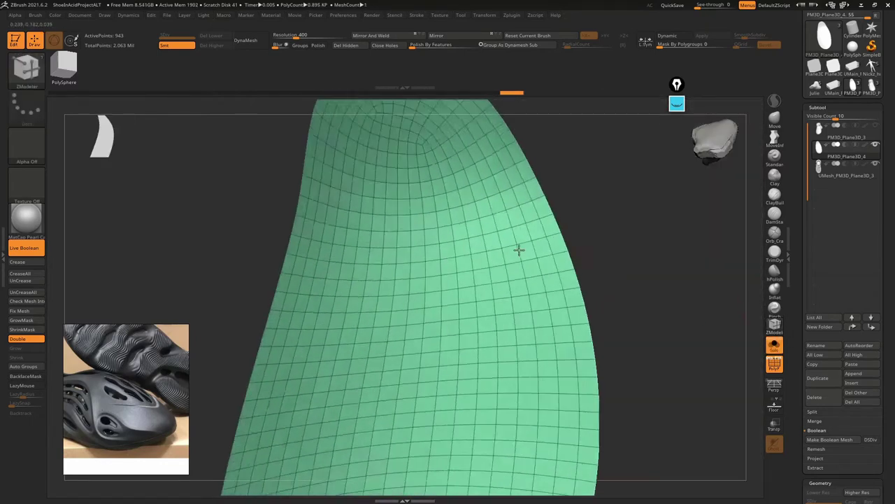
drag(520, 250, 467, 262)
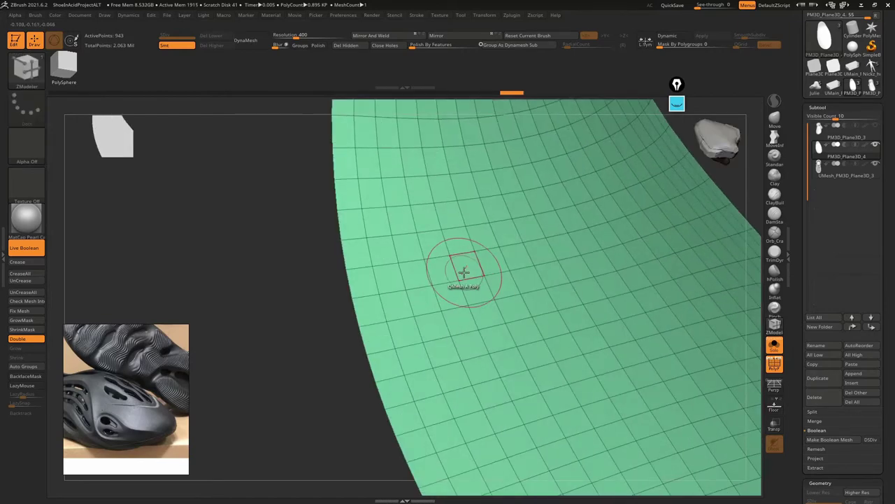
key(space)
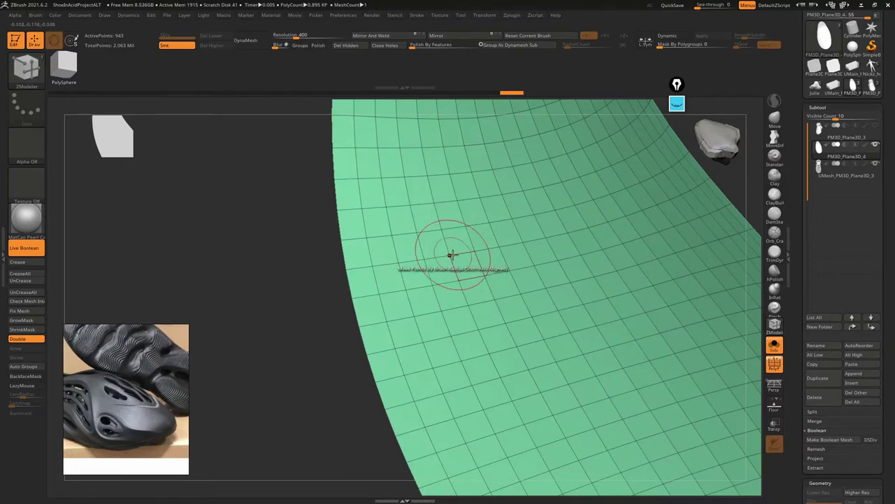
key(space)
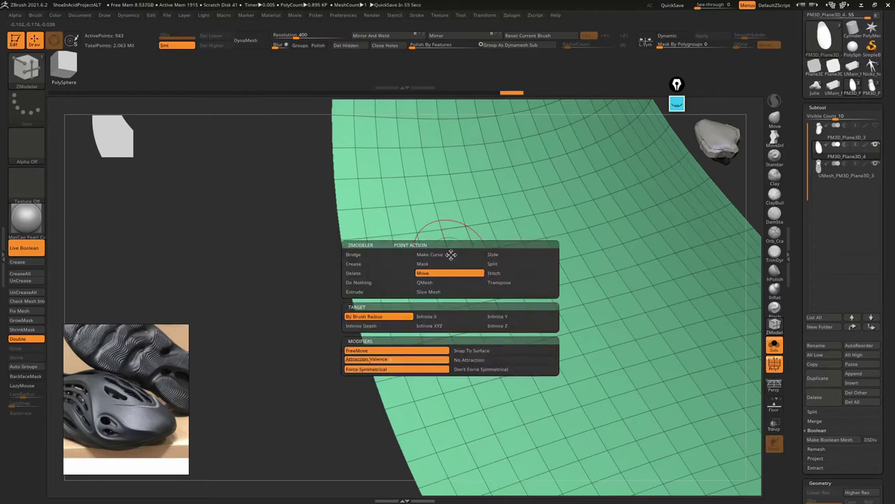
key(space)
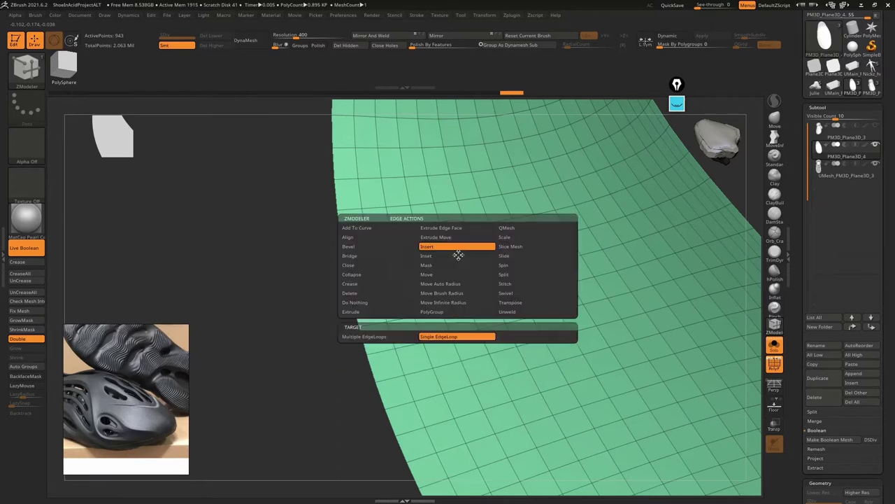
key(space)
key(space)
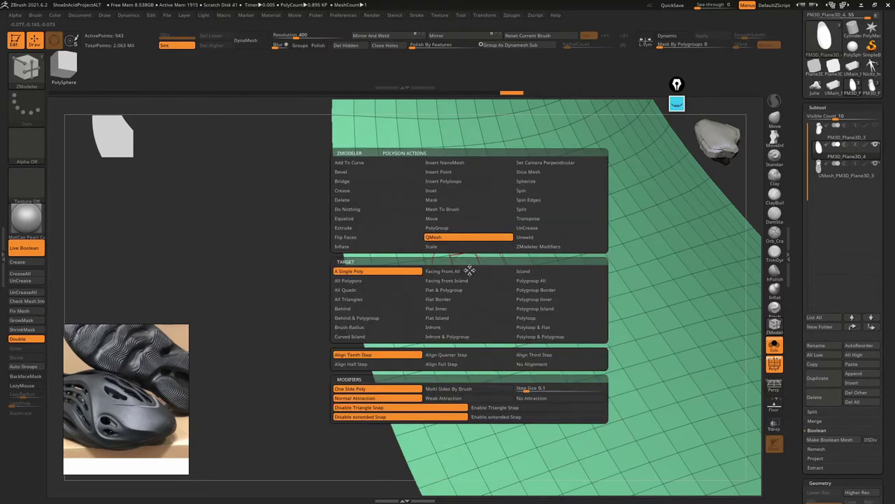
Extrude the whole strip with QMesh targeting Polygroup All to give it thickness
key(space)
right_drag(468, 264, 476, 266)
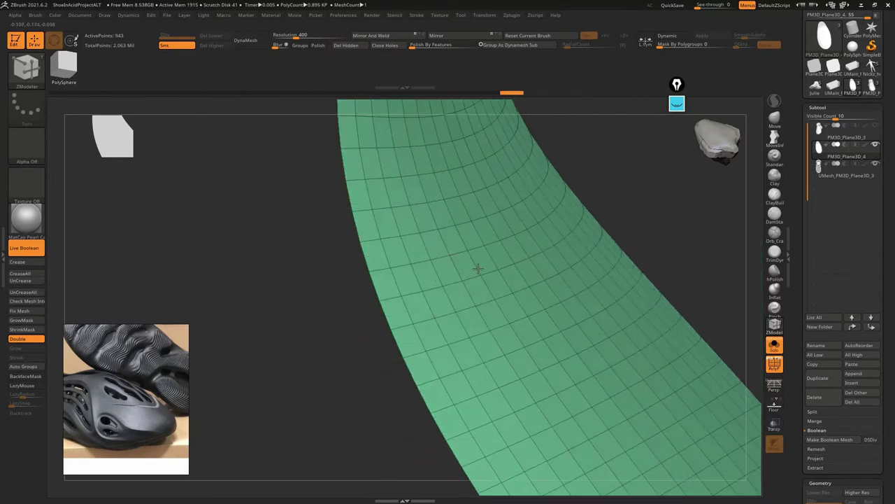
key(space)
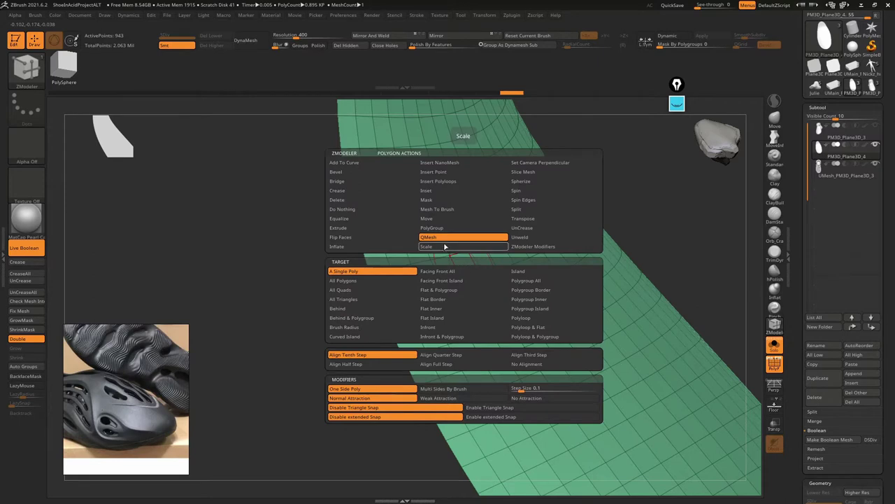
click(511, 282)
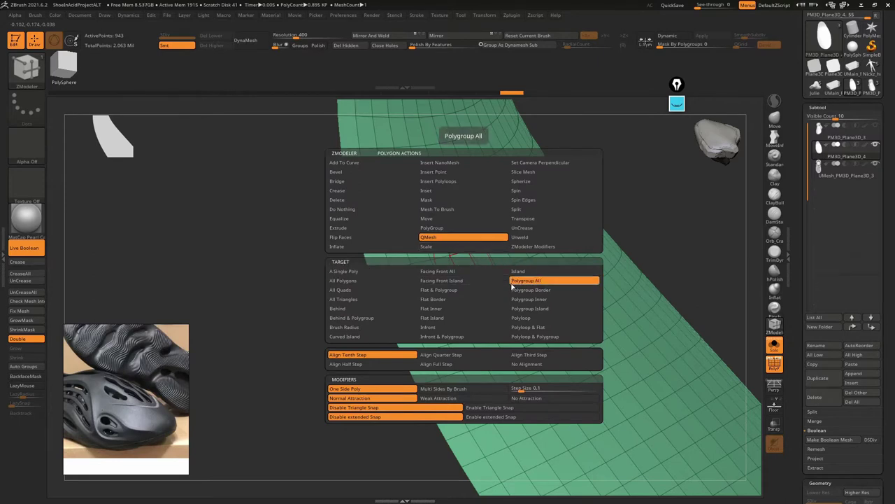
right_drag(490, 280, 490, 258)
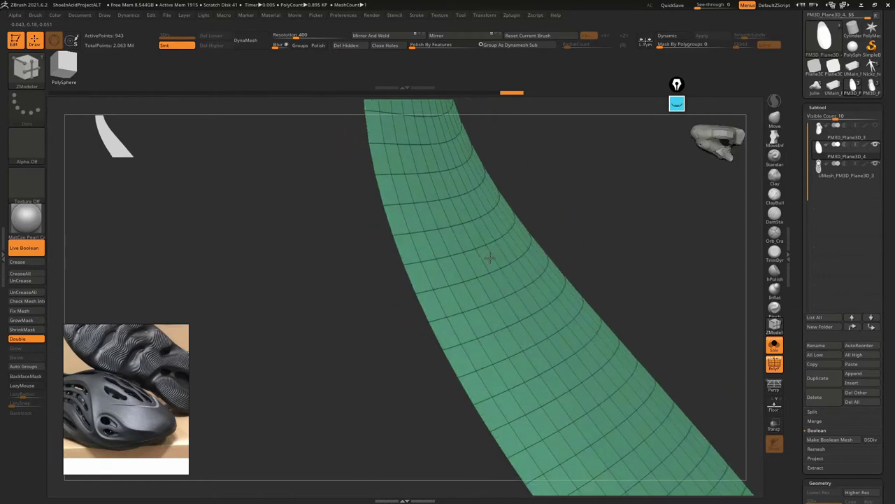
mouse_move(490, 259)
mouse_down()
mouse_move(603, 267)
mouse_move(530, 270)
mouse_move(513, 238)
mouse_up()
Turn off Solo and save over the existing Project02 .zpr file, confirming the overwrite
click(774, 345)
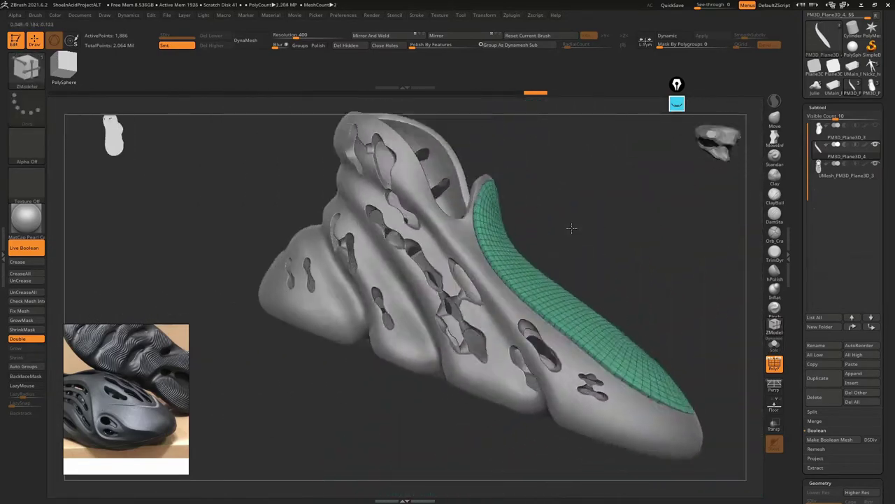
key(ctrl)
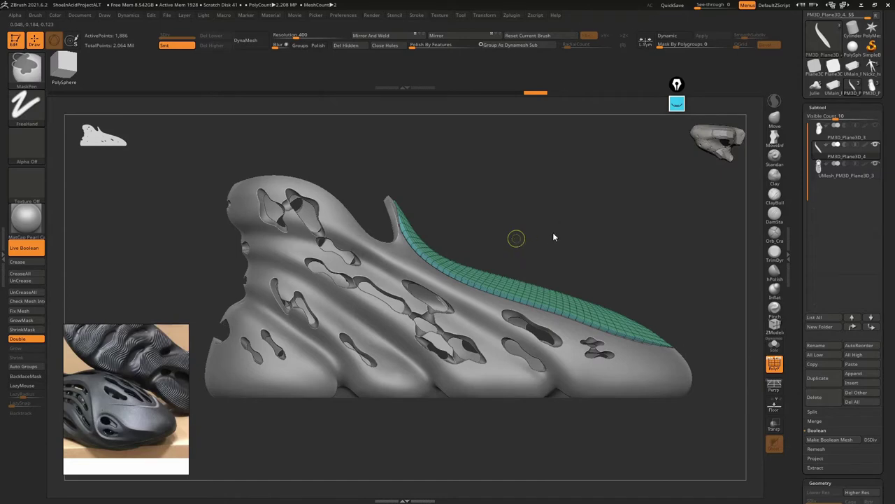
key(ctrl+s)
key(Return)
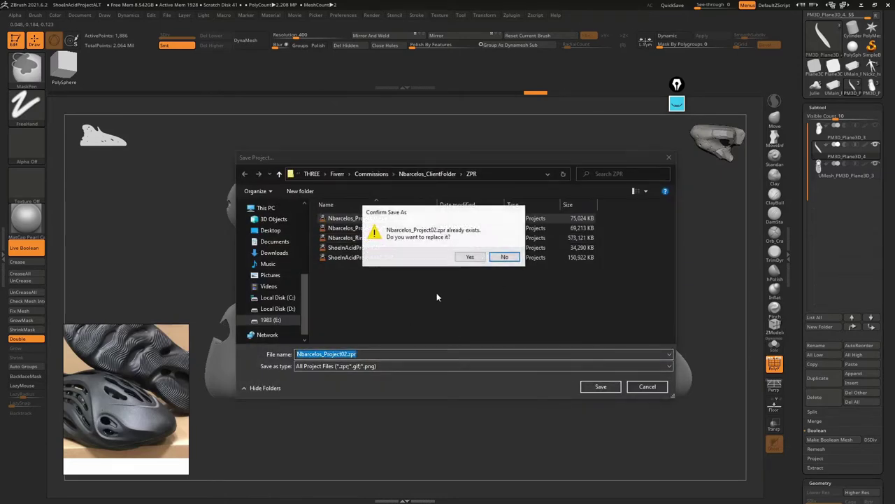
click(470, 256)
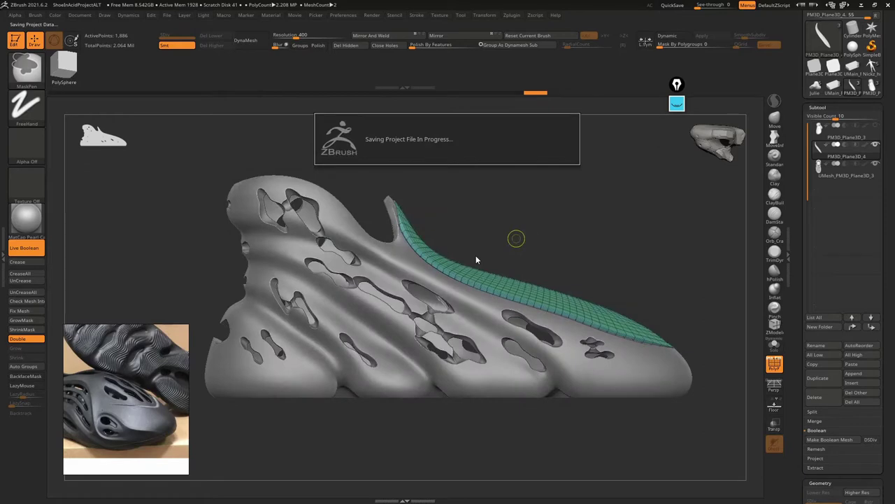
mouse_move(548, 212)
mouse_down()
mouse_move(522, 247)
mouse_move(544, 249)
mouse_move(541, 227)
mouse_up()
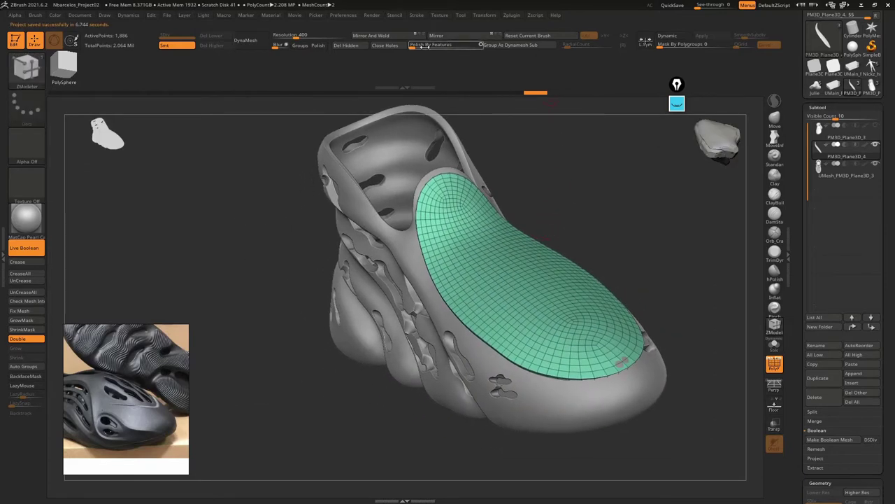
mouse_move(490, 140)
mouse_down()
mouse_move(522, 175)
mouse_move(600, 172)
mouse_up()
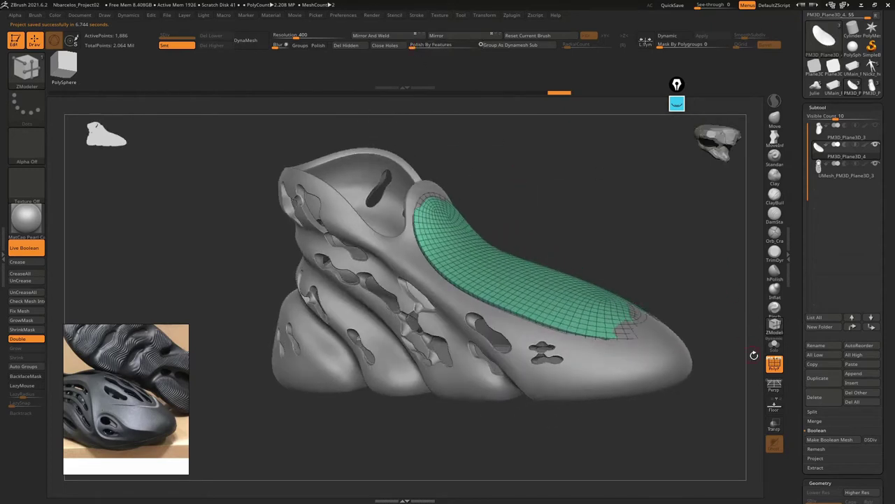
click(774, 345)
mouse_move(731, 350)
mouse_down()
mouse_move(622, 224)
mouse_move(605, 220)
mouse_move(490, 279)
mouse_move(445, 351)
mouse_move(502, 268)
mouse_up()
key(ctrl)
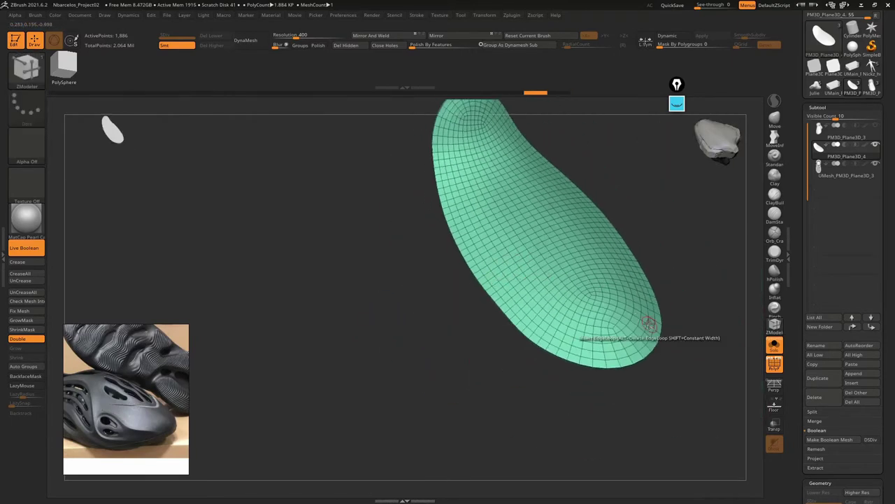
key(f)
click(773, 344)
mouse_move(699, 324)
mouse_down()
mouse_move(562, 313)
mouse_move(775, 245)
mouse_up()
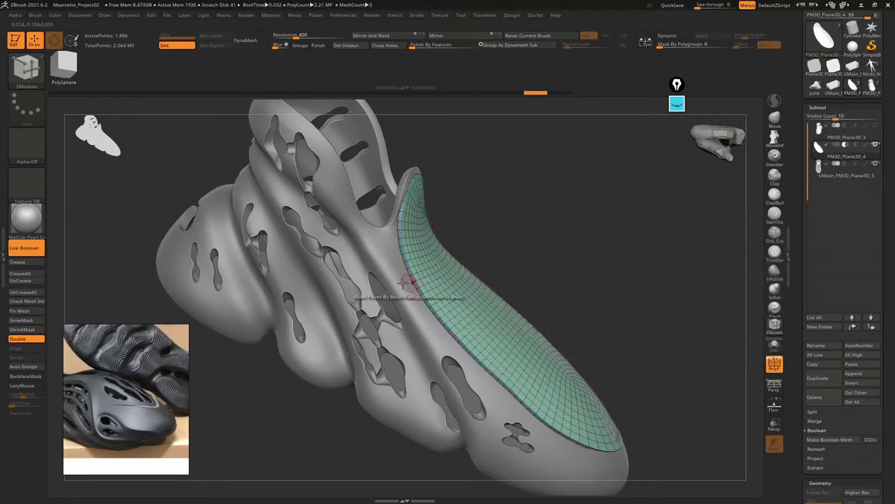
drag(130, 282, 531, 274)
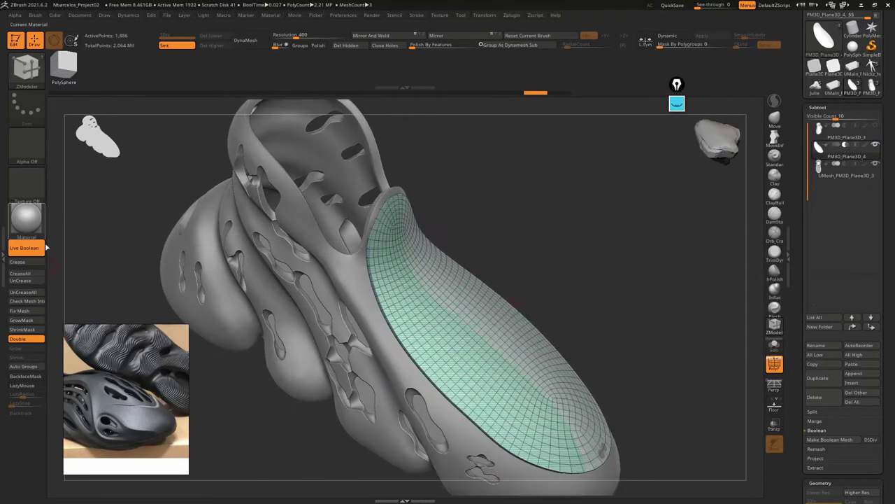
Toggle Live Boolean off and on to compare the shoe's boolean preview
click(35, 249)
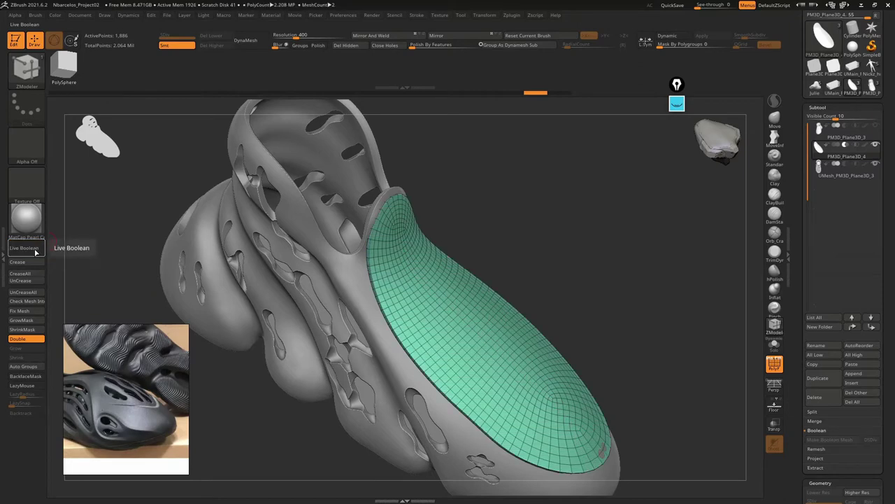
click(35, 250)
click(35, 250)
click(35, 250)
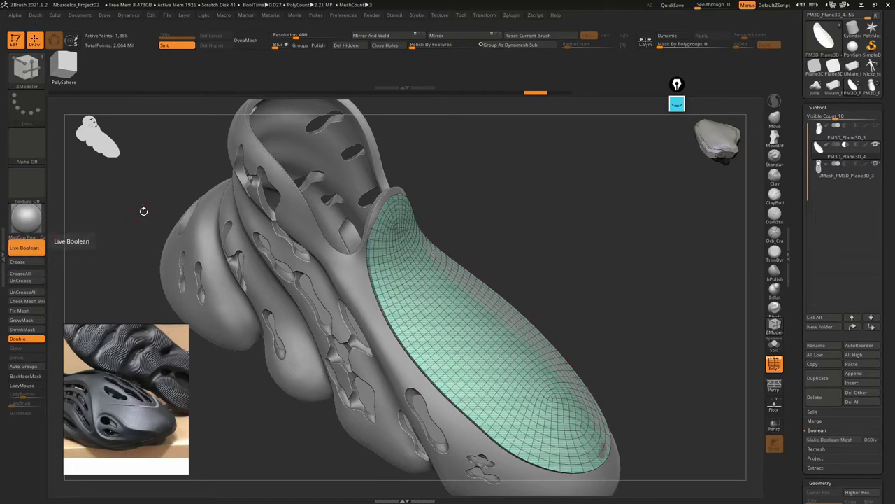
mouse_move(459, 212)
mouse_down()
mouse_move(453, 221)
mouse_move(471, 238)
mouse_up()
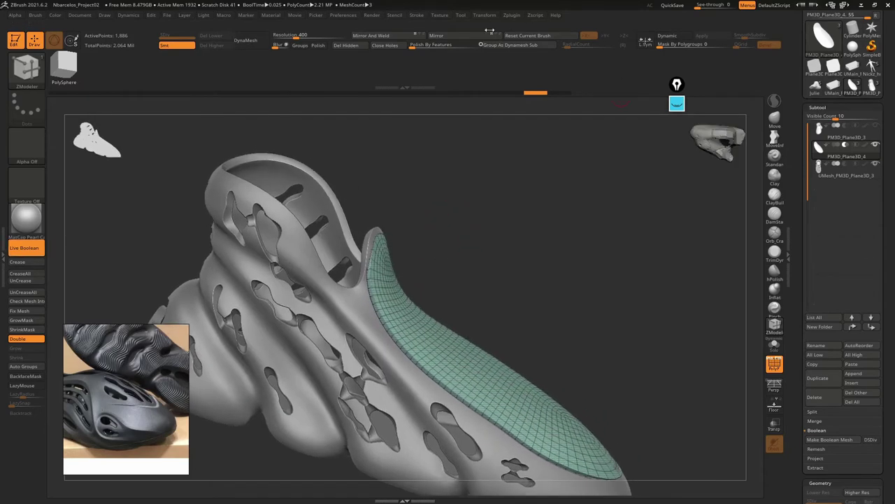
Expand Render > Render Booleans and hide the PolyF wireframe, viewing from above
click(368, 16)
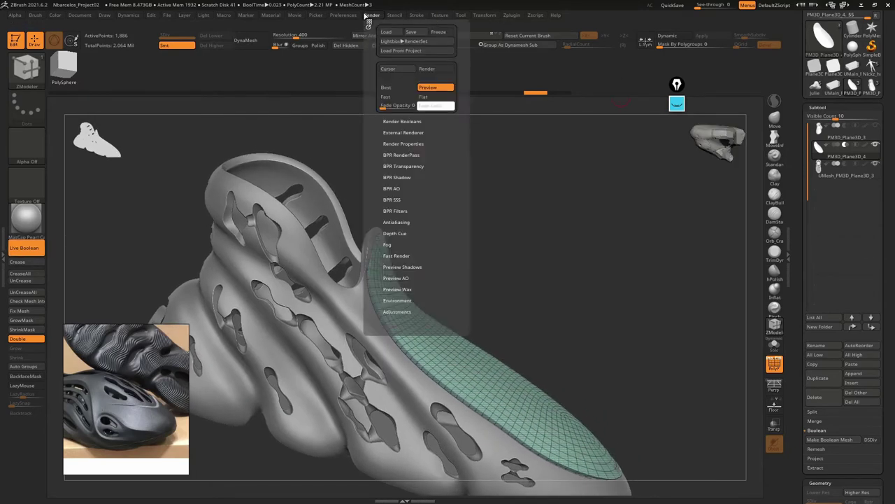
click(412, 121)
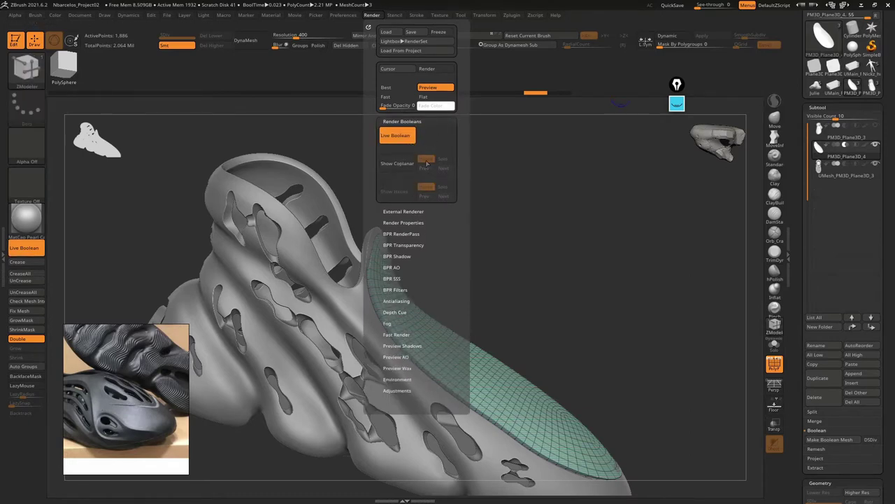
mouse_move(461, 175)
mouse_down()
mouse_move(525, 207)
mouse_move(492, 168)
mouse_move(509, 211)
mouse_move(583, 206)
mouse_up()
key(shift+f)
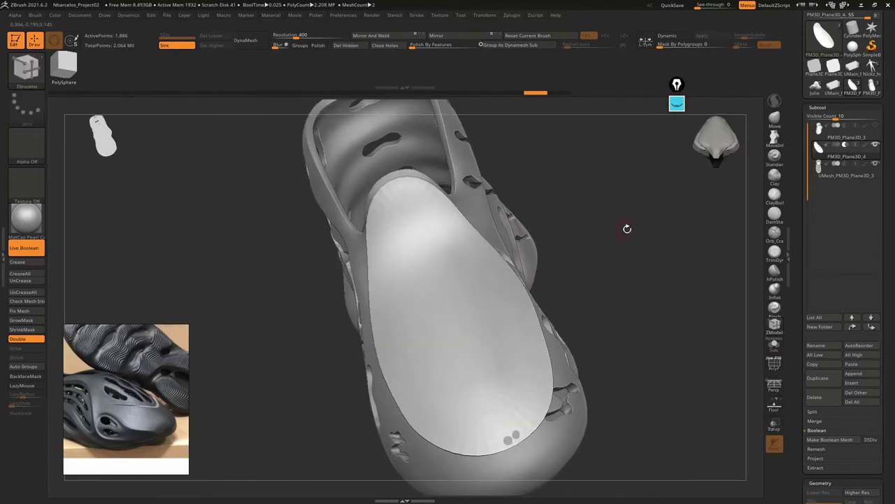
key(shift+f)
mouse_move(664, 205)
mouse_down()
mouse_move(604, 196)
mouse_move(592, 219)
mouse_up()
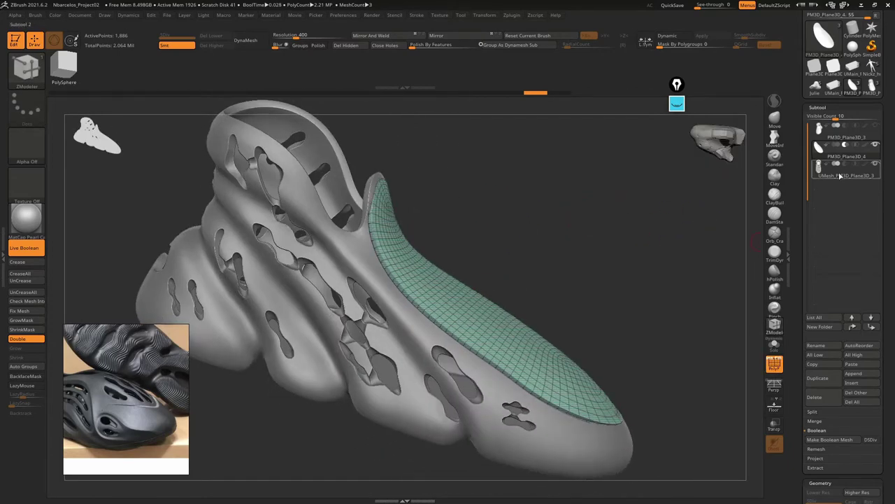
drag(841, 176, 837, 148)
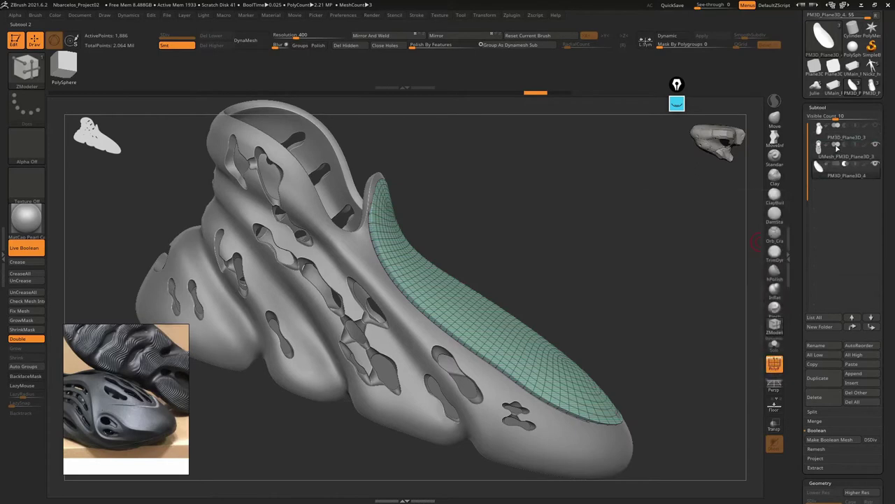
mouse_move(846, 172)
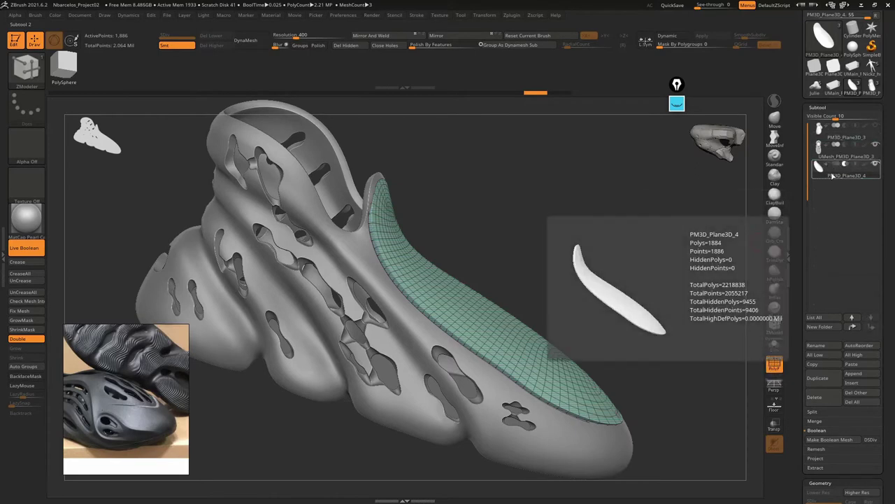
mouse_move(557, 204)
right_down()
mouse_move(511, 257)
mouse_move(98, 269)
right_up()
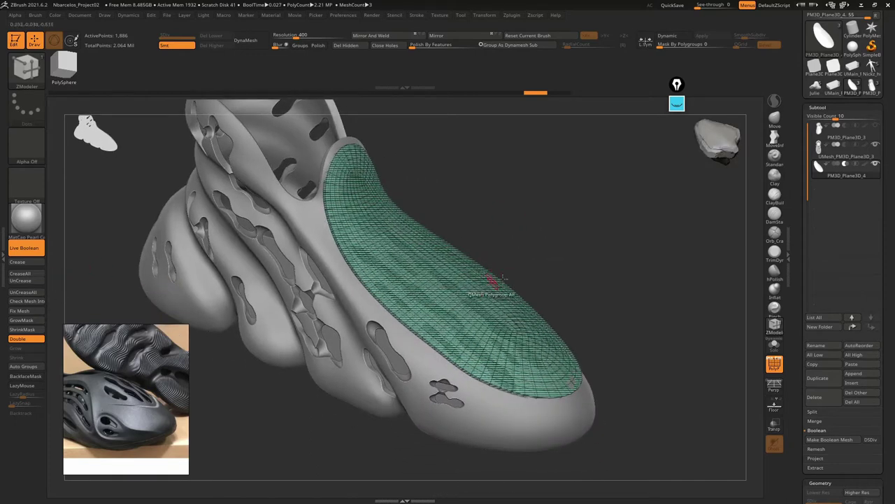
mouse_move(574, 203)
right_down()
mouse_move(554, 200)
mouse_move(508, 230)
mouse_move(542, 244)
mouse_move(553, 226)
mouse_move(540, 228)
mouse_move(564, 260)
mouse_move(551, 263)
mouse_move(576, 294)
mouse_move(540, 240)
mouse_move(546, 301)
right_up()
key(shift+f)
key(shift+f)
Nudge the insole slightly along one axis with the Transpose Move gizmo
right_click(545, 300)
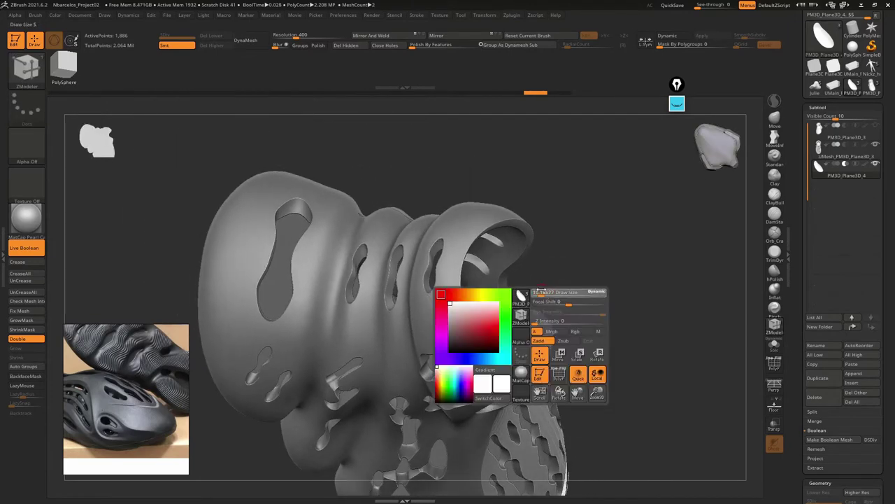
mouse_move(569, 244)
right_down()
mouse_move(551, 224)
mouse_move(528, 240)
right_up()
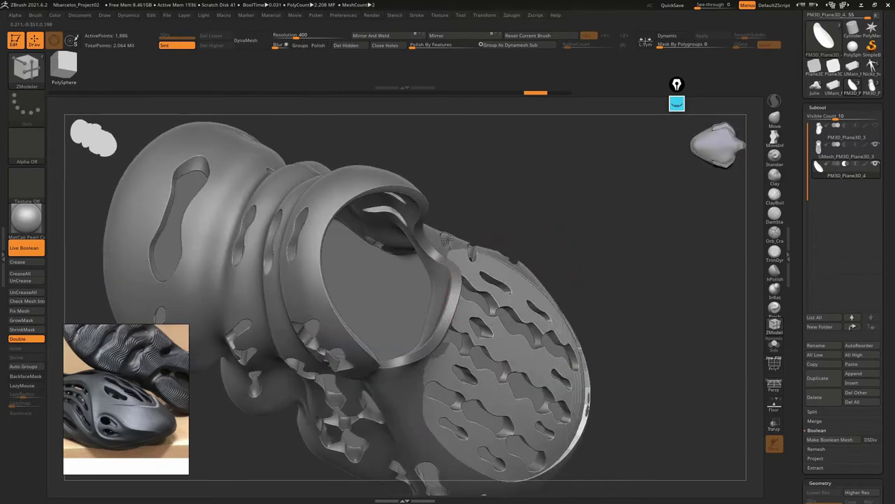
mouse_move(445, 318)
right_down()
mouse_move(461, 301)
mouse_move(500, 206)
mouse_move(516, 240)
mouse_move(563, 240)
mouse_move(558, 201)
right_up()
key(w)
drag(491, 272, 489, 275)
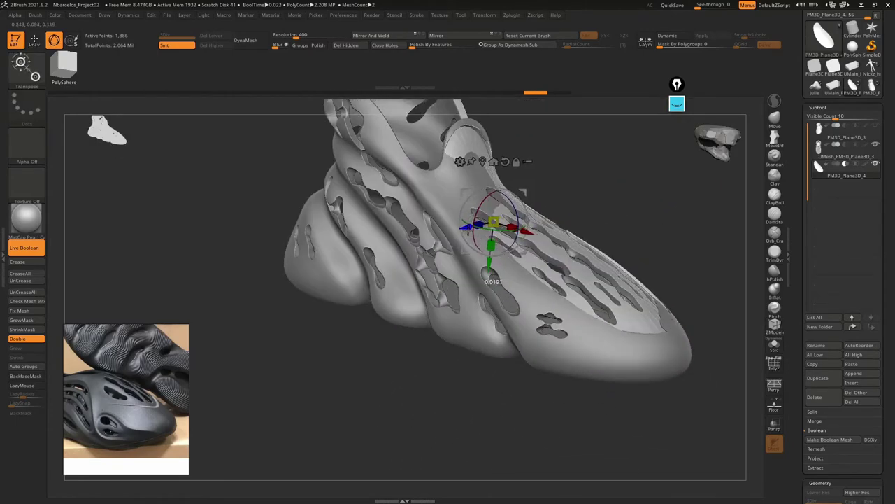
mouse_move(489, 274)
right_down()
mouse_move(532, 265)
mouse_move(630, 216)
mouse_move(583, 293)
mouse_move(618, 274)
right_up()
key(q)
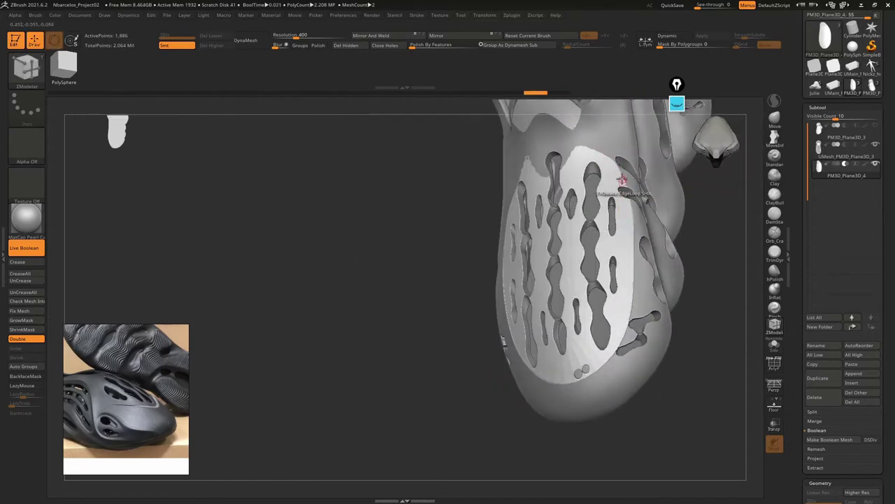
Check the insole's fit from below, toggling the PolyF wireframe on and off
mouse_move(622, 180)
right_down()
mouse_move(535, 267)
mouse_move(582, 342)
mouse_move(603, 349)
mouse_move(609, 321)
mouse_move(637, 343)
mouse_move(600, 343)
right_up()
key(shift+f)
key(shift+f)
key(f)
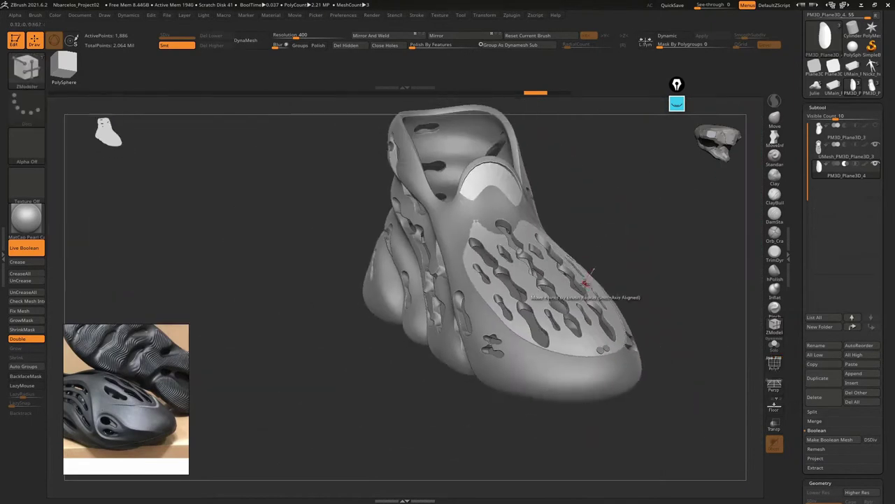
mouse_move(585, 283)
right_down()
mouse_move(586, 264)
mouse_move(573, 266)
right_up()
key(w)
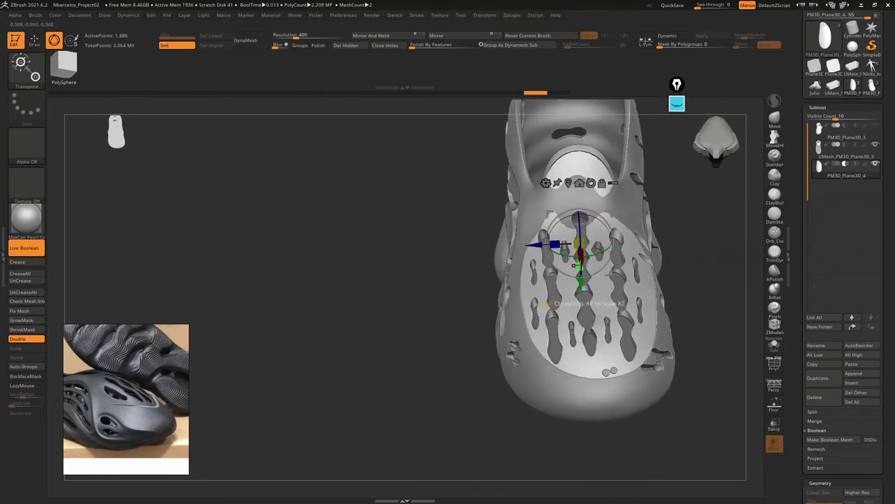
Drag the Deformation > Inflate slider to thicken the insole
scroll(893, 349, down, 5)
scroll(893, 349, down, 5)
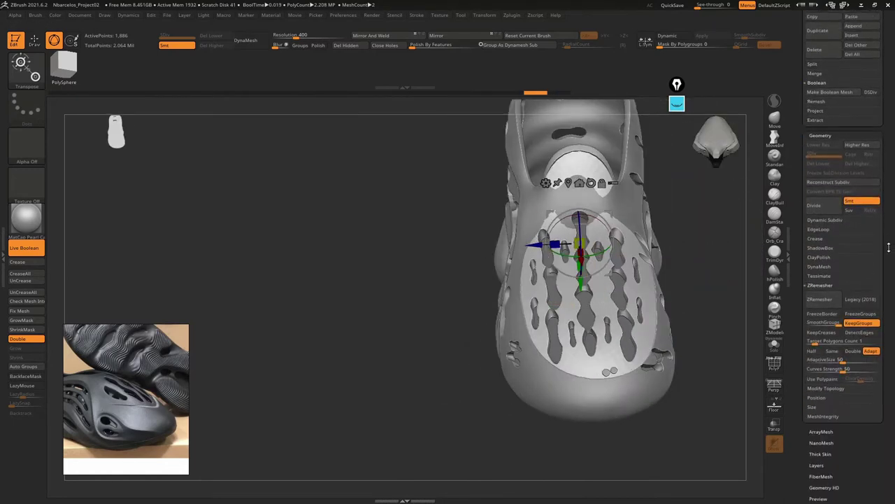
scroll(889, 280, down, 5)
scroll(884, 206, down, 5)
scroll(883, 206, down, 5)
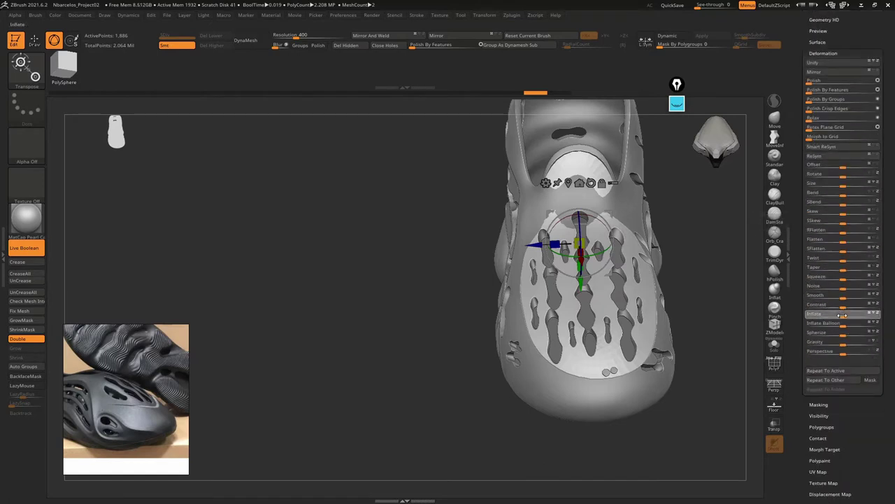
drag(845, 315, 846, 316)
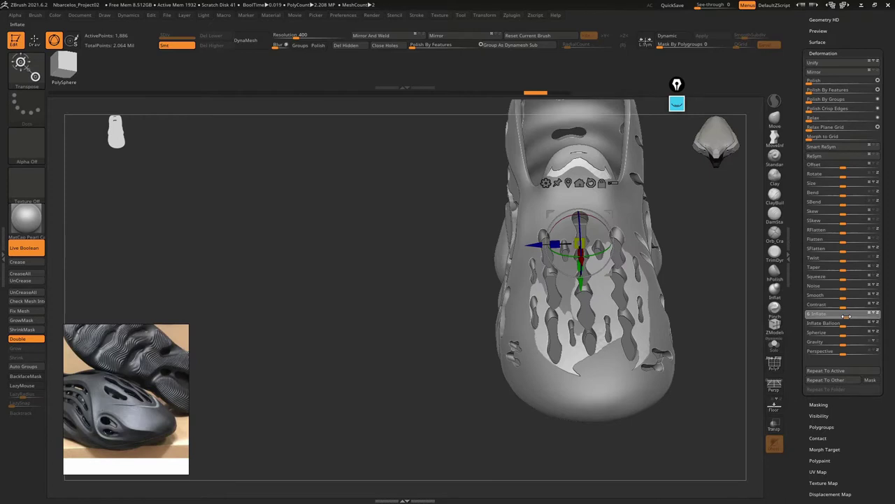
Inflate the insole further while soloed, then turn Solo off to show the shoe
click(774, 343)
drag(681, 312, 629, 292)
key(shift+f)
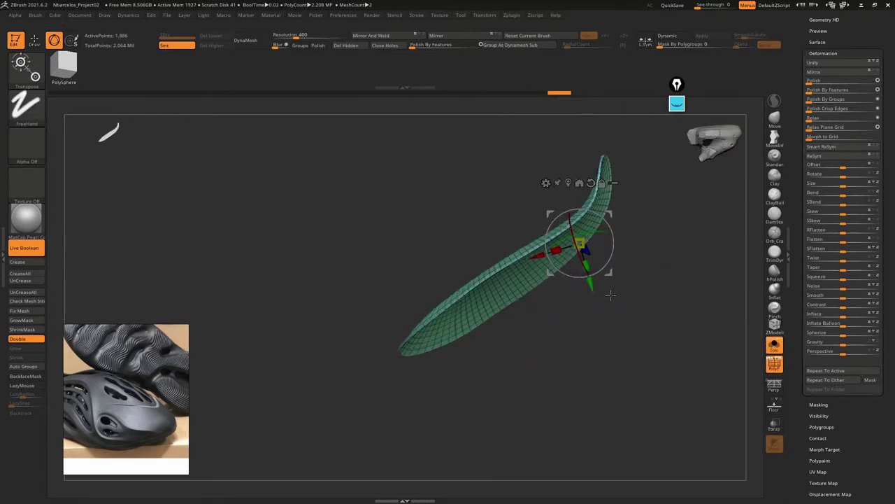
ctrl+right_drag(611, 296, 626, 335)
key(shift+f)
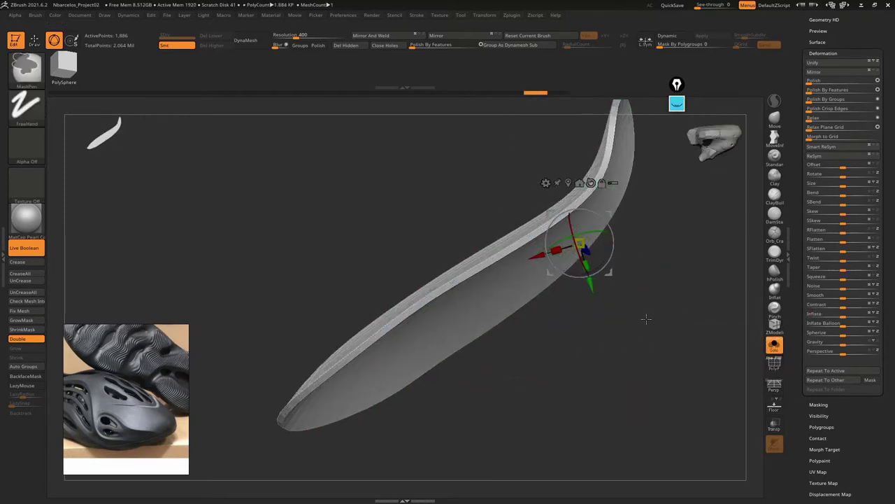
key(ctrl+z)
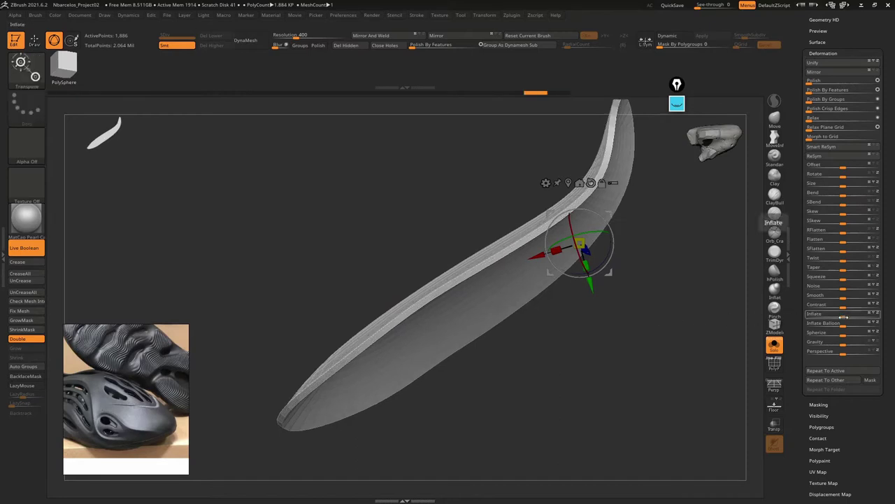
drag(844, 317, 857, 318)
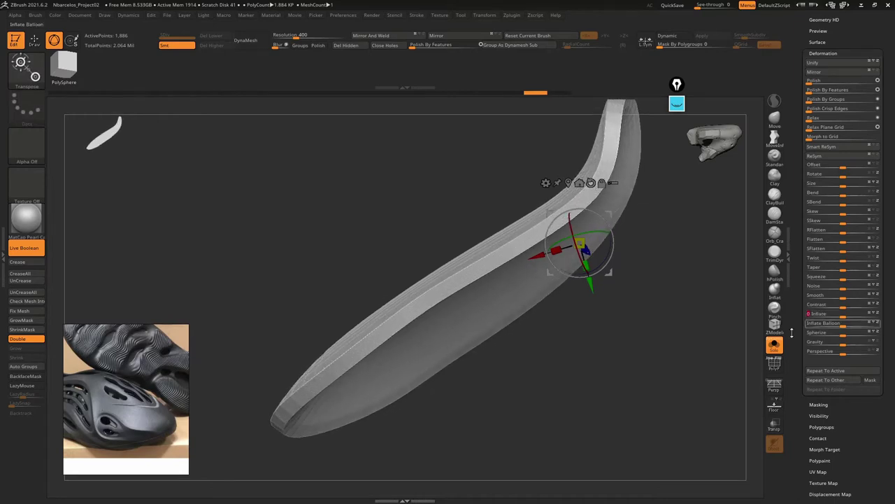
click(775, 345)
mouse_move(670, 329)
mouse_down()
mouse_move(546, 251)
mouse_move(404, 265)
mouse_move(449, 350)
mouse_move(360, 285)
mouse_up()
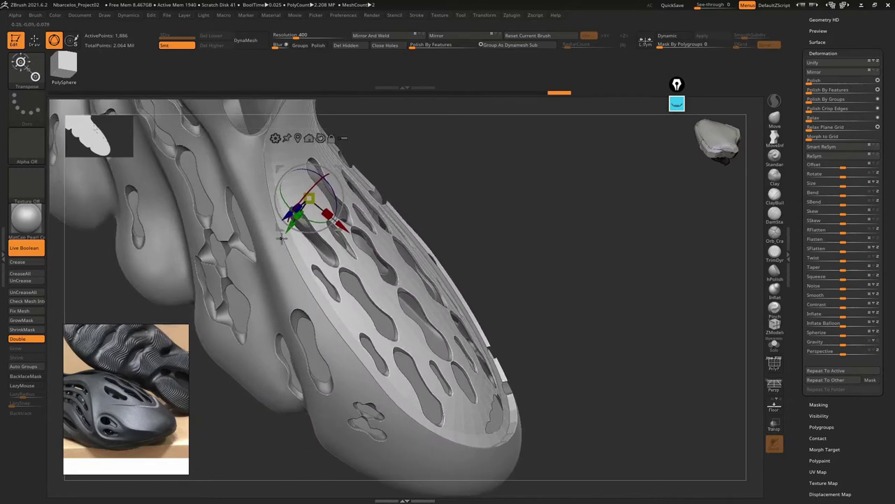
Recentre the gizmo and shift the insole sideways and down into the shoe
click(298, 138)
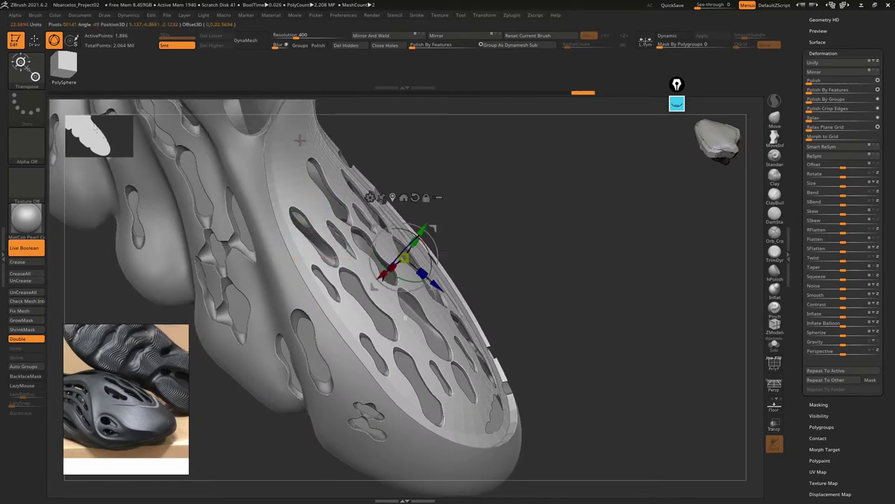
drag(401, 318, 406, 314)
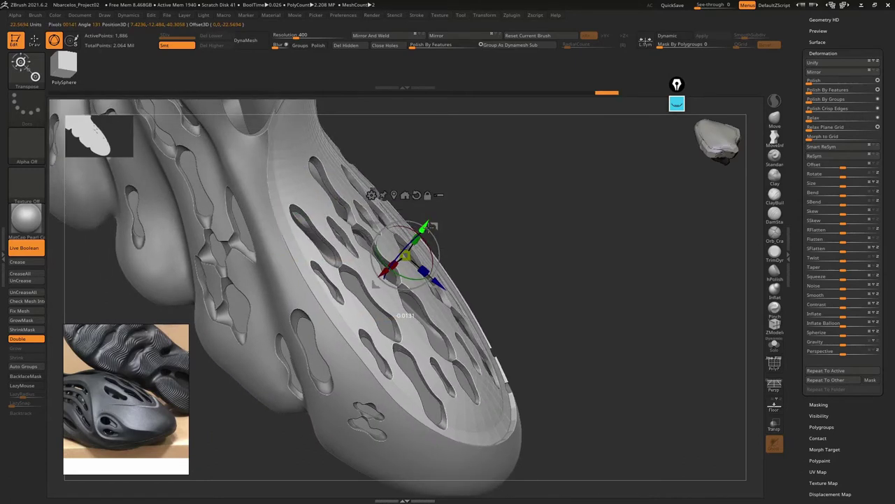
mouse_move(375, 282)
mouse_down()
mouse_move(500, 253)
mouse_move(312, 324)
mouse_up()
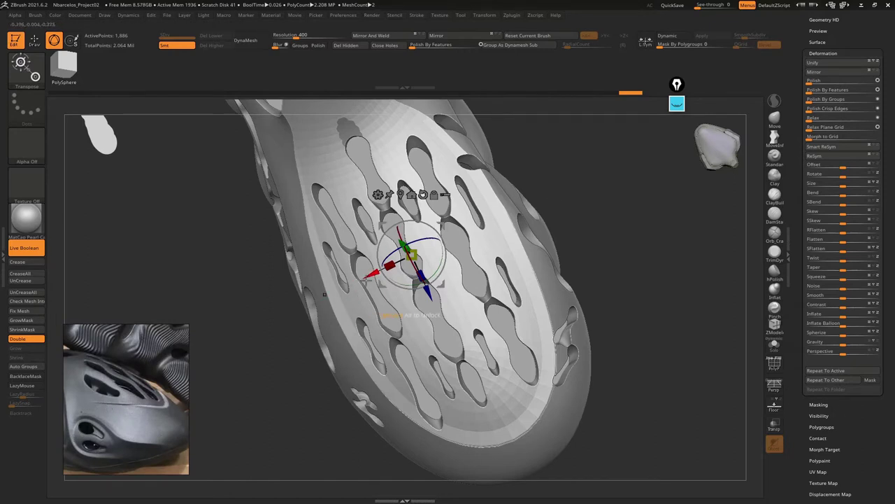
drag(369, 274, 362, 275)
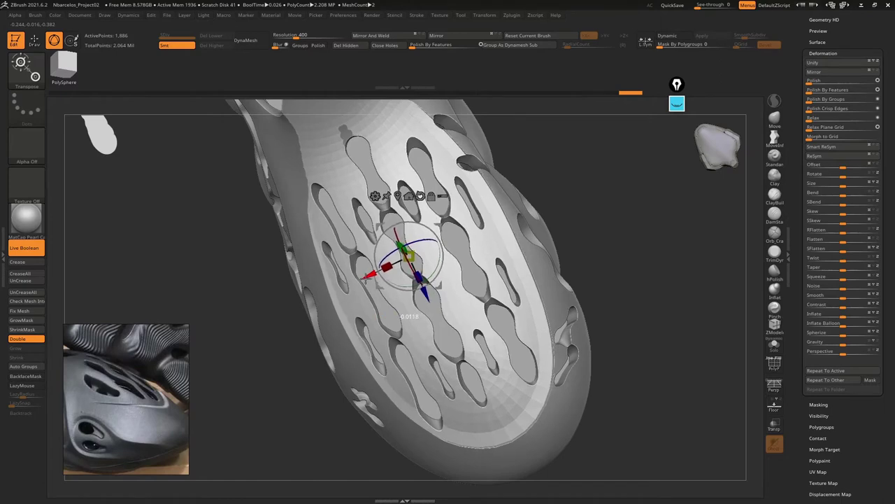
drag(616, 350, 531, 328)
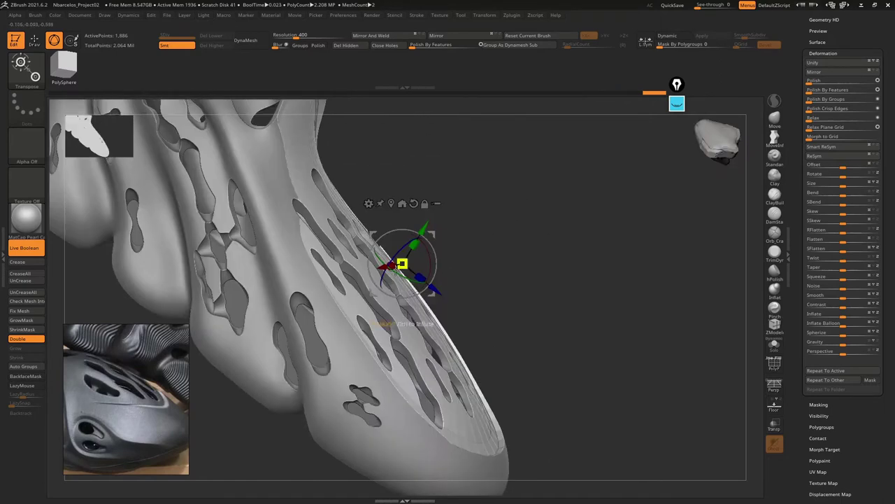
drag(423, 230, 354, 275)
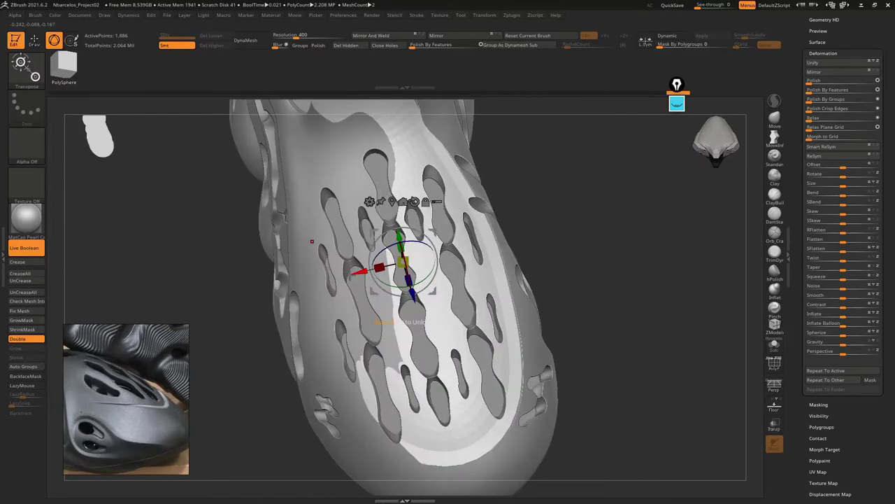
Check the insole's fit with the wireframe shown and select the Move brush
drag(337, 305, 371, 299)
key(shift+f)
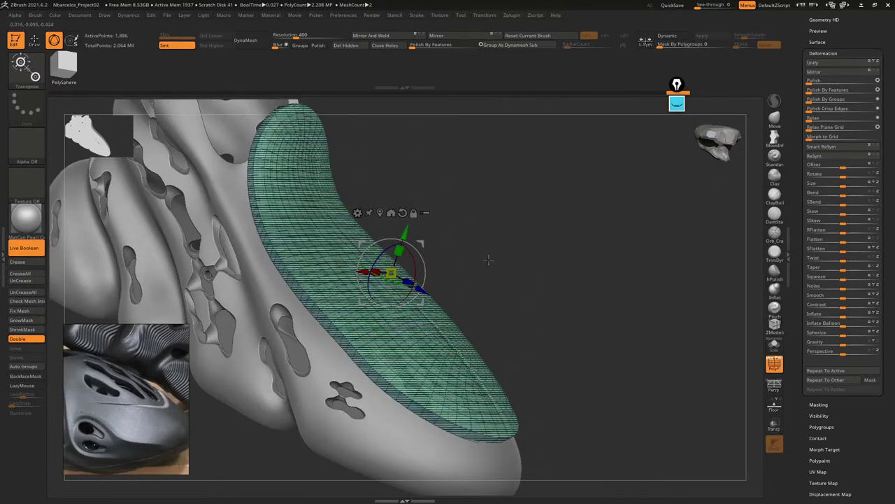
drag(489, 260, 531, 248)
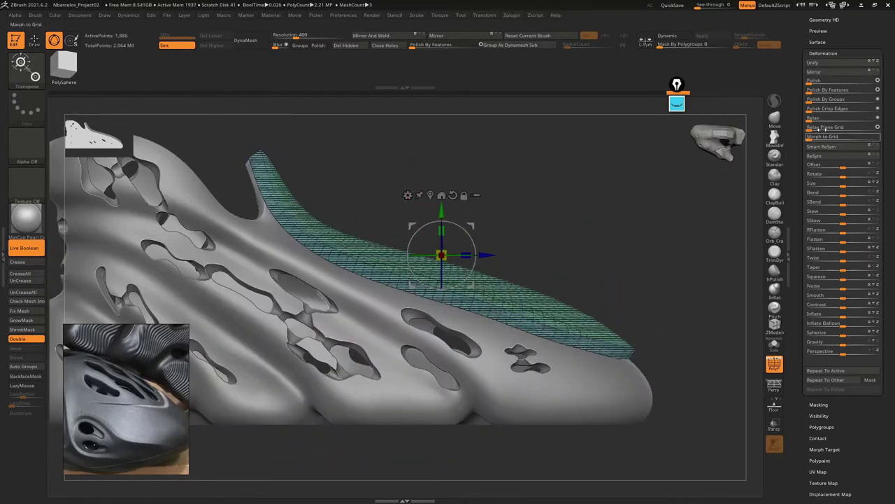
click(774, 119)
mouse_move(630, 140)
mouse_down()
mouse_move(360, 154)
mouse_move(436, 172)
mouse_up()
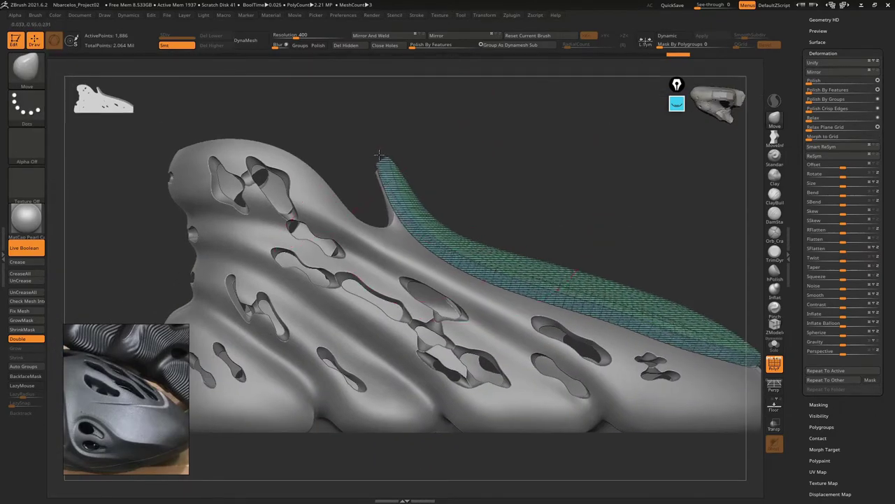
Orbit and zoom around the heel spike and upper hole to inspect the holed shell
mouse_move(395, 152)
mouse_down()
mouse_move(374, 138)
mouse_move(404, 150)
mouse_move(340, 156)
mouse_up()
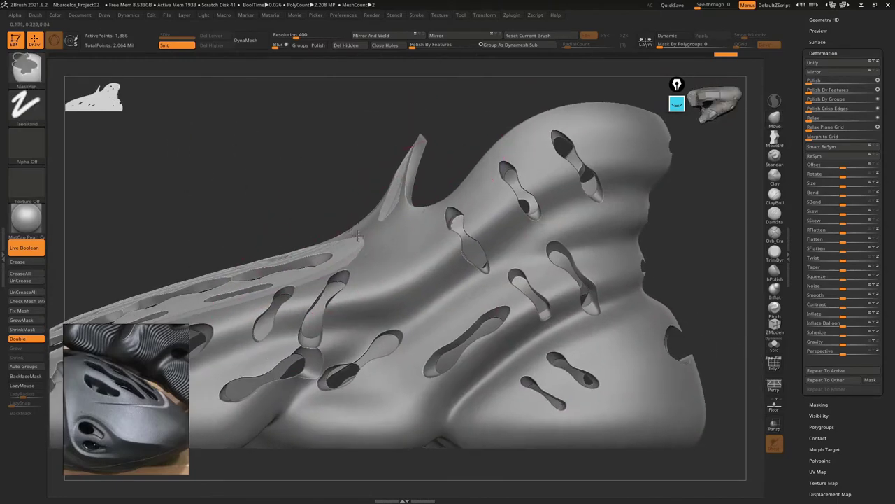
mouse_move(366, 228)
mouse_down()
mouse_move(385, 226)
mouse_move(384, 204)
mouse_up()
key(s)
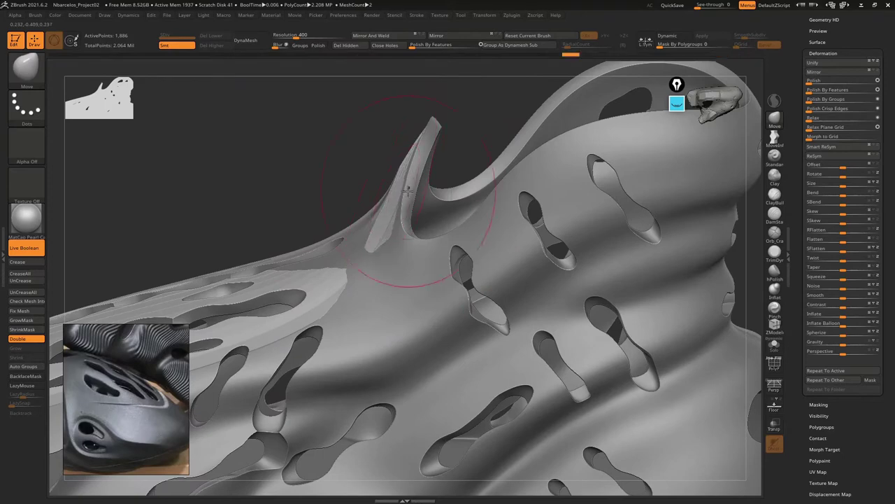
mouse_move(406, 192)
mouse_down()
mouse_move(399, 200)
mouse_move(403, 181)
mouse_move(390, 173)
mouse_up()
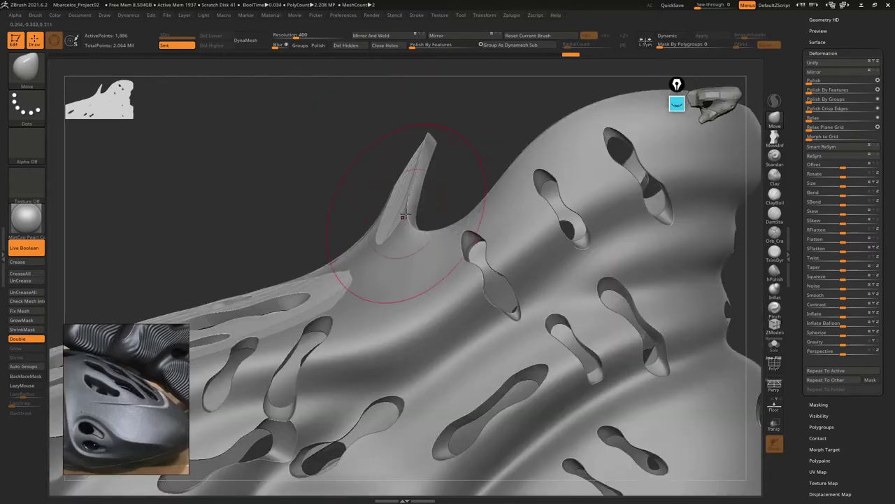
mouse_move(404, 215)
mouse_down()
mouse_move(395, 215)
mouse_move(442, 200)
mouse_move(440, 180)
mouse_move(321, 150)
mouse_up()
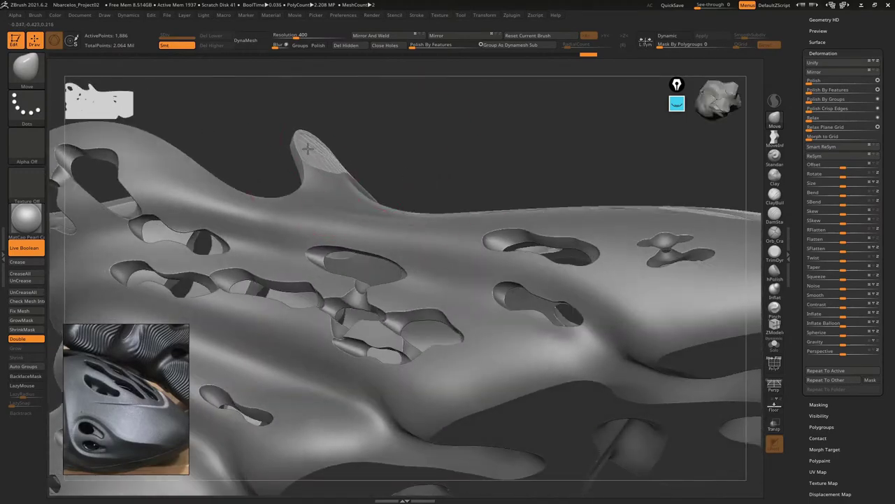
mouse_move(312, 150)
right_down()
mouse_move(280, 174)
mouse_move(236, 156)
mouse_move(322, 168)
mouse_move(320, 214)
mouse_move(354, 228)
mouse_move(353, 215)
mouse_move(282, 230)
mouse_move(305, 194)
mouse_move(306, 227)
right_up()
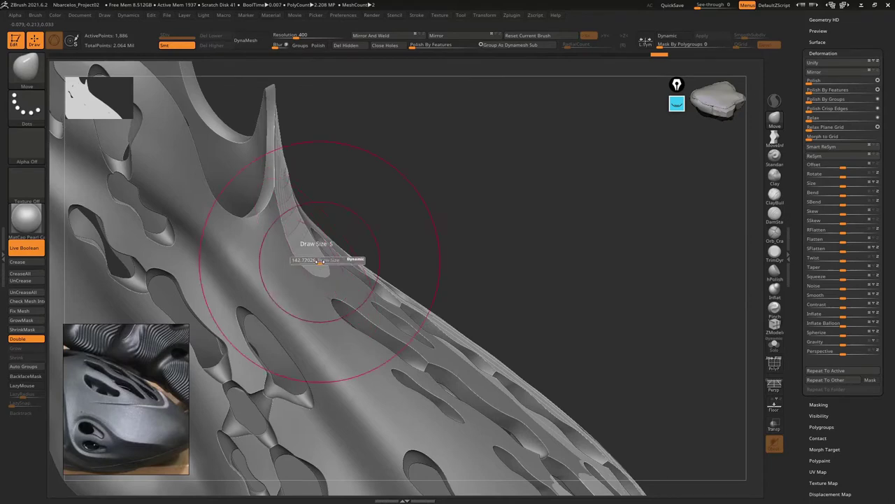
mouse_move(314, 266)
right_down()
mouse_move(319, 274)
mouse_move(324, 240)
mouse_move(330, 280)
mouse_move(315, 207)
mouse_move(327, 210)
mouse_move(300, 198)
right_up()
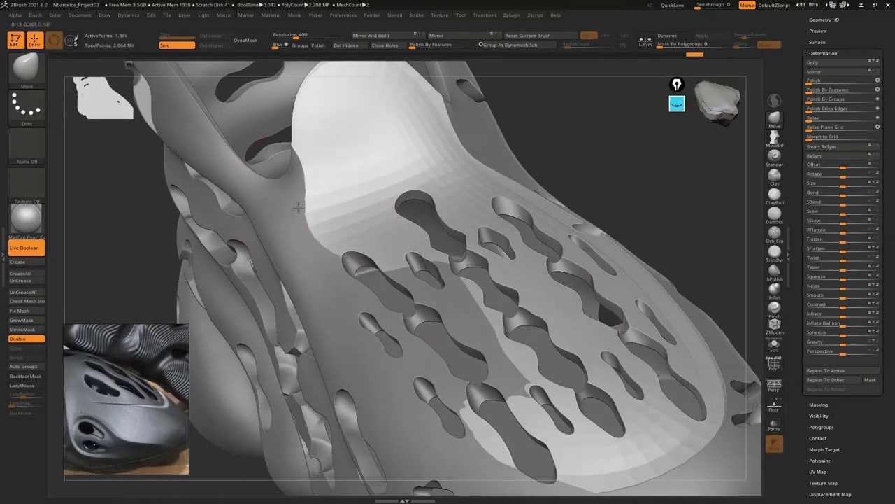
mouse_move(298, 207)
mouse_down()
mouse_move(300, 147)
mouse_move(291, 173)
mouse_up()
right_drag(278, 179, 304, 185)
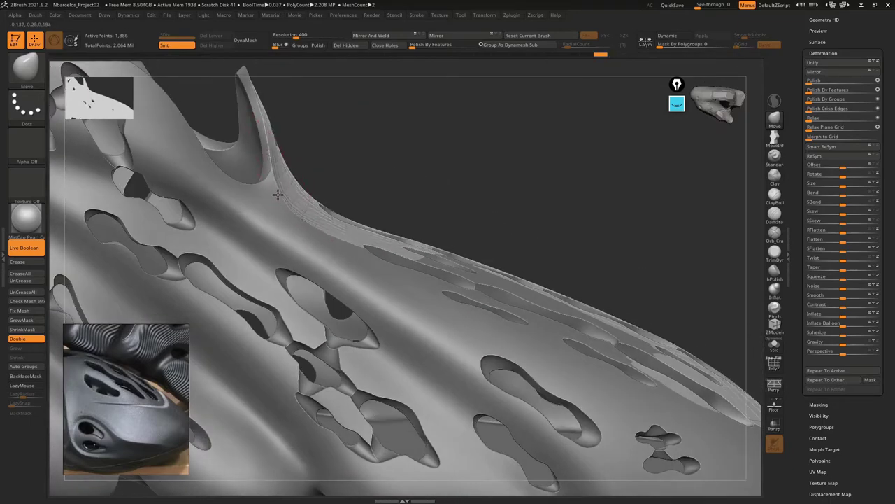
right_drag(263, 216, 340, 253)
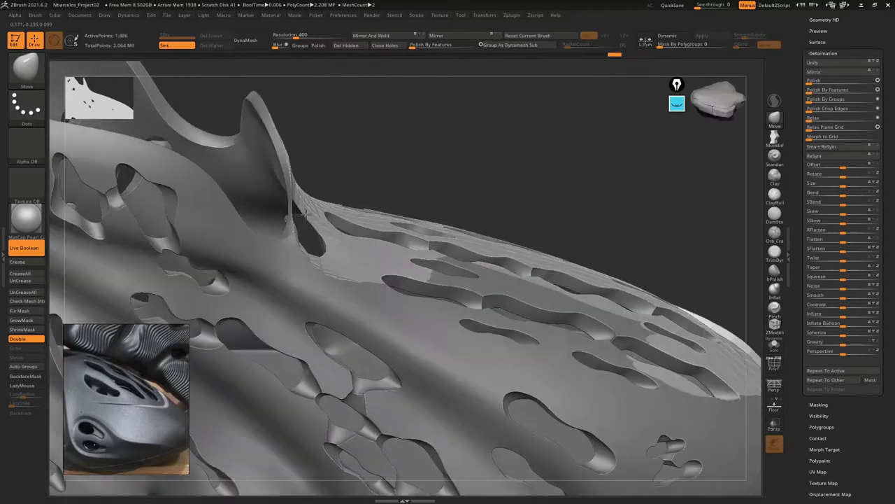
key(shift+f)
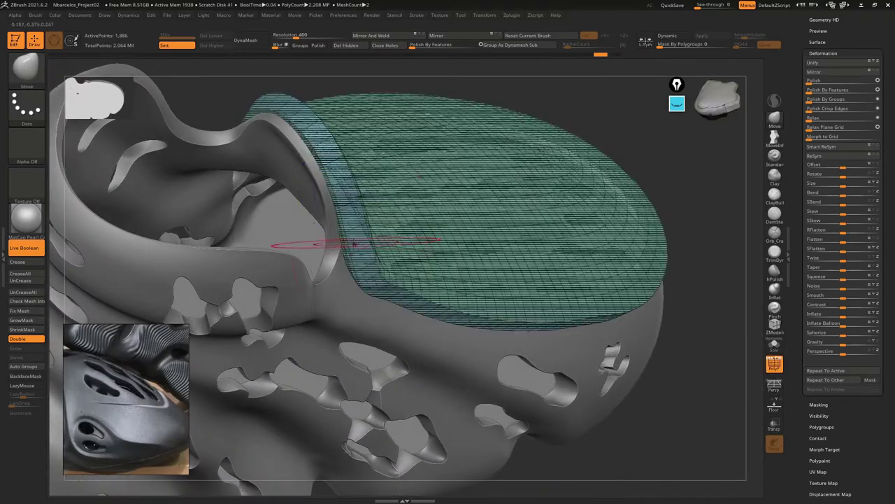
right_drag(341, 253, 374, 271)
key(shift+f)
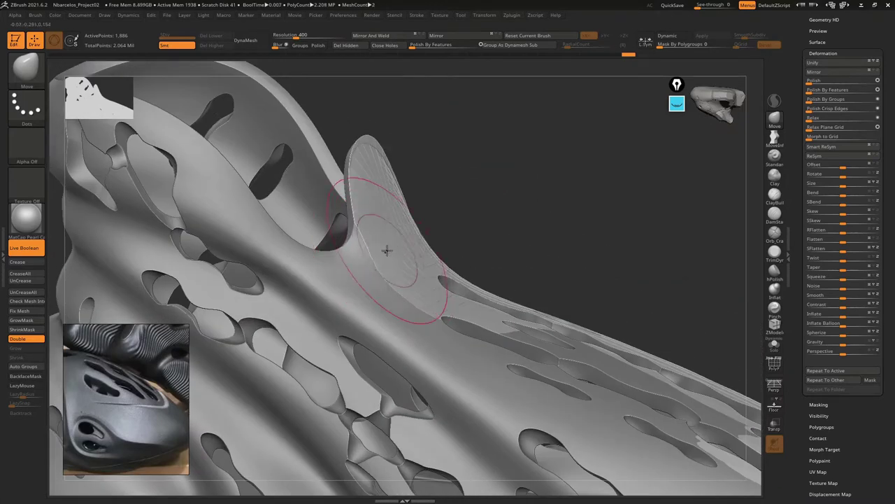
right_drag(387, 251, 358, 268)
key(s)
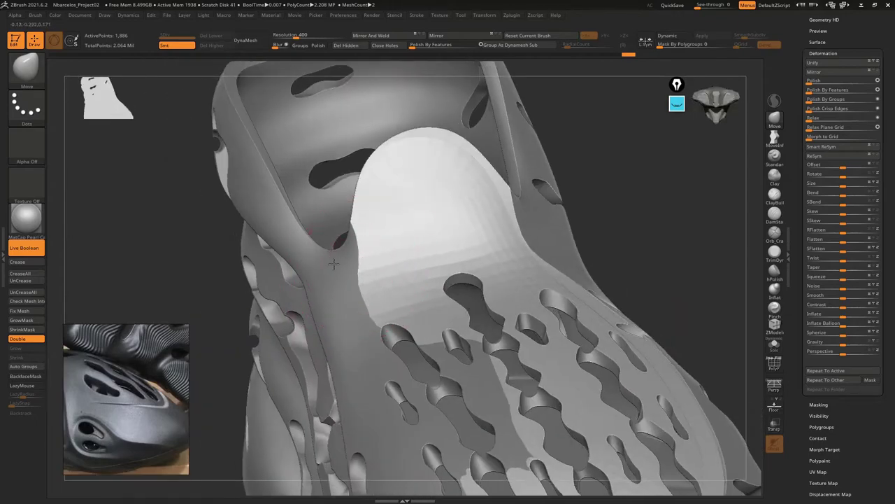
mouse_move(340, 260)
right_down()
mouse_move(371, 236)
mouse_move(383, 240)
mouse_move(344, 280)
mouse_move(367, 243)
mouse_move(356, 236)
mouse_move(369, 230)
mouse_move(405, 152)
right_up()
key(shift+f)
key(shift+f)
key(shift+f)
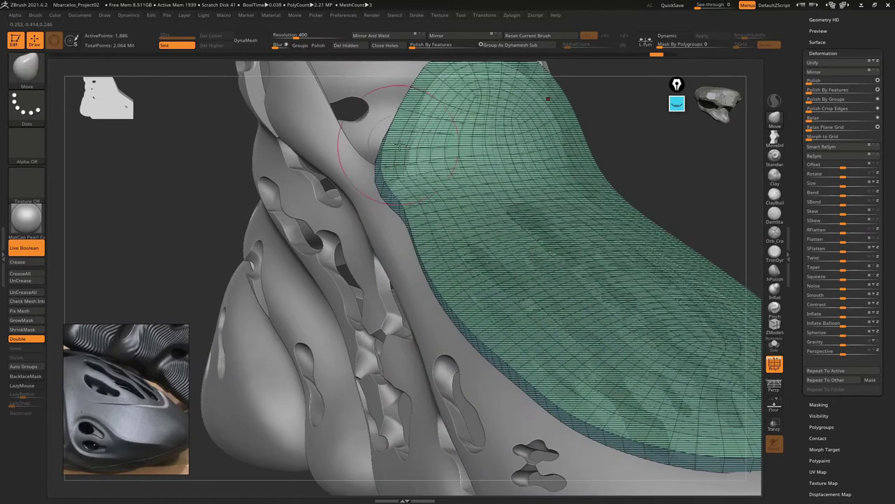
mouse_move(405, 147)
right_down()
mouse_move(426, 131)
mouse_move(392, 190)
mouse_move(393, 220)
right_up()
key(shift+f)
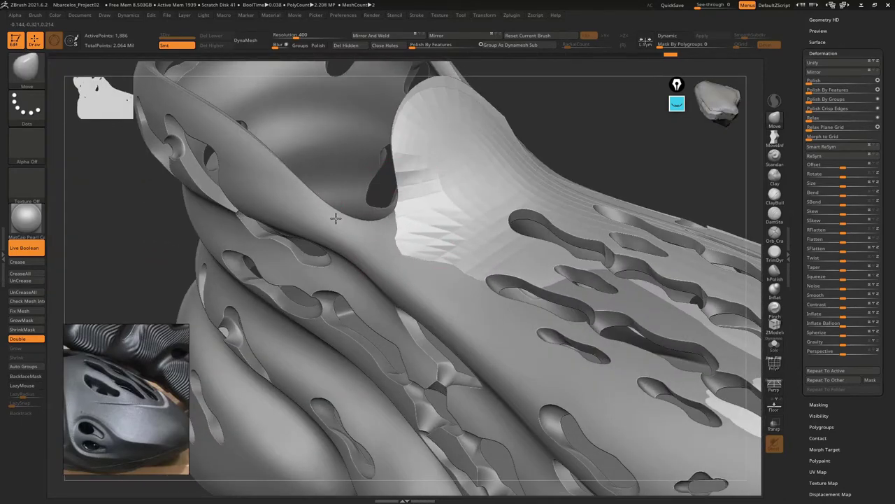
mouse_move(337, 218)
right_down()
mouse_move(444, 230)
mouse_move(367, 231)
mouse_move(392, 244)
mouse_move(491, 260)
mouse_move(453, 287)
right_up()
key(s)
drag(453, 286, 444, 281)
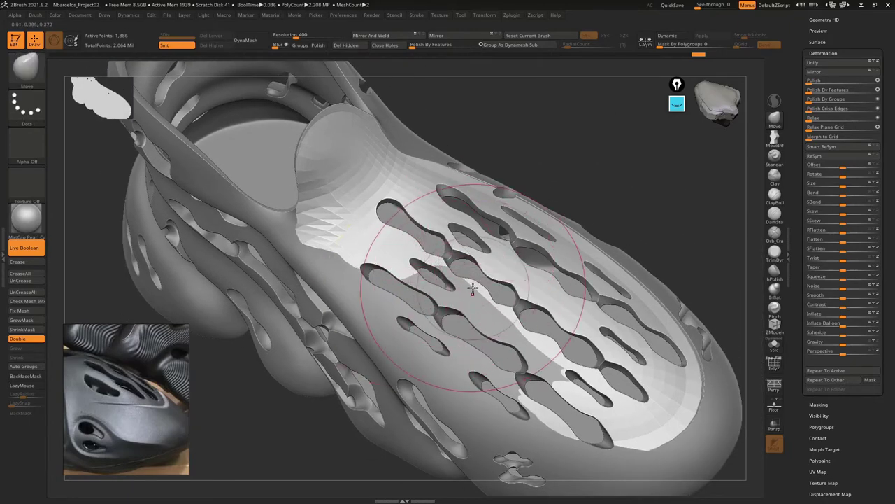
key(shift+f)
mouse_move(419, 294)
right_down()
mouse_move(475, 242)
mouse_move(429, 286)
right_up()
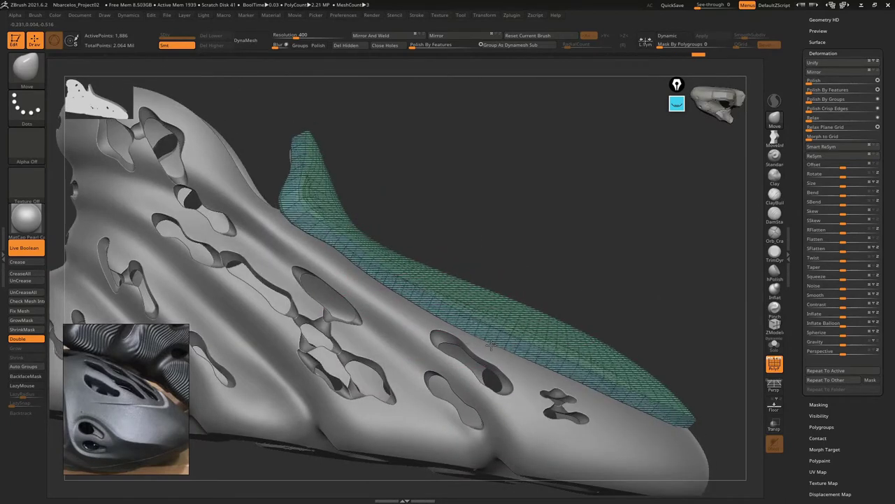
right_drag(491, 344, 498, 340)
key(s)
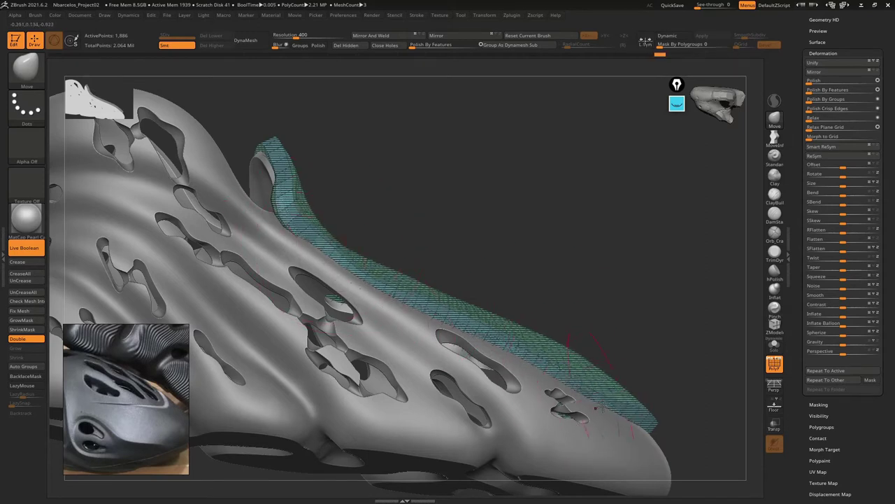
mouse_move(601, 407)
right_down()
mouse_move(462, 373)
mouse_move(420, 380)
mouse_move(400, 296)
mouse_move(406, 323)
mouse_move(399, 320)
mouse_move(469, 240)
mouse_move(521, 227)
mouse_move(429, 190)
mouse_move(436, 256)
mouse_move(384, 261)
mouse_move(445, 253)
mouse_move(476, 227)
right_up()
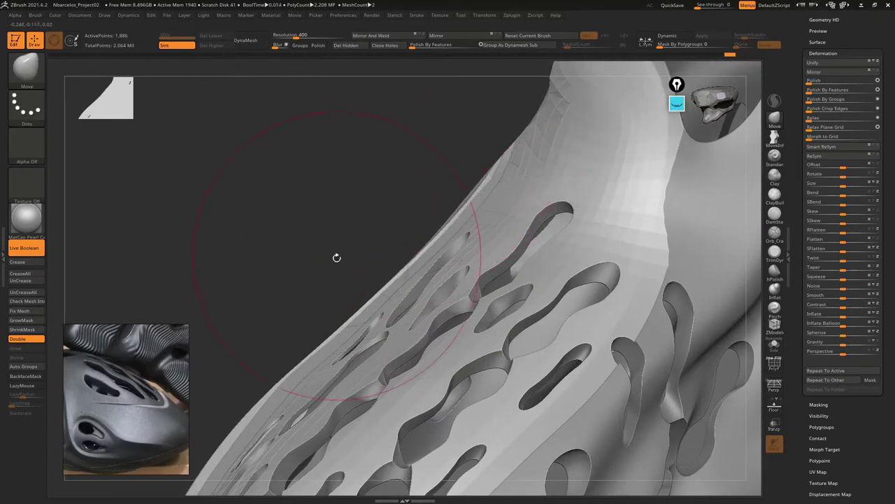
right_drag(315, 353, 359, 264)
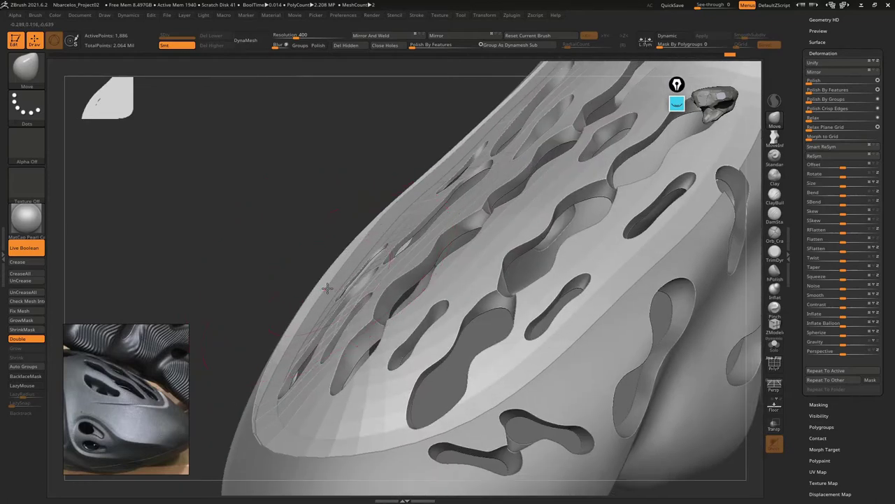
right_drag(321, 286, 313, 298)
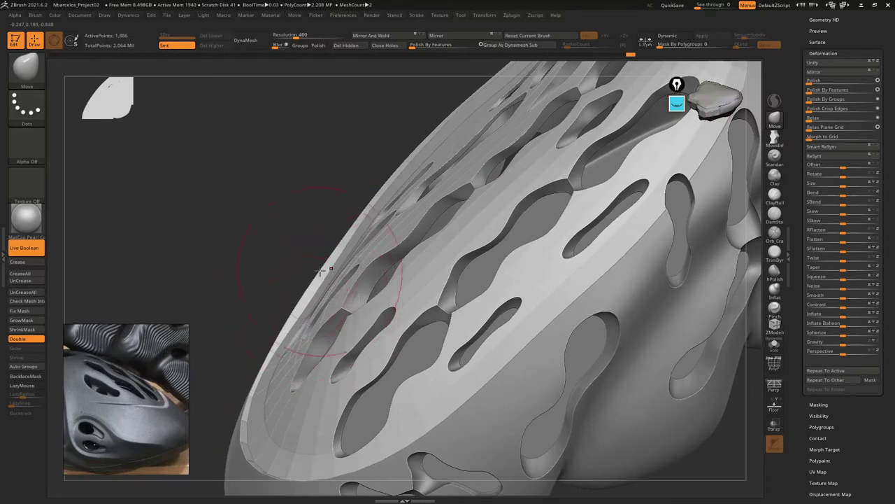
mouse_move(308, 283)
right_down()
mouse_move(337, 287)
mouse_move(399, 251)
mouse_move(442, 250)
right_up()
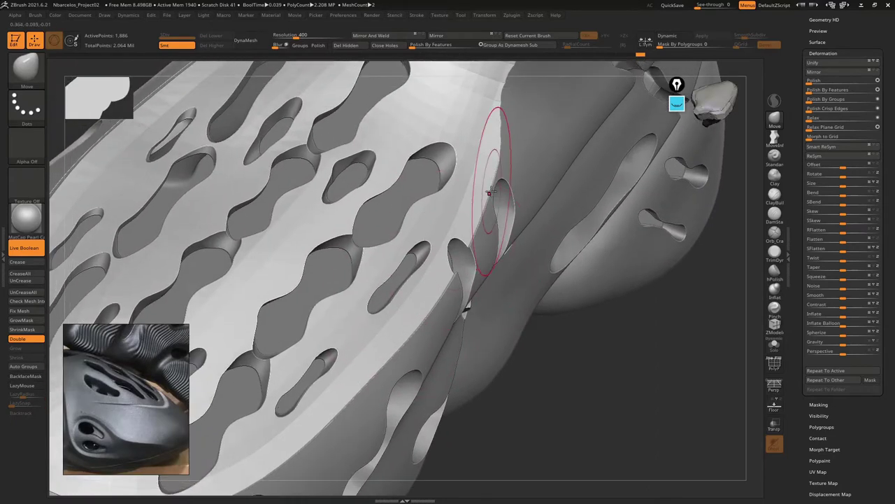
mouse_move(480, 210)
ctrl+right_down()
mouse_move(476, 149)
mouse_move(464, 220)
mouse_move(452, 230)
mouse_move(475, 240)
mouse_move(485, 177)
mouse_move(475, 210)
mouse_move(499, 256)
ctrl+right_up()
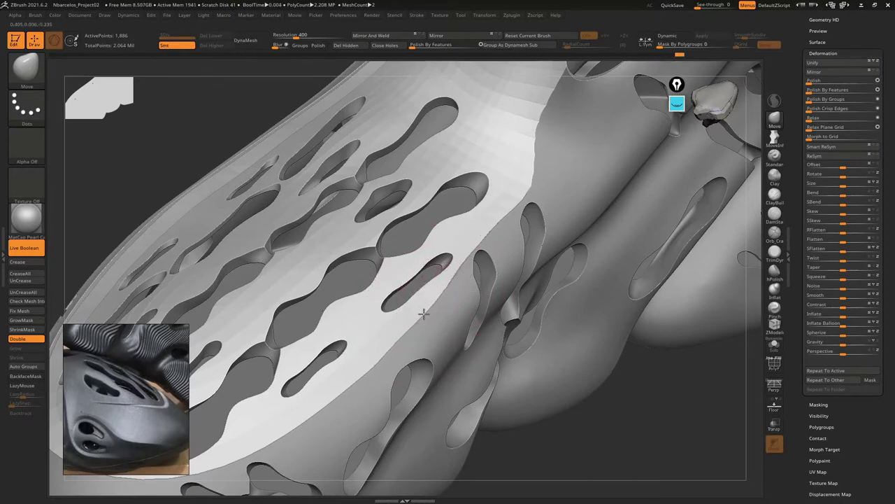
mouse_move(423, 314)
ctrl+right_down()
mouse_move(499, 203)
mouse_move(520, 212)
mouse_move(516, 194)
mouse_move(486, 217)
mouse_move(483, 193)
mouse_move(474, 194)
ctrl+right_up()
key(shift+f)
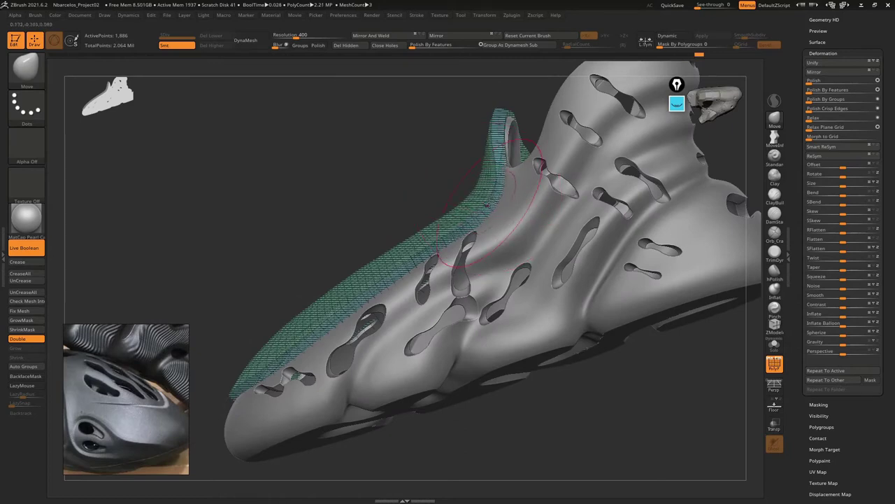
key(shift+f)
mouse_move(448, 206)
right_down()
mouse_move(501, 223)
mouse_move(455, 201)
mouse_move(432, 222)
right_up()
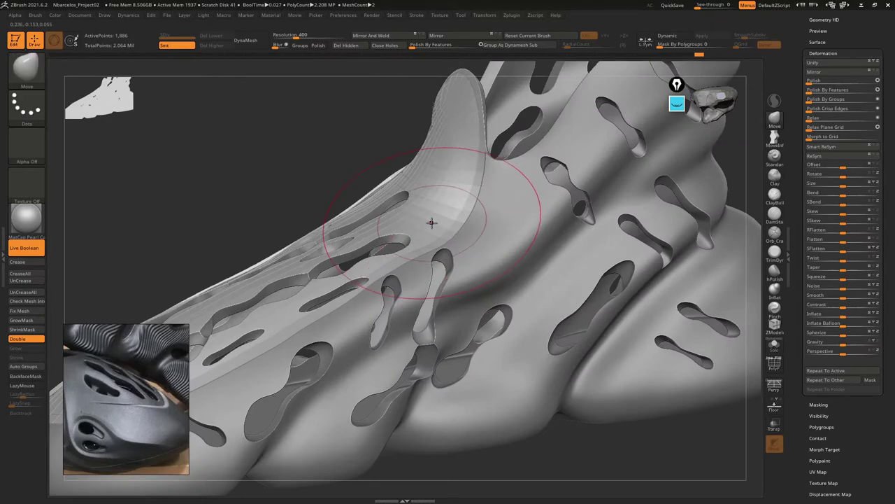
mouse_move(200, 318)
right_down()
mouse_move(490, 262)
mouse_move(459, 236)
mouse_move(473, 236)
mouse_move(458, 261)
mouse_move(455, 234)
mouse_move(443, 228)
mouse_move(455, 227)
right_up()
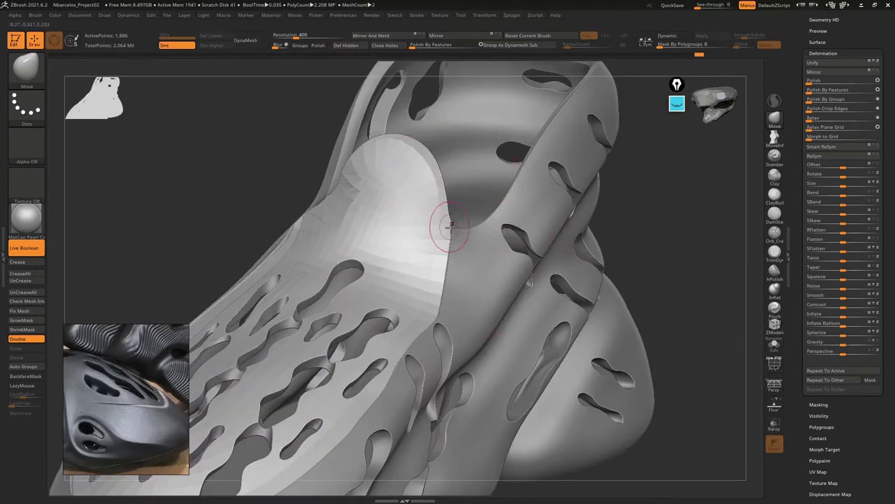
mouse_move(451, 226)
right_down()
mouse_move(451, 240)
mouse_move(458, 223)
mouse_move(443, 240)
mouse_move(457, 232)
mouse_move(443, 240)
mouse_move(463, 223)
mouse_move(420, 323)
mouse_move(490, 294)
mouse_move(477, 228)
right_up()
key(shift+f)
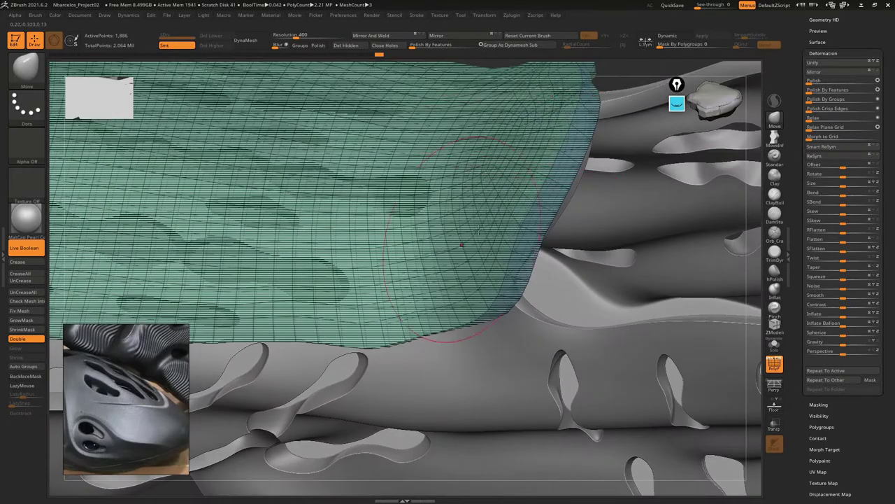
Apply Polish By Features to the insole, then view the sole's side and toe underside
click(428, 46)
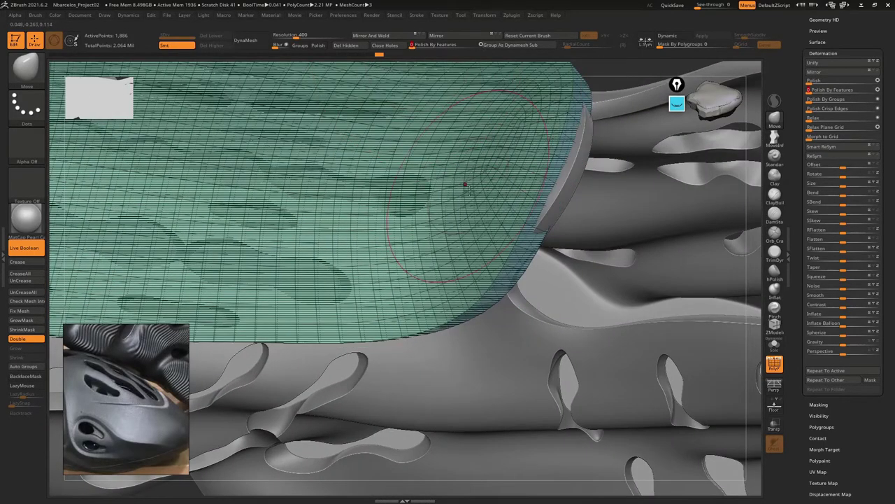
mouse_move(499, 214)
right_down()
mouse_move(390, 192)
mouse_move(358, 218)
mouse_move(396, 207)
right_up()
key(shift+f)
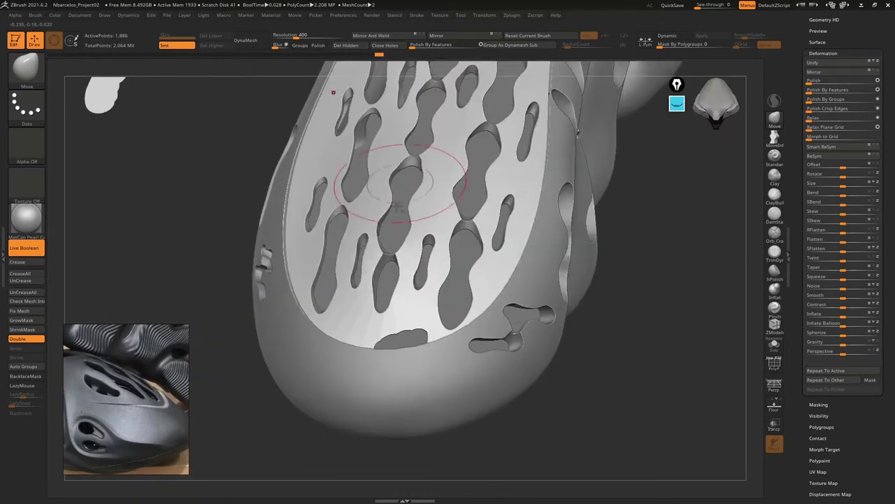
right_drag(383, 286, 388, 262)
key(s)
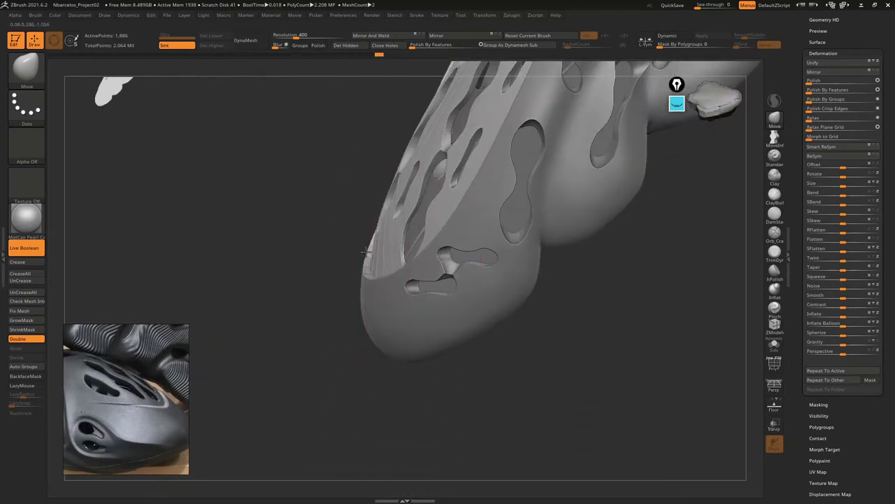
mouse_move(377, 248)
right_down()
mouse_move(368, 278)
mouse_move(350, 236)
mouse_move(347, 289)
mouse_move(368, 261)
mouse_move(350, 273)
right_up()
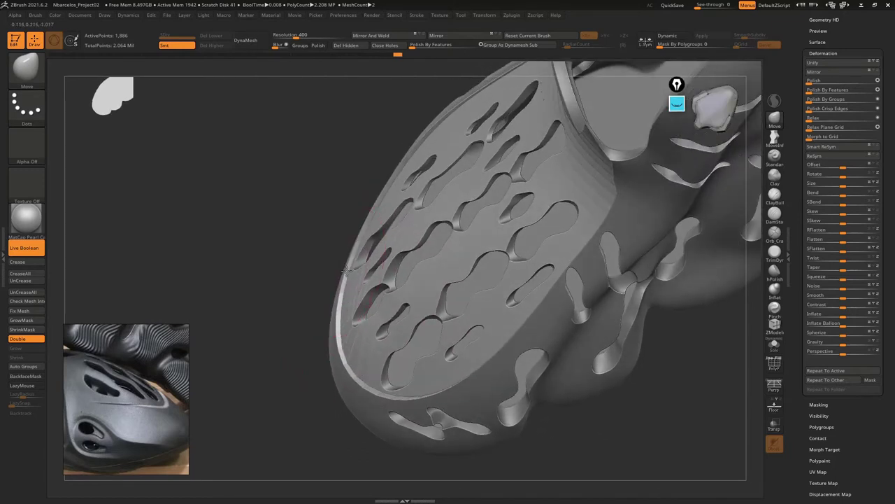
Orbit over the perforated top face and zoom out to see the whole shell
right_drag(328, 301, 129, 393)
mouse_move(359, 337)
right_down()
mouse_move(443, 297)
mouse_move(384, 299)
mouse_move(438, 326)
right_up()
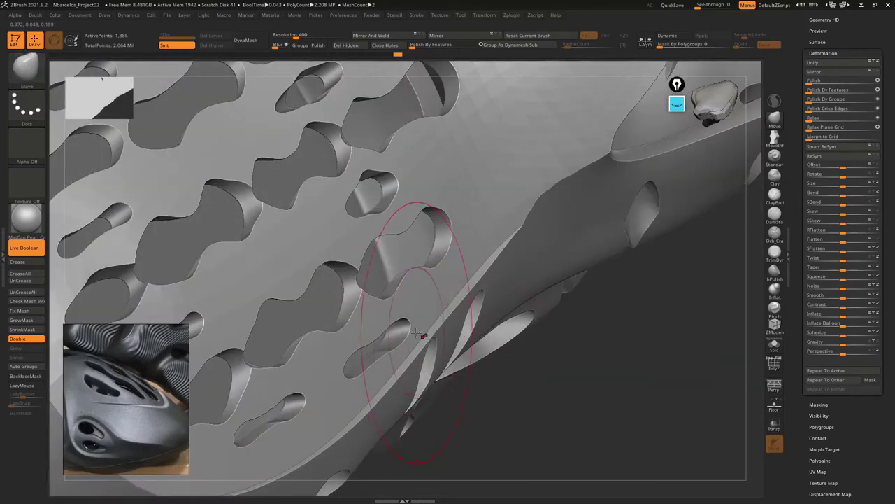
right_drag(414, 320, 422, 329)
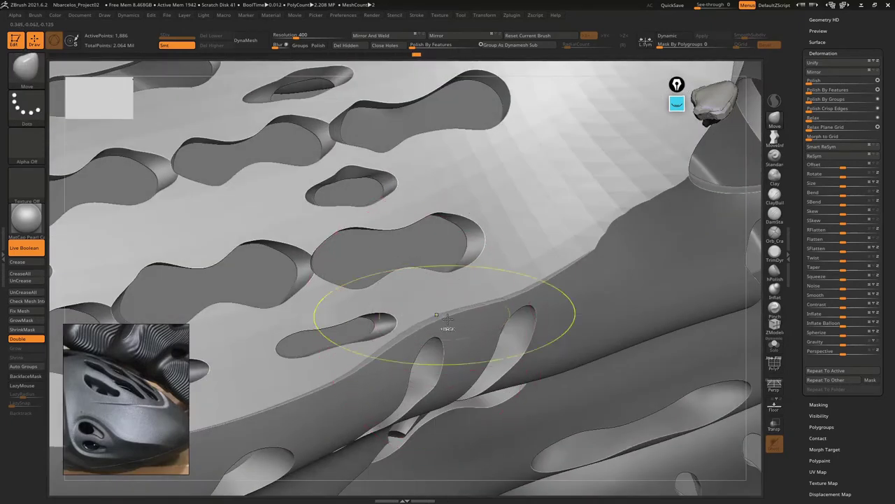
mouse_move(447, 320)
right_down()
mouse_move(484, 286)
mouse_move(469, 250)
mouse_move(492, 256)
mouse_move(440, 233)
mouse_move(469, 247)
mouse_move(490, 200)
mouse_move(494, 224)
mouse_move(476, 216)
right_up()
Check the insole edge with the wireframe briefly shown, then review underside, top-front and side views
key(shift+f)
key(s)
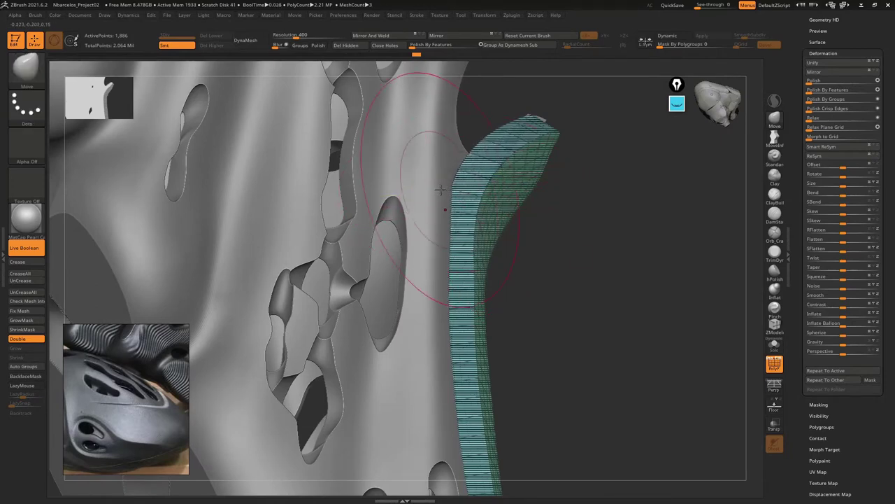
mouse_move(440, 190)
right_down()
mouse_move(494, 176)
mouse_move(469, 168)
mouse_move(461, 151)
mouse_move(496, 172)
mouse_move(480, 136)
mouse_move(505, 215)
mouse_move(521, 203)
mouse_move(511, 194)
right_up()
key(shift+f)
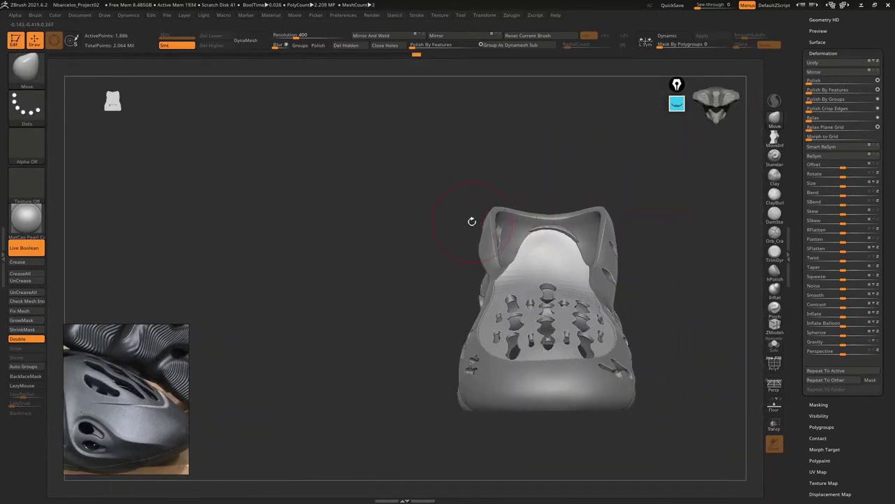
mouse_move(472, 221)
right_down()
mouse_move(486, 201)
mouse_move(469, 125)
mouse_move(515, 280)
right_up()
key(s)
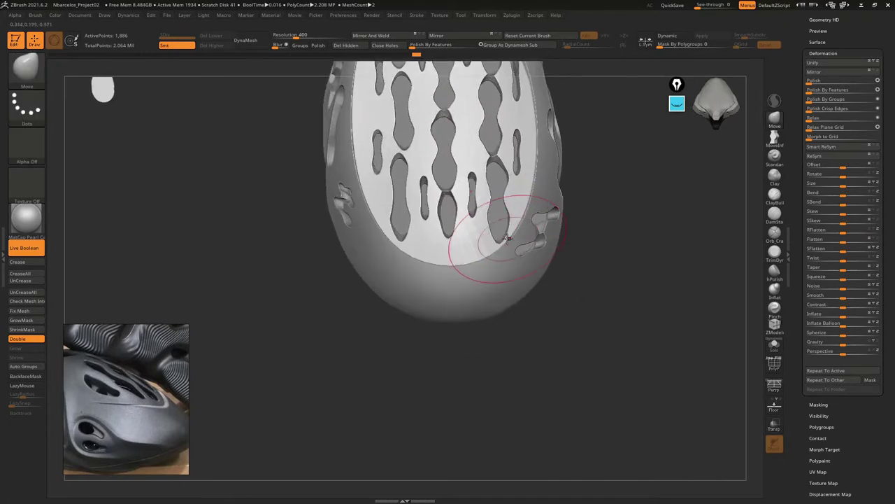
mouse_move(508, 244)
right_down()
mouse_move(522, 210)
mouse_move(456, 238)
right_up()
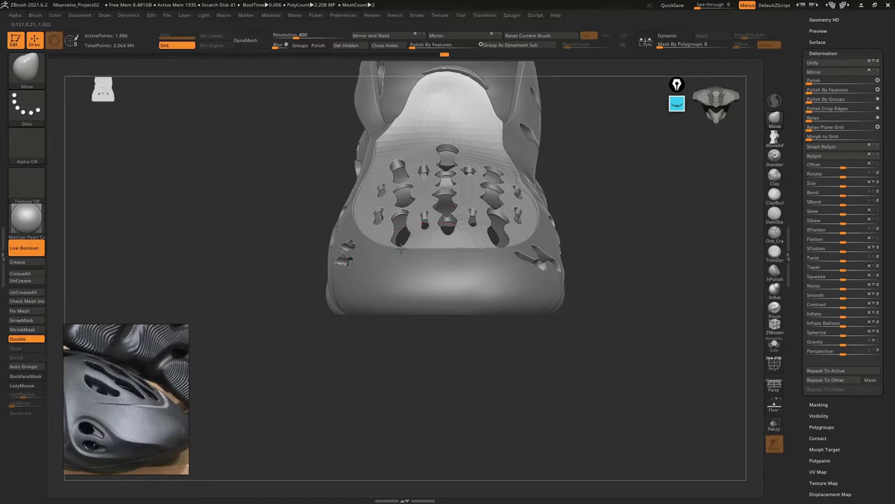
alt+right_drag(401, 248, 474, 205)
mouse_move(412, 191)
mouse_down()
mouse_move(380, 170)
mouse_move(434, 162)
mouse_up()
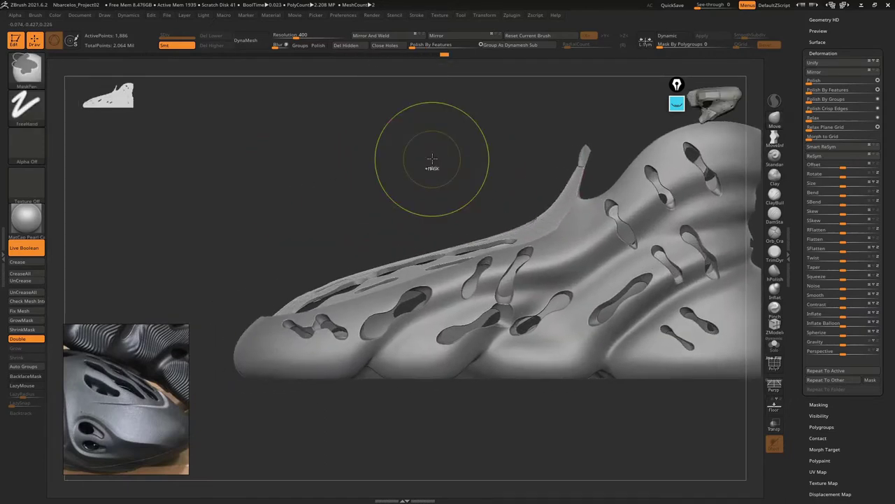
Save the project, confirming the overwrite of the existing file
key(ctrl+s)
key(Return)
key(Return)
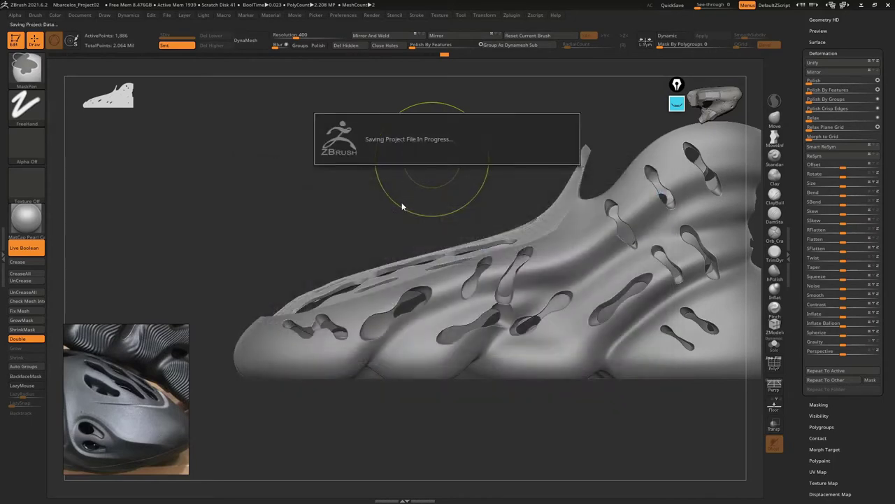
mouse_move(426, 220)
mouse_down()
mouse_move(525, 218)
mouse_move(521, 244)
mouse_up()
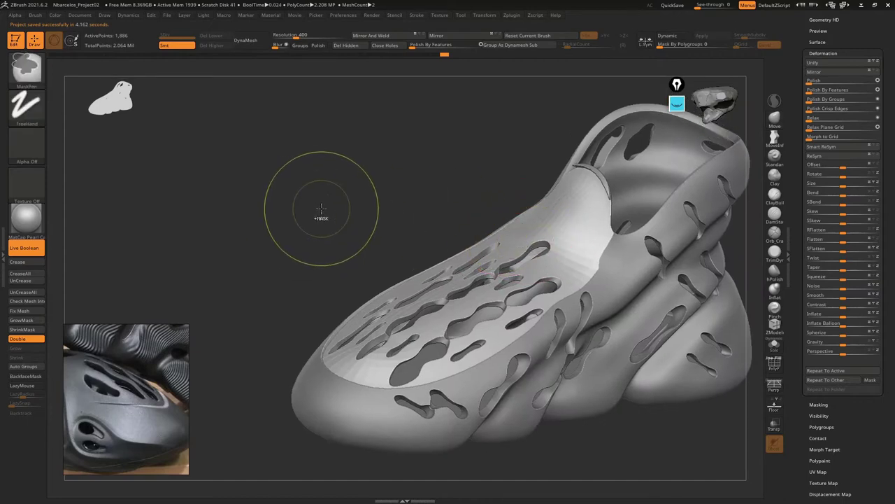
Subdivide the insole and step through its levels, dropping to the lowest and back to level 3
key(ctrl+d)
key(ctrl+d)
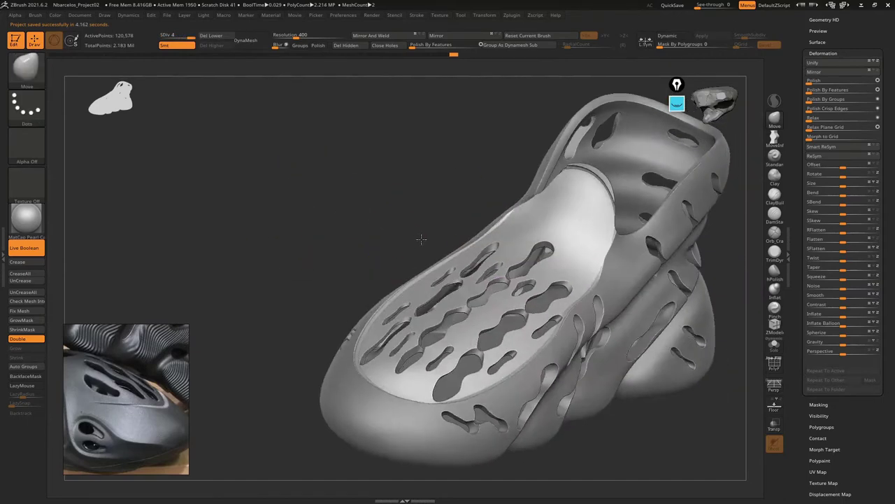
drag(330, 201, 515, 307)
key(shift+d)
mouse_move(514, 307)
right_down()
mouse_move(480, 226)
mouse_move(483, 211)
right_up()
key(shift+d)
key(shift+d)
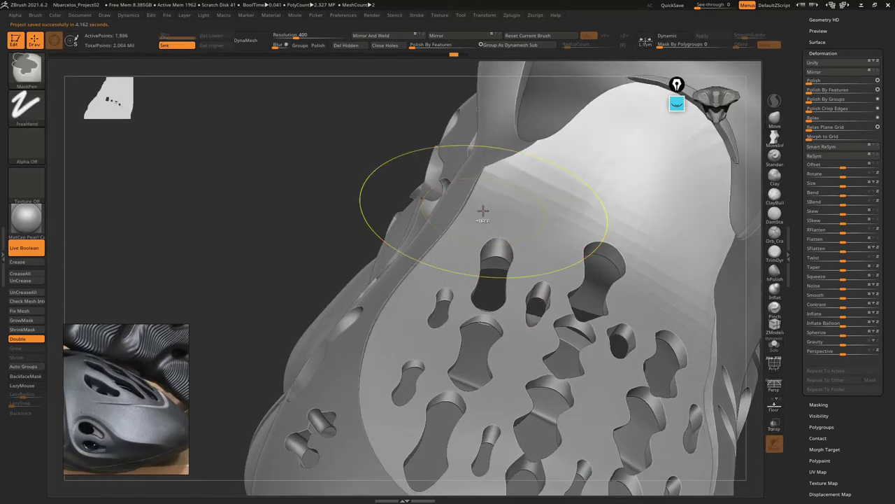
key(d)
key(d)
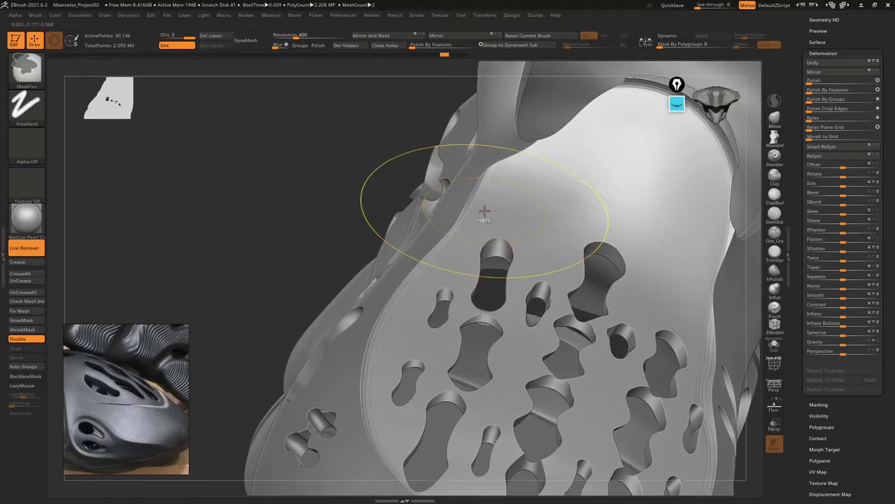
mouse_move(485, 210)
right_down()
mouse_move(451, 177)
mouse_move(363, 339)
right_up()
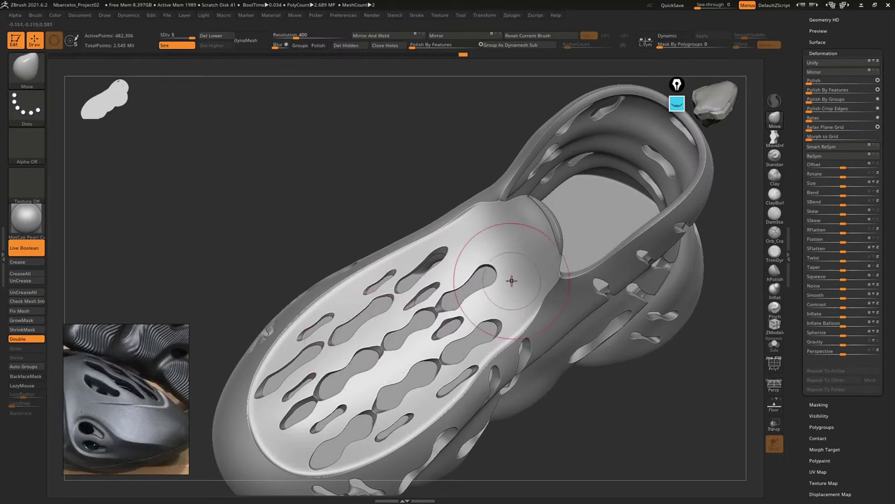
Solo the insole and compare its edge at SDiv 1 and SDiv 5
click(776, 349)
mouse_move(596, 312)
right_down()
mouse_move(486, 264)
mouse_move(459, 208)
mouse_move(503, 282)
mouse_move(444, 174)
right_up()
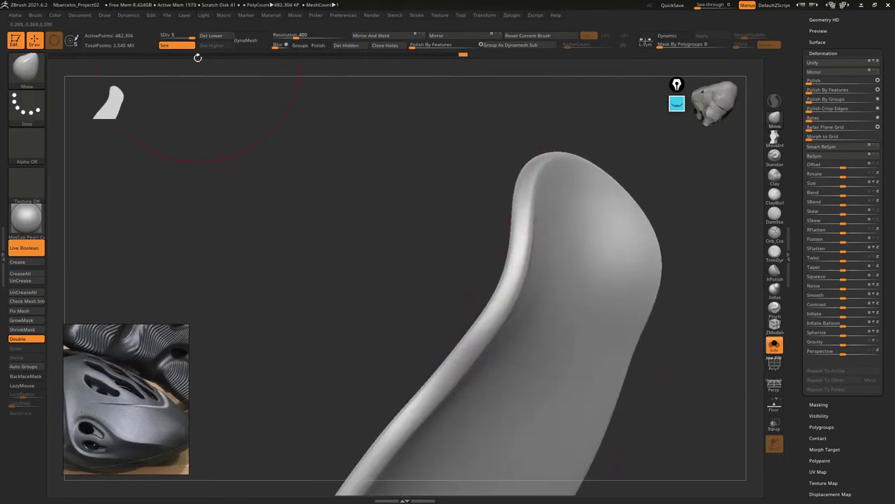
click(162, 36)
mouse_move(343, 208)
right_down()
mouse_move(392, 215)
mouse_move(350, 224)
mouse_move(413, 203)
mouse_move(464, 207)
mouse_move(504, 191)
mouse_move(435, 220)
mouse_move(432, 253)
right_up()
click(191, 40)
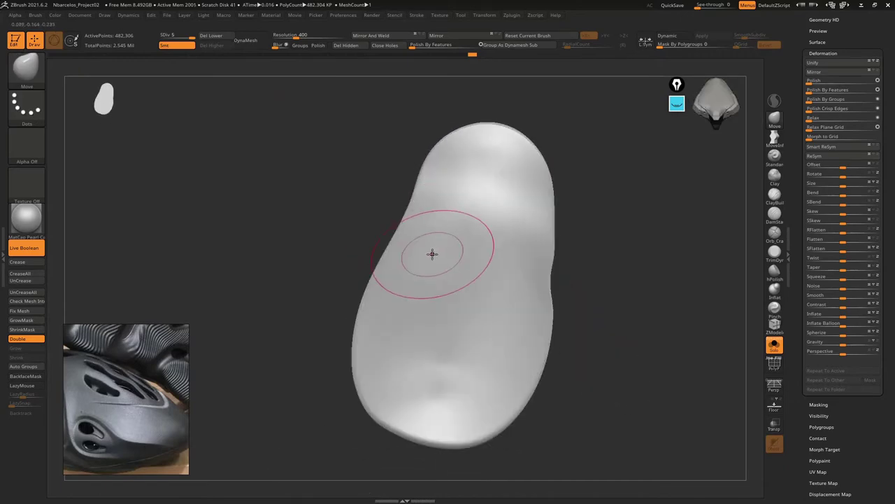
Turn Solo off, rotate the sole toward the view, and enable PolyFrame on the insole
click(774, 350)
right_drag(336, 329, 247, 385)
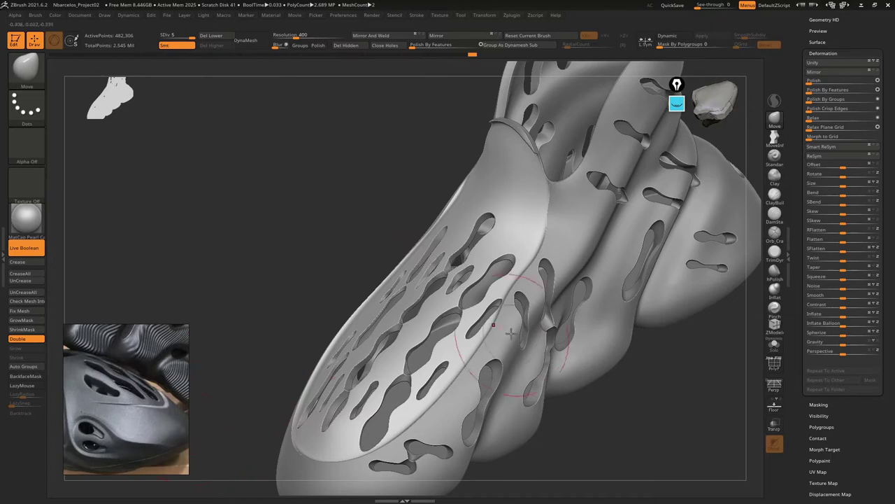
mouse_move(511, 333)
right_down()
mouse_move(504, 287)
mouse_move(516, 280)
mouse_move(511, 214)
mouse_move(480, 250)
mouse_move(490, 260)
mouse_move(480, 275)
mouse_move(498, 257)
mouse_move(492, 287)
mouse_move(476, 193)
right_up()
key(shift+f)
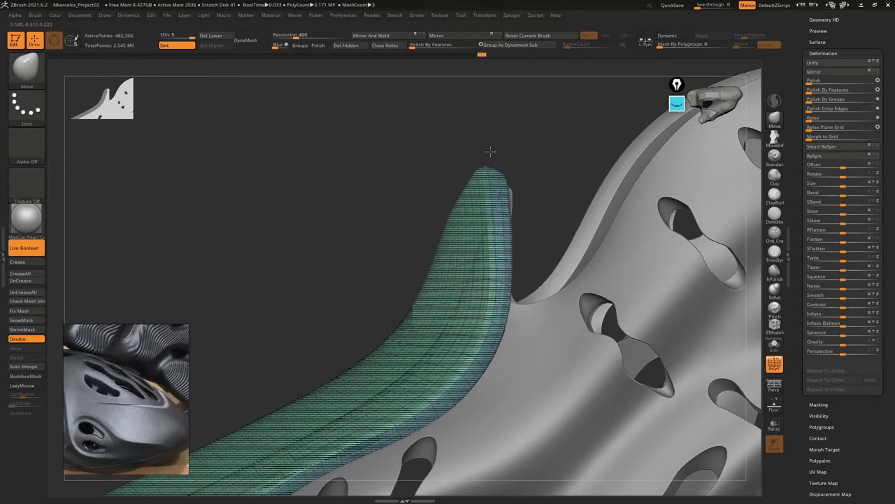
Inspect the insole's side against the holes, toggling the wireframe off and on
mouse_move(491, 151)
right_down()
mouse_move(505, 221)
mouse_move(452, 196)
mouse_move(469, 159)
mouse_move(464, 296)
mouse_move(443, 238)
mouse_move(434, 301)
right_up()
mouse_move(388, 241)
right_down()
mouse_move(400, 254)
mouse_move(370, 230)
mouse_move(373, 159)
mouse_move(425, 186)
mouse_move(414, 167)
right_up()
key(shift+f)
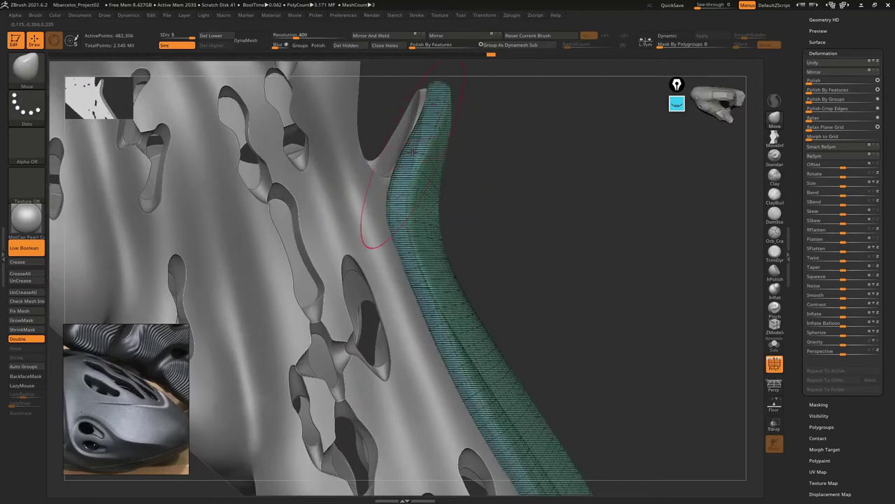
mouse_move(362, 210)
right_down()
mouse_move(416, 177)
mouse_move(463, 189)
mouse_move(462, 203)
mouse_move(465, 175)
mouse_move(379, 174)
mouse_move(435, 212)
mouse_move(421, 253)
mouse_move(424, 231)
right_up()
key(shift+f)
key(shift+f)
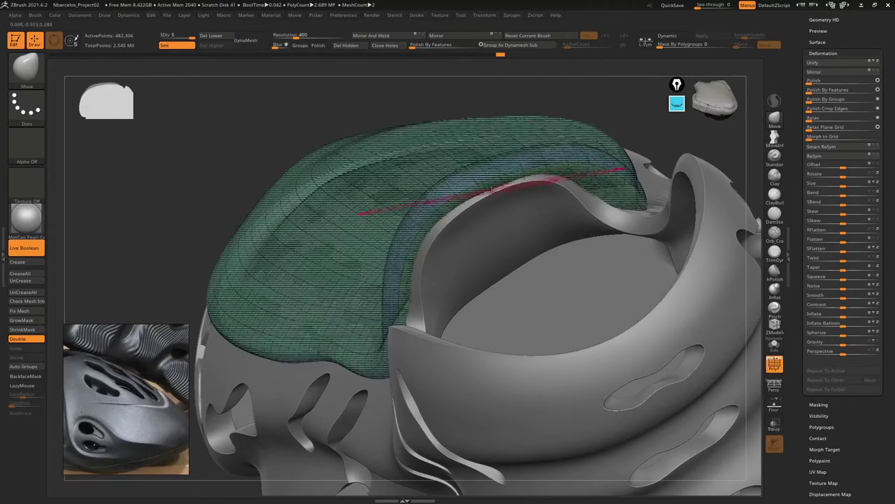
key(shift+f)
Check the insole from close inside the heel, then side and front views with wireframe toggled
mouse_move(501, 170)
right_down()
mouse_move(174, 323)
mouse_move(469, 209)
mouse_move(554, 233)
mouse_move(576, 231)
mouse_move(480, 210)
right_up()
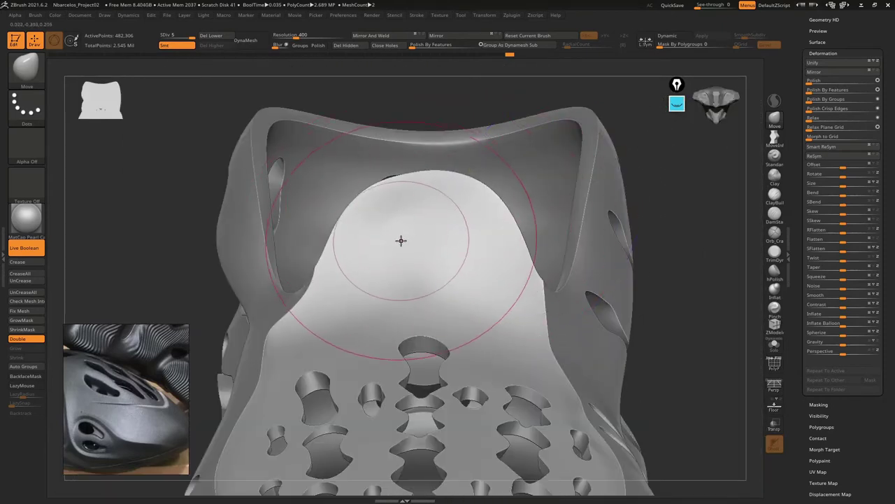
mouse_move(402, 240)
right_down()
mouse_move(450, 247)
mouse_move(445, 214)
mouse_move(434, 264)
mouse_move(456, 252)
mouse_move(456, 236)
mouse_move(415, 266)
mouse_move(406, 320)
mouse_move(439, 295)
mouse_move(402, 247)
right_up()
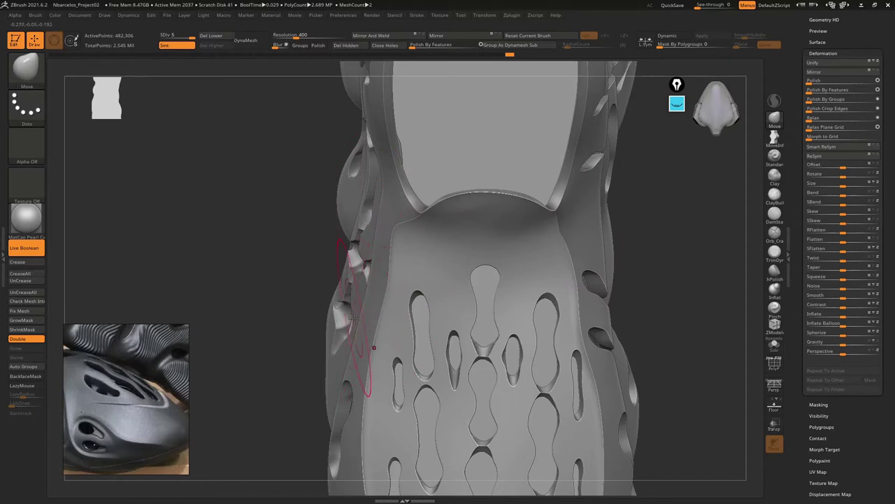
mouse_move(403, 208)
right_down()
mouse_move(420, 189)
mouse_move(403, 228)
right_up()
key(shift+f)
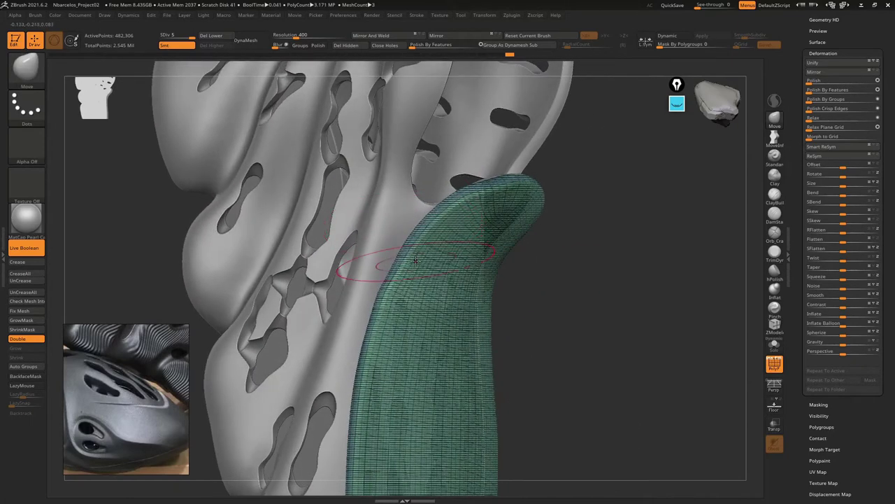
right_drag(415, 261, 406, 228)
key(shift+f)
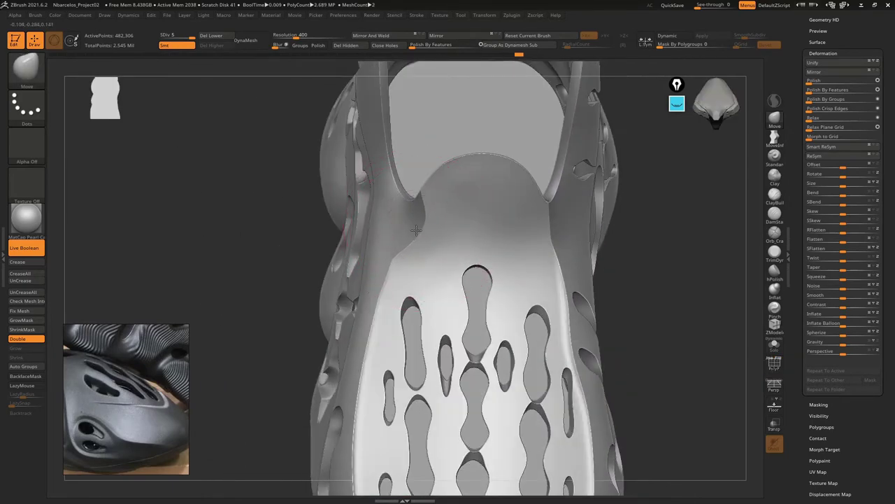
Review a three-quarter and closer side view, leaving the insole's wireframe hidden
mouse_move(429, 240)
right_down()
mouse_move(432, 231)
mouse_move(371, 250)
mouse_move(410, 234)
mouse_move(434, 189)
mouse_move(406, 233)
mouse_move(424, 265)
mouse_move(414, 239)
right_up()
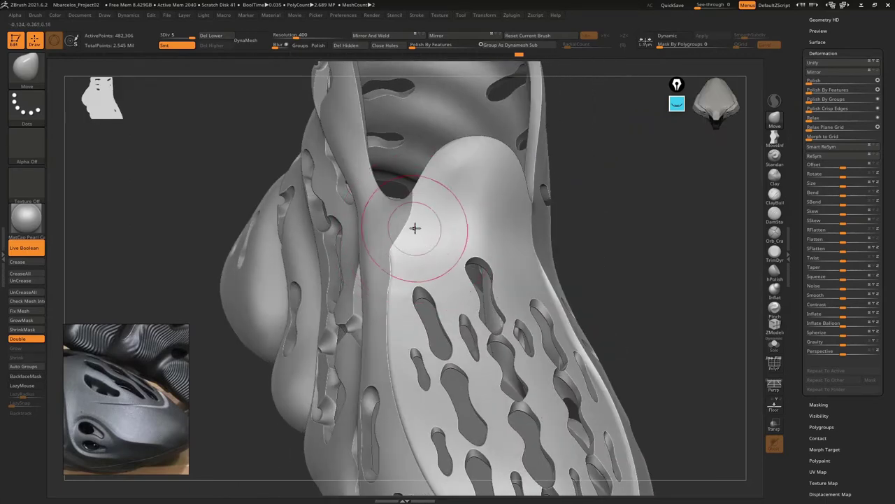
key(shift+f)
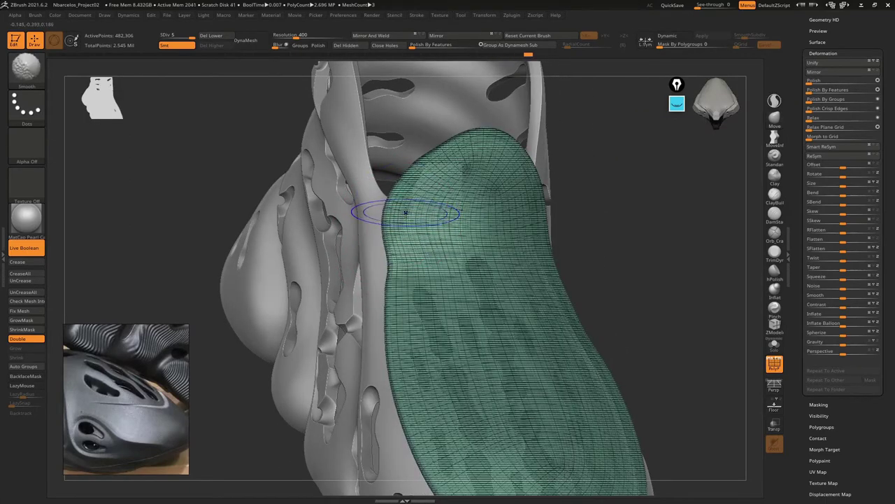
key(shift+f)
mouse_move(406, 214)
right_down()
mouse_move(419, 236)
mouse_move(407, 218)
mouse_move(372, 226)
mouse_move(405, 229)
mouse_move(422, 256)
mouse_move(404, 200)
mouse_move(392, 219)
mouse_move(396, 234)
mouse_move(385, 233)
right_up()
key(s)
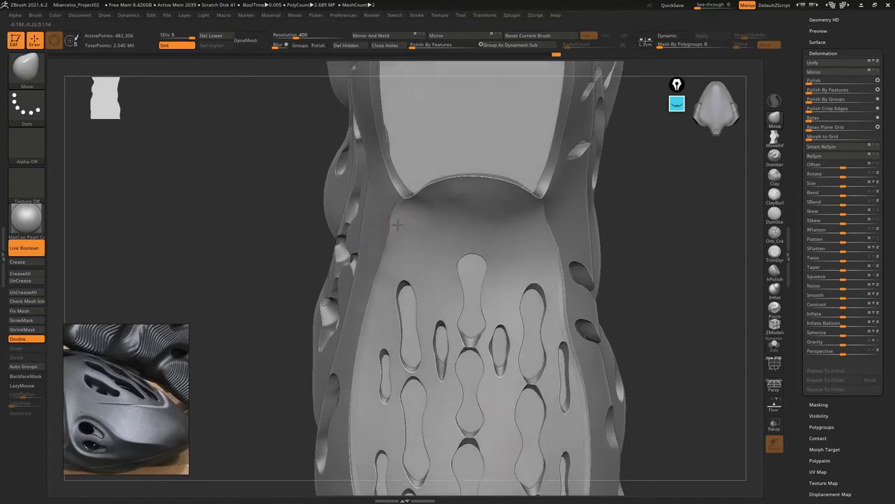
Polish the insole by features, drop it to SDiv 4, and scrub the Undo History back
right_drag(388, 240, 390, 198)
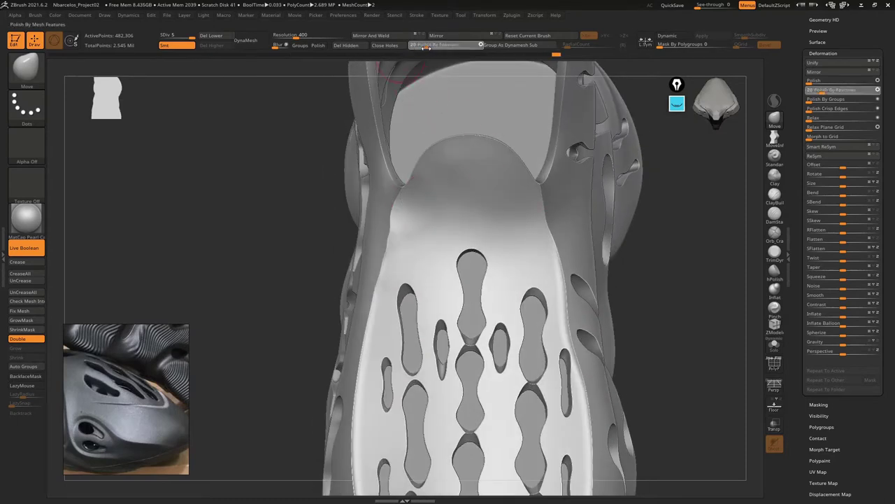
click(413, 45)
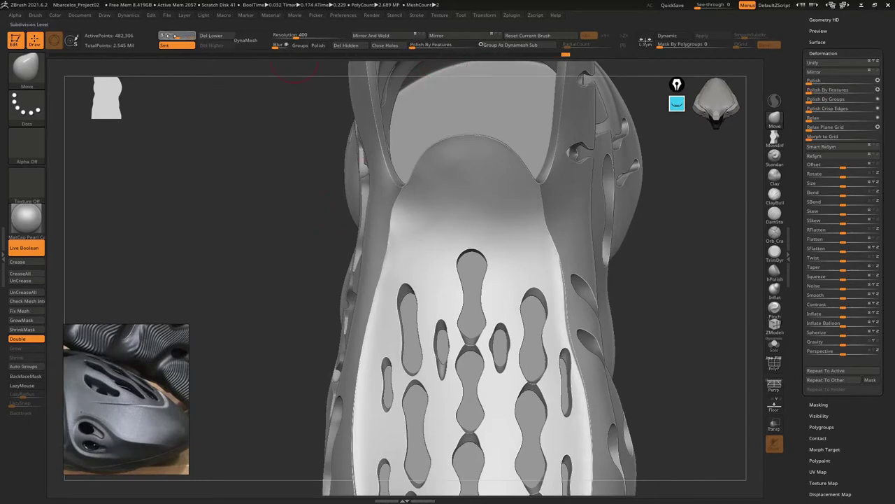
key(shift+d)
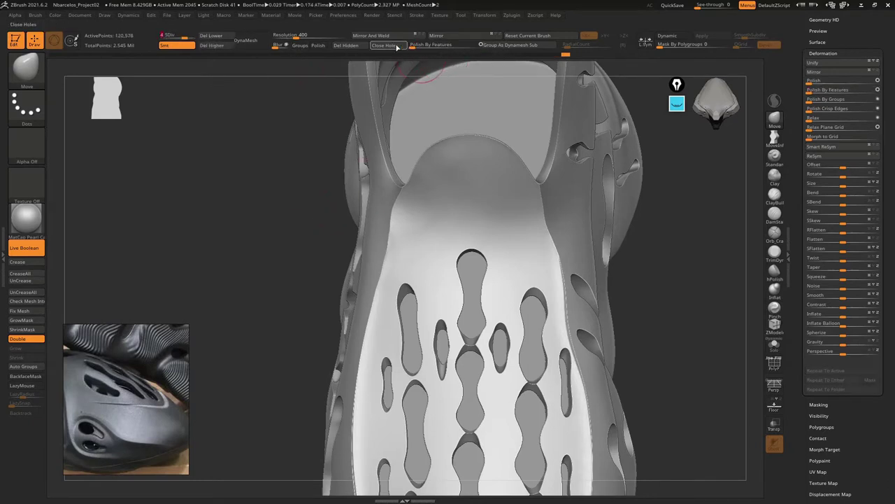
drag(413, 45, 435, 45)
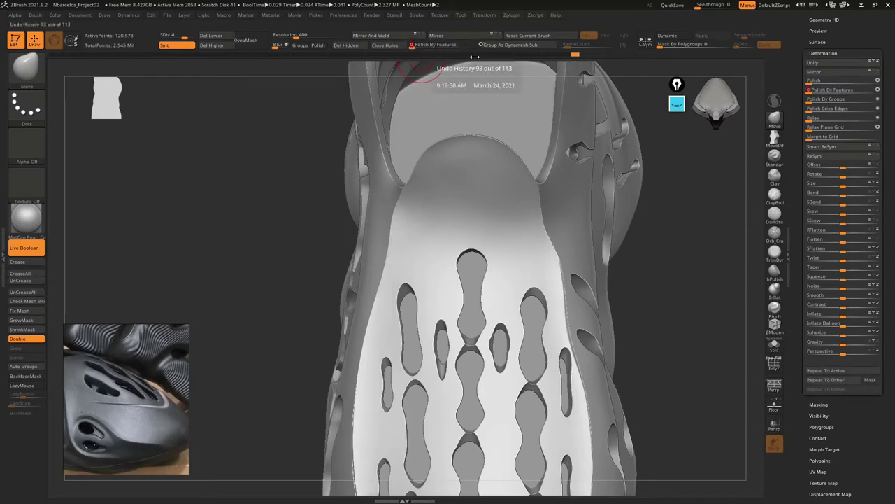
mouse_move(293, 210)
mouse_down()
mouse_move(439, 160)
mouse_move(425, 200)
mouse_move(501, 184)
mouse_move(422, 210)
mouse_move(399, 184)
mouse_move(433, 195)
mouse_move(404, 152)
mouse_up()
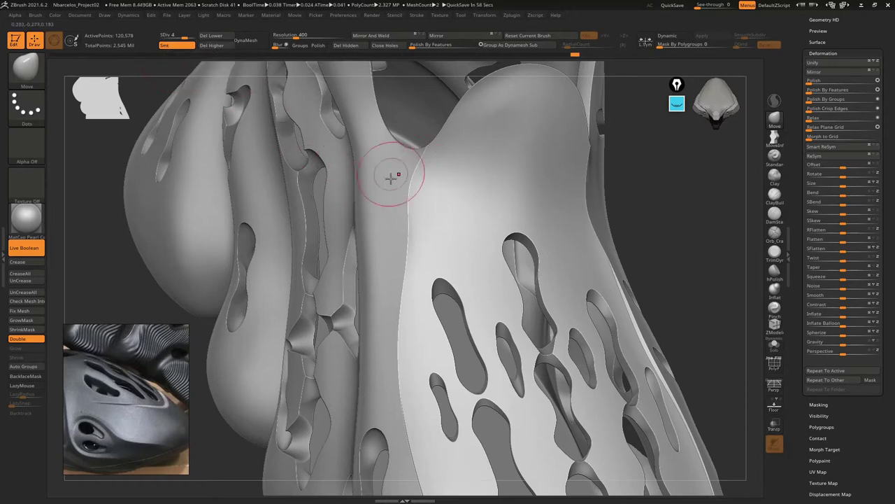
Orbit around the shoe, toggling the wireframe, to inspect the sole from several angles
mouse_move(443, 200)
right_down()
mouse_move(433, 183)
mouse_move(438, 242)
right_up()
mouse_move(457, 207)
right_down()
mouse_move(444, 230)
mouse_move(451, 247)
mouse_move(480, 214)
mouse_move(415, 238)
mouse_move(424, 226)
right_up()
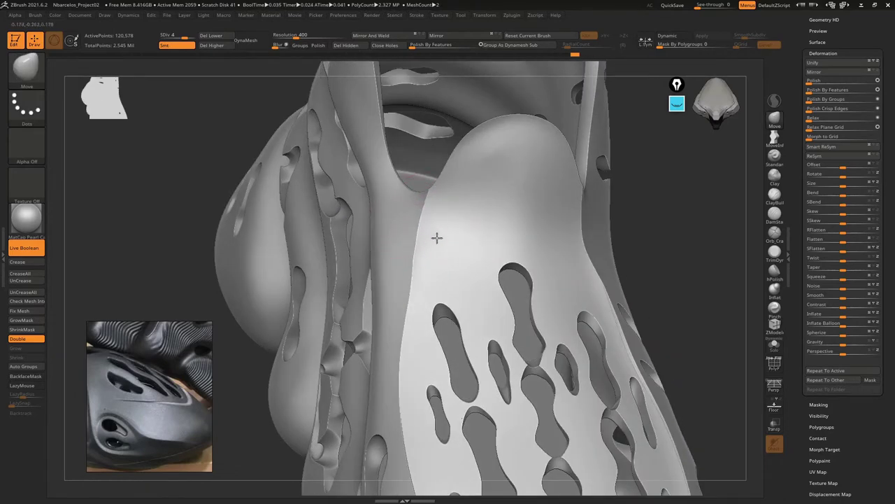
mouse_move(437, 238)
right_down()
mouse_move(410, 244)
mouse_move(424, 244)
right_up()
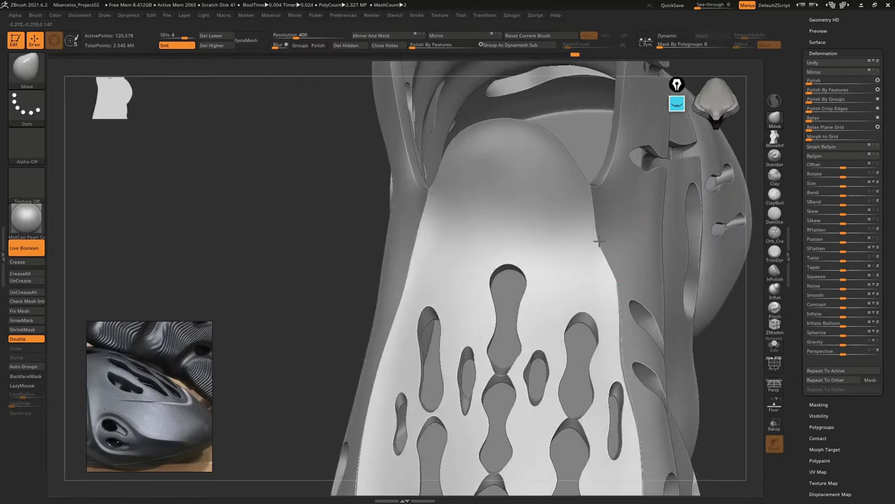
key(shift+f)
mouse_move(603, 231)
right_down()
mouse_move(540, 235)
mouse_move(580, 240)
mouse_move(560, 242)
right_up()
key(s)
key(shift+f)
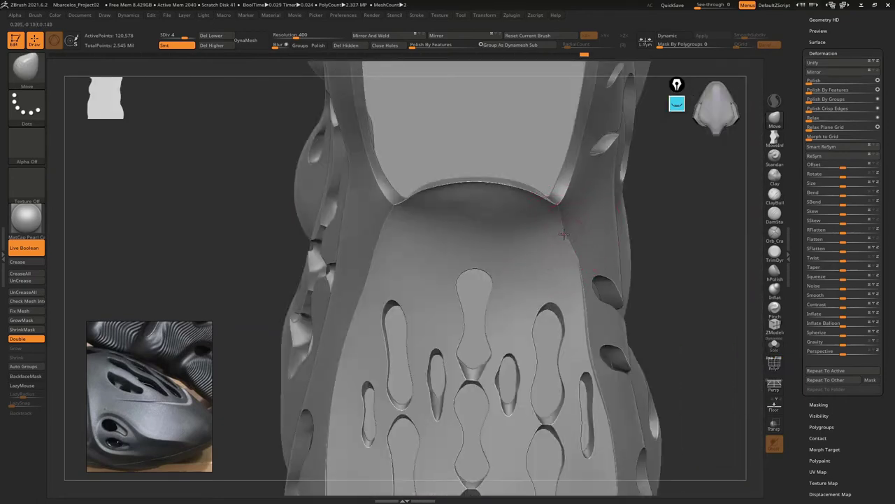
mouse_move(569, 226)
right_down()
mouse_move(519, 180)
mouse_move(512, 193)
mouse_move(527, 184)
right_up()
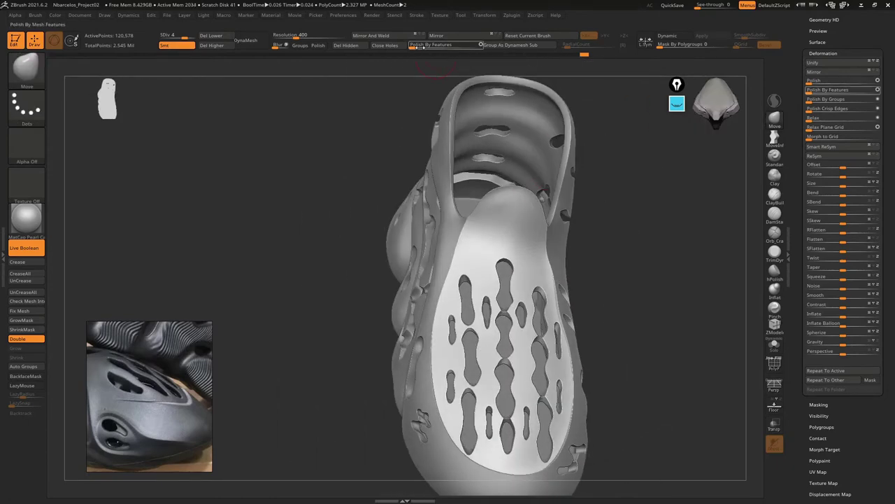
mouse_move(451, 81)
right_down()
mouse_move(498, 199)
mouse_move(214, 64)
right_up()
mouse_move(484, 127)
right_down()
mouse_move(534, 164)
mouse_move(540, 183)
mouse_move(492, 170)
right_up()
mouse_move(571, 160)
right_down()
mouse_move(546, 189)
mouse_move(651, 239)
mouse_move(592, 236)
mouse_move(596, 258)
mouse_move(519, 189)
right_up()
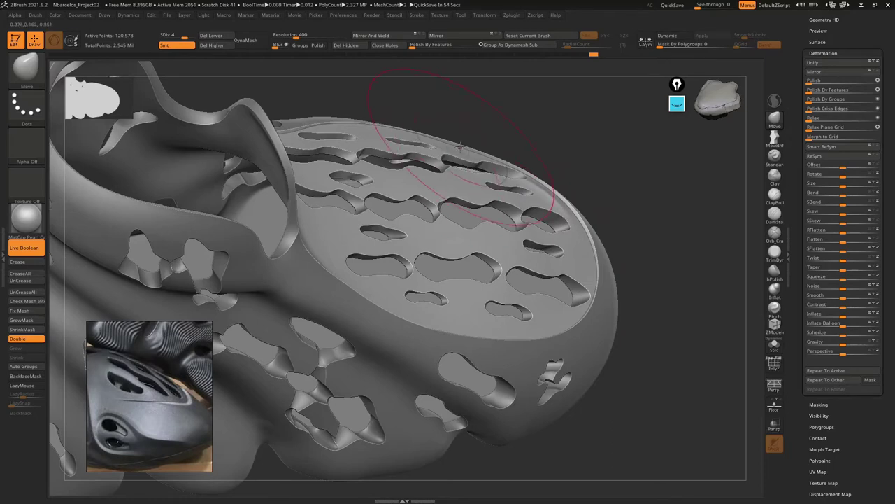
Apply Polish By Features, push the sole's inner edge outward with Move, and enable PolyF
drag(484, 57, 513, 110)
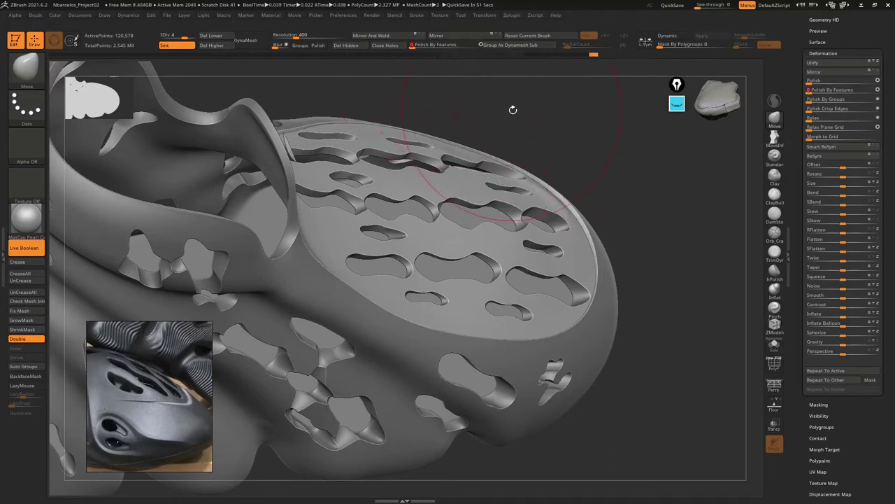
mouse_move(329, 151)
right_down()
mouse_move(309, 259)
mouse_move(298, 275)
mouse_move(347, 265)
mouse_move(605, 315)
mouse_move(612, 343)
mouse_move(582, 354)
mouse_move(599, 320)
right_up()
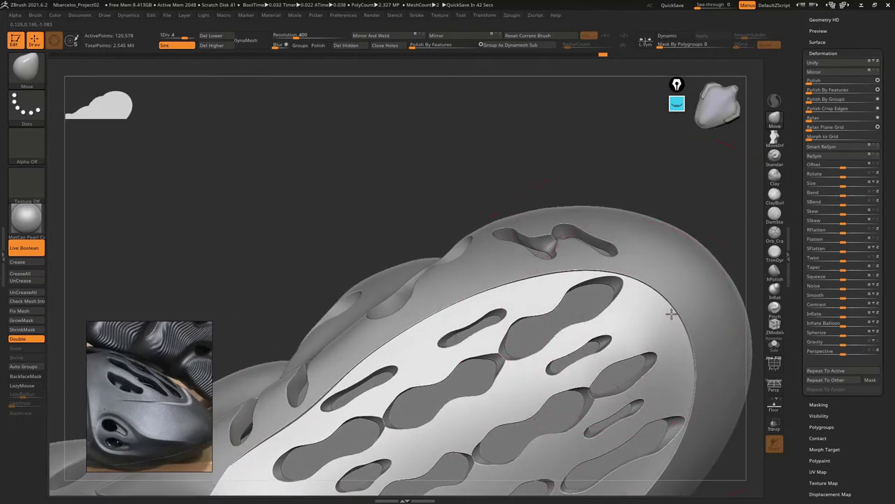
drag(670, 314, 684, 307)
mouse_move(683, 307)
right_down()
mouse_move(586, 300)
mouse_move(597, 297)
right_up()
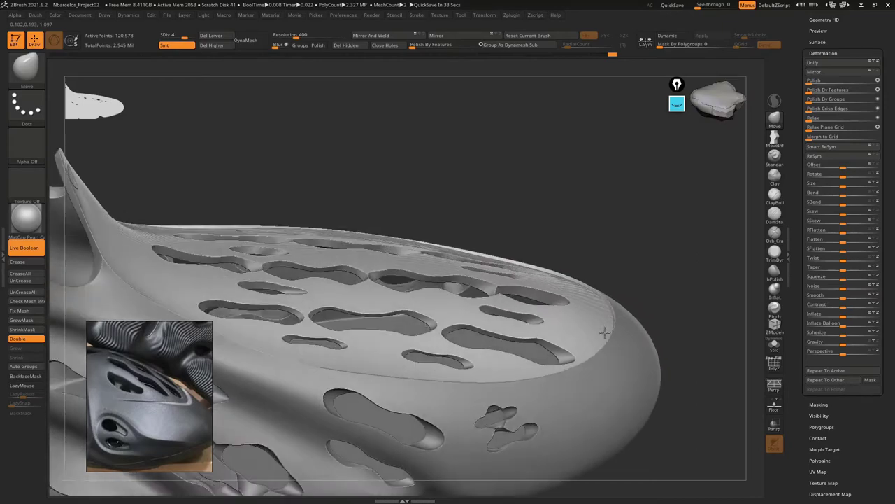
mouse_move(600, 308)
right_down()
mouse_move(599, 323)
mouse_move(546, 307)
mouse_move(494, 355)
mouse_move(468, 237)
mouse_move(486, 256)
mouse_move(521, 229)
mouse_move(492, 224)
mouse_move(530, 259)
mouse_move(556, 301)
mouse_move(504, 354)
mouse_move(503, 236)
mouse_move(523, 325)
mouse_move(519, 362)
right_up()
key(shift+f)
key(shift+f)
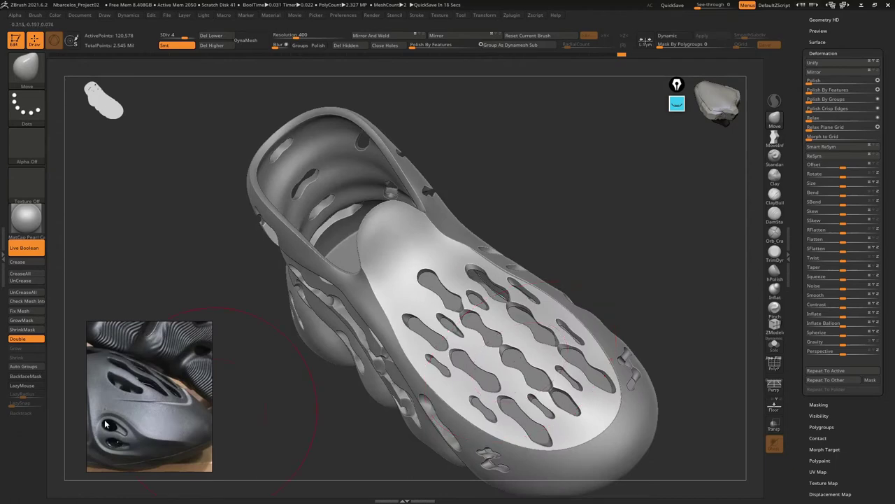
mouse_move(419, 448)
right_down()
mouse_move(483, 392)
mouse_move(513, 274)
right_up()
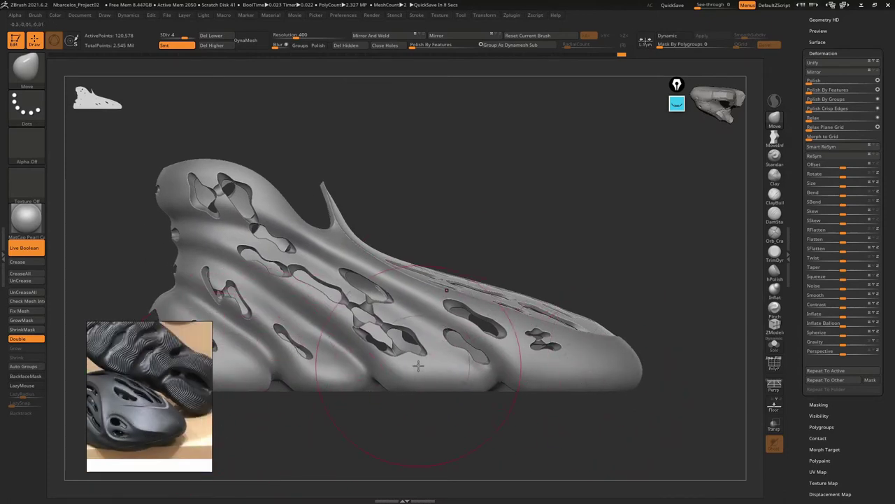
click(676, 85)
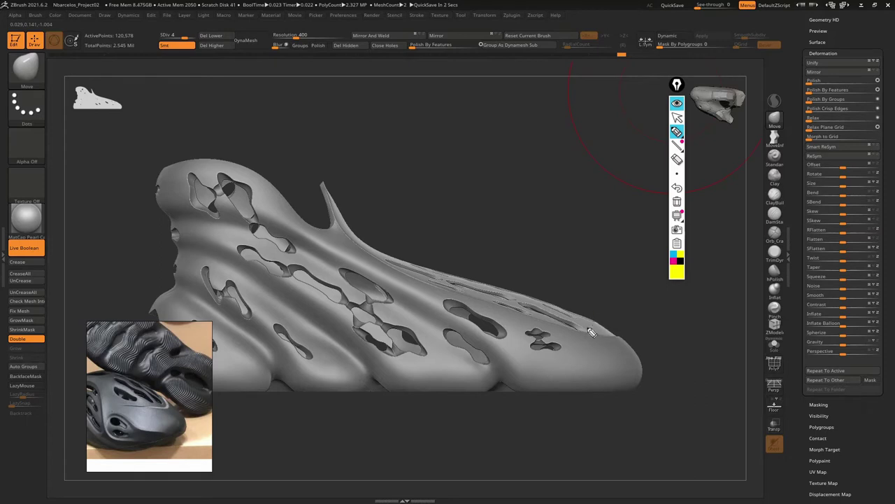
drag(517, 336, 521, 369)
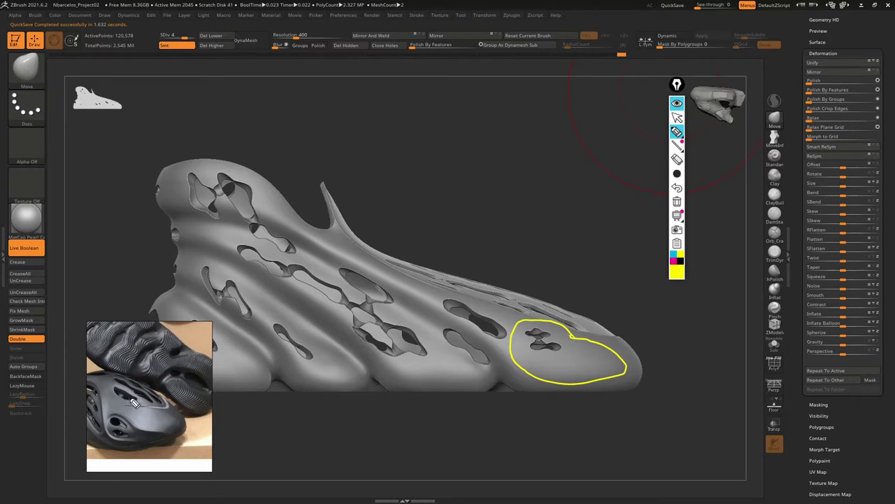
key(ctrl+z)
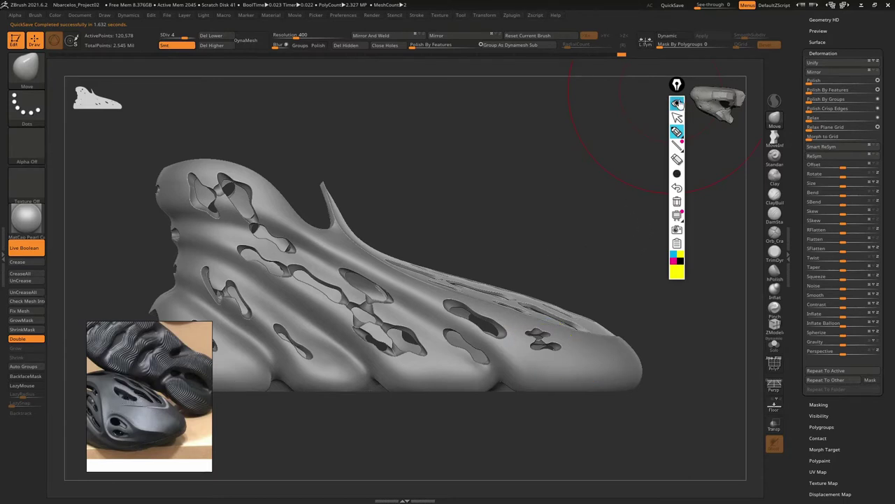
click(678, 103)
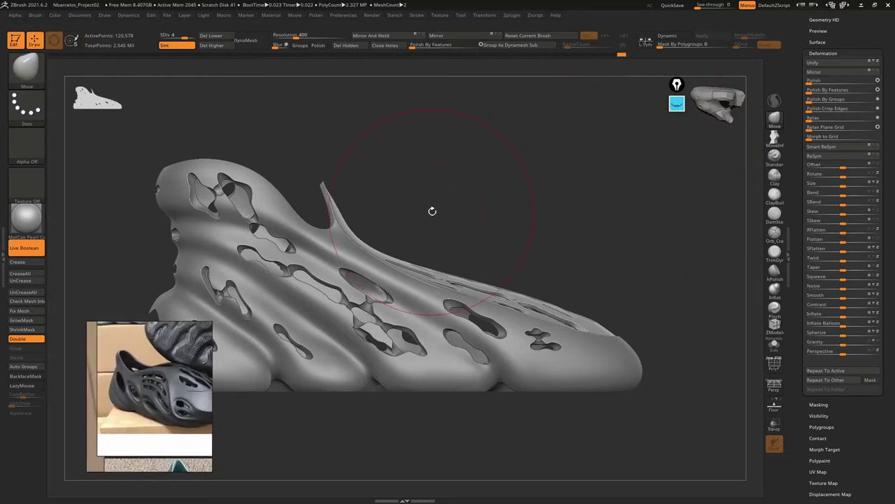
drag(434, 225, 354, 277)
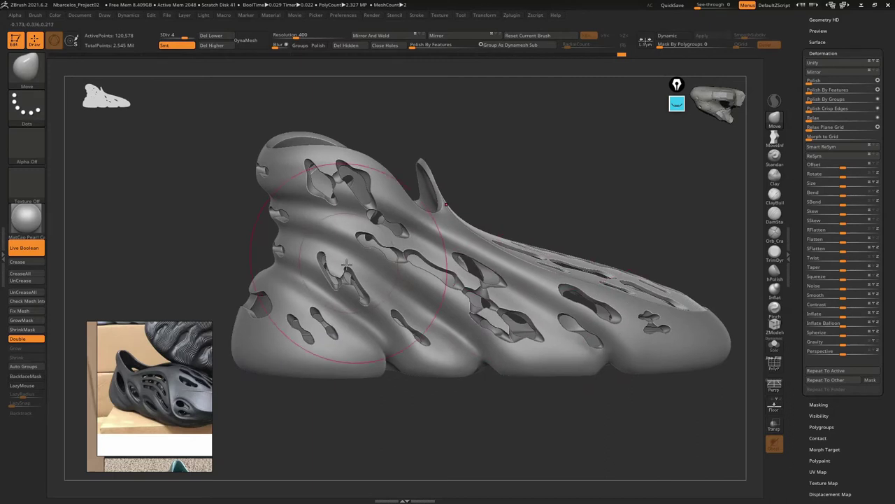
click(677, 103)
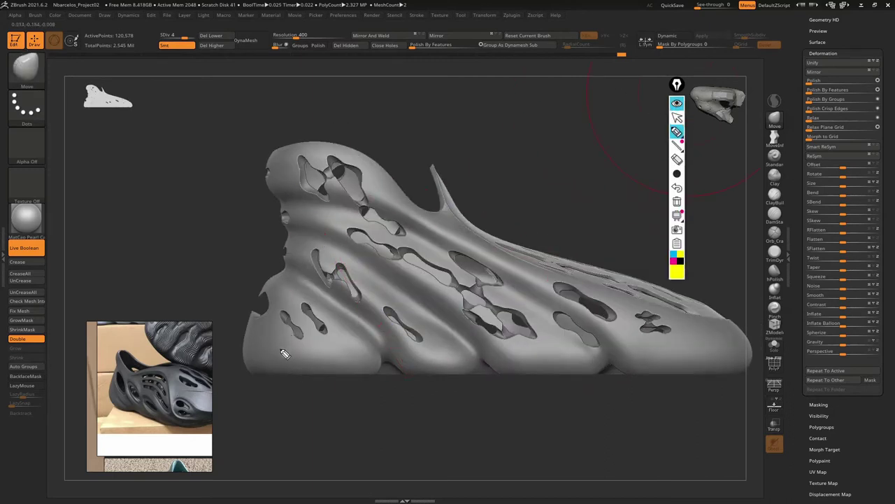
drag(279, 363, 272, 338)
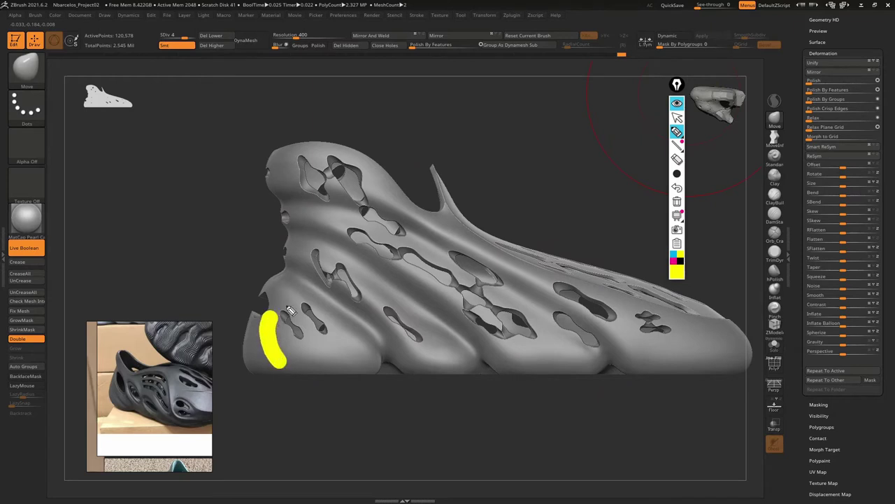
click(678, 188)
mouse_move(676, 173)
click(634, 174)
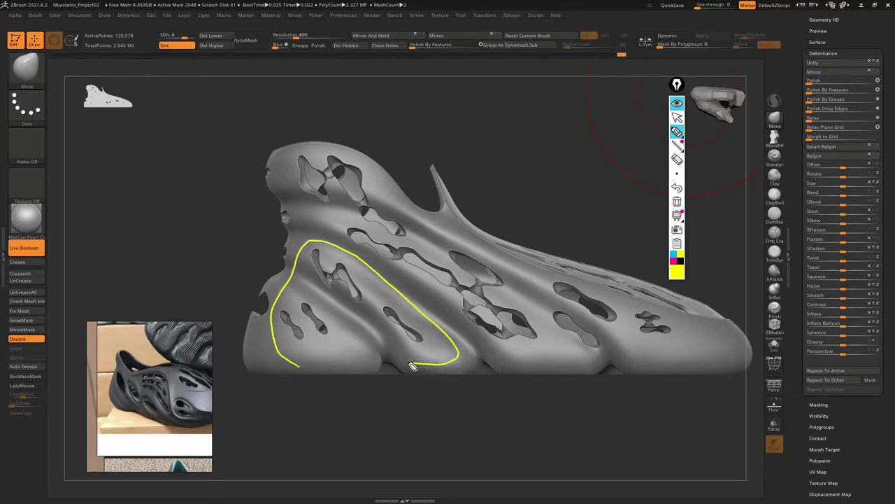
drag(413, 366, 394, 355)
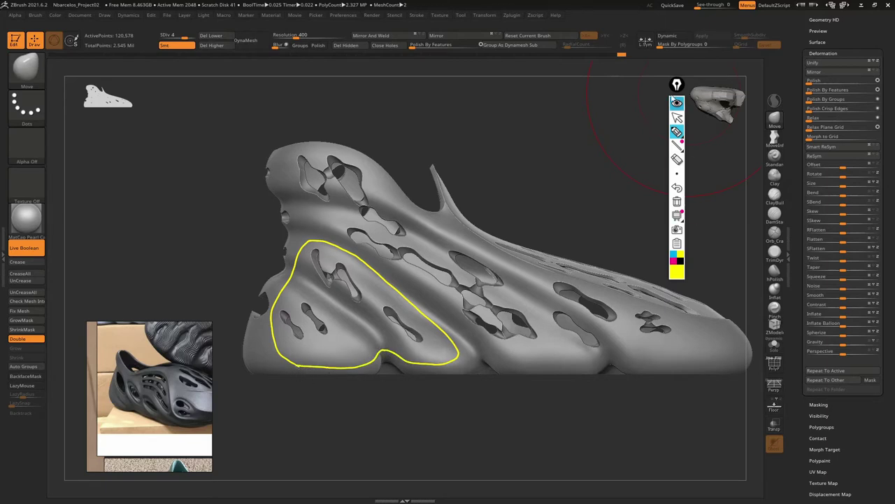
click(677, 103)
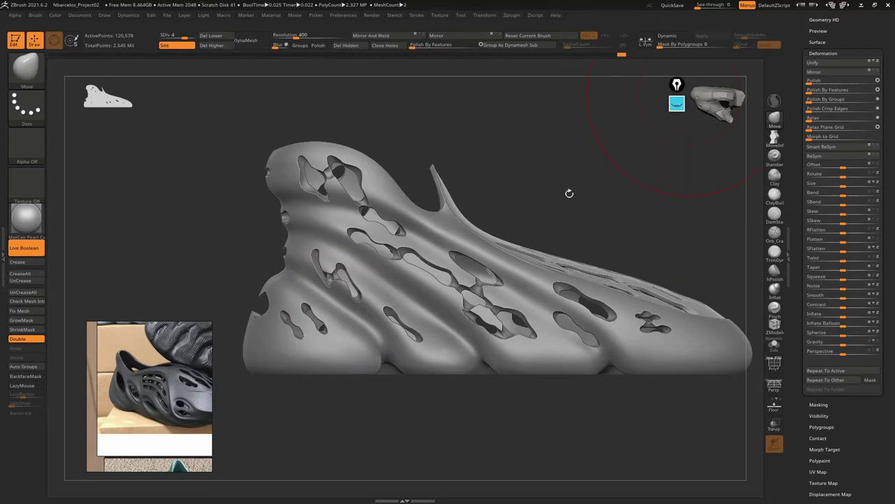
drag(615, 208, 380, 156)
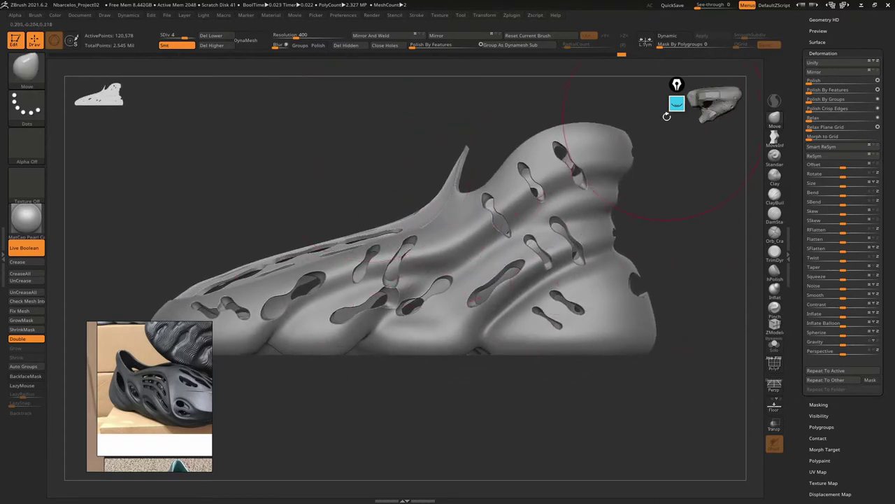
click(677, 105)
click(676, 131)
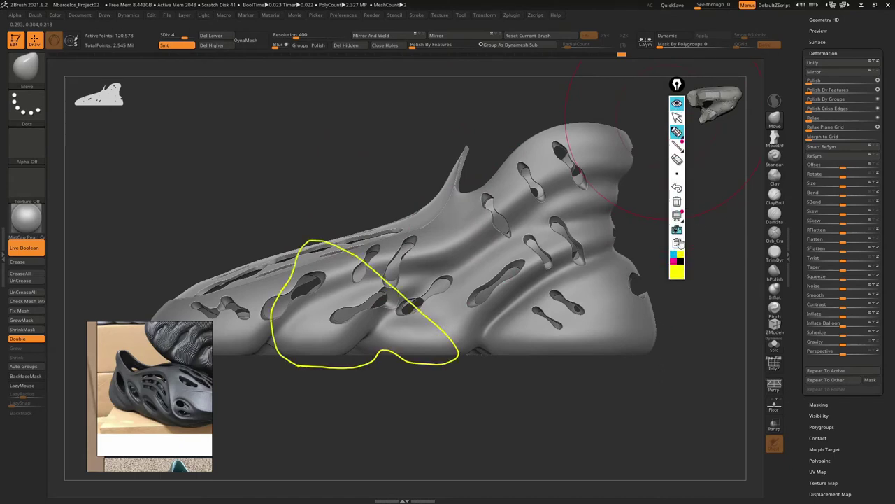
click(677, 201)
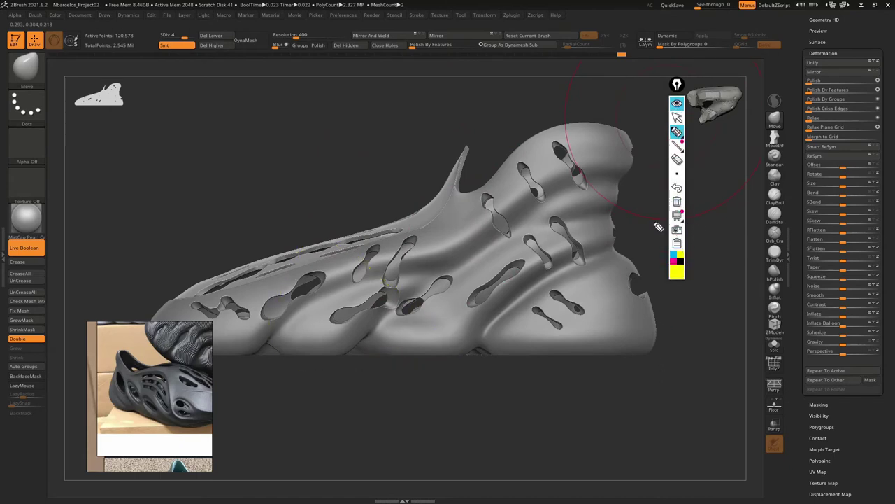
drag(543, 294, 589, 278)
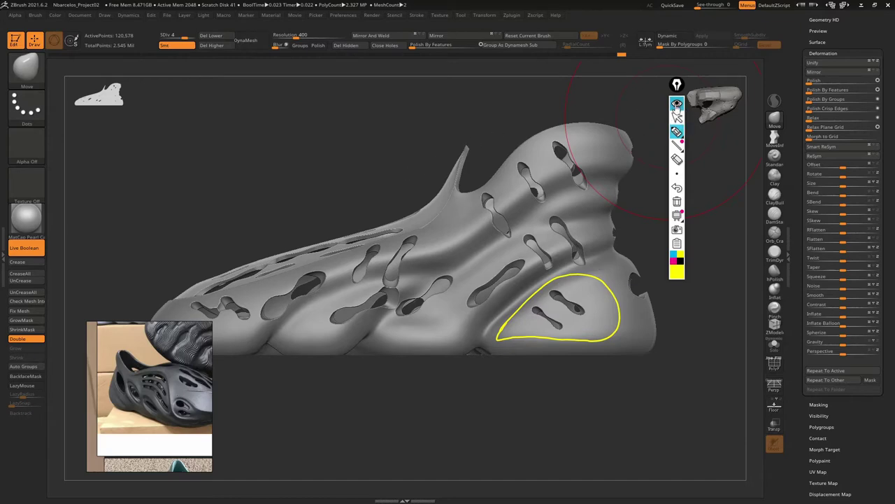
click(677, 104)
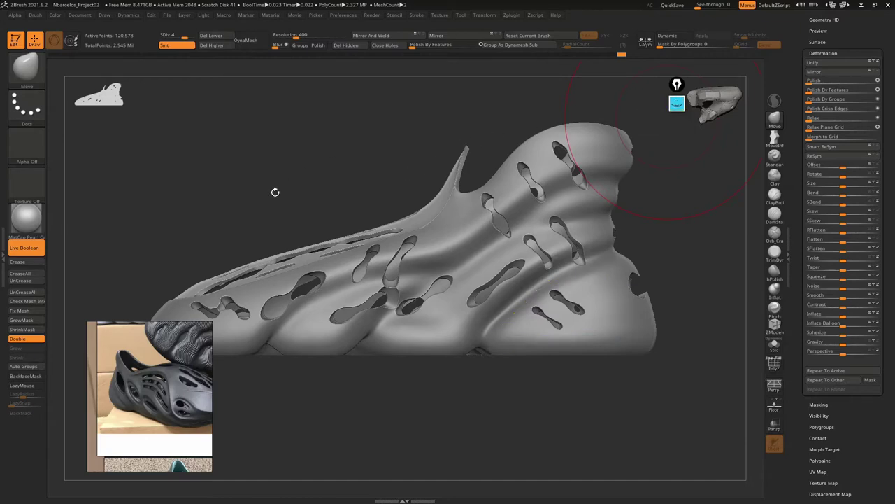
mouse_move(273, 189)
mouse_down()
mouse_move(345, 204)
mouse_move(567, 200)
mouse_move(424, 200)
mouse_move(516, 296)
mouse_move(442, 281)
mouse_move(476, 191)
mouse_move(494, 213)
mouse_move(512, 208)
mouse_move(514, 219)
mouse_move(550, 224)
mouse_up()
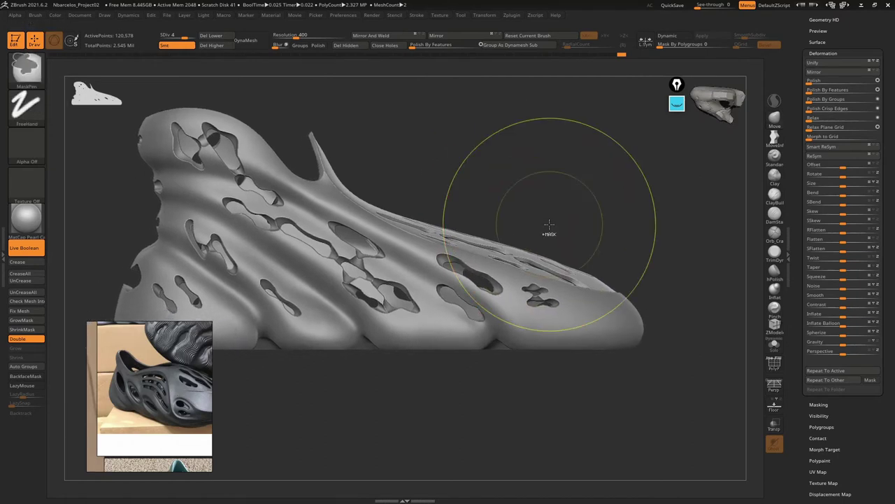
Save the project with Ctrl+S, overwriting the existing file
key(ctrl+s)
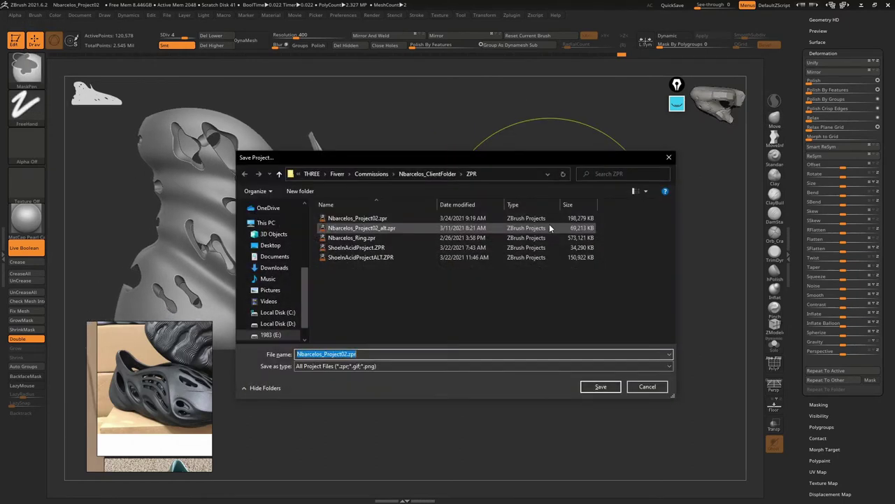
key(Return)
key(y)
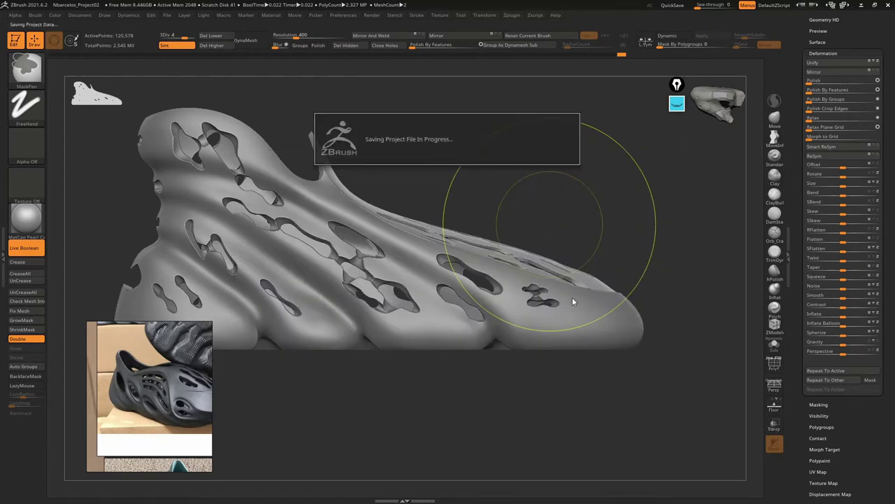
Zoom in and orbit to inspect the cut-out holes around the toe and upper edge
mouse_move(611, 225)
mouse_down()
mouse_move(594, 246)
mouse_move(567, 250)
mouse_up()
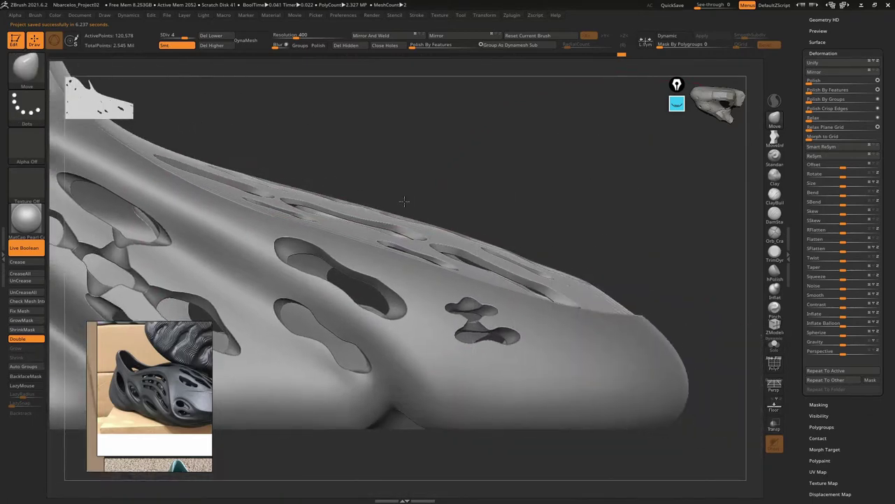
key(s)
key(s)
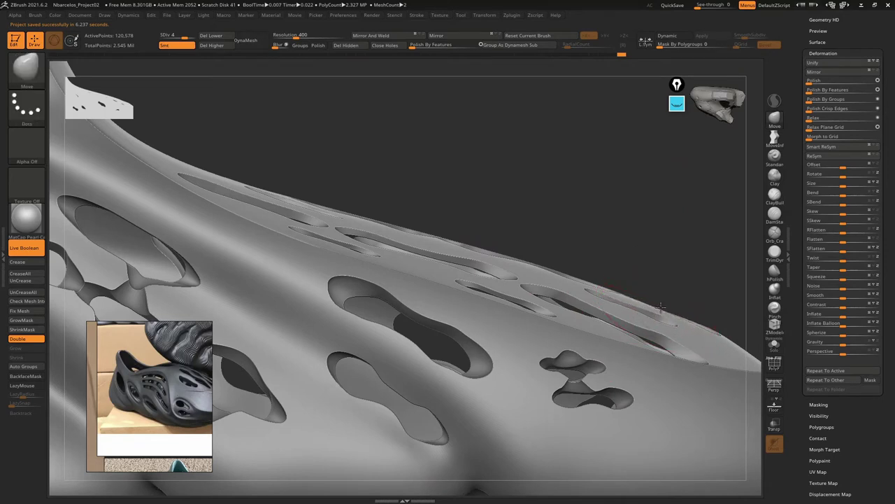
right_drag(640, 293, 626, 302)
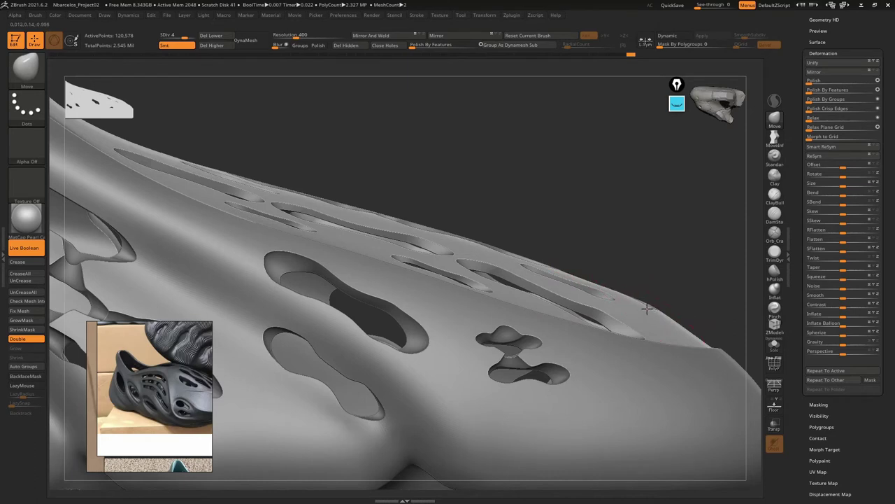
mouse_move(647, 307)
right_down()
mouse_move(480, 250)
mouse_move(403, 250)
mouse_move(410, 265)
mouse_move(383, 222)
mouse_move(301, 218)
mouse_move(445, 205)
mouse_move(300, 266)
mouse_move(498, 238)
mouse_move(414, 290)
mouse_move(430, 261)
right_up()
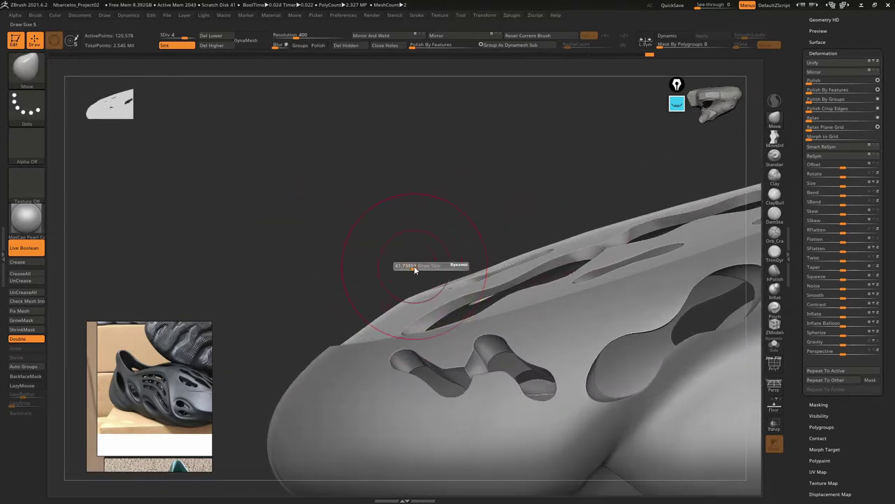
ctrl+drag(441, 280, 406, 295)
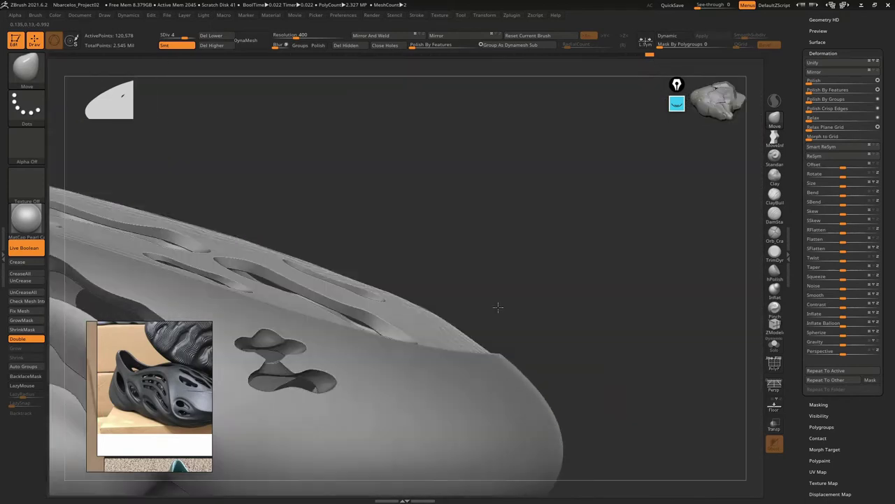
right_drag(455, 308, 583, 253)
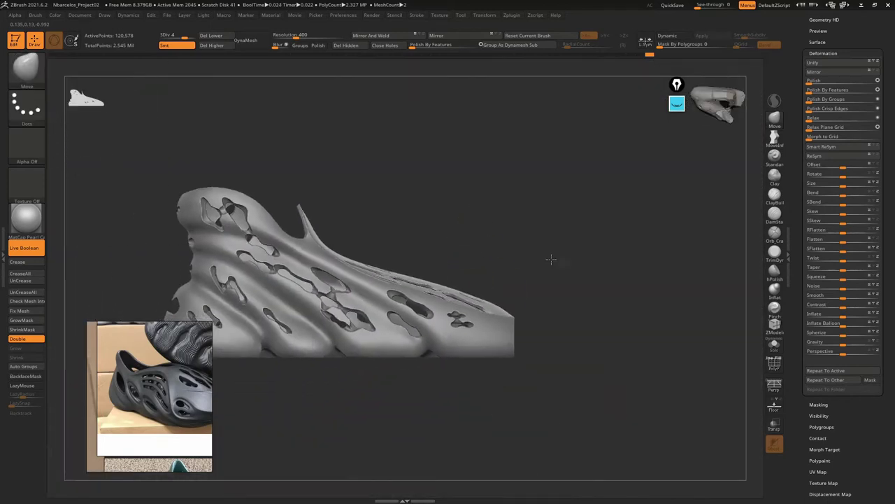
Save the project again and scroll the right tray up to Tool > Subtool
key(ctrl+s)
key(Return)
key(Return)
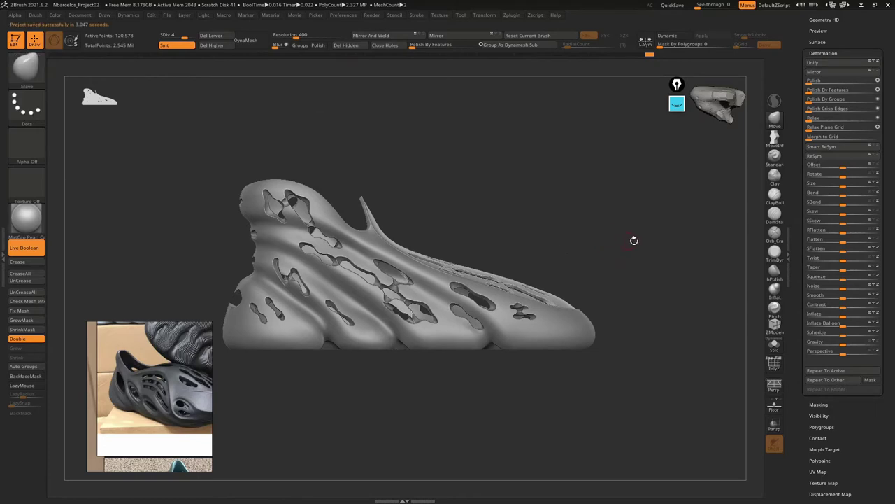
drag(894, 152, 894, 311)
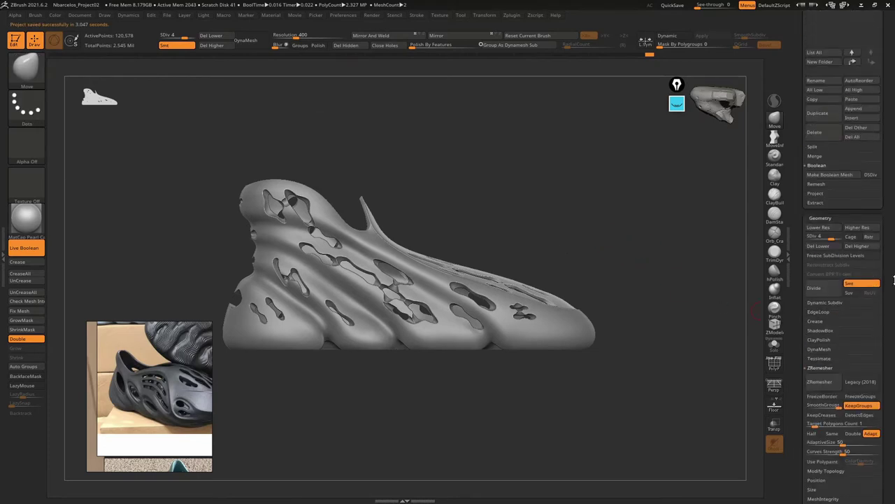
mouse_move(846, 197)
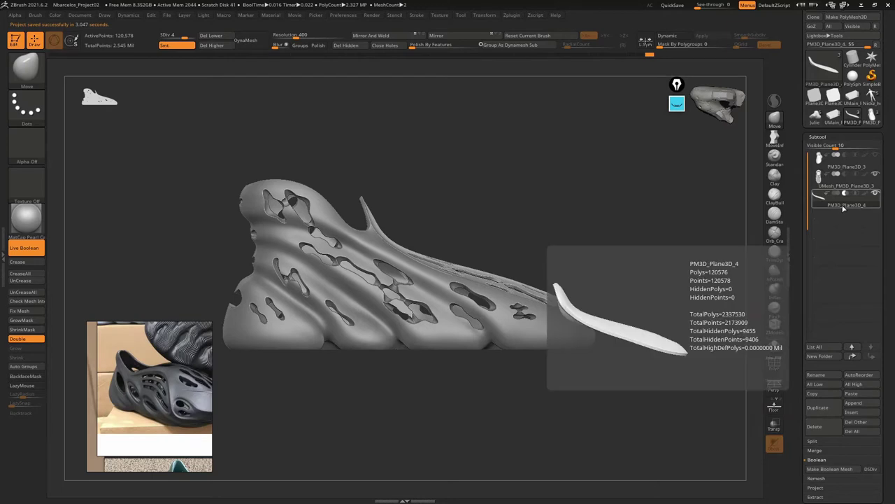
Select PM3D_Plane3D_3, solo it, and turn to a straight side view
click(843, 161)
key(f)
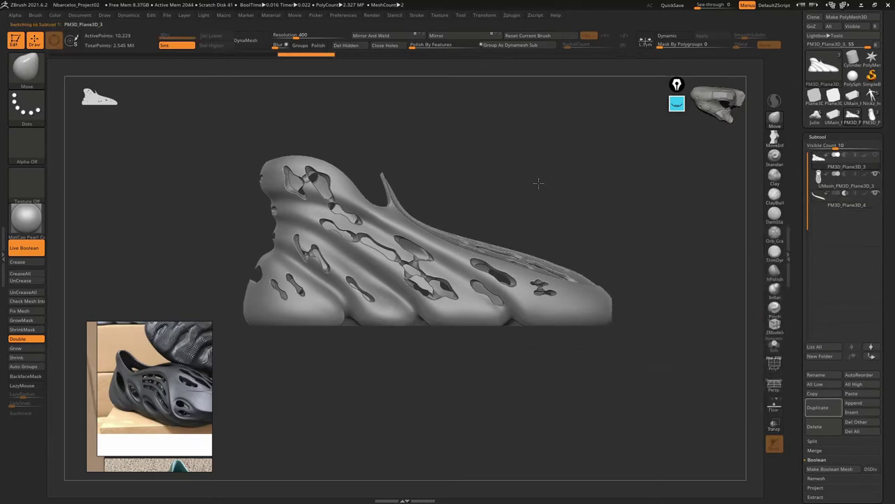
click(776, 345)
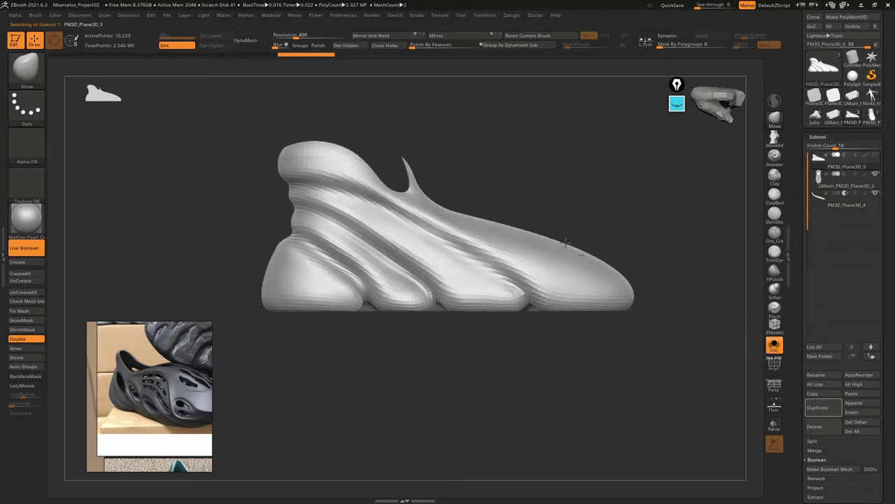
shift+right_drag(538, 294, 524, 261)
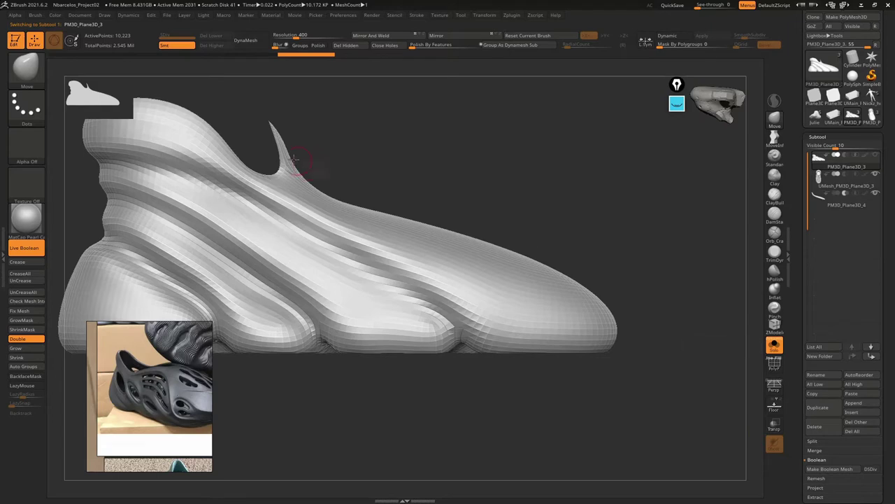
Duplicate the shoe body as PM3D_Plane3D_5 and zoom to the toe with PolyFrame on
key(ctrl+shift+d)
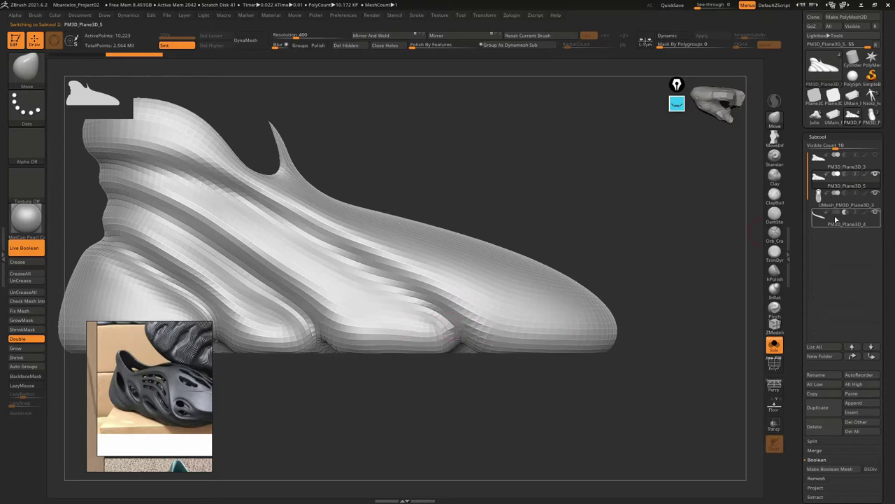
key(shift+f)
alt+drag(606, 247, 550, 282)
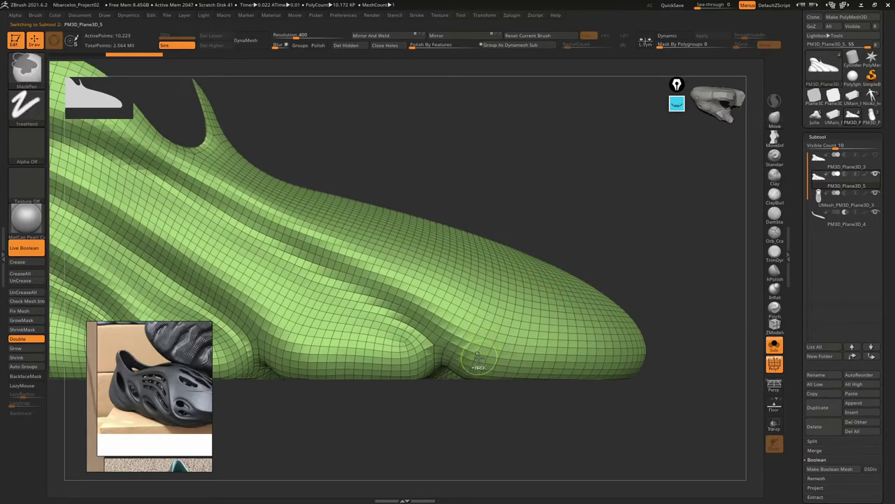
Mask the toe tip along its lower edge and turn it into its own polygroup
mouse_move(469, 365)
ctrl+mouse_down()
mouse_move(469, 342)
mouse_move(558, 321)
mouse_move(616, 345)
mouse_move(483, 359)
ctrl+mouse_up()
mouse_move(570, 353)
ctrl+mouse_down()
mouse_move(494, 333)
mouse_move(494, 308)
ctrl+mouse_up()
ctrl+drag(486, 359, 565, 362)
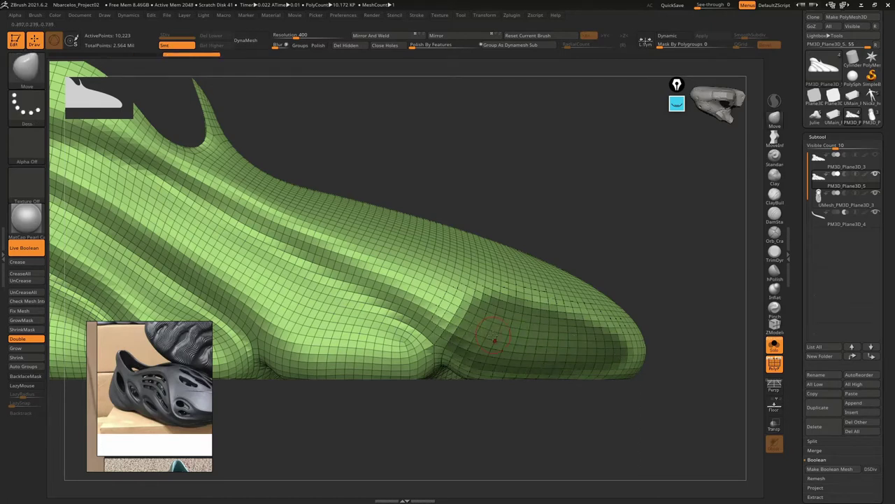
key(ctrl+w)
mouse_move(570, 255)
mouse_down()
mouse_move(591, 239)
mouse_move(525, 353)
mouse_up()
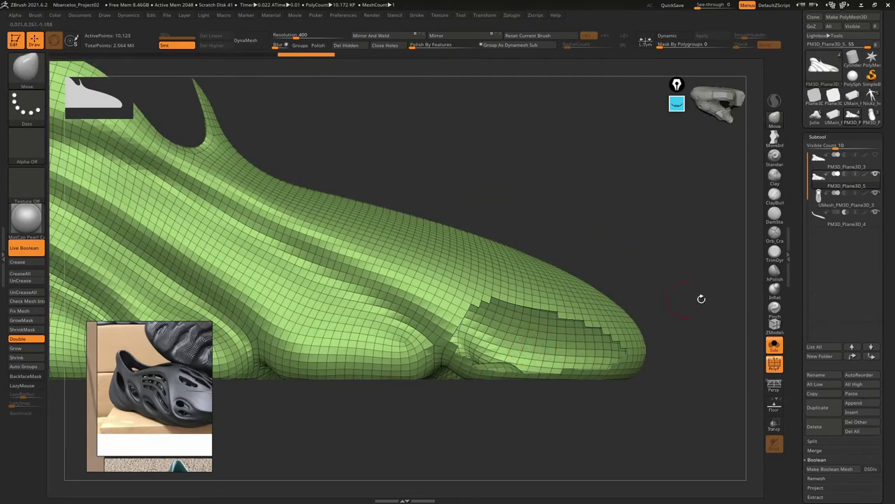
Hide every polygroup except the toe piece and delete the hidden geometry
ctrl+shift+click(669, 273)
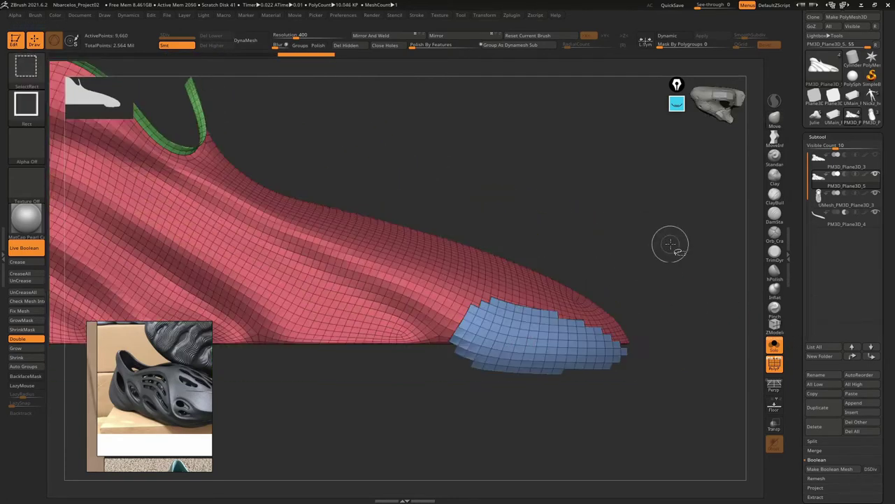
ctrl+alt+shift+click(284, 271)
ctrl+alt+shift+click(412, 244)
ctrl+alt+shift+click(410, 260)
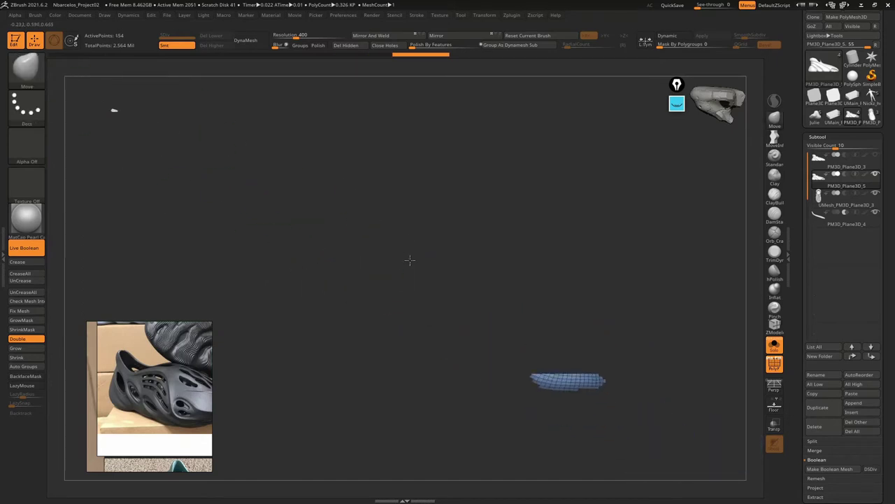
mouse_move(410, 260)
mouse_down()
mouse_move(382, 286)
mouse_move(422, 254)
mouse_move(382, 285)
mouse_up()
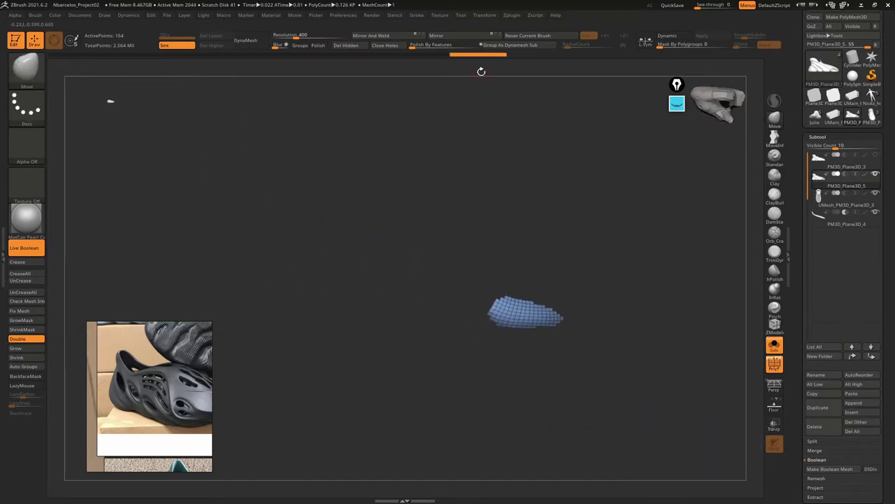
click(345, 45)
mouse_move(377, 184)
mouse_down()
mouse_move(452, 240)
mouse_move(440, 231)
mouse_up()
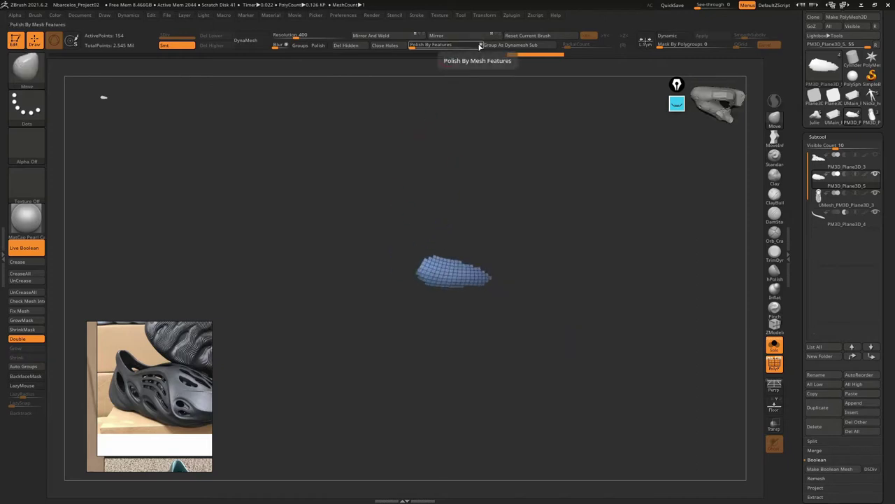
Round off the blocky toe piece with Polish By Features and frame it
drag(417, 48, 411, 47)
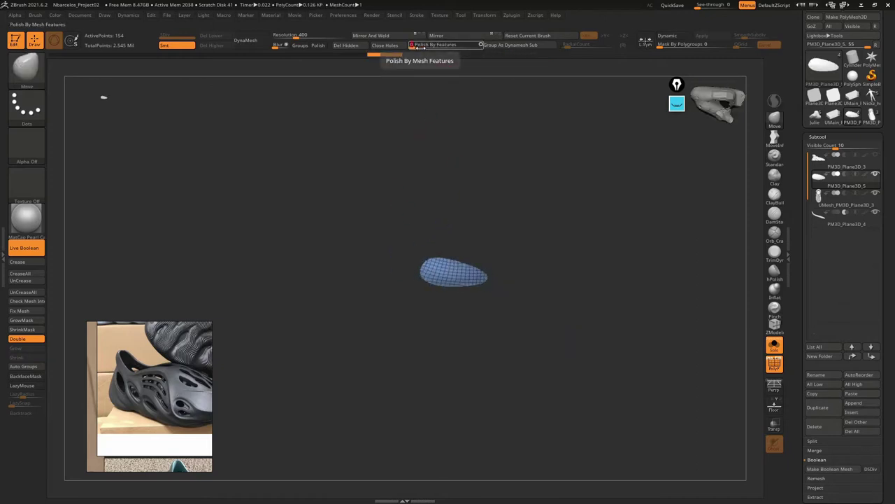
drag(426, 173, 390, 174)
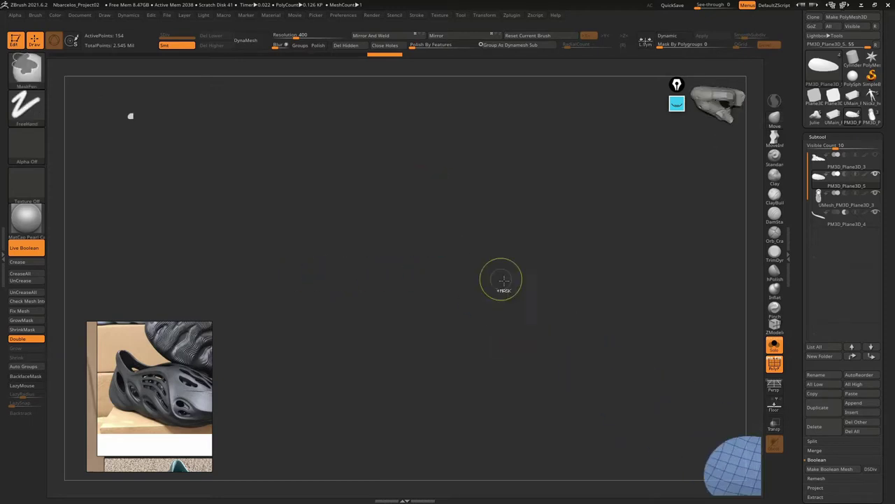
key(f)
mouse_move(290, 144)
alt+mouse_down()
mouse_move(410, 189)
mouse_move(407, 202)
alt+mouse_up()
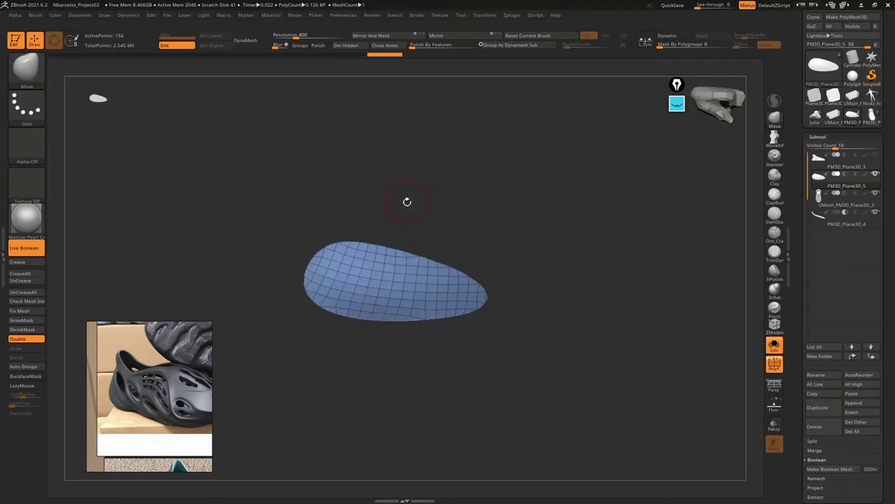
drag(889, 226, 894, 134)
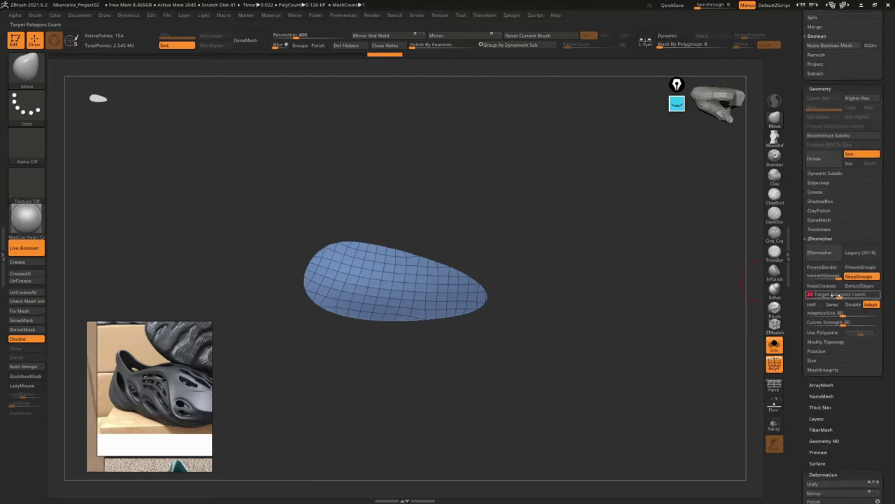
Remesh the toe patch into quads, retry at a 0.1 target polygon count, then undo
click(808, 313)
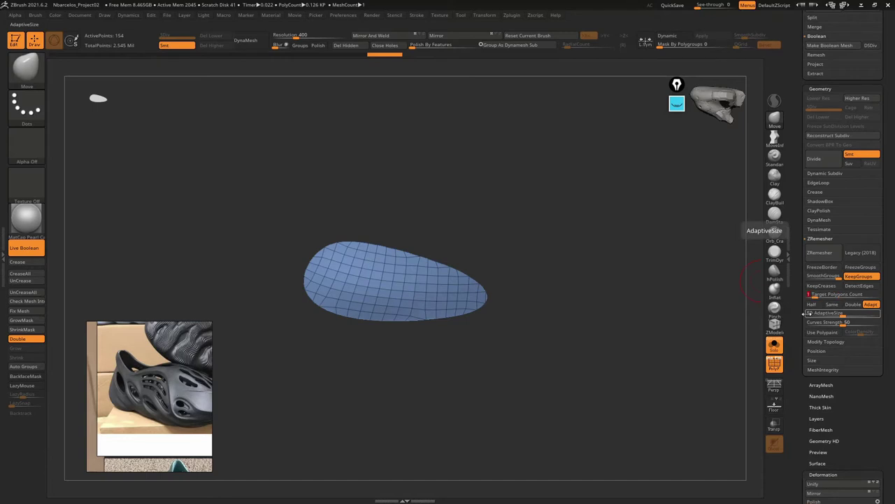
click(819, 252)
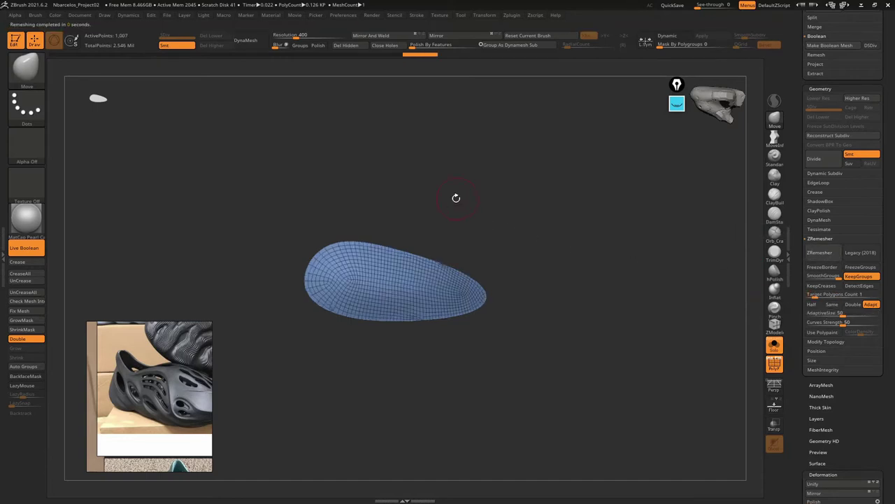
mouse_move(456, 198)
mouse_down()
mouse_move(497, 233)
mouse_move(432, 302)
mouse_move(578, 269)
mouse_up()
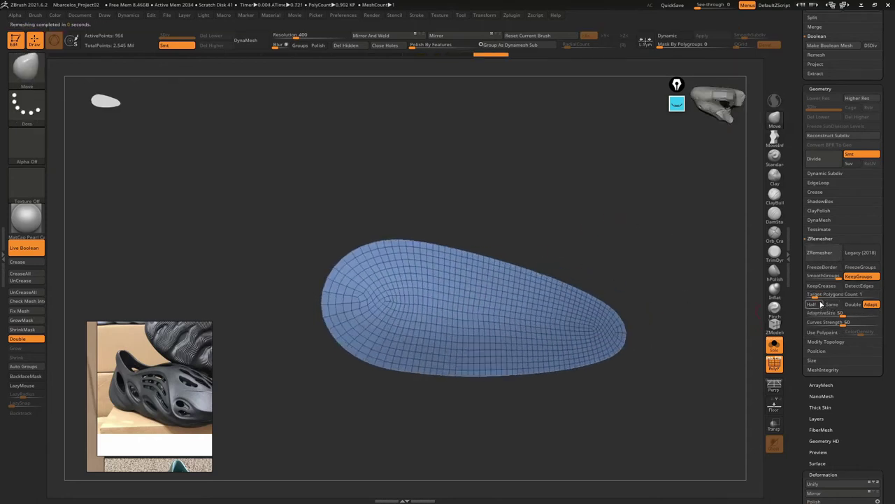
drag(820, 295, 808, 295)
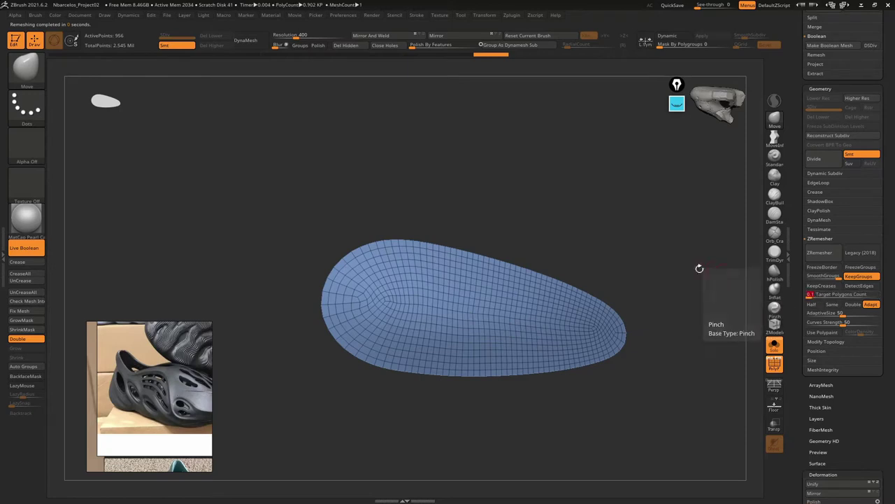
click(817, 254)
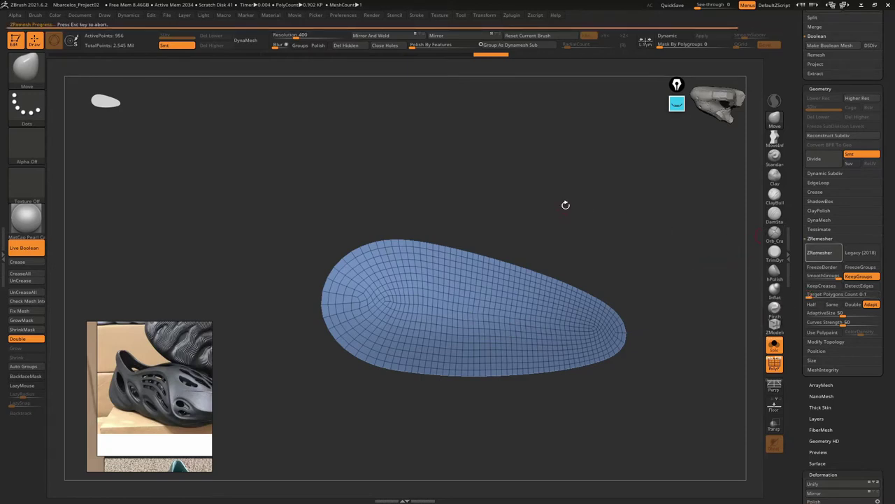
mouse_move(512, 229)
mouse_down()
mouse_move(567, 226)
mouse_move(490, 253)
mouse_up()
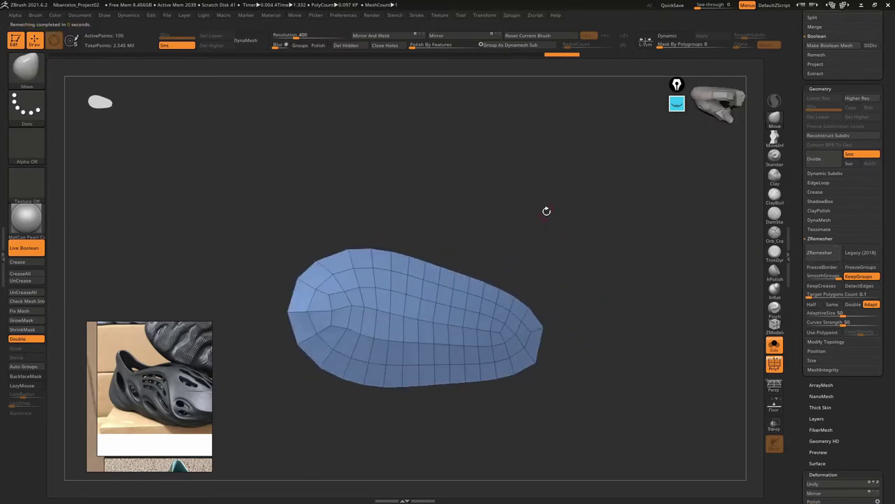
key(ctrl+z)
Smooth the patch and try further remeshes, including a denser one, undoing each
click(415, 46)
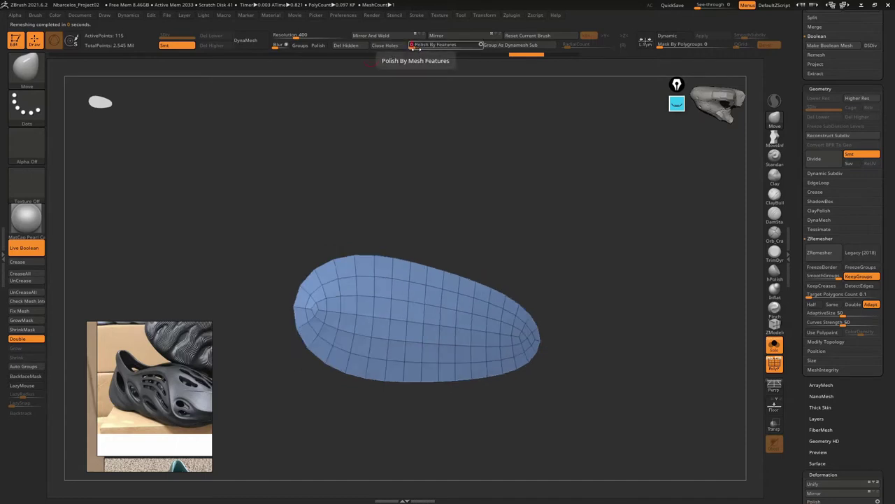
click(824, 253)
key(ctrl+z)
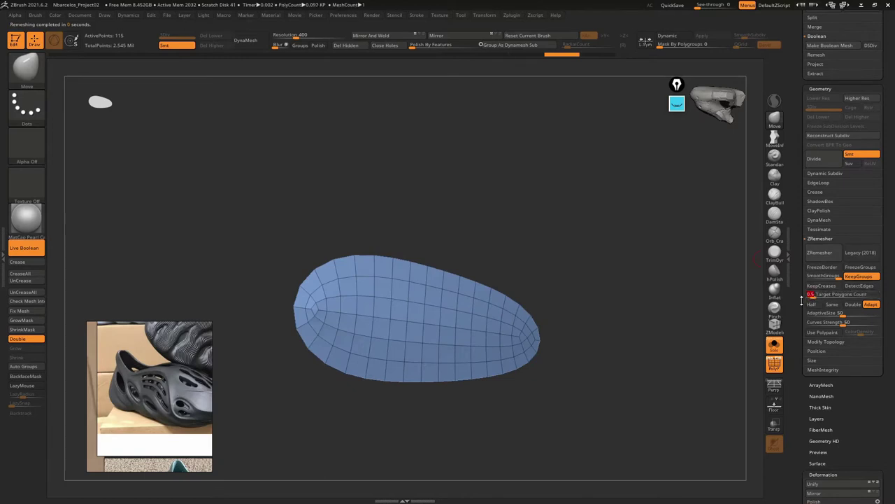
click(819, 253)
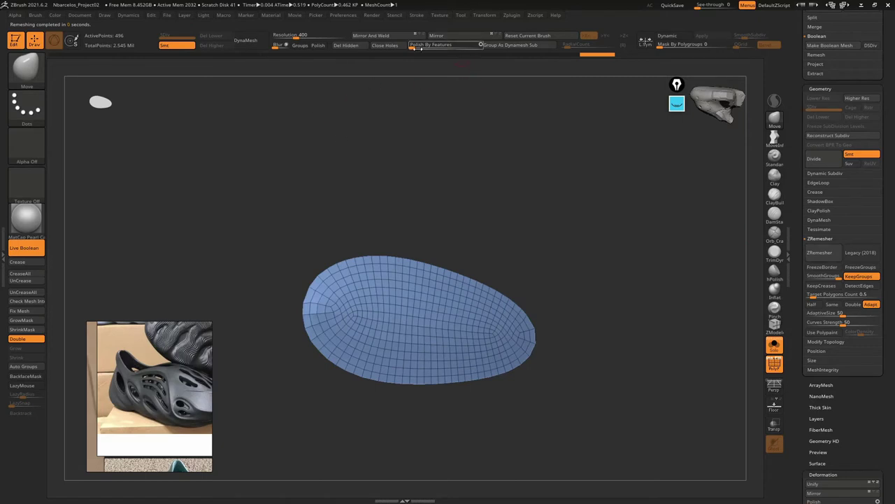
drag(487, 78, 504, 75)
mouse_move(730, 242)
mouse_down()
mouse_move(438, 260)
mouse_move(476, 254)
mouse_move(536, 271)
mouse_up()
key(ctrl+z)
Subdivide the patch twice, return it to its base level, and turn Solo off
key(ctrl+d)
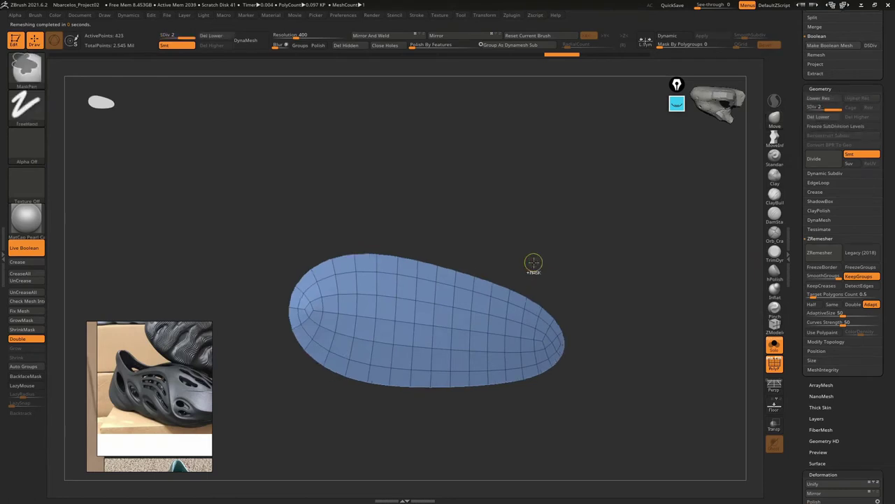
key(ctrl+d)
key(shift+d)
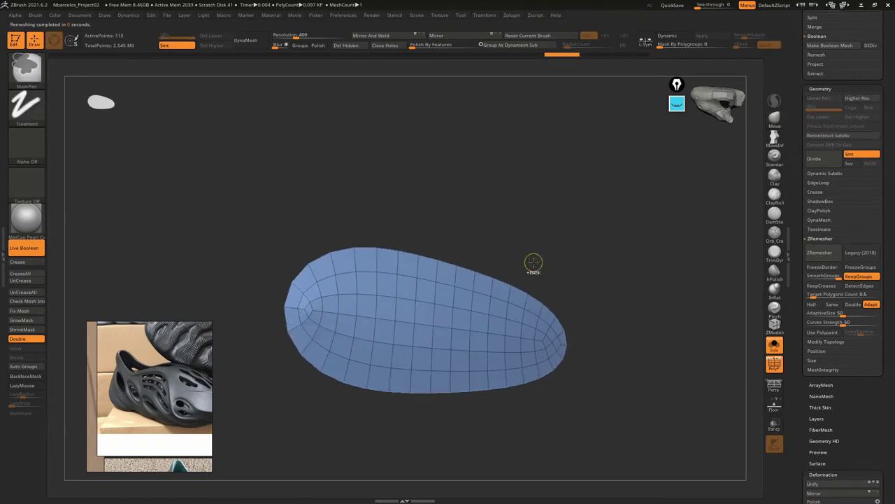
key(shift+d)
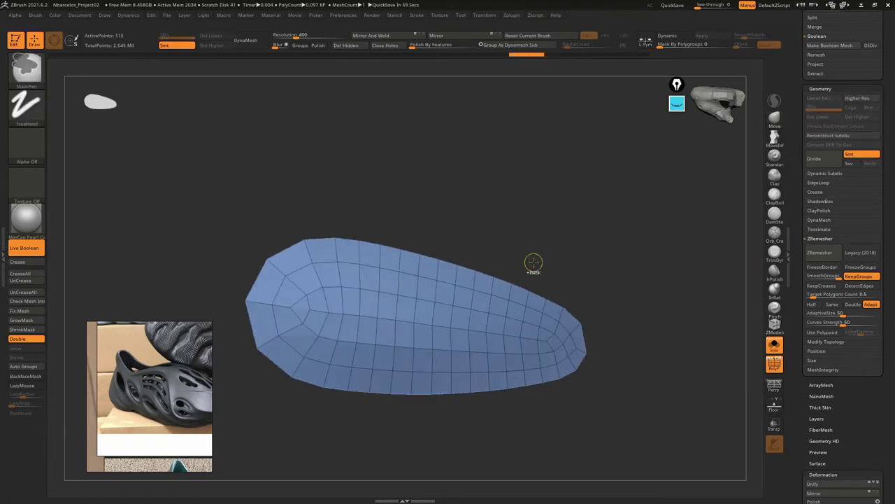
key(d)
key(d)
key(shift+d)
key(shift+d)
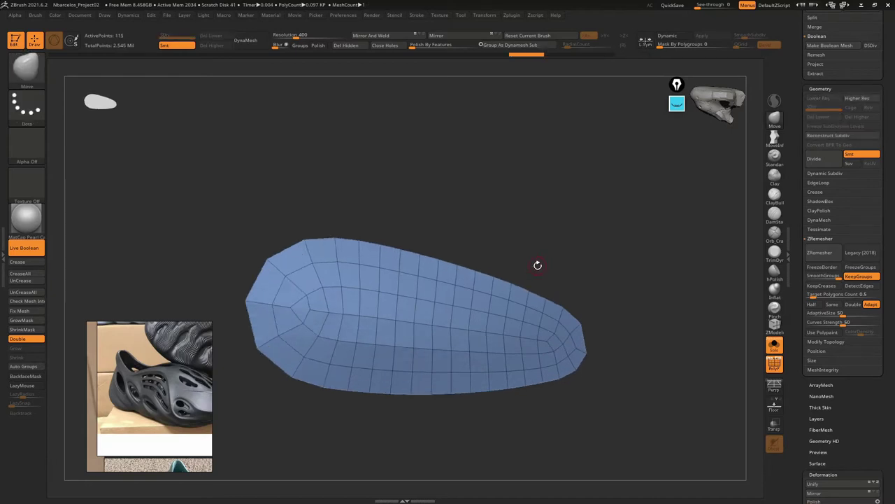
click(774, 346)
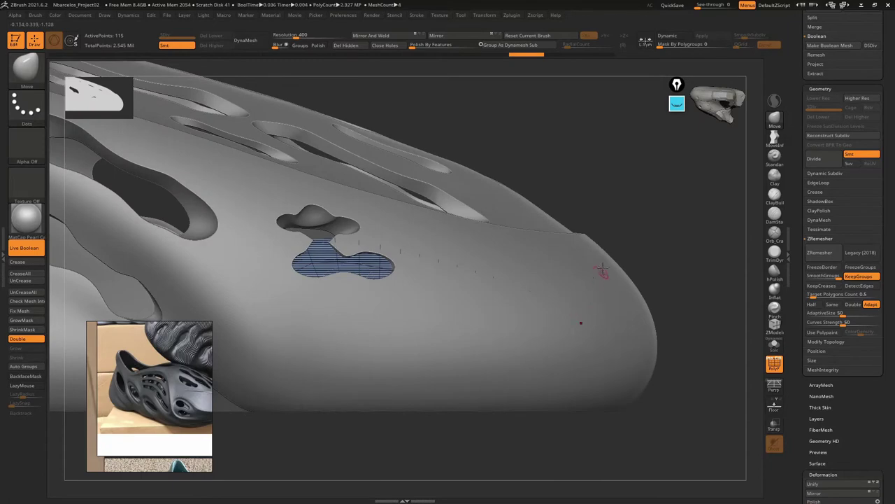
Move the PM3D_Plane3D_5 patch up one slot in the Subtool list
mouse_move(579, 323)
right_down()
mouse_move(550, 313)
mouse_move(736, 263)
right_up()
scroll(842, 222, up, 10)
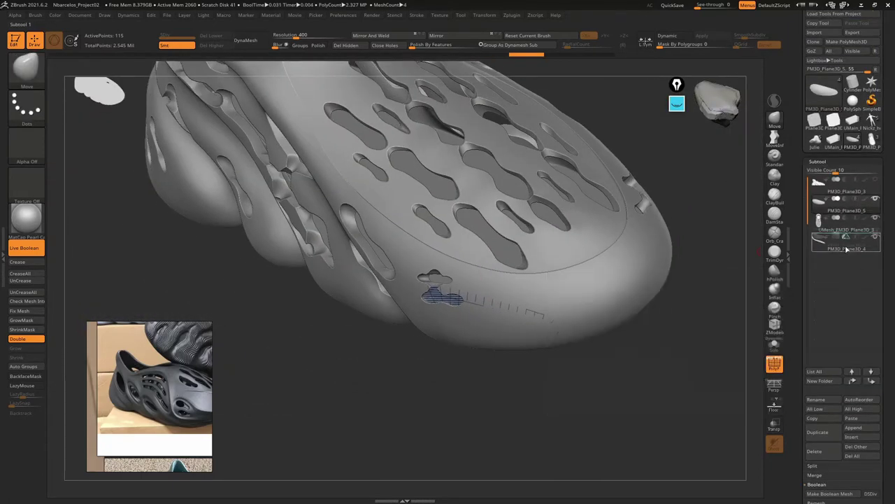
drag(841, 223, 859, 200)
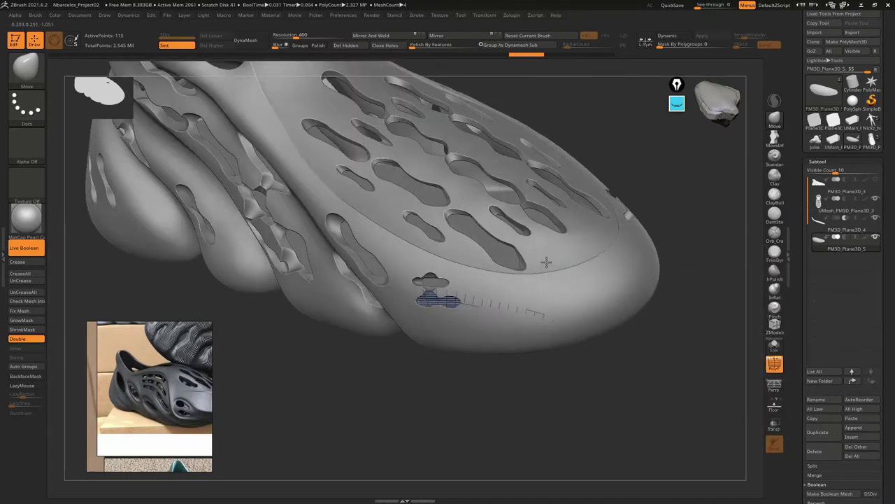
right_drag(544, 261, 550, 287)
Solo the patch, zoom in on it, and switch to the ZModeler brush
click(772, 345)
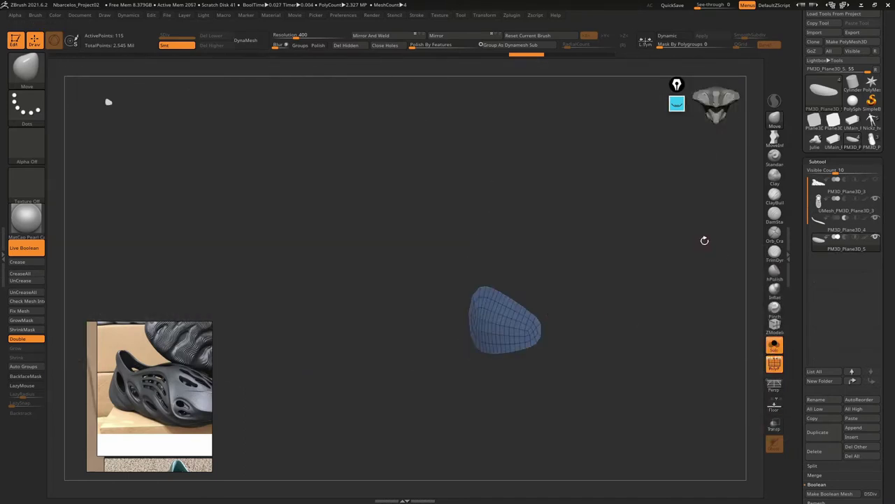
right_drag(629, 277, 802, 245)
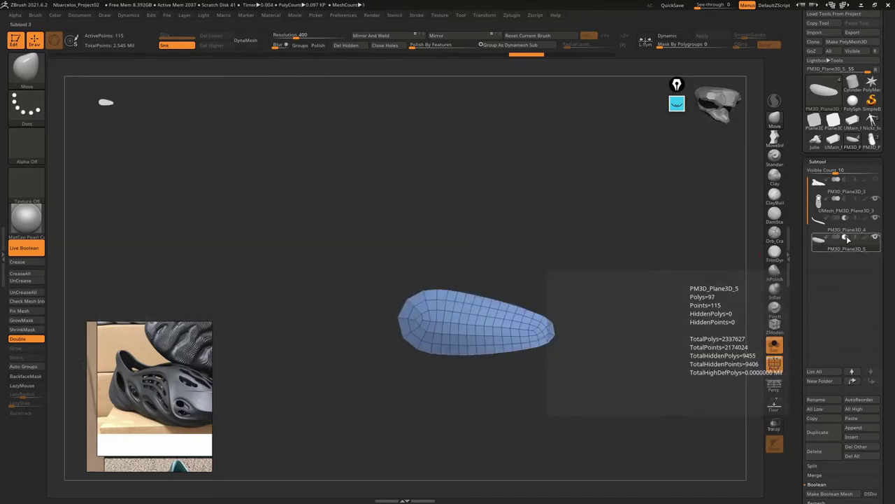
right_drag(569, 279, 758, 302)
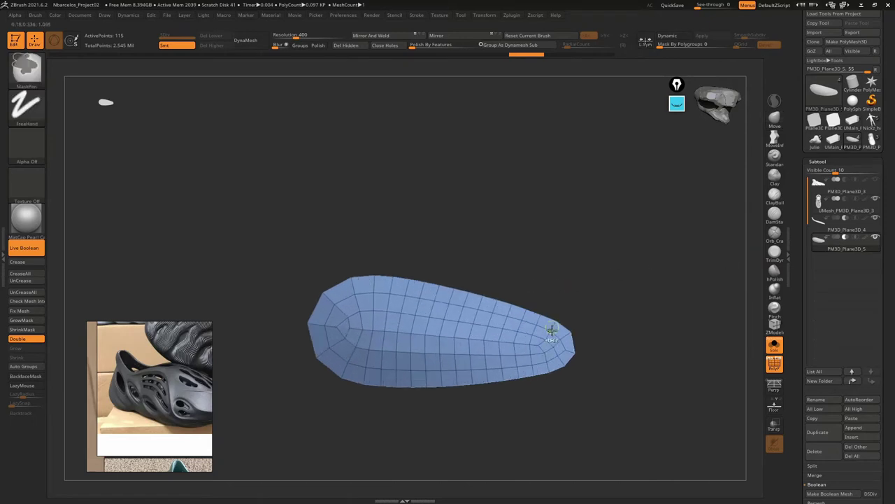
click(775, 328)
right_drag(560, 323, 498, 307)
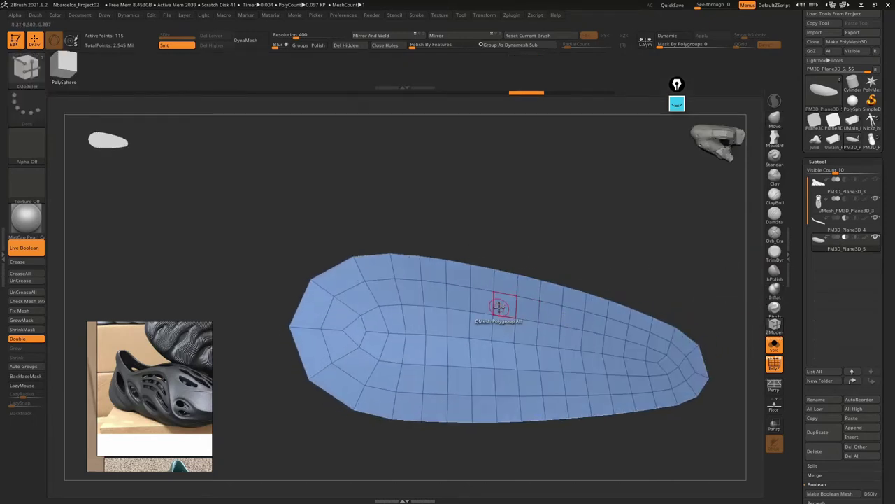
QMesh-extrude the whole patch polygroup to 230 points, then show the full shoe
drag(499, 307, 508, 304)
mouse_move(544, 291)
right_down()
mouse_move(441, 317)
mouse_move(417, 300)
mouse_move(416, 315)
right_up()
key(space)
key(space)
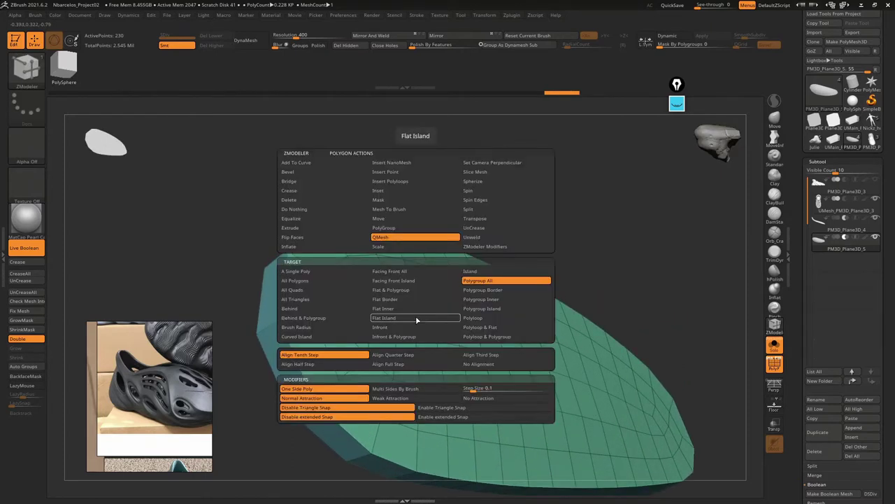
click(492, 285)
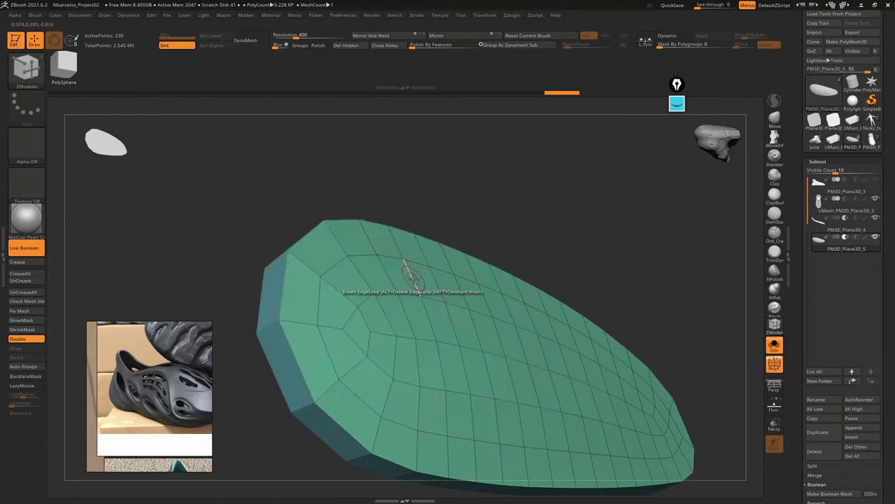
mouse_move(410, 266)
right_down()
mouse_move(416, 314)
mouse_move(406, 289)
right_up()
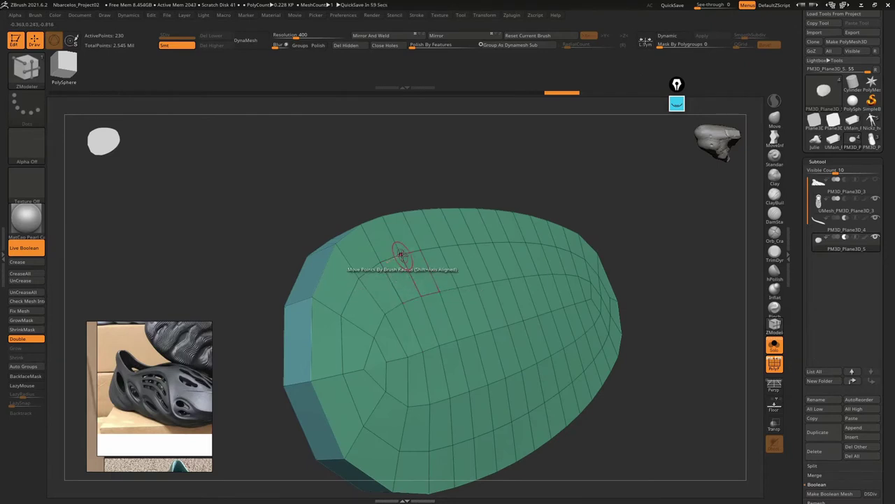
key(space)
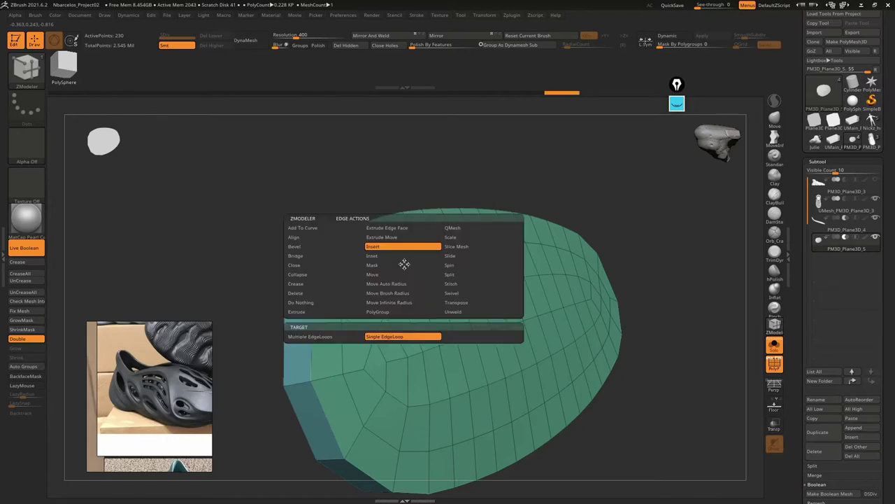
click(772, 348)
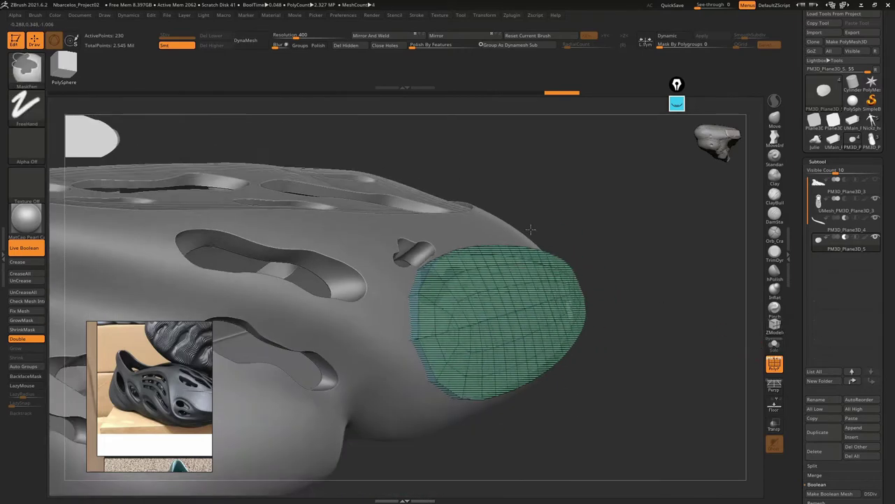
Hide PolyF and fit the patch edge into the toe opening with Transpose and Move
key(shift+f)
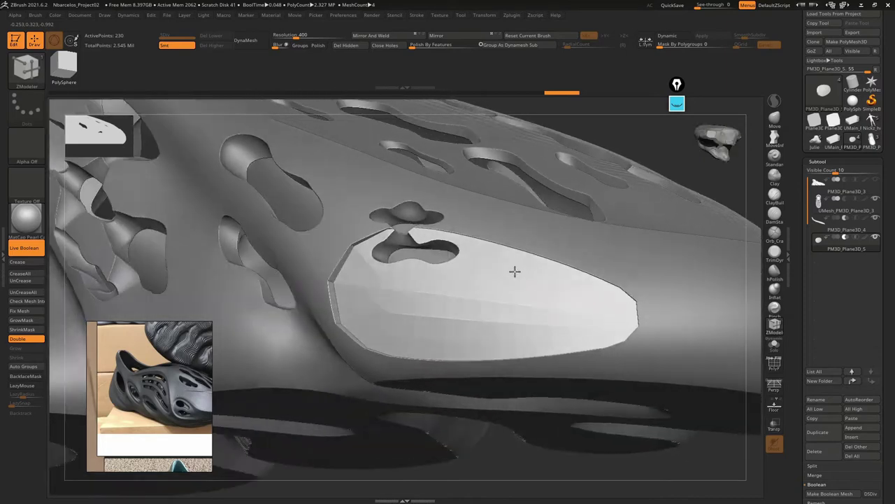
mouse_move(536, 282)
right_down()
mouse_move(477, 280)
mouse_move(473, 265)
mouse_move(708, 196)
right_up()
key(w)
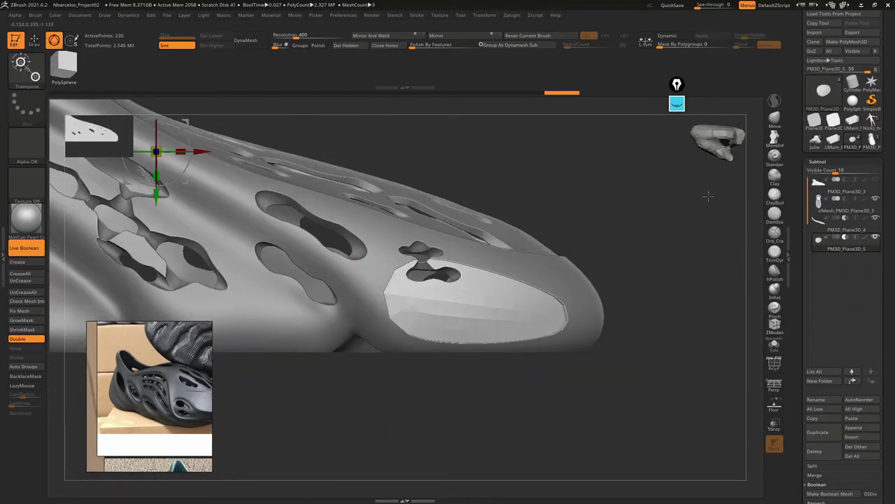
click(775, 120)
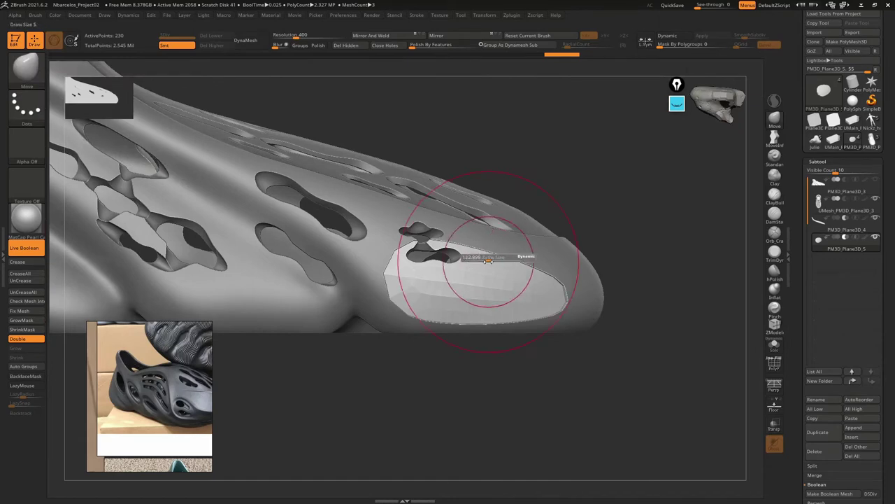
key(ctrl)
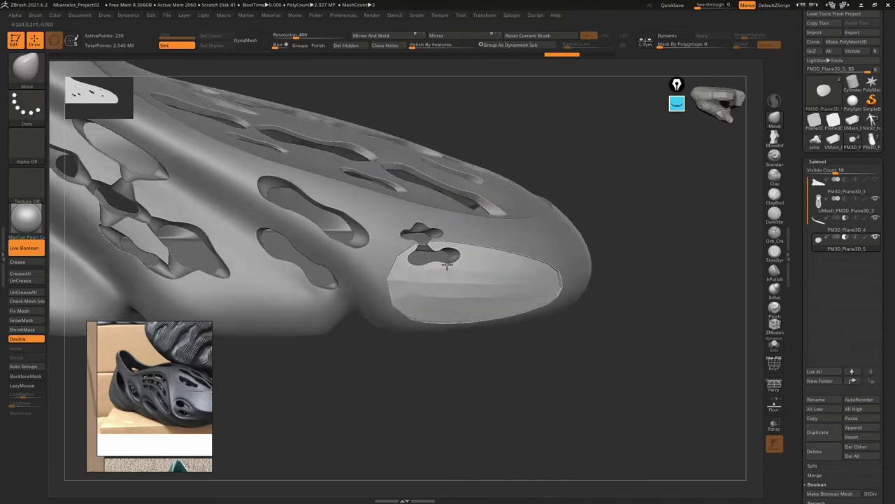
right_drag(434, 241, 437, 241)
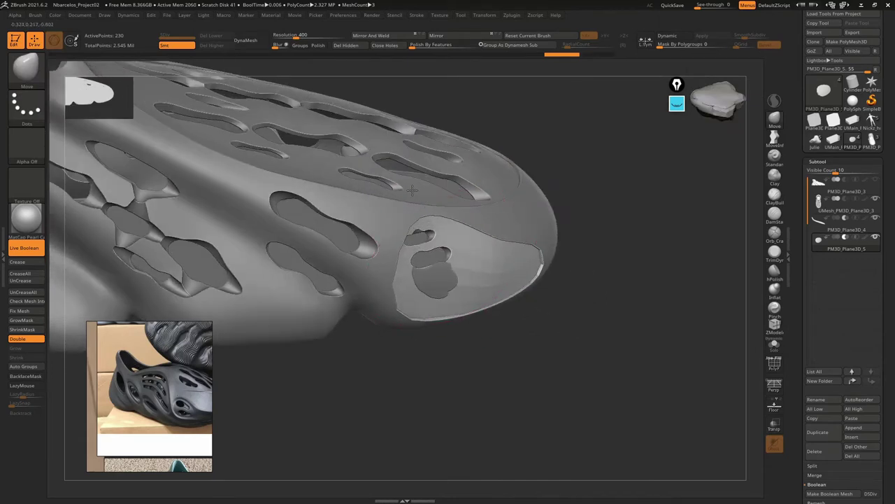
mouse_move(411, 190)
right_down()
mouse_move(370, 231)
mouse_move(400, 243)
right_up()
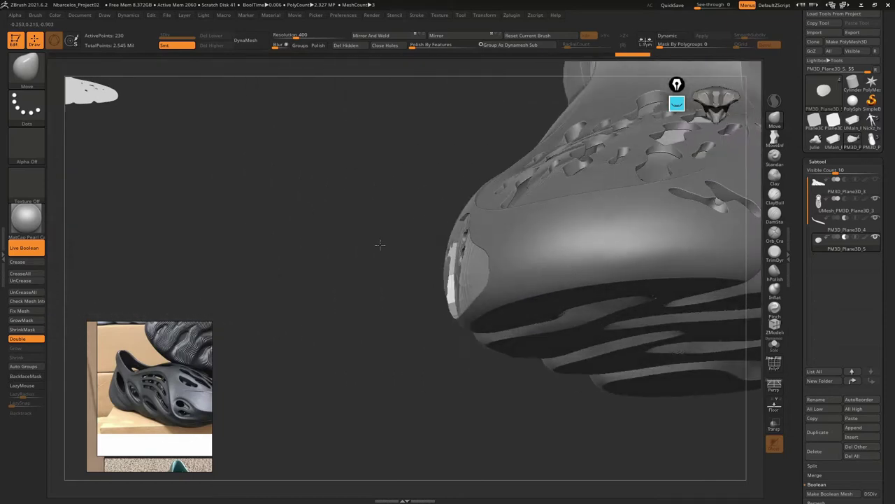
drag(454, 269, 447, 263)
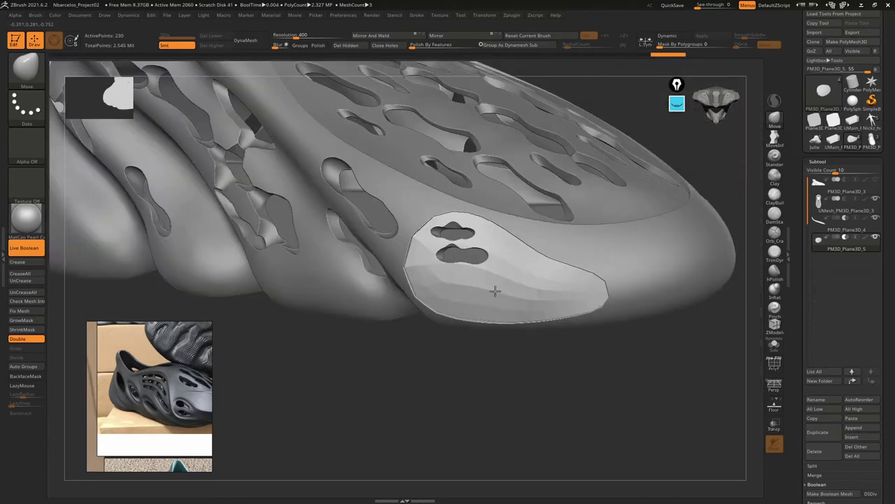
right_drag(440, 267, 563, 282)
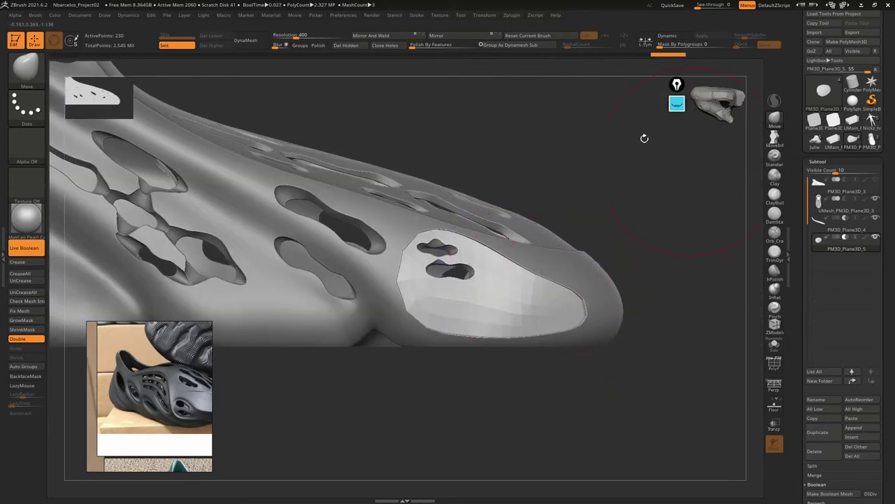
Apply Polish By Features twice to smooth the toe patch surface
click(417, 44)
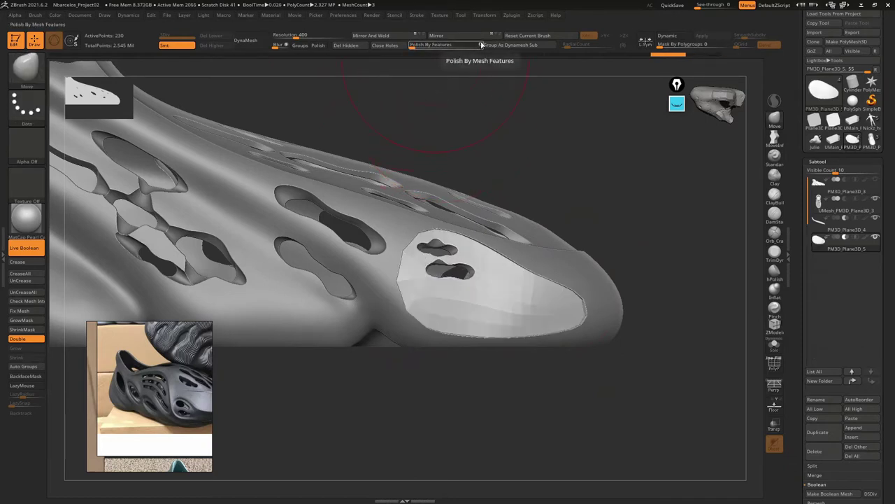
click(413, 45)
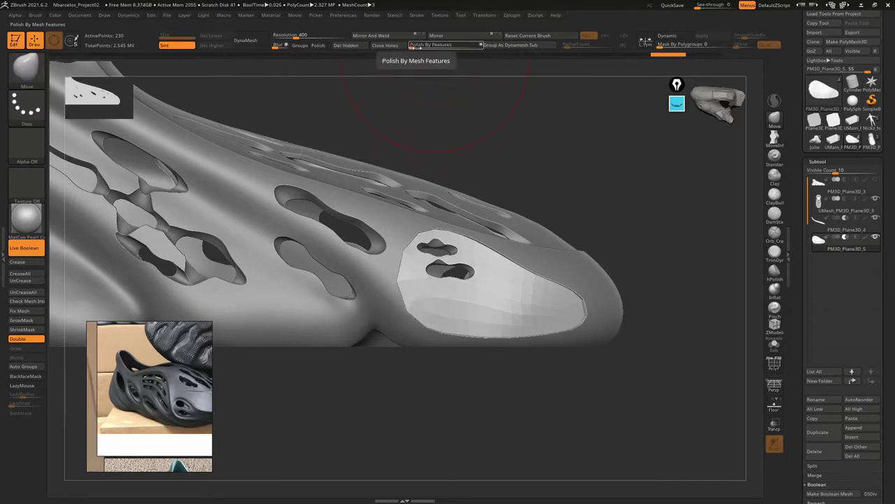
drag(419, 140, 438, 178)
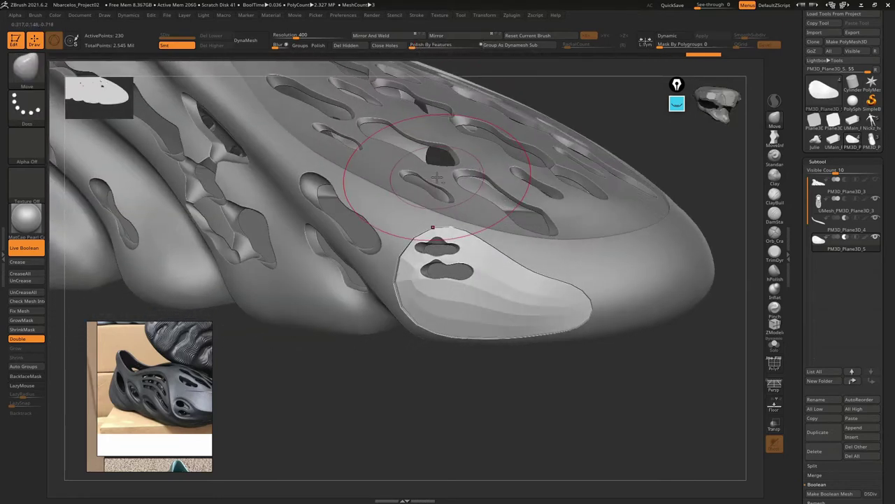
key(ctrl+d)
key(ctrl+d)
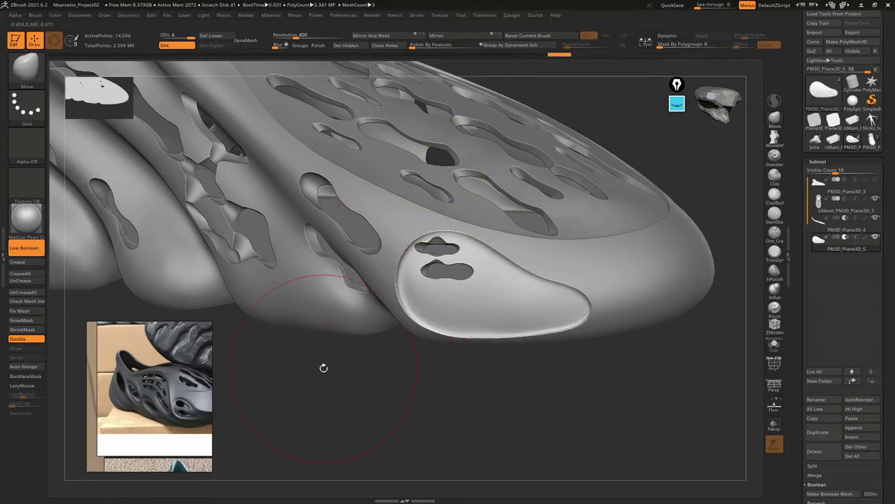
mouse_move(435, 319)
mouse_down()
mouse_move(530, 271)
mouse_move(514, 252)
mouse_move(390, 223)
mouse_move(459, 194)
mouse_move(478, 201)
mouse_move(468, 223)
mouse_up()
key(shift+f)
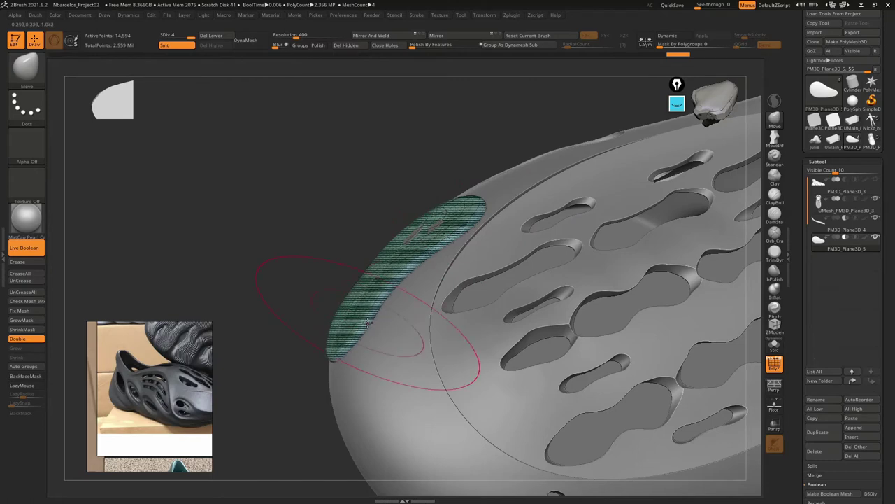
mouse_move(363, 306)
mouse_down()
mouse_move(316, 330)
mouse_move(440, 308)
mouse_move(462, 242)
mouse_move(450, 335)
mouse_move(368, 300)
mouse_move(455, 305)
mouse_move(423, 279)
mouse_up()
key(shift+f)
key(s)
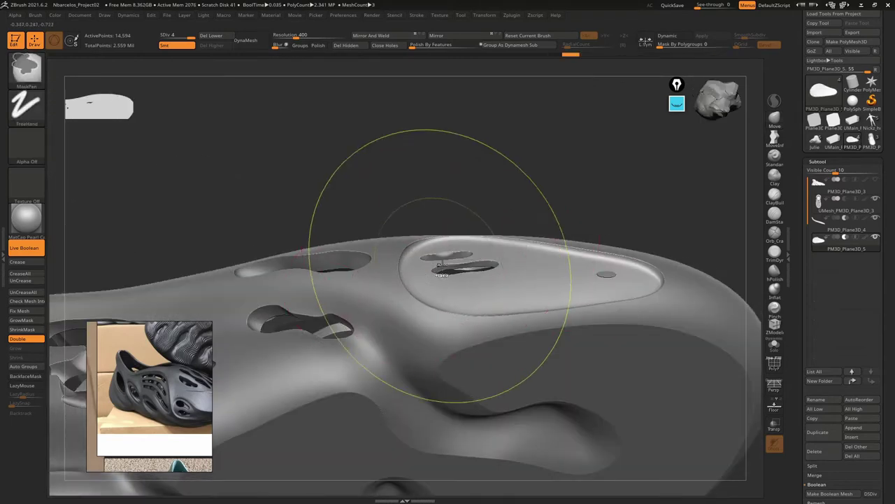
drag(440, 249, 425, 261)
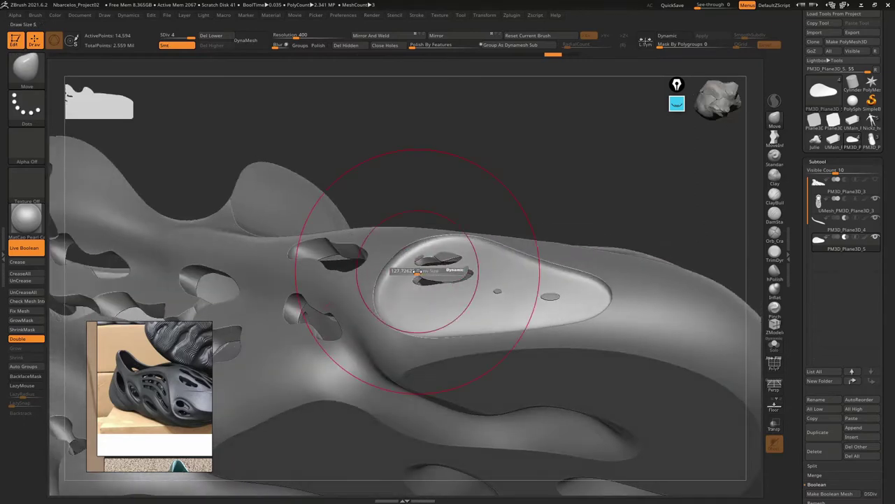
key(s)
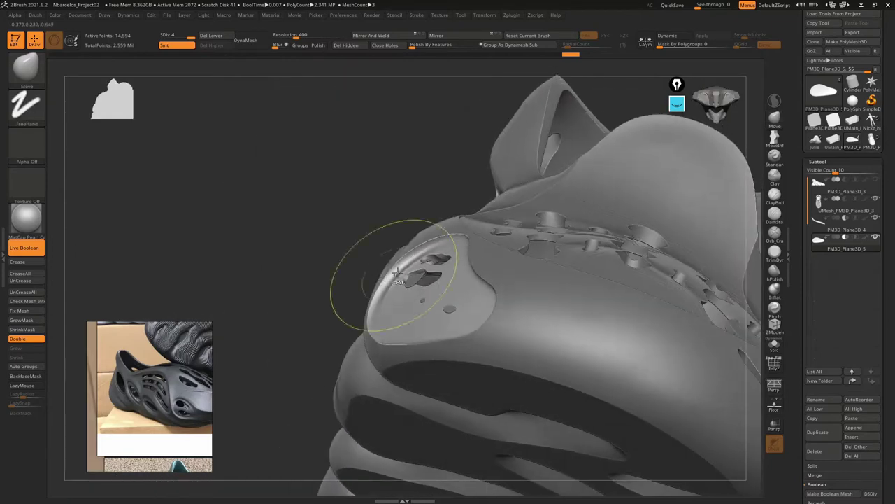
drag(397, 270, 414, 257)
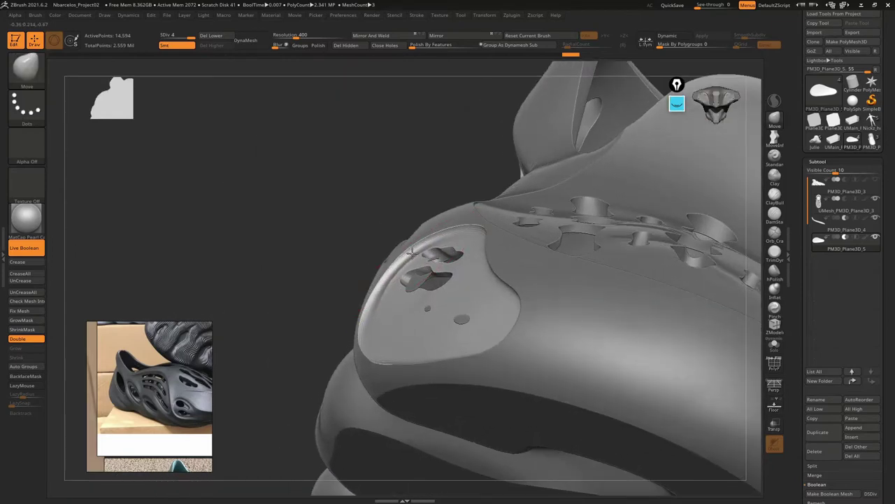
drag(411, 249, 490, 286)
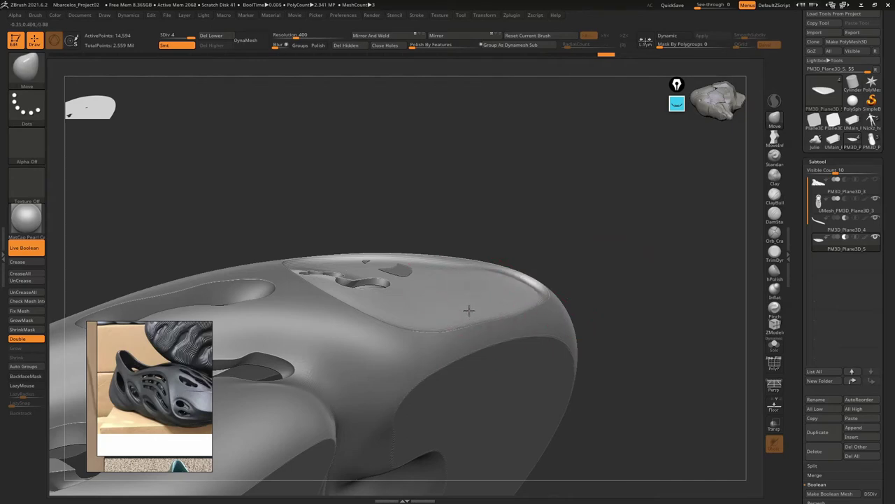
drag(469, 310, 412, 377)
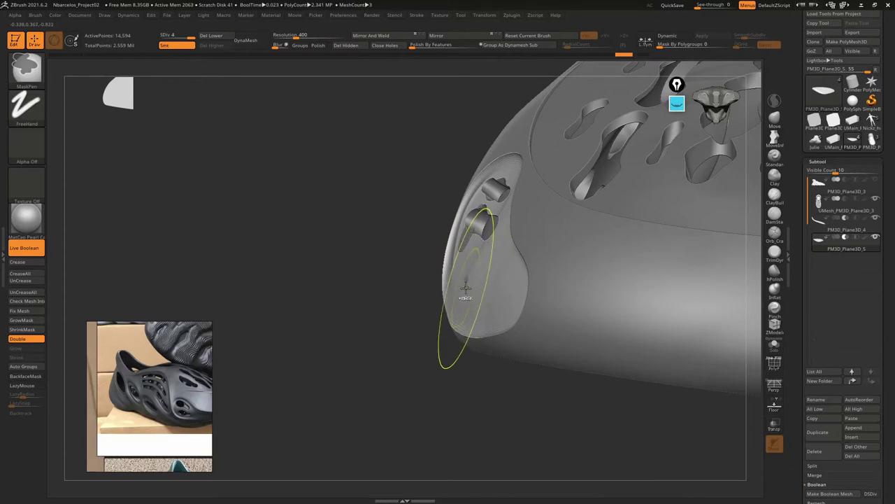
scroll(469, 284, up, 5)
mouse_move(472, 283)
right_down()
mouse_move(512, 283)
mouse_move(523, 296)
mouse_move(464, 217)
right_up()
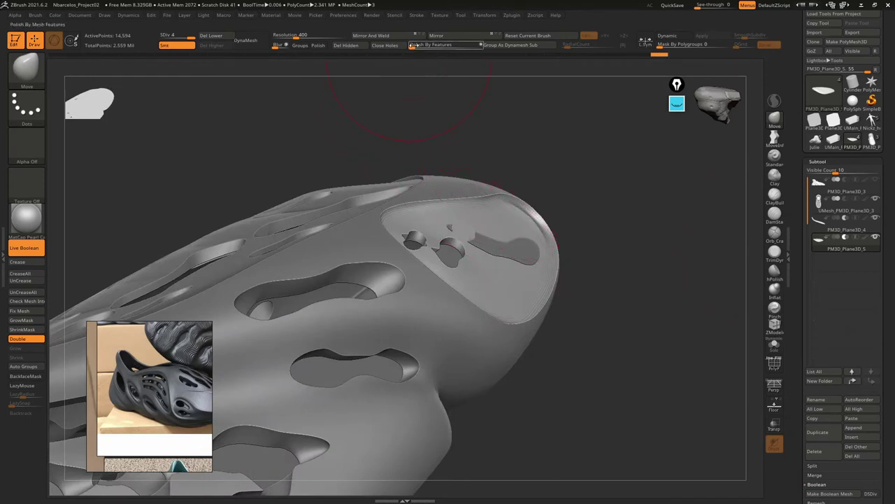
Apply Polish By Features to the holed shoe and orbit to inspect the pad opening
drag(469, 47, 467, 45)
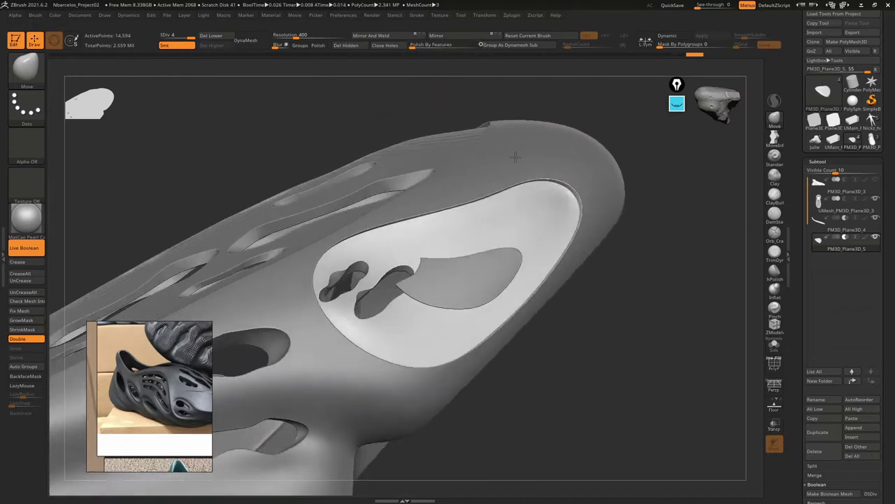
mouse_move(534, 144)
right_down()
mouse_move(494, 161)
mouse_move(527, 122)
right_up()
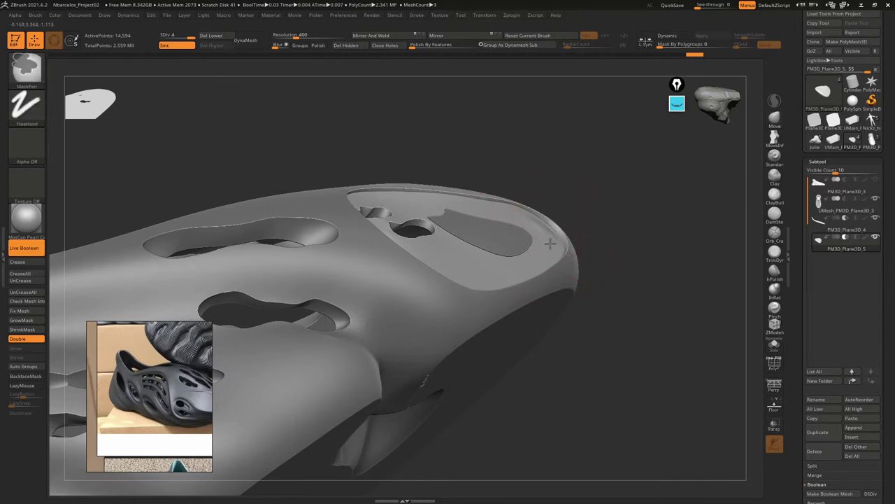
right_drag(550, 218, 551, 222)
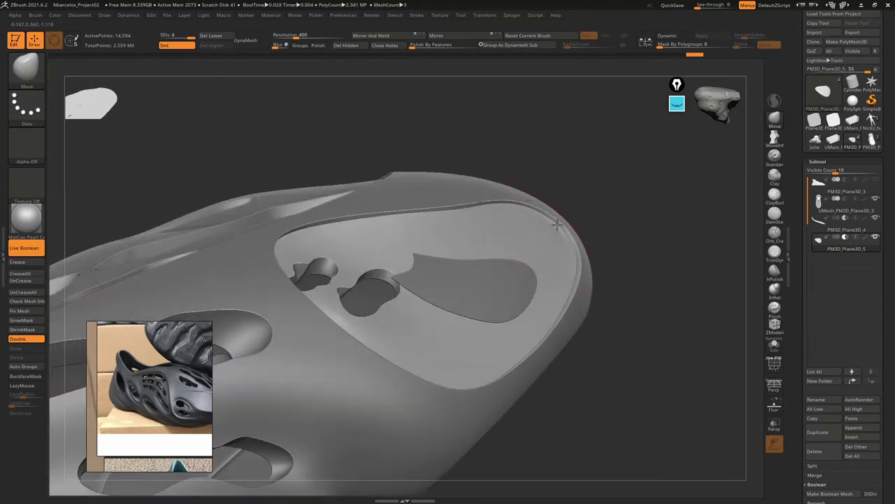
right_drag(542, 229, 379, 259)
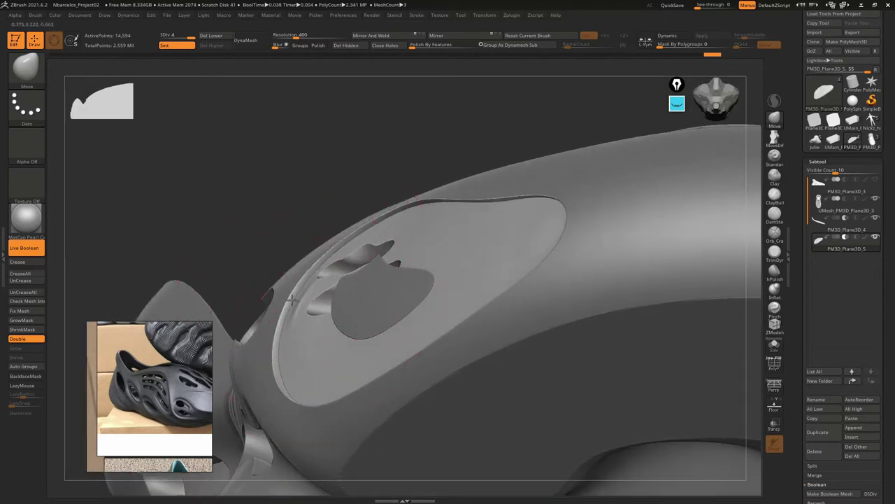
mouse_move(367, 239)
right_down()
mouse_move(304, 356)
mouse_move(315, 286)
mouse_move(400, 233)
mouse_move(425, 286)
right_up()
Smooth away the oval dent on the pad, enlarge the brush, and check the top holes
ctrl+alt+shift+click(431, 291)
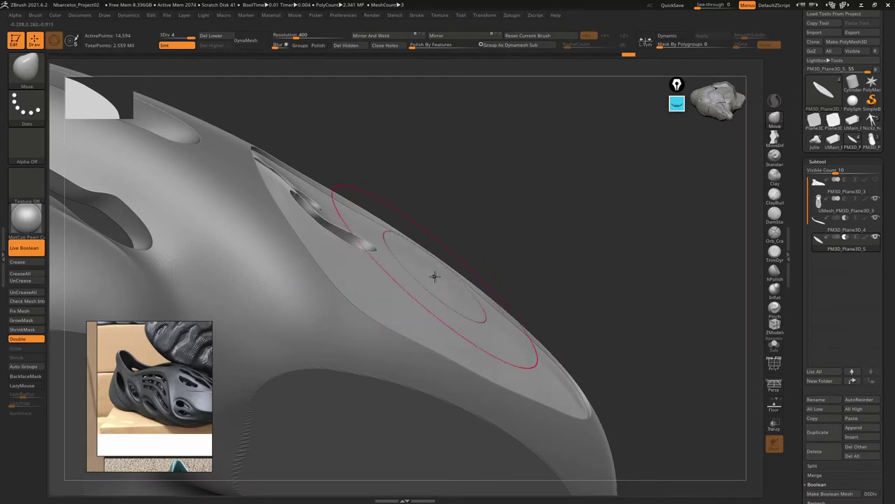
key(bracketright)
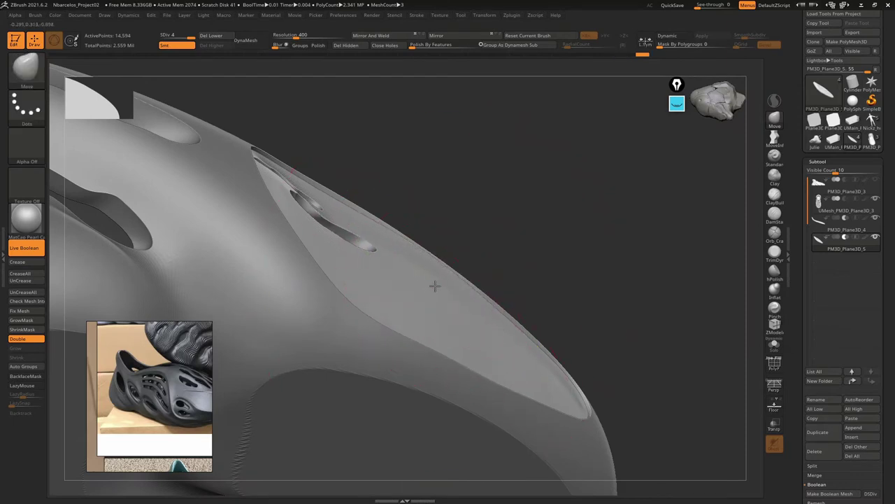
mouse_move(435, 285)
right_down()
mouse_move(421, 296)
mouse_move(378, 298)
mouse_move(372, 282)
mouse_move(413, 205)
mouse_move(484, 230)
right_up()
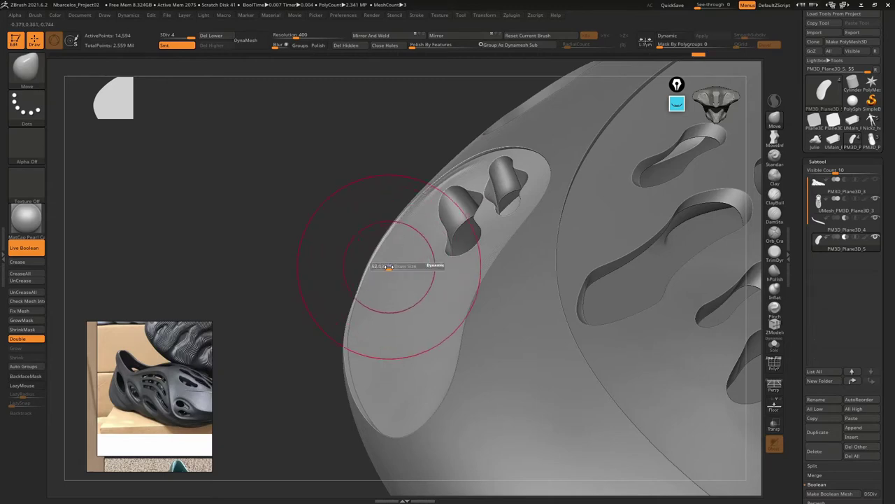
mouse_move(397, 229)
right_down()
mouse_move(436, 200)
mouse_move(441, 210)
mouse_move(470, 135)
mouse_move(472, 238)
mouse_move(486, 214)
mouse_move(486, 261)
mouse_move(502, 318)
mouse_move(552, 310)
mouse_move(536, 324)
right_up()
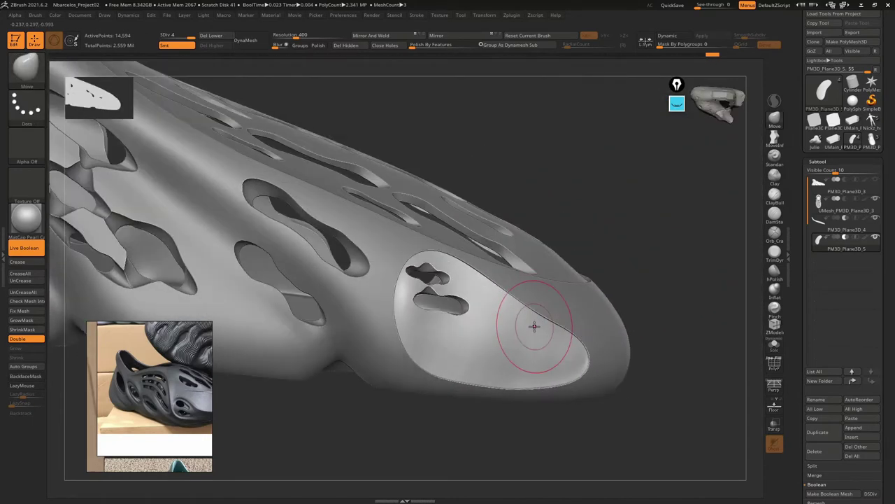
Solo the insole, check its wireframe, and set SDiv to 6 (233,474 points)
click(775, 345)
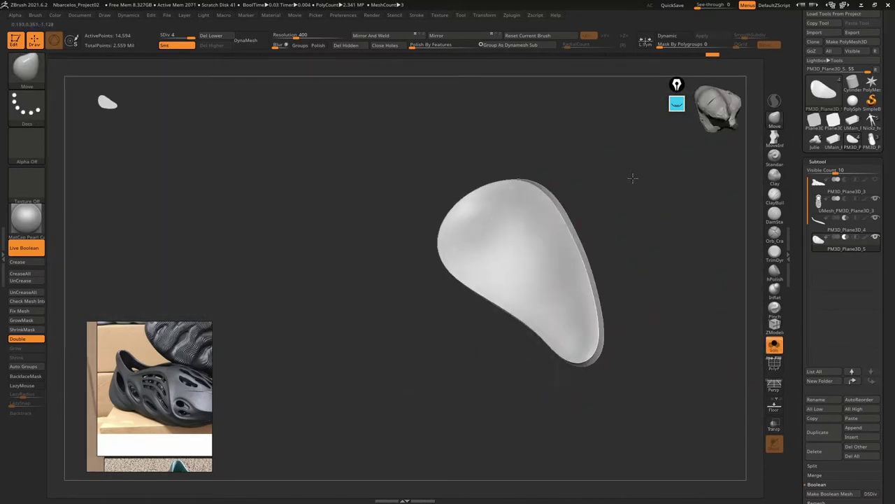
mouse_move(632, 176)
right_down()
mouse_move(587, 302)
mouse_move(315, 240)
mouse_move(504, 226)
mouse_move(472, 262)
mouse_move(432, 284)
mouse_move(436, 247)
mouse_move(422, 310)
mouse_move(479, 248)
right_up()
key(shift+f)
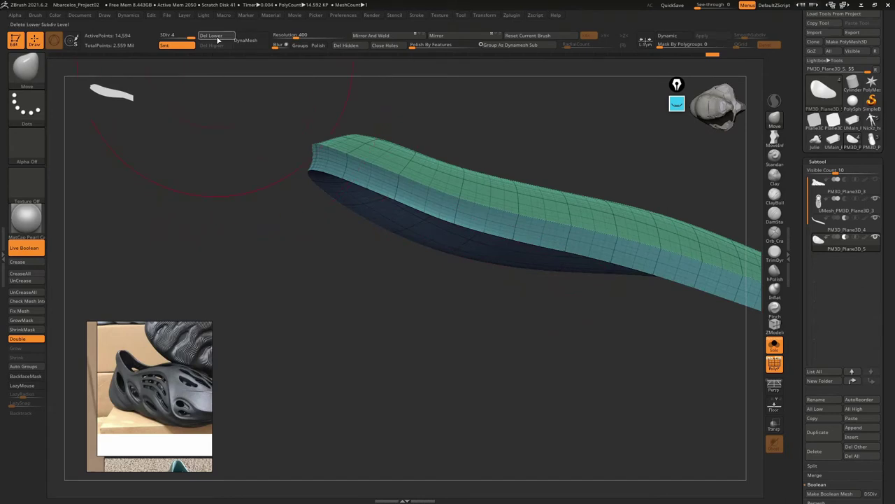
key(shift+f)
mouse_move(315, 210)
right_down()
mouse_move(364, 256)
mouse_move(382, 222)
mouse_move(314, 194)
right_up()
key(ctrl)
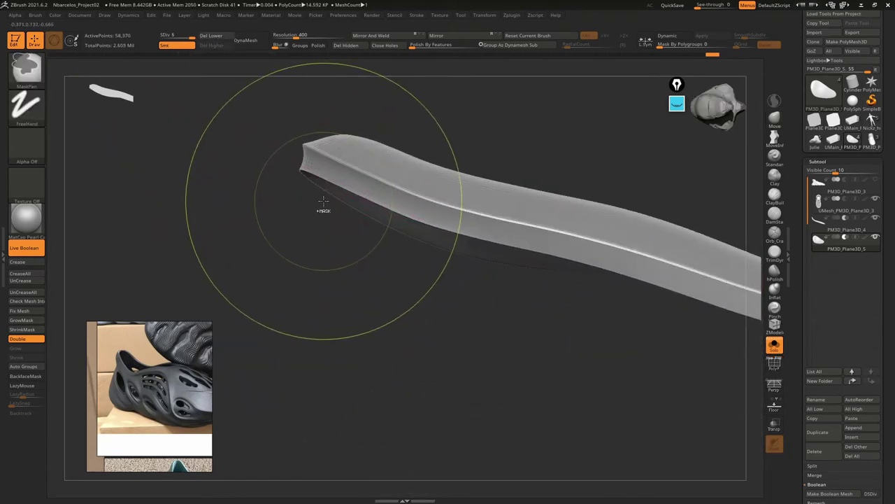
mouse_move(365, 215)
right_down()
mouse_move(350, 259)
mouse_move(334, 274)
mouse_move(375, 192)
mouse_move(417, 199)
mouse_move(412, 250)
mouse_move(230, 91)
right_up()
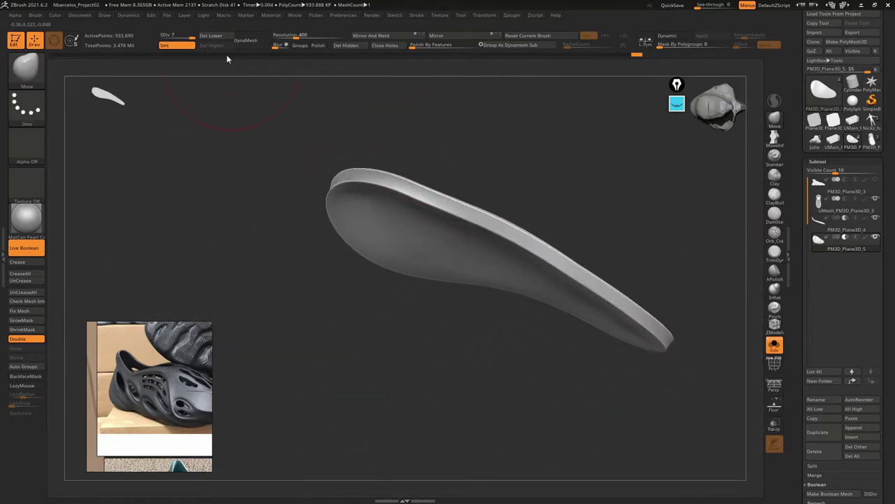
click(184, 38)
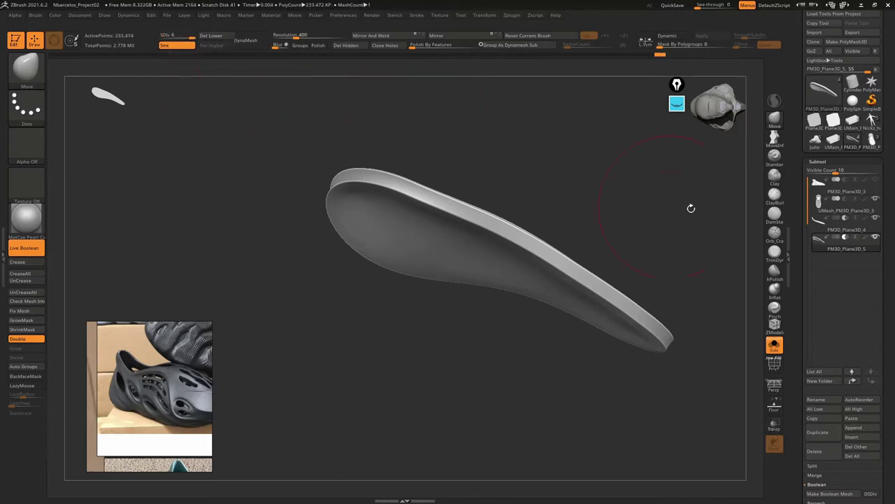
scroll(877, 156, down, 10)
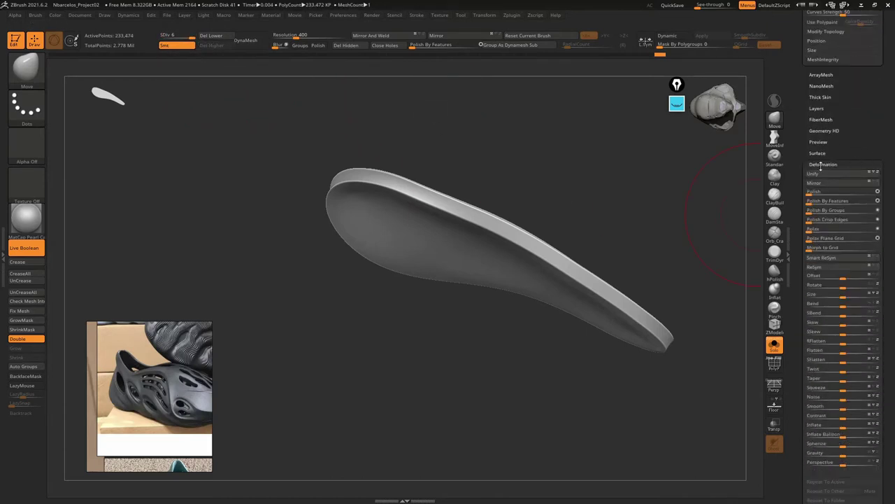
Apply Deformation Smooth at 100 to the insole, then reapply it three more times
drag(836, 406, 880, 407)
scroll(894, 419, down, 5)
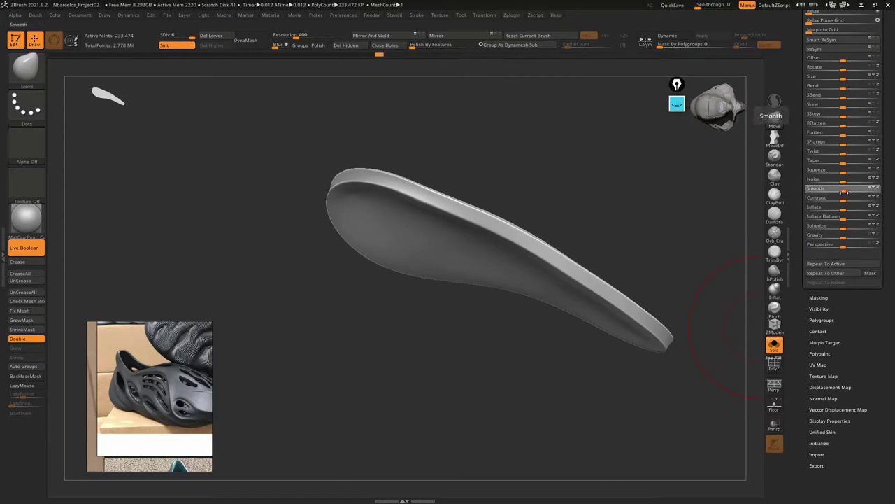
drag(878, 191, 874, 187)
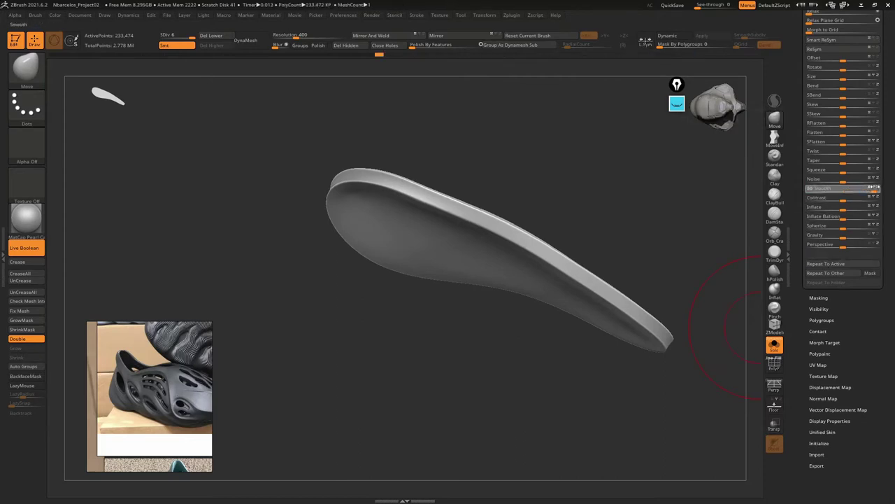
click(850, 267)
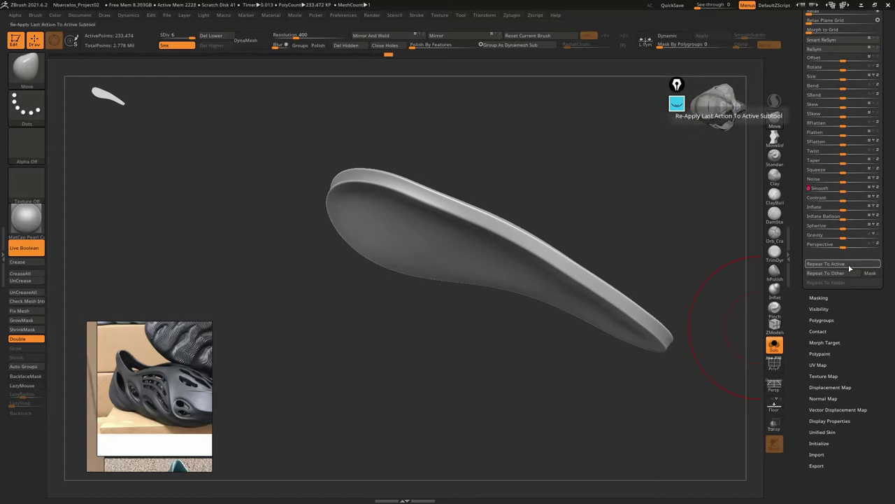
mouse_move(743, 263)
mouse_down()
mouse_move(616, 250)
mouse_move(590, 293)
mouse_move(614, 315)
mouse_move(364, 147)
mouse_up()
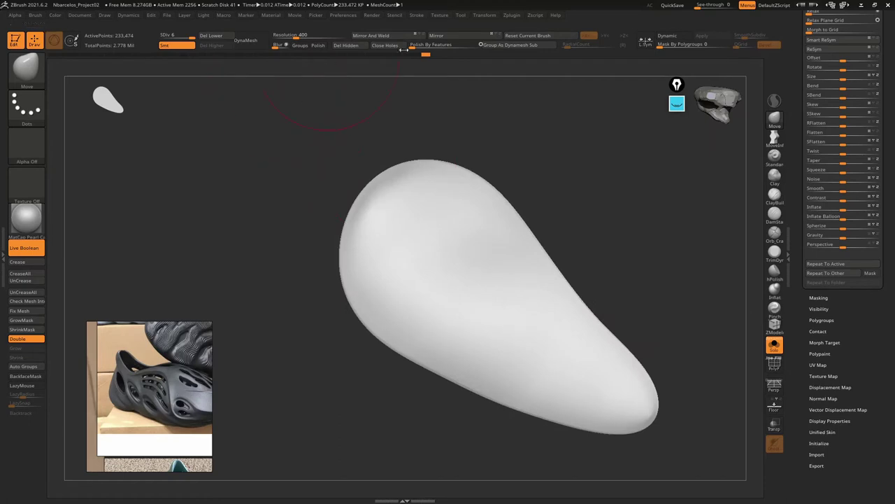
mouse_move(483, 105)
mouse_down()
mouse_move(484, 133)
mouse_move(493, 95)
mouse_move(455, 175)
mouse_move(503, 266)
mouse_up()
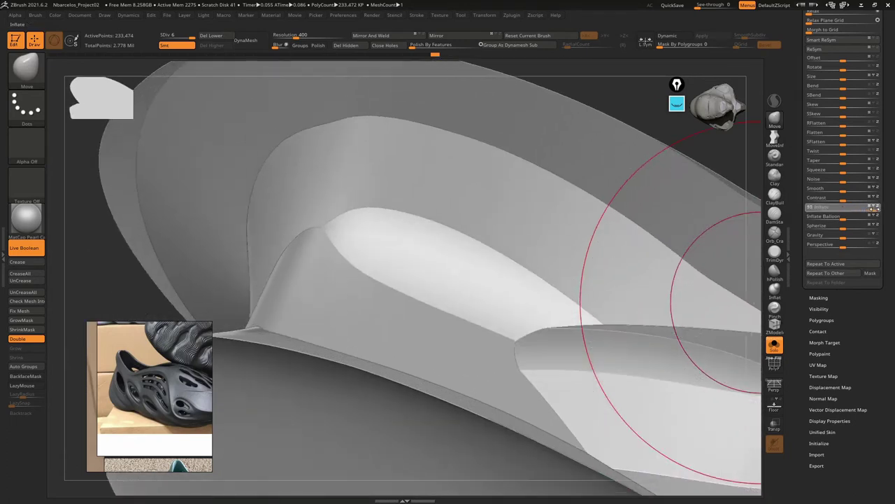
drag(844, 209, 864, 188)
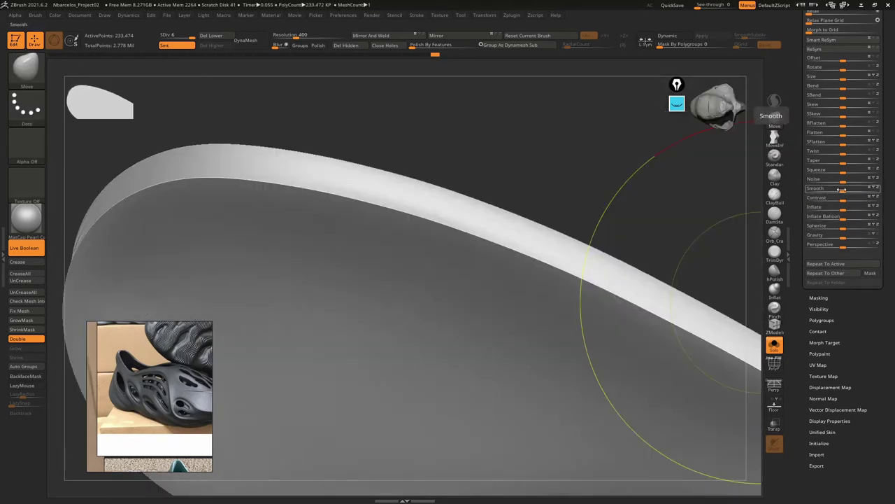
click(825, 265)
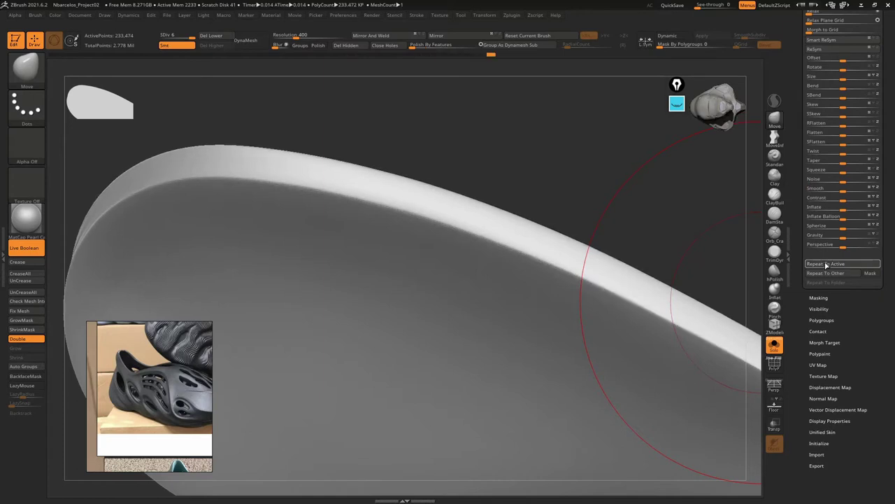
mouse_move(699, 259)
mouse_down()
mouse_move(468, 234)
mouse_move(450, 254)
mouse_move(466, 236)
mouse_up()
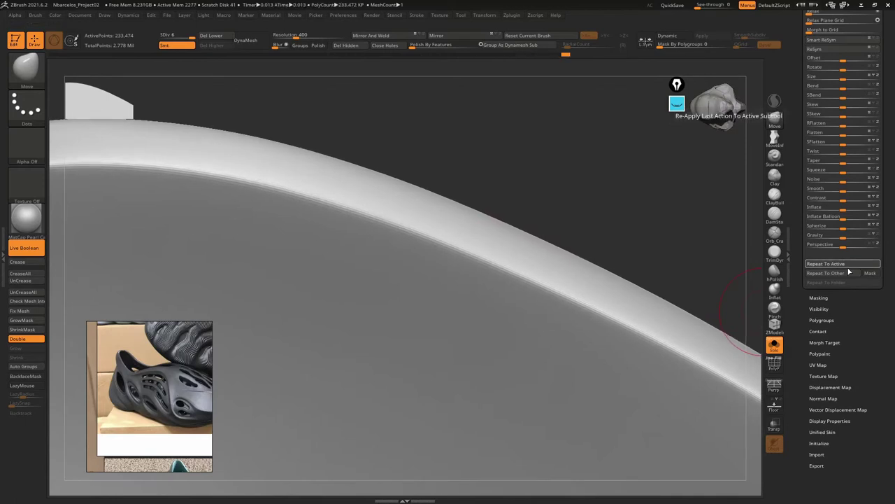
mouse_move(749, 266)
mouse_down()
mouse_move(488, 210)
mouse_move(449, 248)
mouse_up()
click(851, 268)
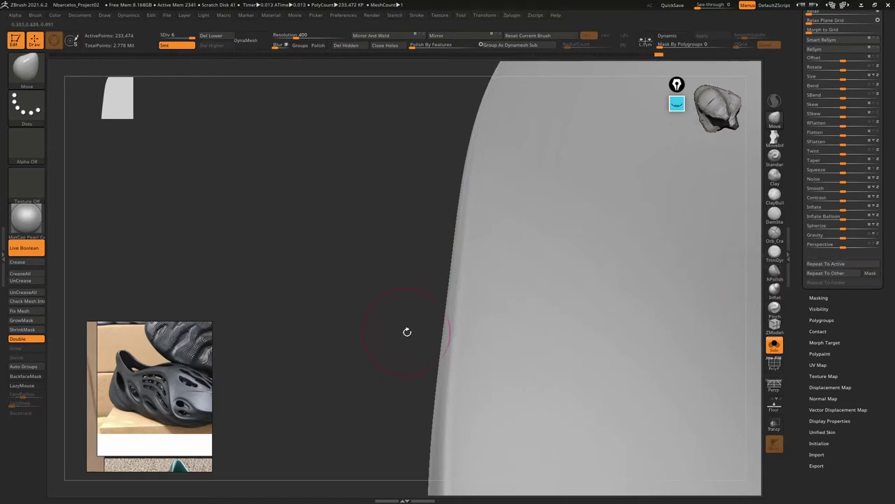
mouse_move(408, 332)
mouse_down()
mouse_move(415, 306)
mouse_move(733, 338)
mouse_up()
click(775, 352)
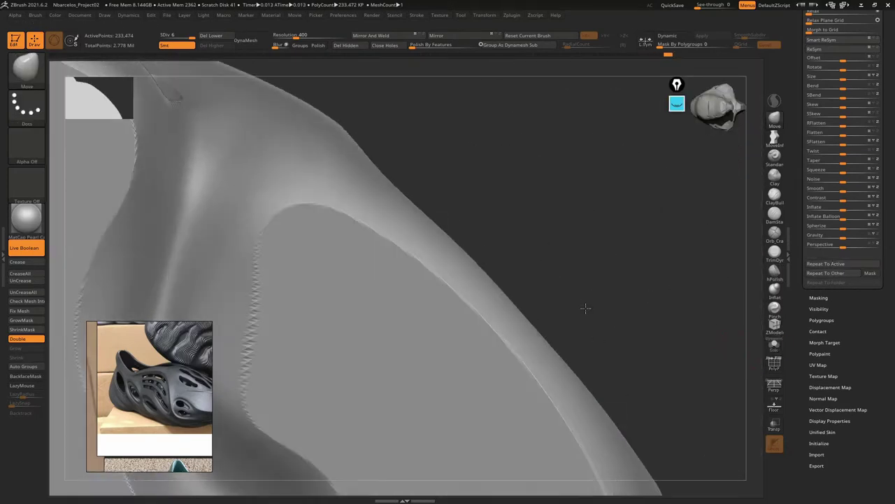
mouse_move(586, 310)
mouse_down()
mouse_move(508, 326)
mouse_move(480, 226)
mouse_move(466, 210)
mouse_move(455, 220)
mouse_move(468, 243)
mouse_up()
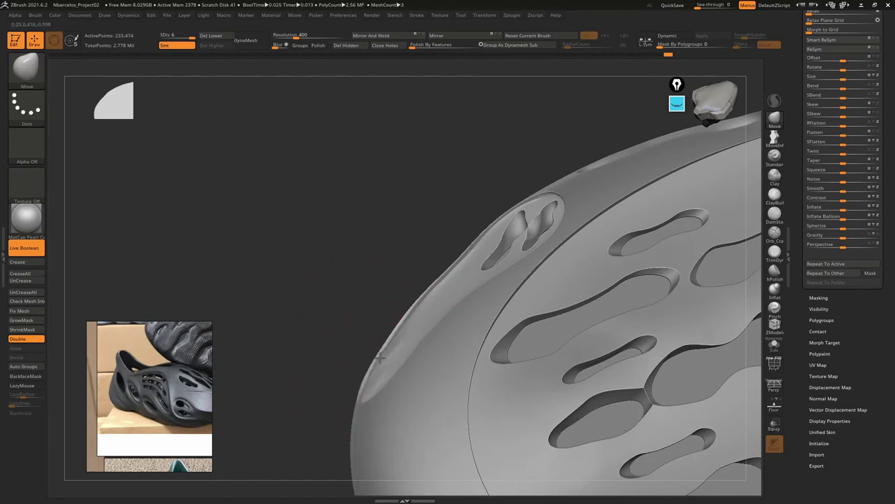
mouse_move(379, 357)
mouse_down()
mouse_move(380, 452)
mouse_move(414, 406)
mouse_move(381, 300)
mouse_move(379, 260)
mouse_move(366, 315)
mouse_move(310, 270)
mouse_move(267, 279)
mouse_move(324, 256)
mouse_up()
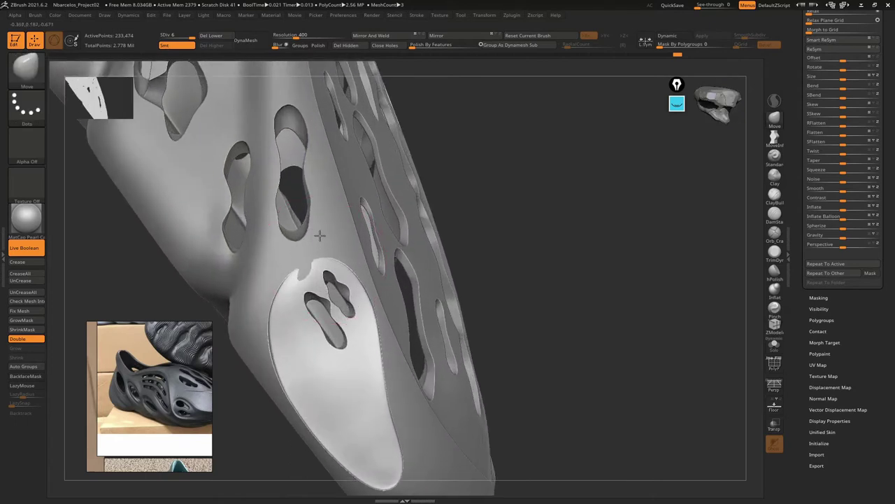
drag(319, 235, 398, 256)
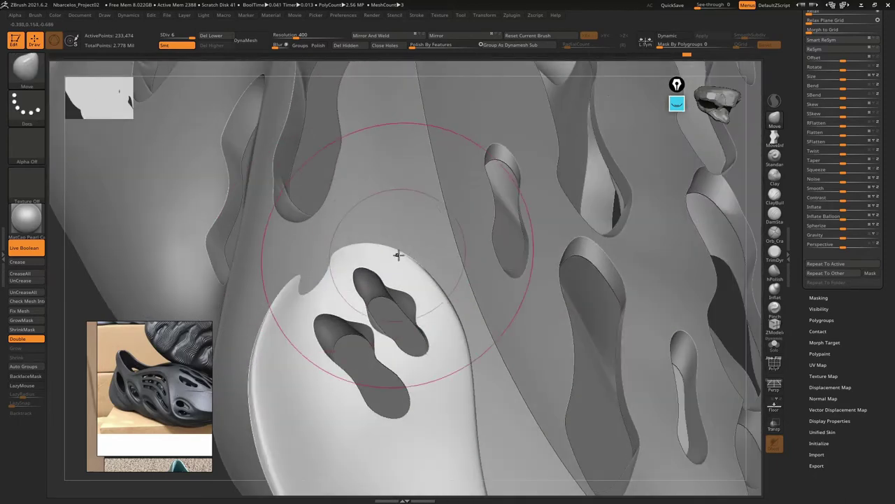
mouse_move(302, 314)
mouse_down()
mouse_move(312, 232)
mouse_move(328, 221)
mouse_up()
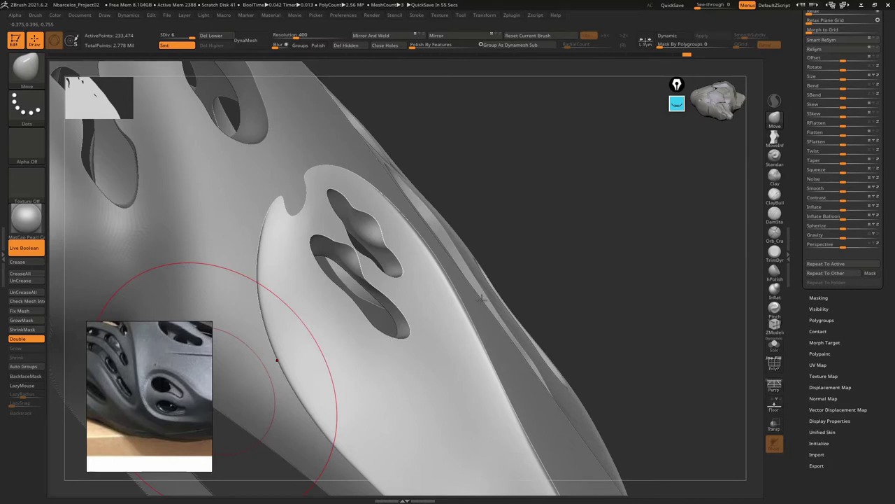
mouse_move(277, 360)
right_down()
mouse_move(552, 228)
mouse_move(536, 242)
mouse_move(492, 168)
mouse_move(482, 358)
right_up()
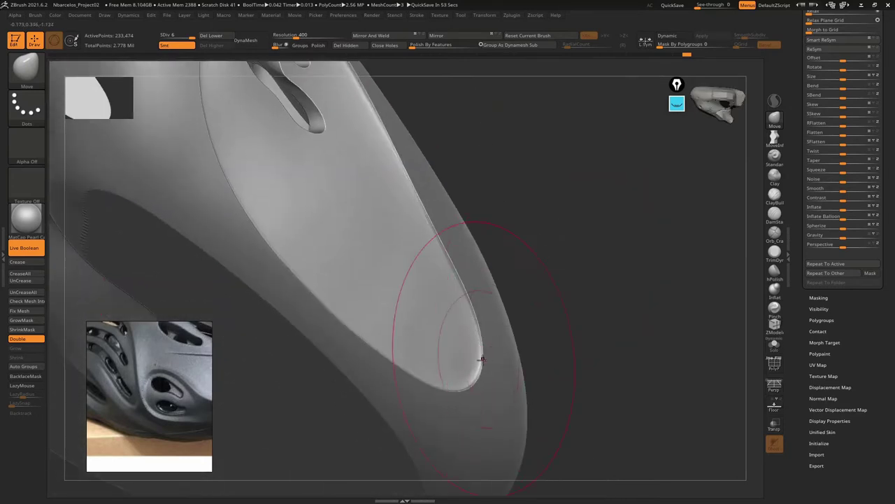
Inspect the insert's holes from several angles, enlarge the brush, and Solo the oval insert
mouse_move(491, 396)
right_down()
mouse_move(432, 374)
mouse_move(449, 365)
mouse_move(430, 310)
mouse_move(476, 270)
mouse_move(391, 289)
mouse_move(493, 319)
mouse_move(460, 280)
mouse_move(500, 194)
mouse_move(514, 222)
mouse_move(489, 200)
mouse_move(515, 242)
mouse_move(509, 210)
mouse_move(511, 233)
mouse_move(520, 230)
mouse_move(489, 205)
right_up()
key(s)
key(s)
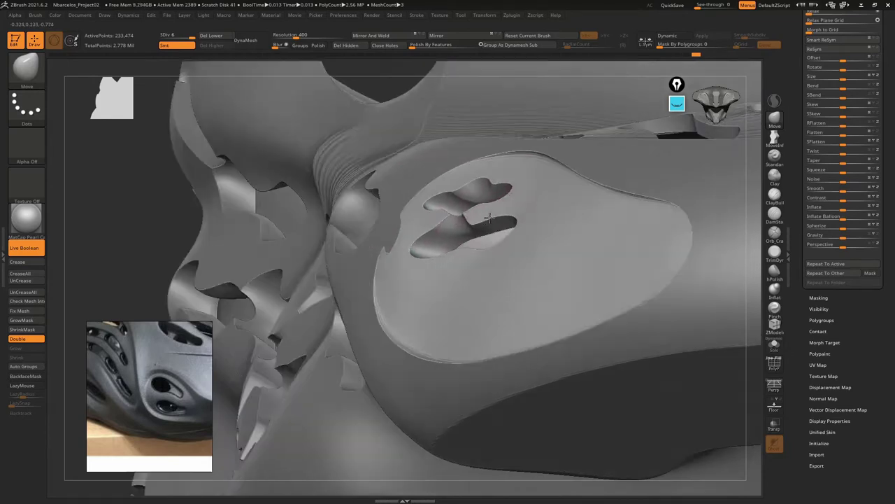
mouse_move(466, 209)
right_down()
mouse_move(532, 247)
mouse_move(454, 214)
right_up()
key(shift)
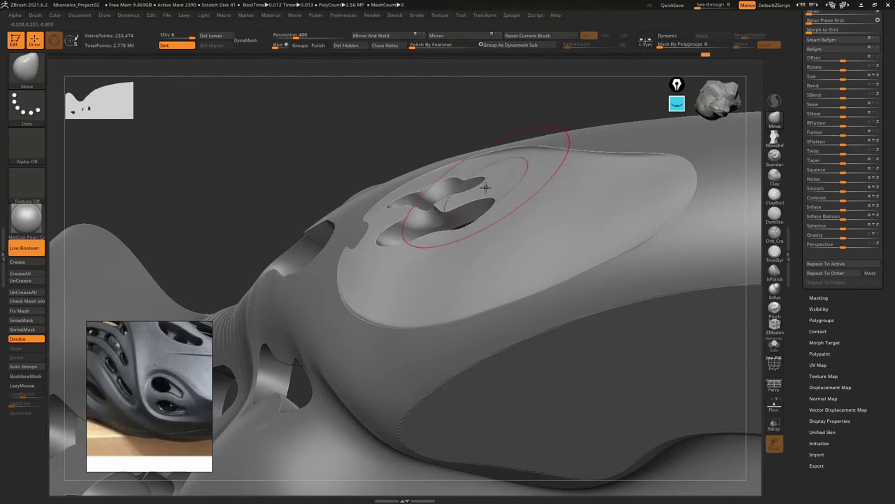
mouse_move(485, 187)
right_down()
mouse_move(503, 234)
mouse_move(525, 238)
right_up()
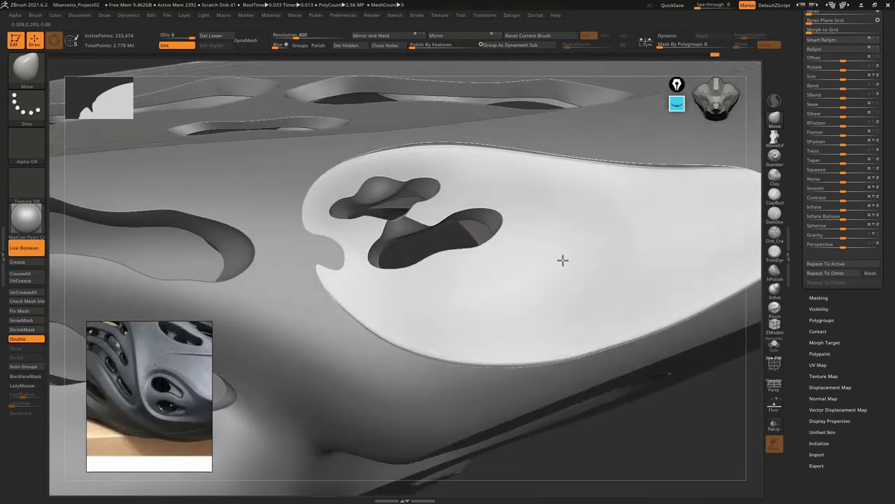
mouse_move(523, 228)
right_down()
mouse_move(549, 196)
mouse_move(513, 280)
mouse_move(543, 267)
mouse_move(525, 264)
mouse_move(590, 244)
mouse_move(530, 252)
mouse_move(511, 234)
mouse_move(596, 242)
mouse_move(606, 230)
mouse_move(575, 239)
mouse_move(588, 260)
mouse_move(576, 261)
mouse_move(614, 117)
mouse_move(532, 232)
right_up()
click(769, 350)
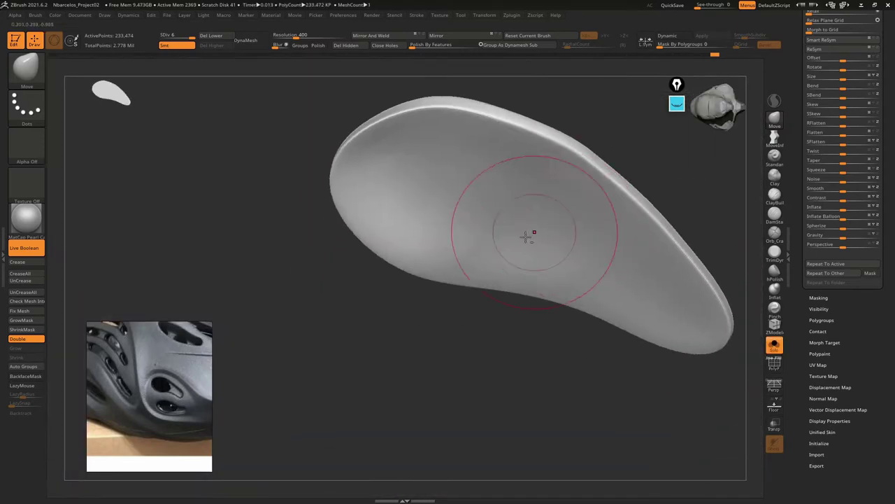
Select the Smooth Stronger brush at a smaller size and smooth the insert's rounded end
key(b)
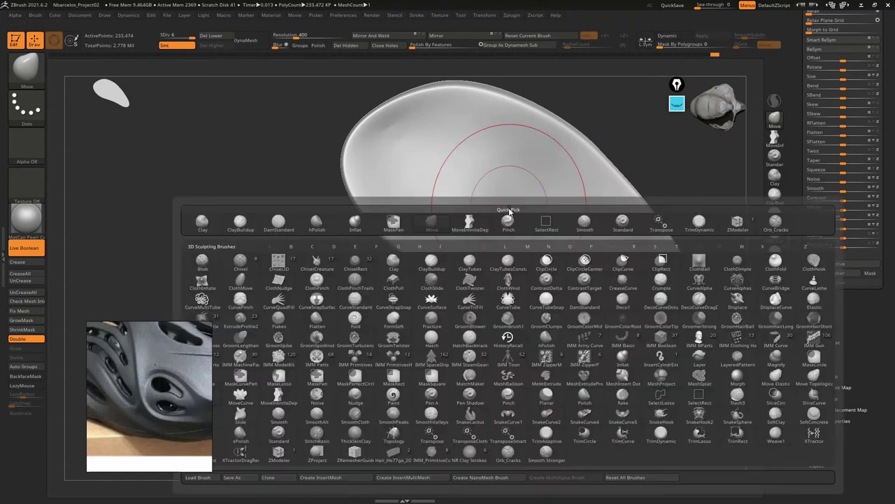
click(553, 465)
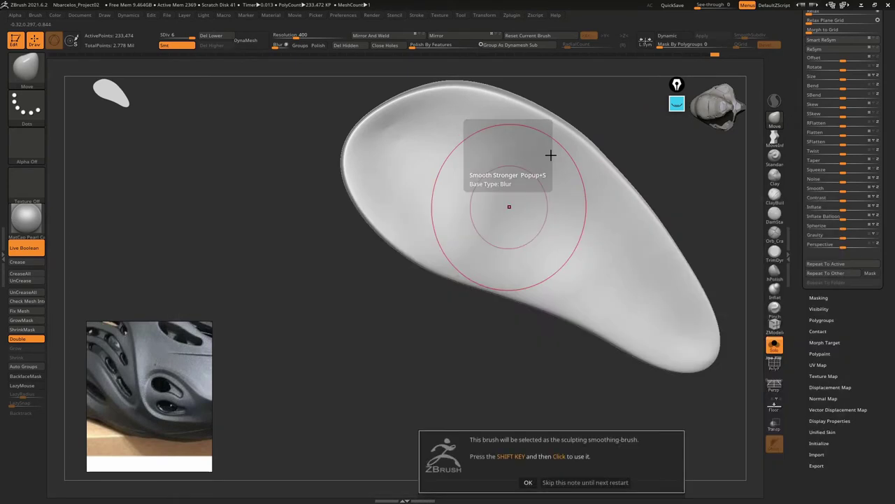
click(580, 482)
mouse_move(604, 314)
right_down()
mouse_move(507, 254)
mouse_move(489, 254)
mouse_move(526, 264)
right_up()
key(bracketleft)
key(bracketleft)
key(bracketleft)
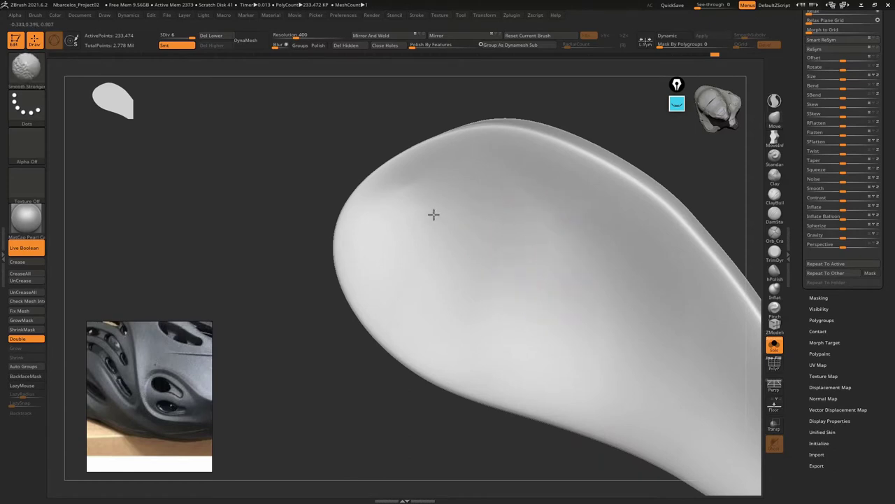
right_drag(458, 202, 447, 238)
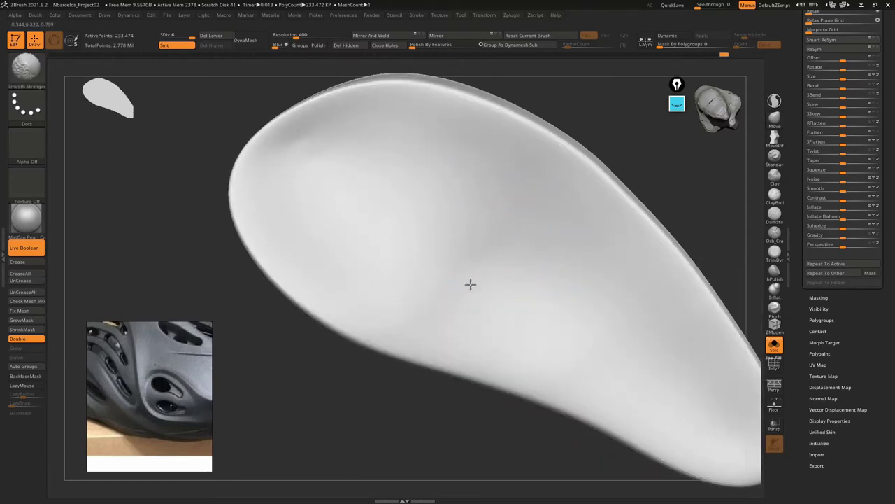
right_drag(573, 336, 494, 286)
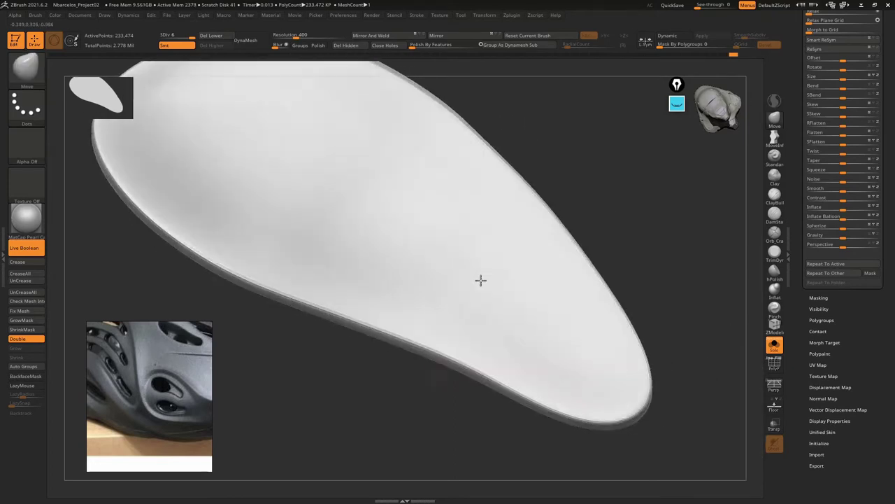
key(shift)
right_drag(301, 130, 436, 247)
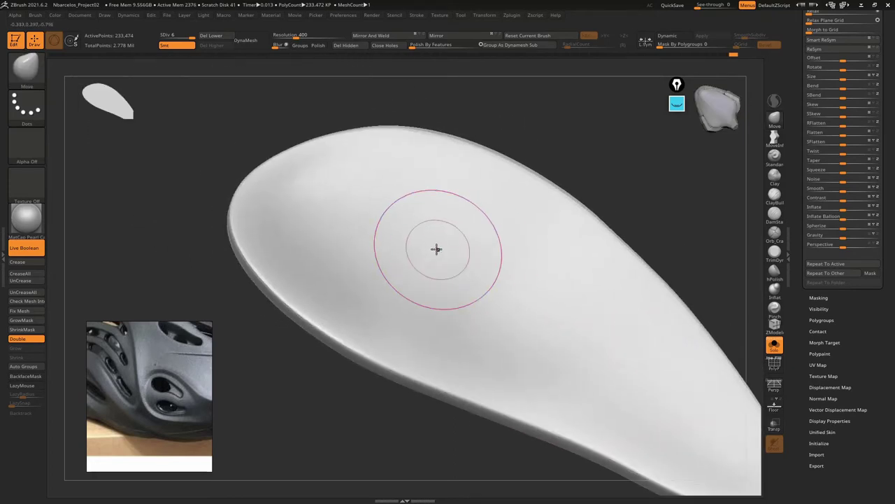
mouse_move(321, 212)
right_down()
mouse_move(354, 262)
mouse_move(363, 214)
right_up()
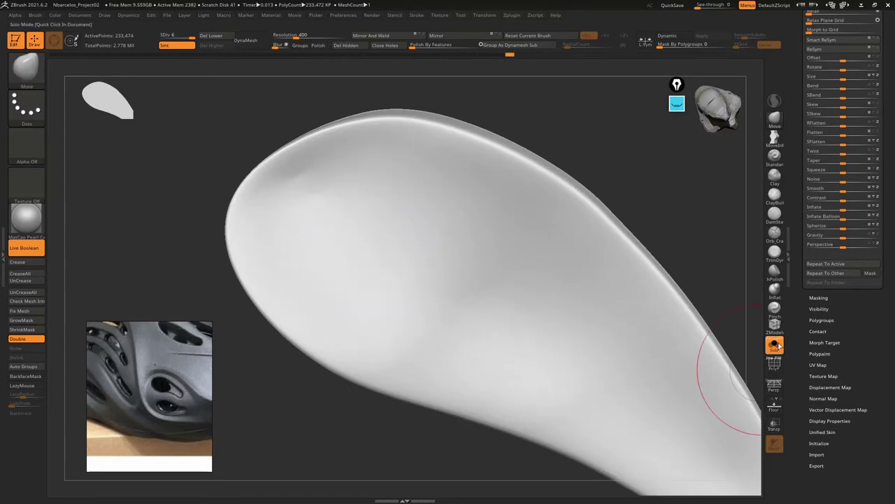
mouse_move(730, 380)
ctrl+right_down()
mouse_move(573, 259)
mouse_move(548, 298)
mouse_move(559, 294)
mouse_move(520, 274)
mouse_move(490, 389)
mouse_move(540, 271)
mouse_move(540, 226)
mouse_move(524, 296)
mouse_move(540, 270)
ctrl+right_up()
Solo the insert and Polish By Features at 97 on subdivision level 4
click(775, 344)
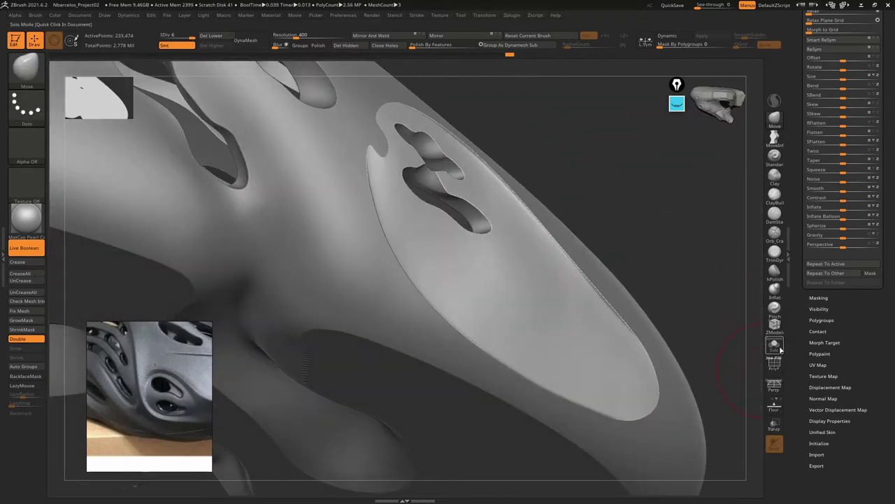
mouse_move(527, 302)
right_down()
mouse_move(545, 252)
mouse_move(503, 378)
mouse_move(492, 287)
right_up()
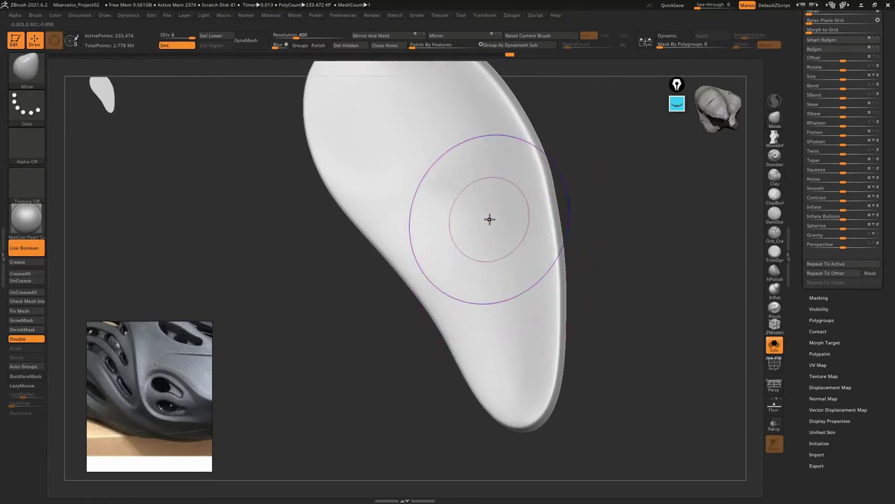
key(shift+f)
mouse_move(490, 216)
shift+right_down()
mouse_move(482, 224)
mouse_move(369, 124)
shift+right_up()
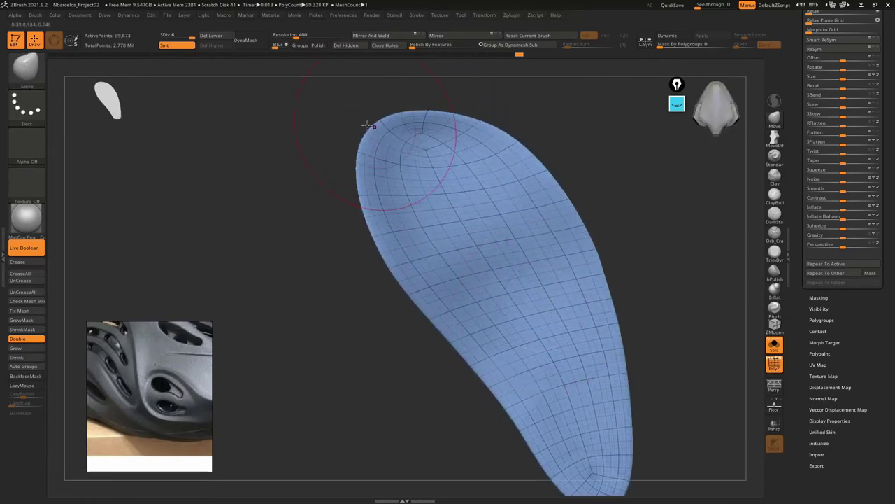
mouse_move(415, 46)
mouse_down()
mouse_move(479, 46)
mouse_move(478, 55)
mouse_up()
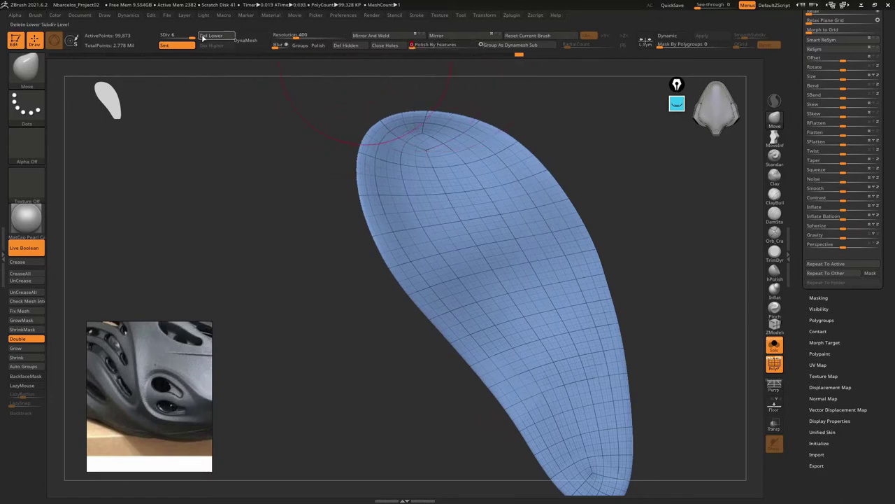
drag(184, 38, 175, 39)
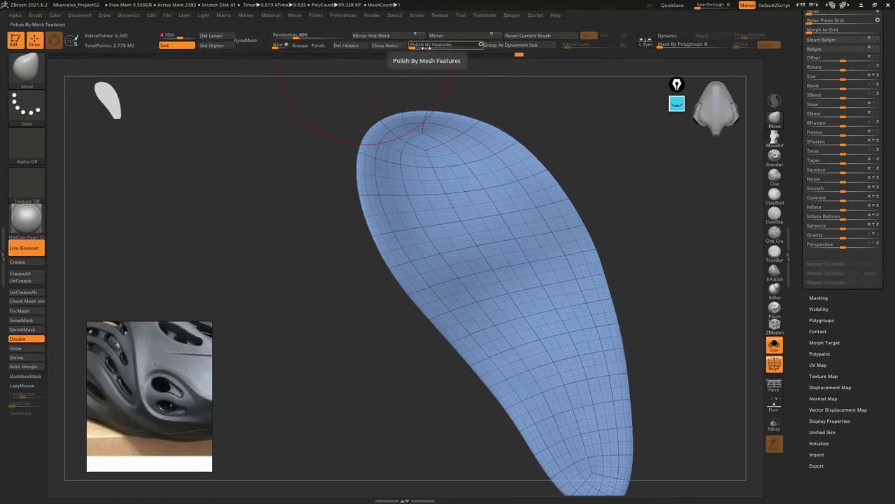
click(479, 45)
Apply Deformation Smooth, return to SDiv 5, Del Higher, and turn Solo off
key(shift+f)
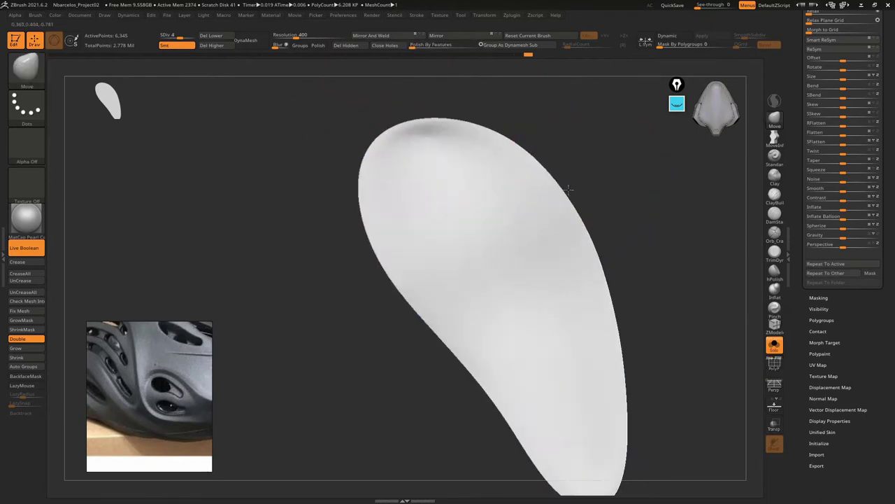
mouse_move(570, 190)
mouse_down()
mouse_move(542, 202)
mouse_move(339, 133)
mouse_up()
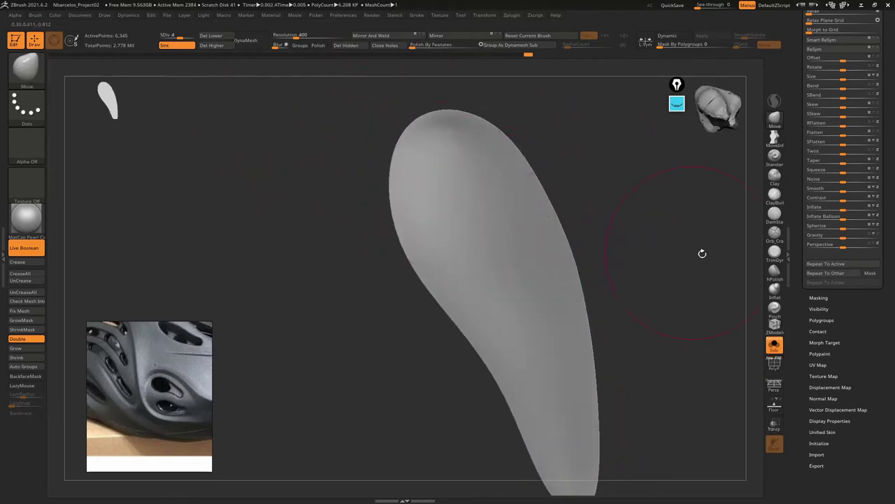
drag(703, 254, 655, 207)
mouse_move(536, 163)
mouse_down()
mouse_move(608, 211)
mouse_move(671, 224)
mouse_up()
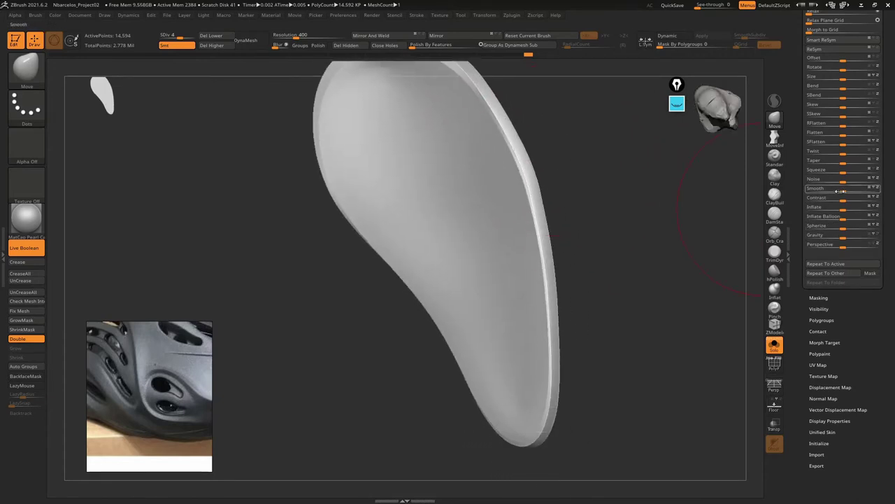
drag(843, 187, 848, 187)
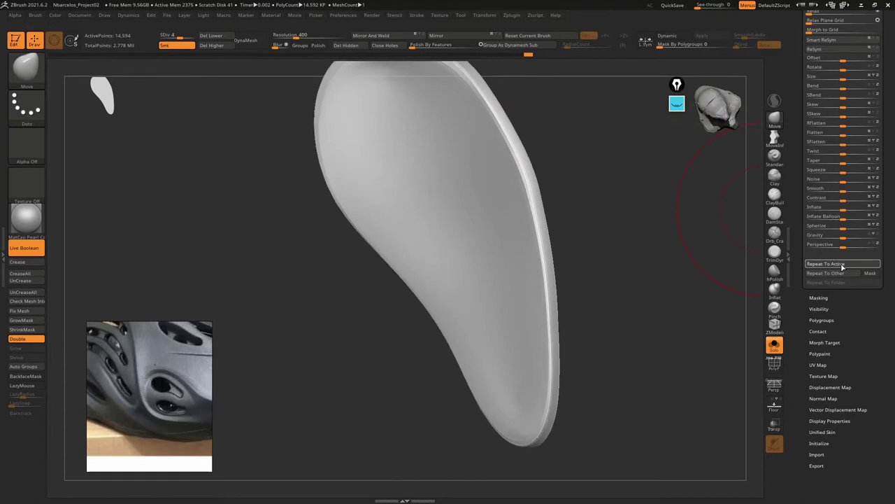
click(189, 37)
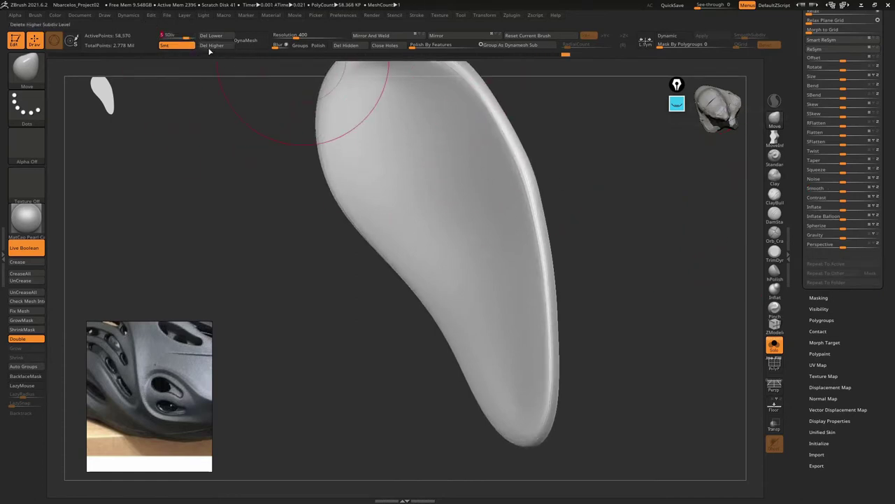
click(209, 52)
click(775, 344)
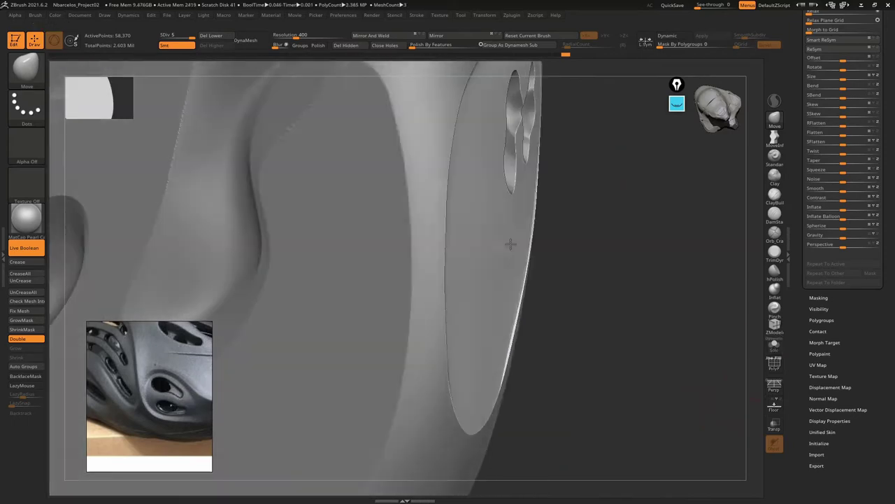
mouse_move(511, 243)
right_down()
mouse_move(469, 268)
mouse_move(494, 214)
mouse_move(478, 226)
mouse_move(503, 221)
mouse_move(464, 223)
mouse_move(545, 228)
mouse_move(472, 190)
mouse_move(515, 175)
mouse_move(492, 194)
mouse_move(494, 174)
mouse_move(508, 230)
right_up()
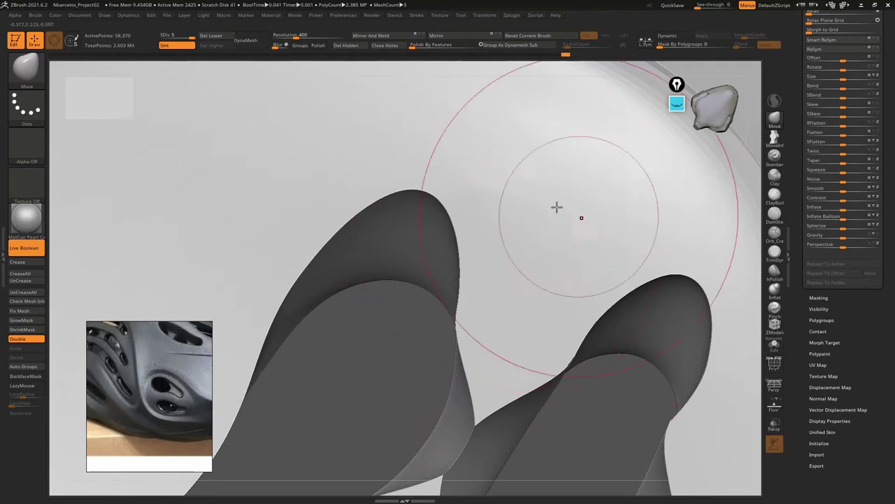
mouse_move(557, 206)
right_down()
mouse_move(500, 166)
mouse_move(518, 178)
mouse_move(502, 184)
mouse_move(514, 162)
right_up()
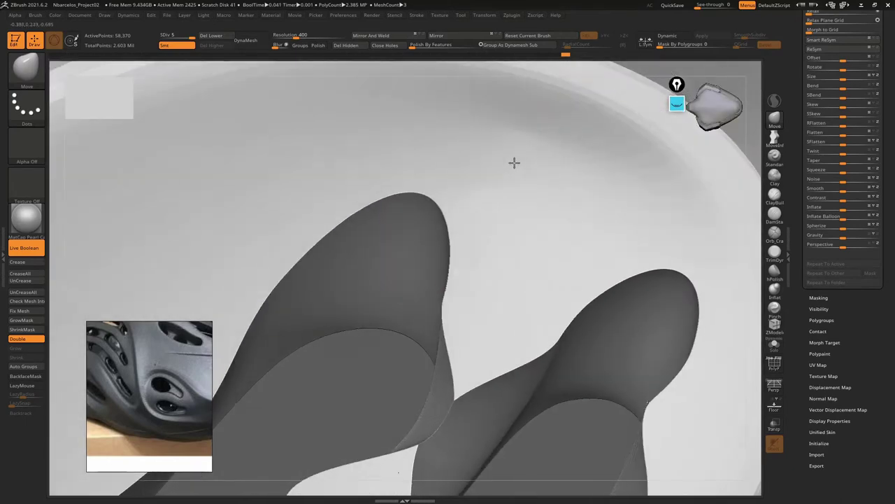
click(774, 344)
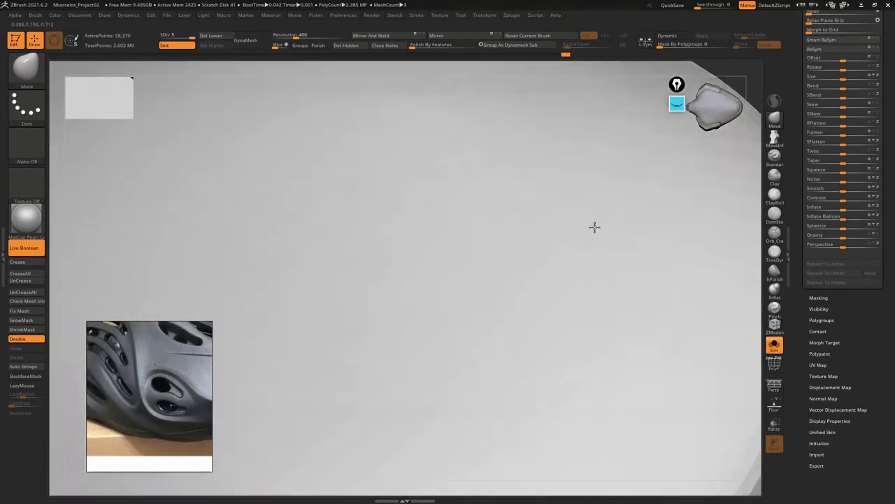
mouse_move(595, 227)
right_down()
mouse_move(630, 190)
mouse_move(608, 182)
right_up()
key(shift+f)
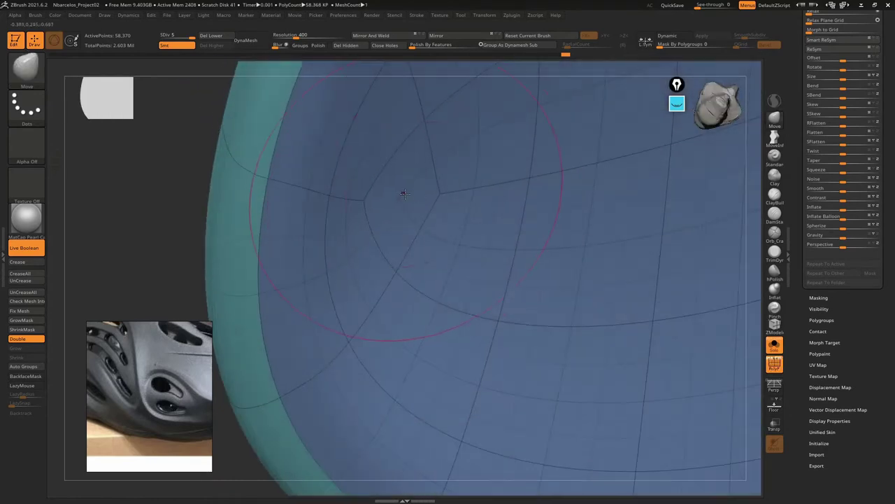
right_drag(405, 193, 388, 175)
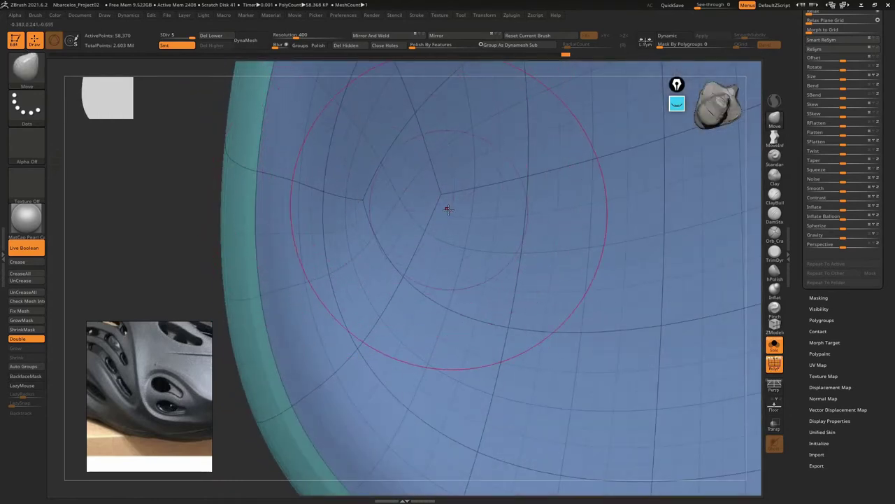
key(shift+s)
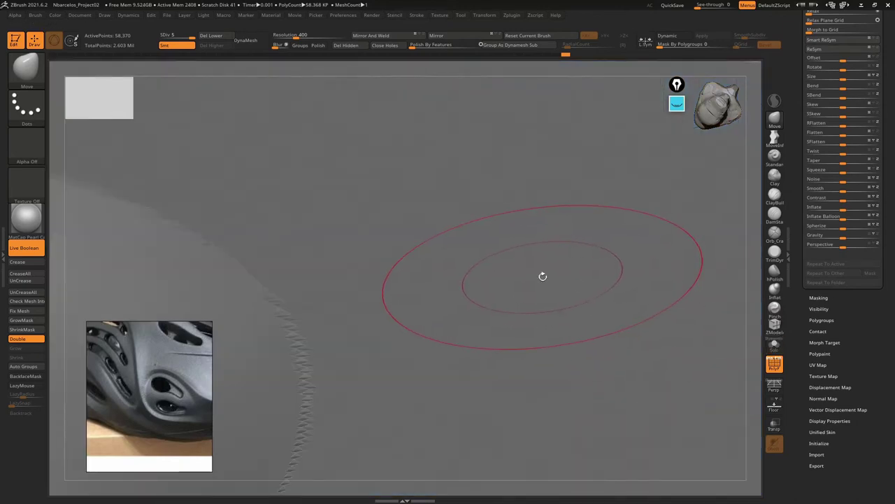
mouse_move(543, 277)
right_down()
mouse_move(472, 226)
mouse_move(469, 342)
mouse_move(416, 207)
mouse_move(430, 162)
mouse_move(432, 254)
mouse_move(488, 233)
mouse_move(552, 245)
mouse_move(498, 282)
mouse_move(466, 200)
mouse_move(466, 130)
mouse_move(462, 182)
mouse_move(526, 253)
right_up()
right_drag(369, 261, 466, 230)
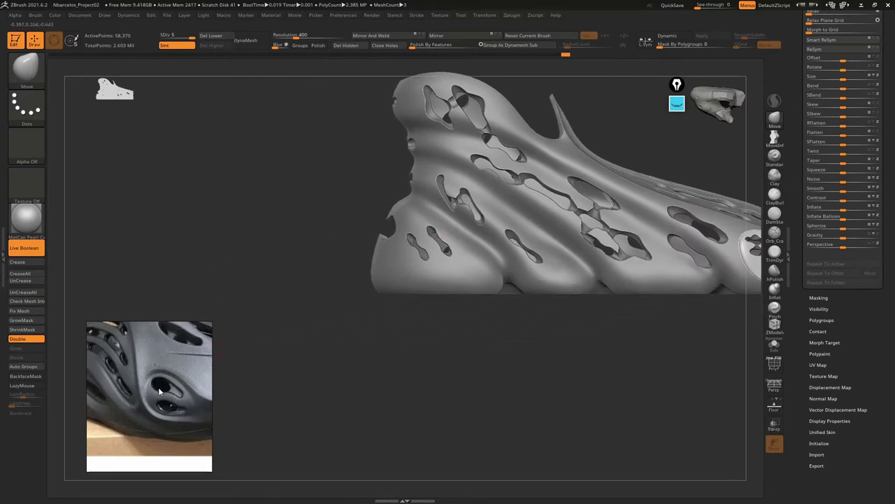
mouse_move(510, 345)
right_down()
mouse_move(496, 410)
mouse_move(384, 410)
mouse_move(590, 224)
mouse_move(604, 245)
right_up()
mouse_move(602, 377)
right_down()
mouse_move(632, 334)
mouse_move(483, 309)
right_up()
right_drag(395, 297, 356, 352)
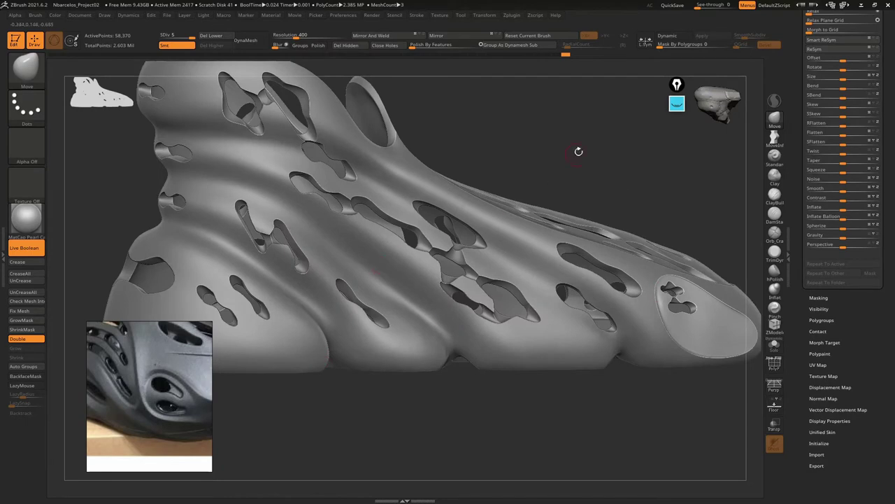
mouse_move(579, 151)
right_down()
mouse_move(564, 148)
mouse_move(633, 119)
right_up()
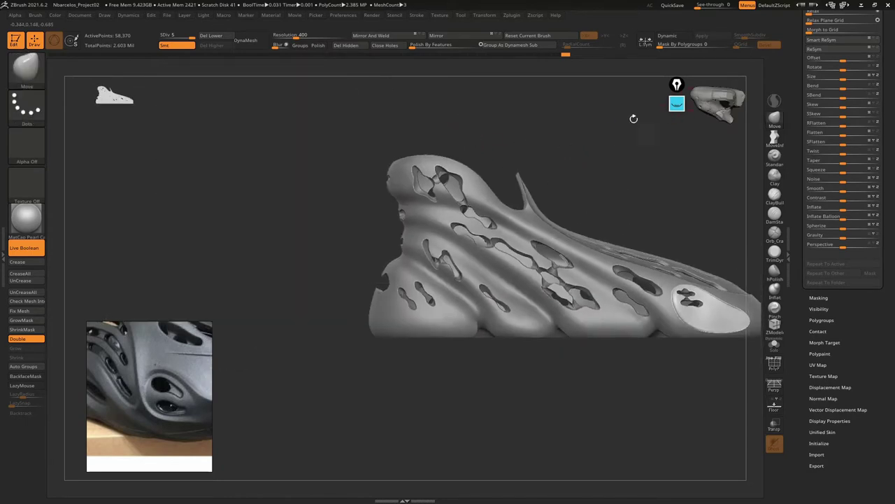
click(676, 106)
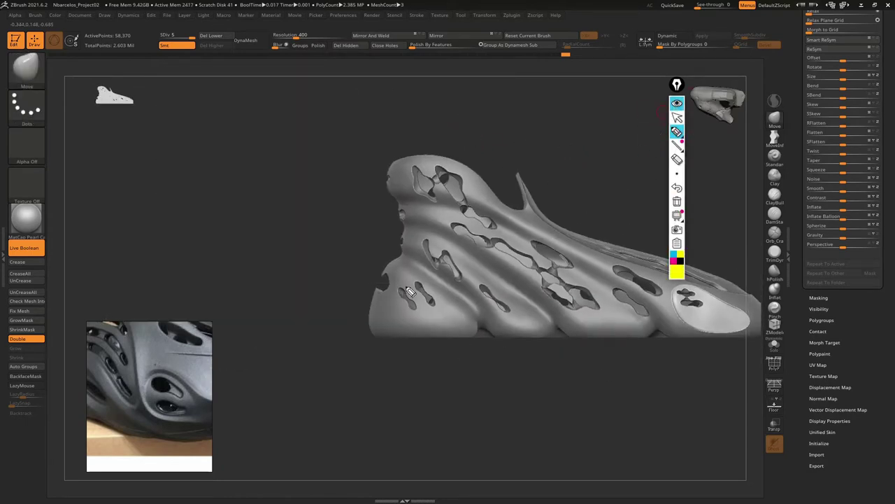
drag(387, 324, 389, 291)
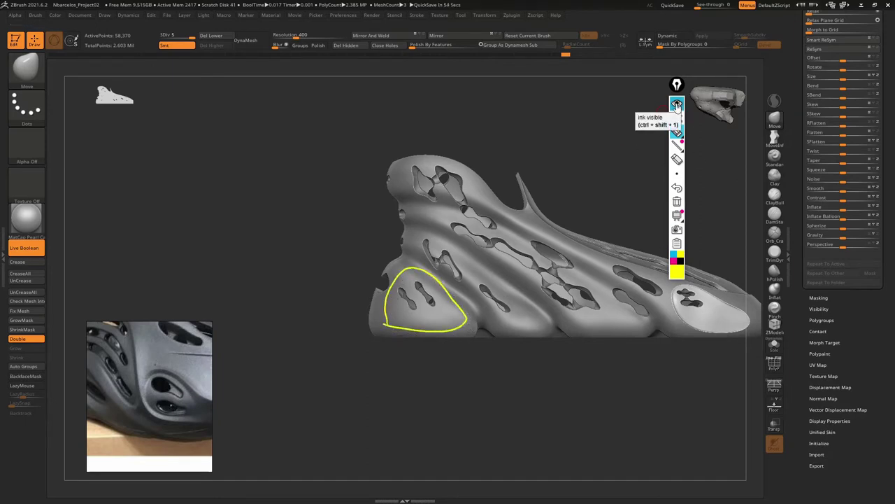
click(676, 104)
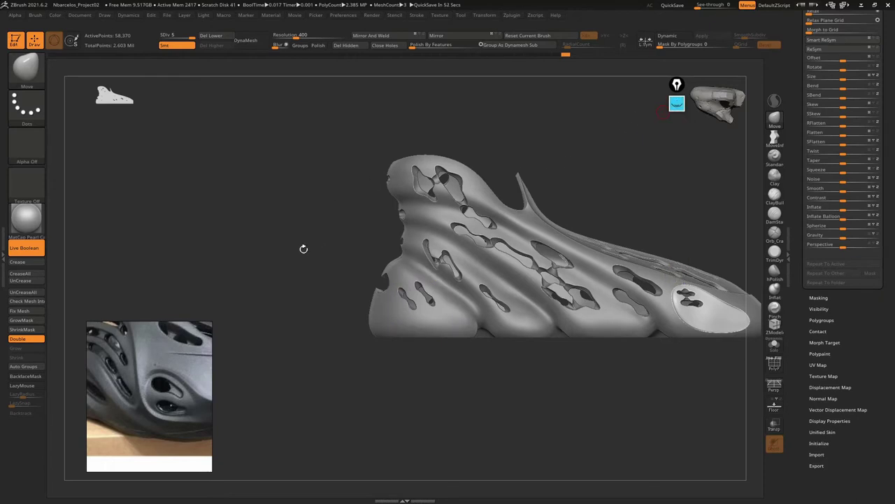
mouse_move(304, 248)
mouse_down()
mouse_move(310, 259)
mouse_move(390, 262)
mouse_move(331, 195)
mouse_move(431, 185)
mouse_up()
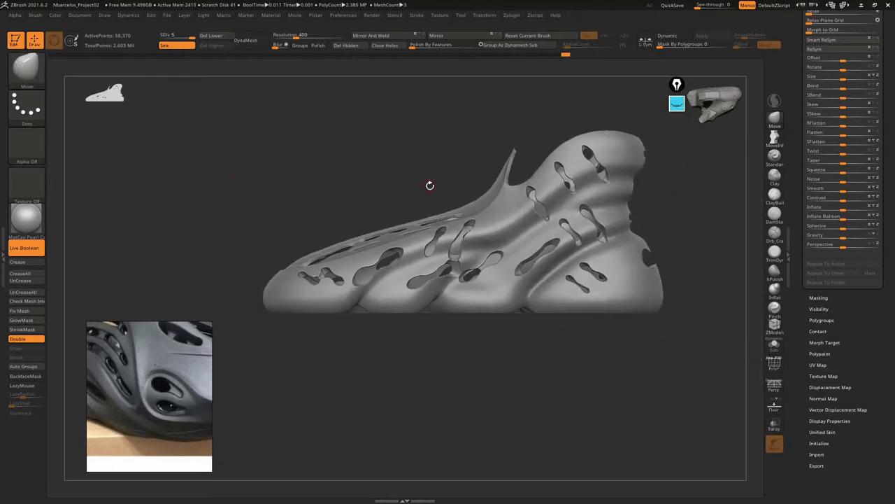
click(675, 107)
click(677, 204)
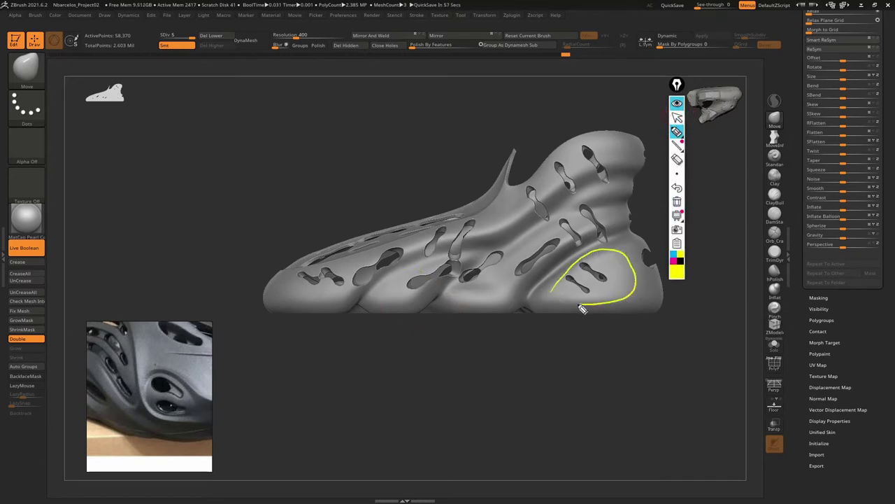
click(677, 103)
mouse_move(653, 208)
mouse_down()
mouse_move(602, 226)
mouse_move(402, 154)
mouse_move(683, 142)
mouse_up()
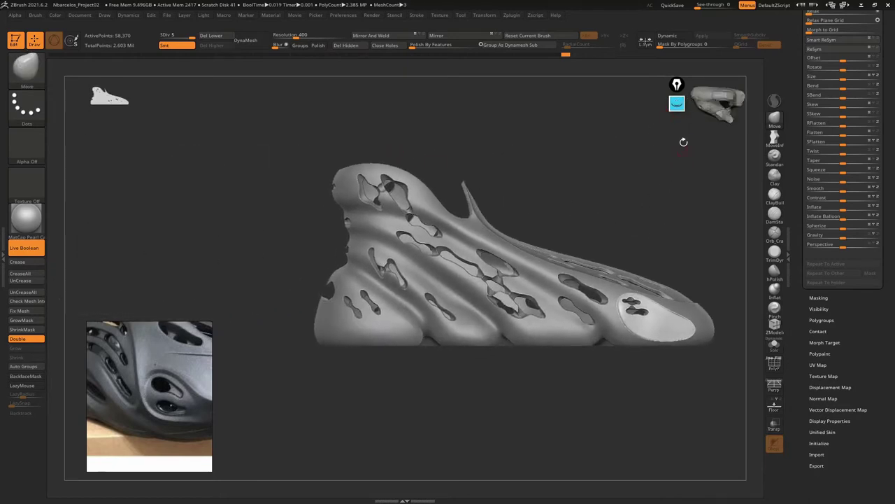
click(676, 106)
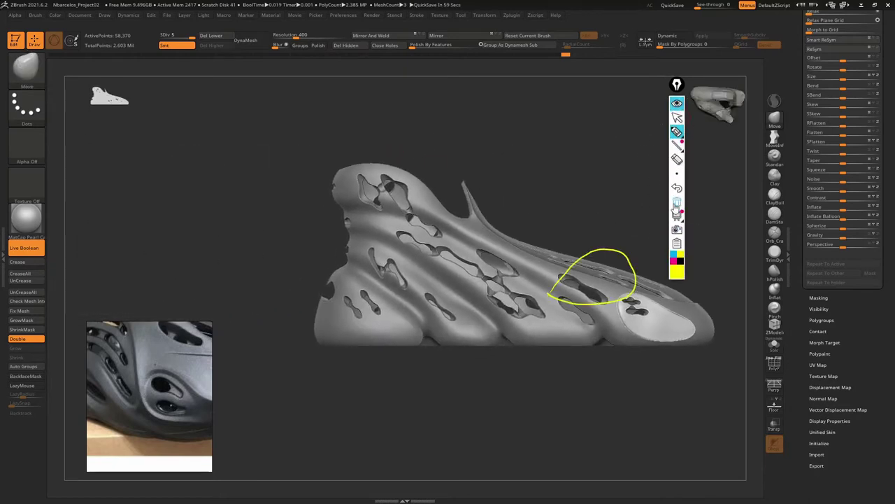
click(676, 203)
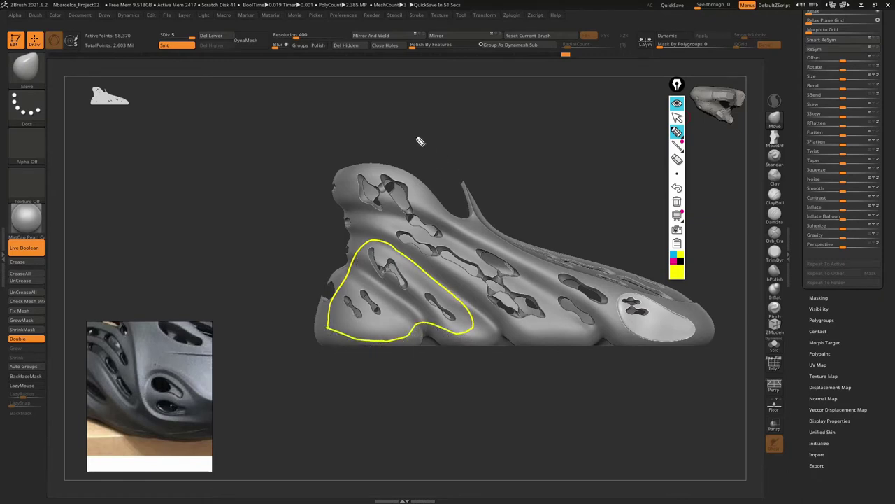
click(677, 104)
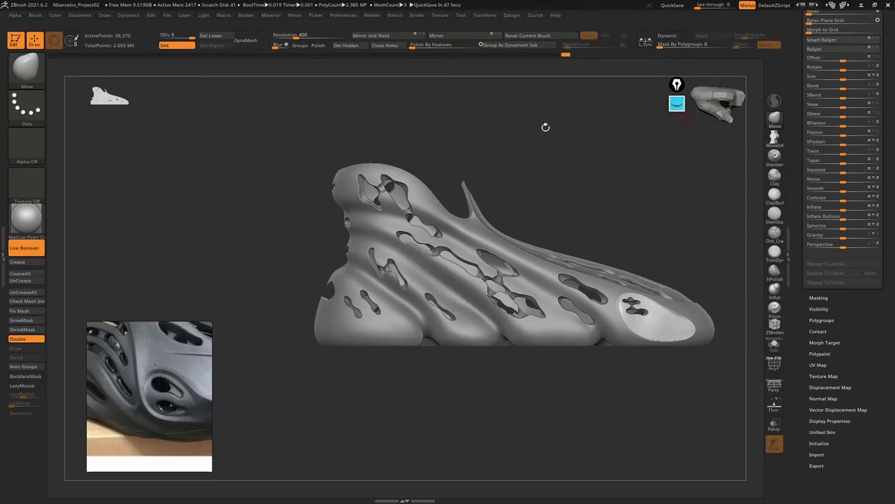
mouse_move(521, 176)
mouse_down()
mouse_move(521, 187)
mouse_move(498, 193)
mouse_up()
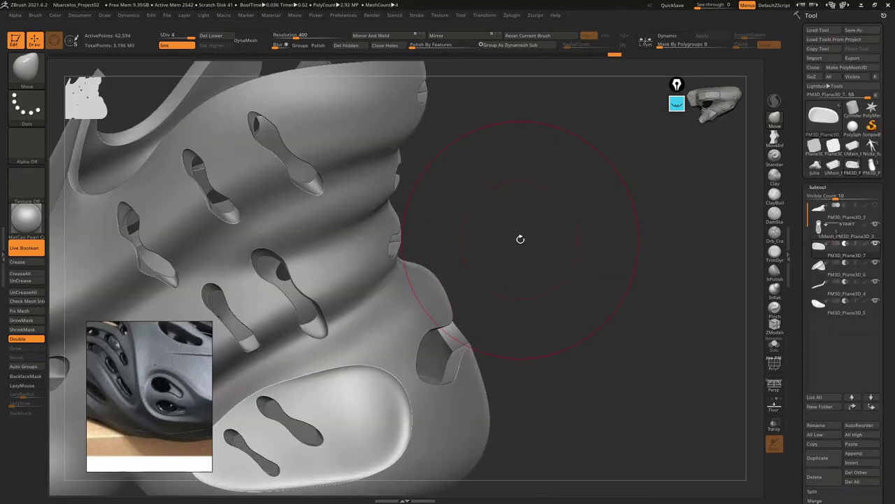
Turn Live Boolean off to inspect the insole without holes, then switch it back on
key(s)
drag(529, 238, 497, 238)
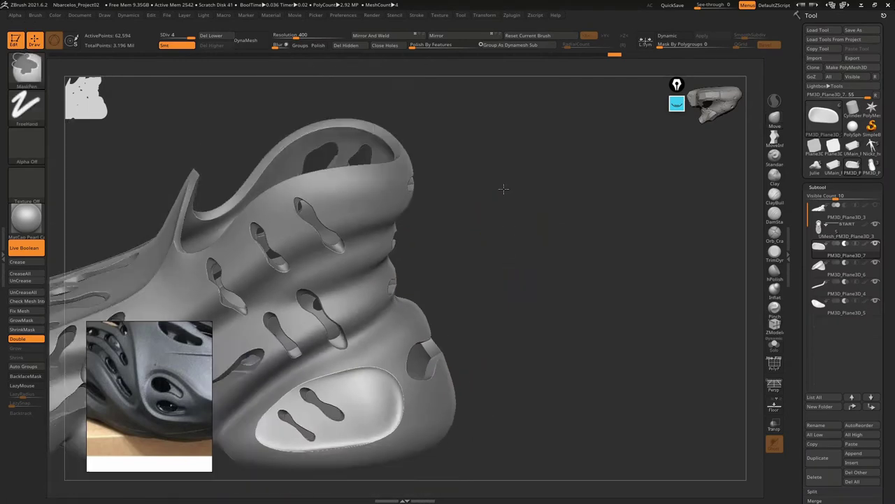
mouse_move(503, 188)
mouse_down()
mouse_move(579, 194)
mouse_move(562, 244)
mouse_move(576, 212)
mouse_move(506, 261)
mouse_move(483, 293)
mouse_move(442, 286)
mouse_move(462, 261)
mouse_move(536, 242)
mouse_move(456, 334)
mouse_up()
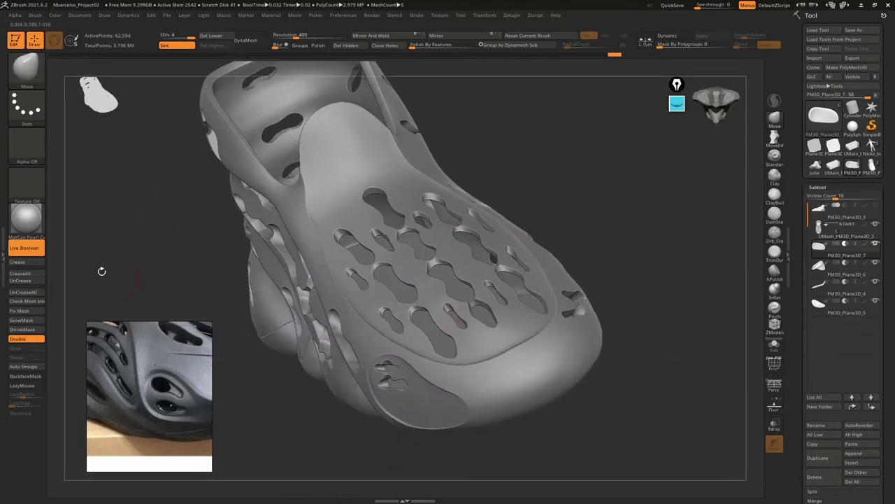
click(23, 248)
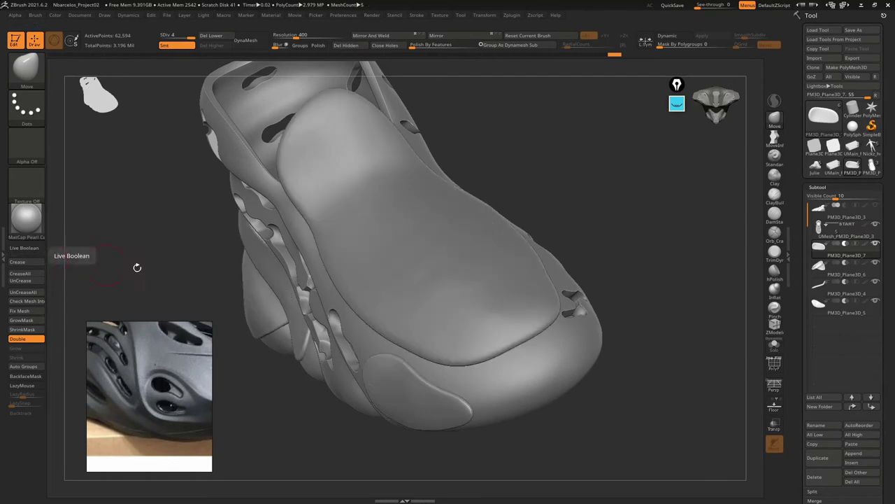
mouse_move(136, 264)
mouse_down()
mouse_move(467, 213)
mouse_move(379, 248)
mouse_move(456, 236)
mouse_move(427, 258)
mouse_move(210, 266)
mouse_up()
click(28, 248)
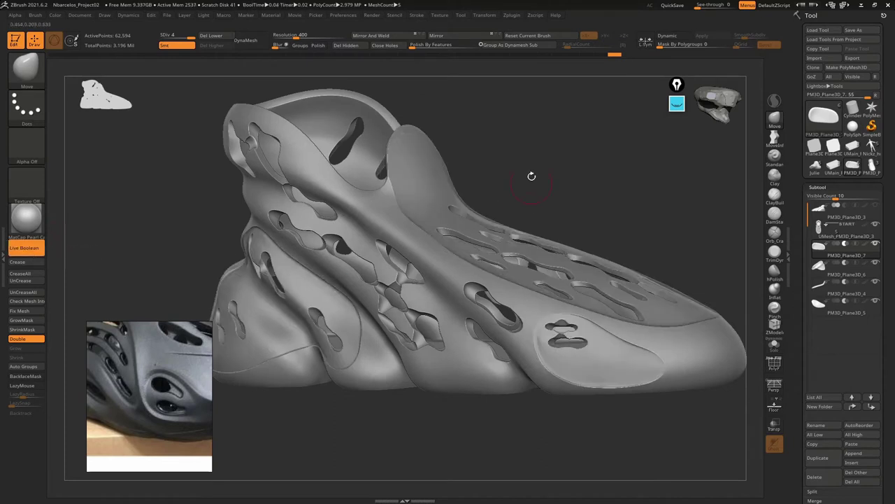
Scroll through the Tool palette and select the PM3D_Plane3D_2 tool
scroll(892, 294, down, 2)
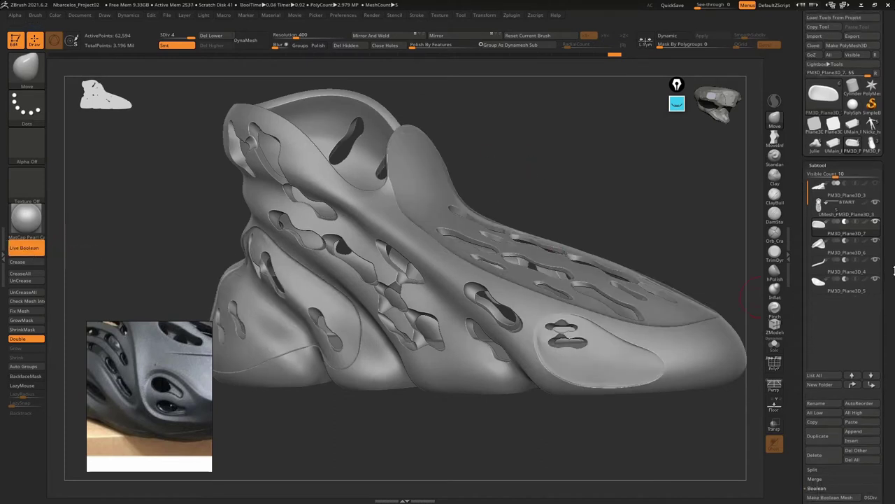
scroll(892, 315, down, 2)
scroll(885, 364, down, 3)
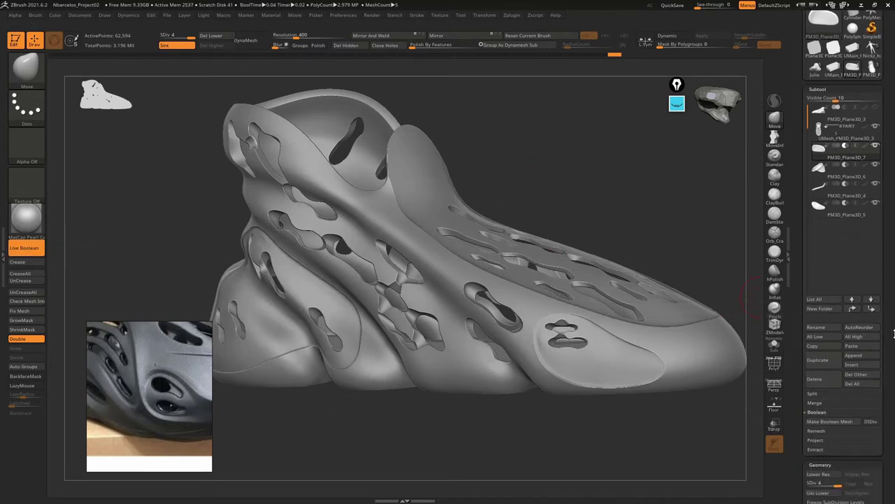
scroll(860, 375, down, 2)
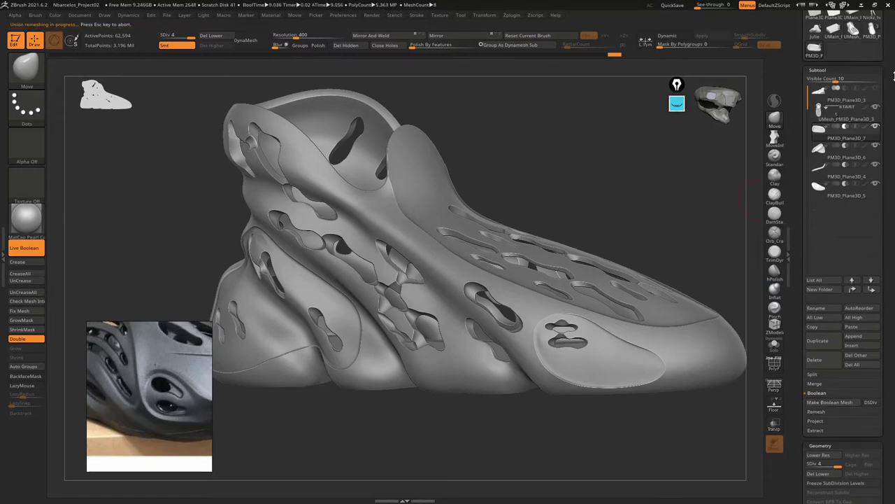
scroll(860, 105, up, 2)
scroll(859, 119, up, 1)
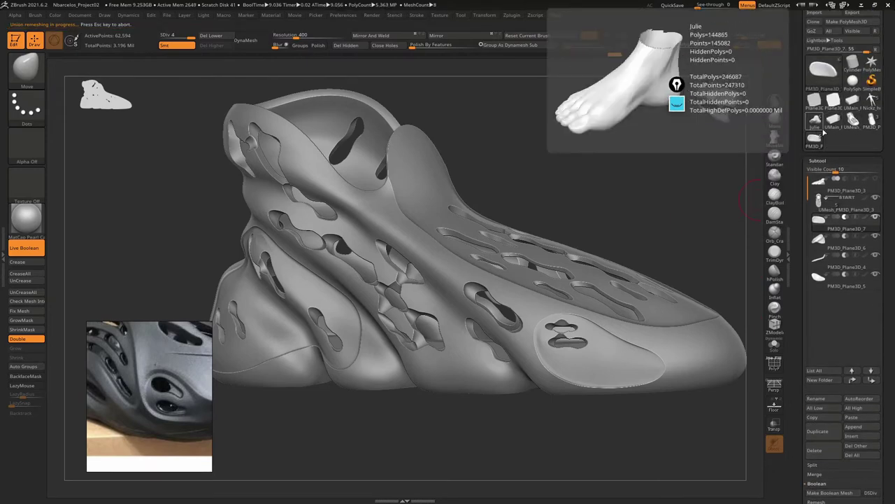
click(876, 123)
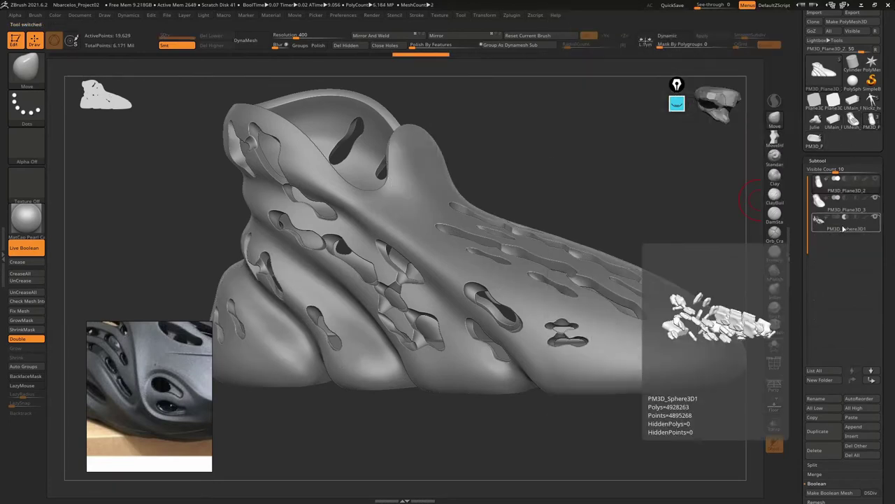
Switch to UMesh_PM3D_Plane3D_3 and inspect the blue insole with the polygroup wireframe
click(852, 120)
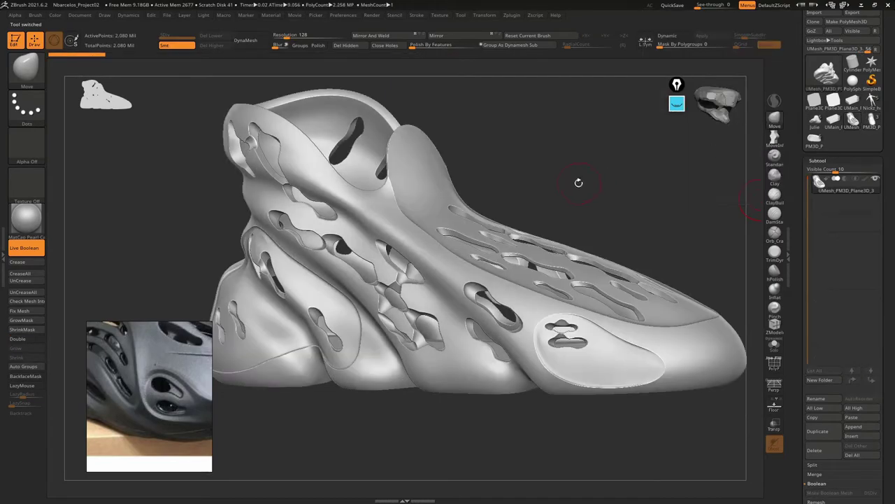
mouse_move(578, 182)
mouse_down()
mouse_move(586, 222)
mouse_move(595, 168)
mouse_move(497, 197)
mouse_move(341, 212)
mouse_up()
key(shift+f)
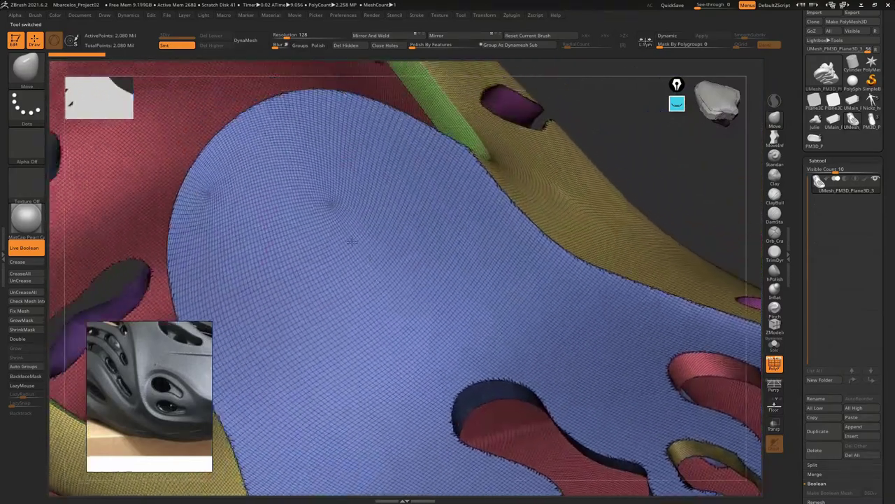
right_drag(338, 210, 334, 216)
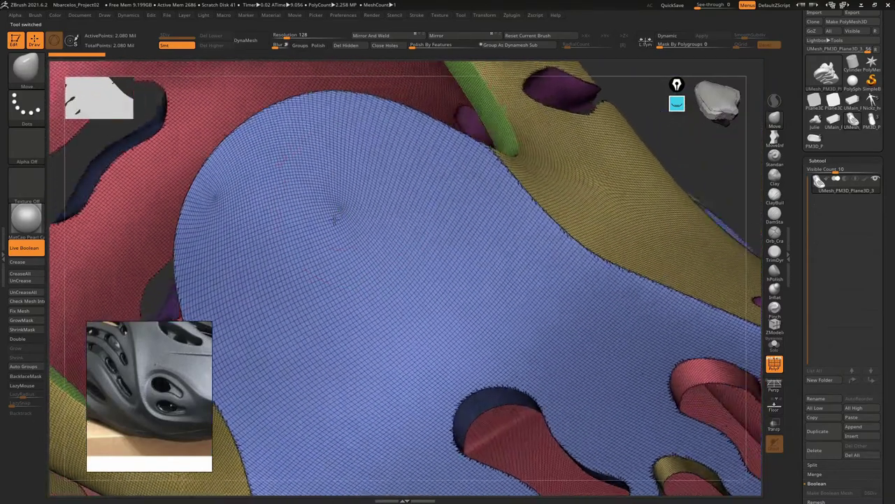
scroll(338, 208, up, 3)
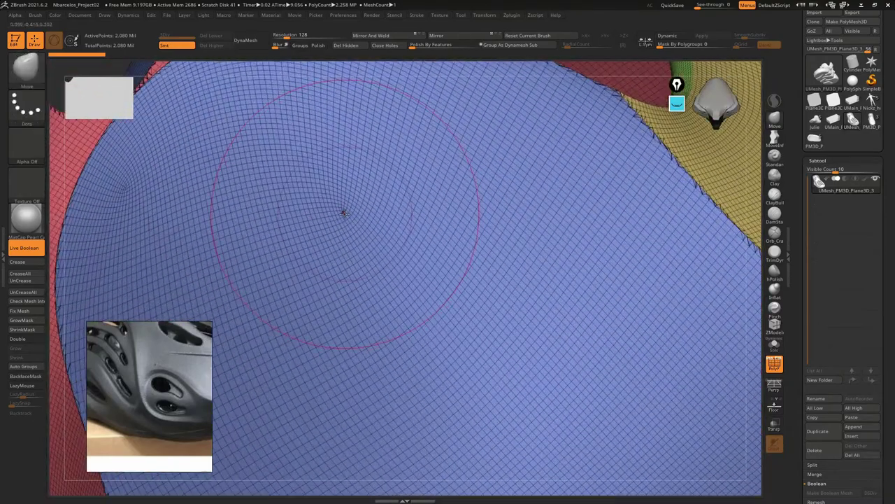
mouse_move(342, 227)
right_down()
mouse_move(350, 216)
mouse_move(336, 208)
right_up()
key(s)
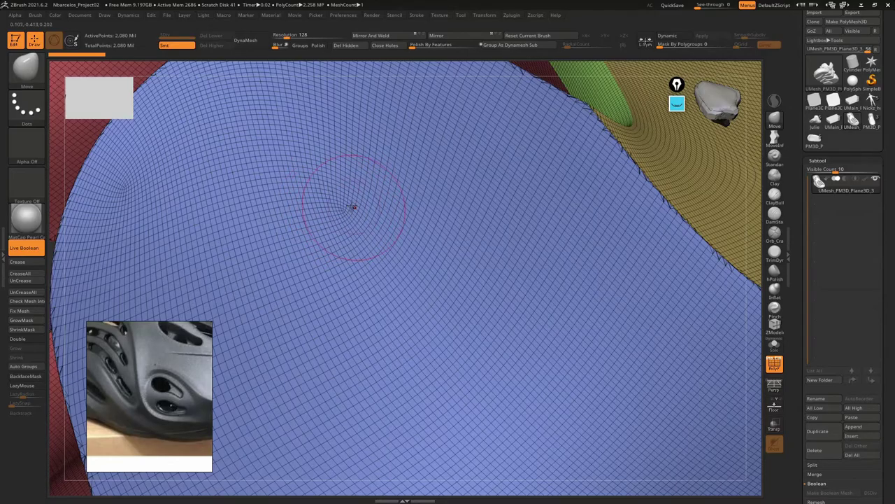
scroll(353, 206, down, 3)
mouse_move(353, 207)
right_down()
mouse_move(376, 169)
mouse_move(386, 214)
mouse_move(371, 242)
right_up()
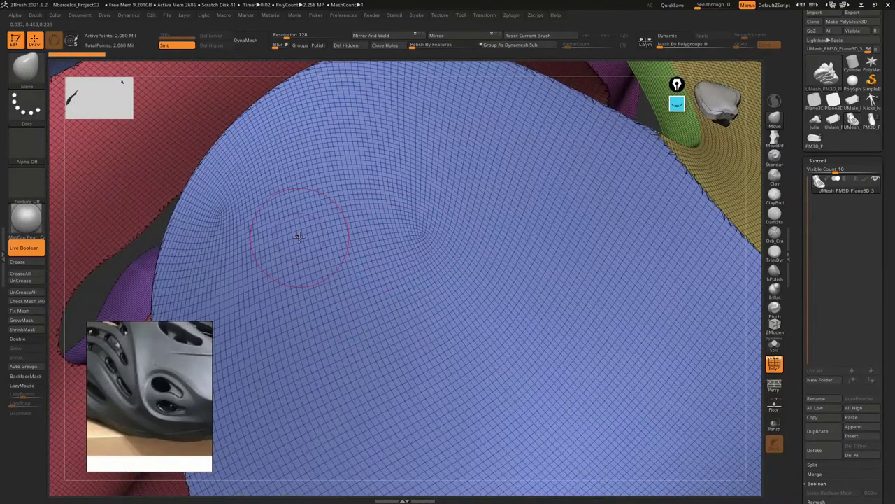
right_drag(298, 237, 317, 234)
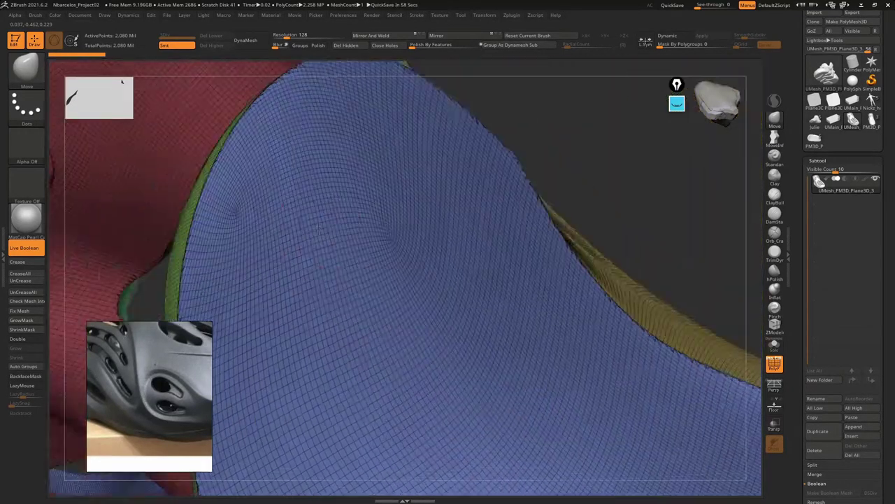
mouse_move(336, 203)
right_down()
mouse_move(406, 184)
mouse_move(450, 200)
mouse_move(448, 234)
mouse_move(473, 262)
mouse_move(432, 212)
right_up()
key(shift+f)
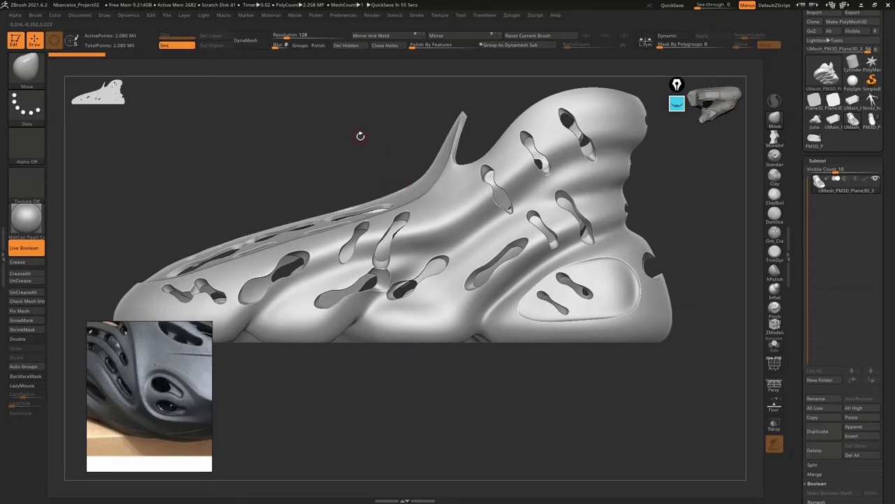
Select the Move brush, check the surface around a hole, and zoom out side-on
mouse_move(360, 135)
right_down()
mouse_move(310, 166)
mouse_move(400, 149)
mouse_move(476, 167)
mouse_move(409, 168)
mouse_move(392, 150)
mouse_move(266, 206)
mouse_move(296, 210)
mouse_move(259, 190)
mouse_move(266, 230)
mouse_move(291, 252)
mouse_move(303, 205)
mouse_move(290, 212)
mouse_move(305, 192)
mouse_move(256, 226)
mouse_move(230, 154)
mouse_move(222, 173)
mouse_move(242, 168)
mouse_move(250, 180)
mouse_move(306, 120)
right_up()
key(shift+f)
key(shift+f)
key(b)
key(m)
key(v)
key(shift+f)
key(shift+f)
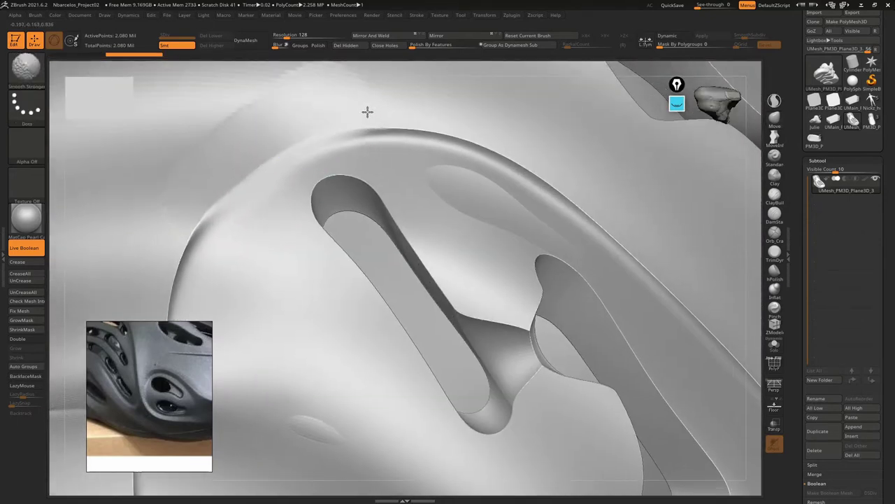
mouse_move(483, 123)
right_down()
mouse_move(438, 184)
mouse_move(436, 138)
mouse_move(404, 158)
mouse_move(443, 147)
mouse_move(422, 146)
right_up()
key(shift+f)
key(shift+f)
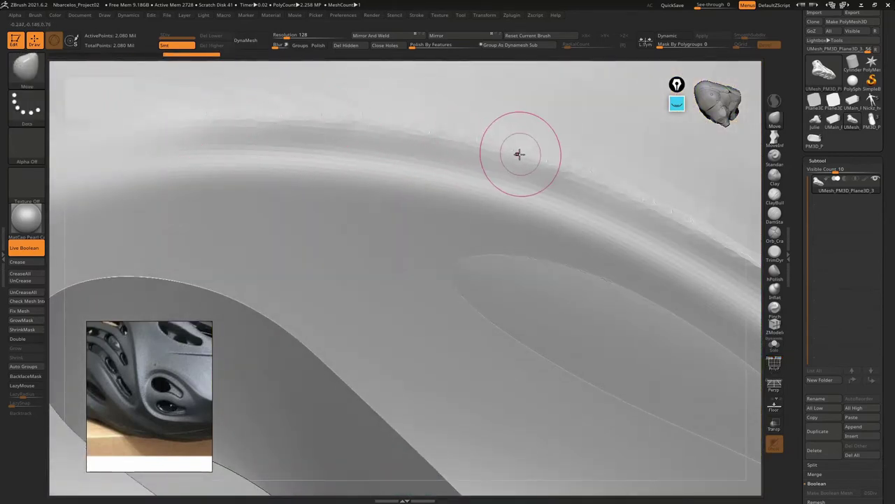
mouse_move(519, 154)
ctrl+right_down()
mouse_move(436, 200)
mouse_move(438, 98)
mouse_move(464, 168)
mouse_move(342, 211)
ctrl+right_up()
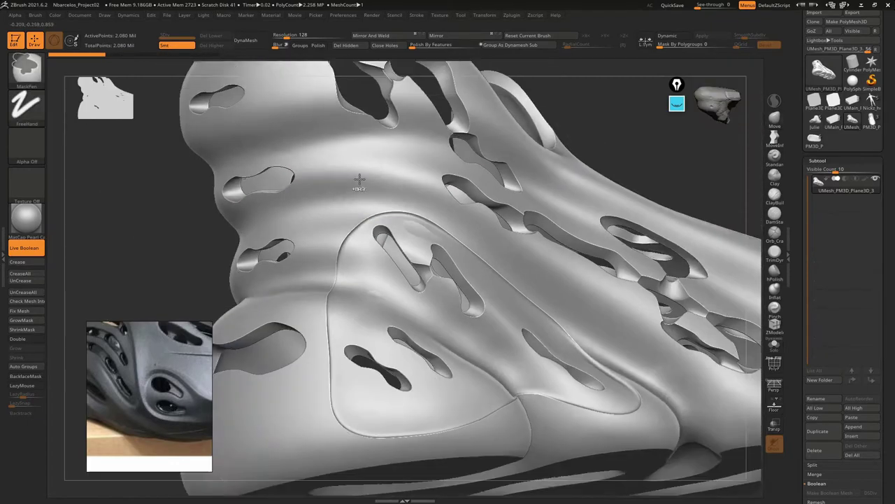
mouse_move(389, 180)
ctrl+right_down()
mouse_move(480, 113)
mouse_move(279, 73)
ctrl+right_up()
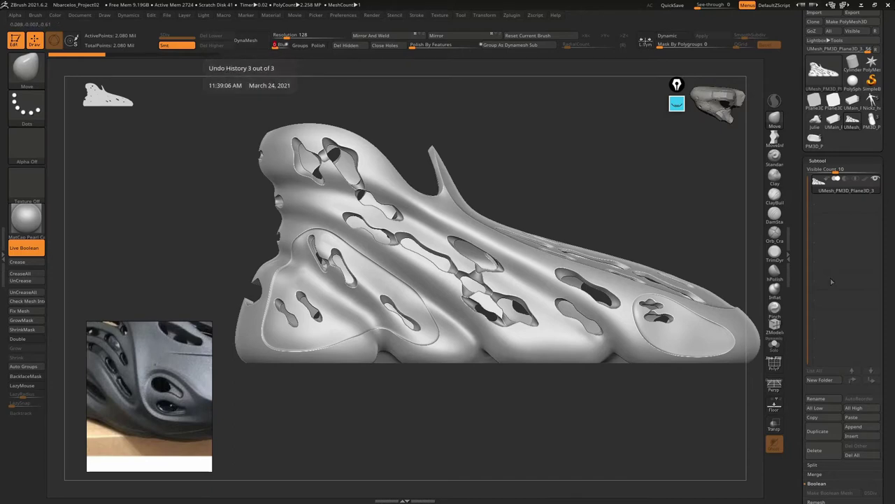
Expand the DynaMesh settings and set Blur to 0
scroll(889, 156, down, 10)
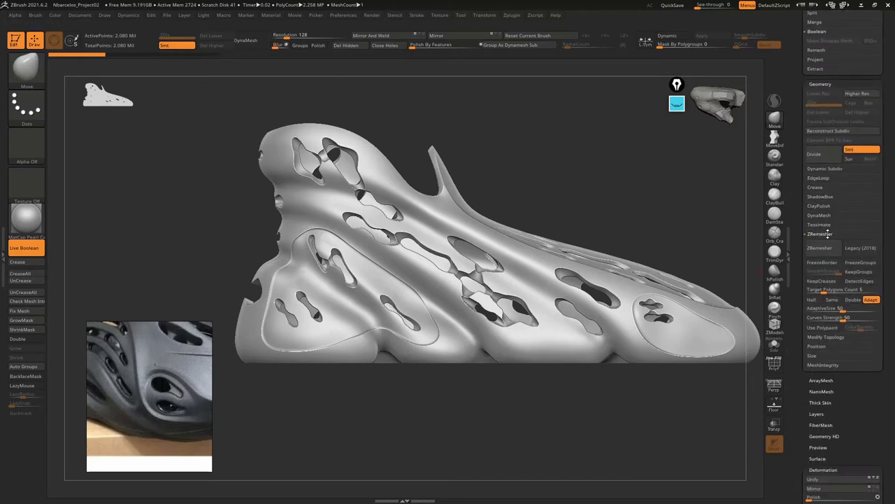
click(820, 215)
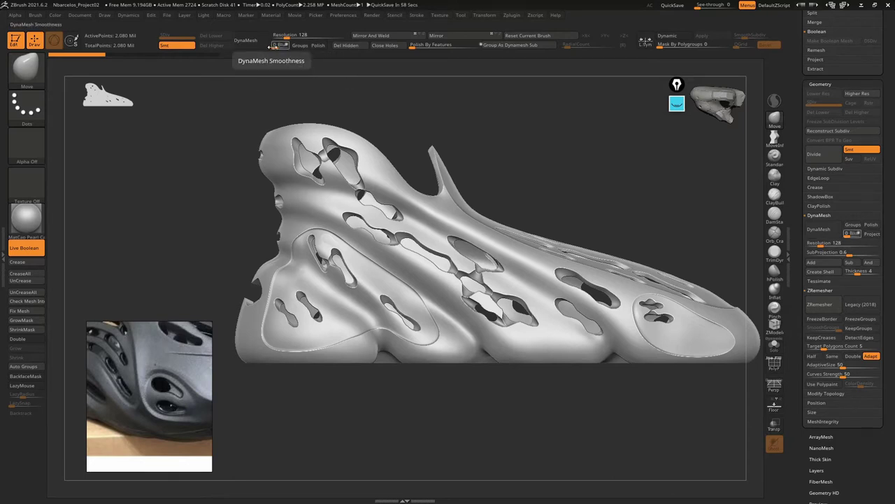
mouse_move(337, 126)
right_down()
mouse_move(356, 112)
mouse_move(285, 61)
right_up()
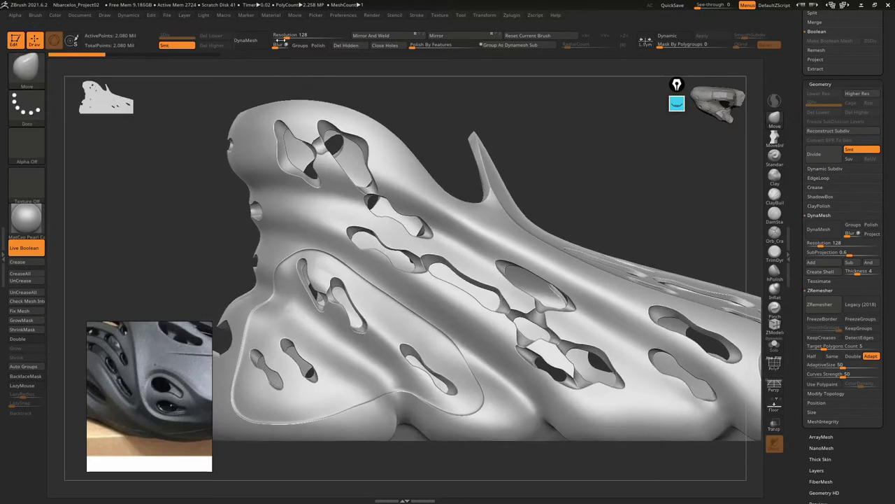
drag(280, 44, 273, 45)
click(299, 46)
text(504)
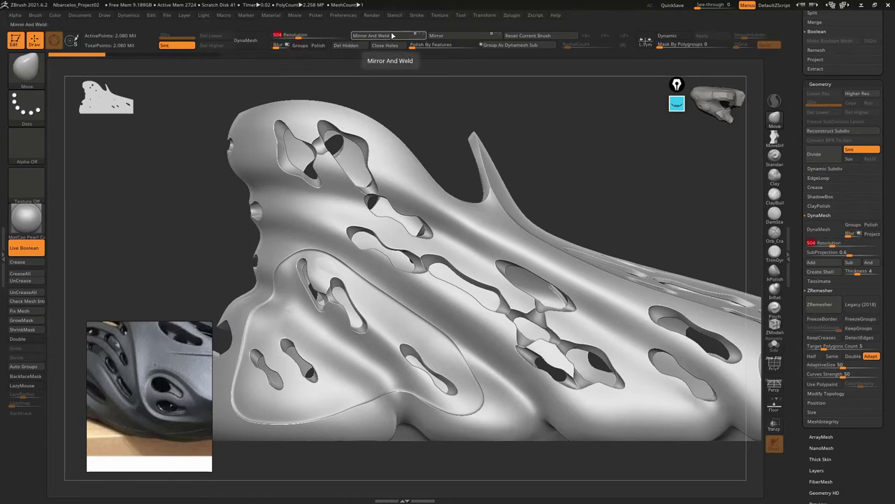
Remesh the shoe at resolution 504, inspect the result, and undo it
drag(219, 109, 206, 128)
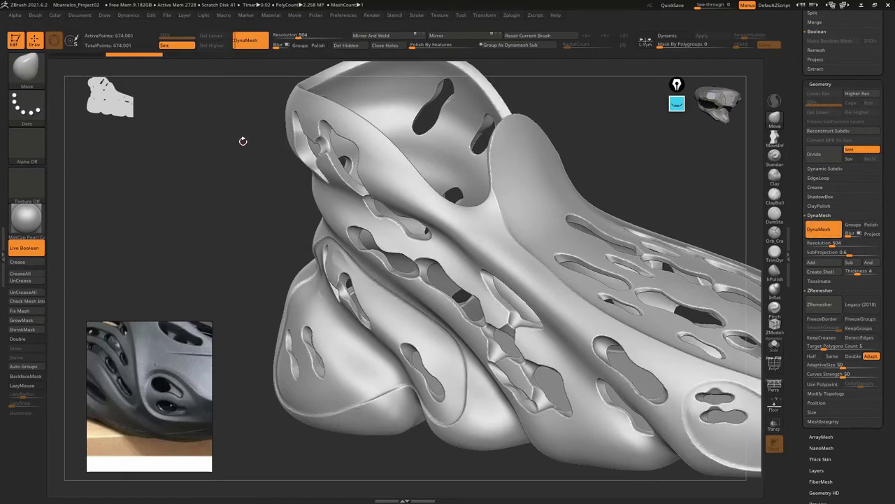
drag(237, 152, 306, 182)
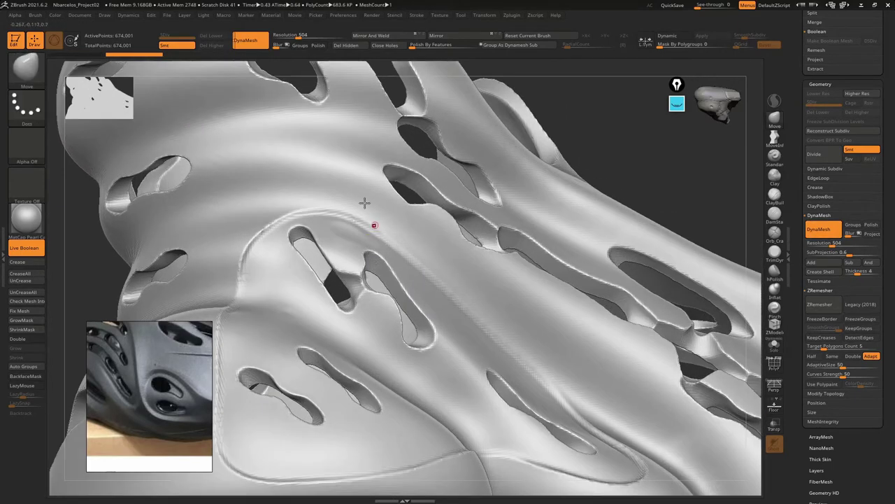
right_drag(306, 182, 344, 167)
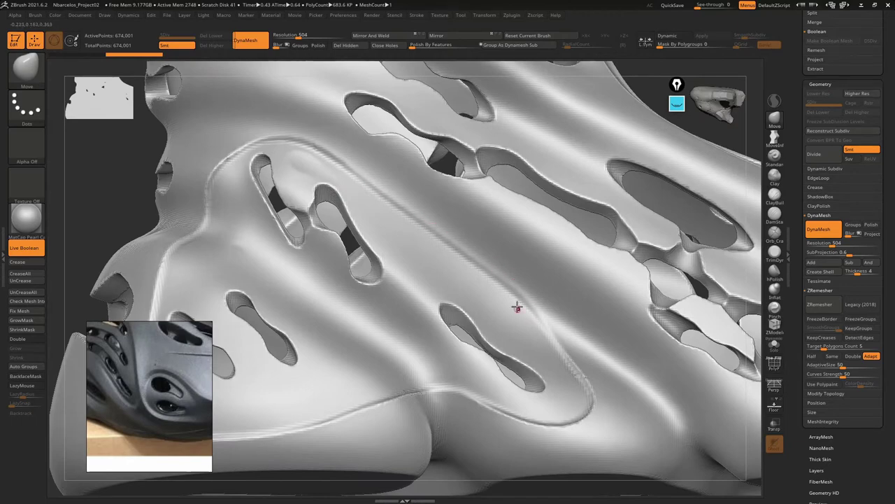
key(ctrl+z)
mouse_move(509, 290)
right_down()
mouse_move(408, 252)
mouse_move(426, 233)
mouse_move(443, 260)
mouse_move(297, 89)
right_up()
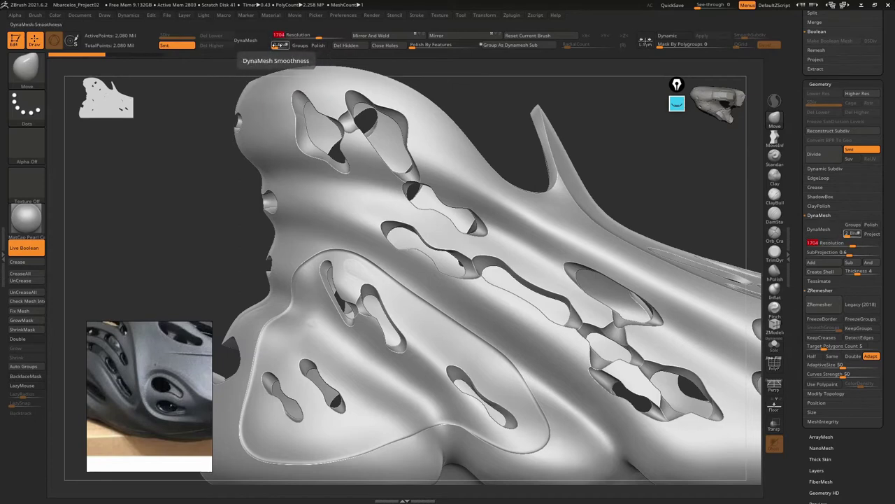
DynaMesh the shoe at 1704, then re-DynaMesh it at resolution 1000
click(279, 44)
click(251, 42)
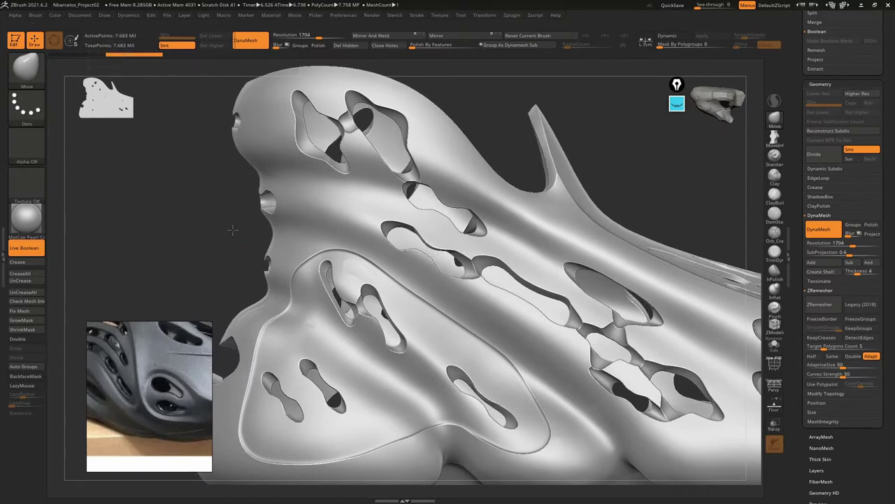
mouse_move(210, 140)
mouse_down()
mouse_move(222, 169)
mouse_move(347, 110)
mouse_move(458, 191)
mouse_move(392, 210)
mouse_move(419, 182)
mouse_up()
key(shift+f)
key(shift+f)
text(1000)
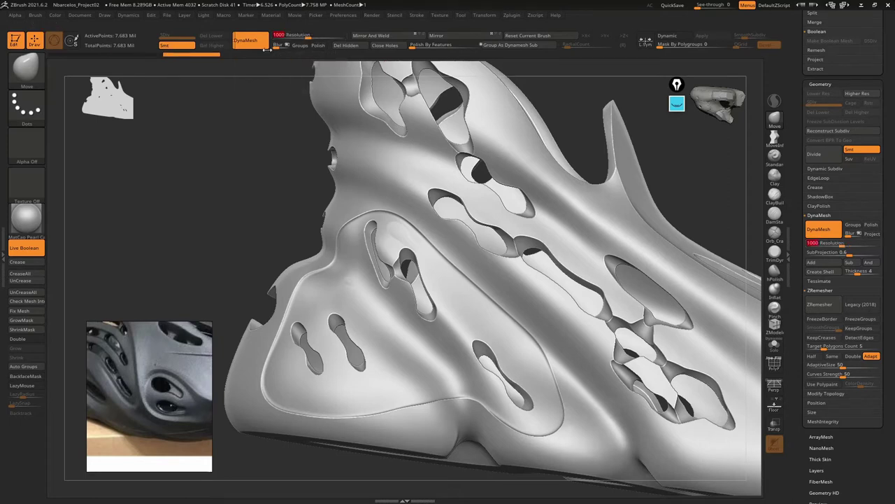
key(ctrl)
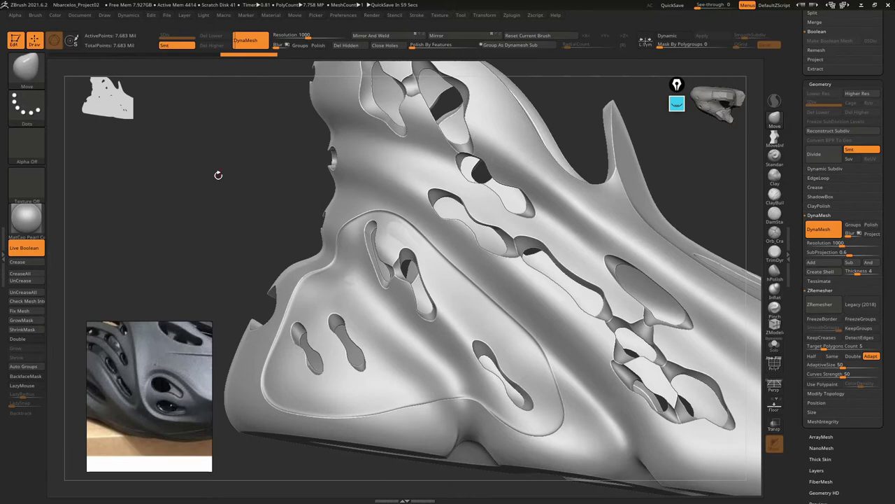
key(shift)
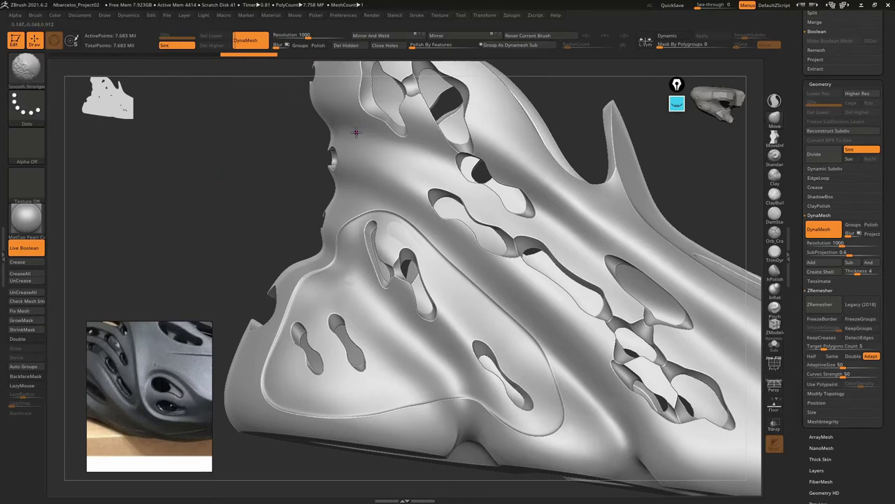
key(ctrl)
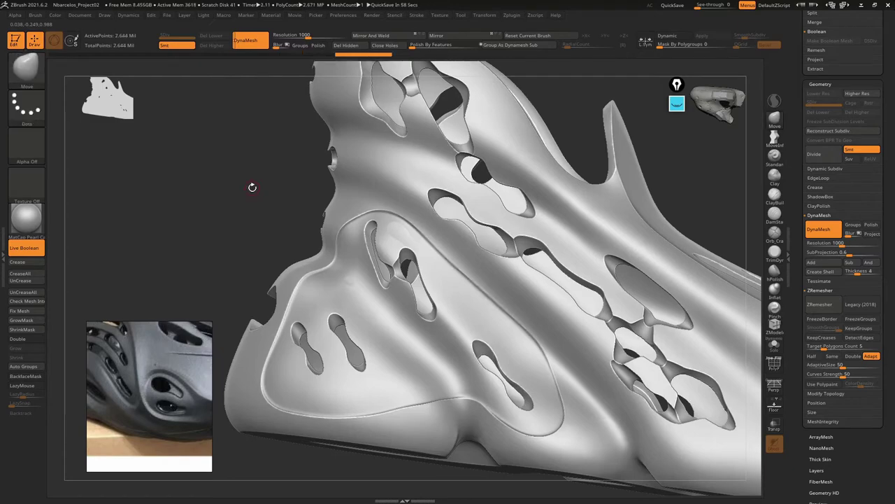
Smooth the surface near the opening and along the hole edges
mouse_move(230, 187)
mouse_down()
mouse_move(263, 216)
mouse_move(434, 275)
mouse_move(368, 240)
mouse_move(342, 284)
mouse_move(396, 276)
mouse_move(425, 310)
mouse_move(497, 186)
mouse_move(517, 251)
mouse_move(195, 317)
mouse_up()
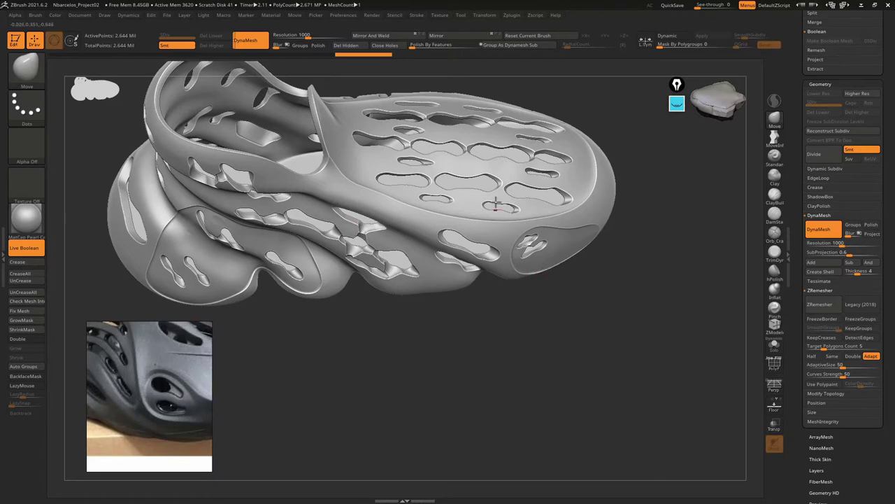
mouse_move(365, 203)
right_down()
mouse_move(414, 247)
mouse_move(399, 209)
right_up()
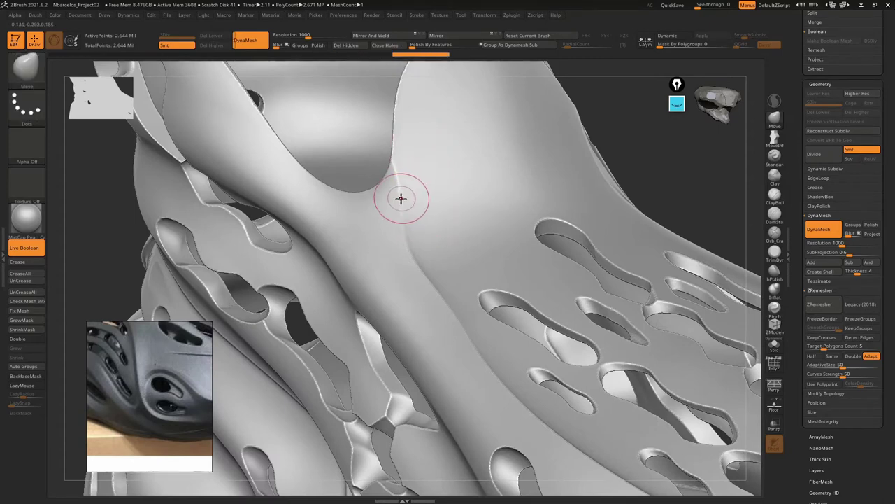
key(shift)
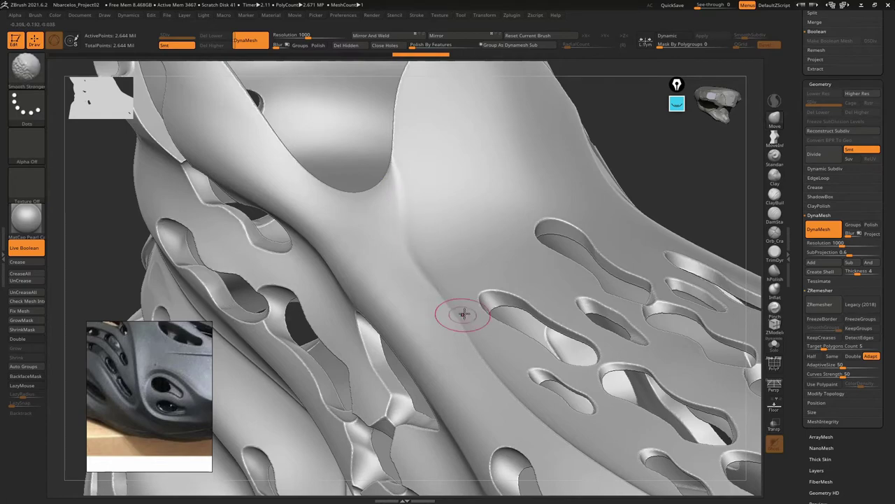
mouse_move(463, 314)
right_down()
mouse_move(440, 293)
mouse_move(427, 190)
mouse_move(406, 184)
mouse_move(398, 256)
mouse_move(519, 226)
mouse_move(487, 232)
mouse_move(477, 218)
right_up()
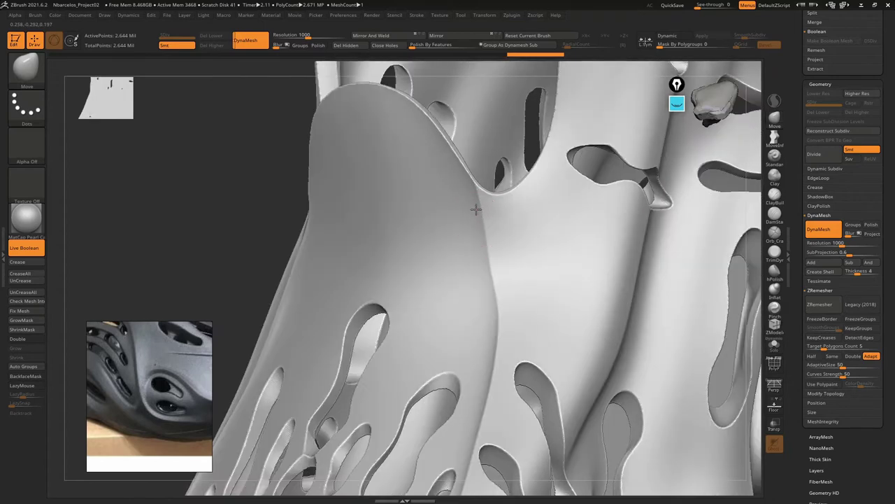
shift+drag(504, 334, 491, 279)
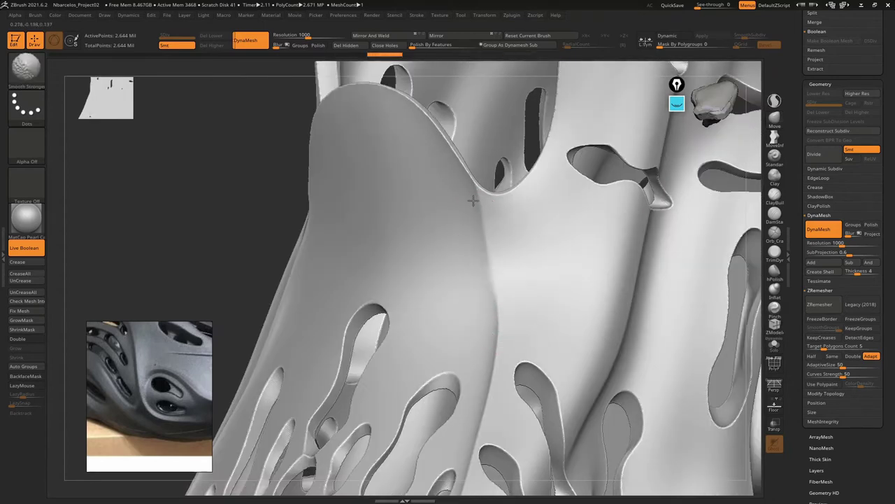
right_drag(489, 293, 487, 204)
shift+drag(487, 204, 488, 262)
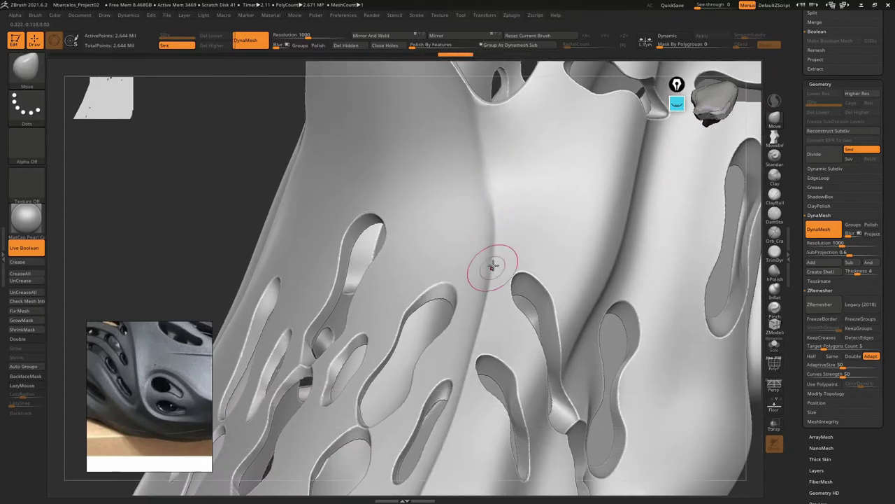
mouse_move(488, 261)
right_down()
mouse_move(500, 160)
mouse_move(488, 282)
mouse_move(458, 292)
mouse_move(475, 247)
right_up()
shift+drag(475, 246, 467, 263)
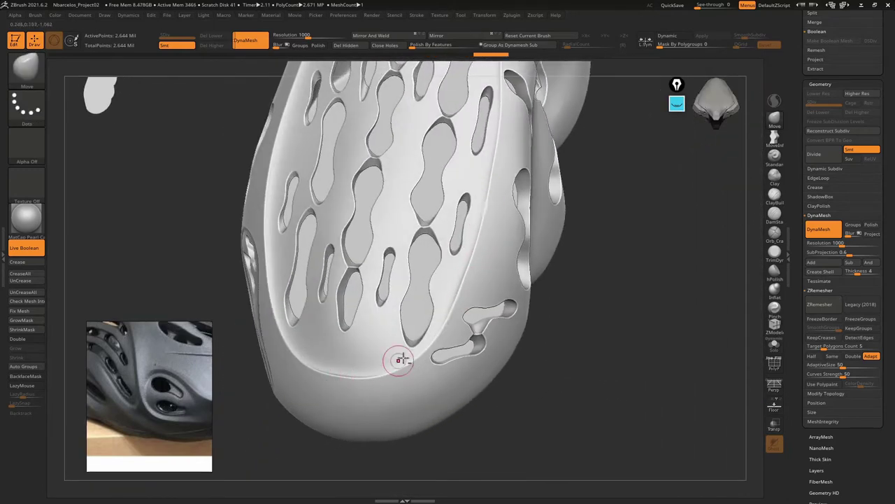
shift+drag(413, 378, 460, 284)
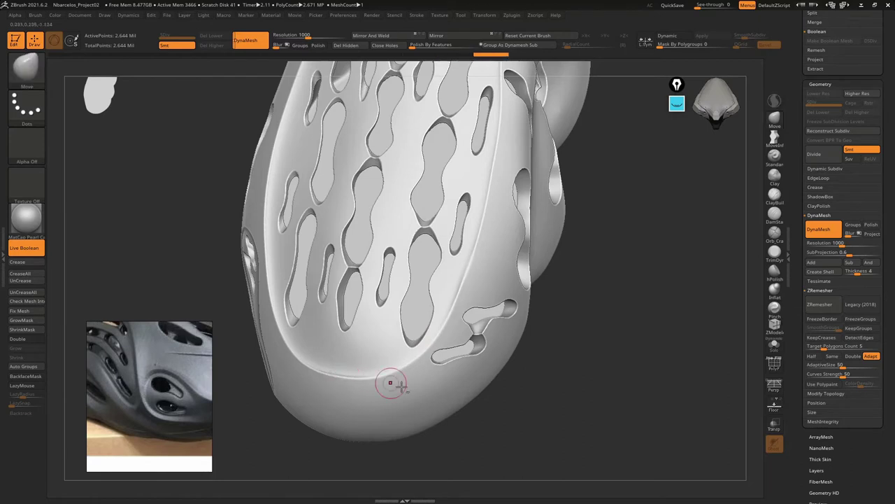
Check the lower side holes and toe, paint a mask on the side, then undo it
right_drag(390, 377, 425, 373)
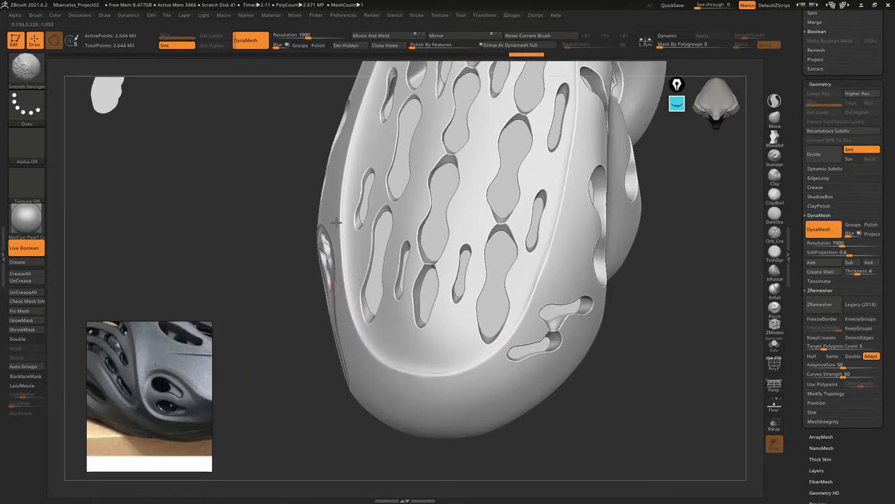
right_drag(350, 301, 348, 328)
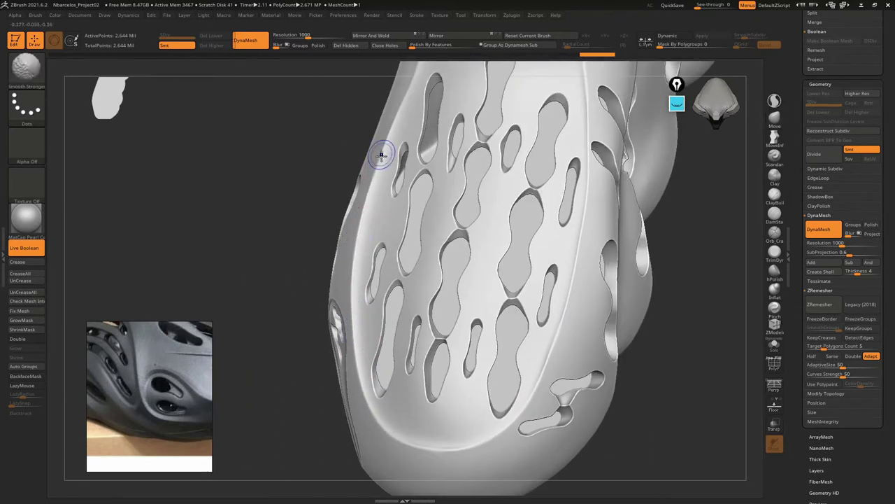
mouse_move(385, 149)
right_down()
mouse_move(386, 214)
mouse_move(536, 227)
mouse_move(394, 289)
mouse_move(366, 219)
right_up()
mouse_move(406, 276)
right_down()
mouse_move(516, 294)
mouse_move(455, 355)
mouse_move(459, 212)
right_up()
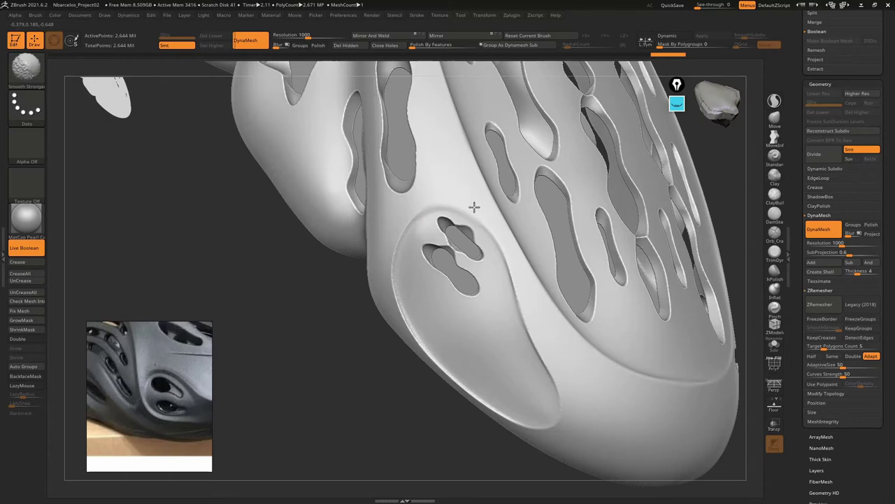
right_drag(436, 198, 484, 244)
mouse_move(472, 238)
ctrl+mouse_down()
mouse_move(464, 234)
mouse_move(479, 252)
ctrl+mouse_up()
key(ctrl+z)
mouse_move(420, 205)
right_down()
mouse_move(480, 259)
mouse_move(410, 189)
mouse_move(456, 275)
mouse_move(472, 256)
mouse_move(486, 301)
right_up()
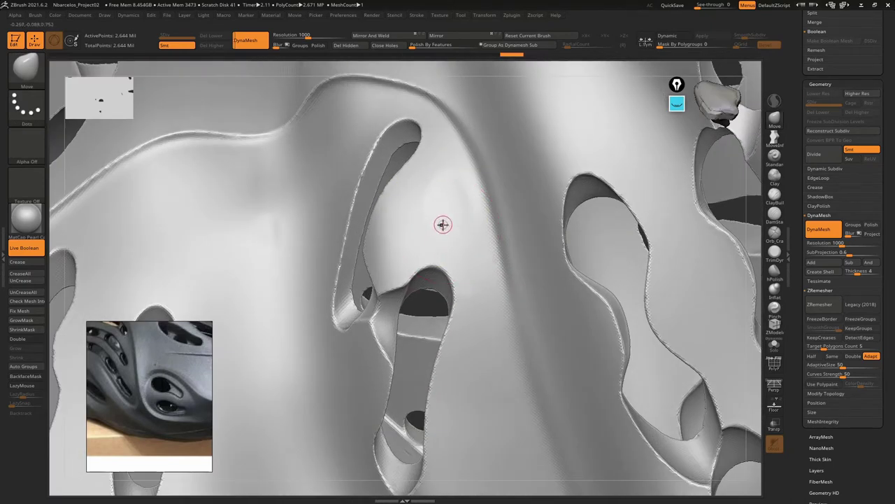
Inspect the shoe's slotted side panel from several angles with the polygroup overlay
key(shift)
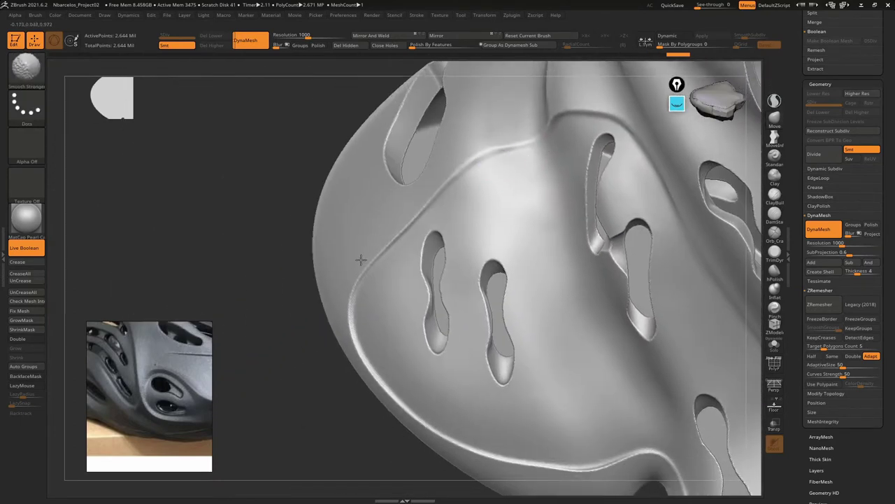
right_drag(480, 149, 364, 248)
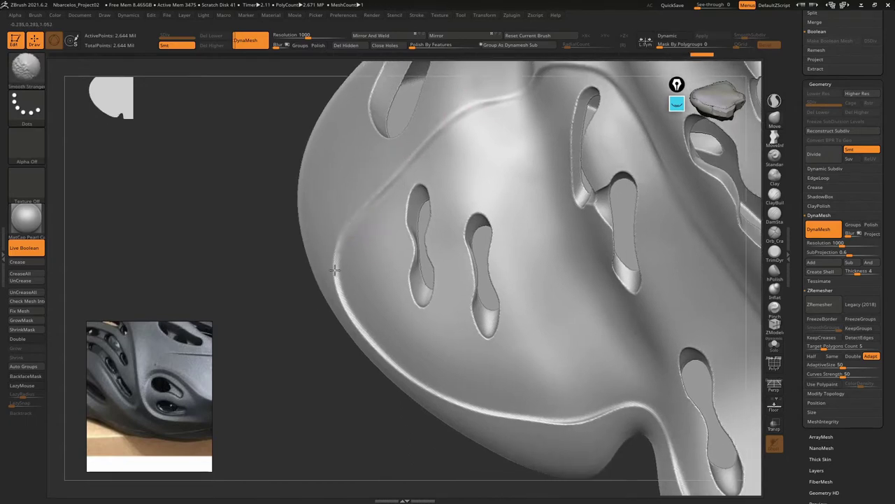
right_drag(538, 427, 366, 302)
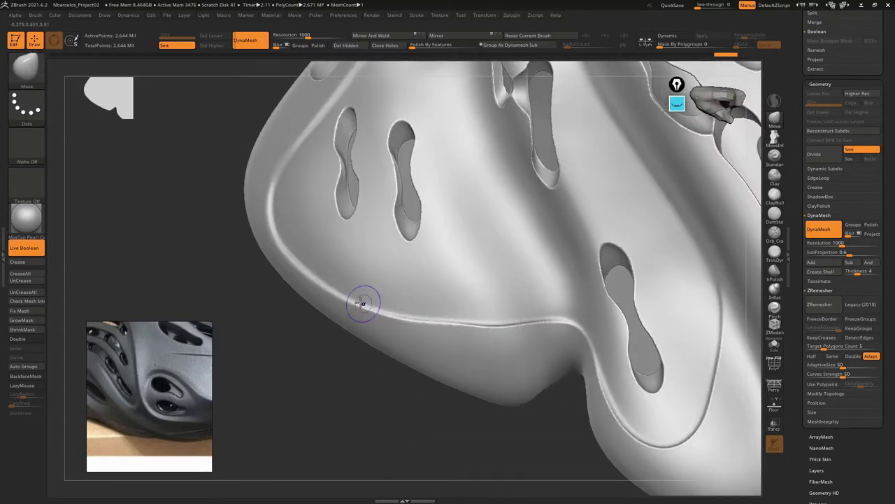
mouse_move(581, 324)
right_down()
mouse_move(514, 212)
mouse_move(616, 299)
mouse_move(542, 205)
mouse_move(529, 226)
mouse_move(512, 202)
mouse_move(528, 258)
mouse_move(524, 192)
mouse_move(536, 226)
mouse_move(484, 205)
mouse_move(515, 246)
mouse_move(494, 194)
mouse_move(473, 210)
mouse_move(445, 170)
right_up()
key(shift+f)
key(shift+f)
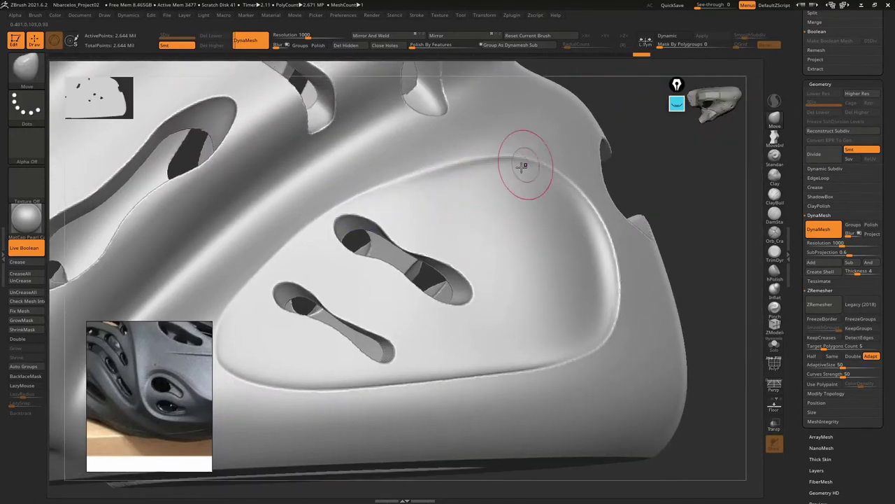
mouse_move(410, 296)
right_down()
mouse_move(392, 250)
mouse_move(343, 205)
right_up()
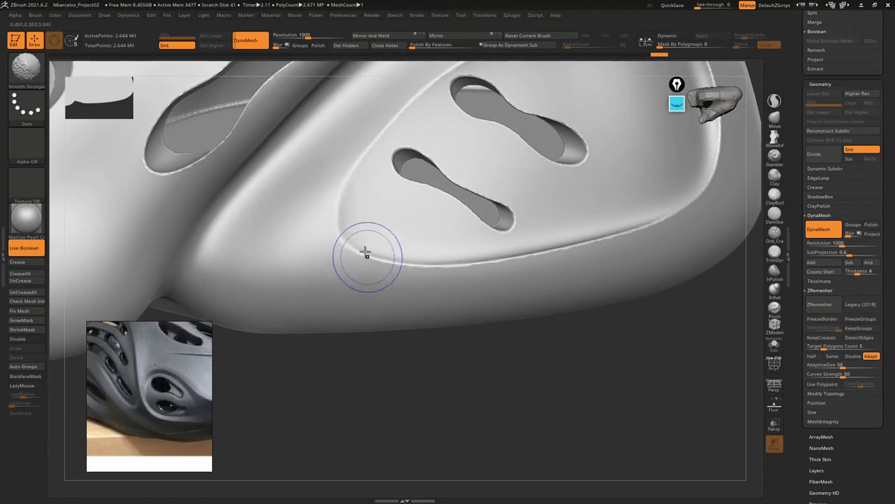
right_drag(369, 250, 360, 254)
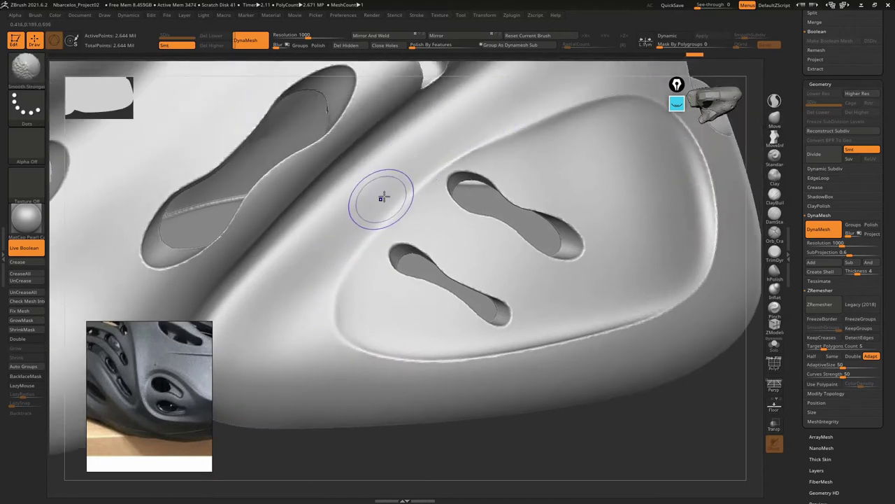
mouse_move(415, 203)
right_down()
mouse_move(498, 224)
mouse_move(347, 219)
right_up()
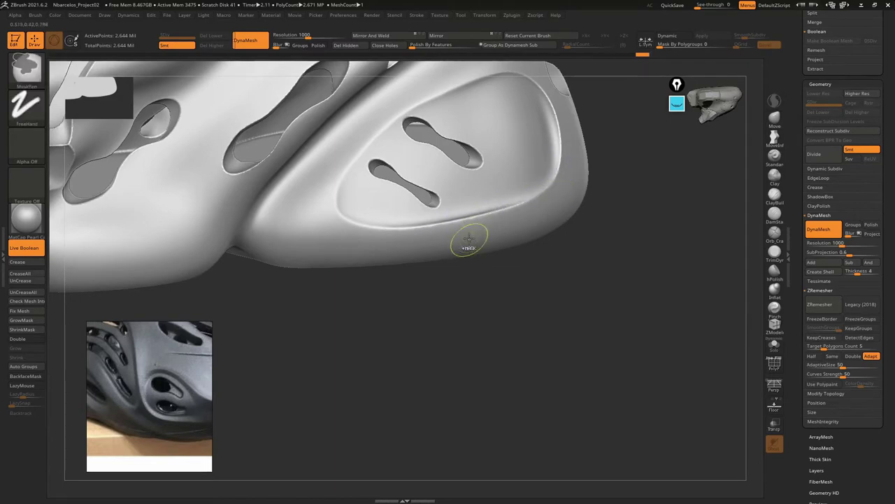
mouse_move(468, 240)
right_down()
mouse_move(522, 271)
mouse_move(359, 266)
mouse_move(494, 282)
mouse_move(548, 228)
mouse_move(458, 268)
mouse_move(424, 206)
mouse_move(533, 286)
mouse_move(524, 294)
right_up()
right_drag(518, 216, 493, 275)
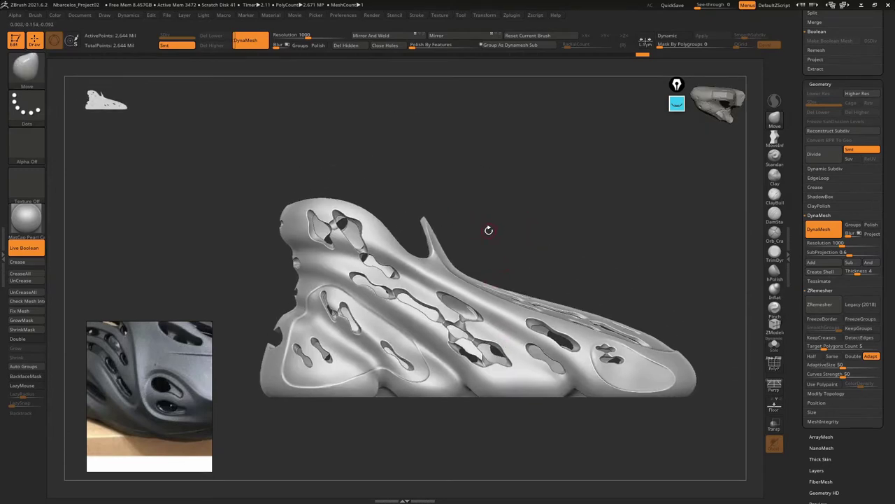
Switch to the Videos folder and open Final_AcidRing.mp4
key(alt+Tab)
click(697, 187)
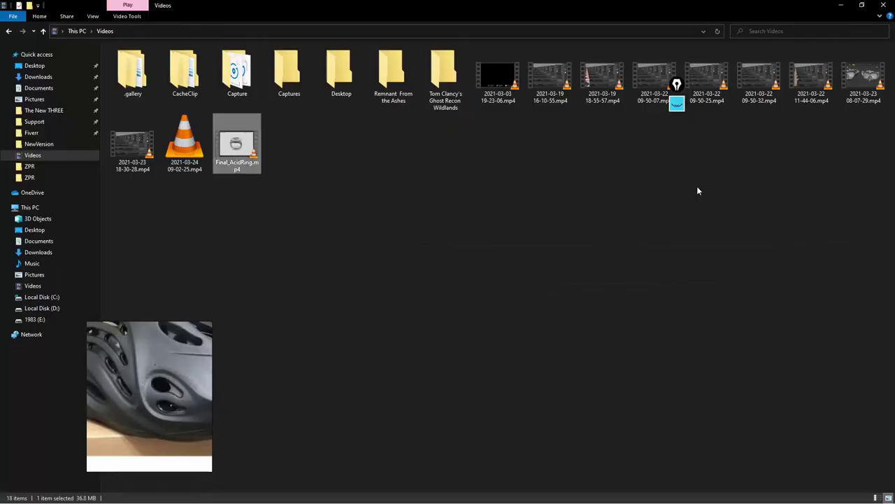
click(228, 144)
double_click(229, 145)
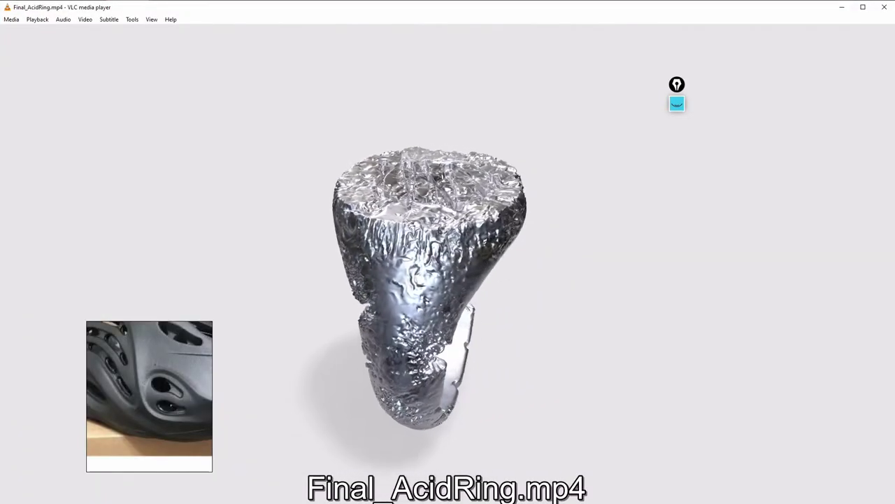
Pause and resume the rotating ring reference video several times in VLC
key(space)
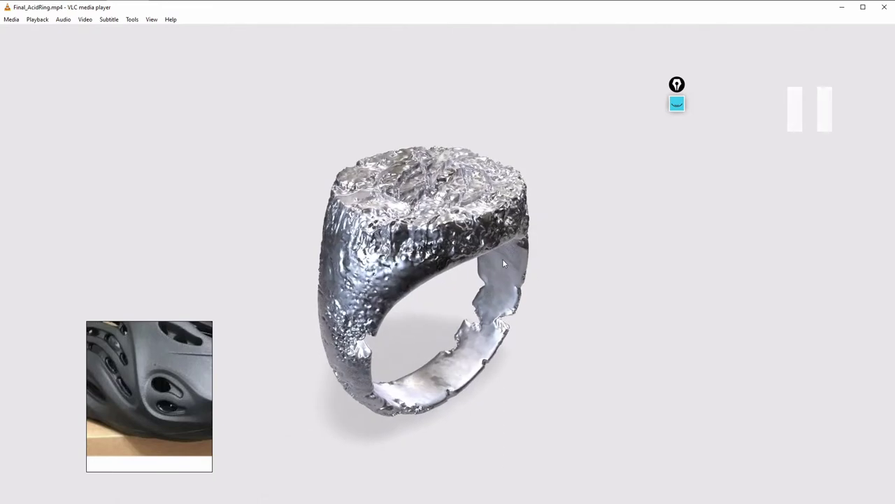
key(space)
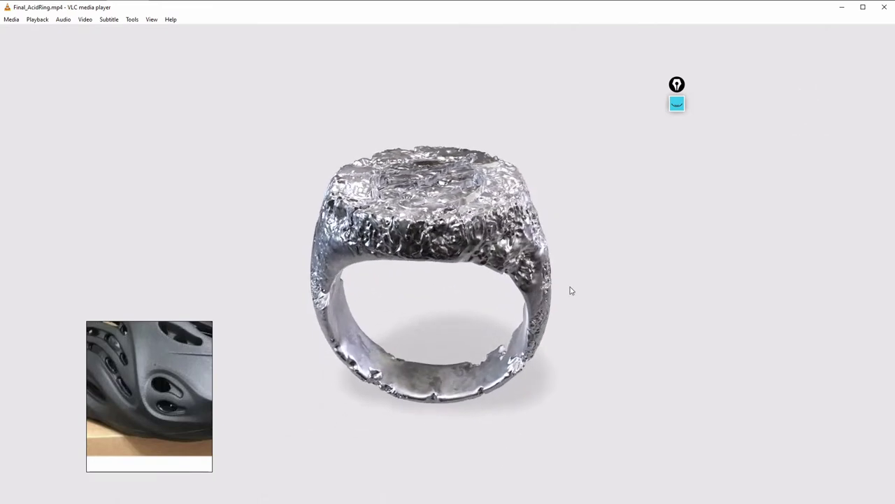
key(space)
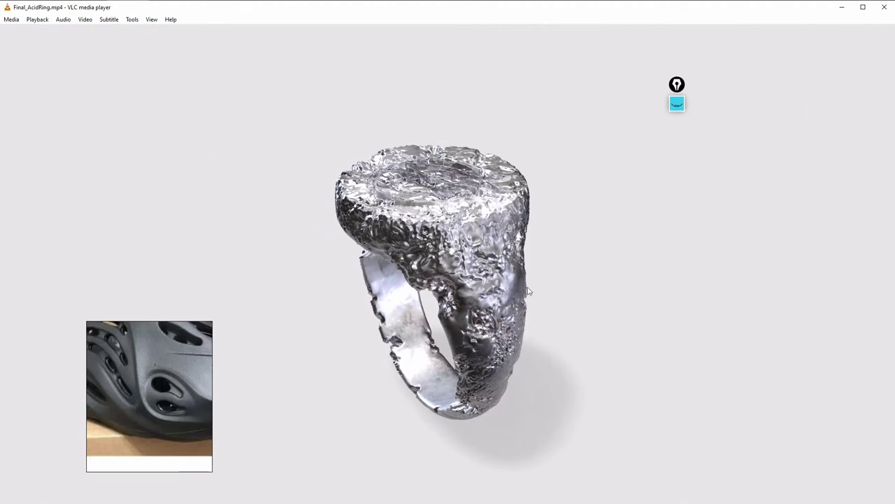
key(space)
key(space)
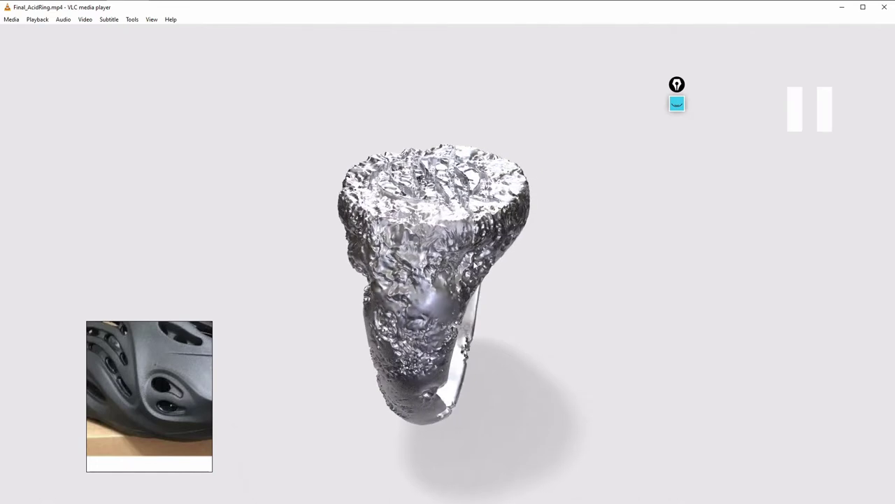
key(space)
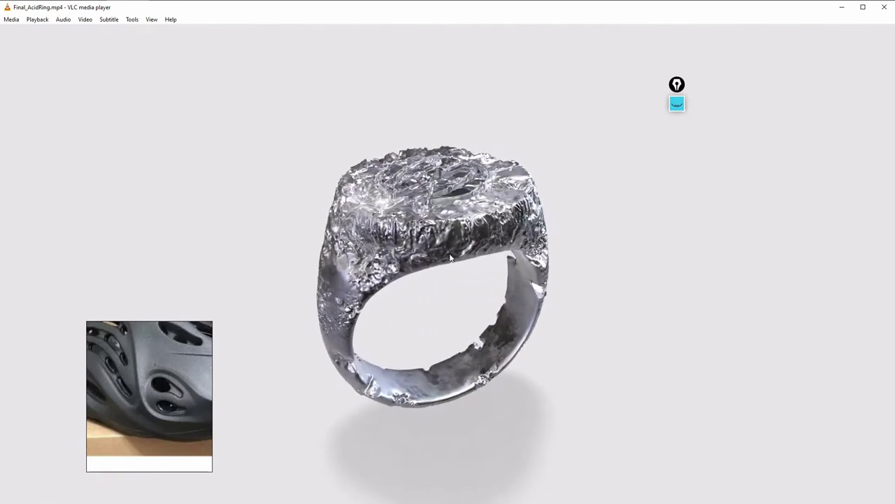
key(space)
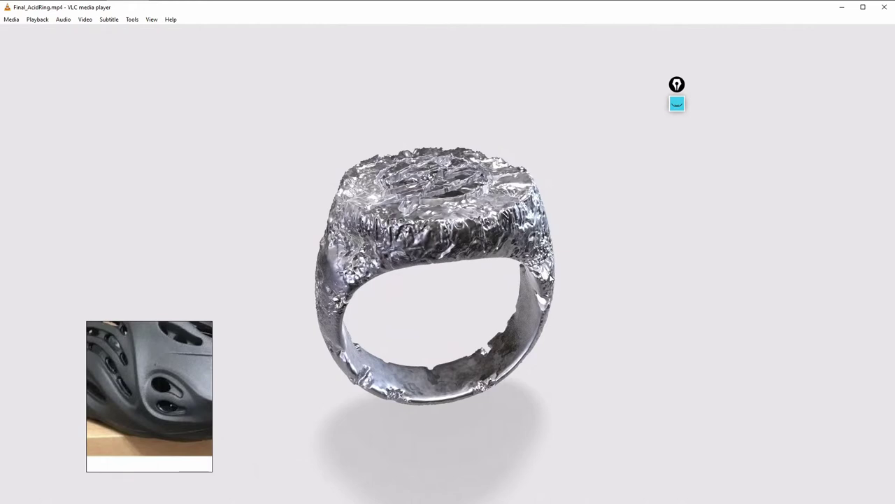
Watch the ring video fullscreen from 00:00, then exit fullscreen and return to ZBrush
double_click(577, 360)
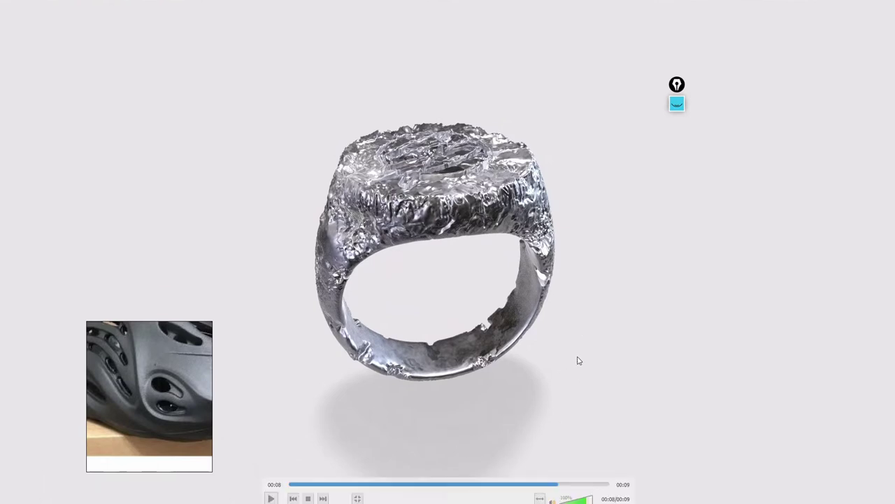
drag(548, 486, 302, 486)
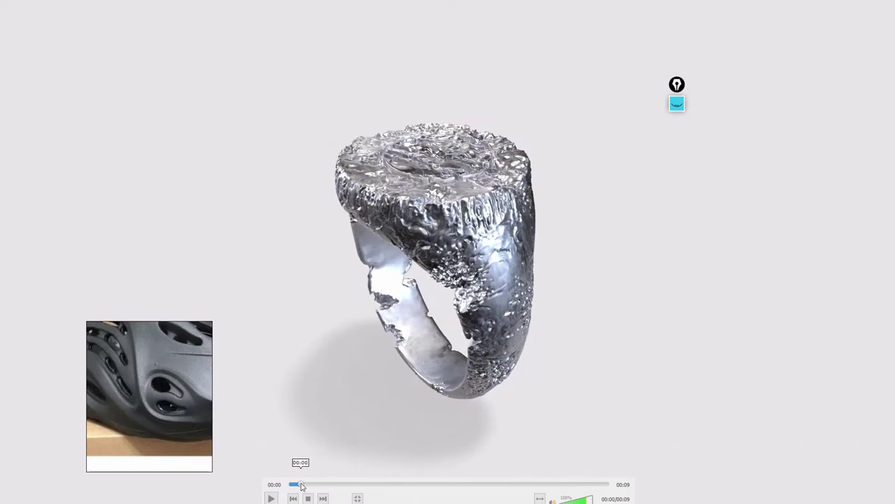
double_click(583, 252)
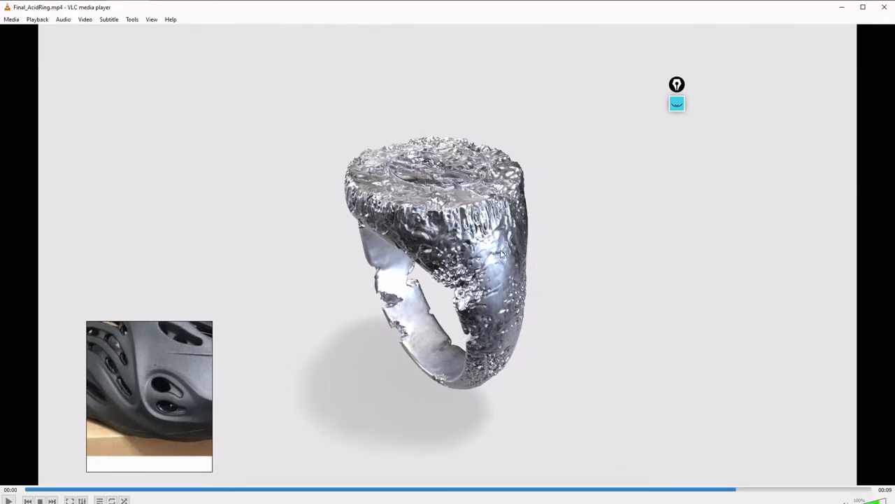
key(alt+Tab)
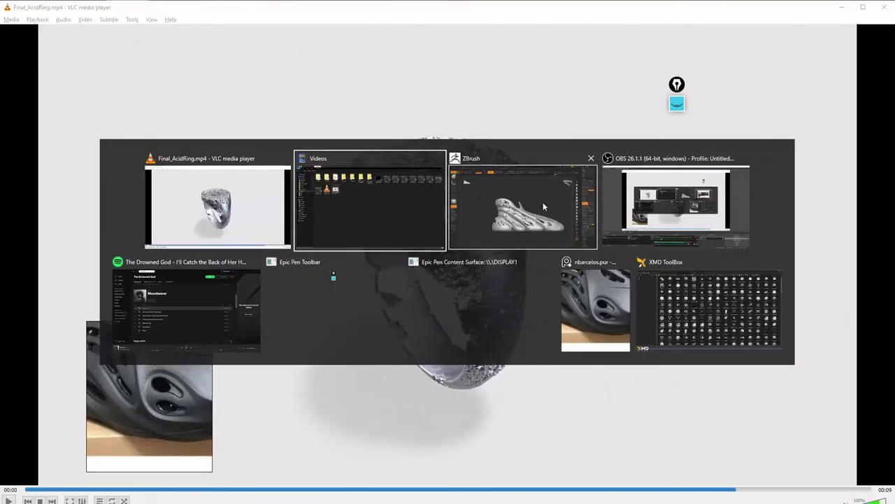
alt+click(543, 202)
drag(534, 241, 430, 176)
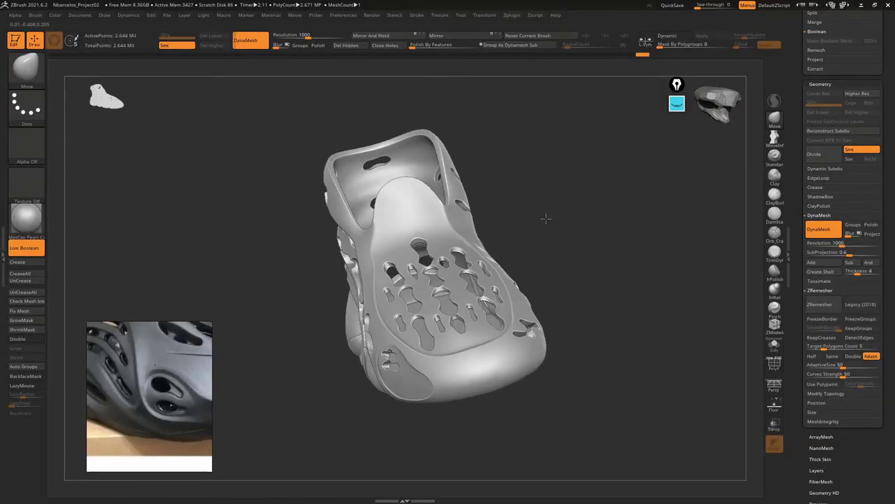
mouse_move(429, 176)
ctrl+right_down()
mouse_move(449, 223)
mouse_move(418, 220)
ctrl+right_up()
key(space)
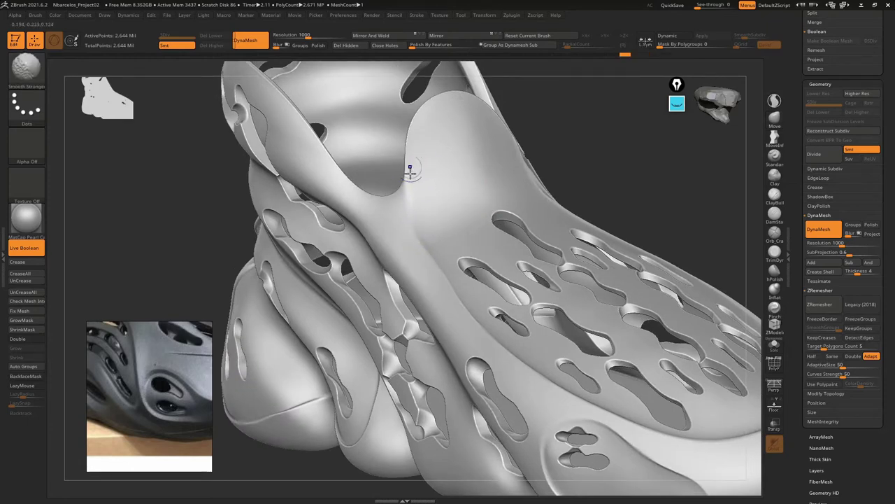
mouse_move(413, 194)
right_down()
mouse_move(431, 208)
mouse_move(542, 165)
mouse_move(536, 214)
mouse_move(525, 202)
mouse_move(540, 216)
mouse_move(550, 205)
right_up()
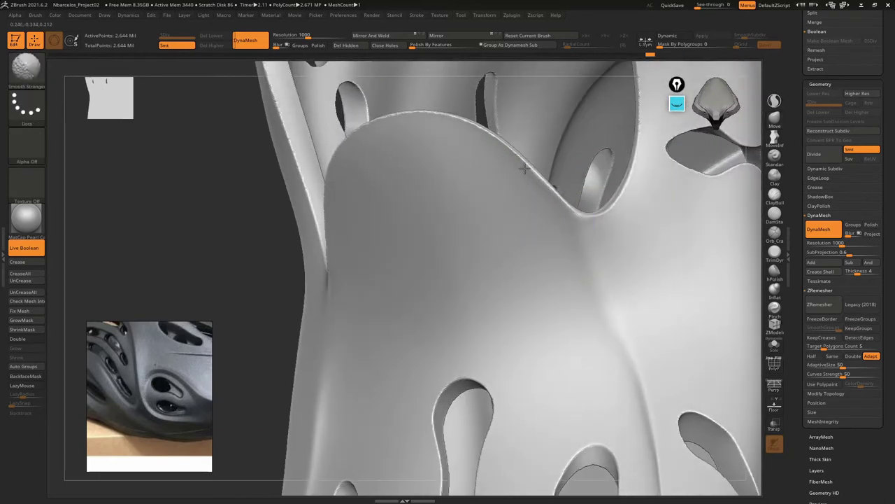
mouse_move(333, 220)
right_down()
mouse_move(380, 256)
mouse_move(414, 248)
mouse_move(401, 156)
right_up()
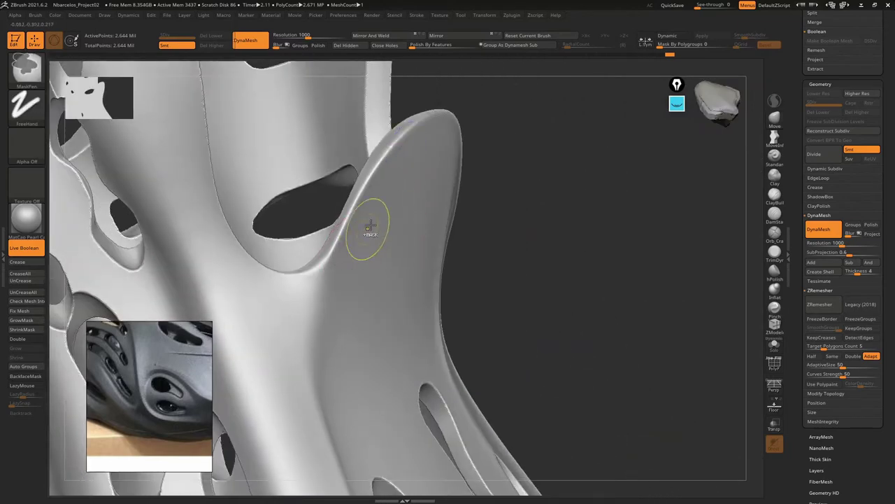
mouse_move(368, 228)
right_down()
mouse_move(389, 189)
mouse_move(356, 256)
mouse_move(334, 205)
right_up()
key(shift)
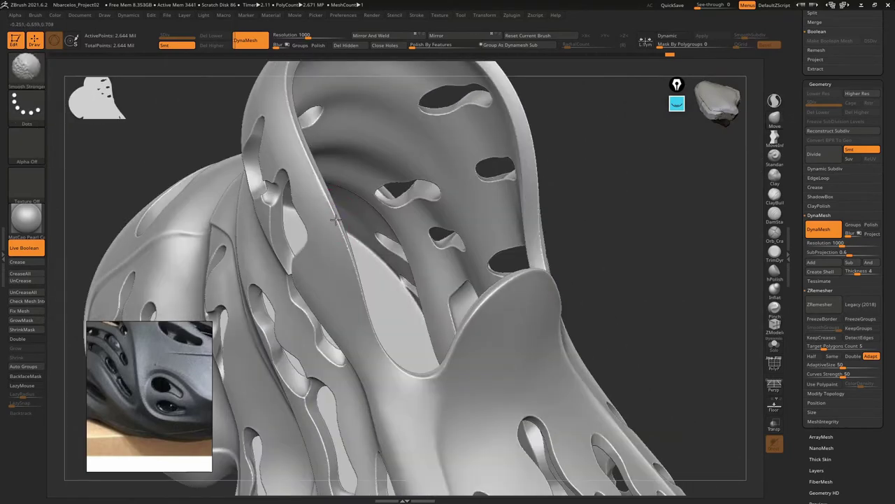
right_drag(368, 332, 499, 200)
mouse_move(529, 290)
right_down()
mouse_move(475, 225)
mouse_move(464, 244)
mouse_move(595, 205)
mouse_move(508, 231)
mouse_move(597, 231)
mouse_move(535, 218)
mouse_move(545, 217)
mouse_move(580, 273)
mouse_move(567, 322)
mouse_move(552, 315)
mouse_move(568, 285)
right_up()
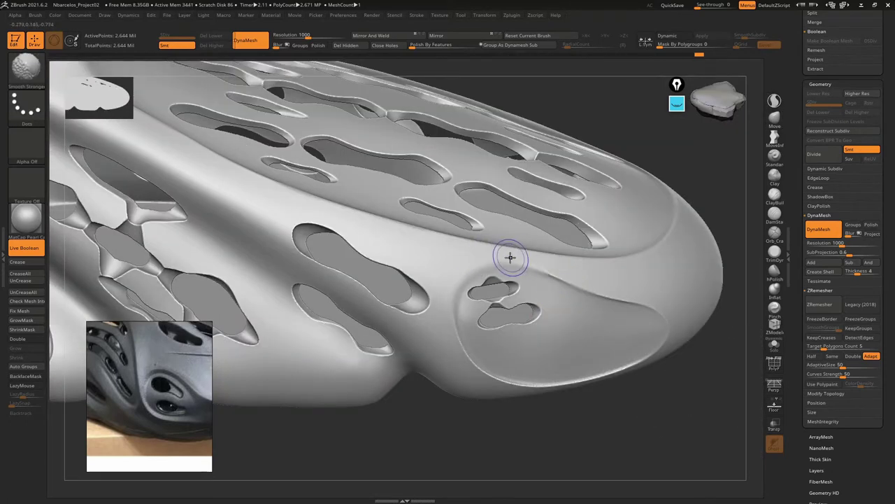
right_drag(511, 256, 514, 264)
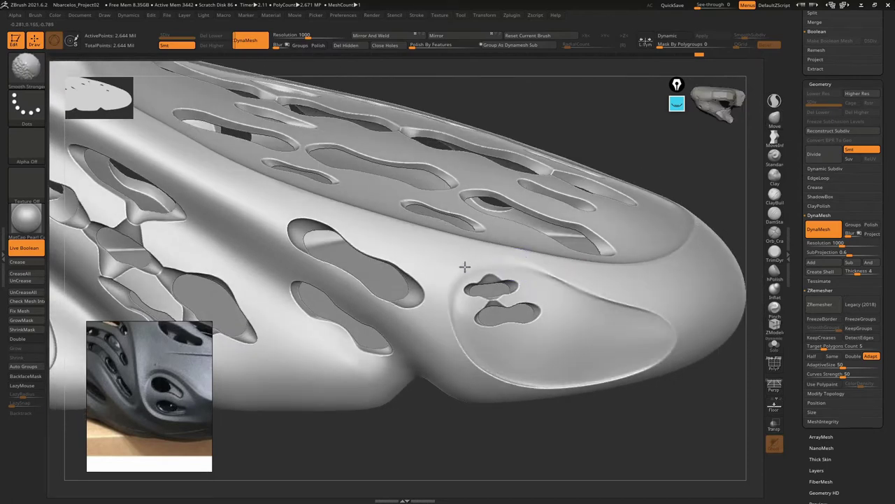
key(f)
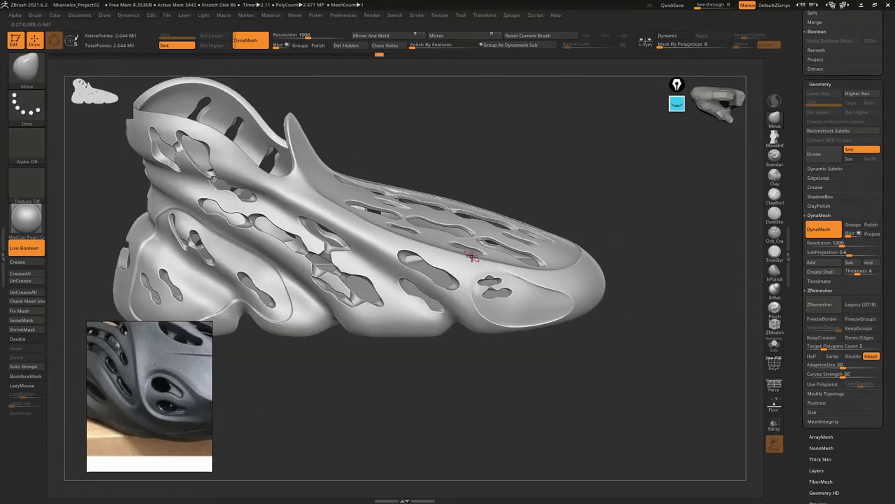
right_drag(473, 256, 501, 262)
Save the shoe project, overwriting the existing .zpr file
key(ctrl+s)
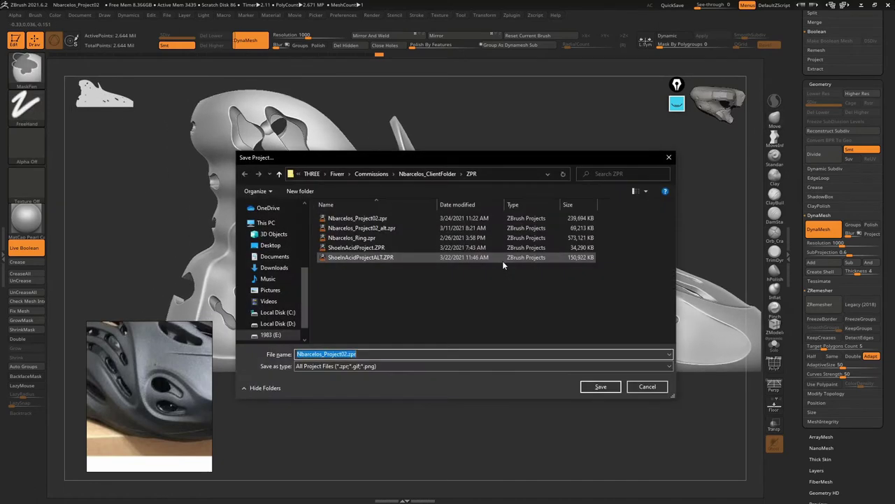
key(Return)
key(y)
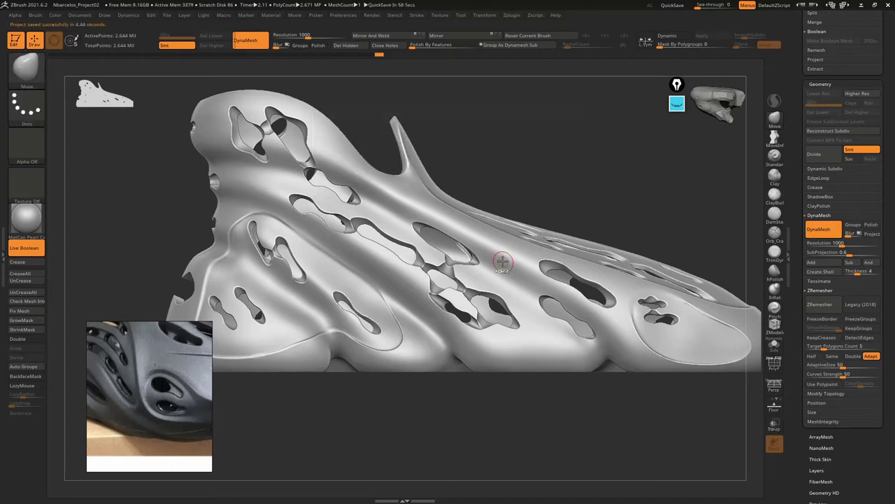
Check the OBS recorder window and return to ZBrush
key(alt+Tab)
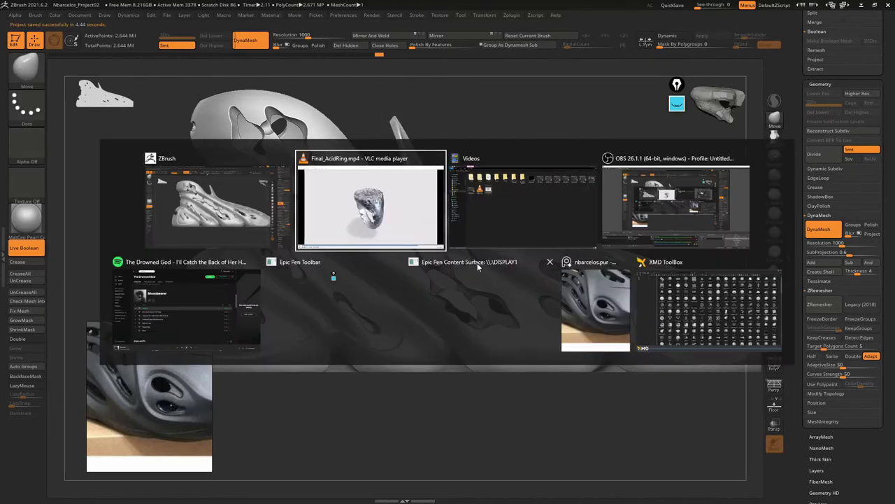
click(720, 190)
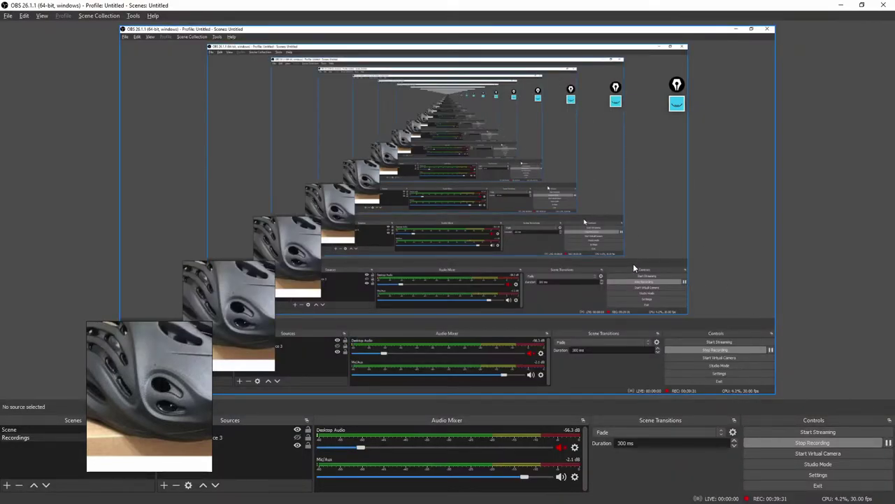
key(alt+Tab)
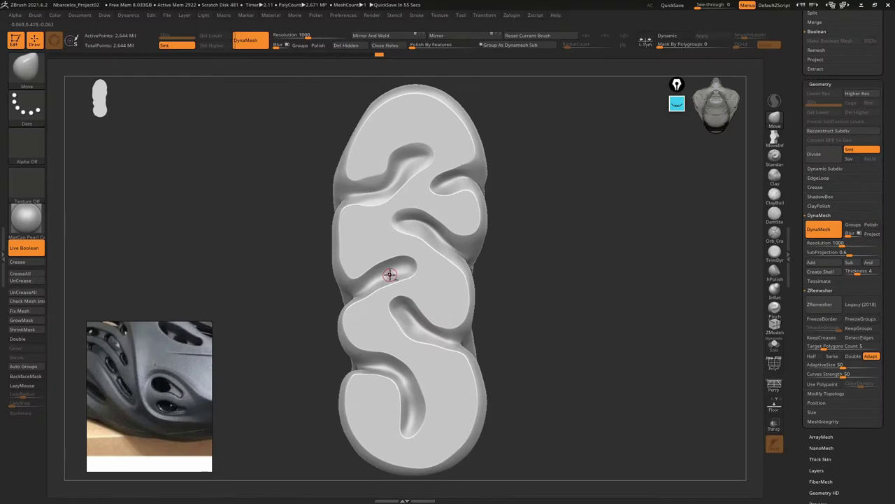
Orbit the shoe through side and front views of the sole, hiding Krita along the way
drag(328, 276, 345, 289)
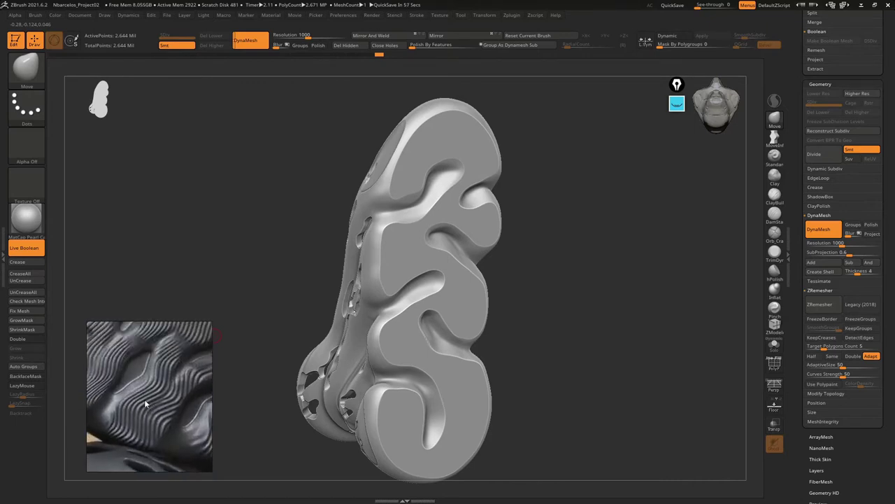
drag(576, 291, 547, 294)
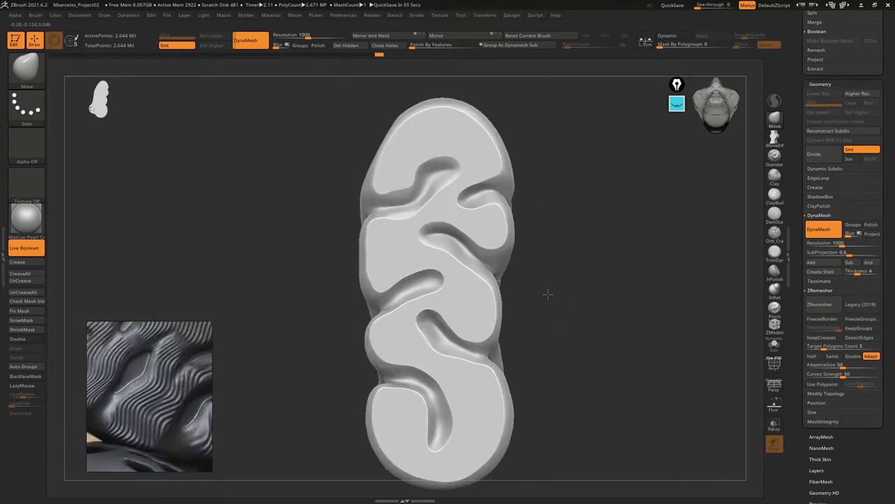
key(super)
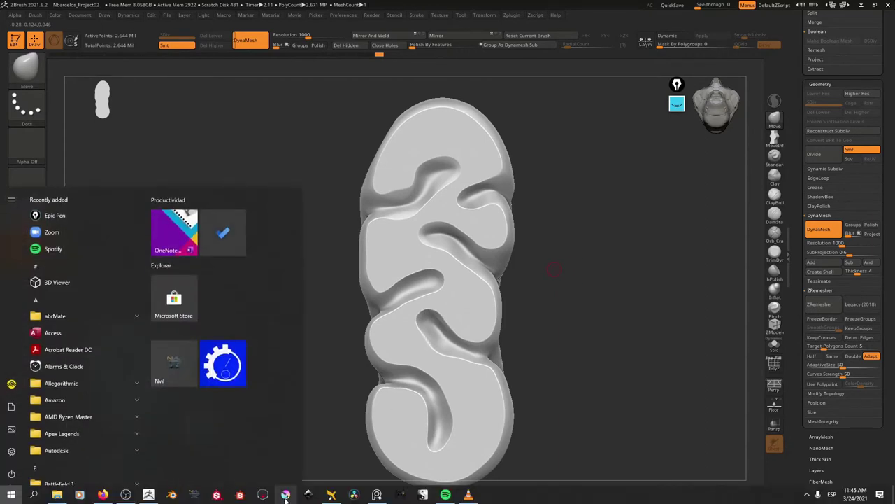
click(286, 495)
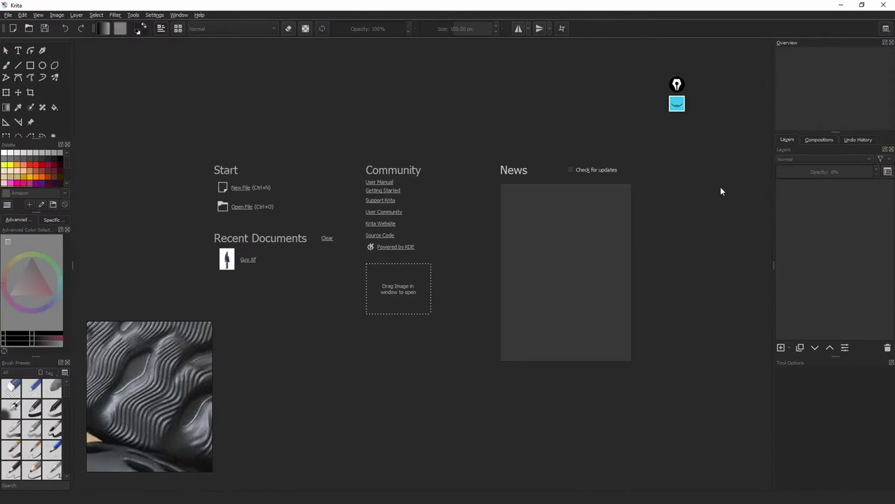
click(842, 9)
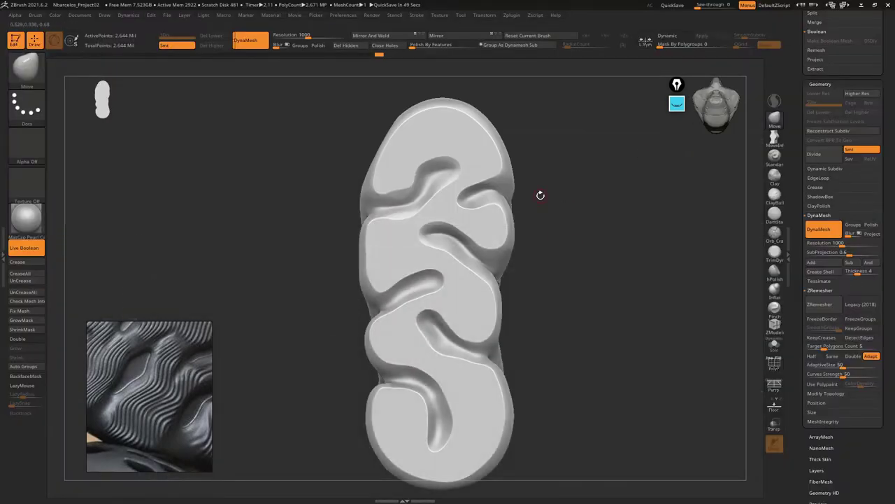
mouse_move(345, 158)
mouse_down()
mouse_move(302, 181)
mouse_move(514, 186)
mouse_up()
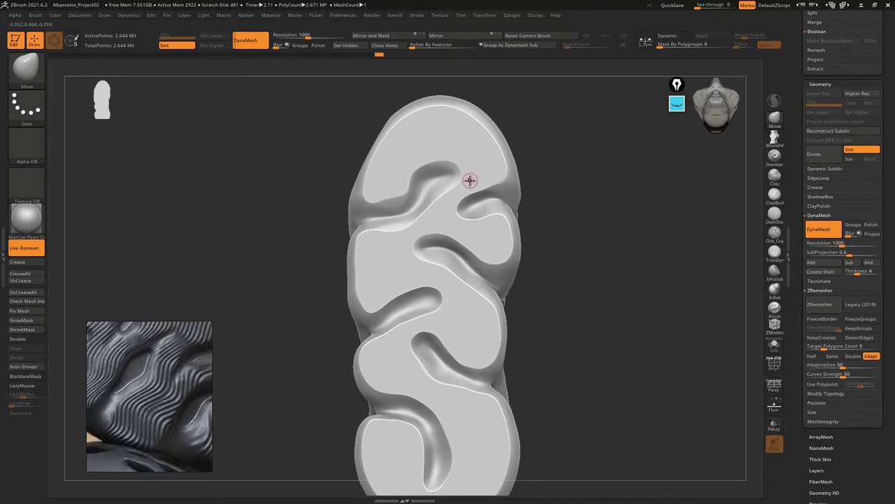
mouse_move(453, 321)
mouse_down()
mouse_move(496, 273)
mouse_move(546, 282)
mouse_up()
With the Pinch brush selected, inspect a sole groove up close, then bring up the lines alpha results
key(ctrl)
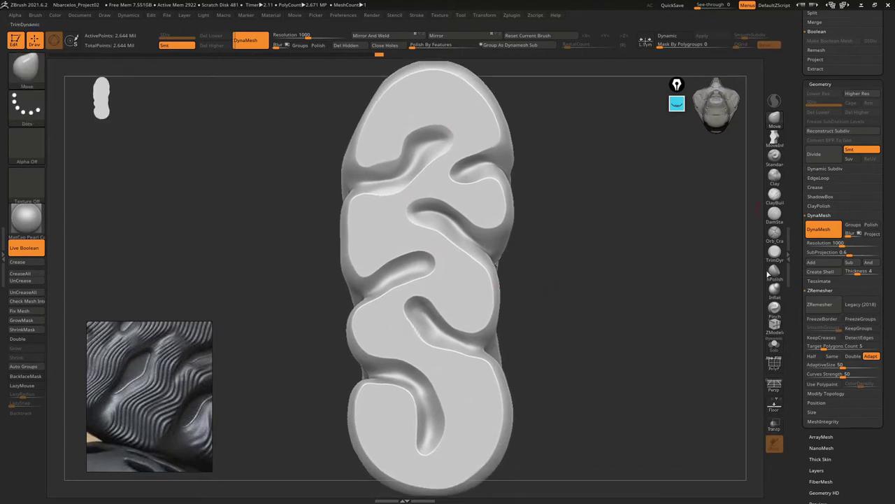
click(773, 309)
mouse_move(430, 335)
right_down()
mouse_move(410, 324)
mouse_move(441, 338)
mouse_move(424, 329)
right_up()
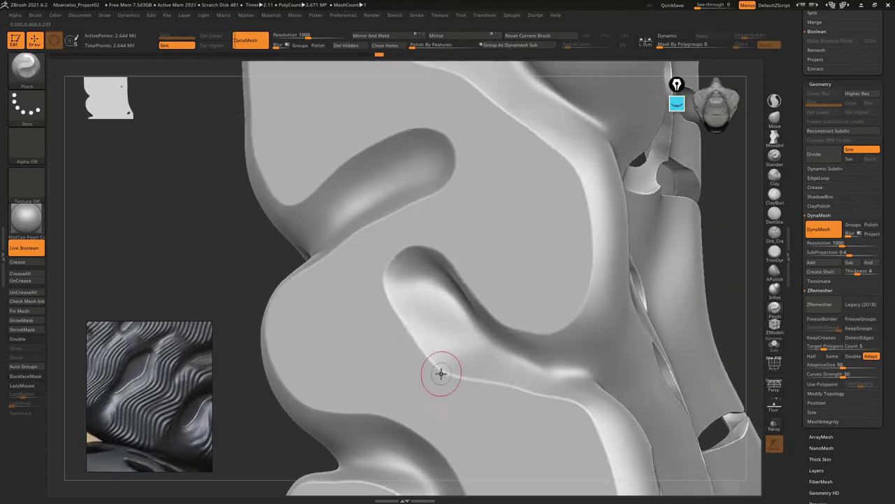
key(shift)
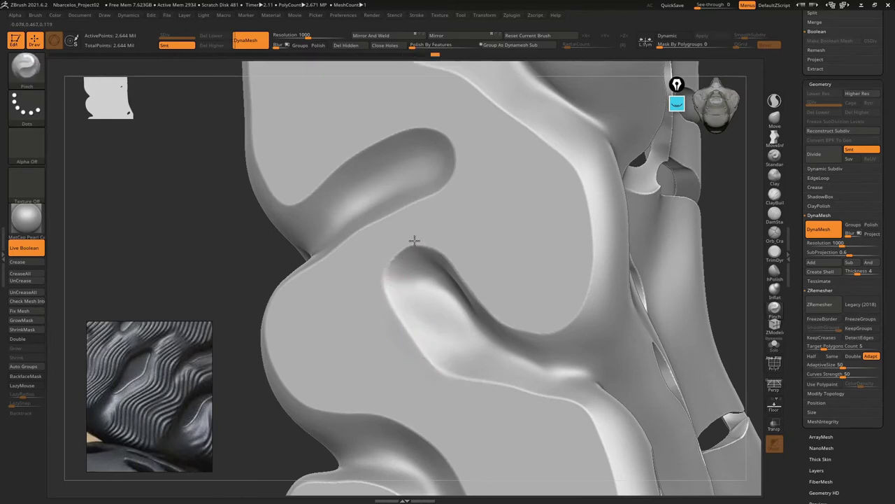
mouse_move(443, 247)
right_down()
mouse_move(413, 258)
mouse_move(418, 294)
mouse_move(392, 360)
right_up()
scroll(434, 308, down, 2)
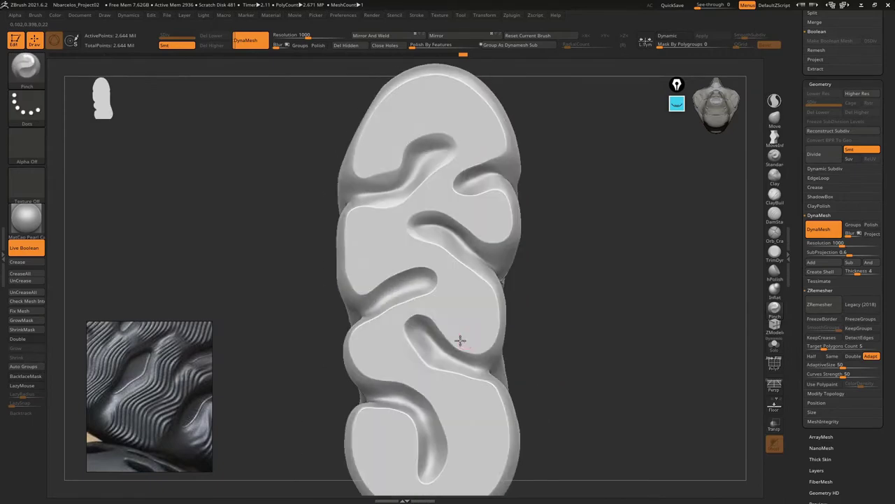
drag(460, 342, 488, 284)
scroll(488, 284, down, 2)
drag(524, 258, 499, 297)
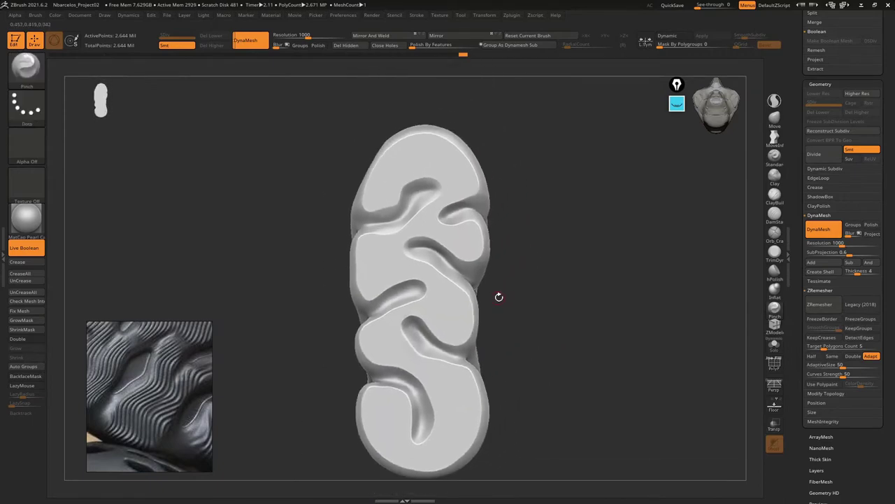
key(alt+Tab)
key(alt+Tab)
key(alt+Tab)
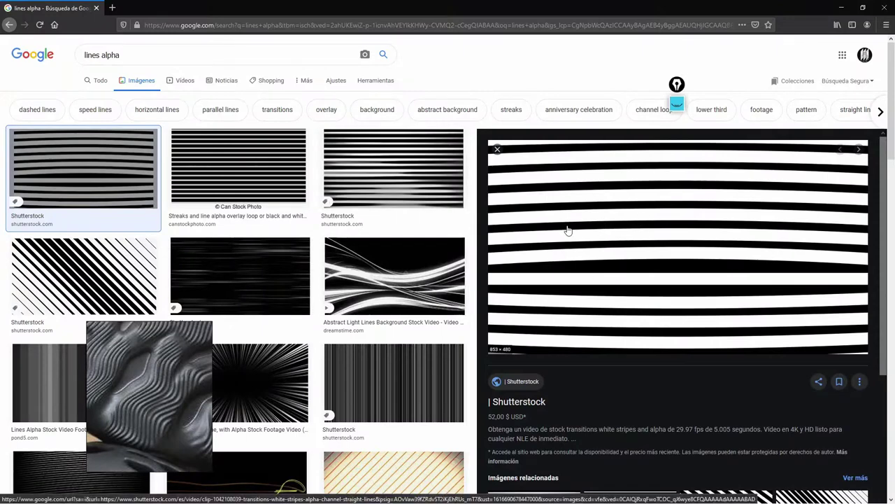
Copy the black-and-white horizontal stripes image with Copiar imagen and switch to Krita
key(alt+Tab)
click(487, 232)
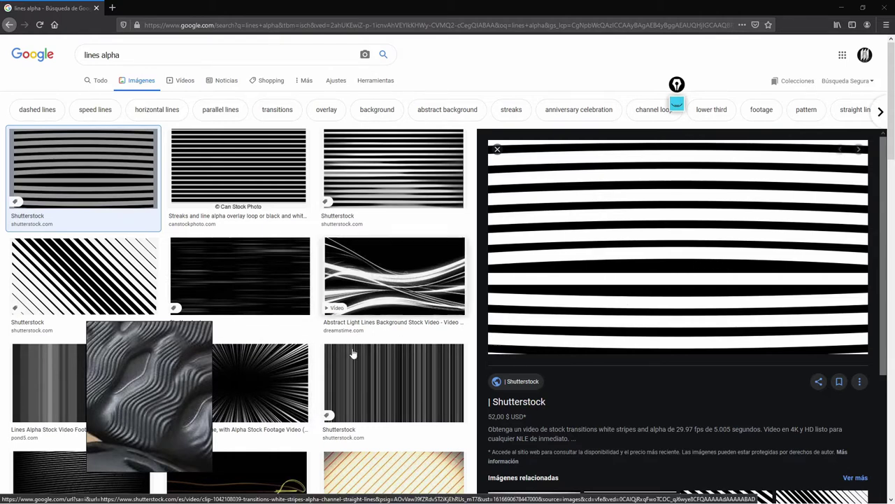
right_click(615, 277)
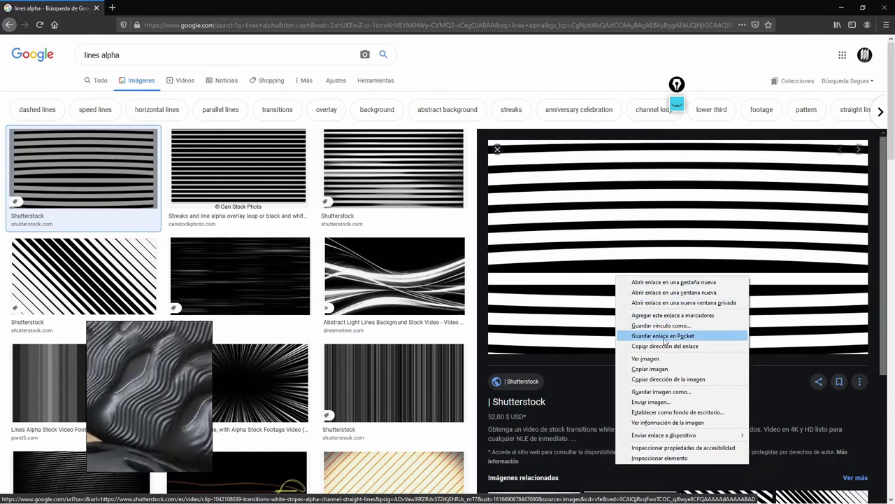
click(663, 369)
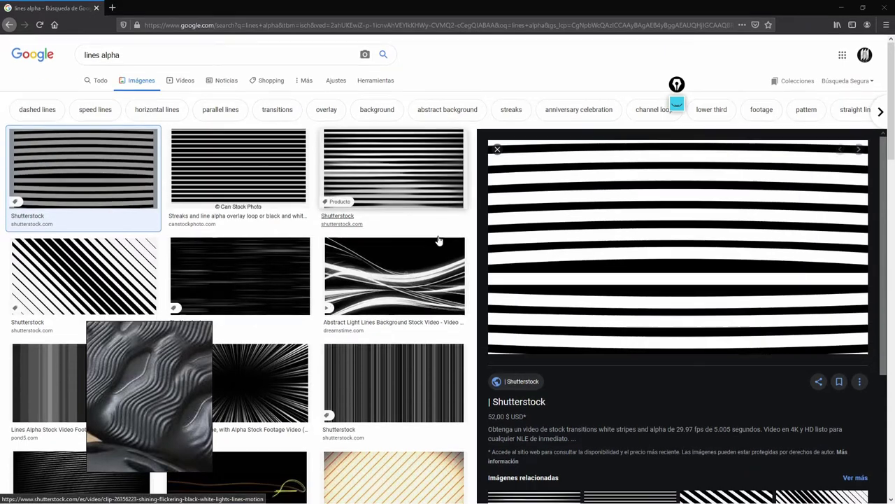
key(alt+Tab)
click(451, 227)
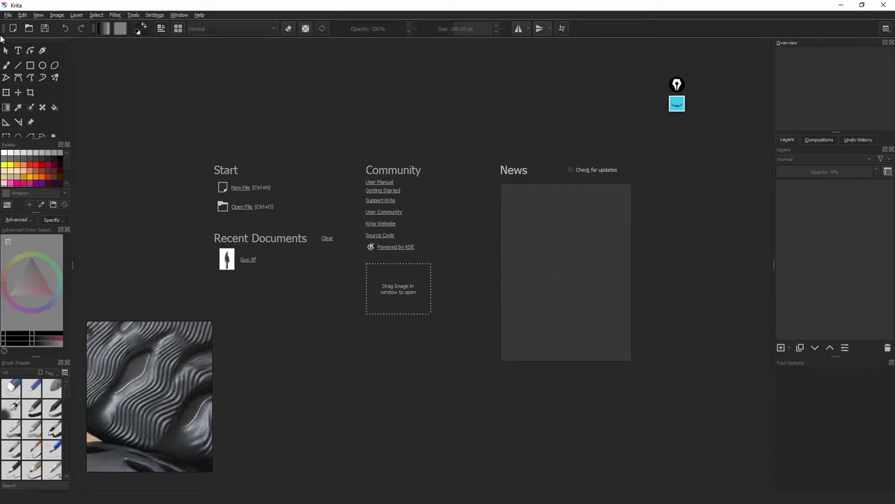
Create a new Krita document 2000 px wide and 2000 px high
click(8, 14)
click(21, 25)
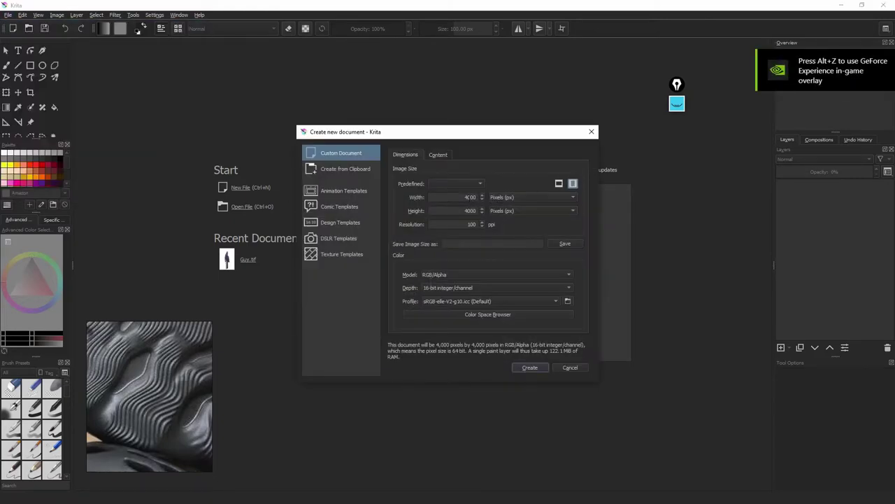
double_click(468, 197)
text(2000)
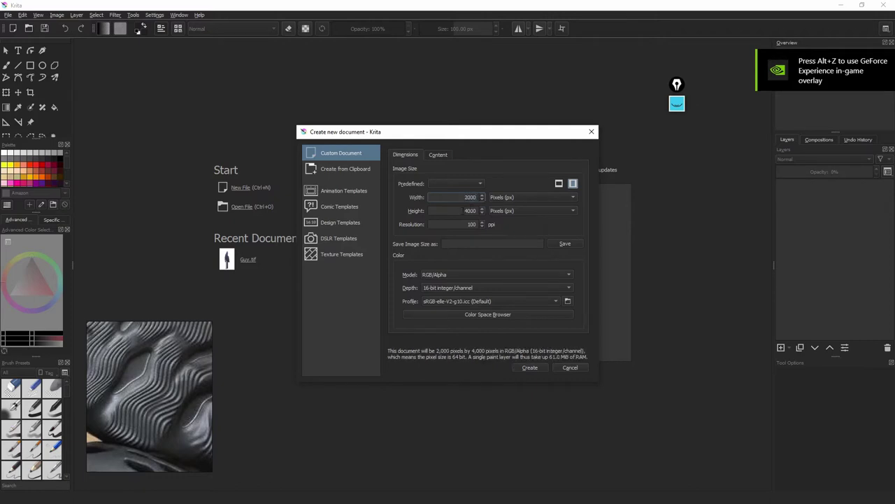
key(Tab)
text(2000)
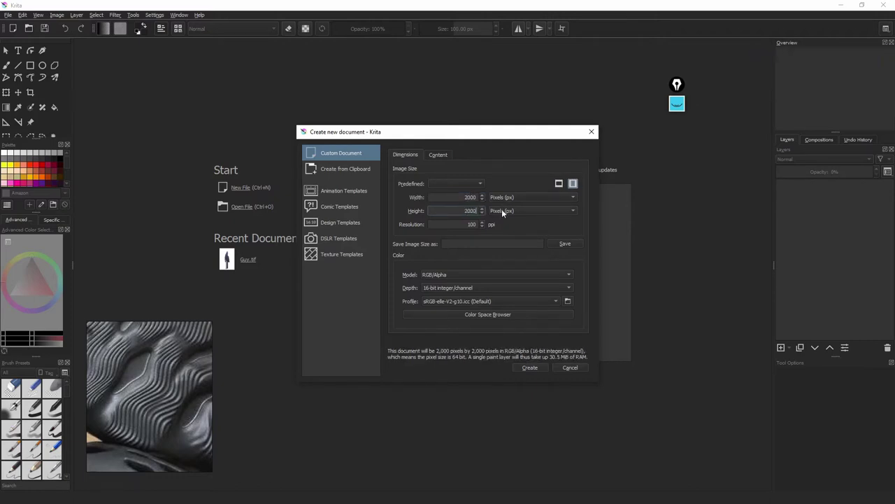
click(537, 370)
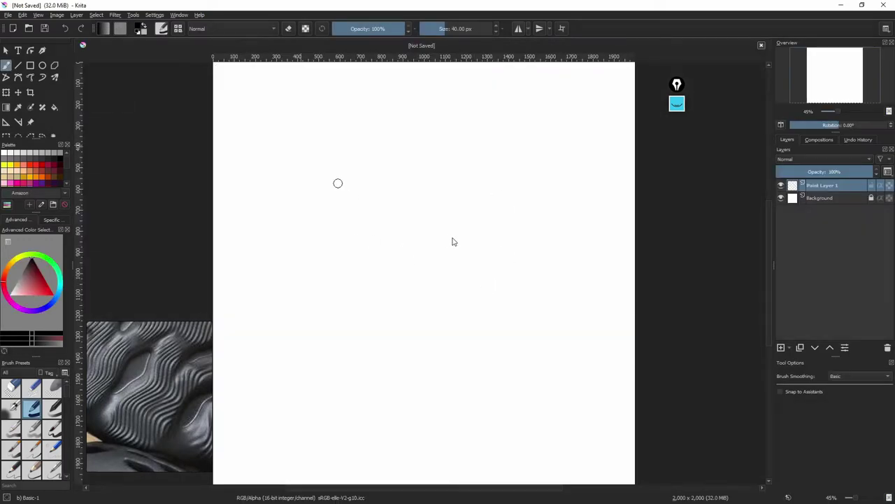
Zoom out and fill Paint Layer 1 solid black with the Fill tool
key(minus)
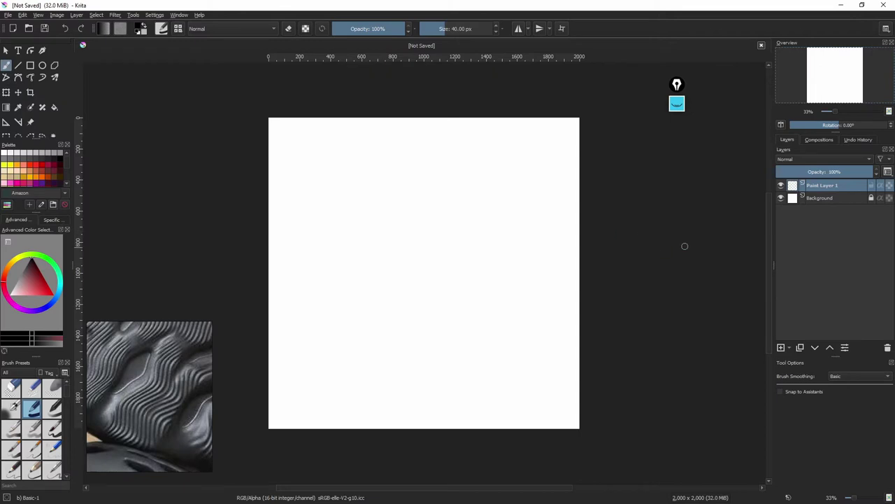
click(55, 107)
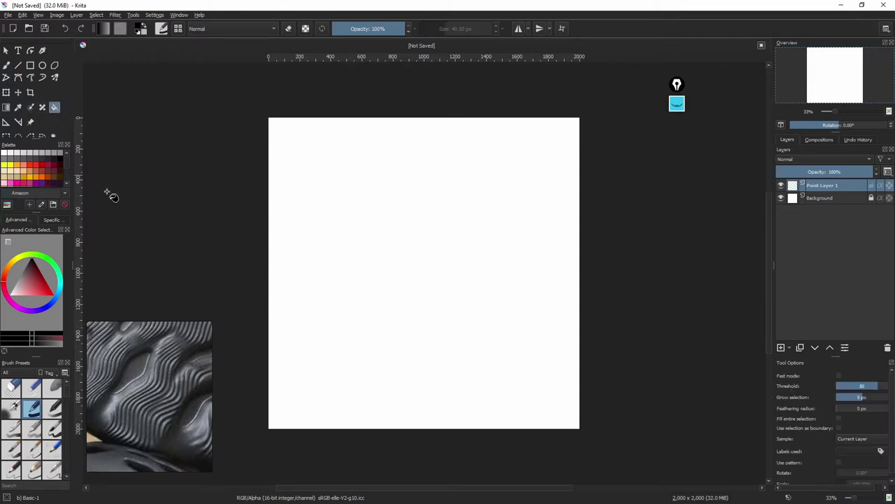
click(340, 226)
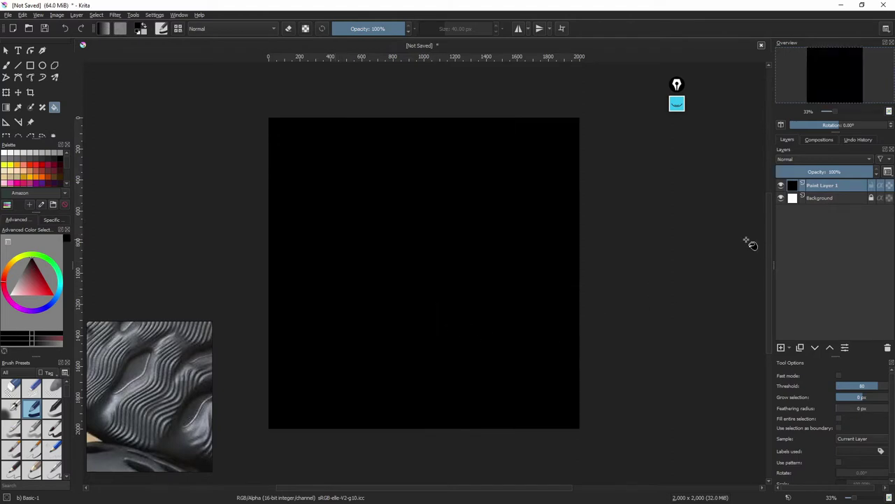
Paste the stripes image As Web and scale it up across most of the black canvas
key(ctrl+v)
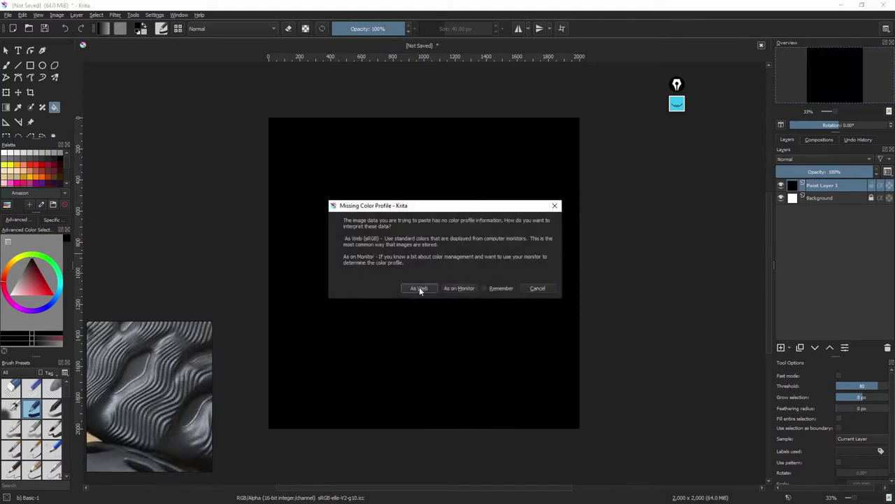
click(419, 288)
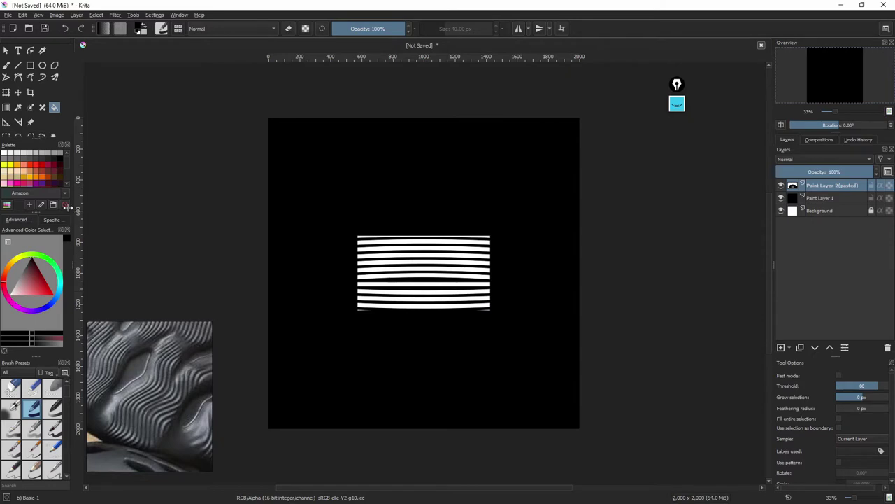
click(6, 93)
drag(420, 266, 344, 190)
mouse_move(435, 232)
mouse_down()
mouse_move(493, 297)
mouse_move(550, 340)
mouse_move(572, 317)
mouse_up()
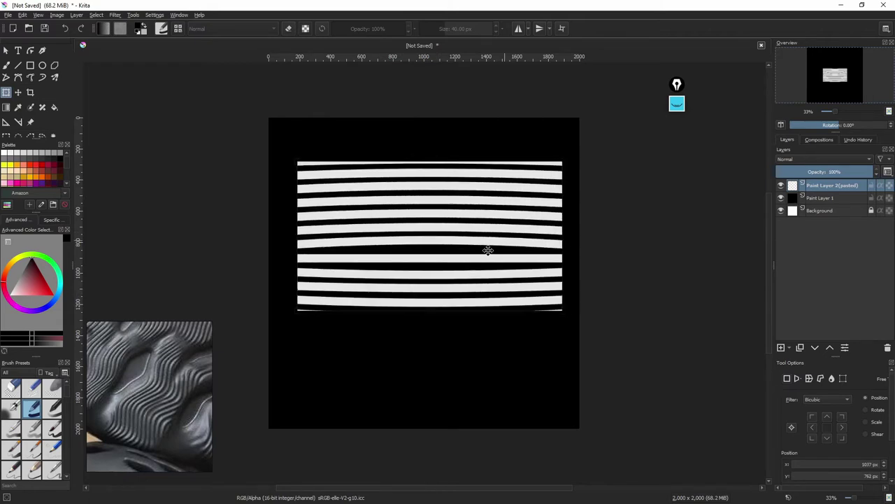
drag(487, 250, 483, 274)
key(Return)
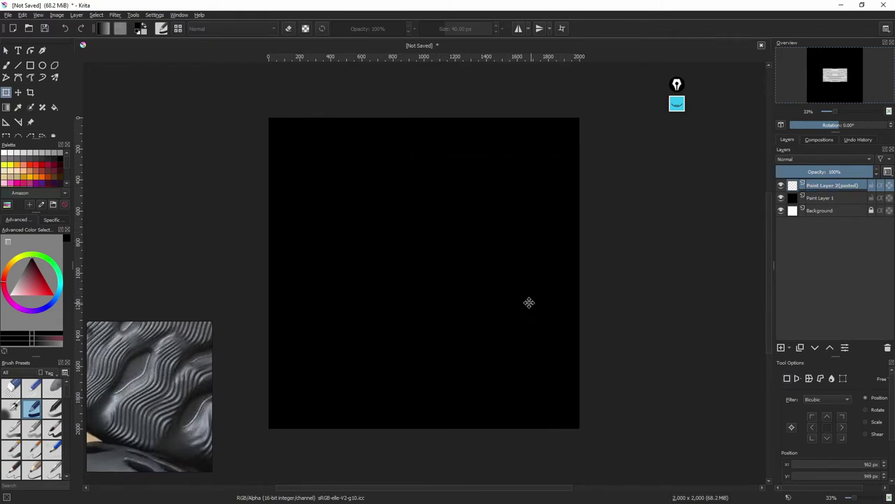
Switch the brush to erase mode to clean stray bottom-edge fragments, then transform the stripes again
click(6, 64)
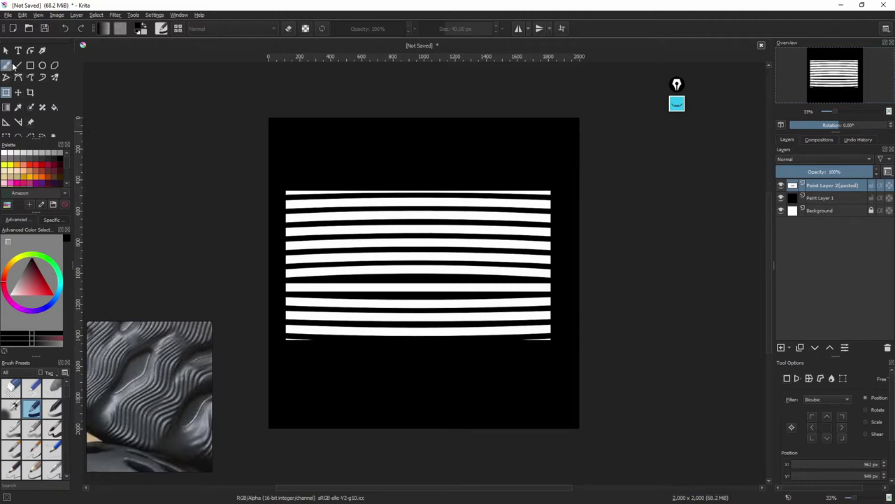
click(286, 30)
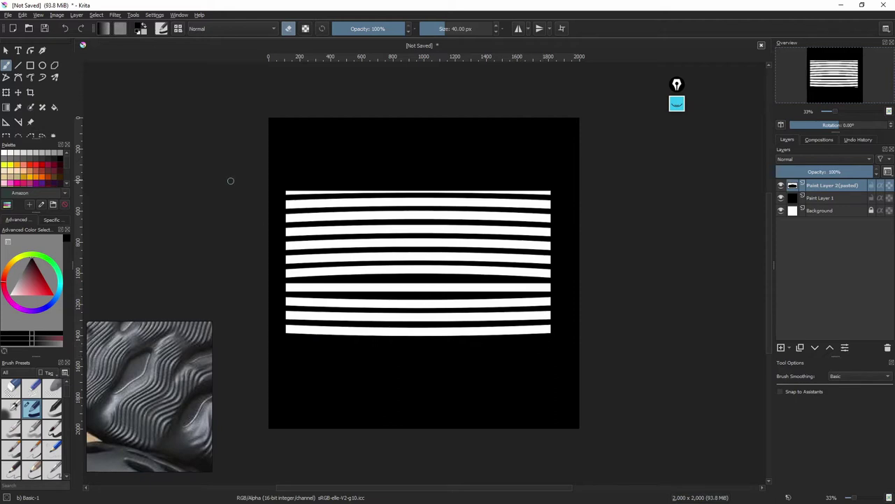
click(6, 92)
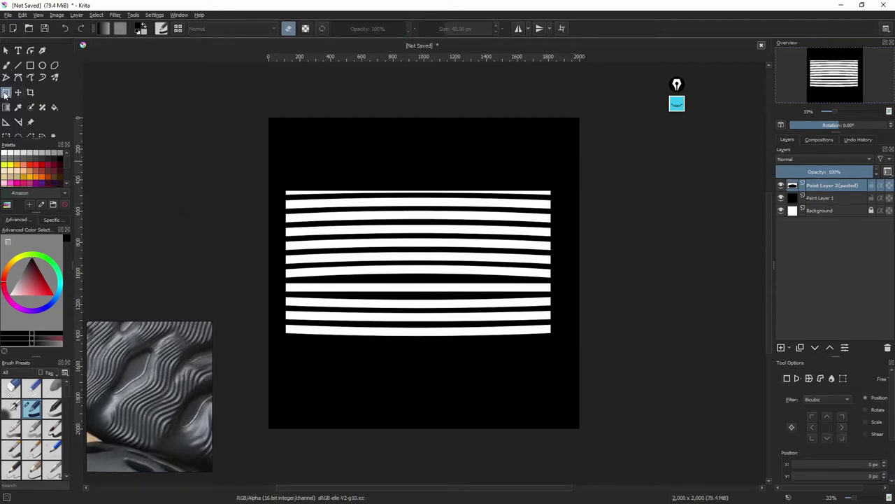
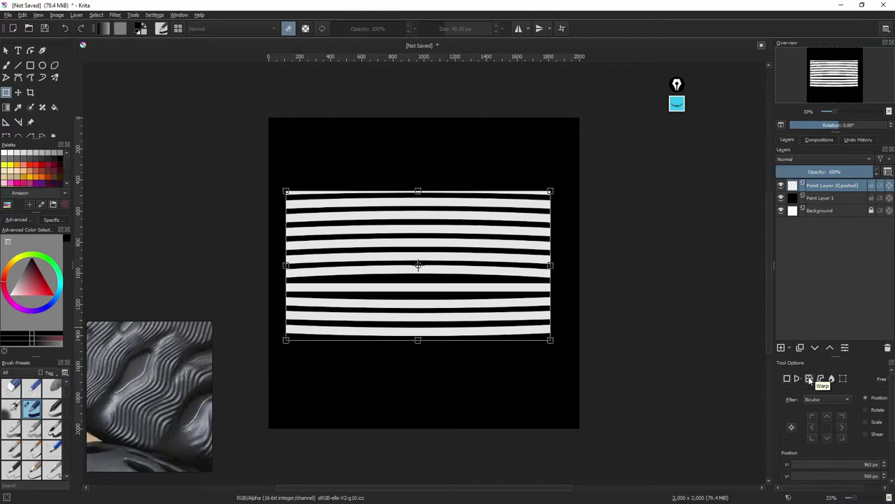
Switch the transform to Warp and stretch the stripe layer's top and bottom edges and corners outward
click(809, 378)
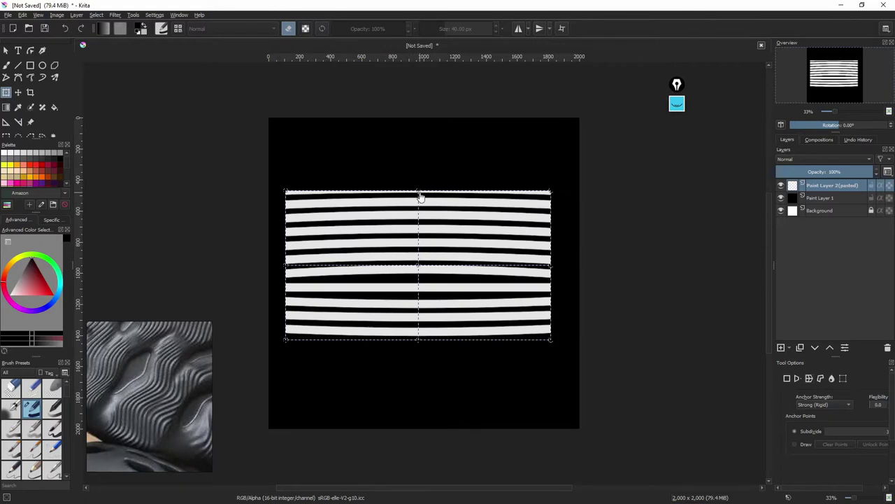
drag(419, 191, 418, 150)
drag(340, 172, 342, 188)
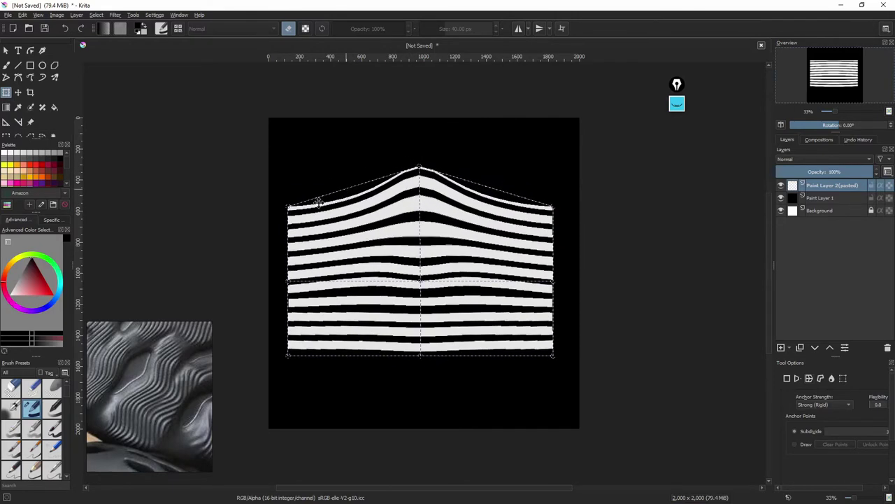
drag(290, 205, 288, 180)
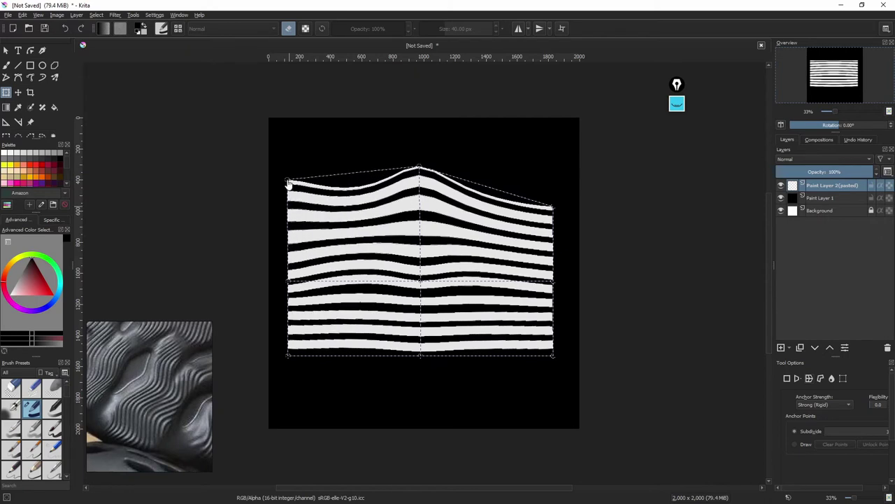
drag(553, 209, 556, 181)
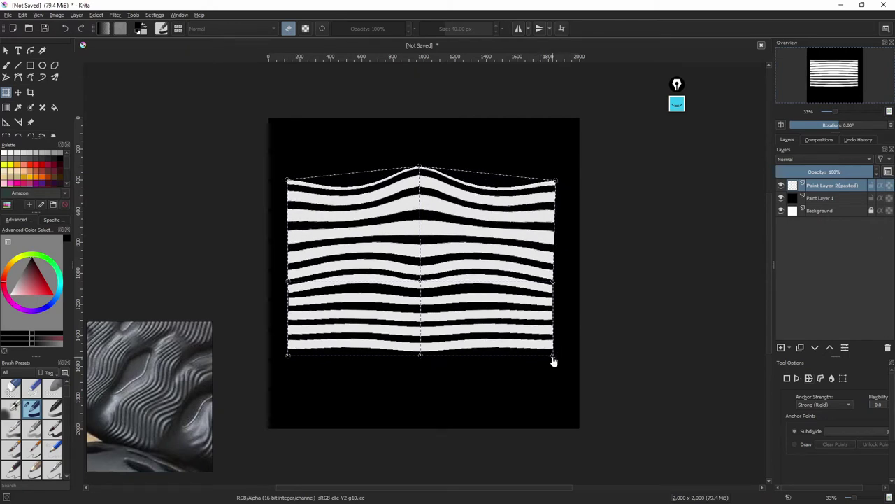
drag(554, 357, 554, 396)
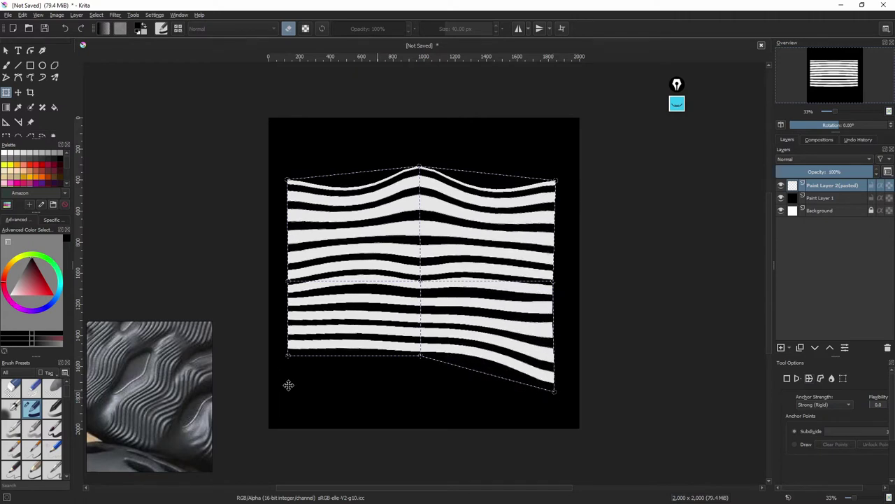
drag(289, 355, 286, 404)
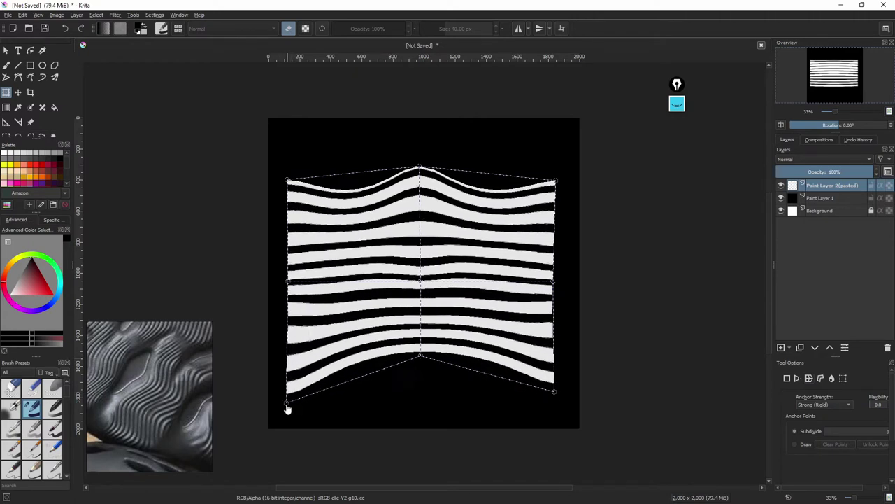
drag(423, 361, 419, 399)
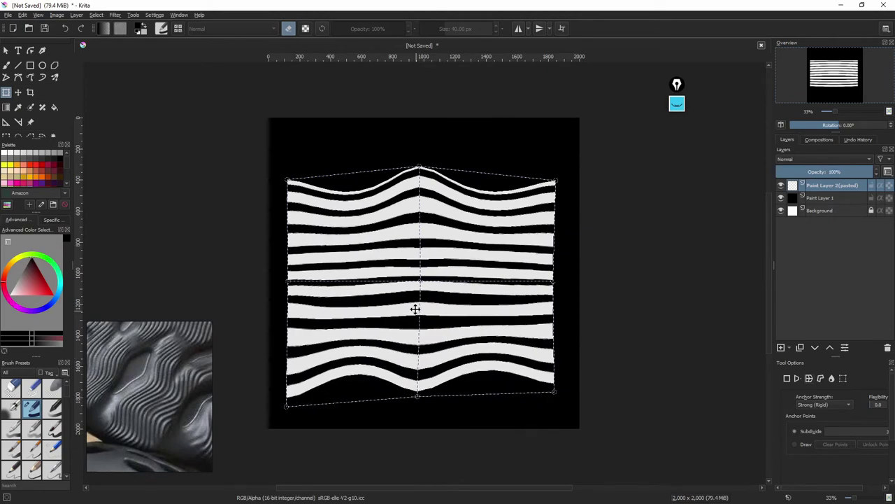
Bend the middle stripes into a raised central peak with a V notch at the bottom
drag(422, 283, 419, 244)
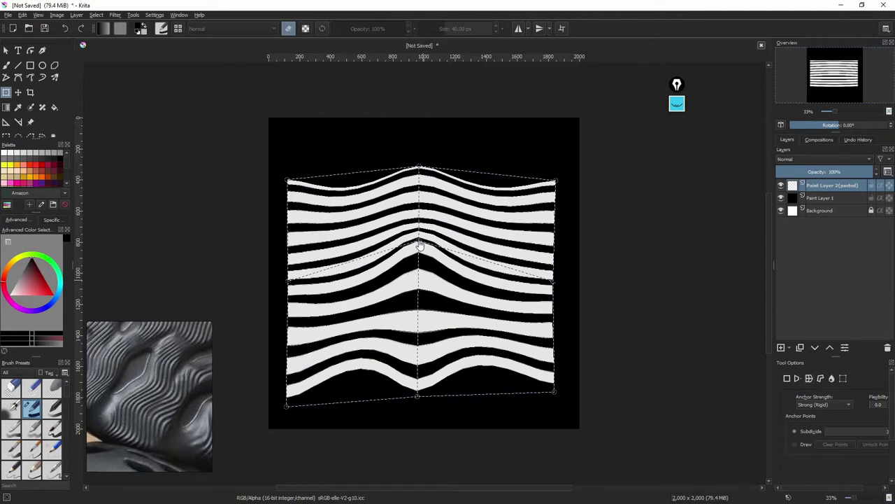
drag(420, 397, 419, 304)
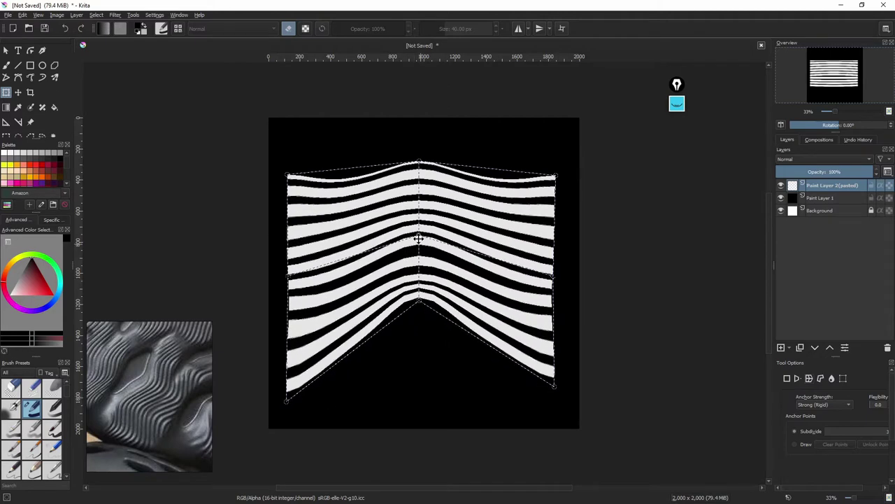
drag(422, 240, 420, 222)
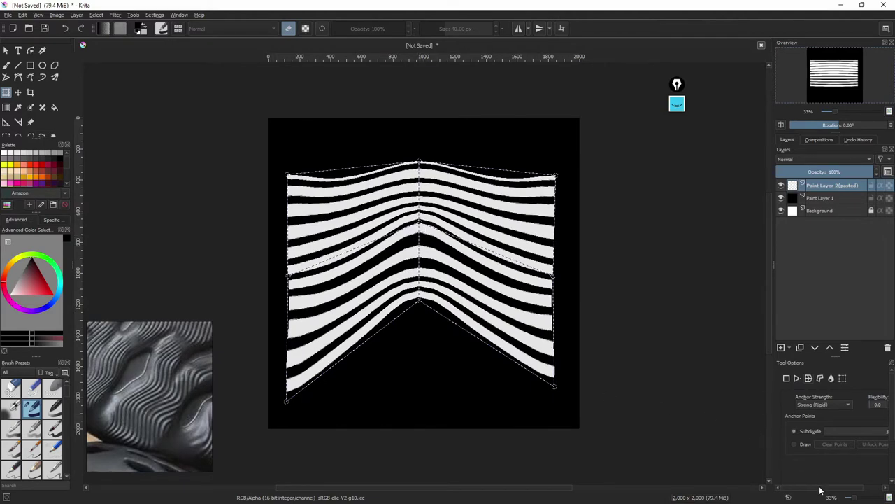
mouse_move(815, 490)
mouse_down()
mouse_move(831, 493)
mouse_move(820, 492)
mouse_up()
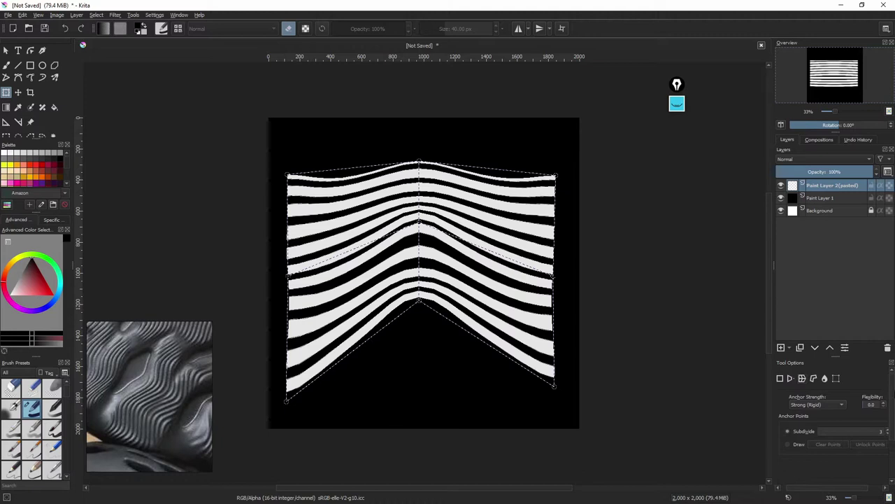
Keep Anchor Strength on Strong (Rigid) and raise Subdivide to reset the warp to a 3x3 grid
click(883, 405)
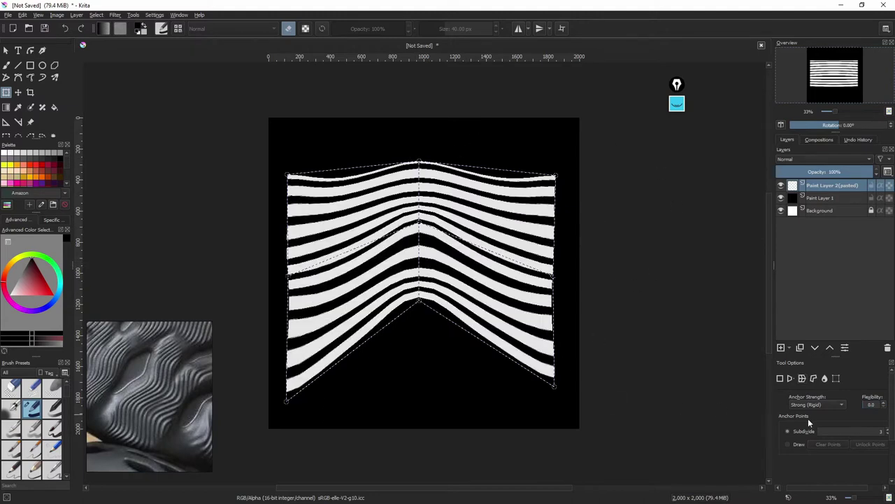
click(841, 405)
click(840, 406)
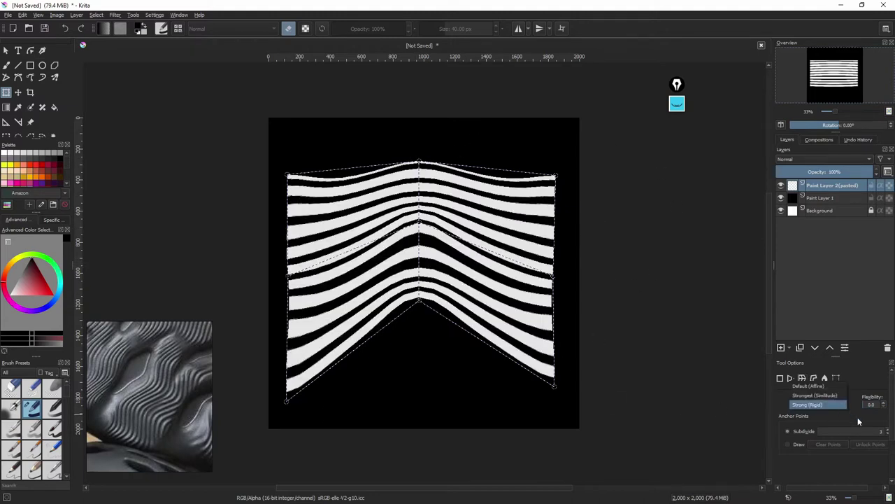
drag(812, 493, 828, 494)
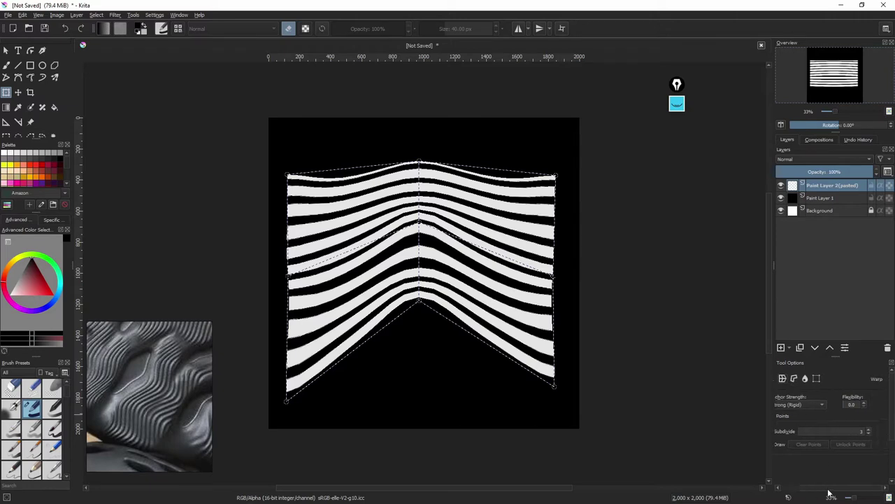
click(870, 432)
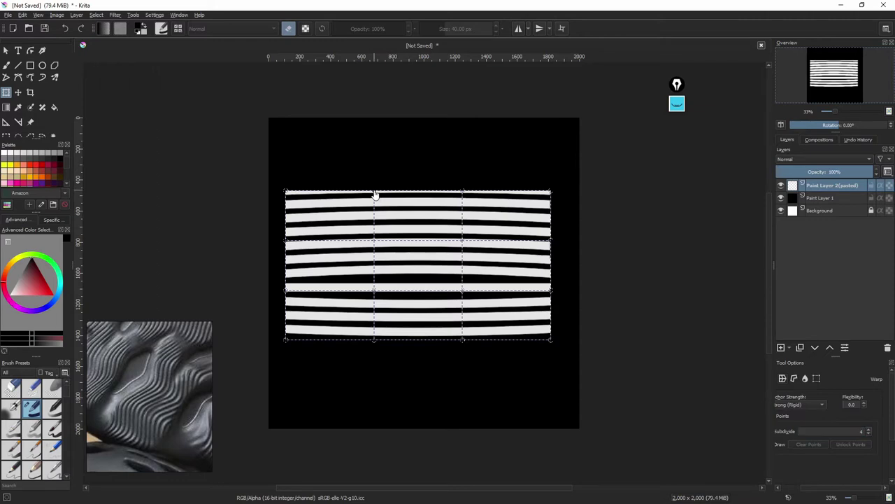
drag(375, 191, 376, 165)
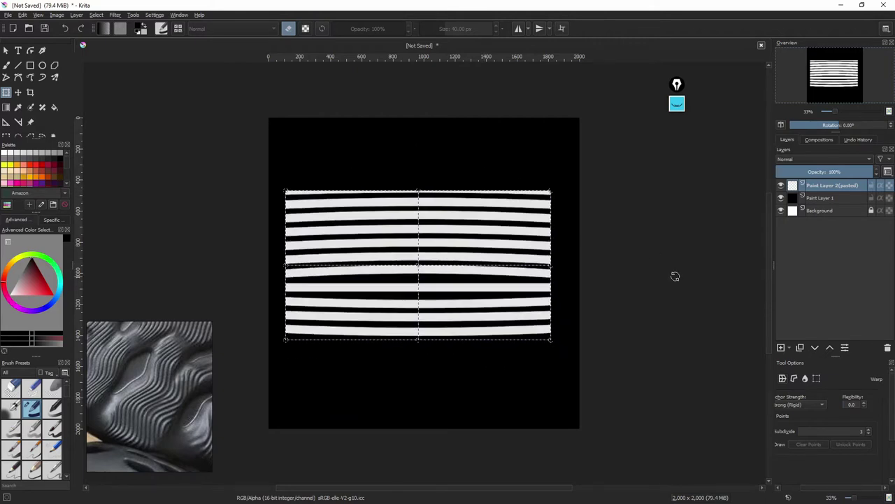
click(870, 432)
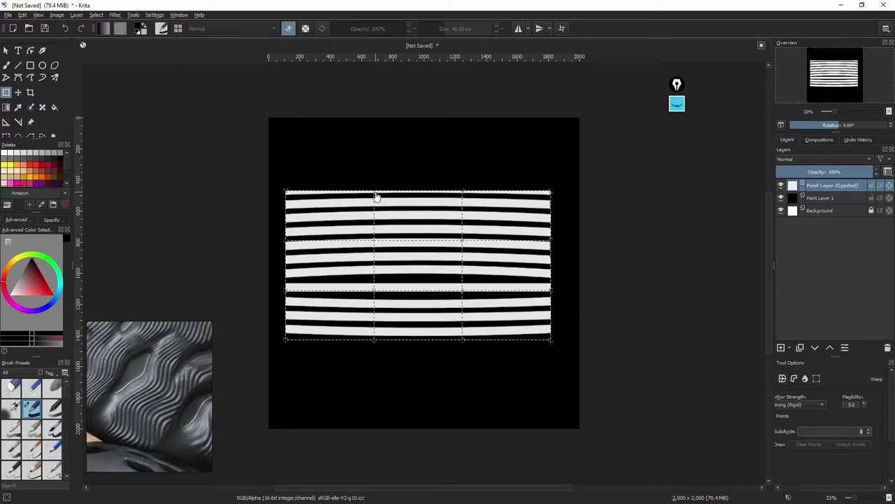
Bend the top stripes into a double-dip wave, zoomed in to 50%
drag(375, 191, 376, 166)
mouse_move(463, 191)
mouse_down()
mouse_move(472, 235)
mouse_move(473, 210)
mouse_up()
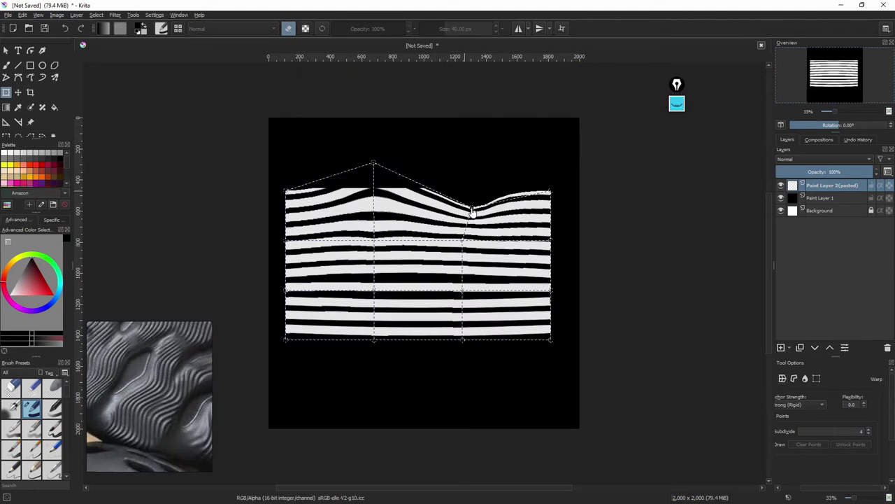
drag(373, 165, 374, 220)
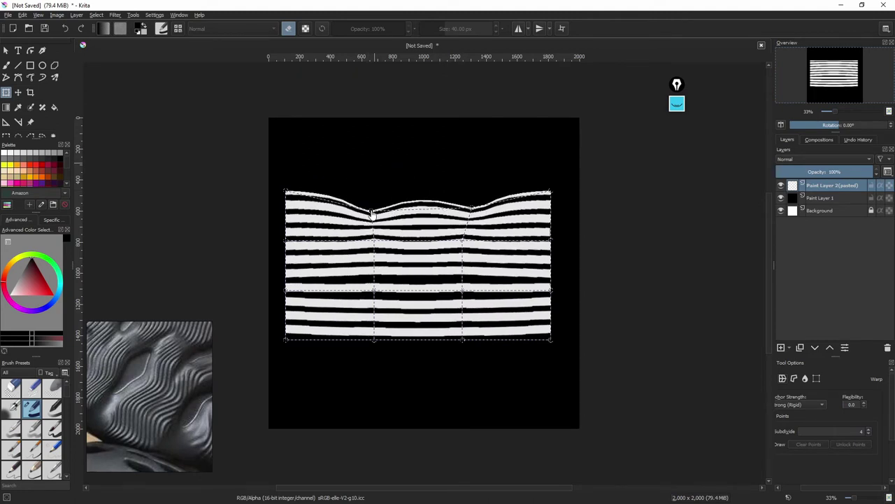
drag(472, 211, 467, 219)
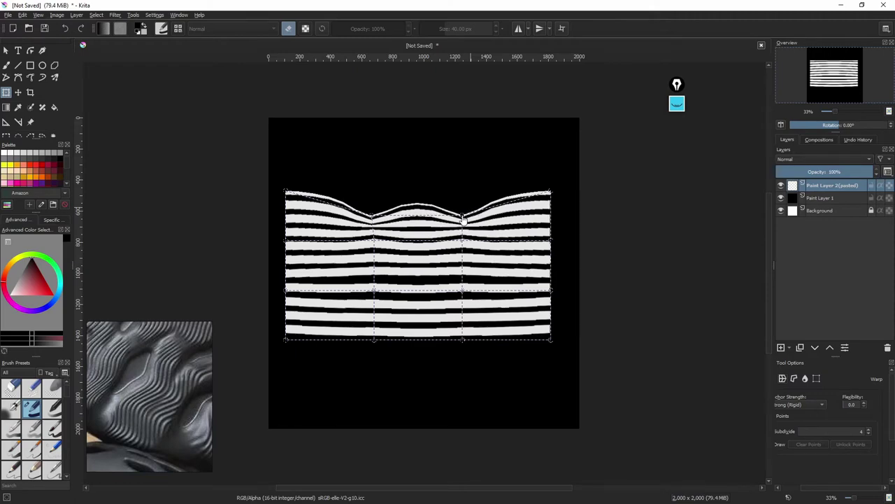
key(plus)
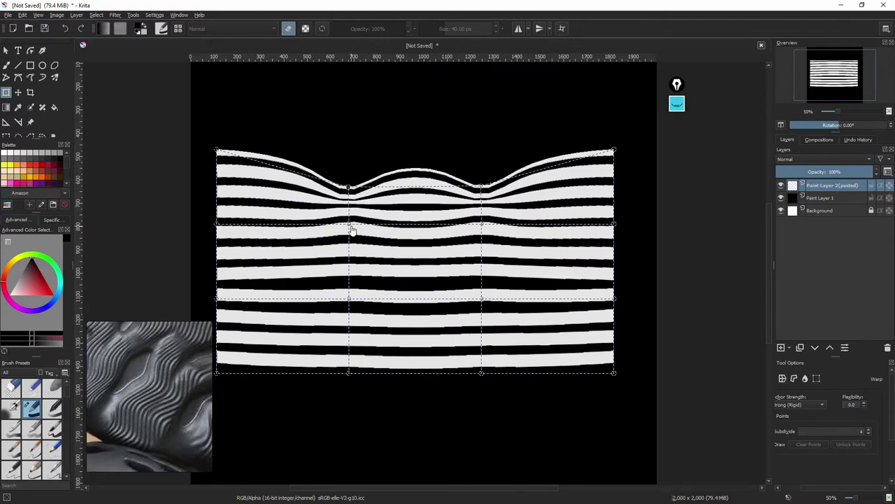
mouse_move(350, 226)
mouse_down()
mouse_move(346, 280)
mouse_move(349, 224)
mouse_up()
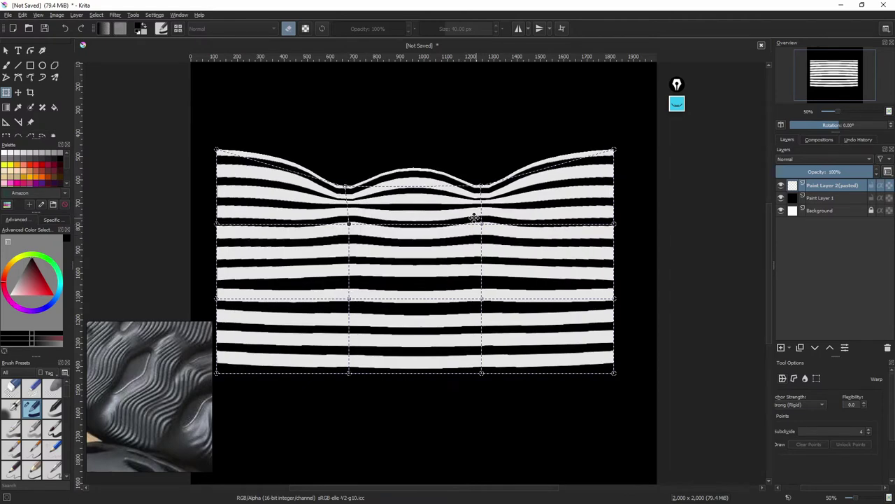
click(347, 187)
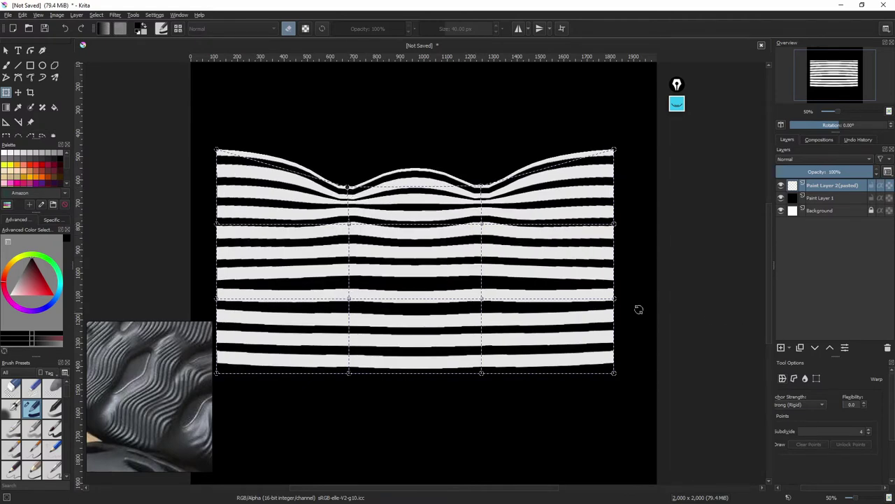
Apply the wave warp, undo it, and lower Subdivide to 3
key(Return)
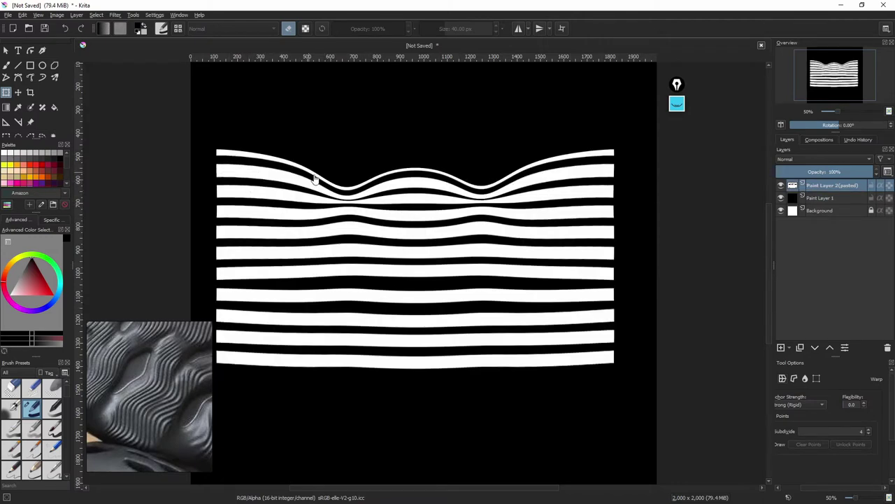
key(ctrl+z)
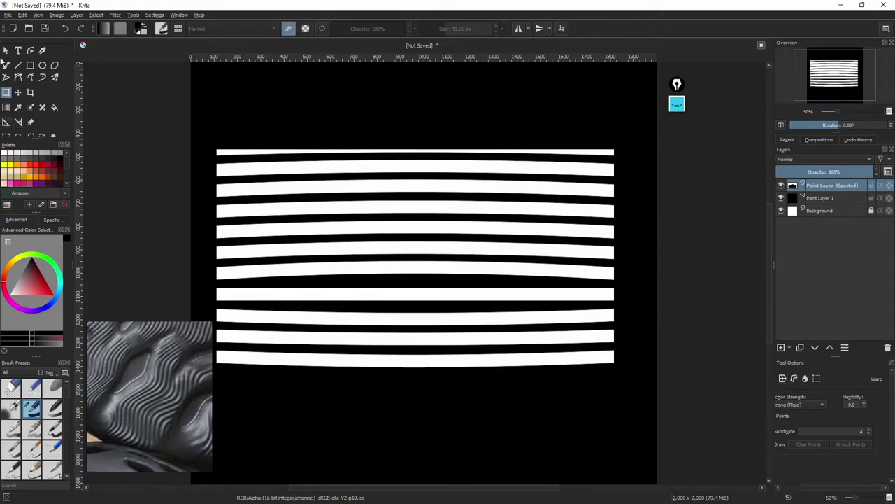
click(869, 435)
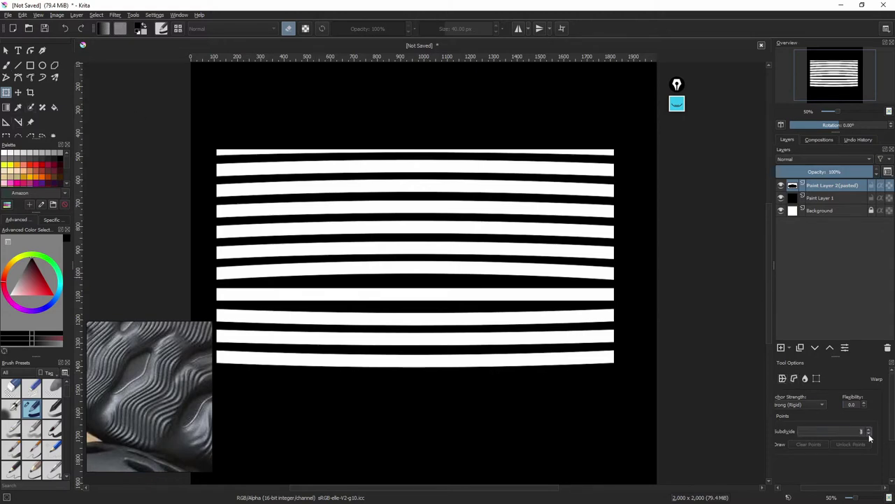
Start a new warp at about 33% zoom and lift the stripes' top centre and upper corners into a peak
click(406, 282)
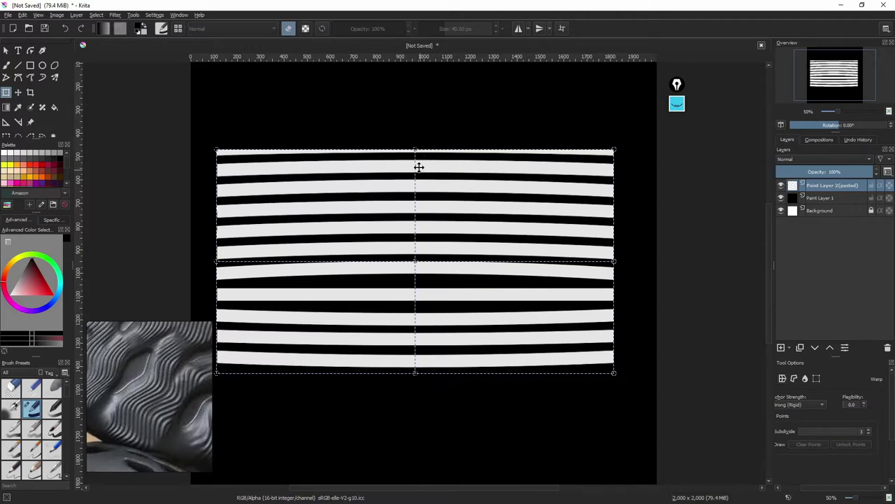
key(ctrl+0)
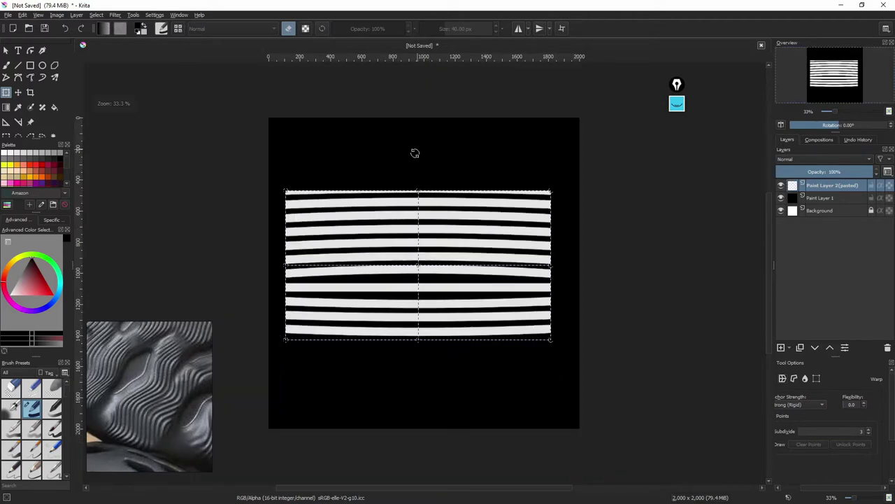
drag(420, 195, 421, 137)
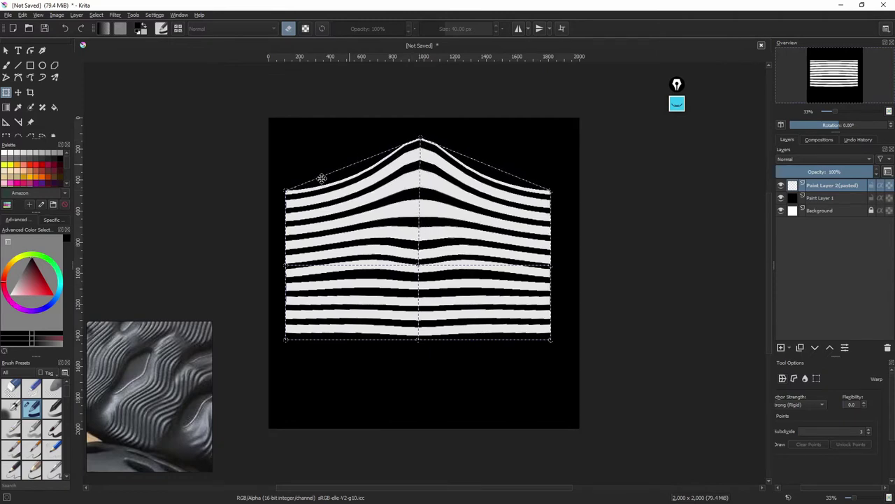
drag(288, 190, 287, 148)
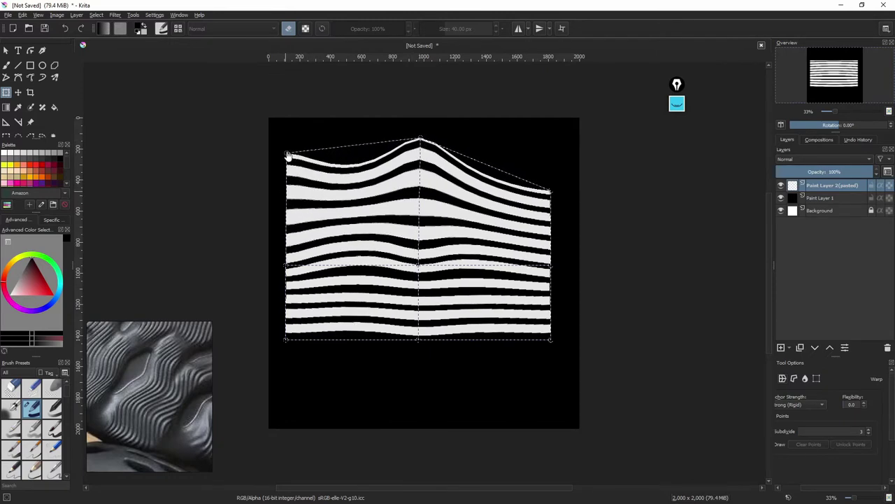
drag(550, 191, 552, 158)
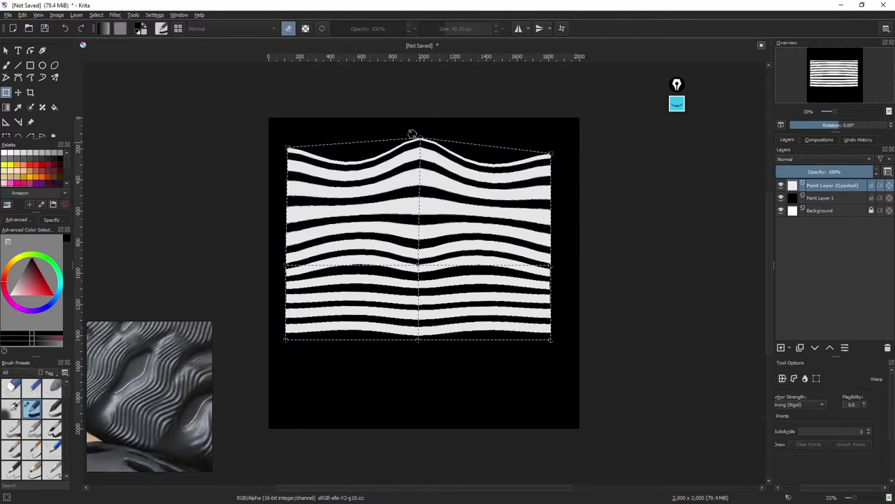
drag(422, 141, 421, 135)
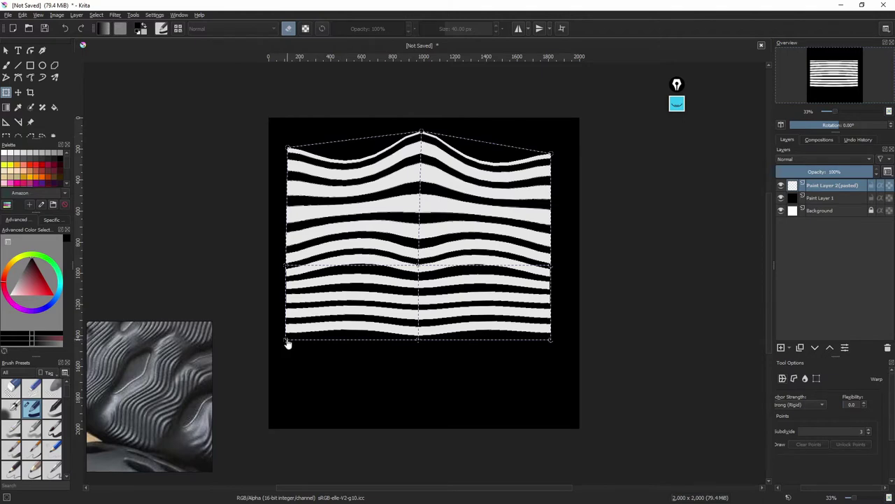
Raise the lower corners, sides and bottom-centre so the stripes arch upward
drag(288, 342, 290, 315)
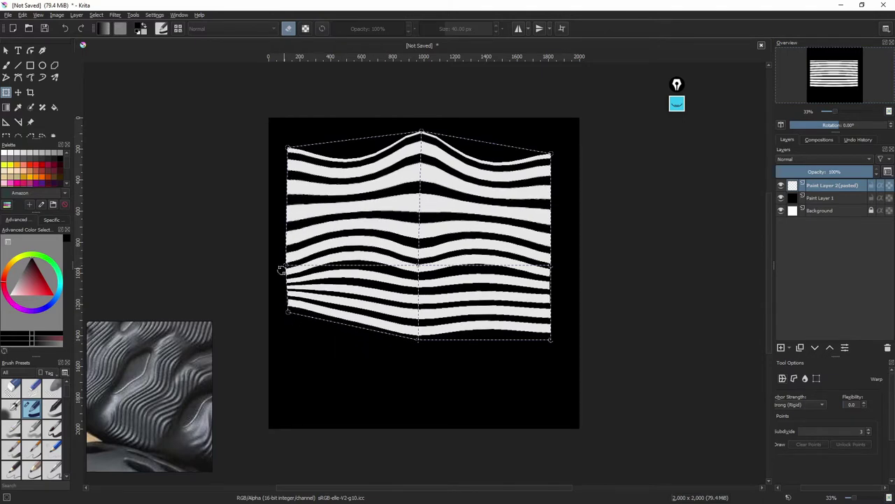
drag(288, 267, 290, 221)
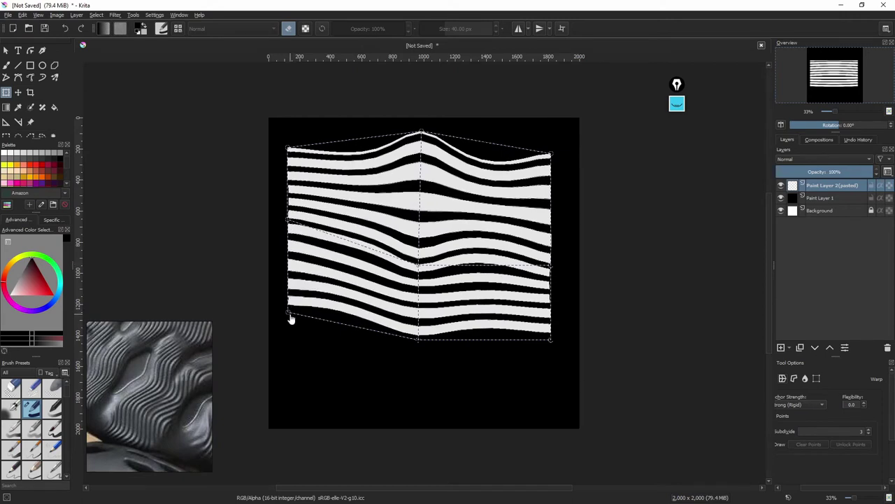
drag(289, 313, 291, 292)
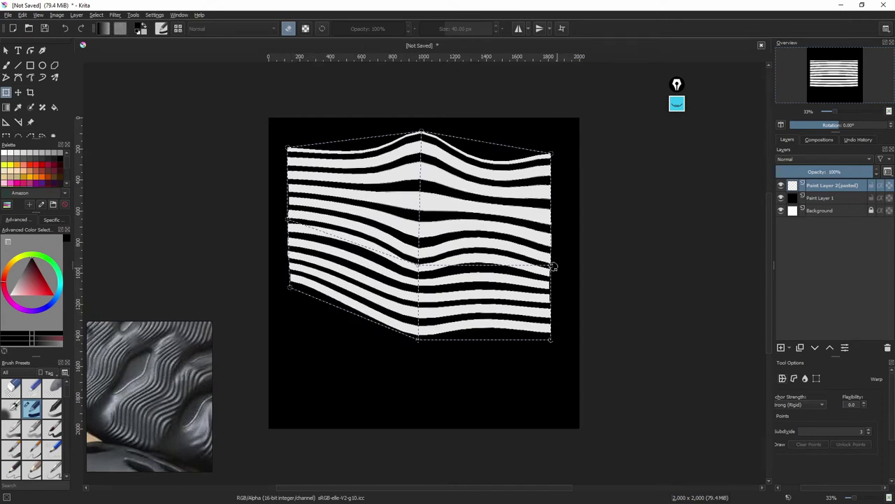
drag(554, 266, 552, 227)
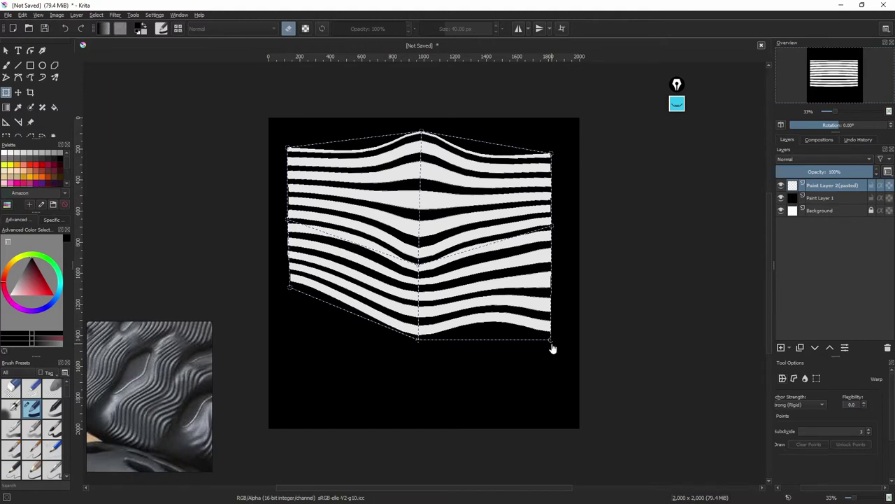
drag(552, 347, 550, 283)
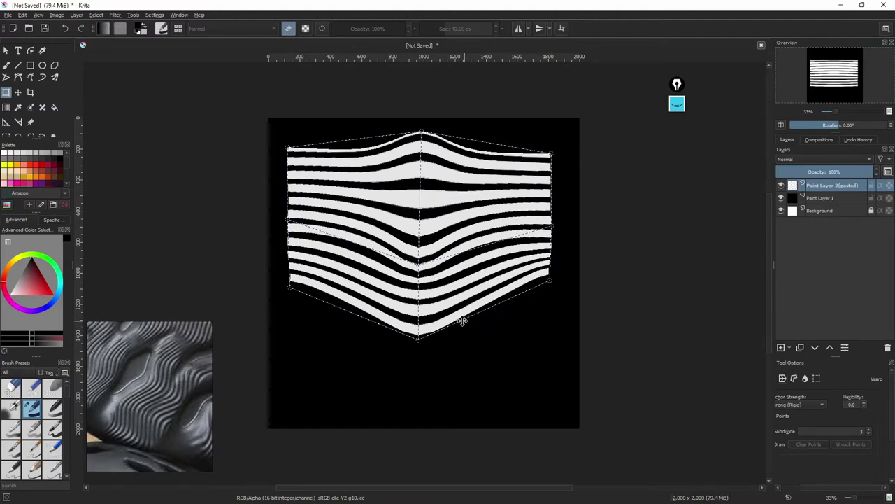
drag(419, 346, 420, 307)
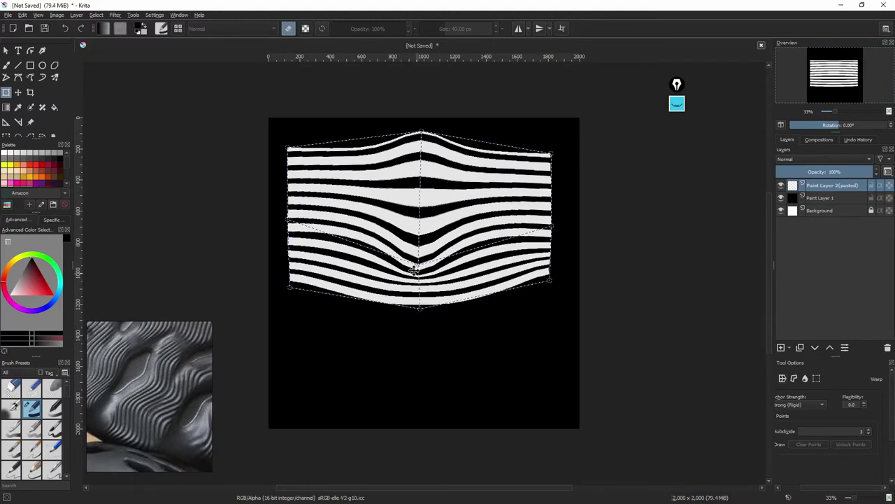
drag(421, 270, 423, 202)
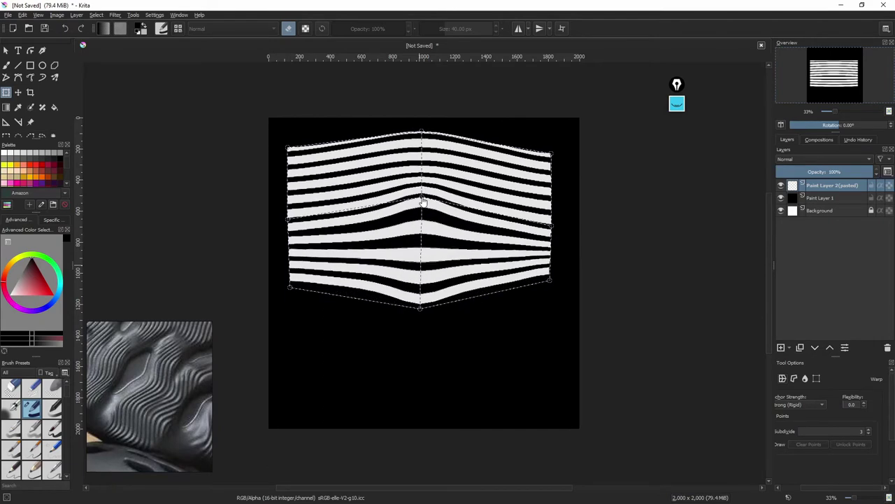
mouse_move(420, 315)
mouse_down()
mouse_move(419, 254)
mouse_move(416, 274)
mouse_move(425, 276)
mouse_up()
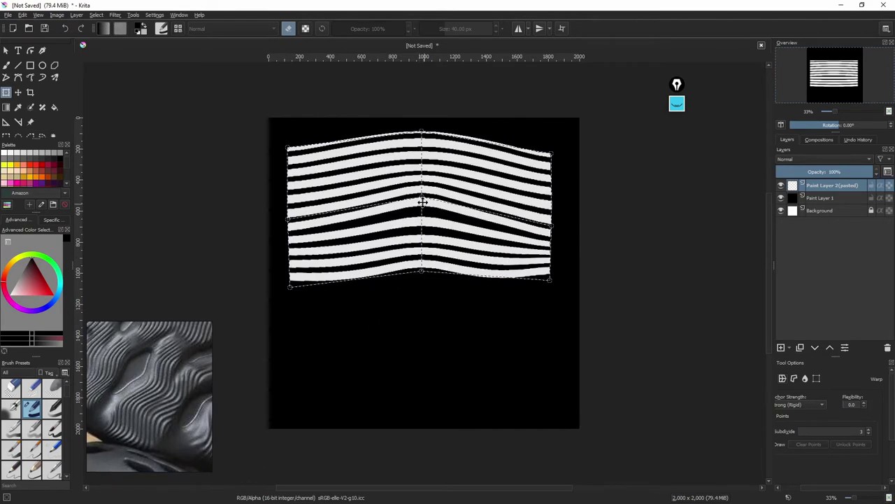
Sharpen the top peak, refine the middle curve and stretch the lower corners back down
mouse_move(422, 202)
mouse_down()
mouse_move(444, 200)
mouse_move(451, 256)
mouse_up()
drag(423, 203, 422, 188)
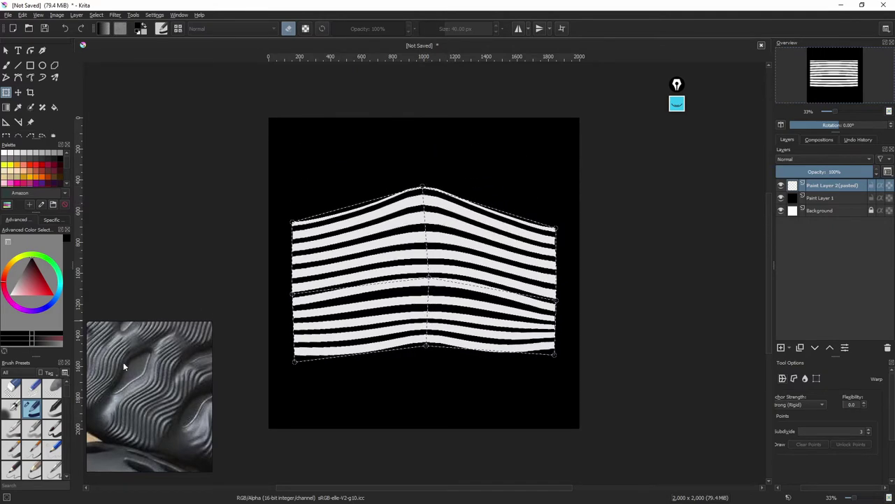
drag(556, 229, 556, 227)
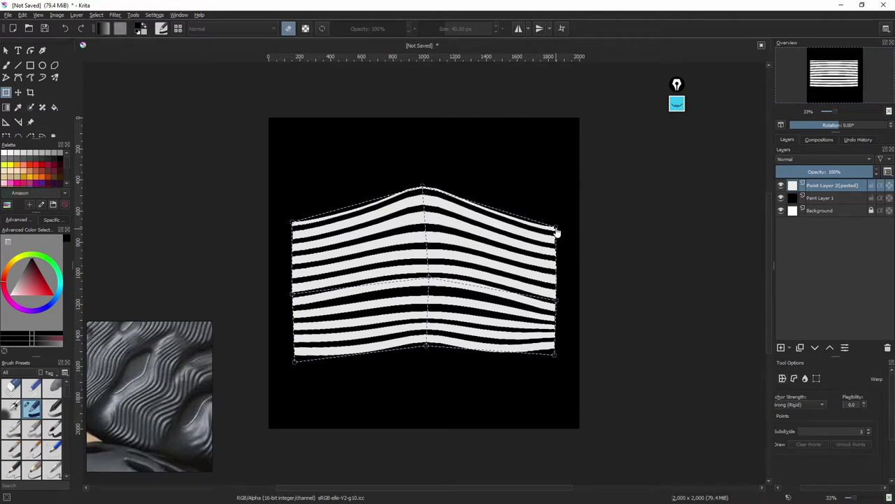
drag(429, 281, 424, 272)
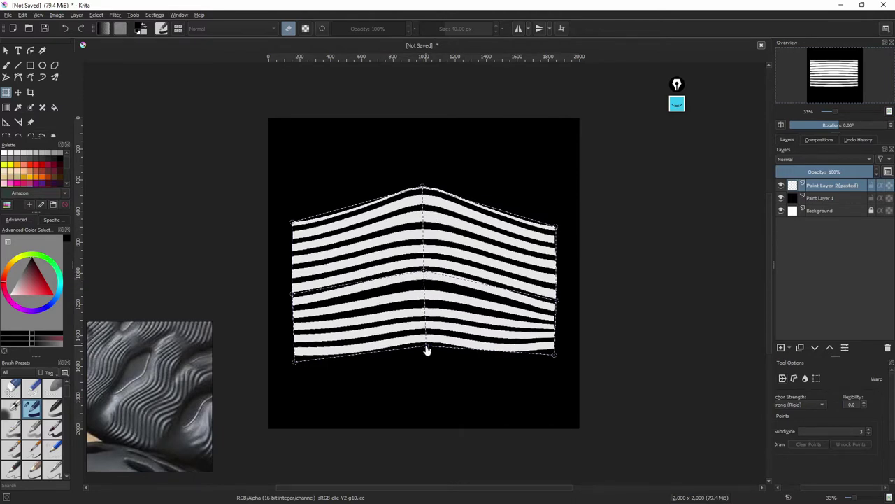
mouse_move(426, 347)
mouse_down()
mouse_move(421, 329)
mouse_move(425, 336)
mouse_up()
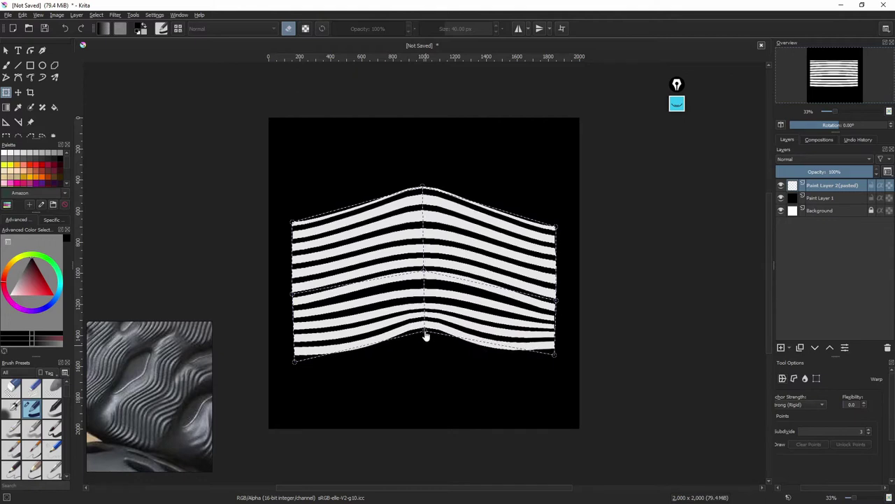
drag(425, 276, 425, 259)
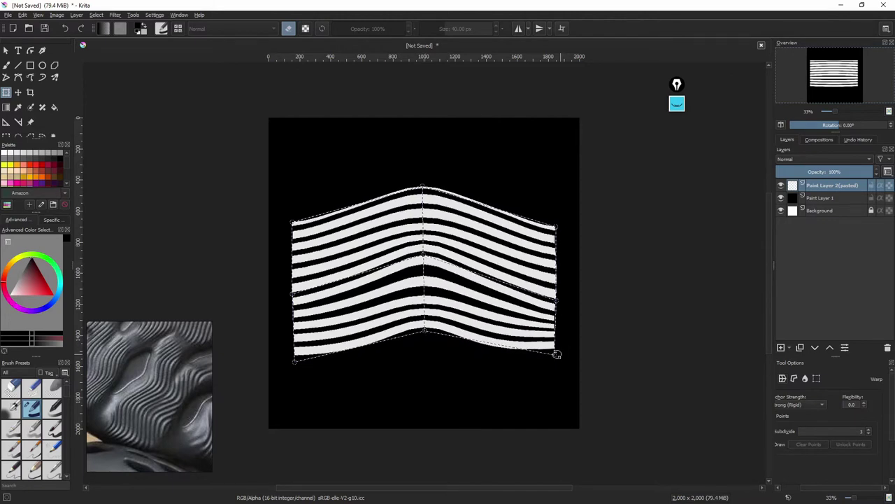
mouse_move(558, 360)
mouse_down()
mouse_move(560, 352)
mouse_move(554, 386)
mouse_up()
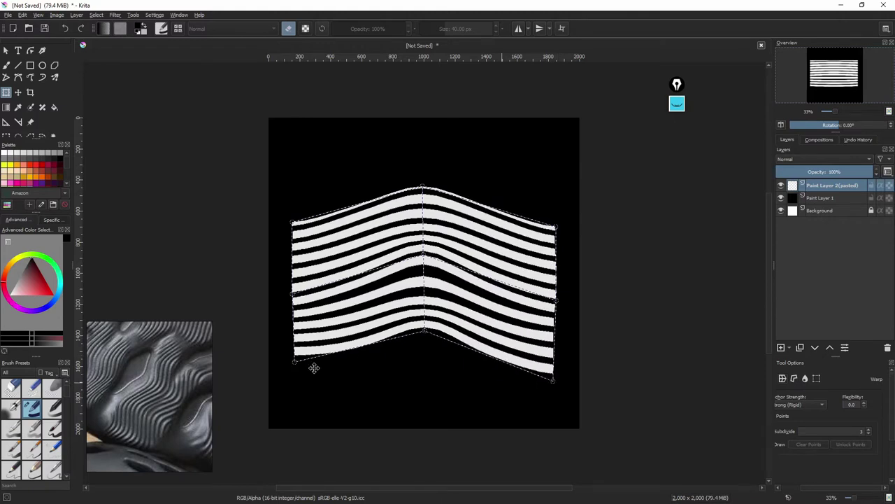
drag(295, 362, 295, 389)
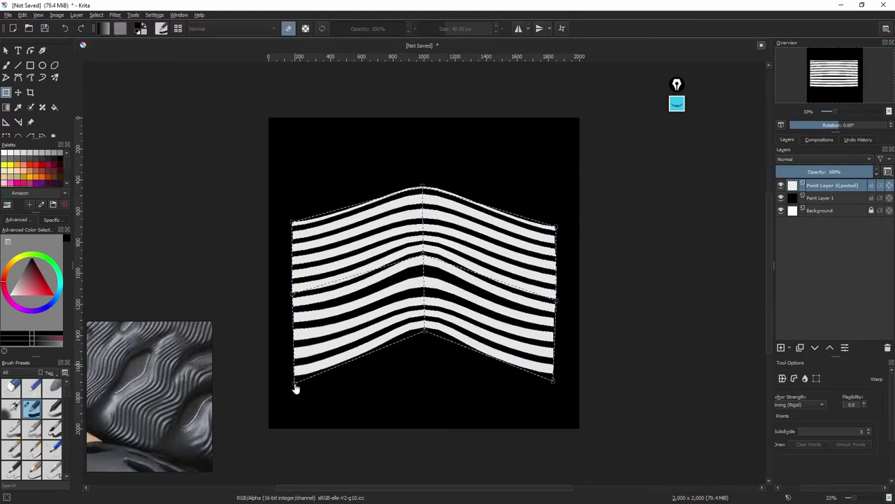
Bulge the left and right sides outward, fine-tune the centre curve, and commit the warp
drag(292, 299, 274, 301)
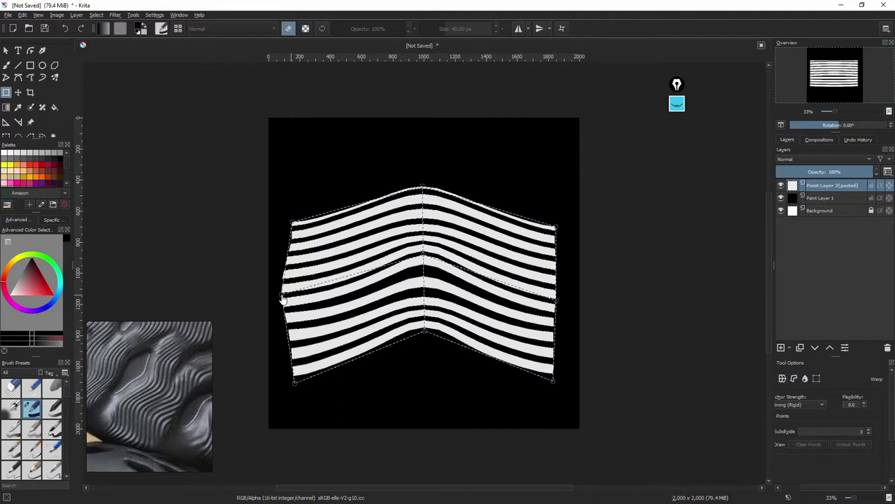
drag(557, 301, 571, 305)
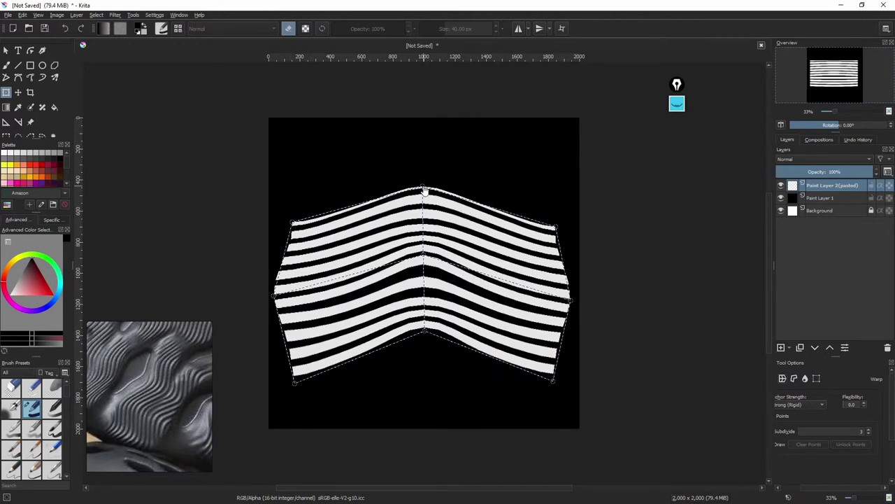
drag(423, 189, 424, 183)
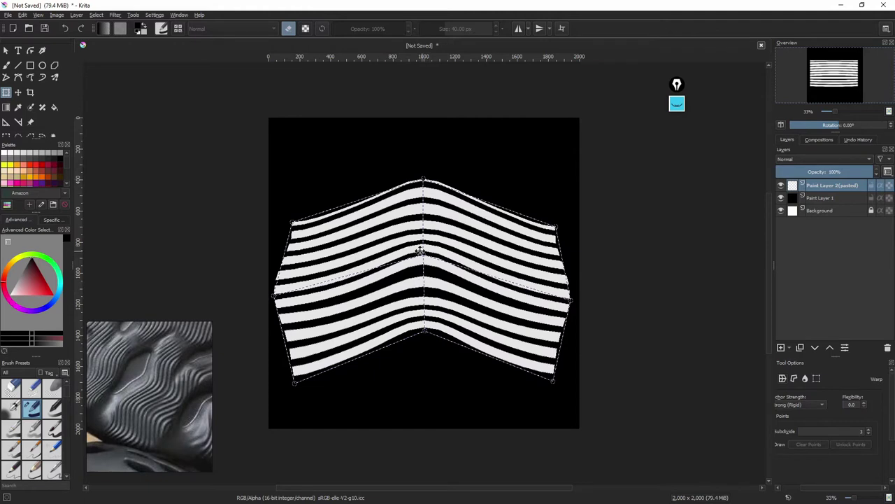
drag(424, 259, 426, 259)
drag(425, 326, 426, 319)
drag(426, 256, 423, 266)
drag(426, 322, 424, 322)
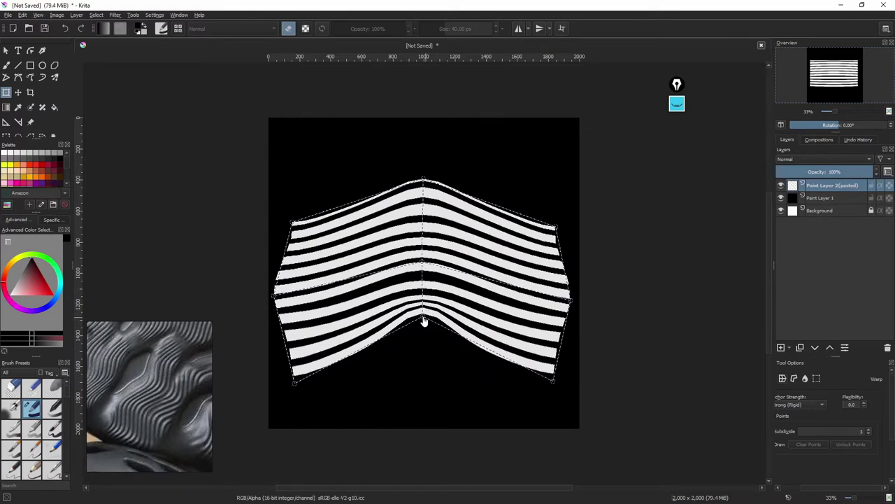
drag(424, 268, 423, 263)
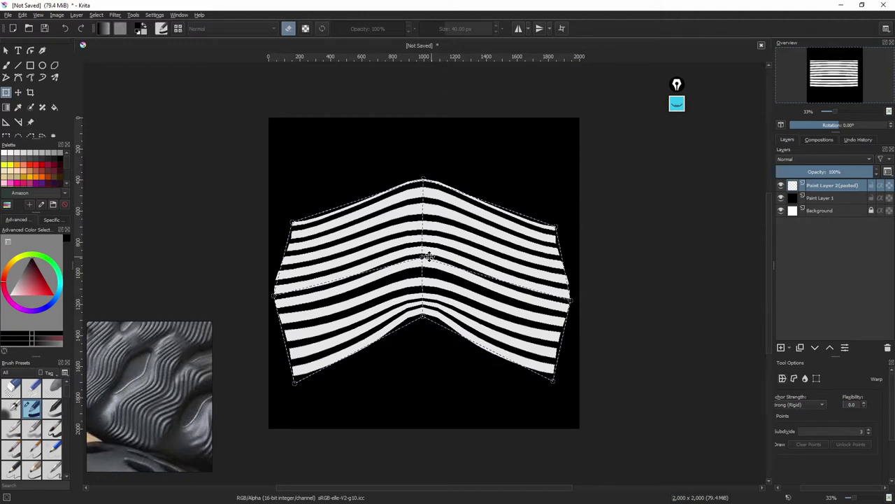
key(Return)
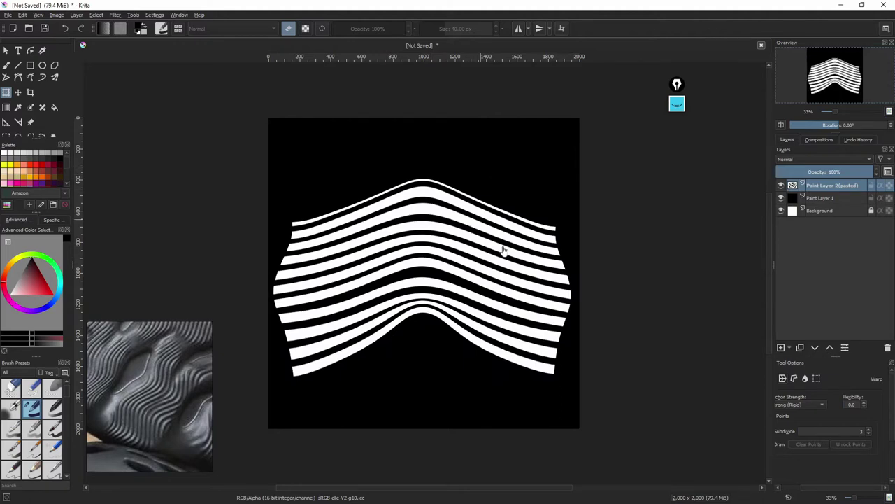
Apply a Gaussian Blur of about 8.36 px radius to the warped stripe layer
click(114, 16)
mouse_move(125, 65)
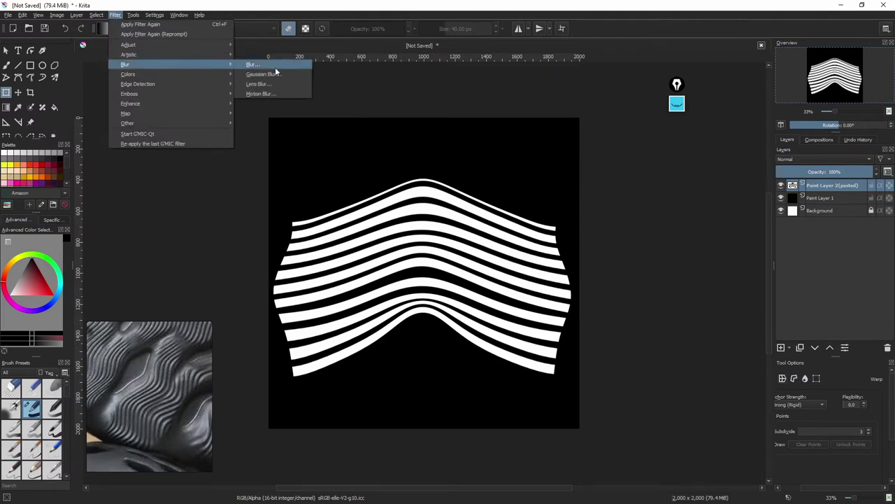
click(275, 73)
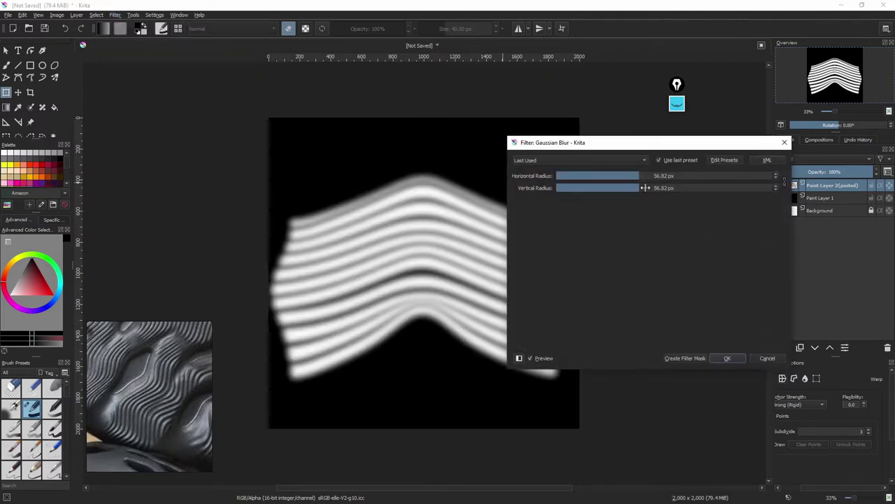
mouse_move(638, 176)
mouse_down()
mouse_move(576, 175)
mouse_move(585, 175)
mouse_up()
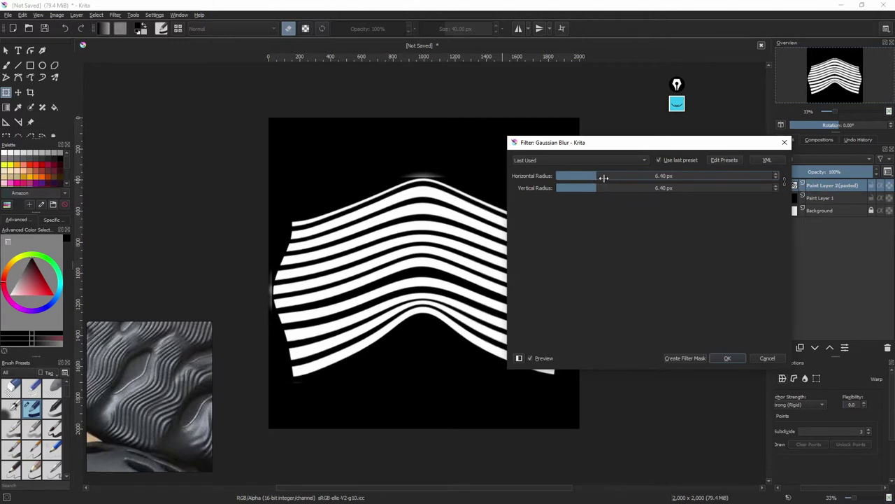
mouse_move(598, 176)
mouse_down()
mouse_move(648, 176)
mouse_move(599, 178)
mouse_up()
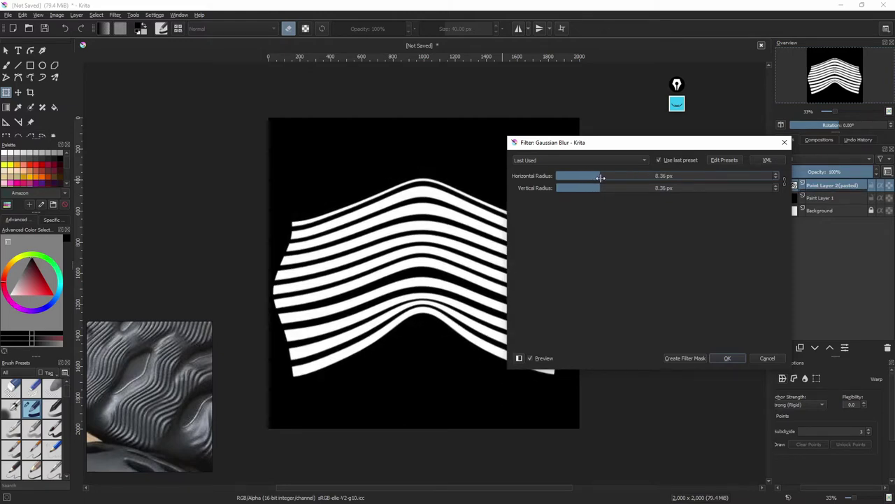
click(728, 360)
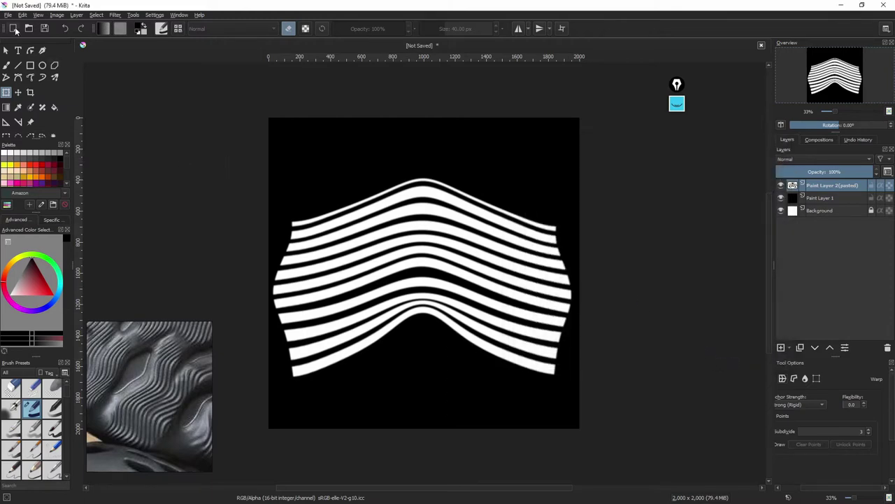
Set the export location to the Desktop and name the file PruebaAlpha1
click(7, 15)
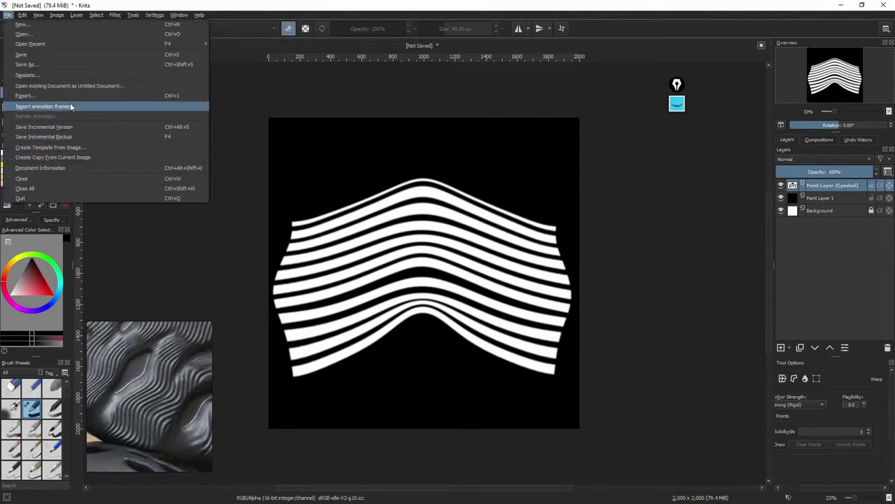
key(Escape)
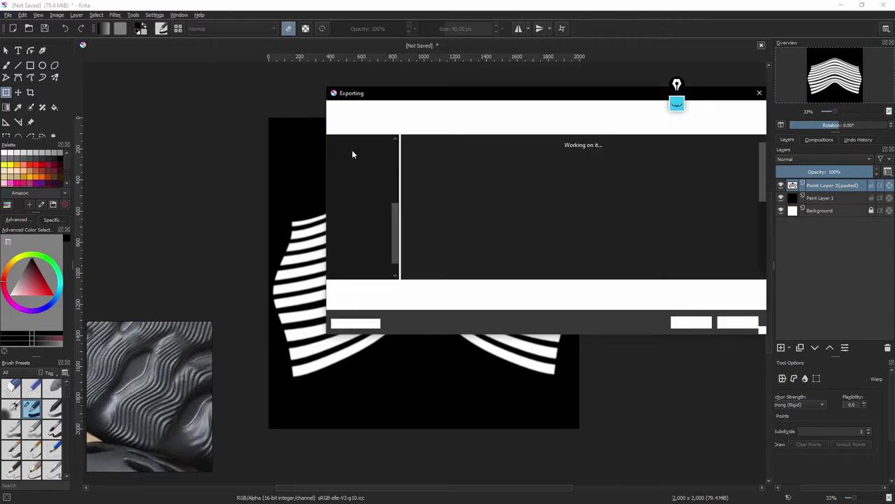
scroll(370, 210, up, 5)
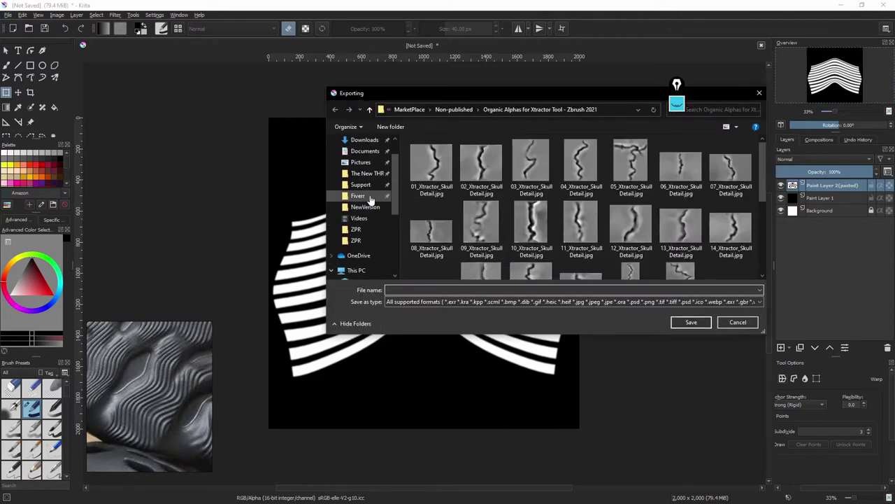
click(361, 158)
click(418, 289)
text(PruebaA)
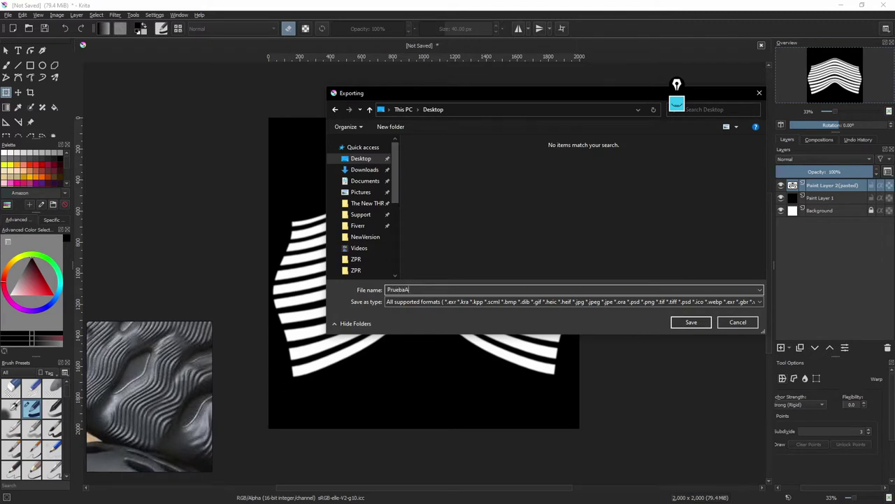
text(lpjh)
key(BackSpace)
key(BackSpace)
Choose JPEG as the file type, save, and confirm the 100% quality JPEG options
click(470, 303)
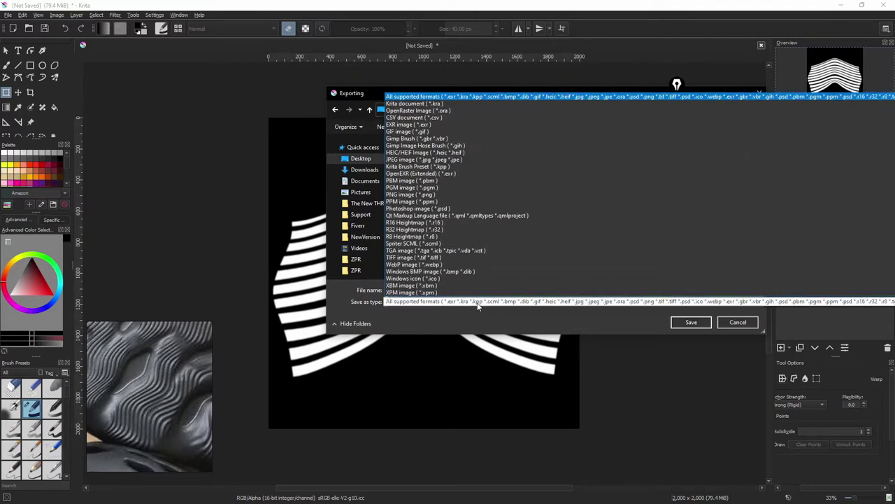
click(423, 161)
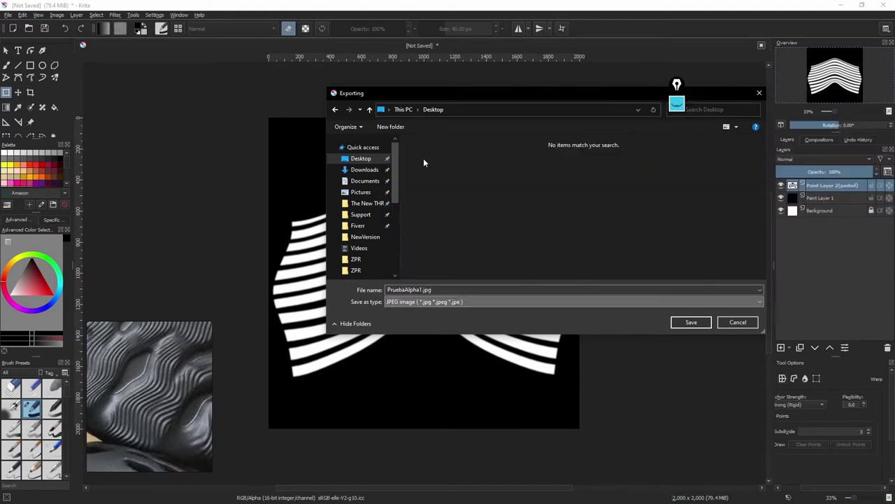
click(691, 322)
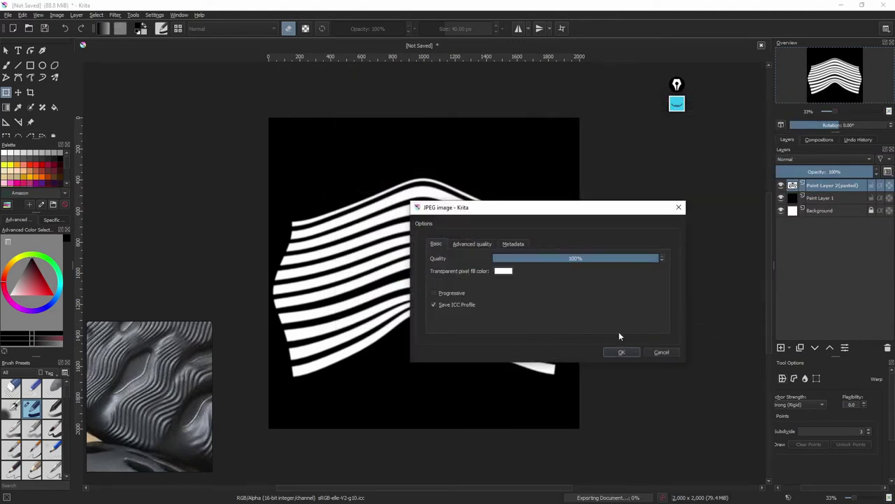
click(619, 352)
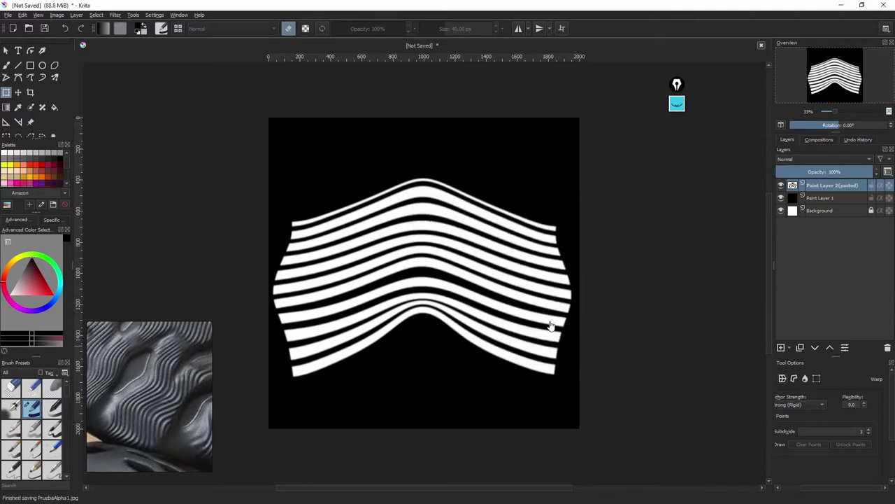
Return to ZBrush and set up the Standard brush with the DragRect stroke
key(alt+Tab)
click(474, 213)
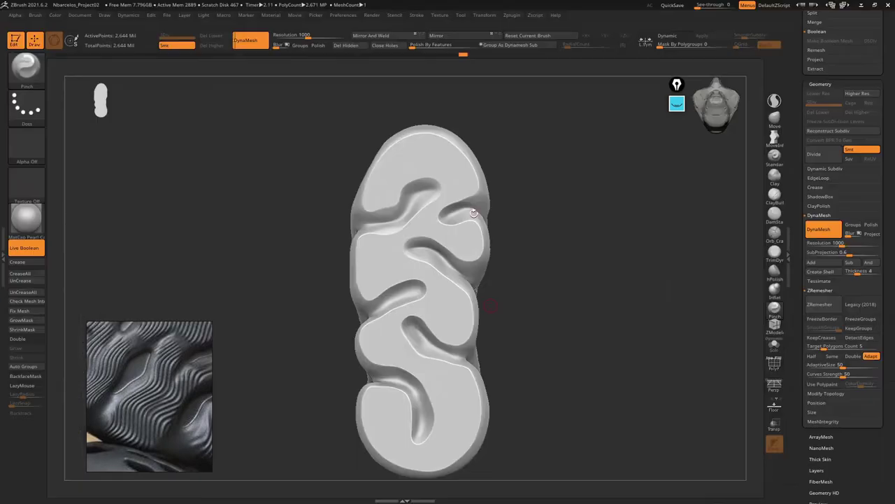
drag(249, 263, 166, 212)
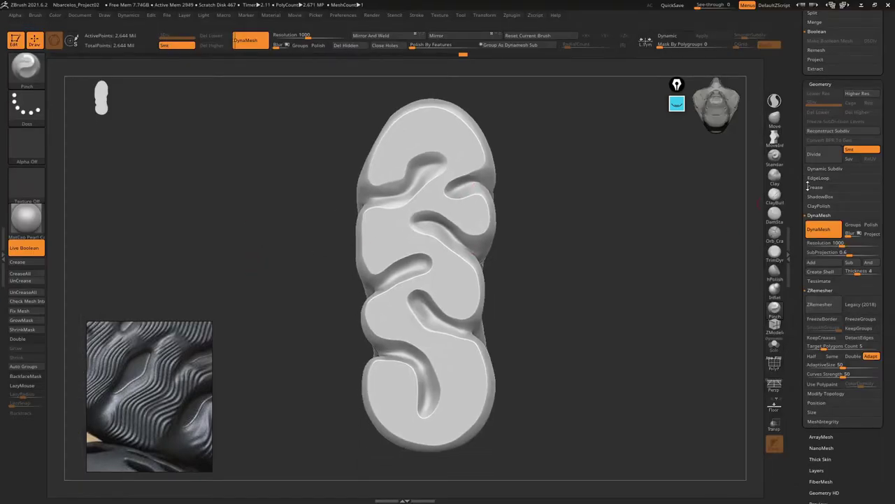
click(774, 157)
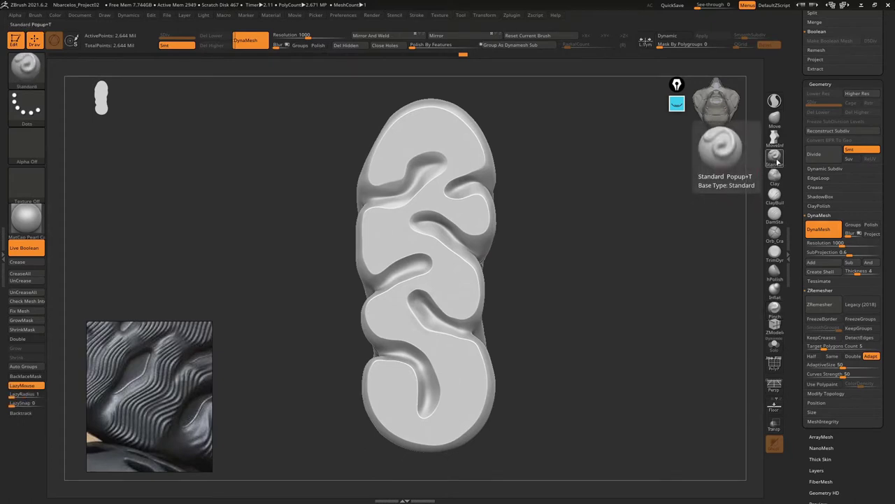
click(14, 111)
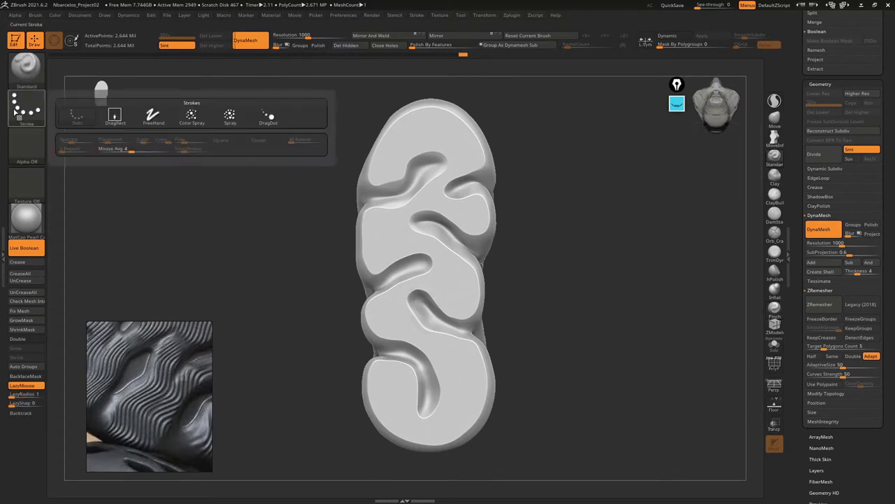
click(123, 121)
Import PruebaAlpha1.jpg from the Desktop as the active alpha
click(31, 146)
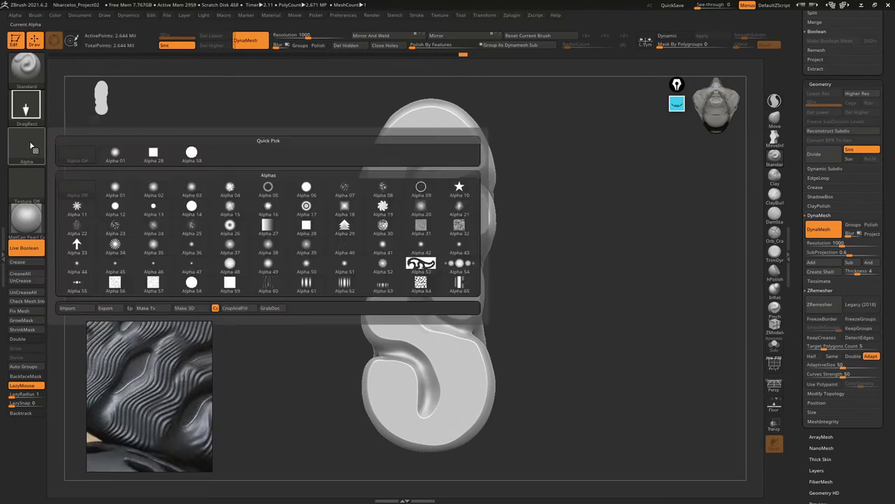
click(70, 308)
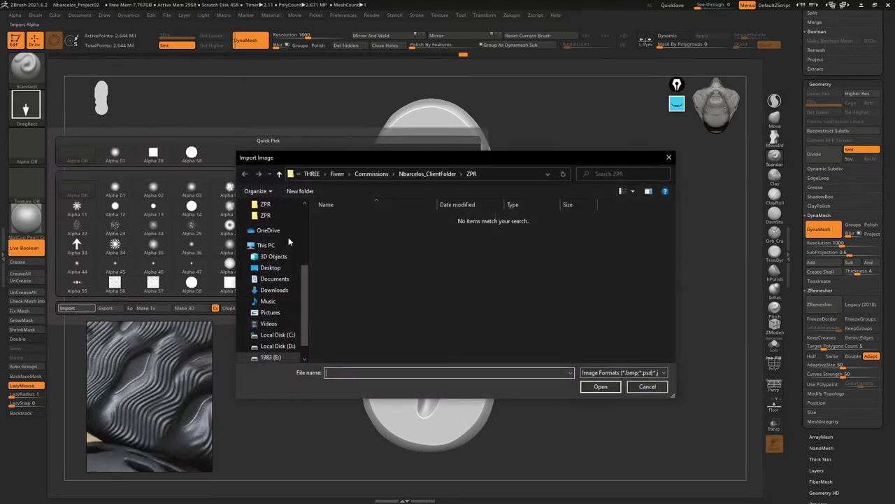
scroll(279, 238, up, 5)
click(273, 234)
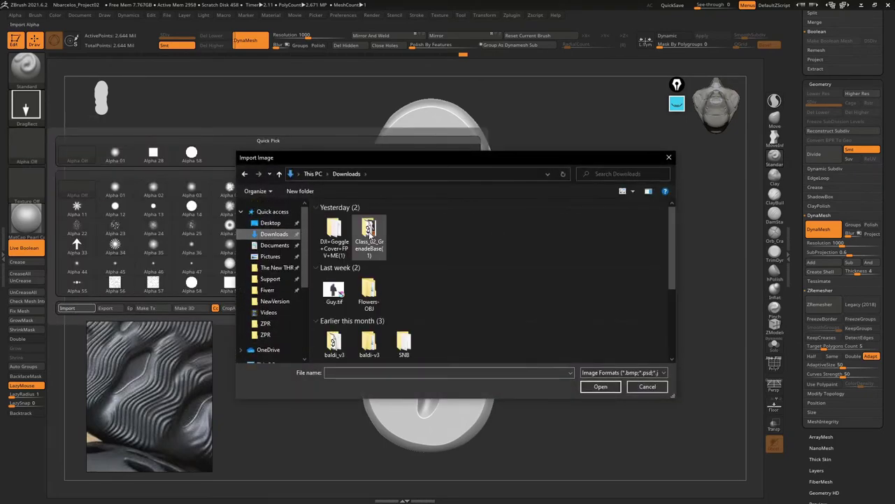
scroll(455, 280, down, 5)
click(271, 223)
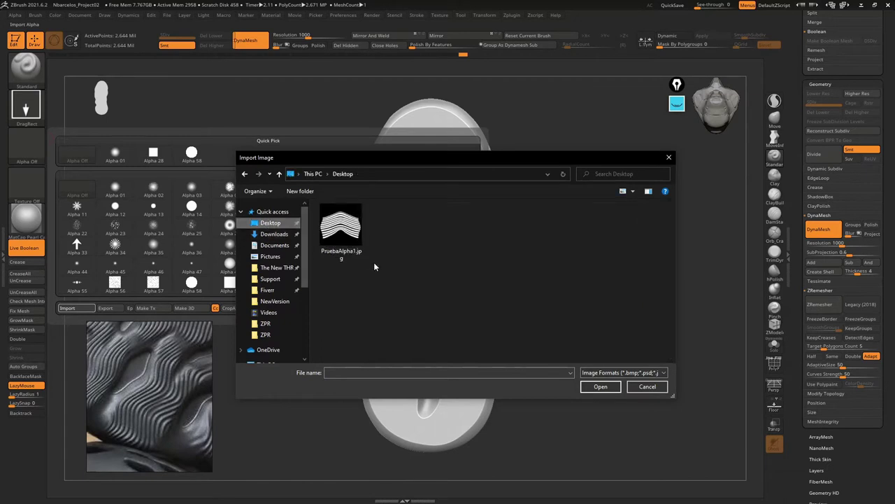
double_click(341, 227)
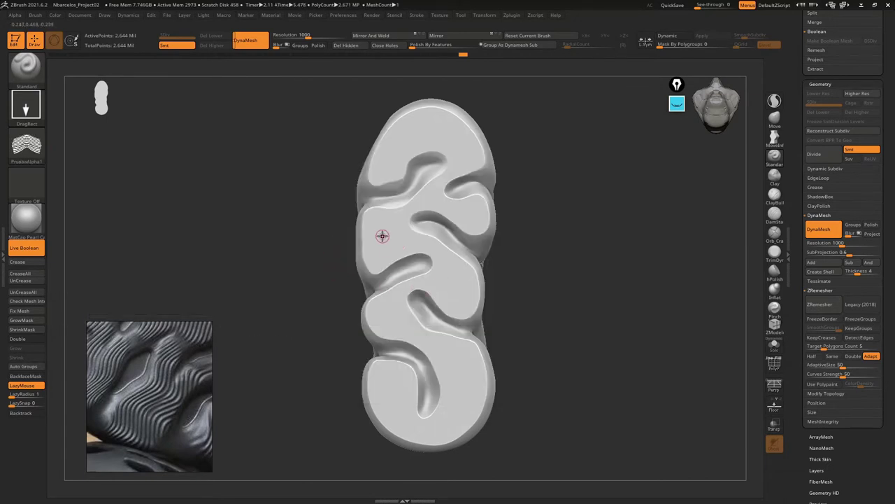
Stamp a trial stripe patch on the sole's left side, then undo it
mouse_move(382, 235)
mouse_down()
mouse_move(393, 289)
mouse_move(360, 177)
mouse_move(350, 175)
mouse_move(385, 177)
mouse_move(409, 200)
mouse_move(364, 189)
mouse_move(378, 196)
mouse_up()
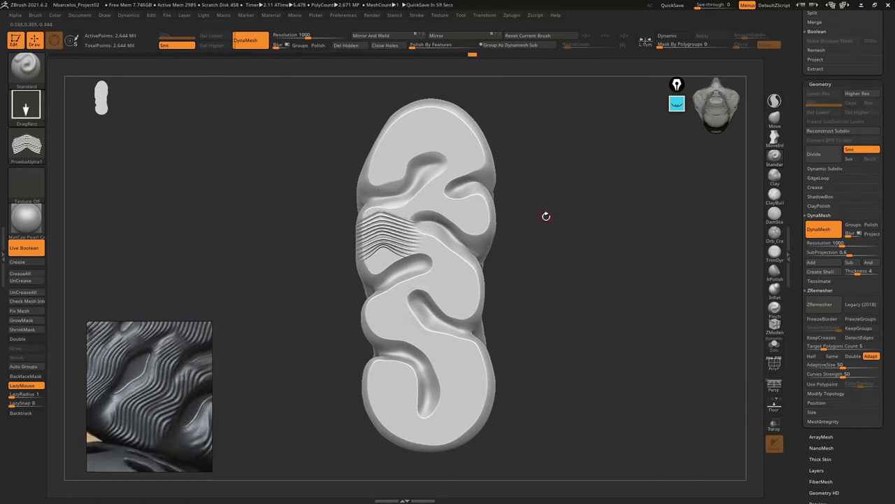
key(ctrl+z)
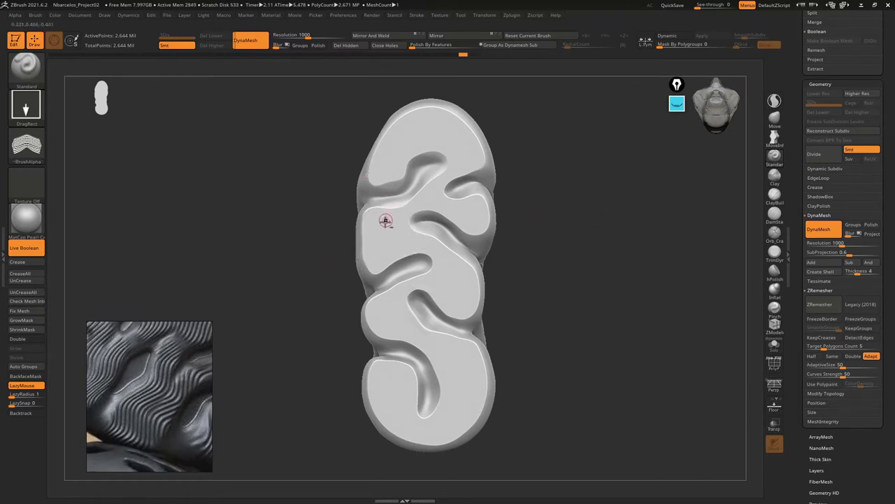
mouse_move(386, 221)
right_down()
mouse_move(430, 245)
mouse_move(438, 302)
mouse_move(427, 263)
right_up()
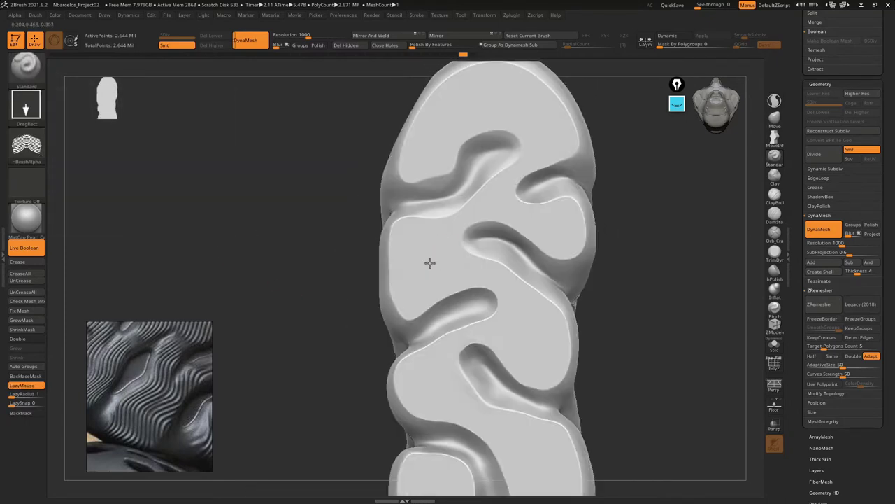
Stamp stripes on the left-middle of the sole, inspect from the side, undo, and show PolyF
mouse_move(428, 262)
mouse_down()
mouse_move(462, 313)
mouse_move(398, 172)
mouse_move(414, 158)
mouse_move(400, 158)
mouse_move(390, 176)
mouse_up()
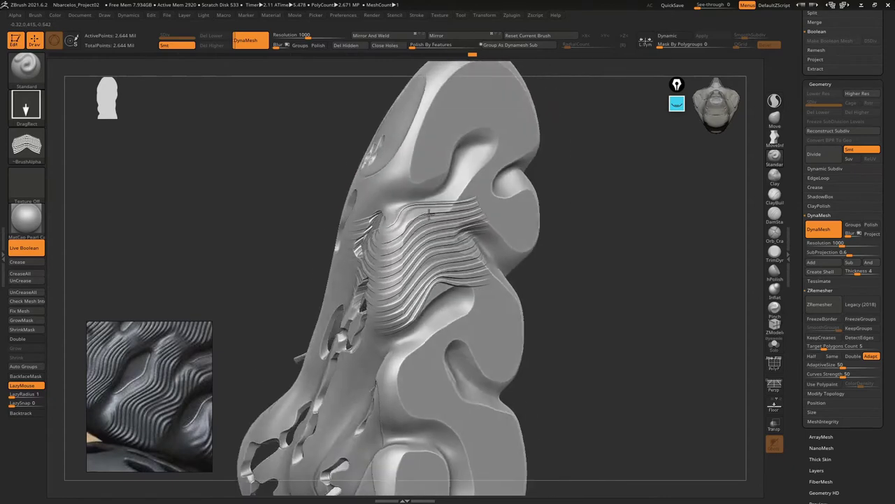
mouse_move(389, 175)
right_down()
mouse_move(431, 206)
mouse_move(392, 213)
mouse_move(397, 225)
right_up()
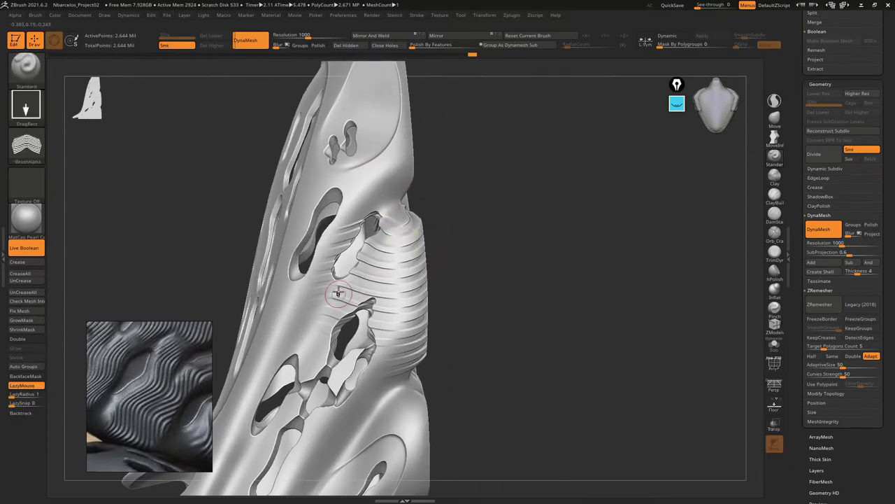
shift+right_drag(393, 213, 364, 278)
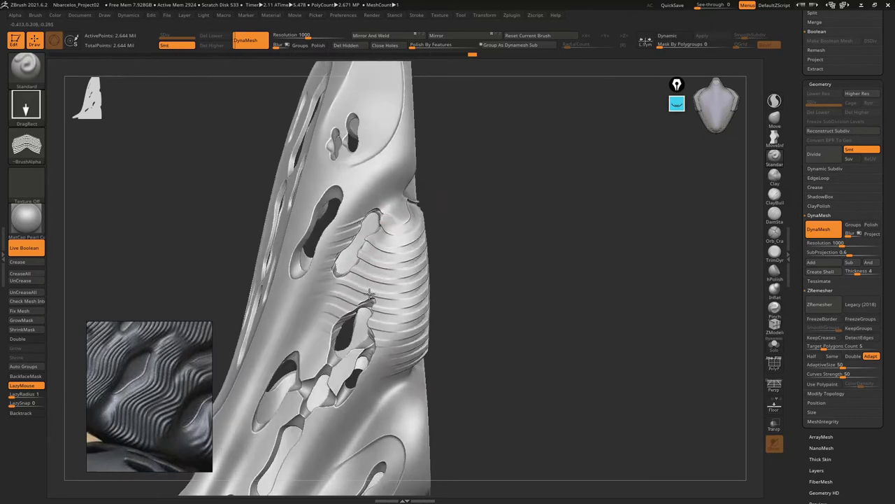
key(ctrl+z)
key(shift+f)
mouse_move(457, 194)
right_down()
mouse_move(418, 250)
mouse_move(446, 243)
mouse_move(431, 274)
right_up()
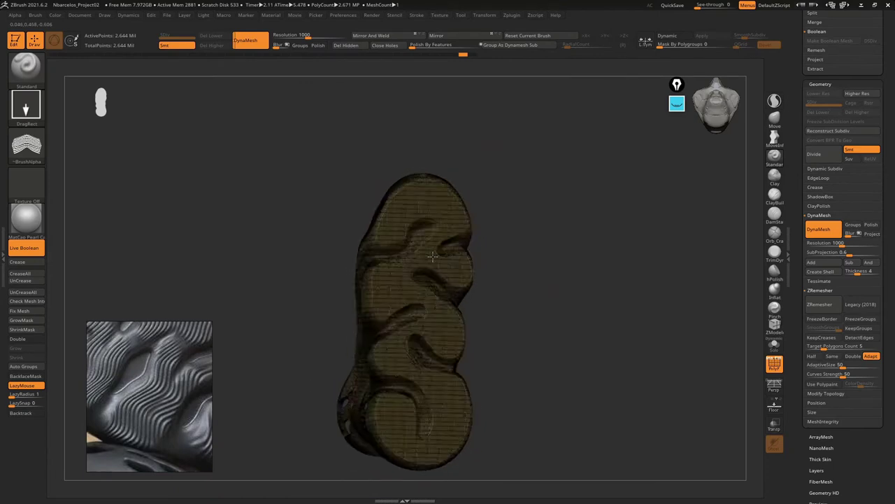
Hide PolyF, store a morph target of the clean sole, and stamp ribs across the toe
key(shift+f)
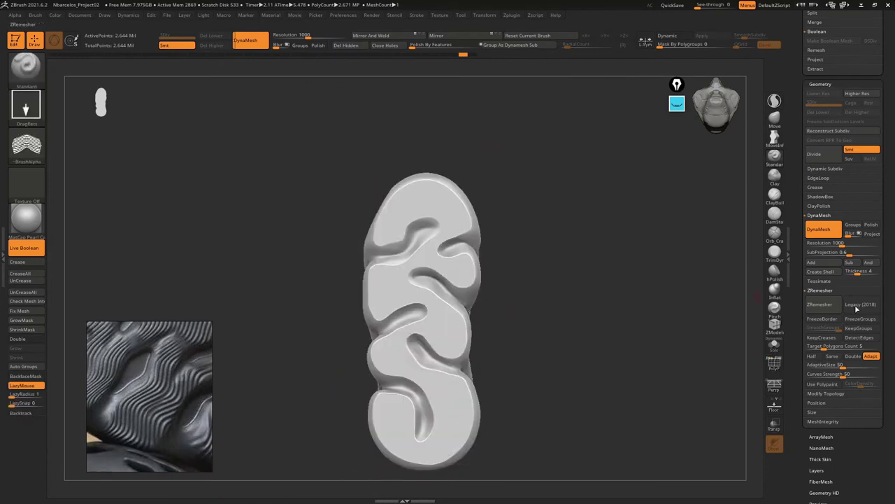
scroll(894, 256, down, 3)
scroll(894, 255, down, 3)
scroll(892, 217, down, 5)
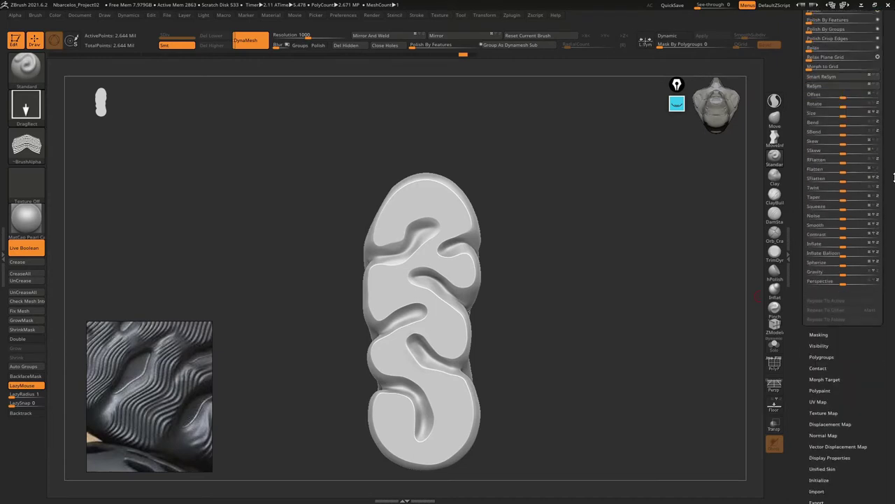
scroll(893, 177, down, 1)
click(835, 337)
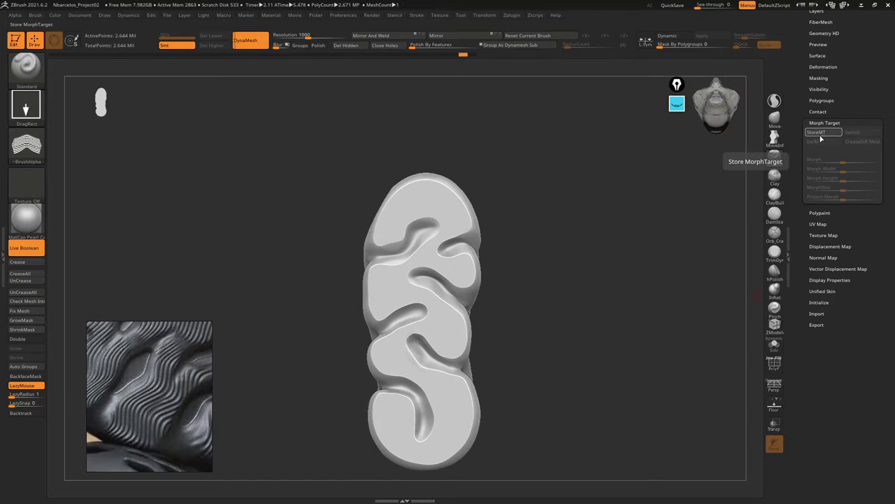
click(823, 136)
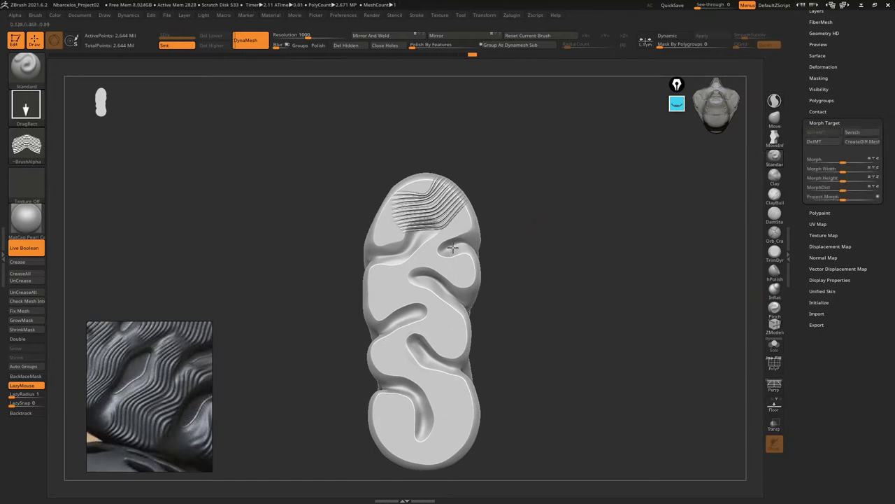
mouse_move(431, 202)
mouse_down()
mouse_move(466, 260)
mouse_move(441, 207)
mouse_move(398, 221)
mouse_move(413, 237)
mouse_move(429, 203)
mouse_up()
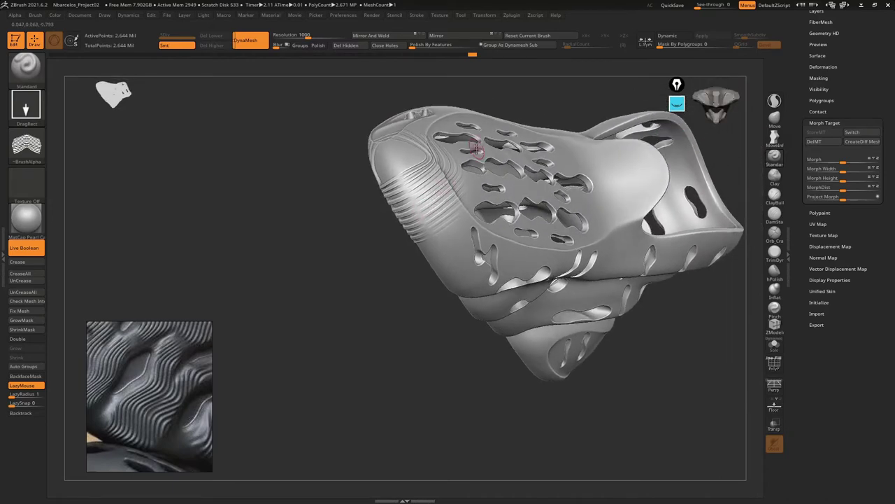
Pick the Morph brush and brush over stray ribs near the shoe's right edge
key(b)
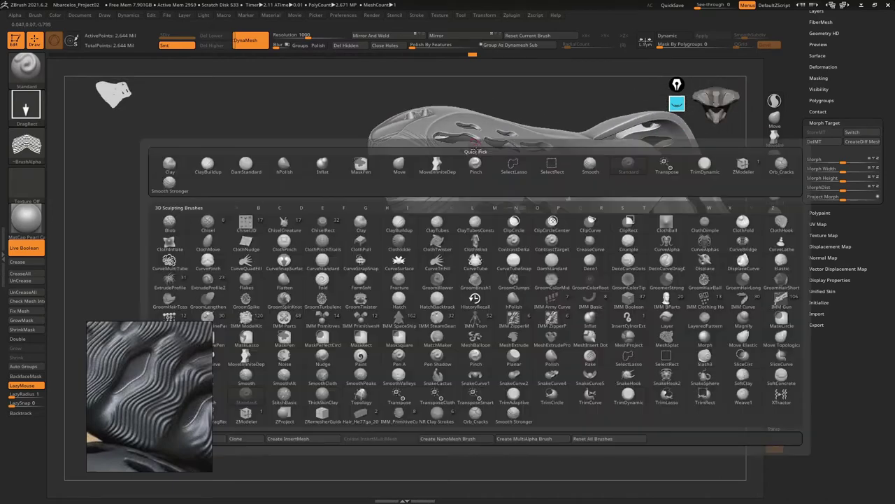
key(m)
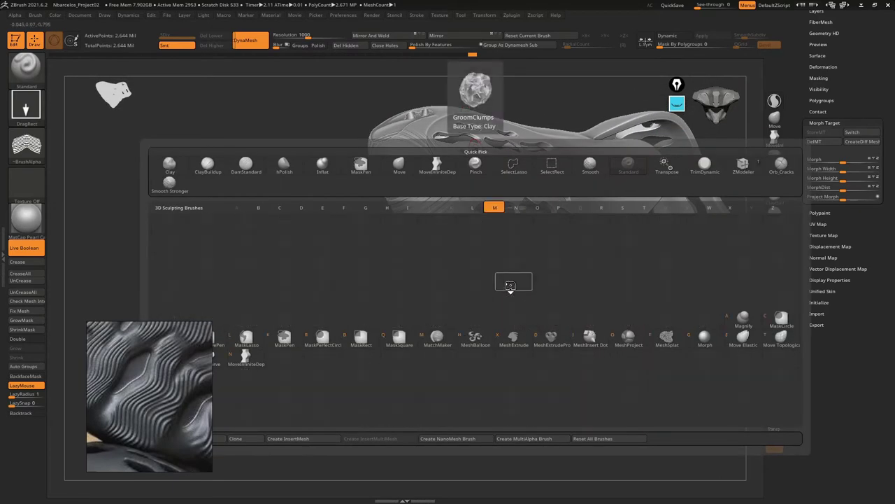
click(698, 340)
right_drag(452, 231, 448, 252)
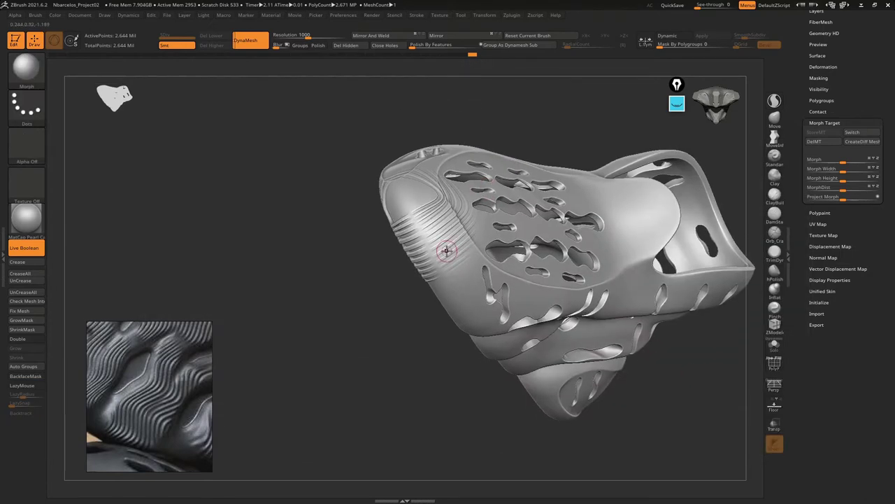
drag(453, 252, 448, 253)
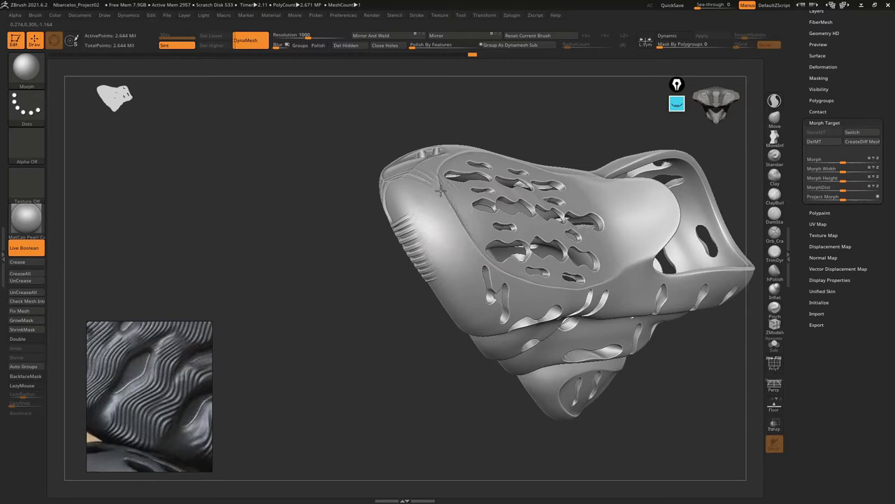
right_drag(441, 190, 433, 178)
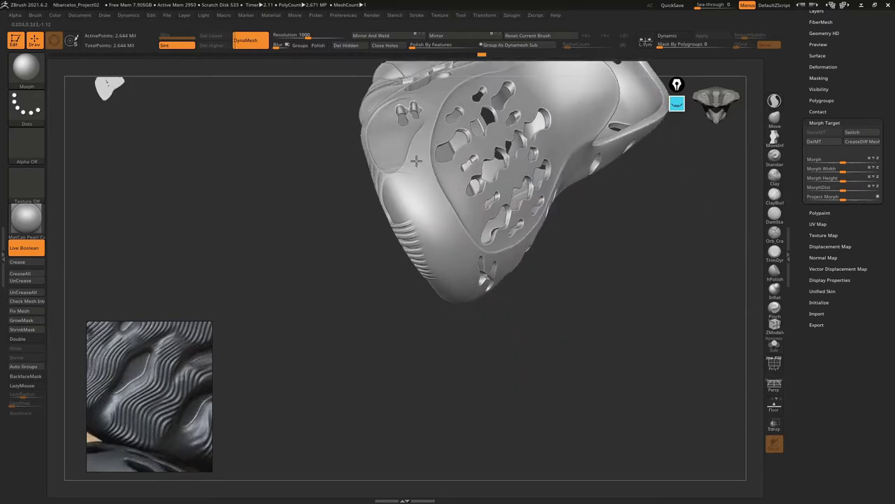
mouse_move(404, 170)
right_down()
mouse_move(422, 142)
mouse_move(426, 177)
right_up()
mouse_move(431, 230)
right_down()
mouse_move(458, 205)
mouse_move(432, 272)
mouse_move(415, 205)
mouse_move(426, 190)
mouse_move(455, 227)
mouse_move(454, 203)
right_up()
drag(448, 205, 419, 207)
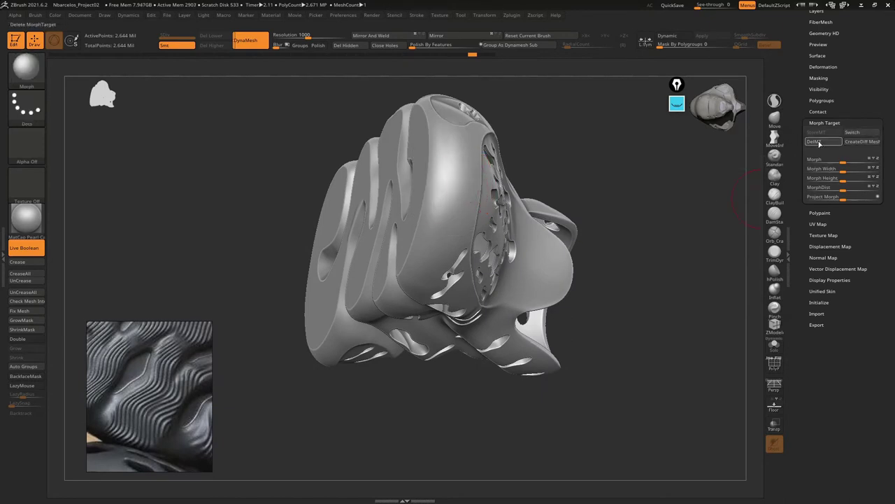
Delete the stored morph target and stamp another stripe patch with the Standard brush
click(814, 141)
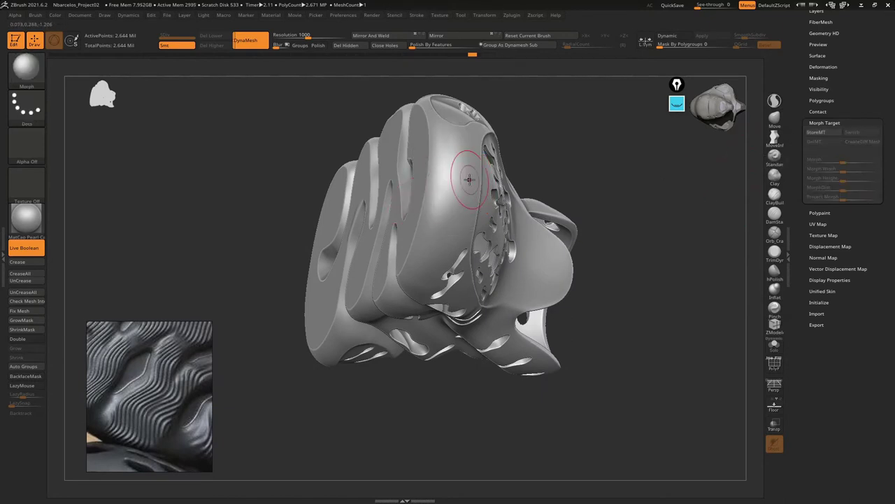
key(b)
click(774, 156)
drag(449, 184, 447, 224)
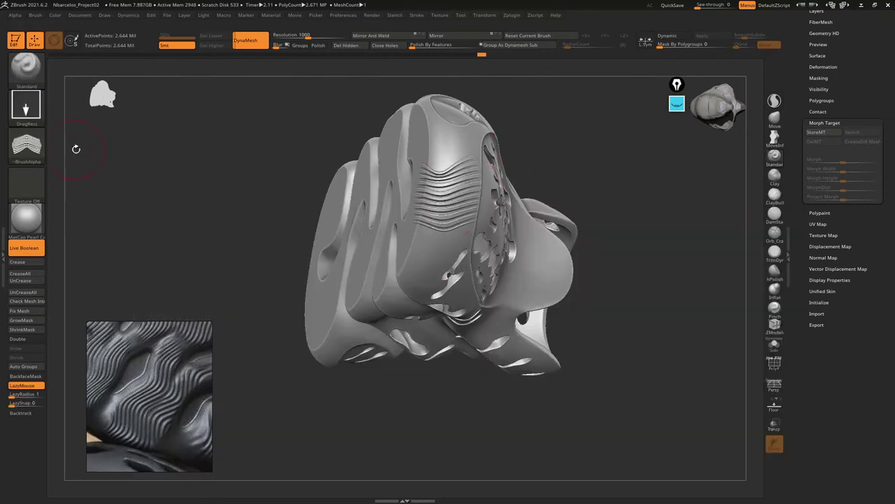
Try the Morph brush on the ribs again and dismiss the missing morph target warning
key(b)
click(258, 173)
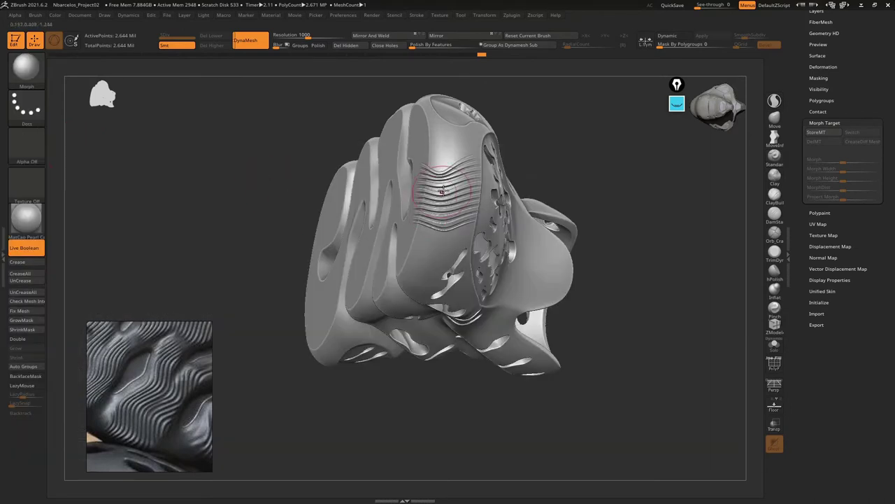
click(450, 177)
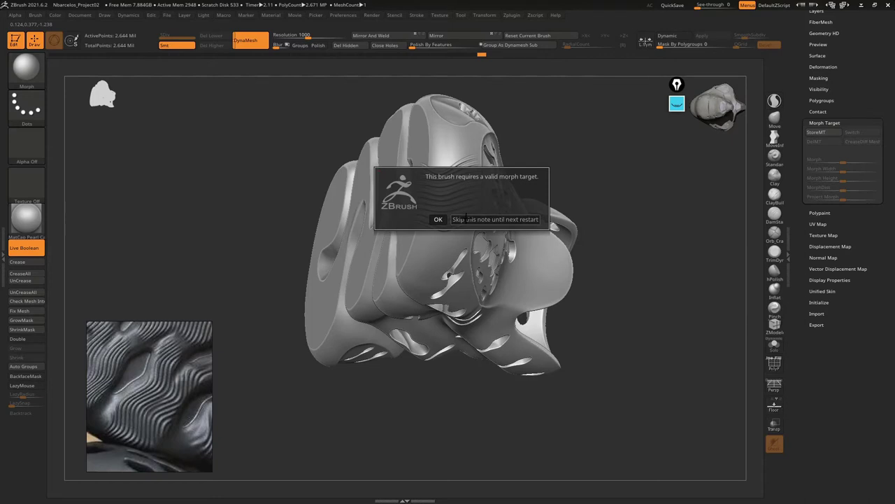
click(471, 219)
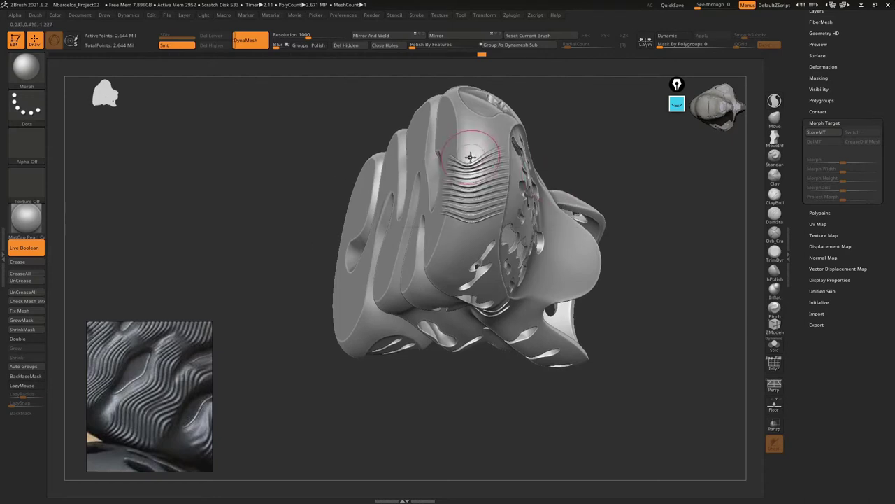
Stamp a patch of arched wavy ribs across the sole's rounded toe with the Standard brush
right_drag(440, 146, 464, 156)
mouse_move(411, 165)
right_down()
mouse_move(276, 189)
mouse_move(336, 176)
right_up()
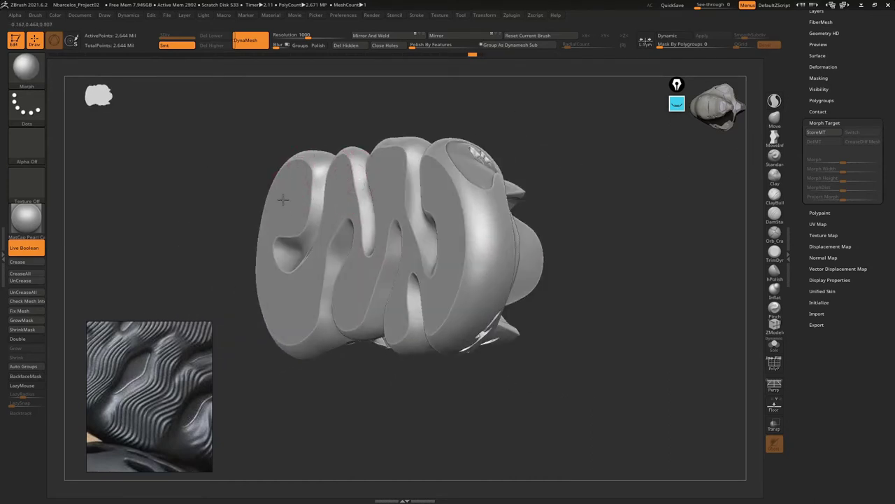
mouse_move(336, 176)
right_down()
mouse_move(480, 189)
mouse_move(534, 232)
right_up()
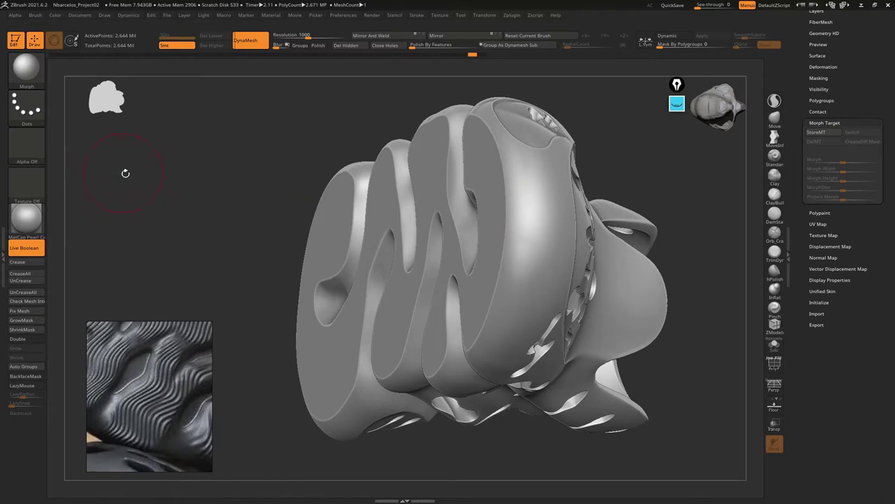
key(b)
click(774, 155)
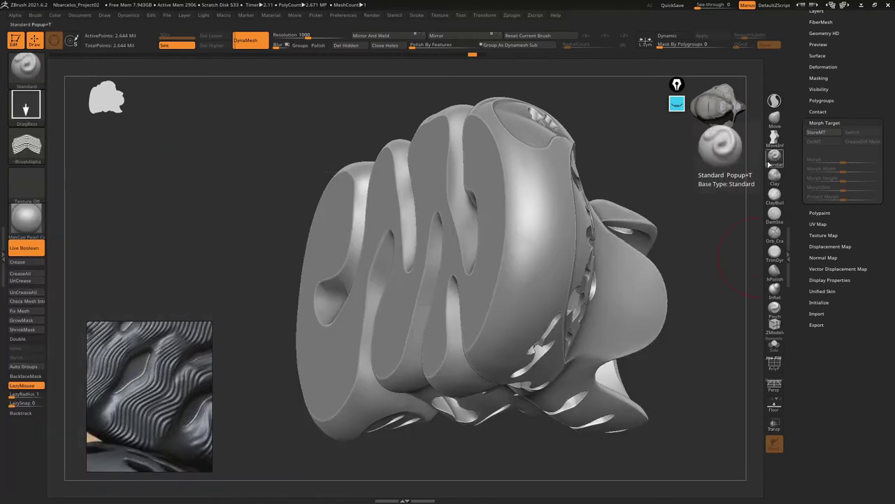
mouse_move(503, 207)
mouse_down()
mouse_move(495, 288)
mouse_move(482, 105)
mouse_up()
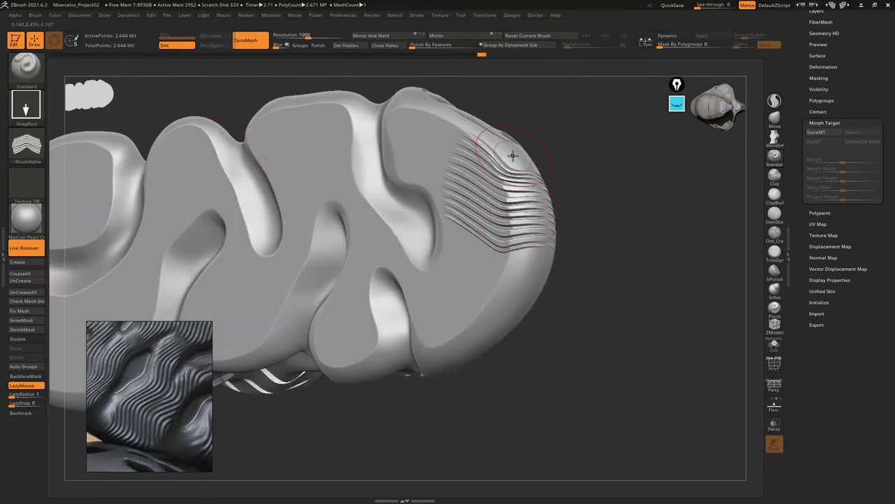
drag(550, 150, 586, 175)
key(b)
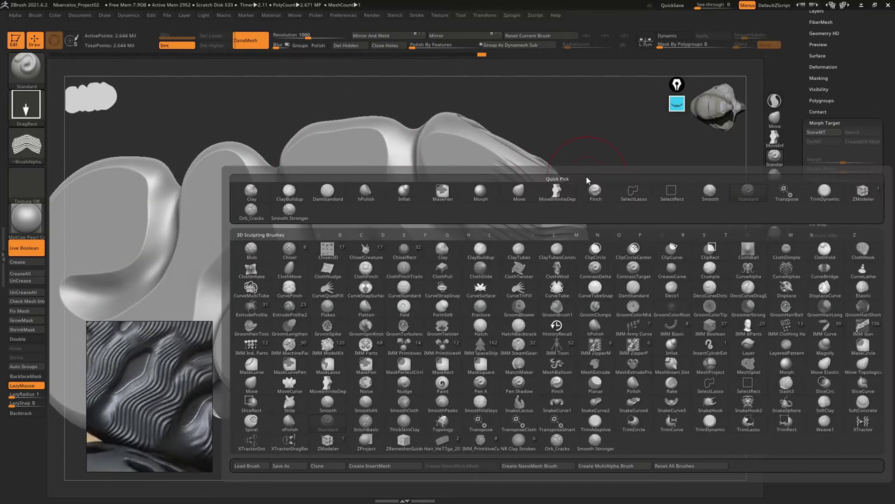
mouse_move(556, 329)
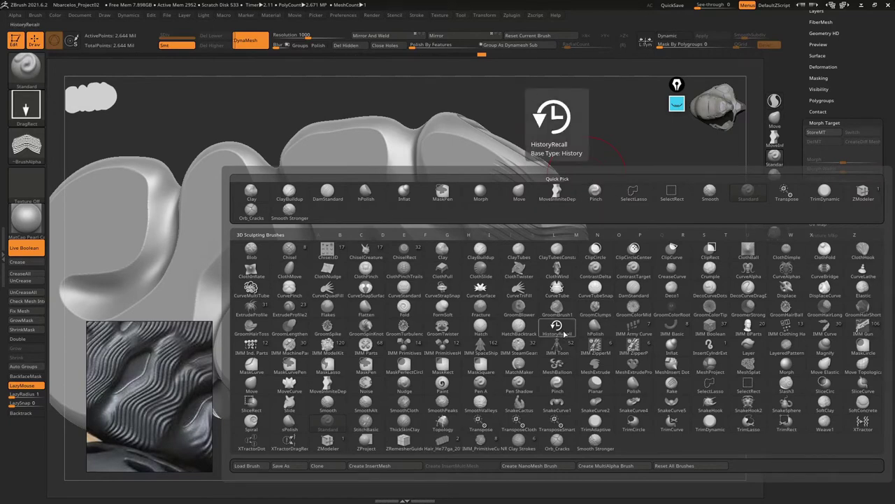
Scrub the Undo History bar back to the first state using the HistoryRecall brush
click(565, 333)
mouse_move(600, 105)
mouse_down()
mouse_move(530, 199)
mouse_move(489, 186)
mouse_move(487, 90)
mouse_up()
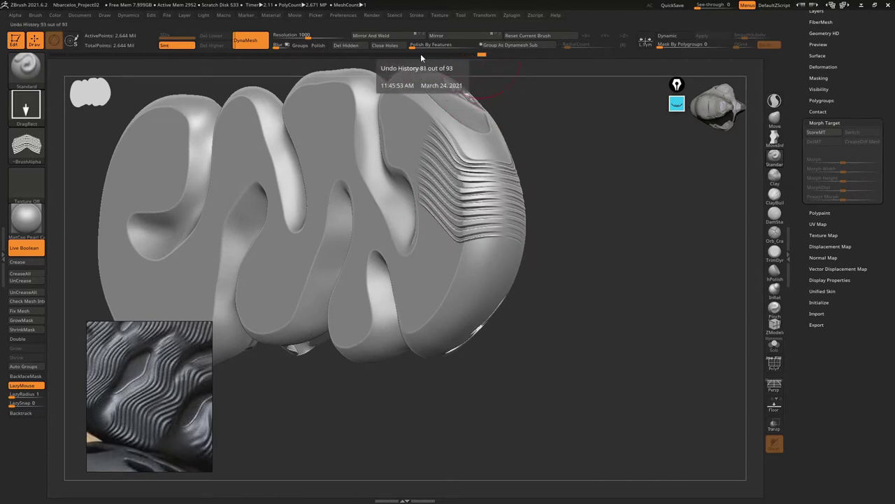
drag(365, 56, 89, 56)
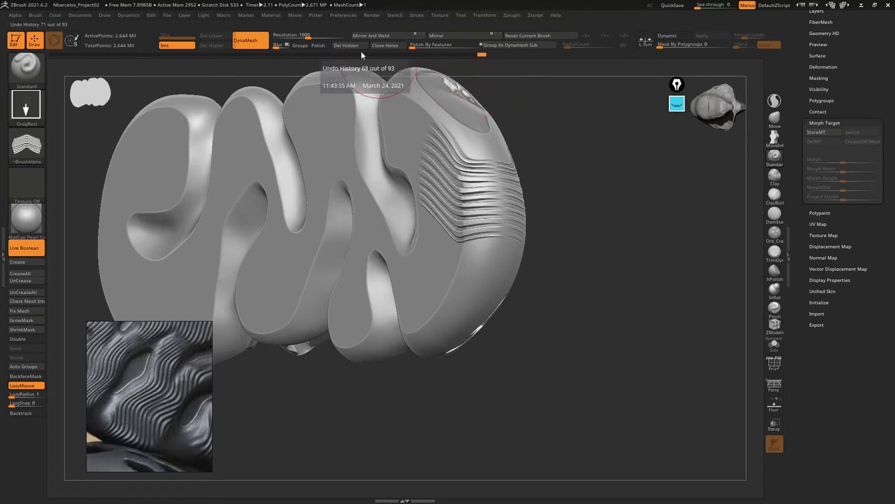
drag(379, 58, 48, 56)
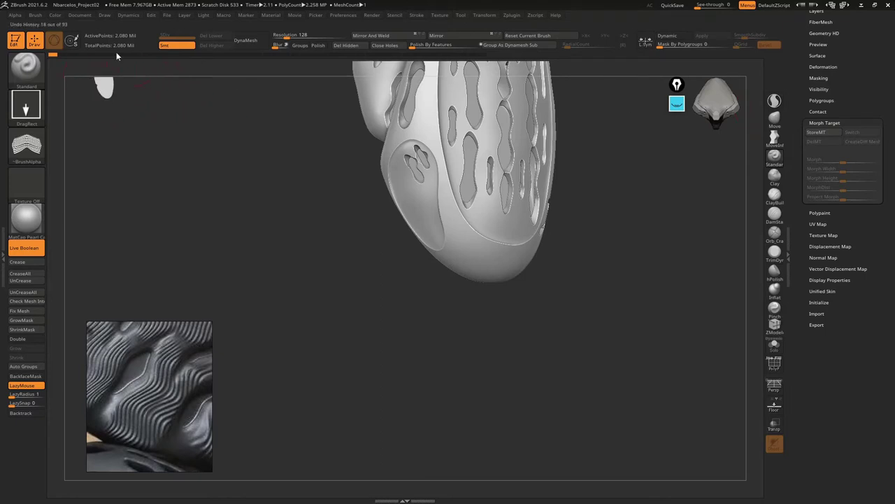
Undo the accidental DynaMesh remesh and reframe the latest ribbed shoe
key(ctrl)
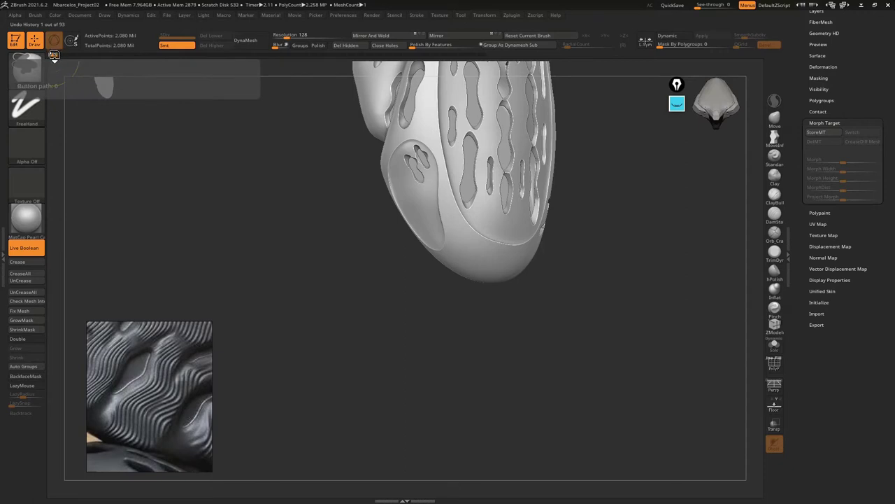
ctrl+drag(53, 56, 63, 69)
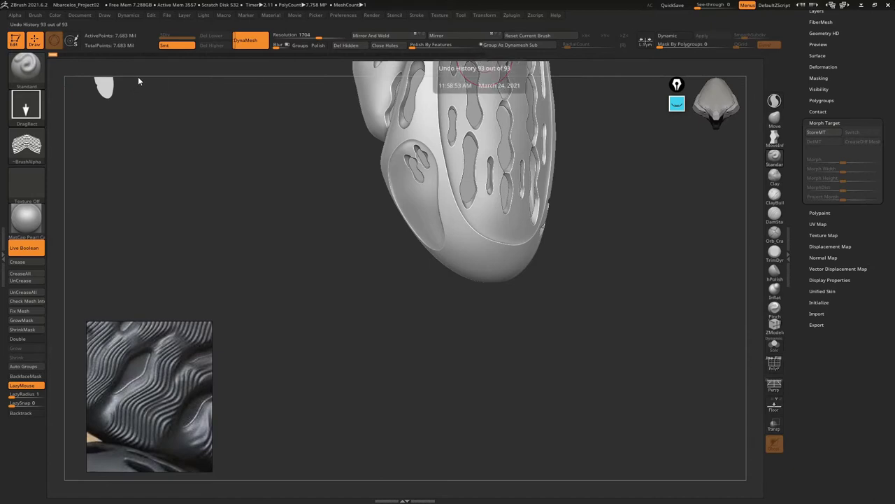
key(ctrl+z)
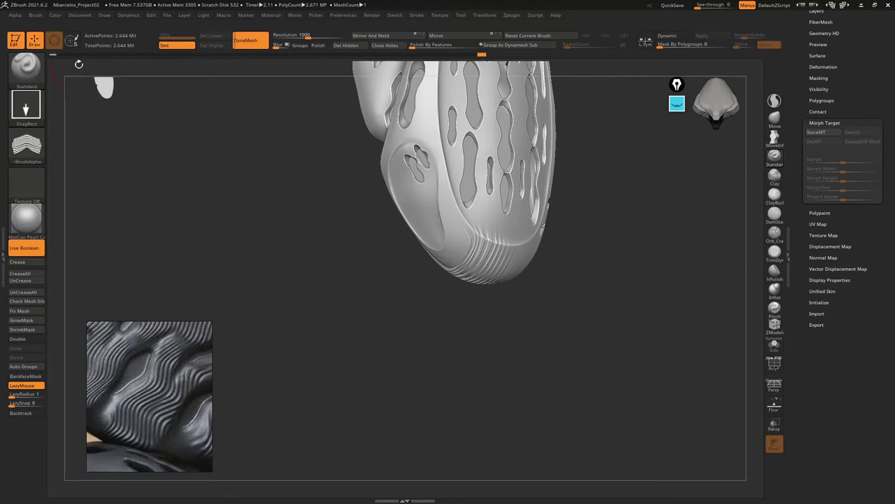
drag(79, 64, 138, 126)
alt+drag(194, 127, 235, 193)
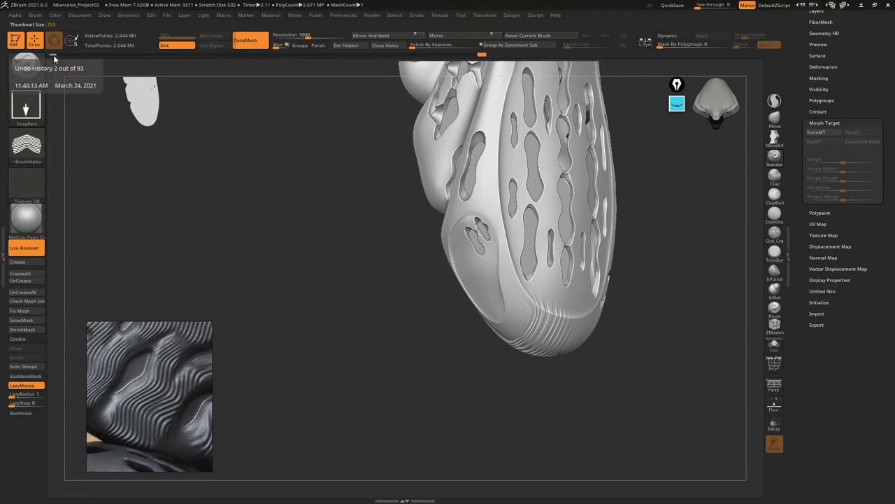
drag(242, 190, 234, 155)
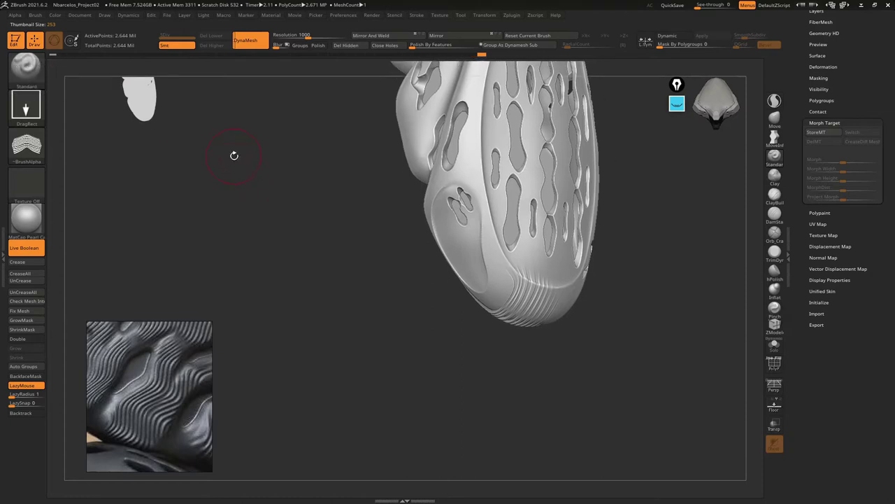
key(b)
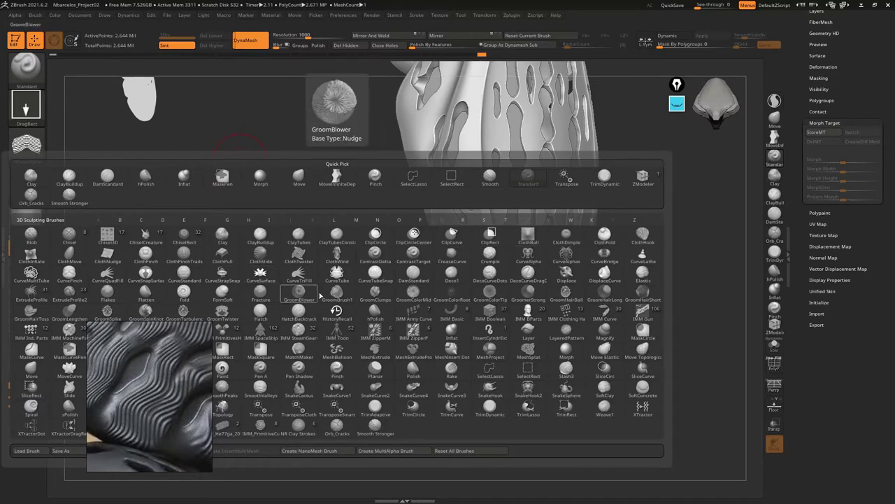
Brush the stray ribs off the top of the toe with HistoryRecall
click(336, 311)
mouse_move(340, 318)
mouse_down()
mouse_move(459, 251)
mouse_move(448, 270)
mouse_up()
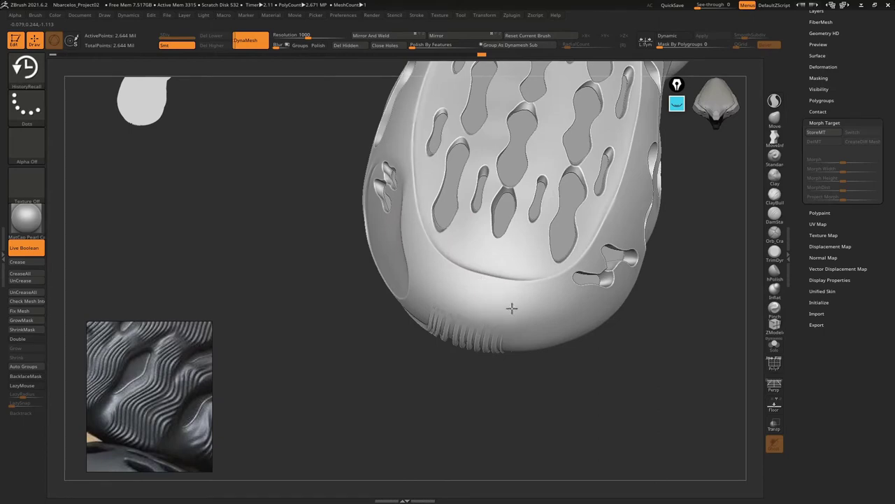
right_drag(452, 308, 433, 277)
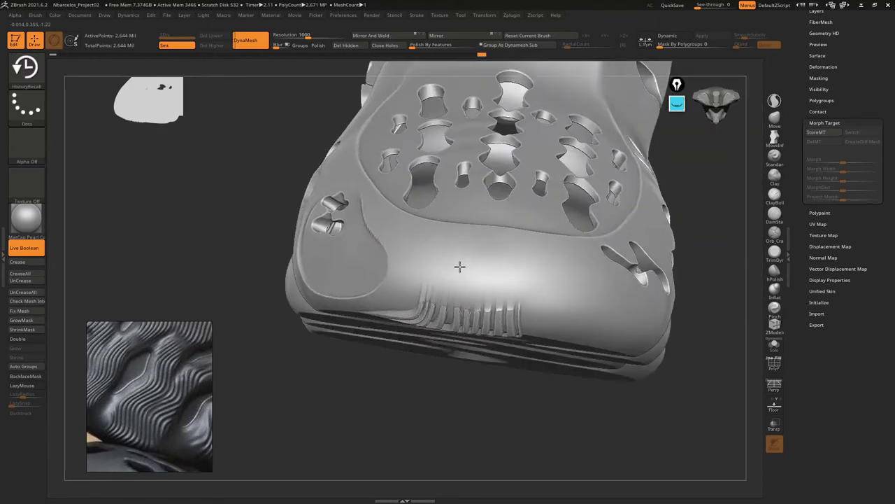
drag(432, 277, 460, 276)
mouse_move(475, 276)
right_down()
mouse_move(473, 251)
mouse_move(503, 254)
mouse_move(486, 290)
mouse_move(496, 280)
mouse_move(478, 261)
mouse_move(425, 253)
mouse_move(446, 310)
mouse_move(430, 215)
mouse_move(325, 257)
right_up()
Toggle Polyframe and orbit around the toe to check the restored smooth surface
key(shift+f)
key(shift+f)
key(shift+f)
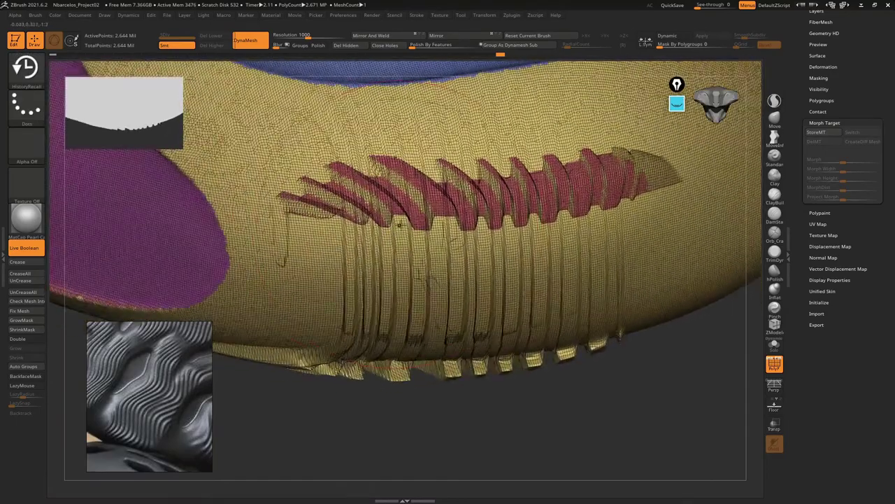
mouse_move(399, 224)
right_down()
mouse_move(364, 266)
mouse_move(375, 352)
right_up()
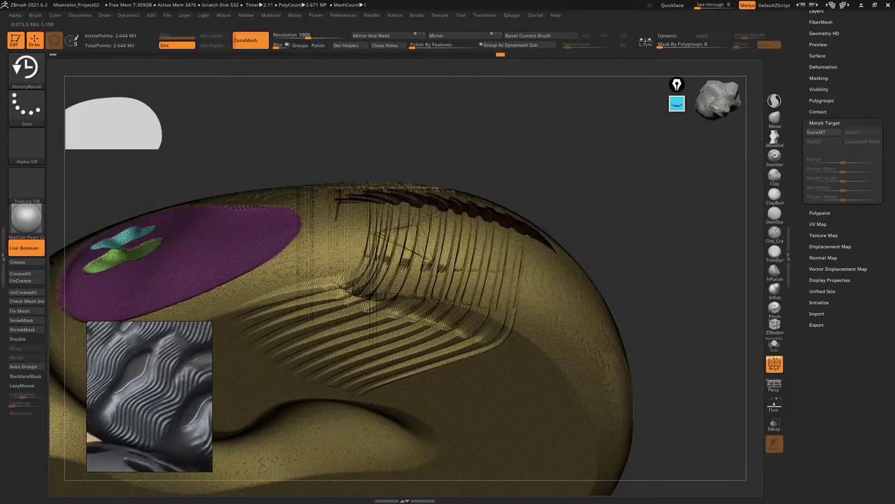
mouse_move(387, 246)
right_down()
mouse_move(410, 224)
mouse_move(390, 244)
mouse_move(424, 236)
mouse_move(381, 223)
right_up()
key(shift+f)
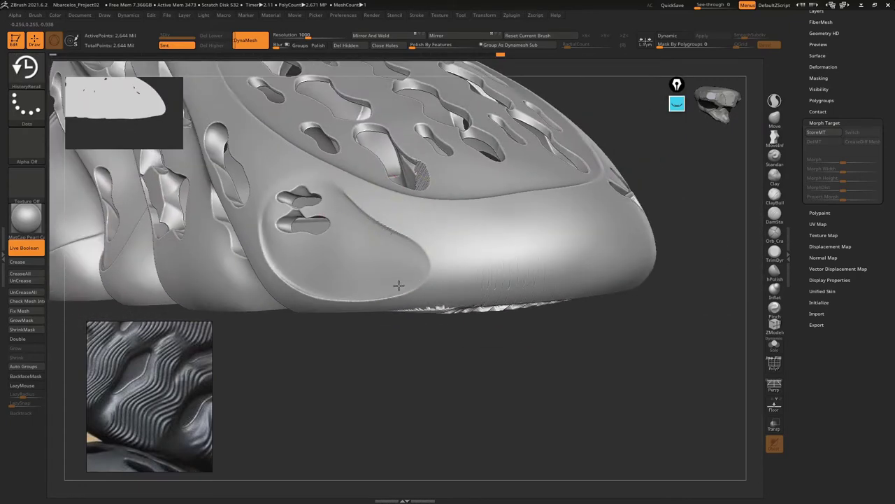
right_drag(295, 285, 481, 204)
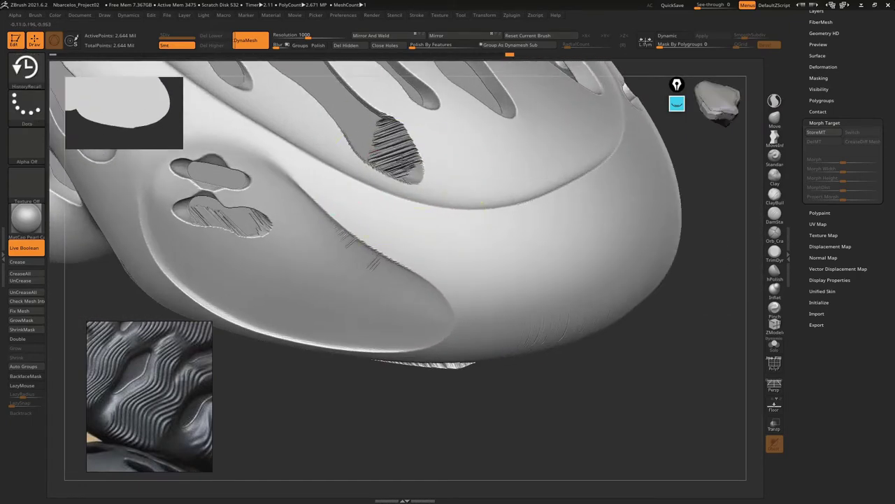
mouse_move(400, 144)
right_down()
mouse_move(423, 172)
mouse_move(414, 122)
mouse_move(435, 145)
mouse_move(438, 191)
right_up()
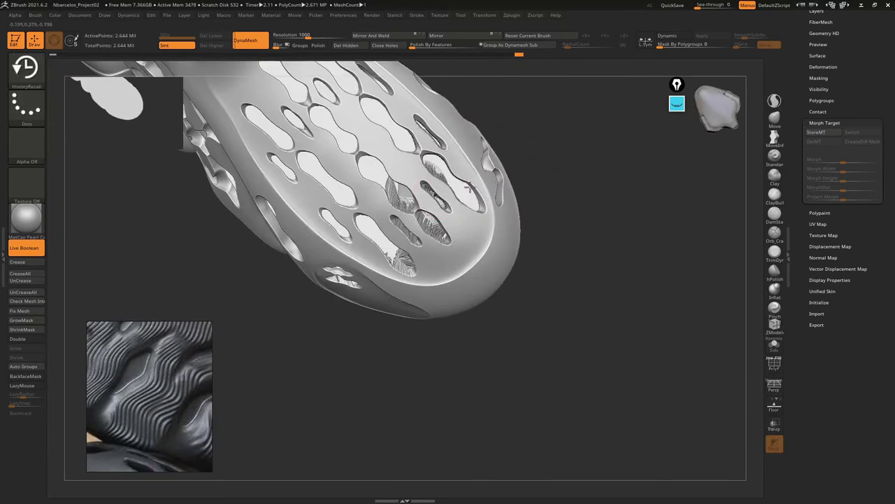
mouse_move(484, 236)
right_down()
mouse_move(476, 210)
mouse_move(457, 226)
mouse_move(518, 236)
right_up()
mouse_move(538, 224)
mouse_down()
mouse_move(566, 168)
mouse_move(538, 163)
mouse_move(544, 239)
mouse_move(523, 282)
mouse_move(495, 301)
mouse_move(617, 257)
mouse_up()
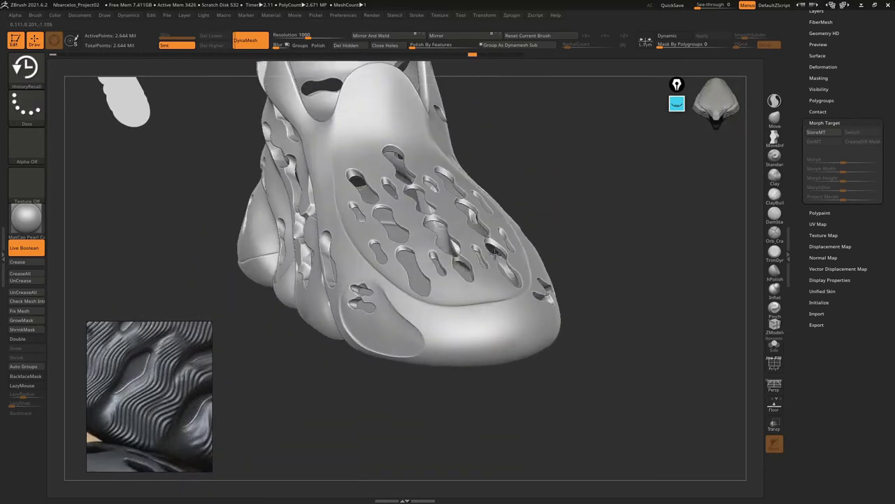
With the Standard brush selected, Shift-smooth the leftover rib marks beside the toe's small hole
key(b)
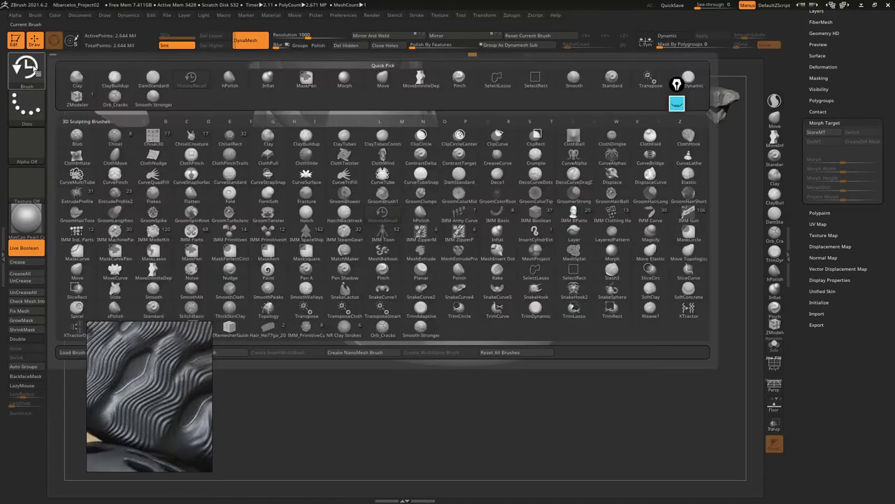
key(s)
key(t)
mouse_move(530, 319)
mouse_down()
mouse_move(516, 303)
mouse_move(498, 230)
mouse_up()
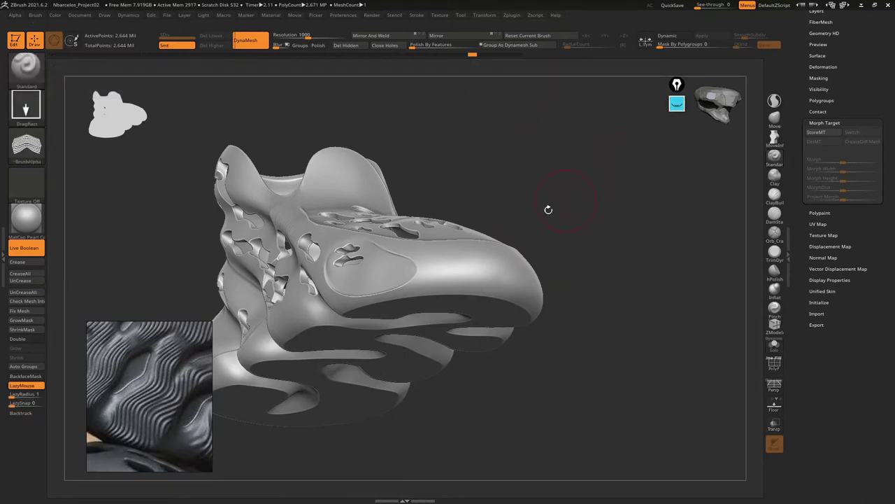
mouse_move(575, 222)
mouse_down()
mouse_move(590, 264)
mouse_move(543, 252)
mouse_up()
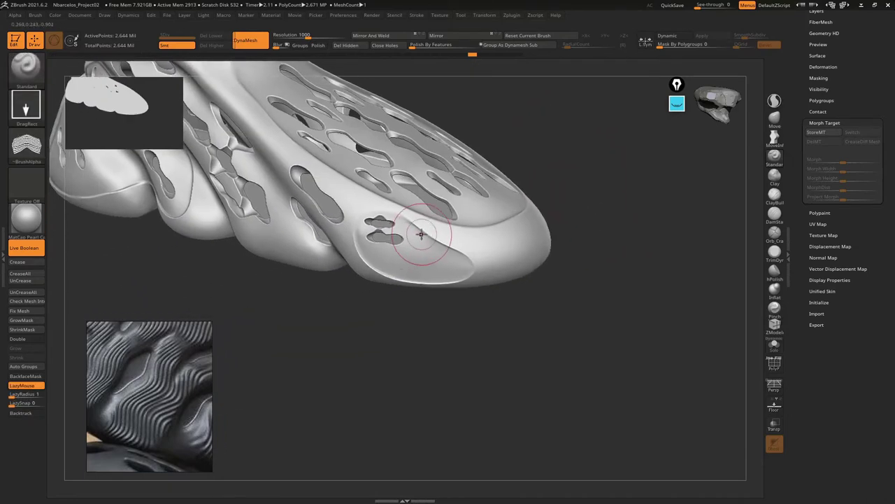
mouse_move(420, 233)
mouse_down()
mouse_move(469, 226)
mouse_move(421, 226)
mouse_up()
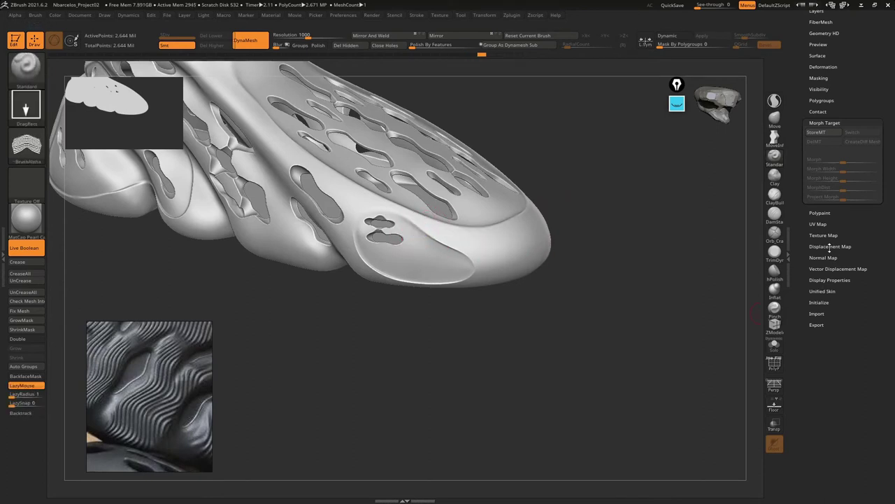
mouse_move(478, 231)
right_down()
mouse_move(490, 254)
mouse_move(486, 216)
mouse_move(555, 295)
mouse_move(506, 289)
mouse_move(493, 258)
right_up()
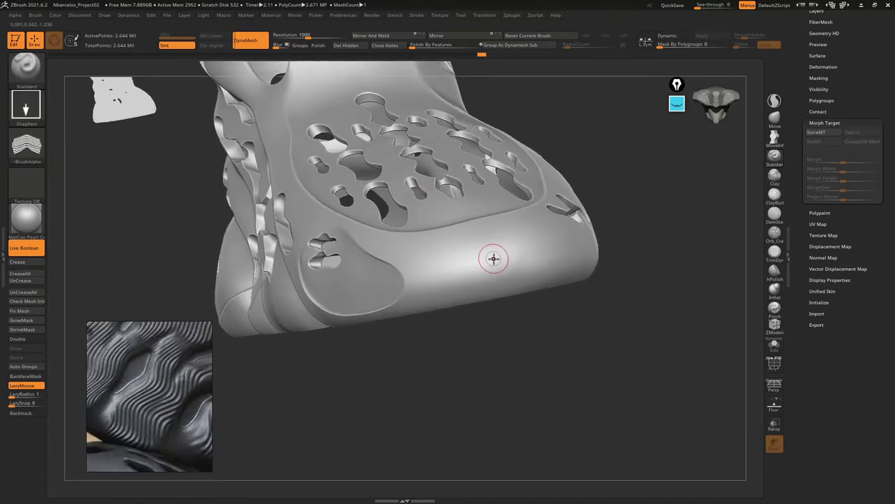
Store a morph target, then stamp two patches of wavy ribs onto the toe
click(827, 133)
mouse_move(699, 189)
right_down()
mouse_move(572, 200)
mouse_move(519, 247)
right_up()
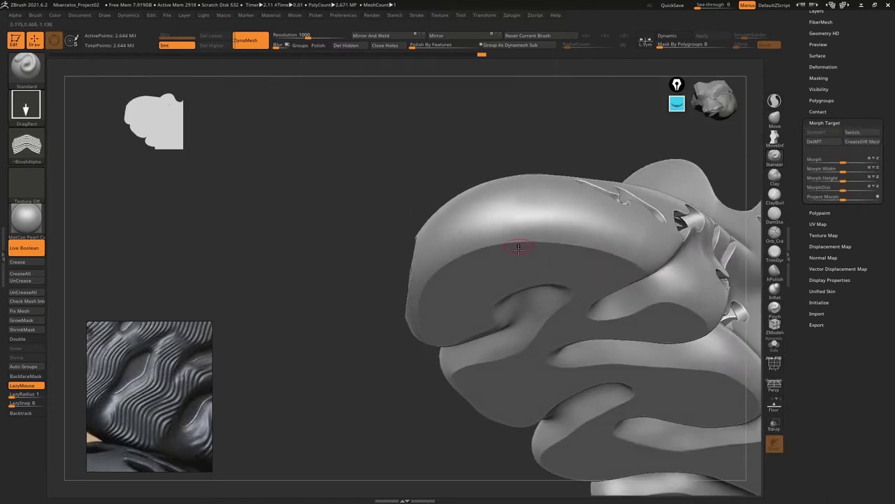
drag(485, 219, 539, 230)
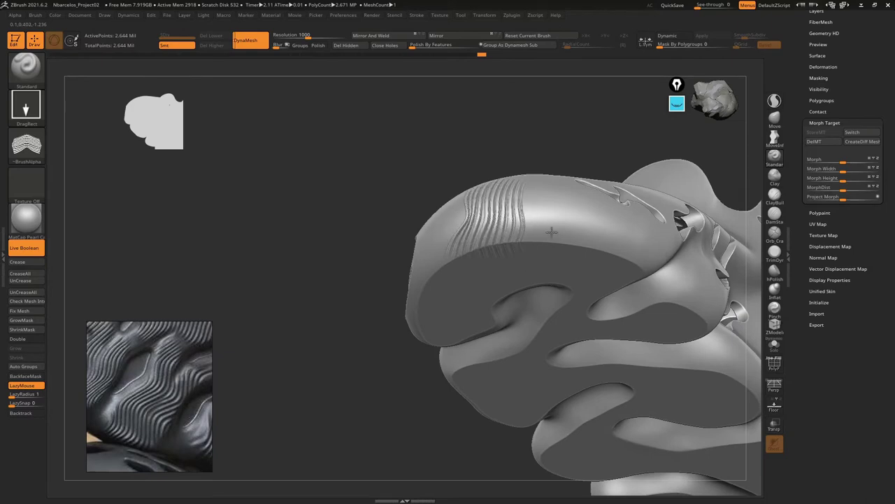
mouse_move(538, 231)
right_down()
mouse_move(516, 207)
mouse_move(542, 221)
right_up()
Switch to the Morph brush and, with Polyframe on, morph stray toe ribs back
key(b)
key(m)
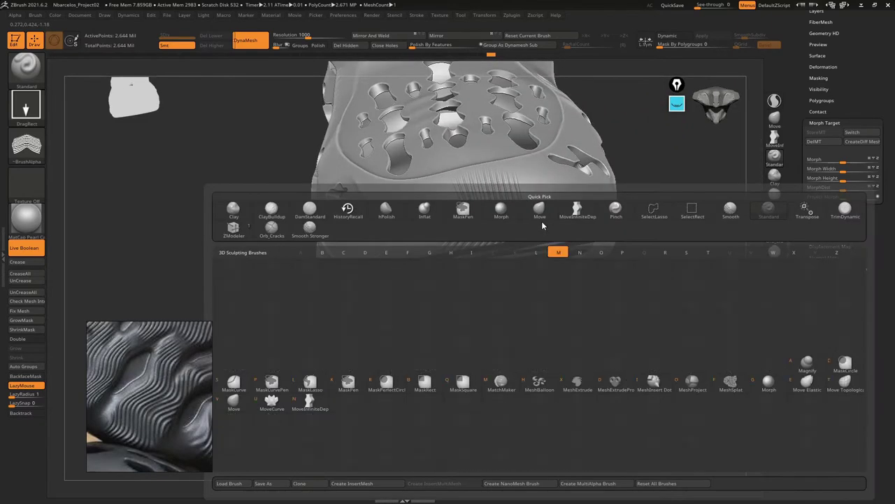
key(k)
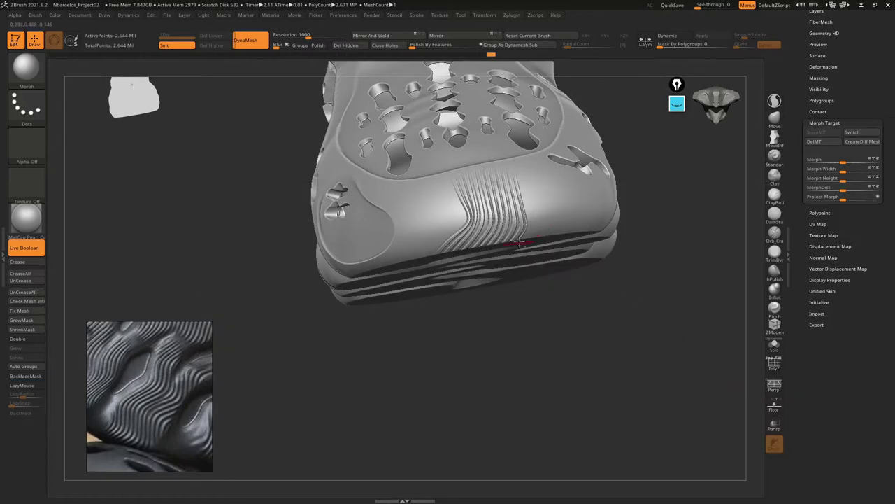
mouse_move(490, 231)
right_down()
mouse_move(503, 224)
mouse_move(485, 234)
right_up()
key(shift+f)
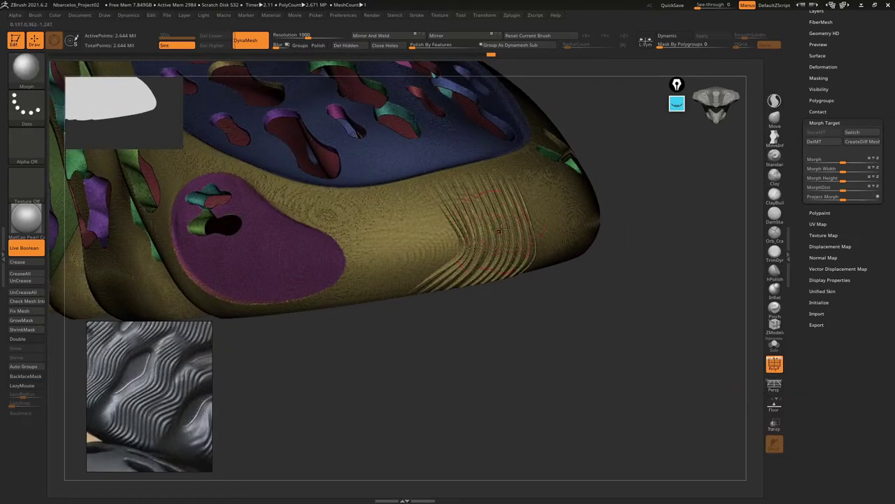
mouse_move(485, 244)
mouse_down()
mouse_move(481, 221)
mouse_move(486, 230)
mouse_up()
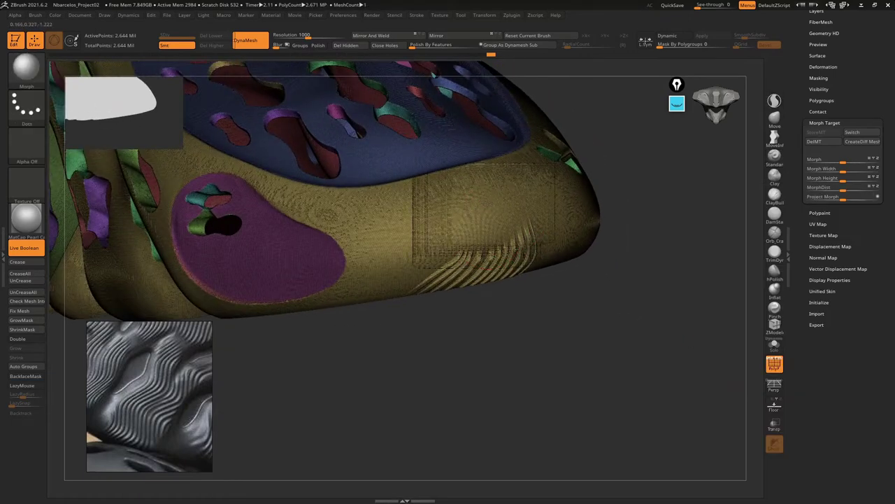
Morph away the remaining stray ribs on the upper surface and the shoe's side
mouse_move(488, 231)
right_down()
mouse_move(503, 269)
mouse_move(500, 221)
mouse_move(482, 204)
right_up()
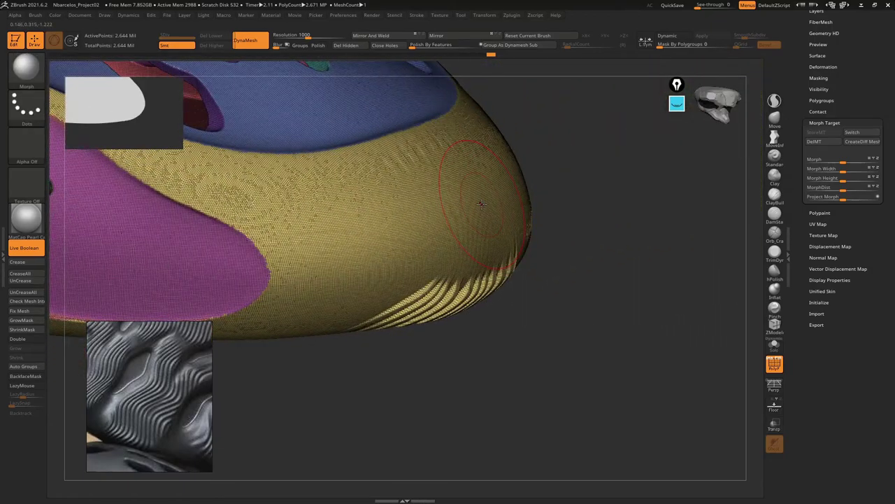
mouse_move(452, 208)
right_down()
mouse_move(443, 223)
mouse_move(441, 193)
mouse_move(462, 202)
mouse_move(440, 188)
mouse_move(430, 196)
mouse_move(438, 203)
right_up()
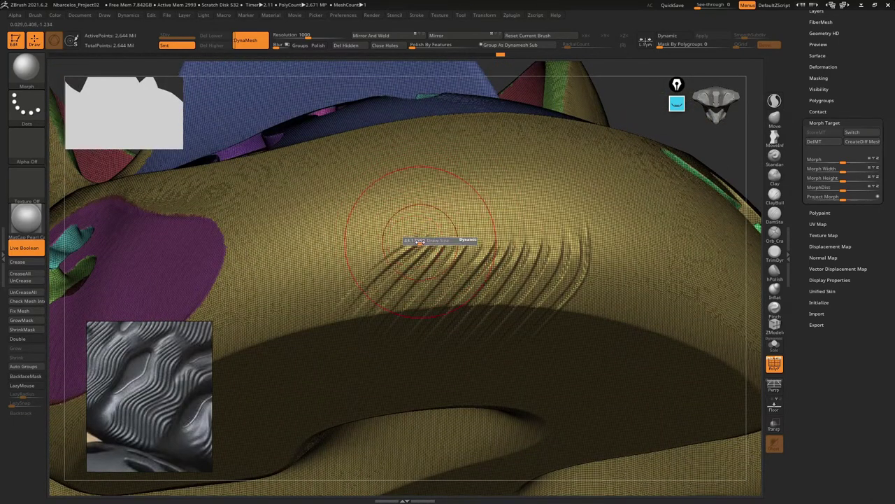
mouse_move(401, 230)
mouse_down()
mouse_move(578, 222)
mouse_move(390, 219)
mouse_up()
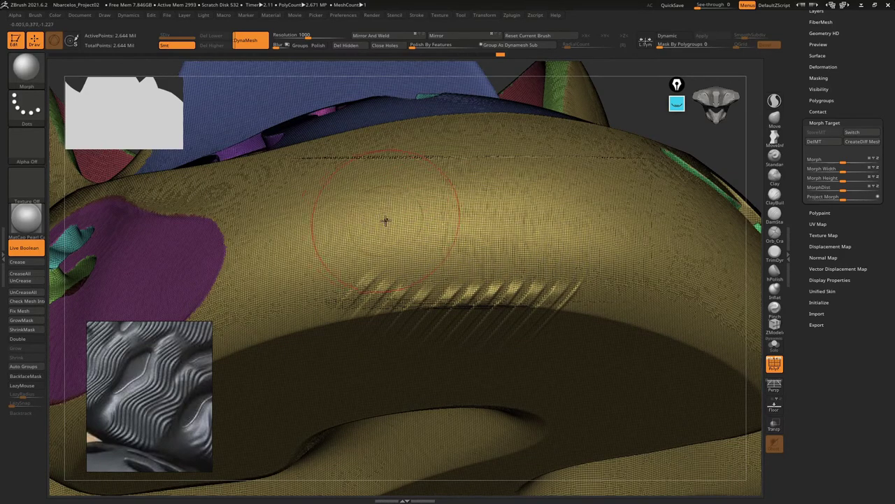
key(shift+f)
mouse_move(385, 221)
right_down()
mouse_move(401, 204)
mouse_move(406, 170)
mouse_move(390, 190)
mouse_move(379, 187)
mouse_move(388, 187)
right_up()
key(ctrl)
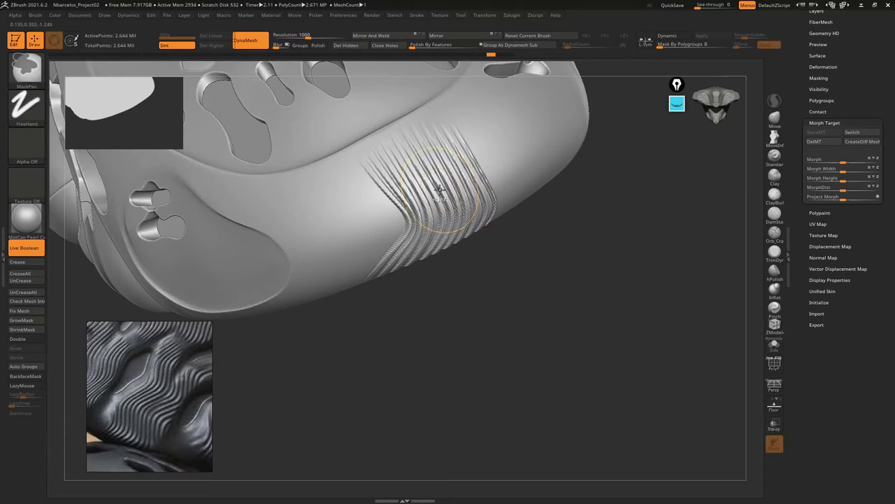
drag(439, 190, 467, 200)
mouse_move(467, 200)
right_down()
mouse_move(496, 254)
mouse_move(485, 224)
mouse_move(466, 262)
mouse_move(494, 284)
mouse_move(485, 254)
mouse_move(502, 319)
mouse_move(527, 316)
right_up()
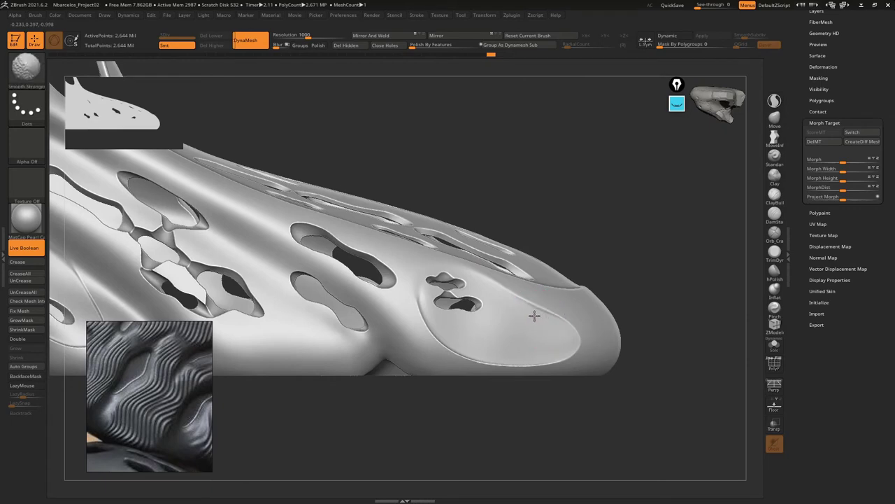
Inspect the sole from above and the side with Polyframe, then bring up Quick Pick brushes
mouse_move(505, 315)
right_down()
mouse_move(424, 340)
mouse_move(524, 245)
mouse_move(564, 263)
mouse_move(545, 280)
mouse_move(531, 266)
mouse_move(575, 226)
right_up()
key(shift+f)
mouse_move(558, 263)
right_down()
mouse_move(536, 200)
mouse_move(516, 184)
mouse_move(475, 319)
mouse_move(498, 296)
mouse_move(329, 285)
right_up()
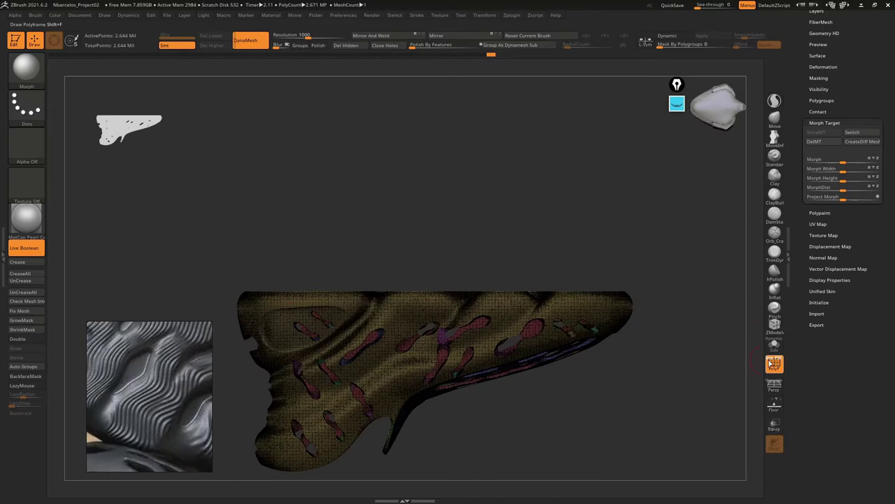
click(773, 361)
mouse_move(511, 245)
right_down()
mouse_move(501, 276)
mouse_move(329, 221)
right_up()
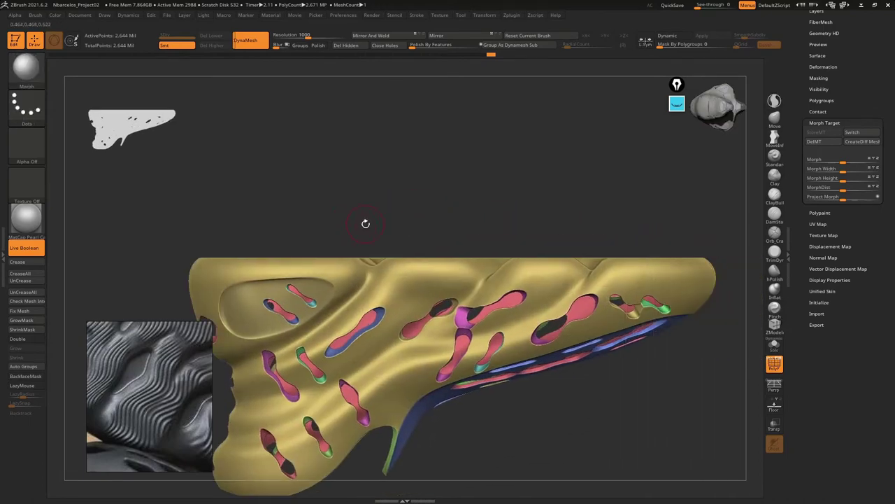
mouse_move(543, 237)
right_down()
mouse_move(426, 204)
mouse_move(428, 149)
mouse_move(298, 228)
right_up()
mouse_move(411, 210)
right_down()
mouse_move(400, 184)
mouse_move(237, 172)
right_up()
click(27, 66)
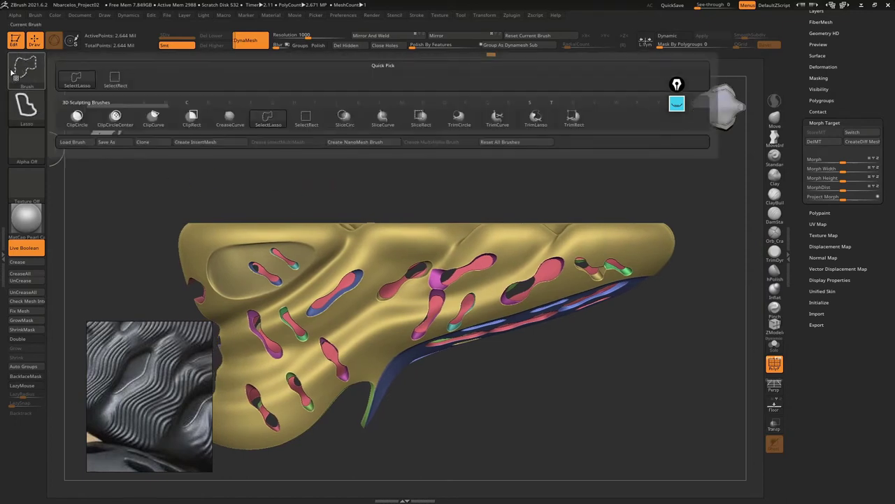
click(24, 68)
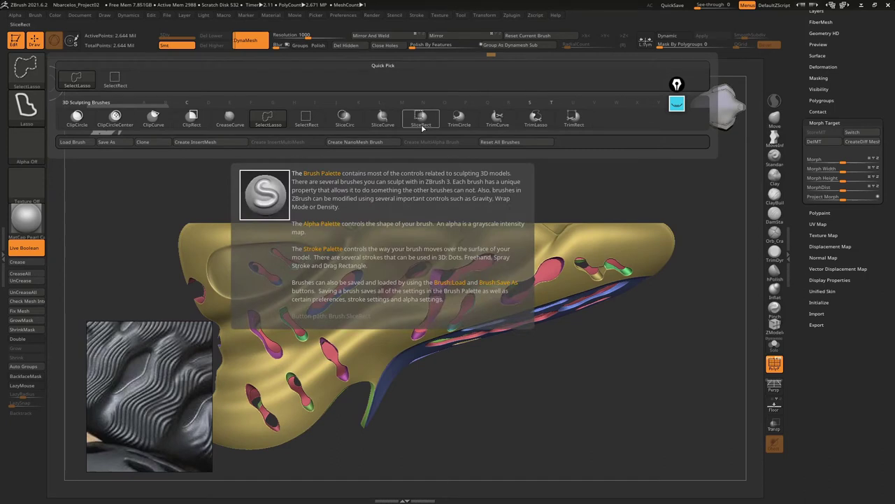
Cut a straight SliceCurve line across the sole, making its flat face a purple polygroup
click(383, 117)
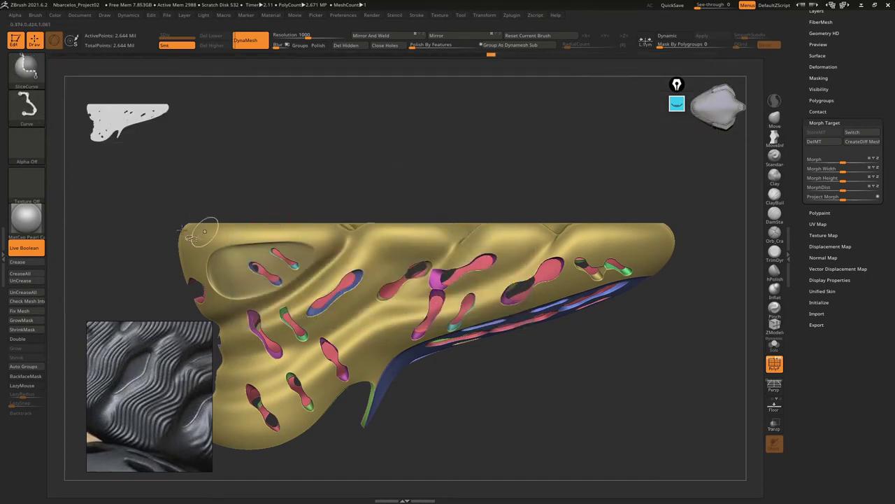
ctrl+shift+drag(121, 225, 728, 208)
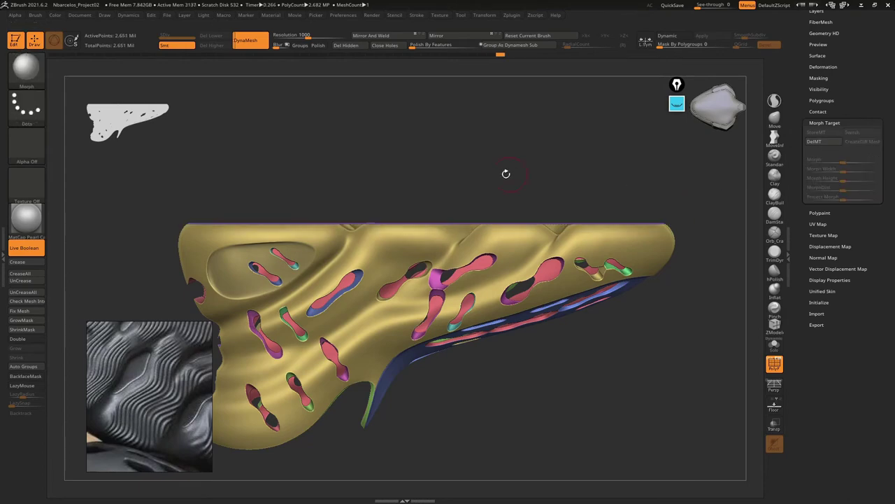
drag(506, 174, 510, 259)
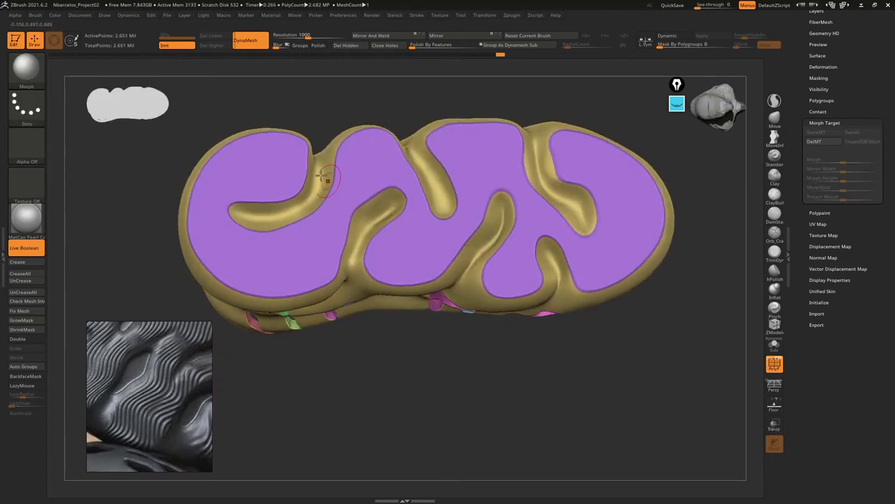
drag(336, 208, 260, 164)
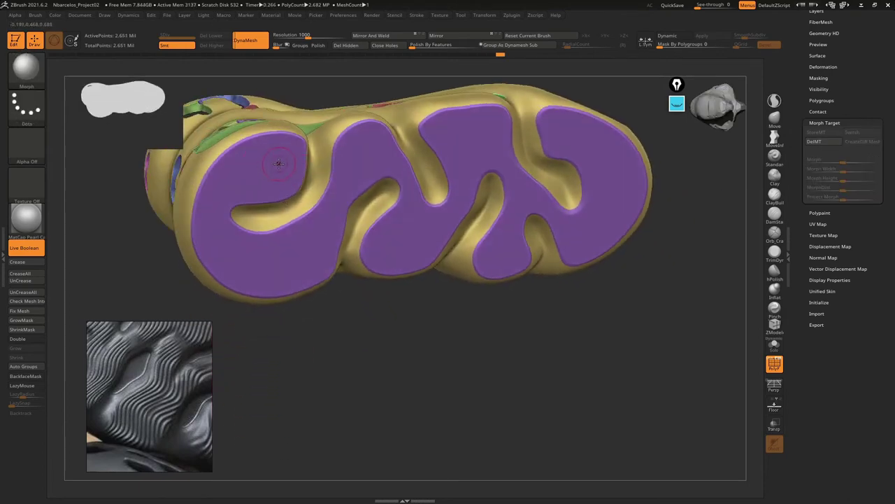
mouse_move(389, 159)
mouse_down()
mouse_move(465, 178)
mouse_move(86, 332)
mouse_up()
Isolate the purple polygroup and stamp wave-alpha ribs onto its right-hand lobe
key(ctrl+shift)
ctrl+shift+click(417, 163)
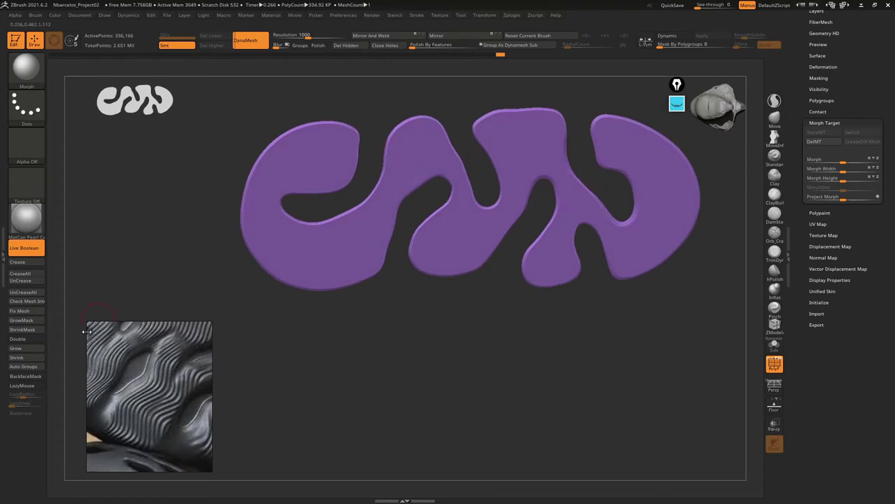
drag(325, 182, 298, 210)
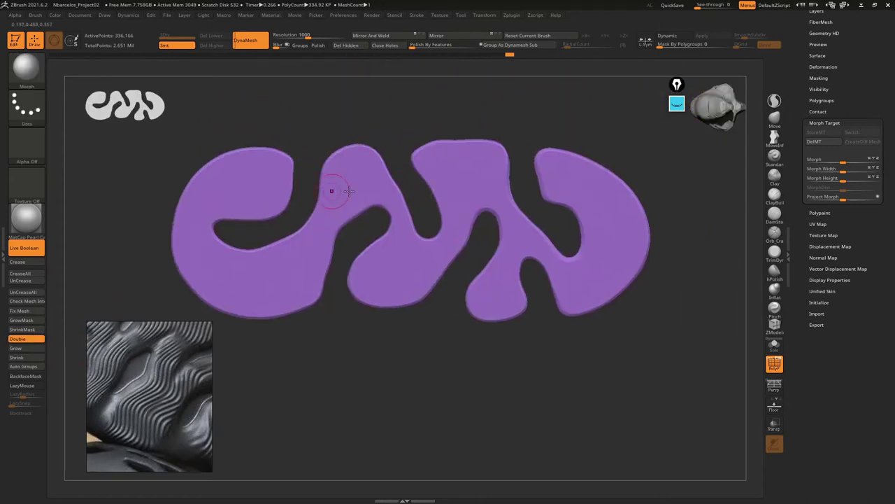
drag(383, 185, 279, 136)
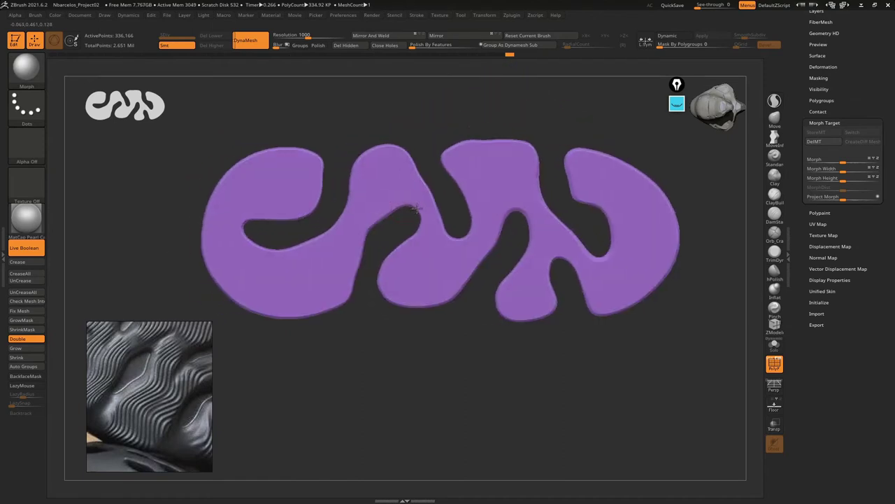
key(ctrl+shift)
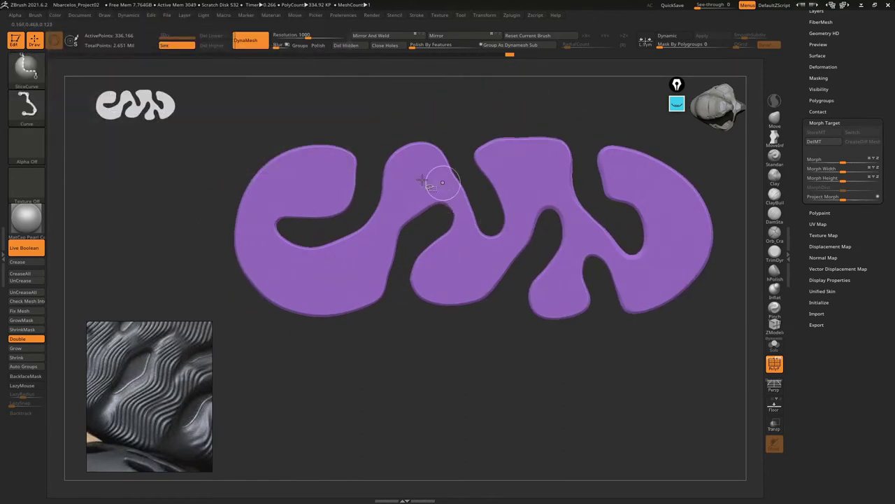
mouse_move(443, 183)
mouse_down()
mouse_move(468, 190)
mouse_move(305, 249)
mouse_up()
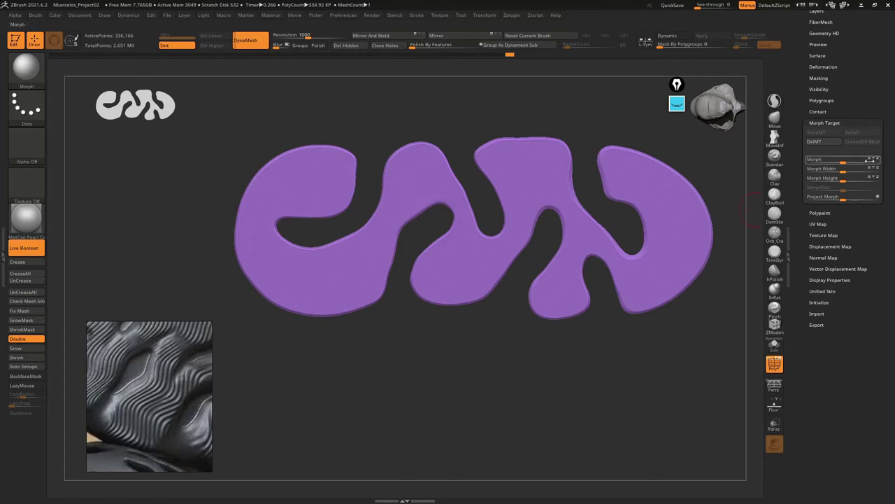
click(775, 156)
mouse_move(600, 200)
mouse_down()
mouse_move(529, 223)
mouse_move(655, 249)
mouse_move(676, 196)
mouse_move(691, 190)
mouse_move(686, 174)
mouse_up()
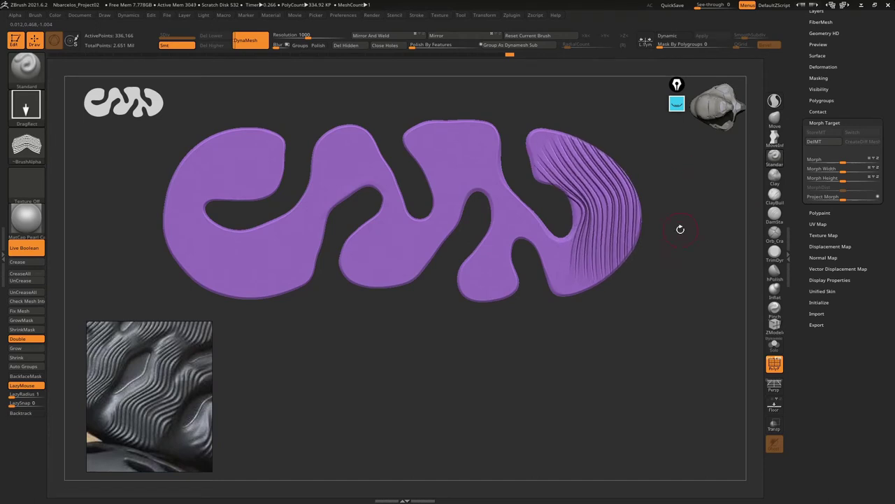
Inspect the ribbed right lobe in grey and smooth the sharp ridges at lower right
mouse_move(680, 229)
mouse_down()
mouse_move(643, 194)
mouse_move(660, 200)
mouse_move(683, 179)
mouse_move(649, 164)
mouse_move(626, 120)
mouse_move(608, 142)
mouse_up()
key(shift+f)
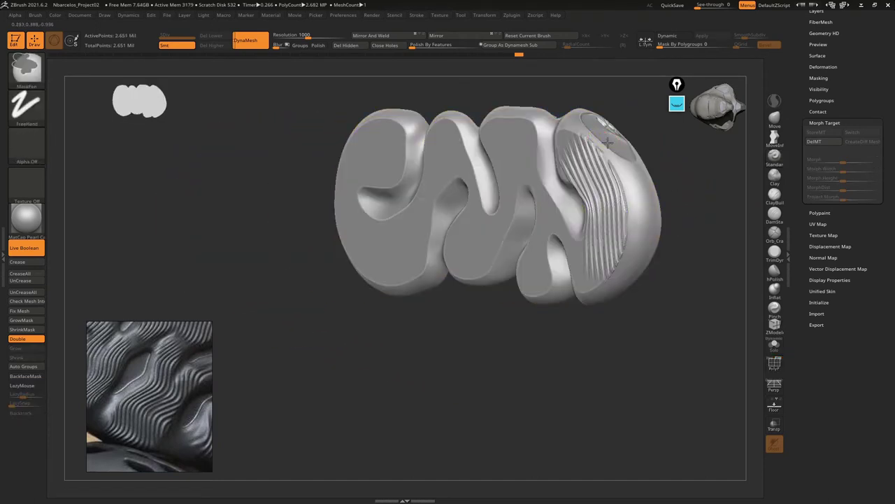
ctrl+right_drag(609, 142, 577, 219)
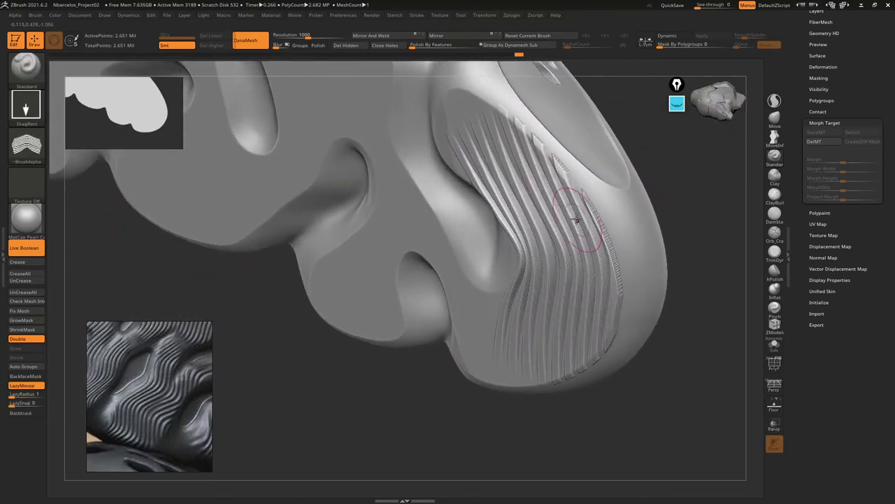
shift+right_drag(498, 139, 494, 125)
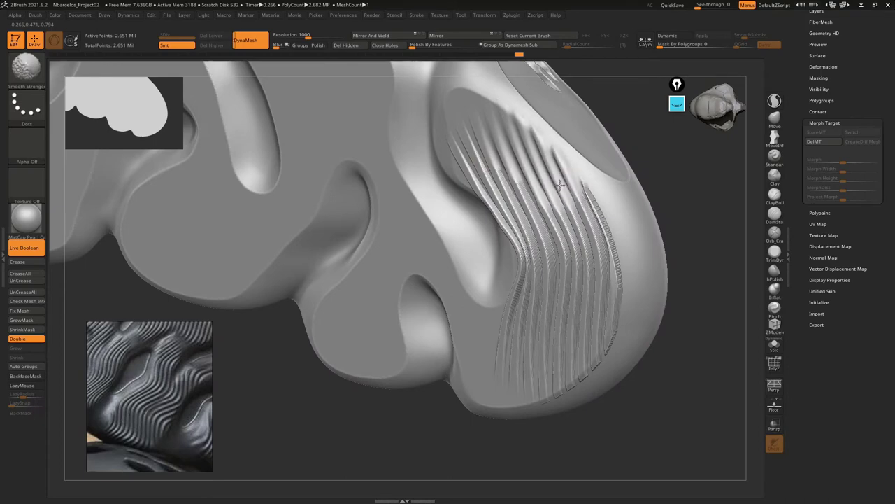
right_drag(602, 298, 603, 255)
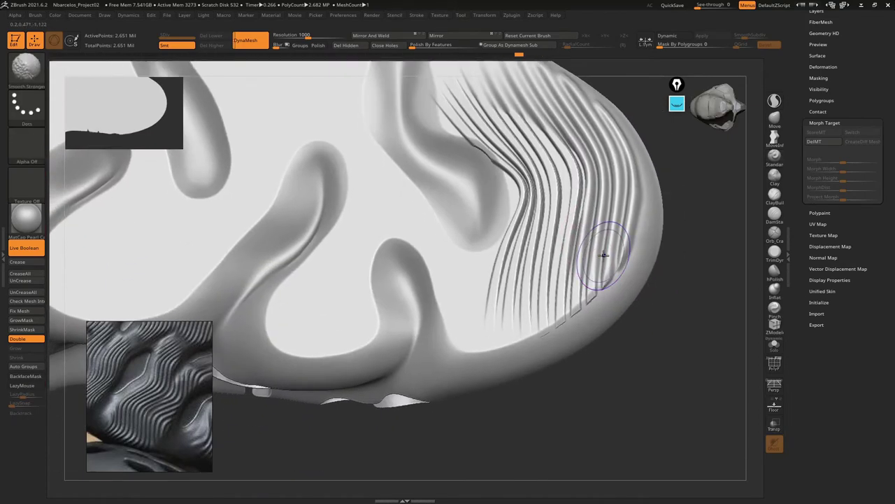
mouse_move(603, 255)
shift+mouse_down()
mouse_move(539, 310)
mouse_move(524, 276)
mouse_move(535, 203)
mouse_move(516, 153)
shift+mouse_up()
right_drag(516, 152, 526, 204)
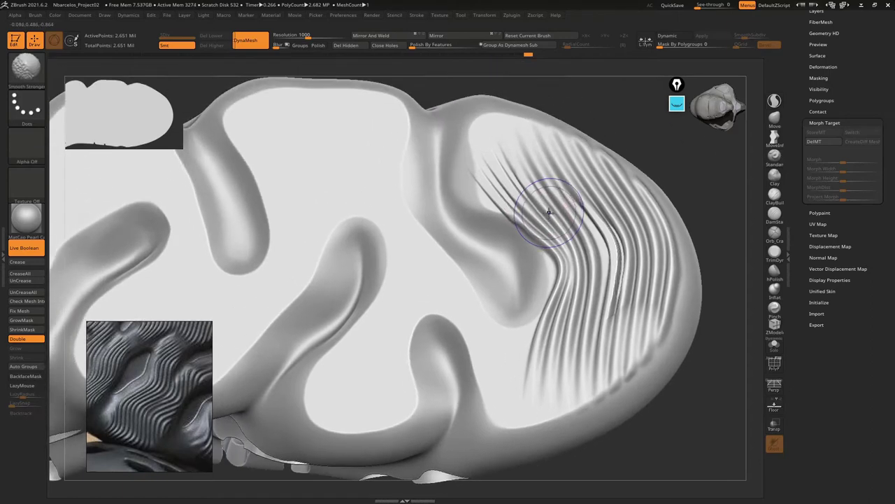
right_drag(493, 158, 570, 180)
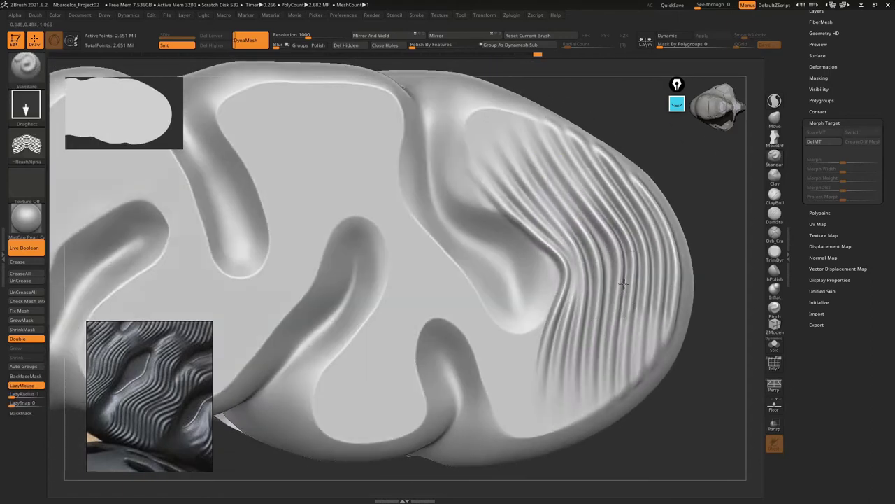
mouse_move(641, 243)
right_down()
mouse_move(622, 334)
mouse_move(636, 300)
mouse_move(614, 242)
mouse_move(634, 198)
mouse_move(585, 189)
right_up()
Undo and redo to compare the softened and sharp rib versions
key(ctrl)
key(ctrl+z)
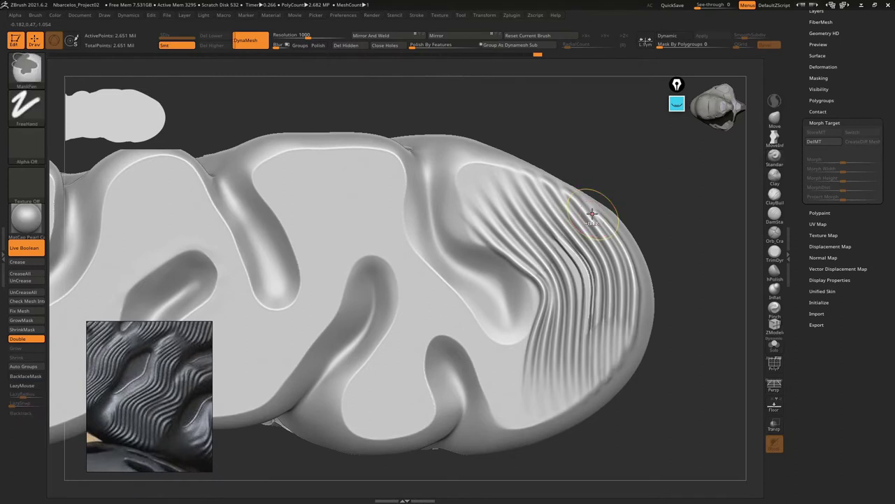
key(ctrl+shift+z)
key(ctrl+z)
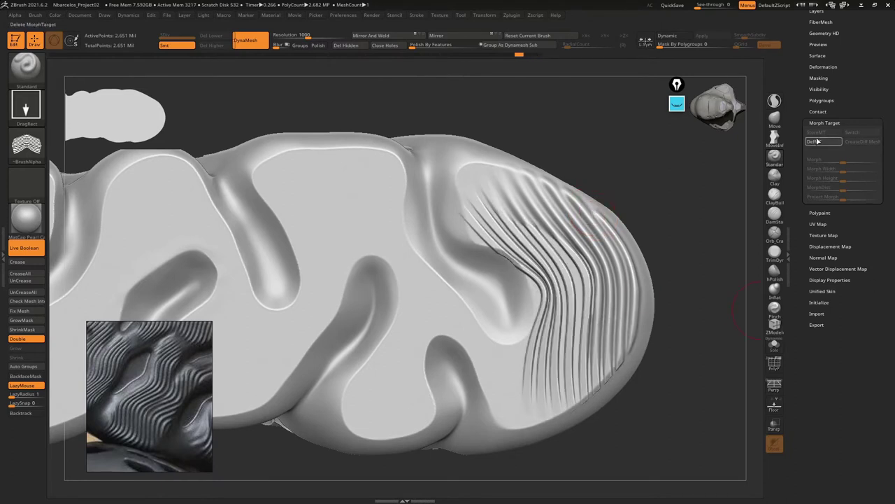
Delete the stored morph target and undo back to a smooth right end of the sole
click(824, 143)
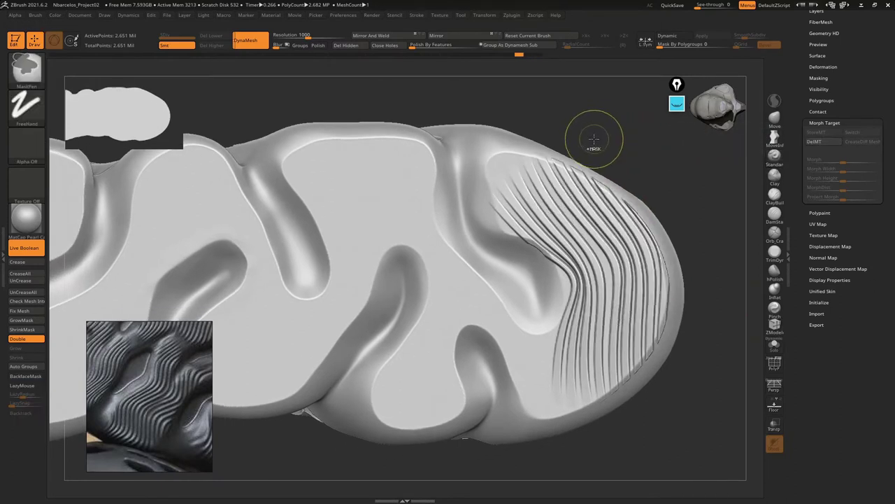
key(ctrl+z)
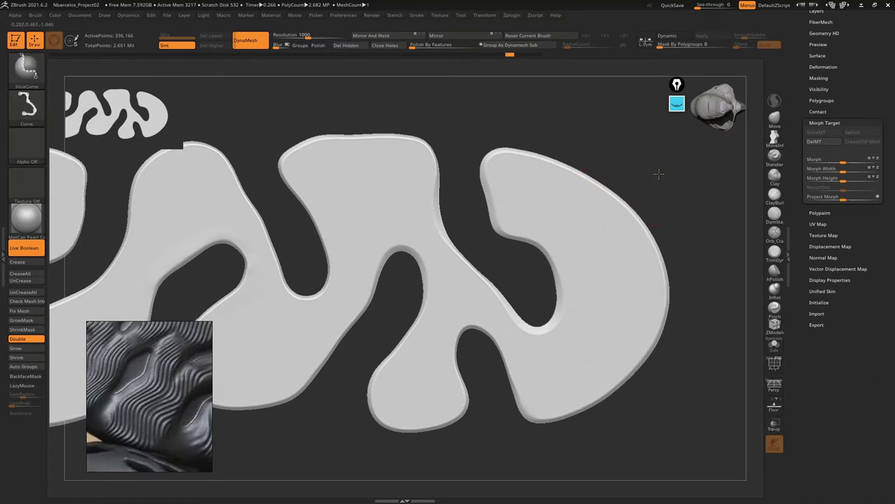
key(ctrl+z)
key(ctrl+z)
key(ctrl+z)
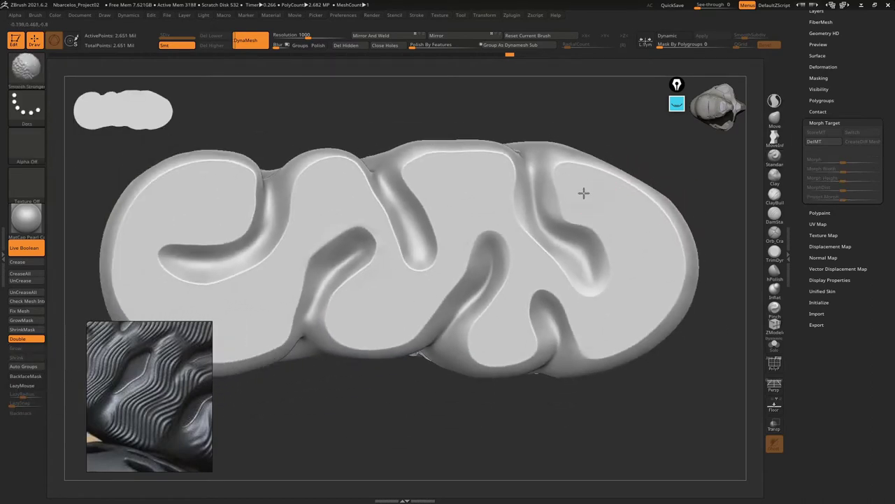
key(ctrl+shift+z)
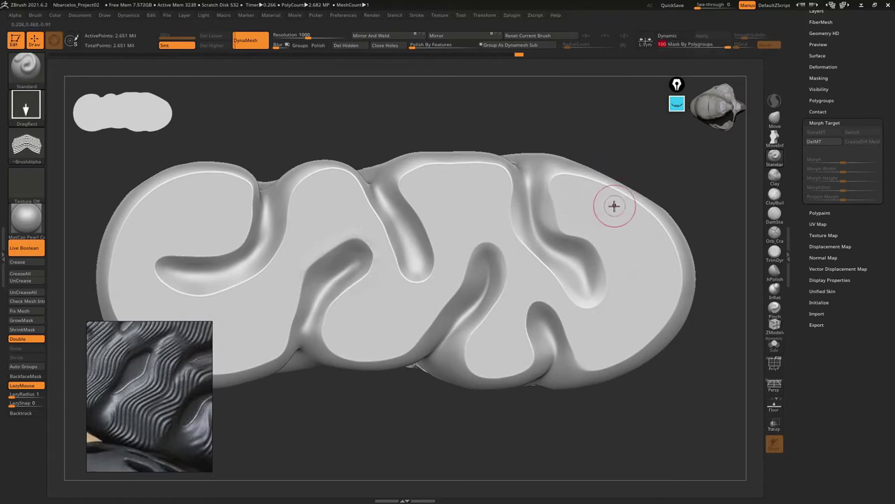
drag(632, 242, 659, 266)
mouse_move(660, 266)
right_down()
mouse_move(630, 303)
mouse_move(656, 266)
mouse_move(668, 269)
mouse_move(652, 272)
mouse_move(636, 245)
right_up()
key(ctrl+z)
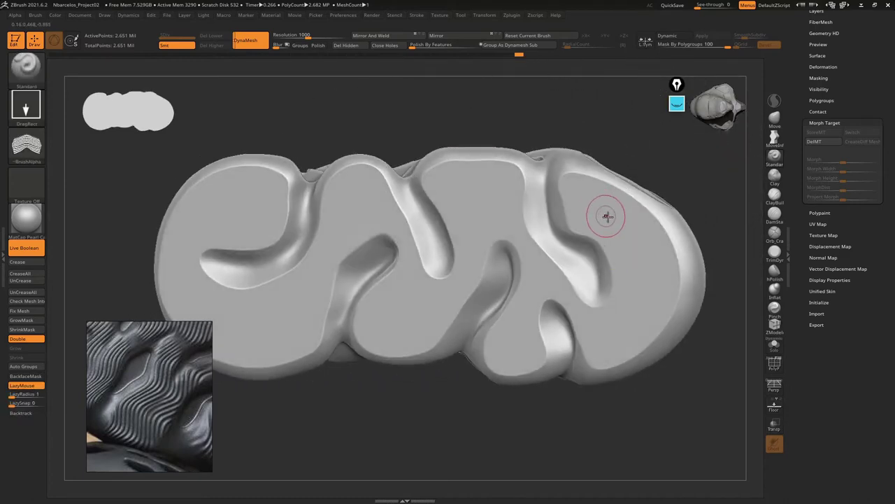
Lower Z Intensity from 25 to 17 and stamp a smaller rib patch on the right lobe
mouse_move(604, 212)
ctrl+right_down()
mouse_move(631, 251)
mouse_move(626, 229)
ctrl+right_up()
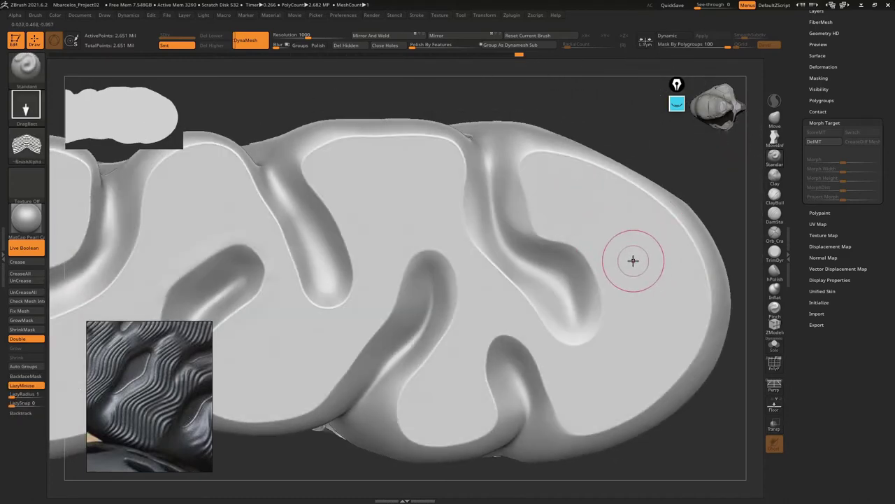
right_drag(633, 261, 532, 238)
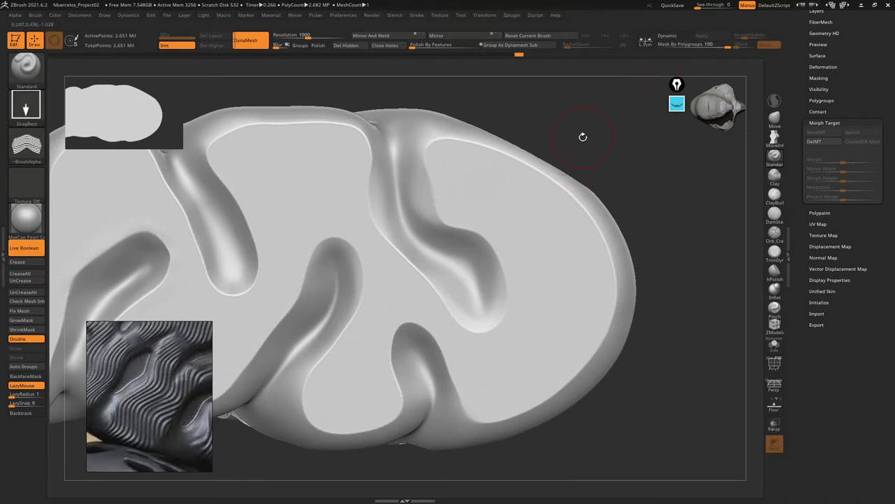
right_drag(555, 132, 612, 146)
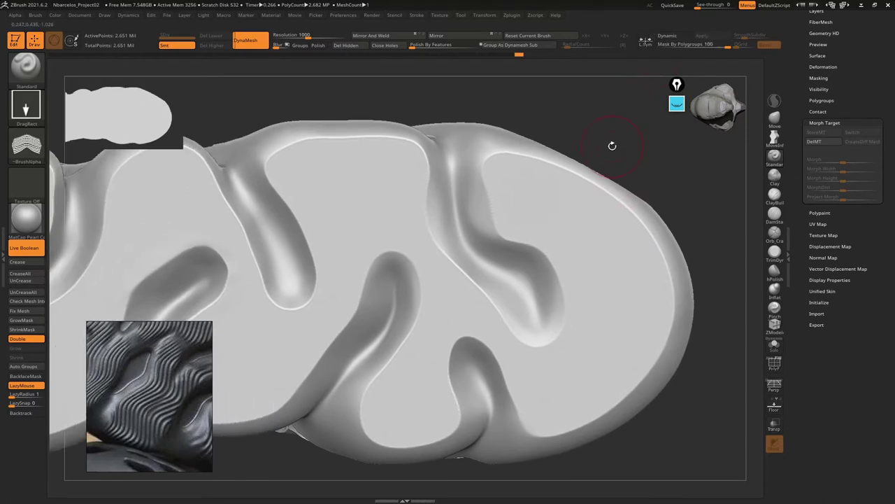
key(space)
drag(622, 176, 608, 176)
mouse_move(600, 281)
mouse_down()
mouse_move(606, 330)
mouse_move(510, 320)
mouse_up()
mouse_move(590, 246)
right_down()
mouse_move(578, 255)
mouse_move(601, 260)
right_up()
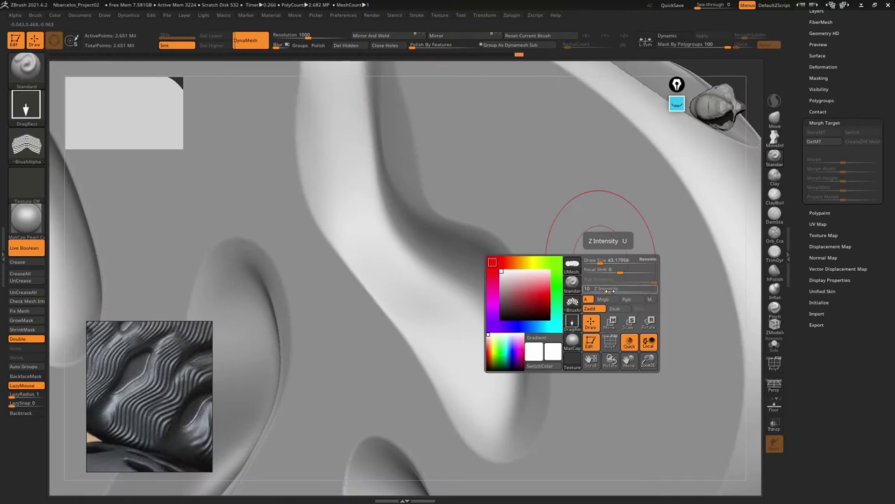
Stamp wavy groove ribs on the upper-right bulge, undoing oversized or misplaced patches
drag(589, 270, 419, 354)
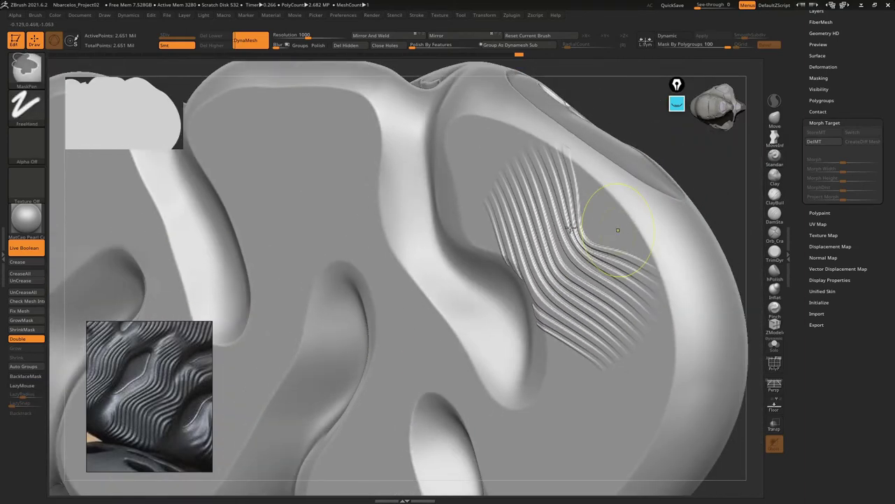
key(ctrl+z)
drag(488, 188, 591, 145)
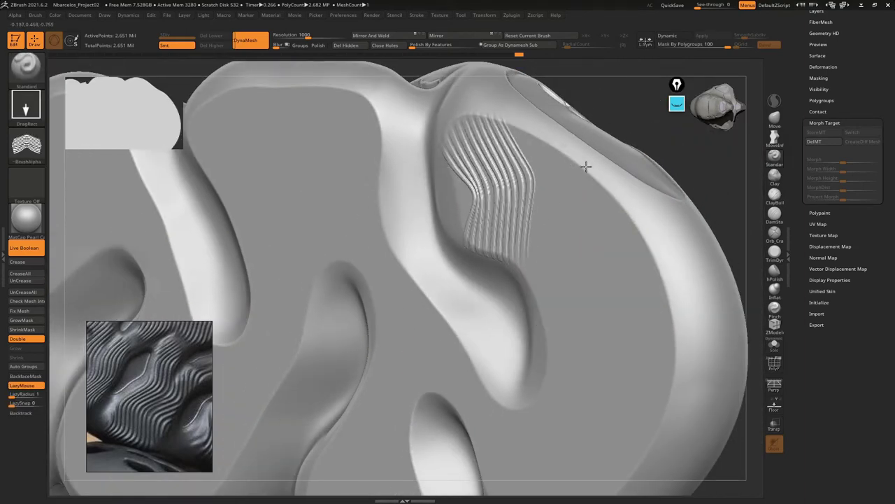
mouse_move(591, 145)
right_down()
mouse_move(536, 214)
mouse_move(580, 216)
right_up()
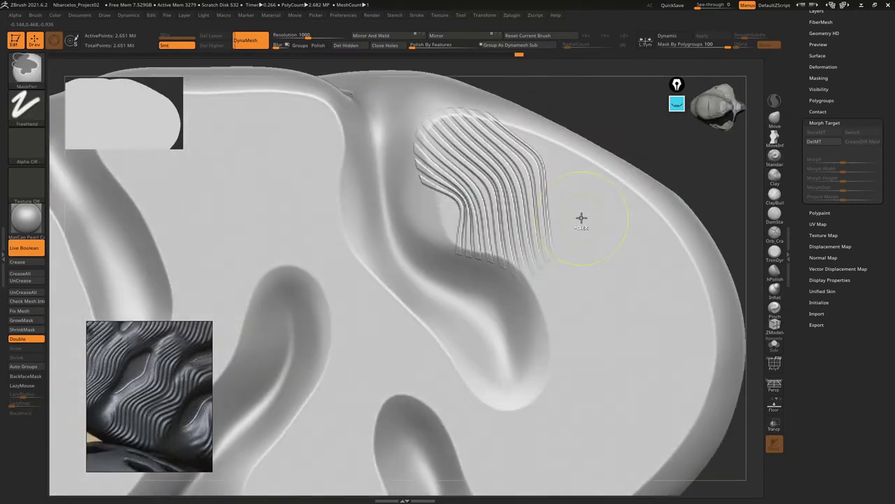
key(ctrl+z)
mouse_move(654, 336)
mouse_down()
mouse_move(736, 191)
mouse_move(696, 210)
mouse_up()
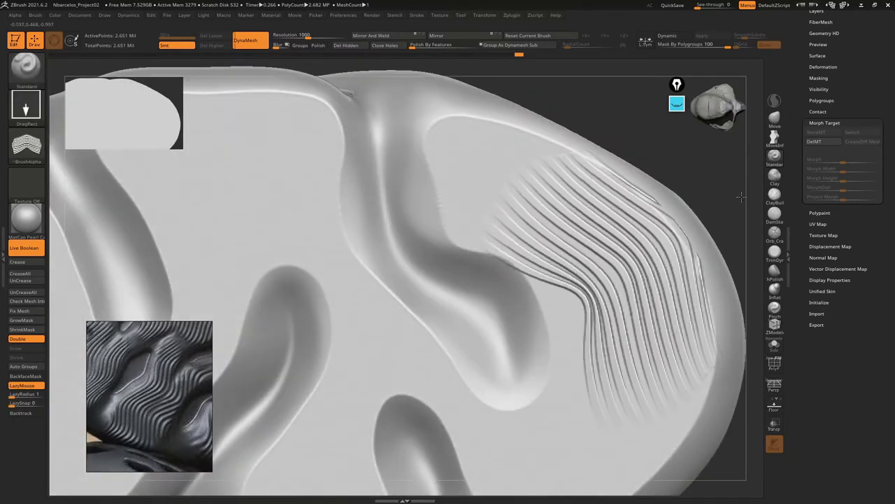
key(ctrl+z)
mouse_move(488, 177)
mouse_down()
mouse_move(578, 228)
mouse_move(552, 133)
mouse_move(532, 108)
mouse_up()
key(ctrl+z)
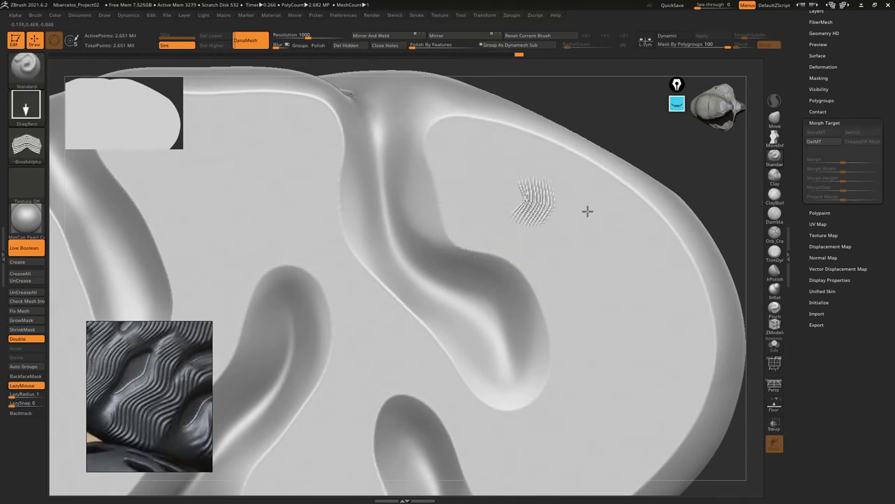
drag(588, 210, 632, 67)
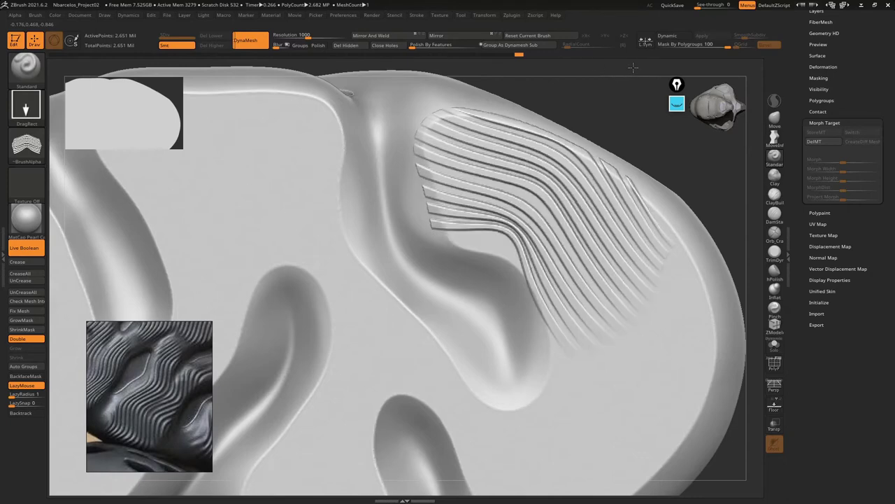
Reframe the sole and restamp ribs across the right end, undoing patches that spill onto the middle lobes
key(f)
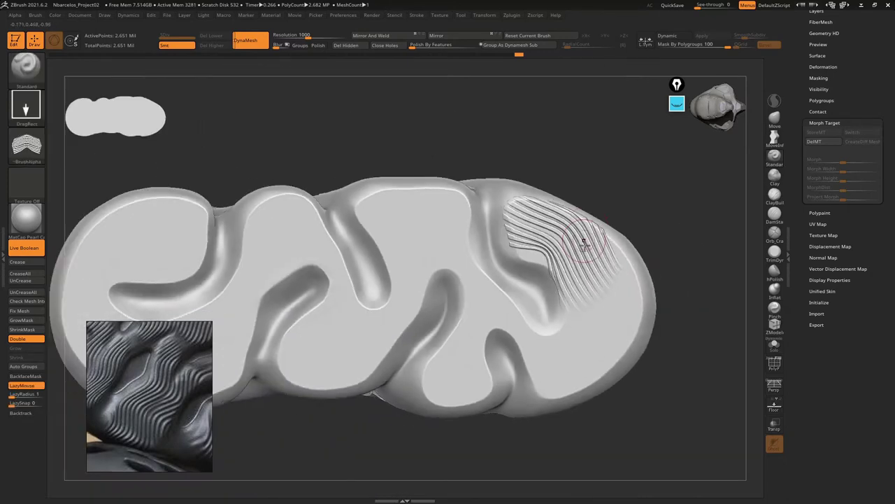
right_drag(584, 242, 606, 300)
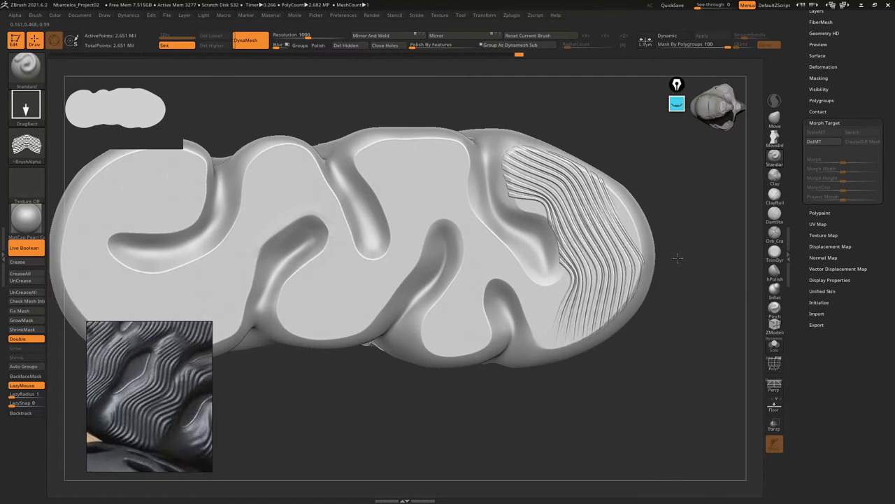
key(ctrl+z)
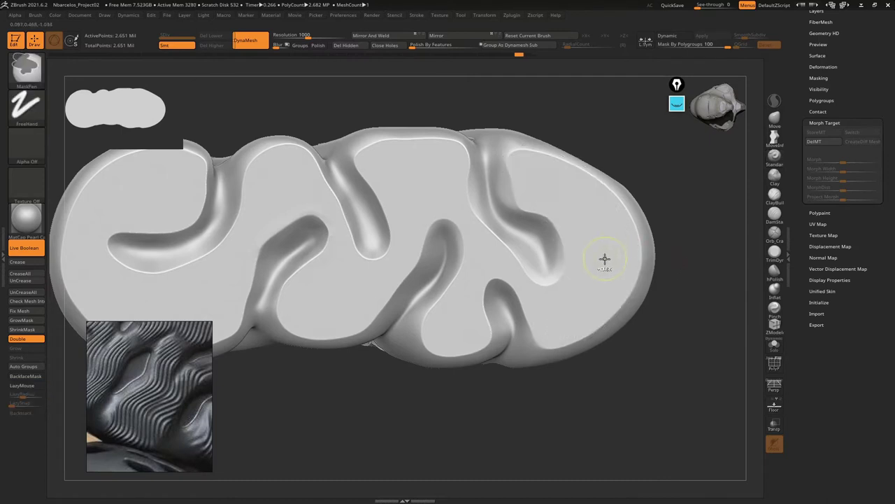
drag(604, 260, 705, 239)
key(ctrl+z)
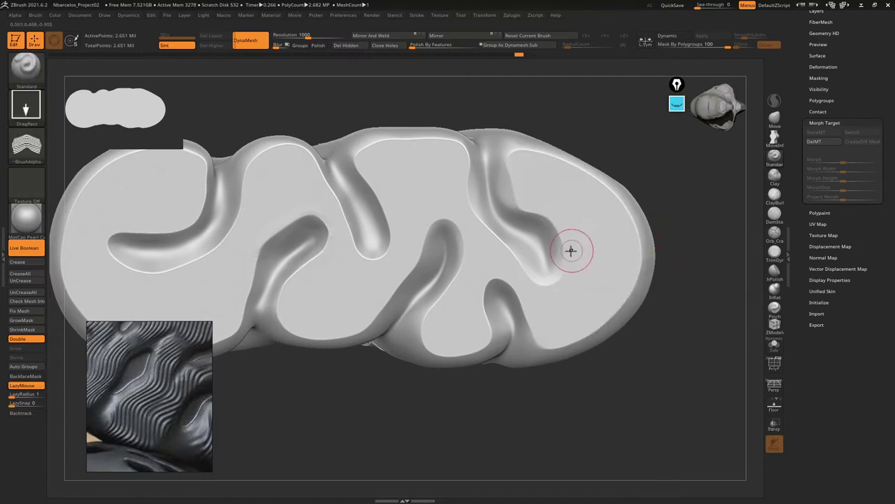
mouse_move(567, 252)
mouse_down()
mouse_move(696, 205)
mouse_move(701, 228)
mouse_up()
alt+right_drag(627, 276, 501, 206)
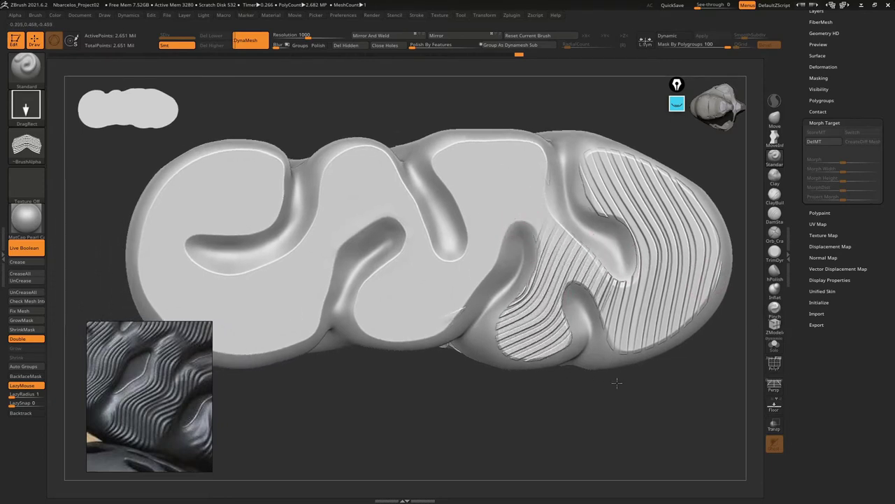
drag(553, 343, 536, 203)
key(ctrl+z)
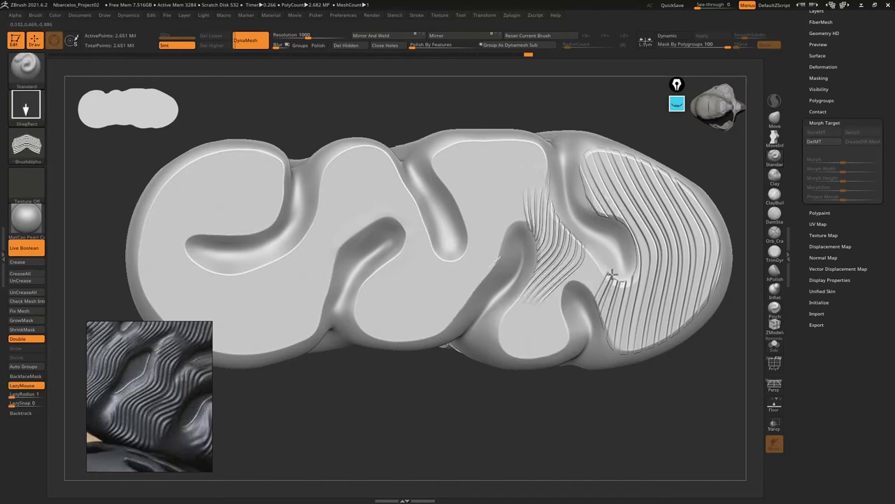
key(ctrl+z)
drag(490, 256, 626, 341)
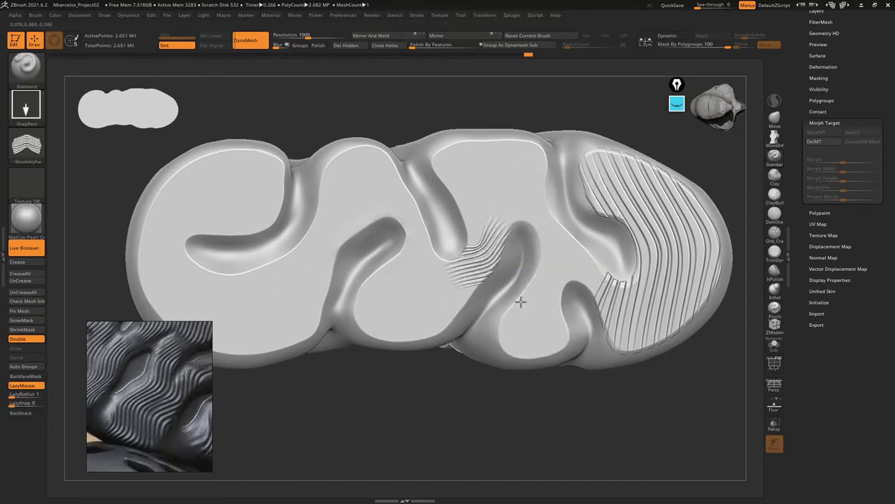
key(ctrl+z)
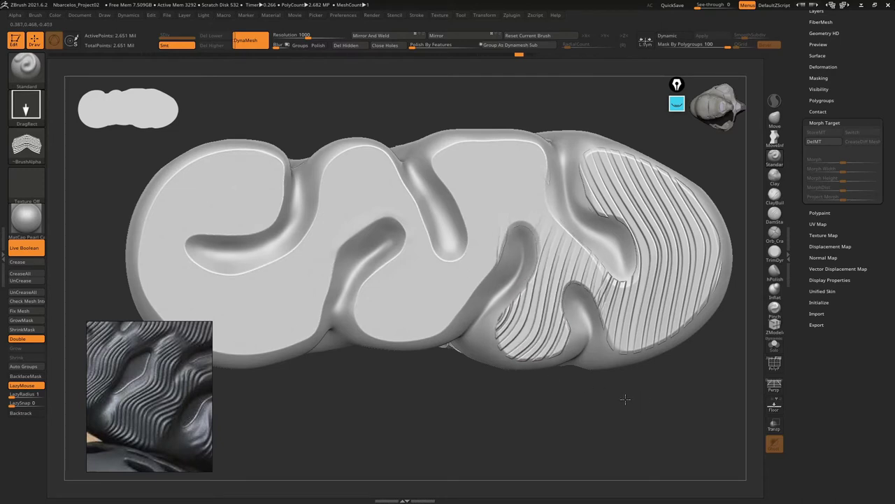
Undo the rib stamps laid over the middle lobes
mouse_move(600, 381)
mouse_down()
mouse_move(611, 389)
mouse_move(494, 378)
mouse_move(521, 262)
mouse_move(490, 226)
mouse_move(574, 290)
mouse_move(623, 255)
mouse_move(627, 265)
mouse_up()
mouse_move(628, 265)
right_down()
mouse_move(514, 259)
mouse_move(458, 177)
mouse_move(480, 224)
right_up()
key(ctrl+z)
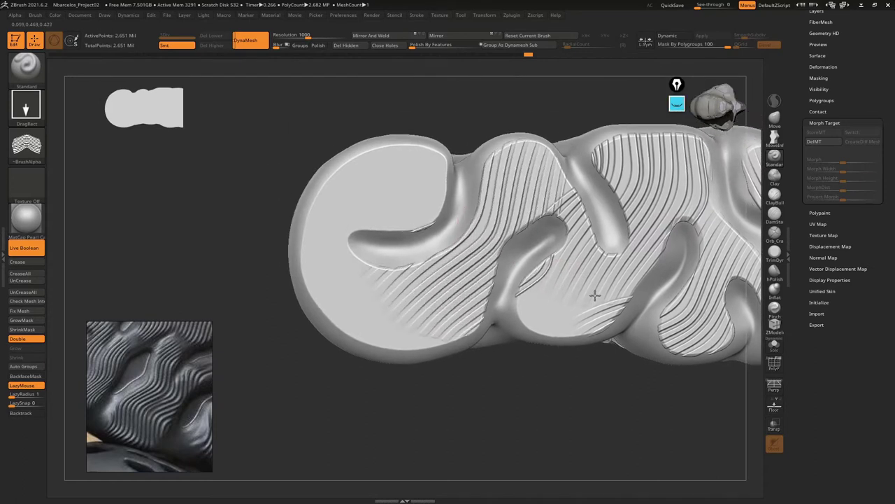
key(ctrl+z)
key(ctrl+z)
key(ctrl+z)
alt+right_drag(587, 292, 504, 294)
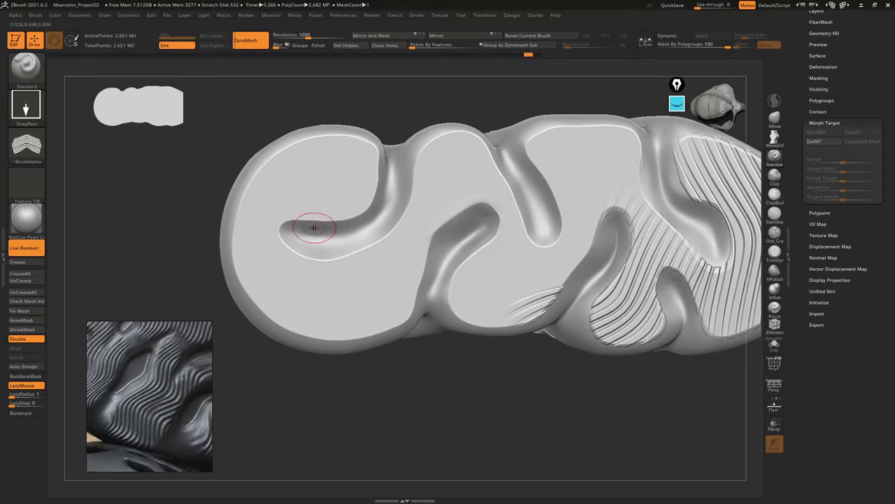
Load the Morph brush through the B, M brush picker
key(b)
key(m)
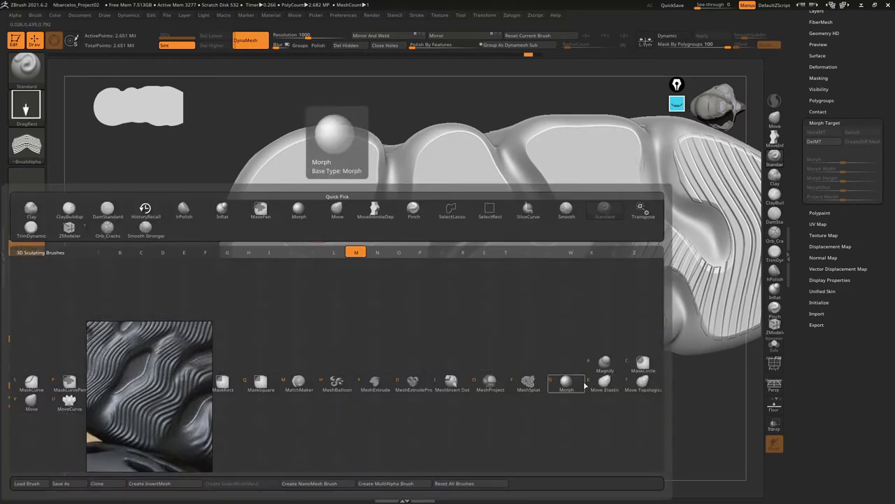
click(566, 381)
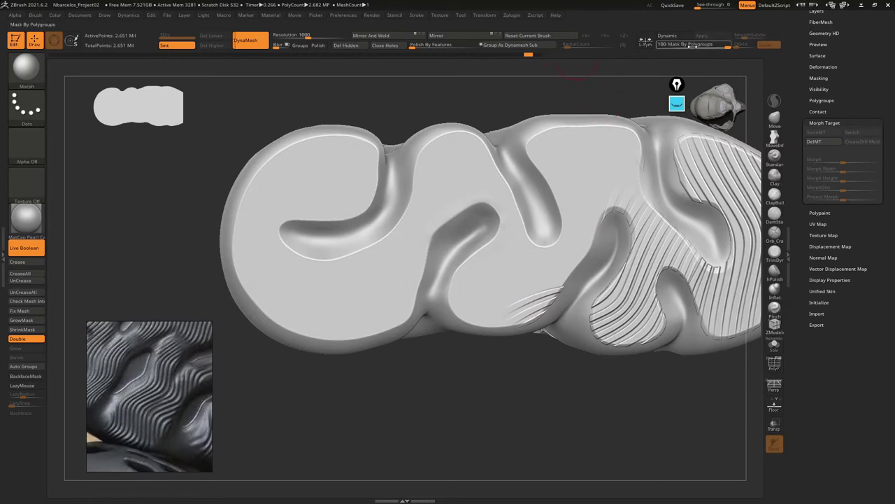
mouse_move(547, 291)
right_down()
mouse_move(532, 256)
mouse_move(562, 340)
mouse_move(564, 318)
right_up()
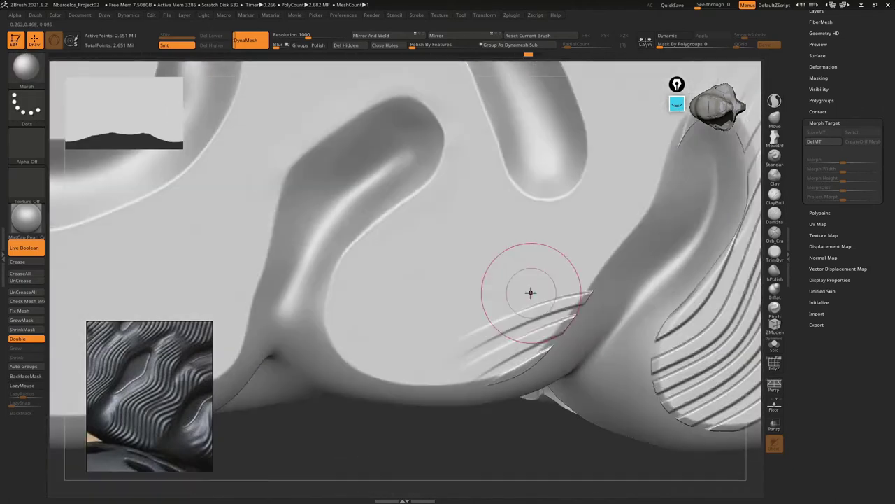
Frame the sole top-down and store its current shape as a morph target
key(f)
key(ctrl+z)
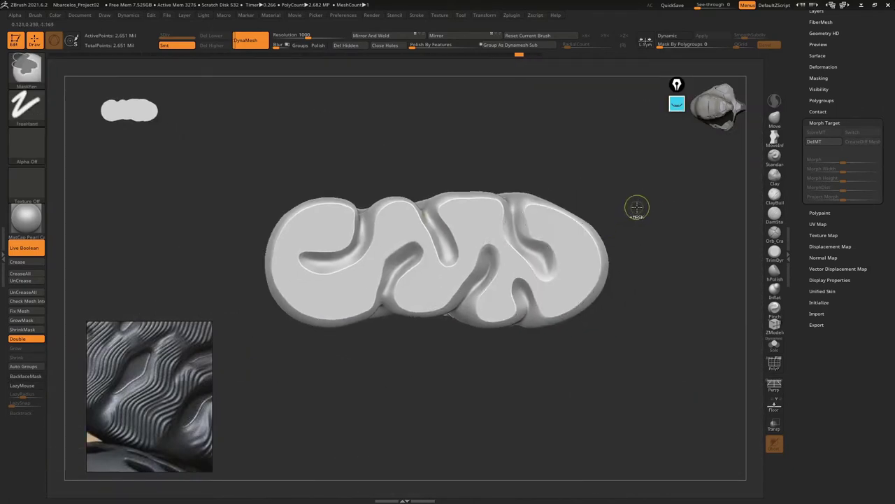
key(b)
key(m)
key(o)
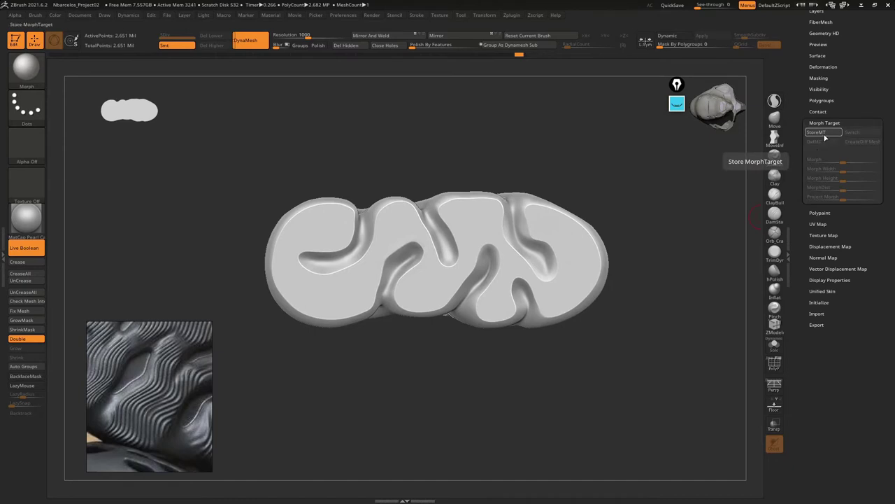
click(824, 134)
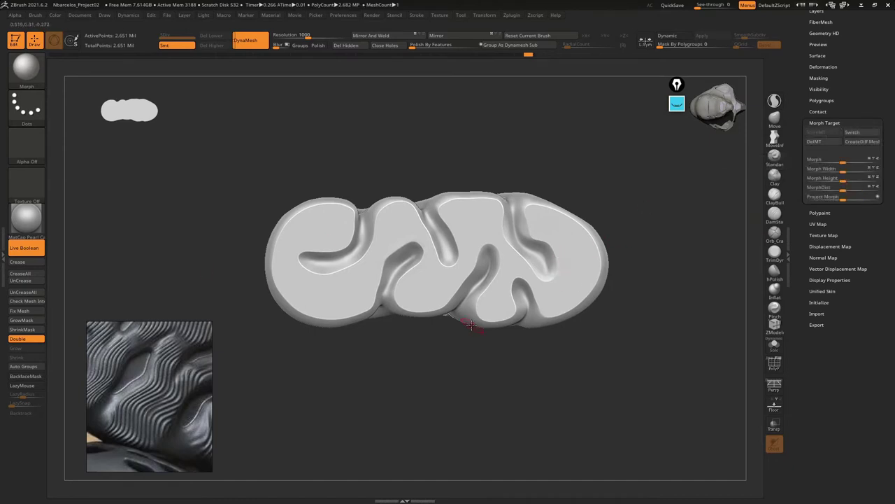
Try a striped-rib stamp on the right end, then undo it
click(777, 158)
drag(576, 265, 635, 313)
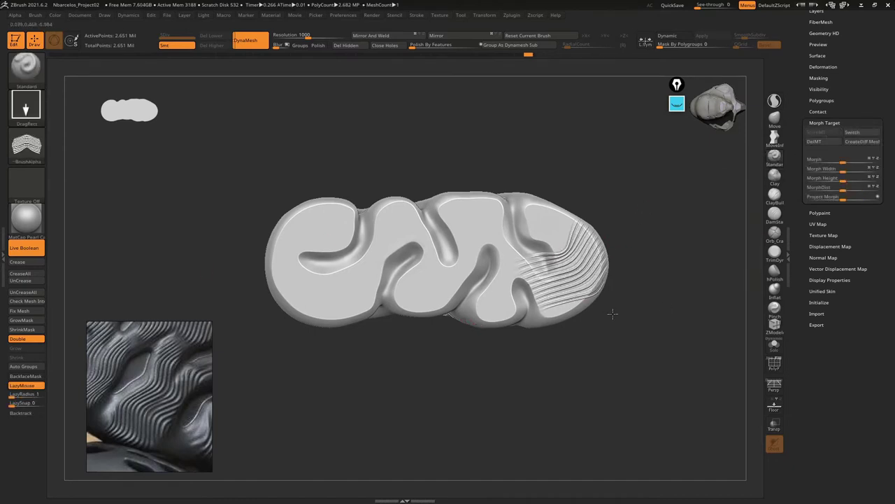
key(b)
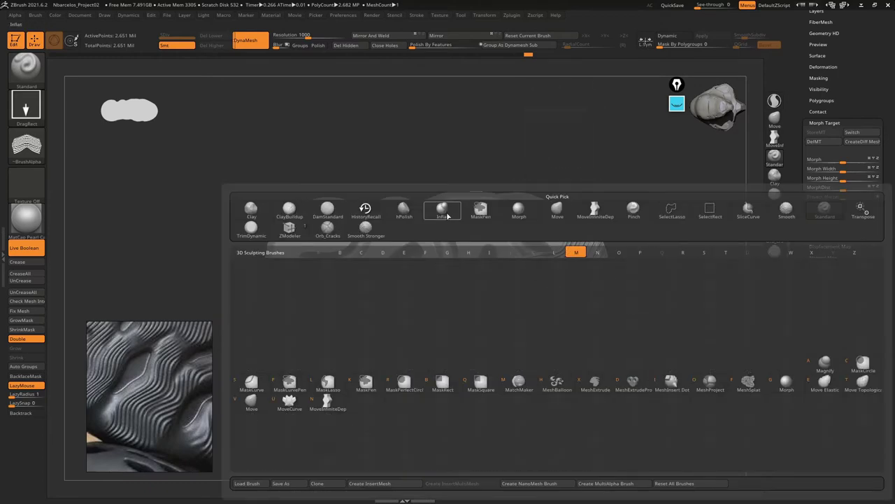
click(556, 209)
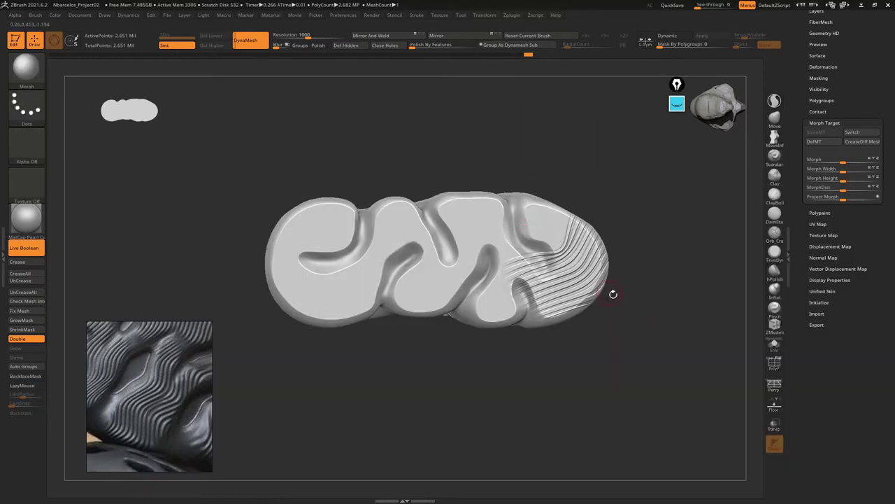
scroll(586, 256, up, 3)
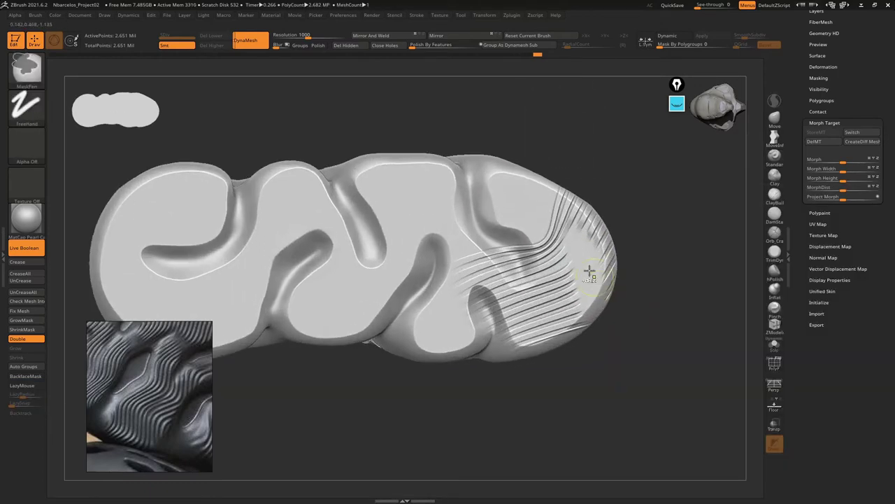
key(ctrl+z)
right_drag(579, 254, 579, 275)
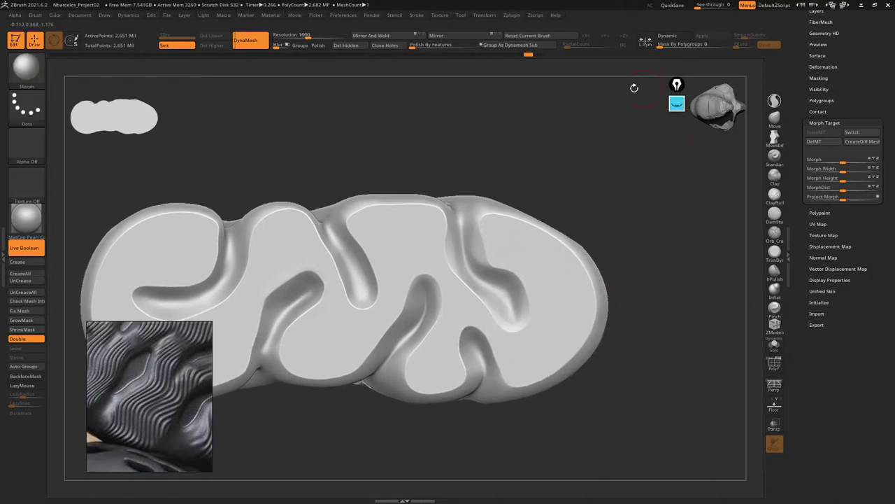
right_drag(634, 87, 691, 229)
Stamp wavy striped ribs over the right end and across the middle of the sole
click(775, 157)
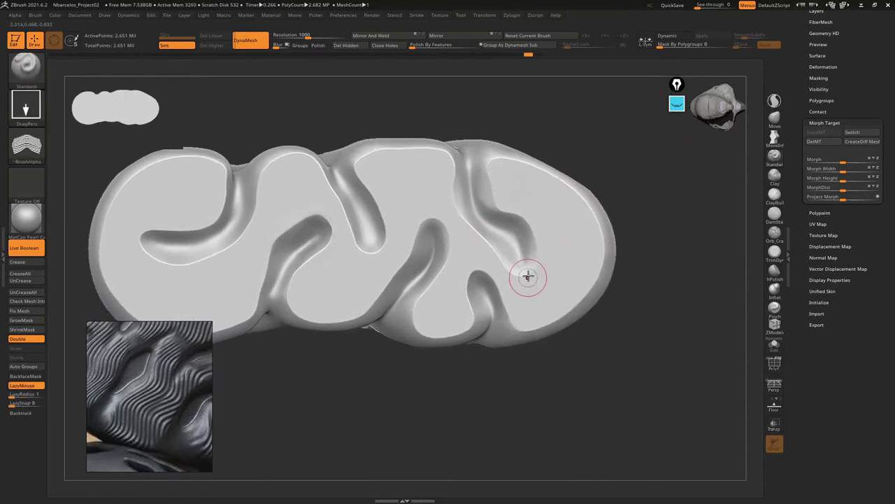
mouse_move(522, 211)
mouse_down()
mouse_move(653, 296)
mouse_move(700, 220)
mouse_move(540, 237)
mouse_move(632, 307)
mouse_move(654, 286)
mouse_move(546, 246)
mouse_move(632, 303)
mouse_move(676, 273)
mouse_move(623, 283)
mouse_up()
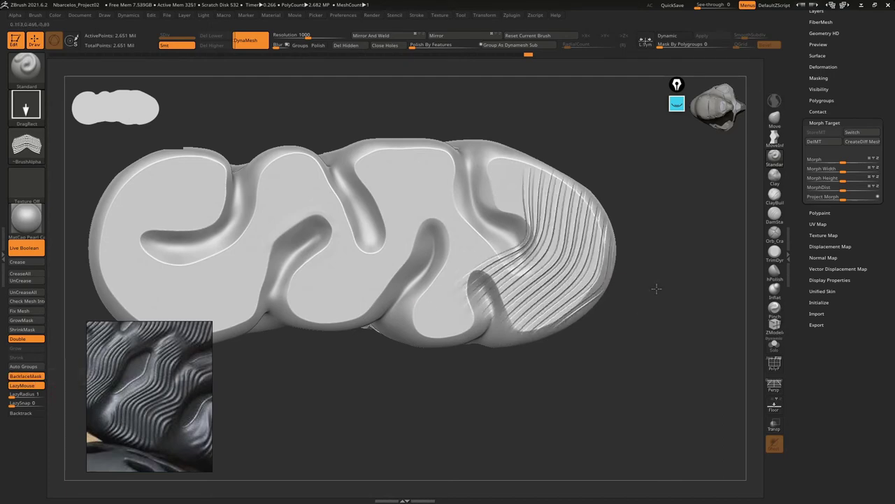
mouse_move(548, 253)
mouse_down()
mouse_move(658, 280)
mouse_move(582, 285)
mouse_move(652, 273)
mouse_move(626, 240)
mouse_move(579, 272)
mouse_move(561, 222)
mouse_move(546, 230)
mouse_move(530, 196)
mouse_up()
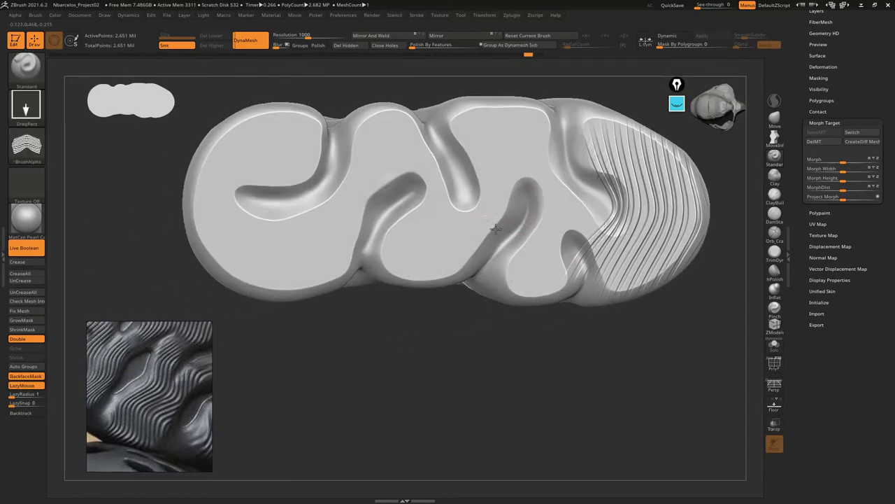
drag(494, 228, 638, 205)
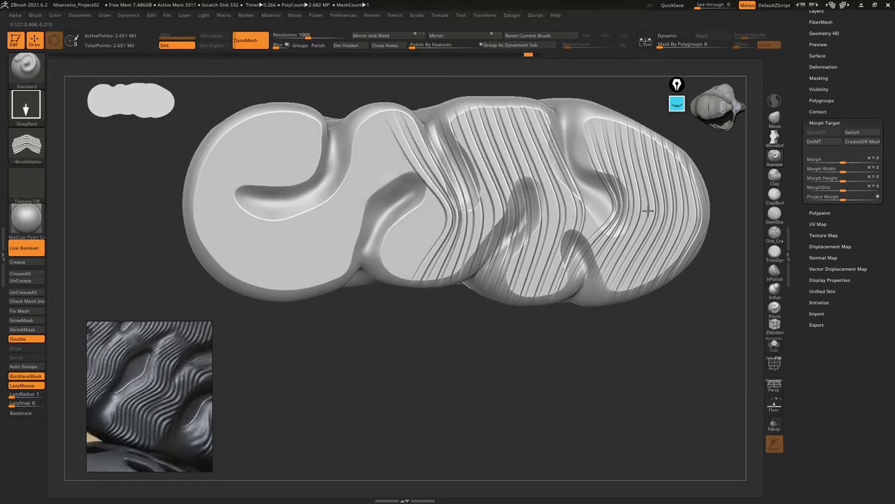
mouse_move(644, 207)
mouse_down()
mouse_move(548, 258)
mouse_move(517, 185)
mouse_move(524, 184)
mouse_up()
Step through undo and redo so only the right-end ribs remain
key(ctrl+z)
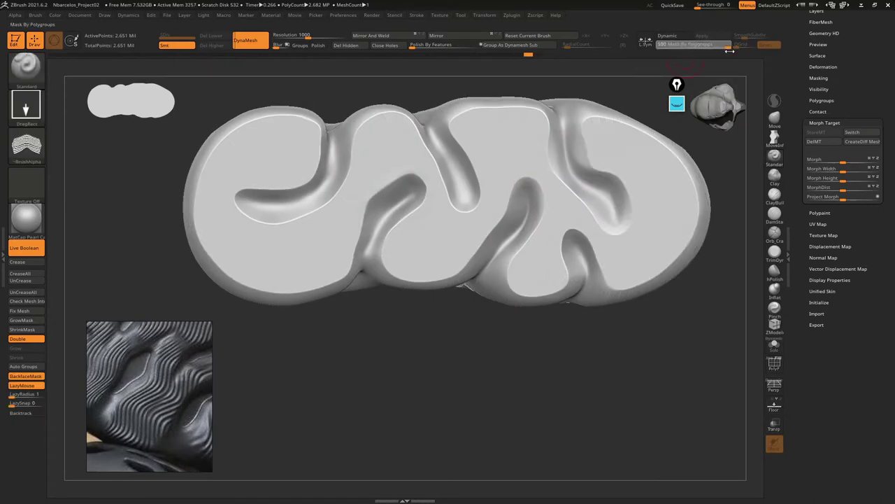
key(ctrl+shift+z)
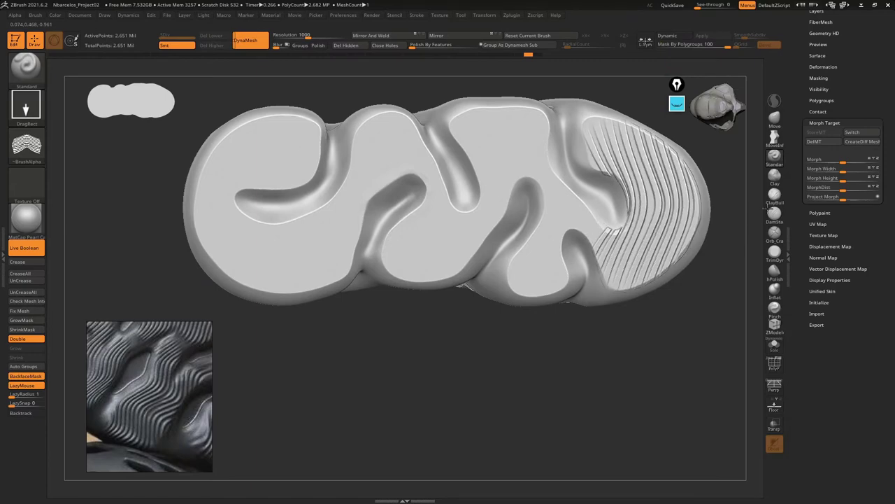
key(ctrl+shift+z)
key(ctrl+shift+z)
key(ctrl+shift+z)
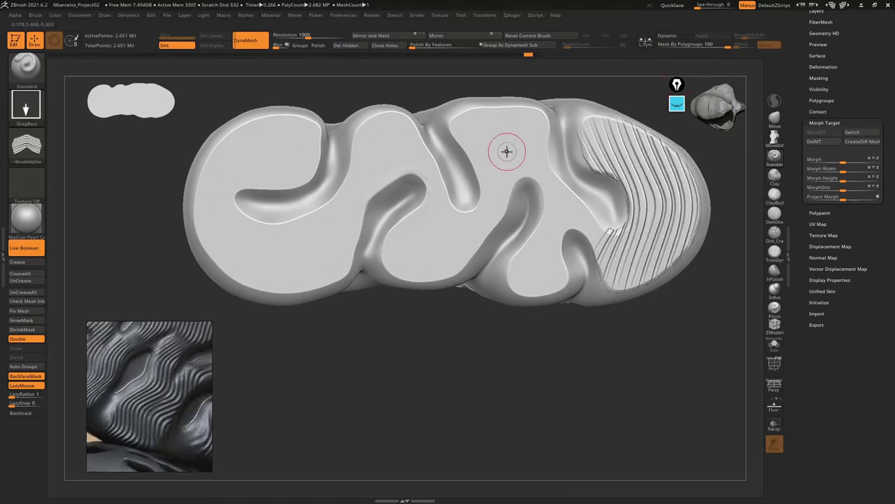
Test the Morph brush, undo its stroke, and return to the rib stamping brush
key(b)
key(m)
click(480, 174)
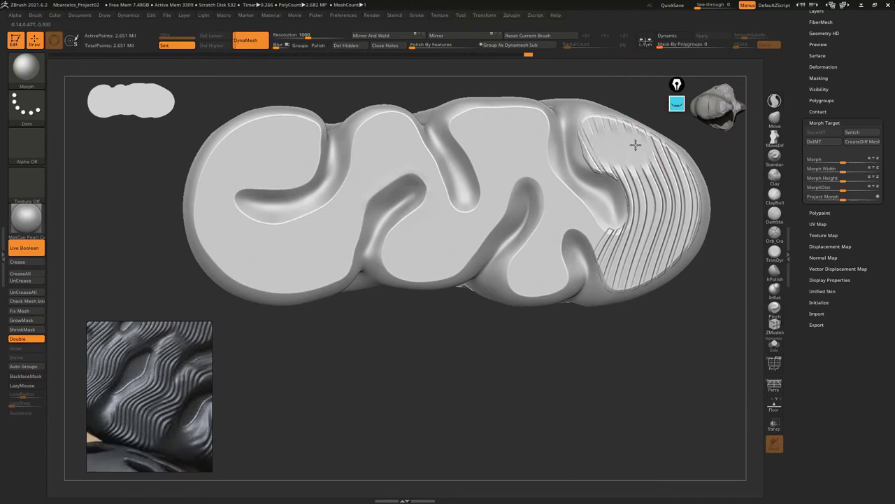
key(ctrl+z)
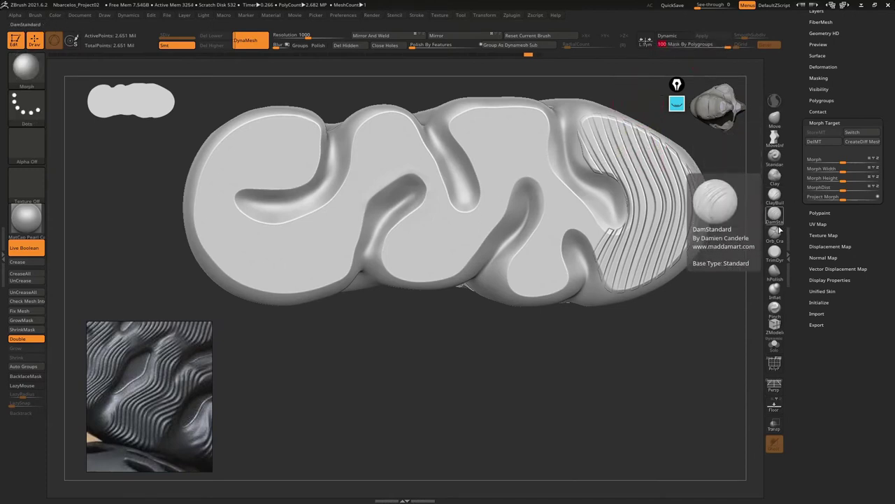
click(775, 155)
Stamp a striped rib band across the sole's two middle lobes, redoing misplaced stamps
right_drag(685, 196, 576, 200)
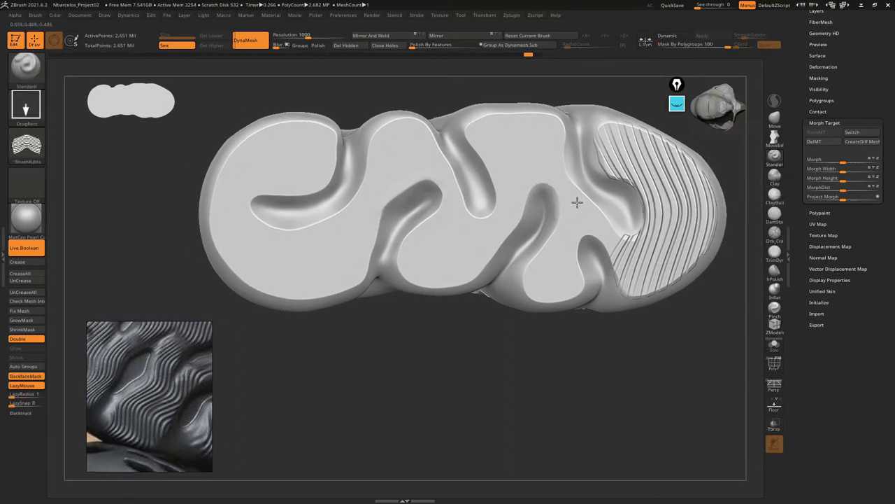
mouse_move(500, 225)
mouse_down()
mouse_move(575, 216)
mouse_move(550, 184)
mouse_move(677, 222)
mouse_move(640, 141)
mouse_up()
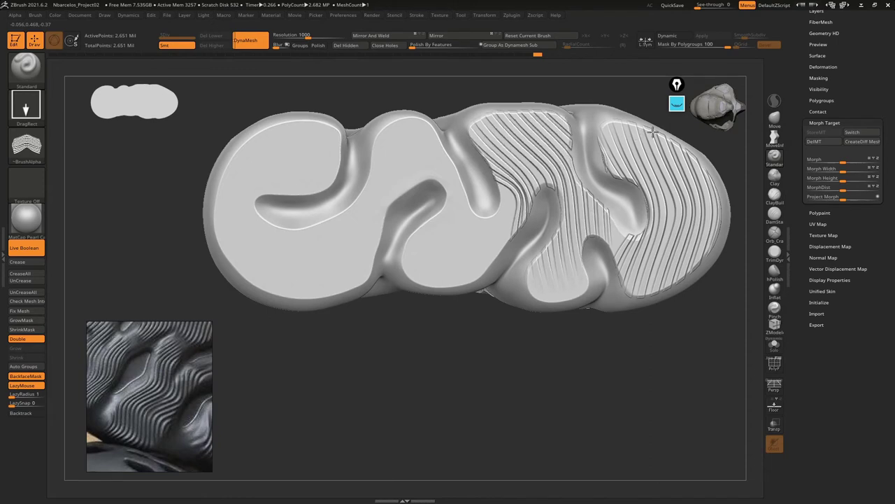
mouse_move(640, 141)
mouse_down()
mouse_move(536, 160)
mouse_move(535, 174)
mouse_up()
key(ctrl+z)
key(space)
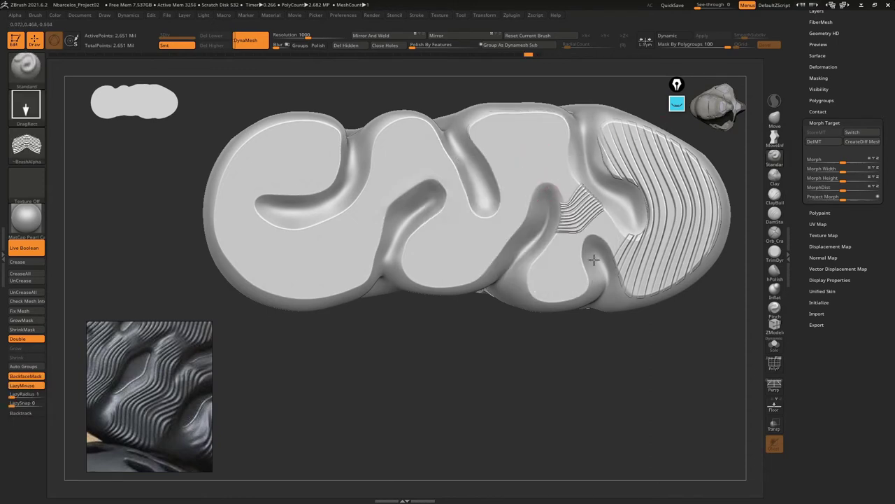
mouse_move(594, 260)
mouse_down()
mouse_move(514, 196)
mouse_move(561, 242)
mouse_up()
key(ctrl+z)
key(ctrl+z)
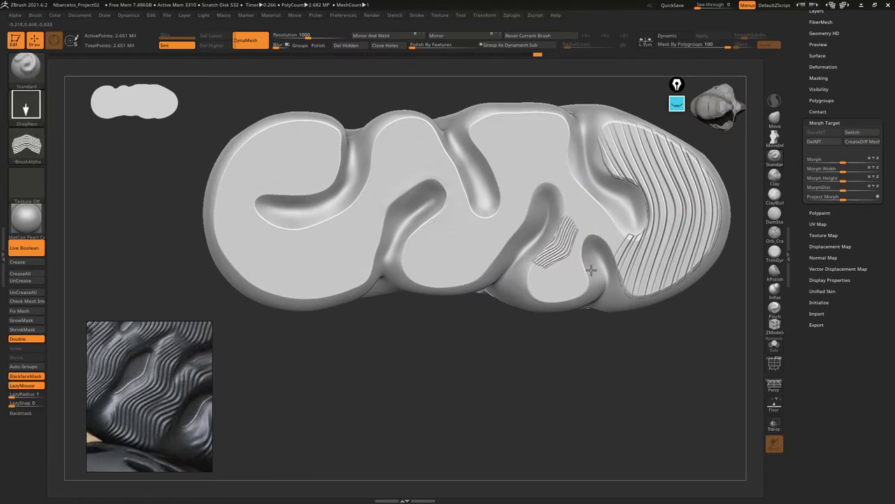
drag(591, 269, 560, 196)
key(ctrl+z)
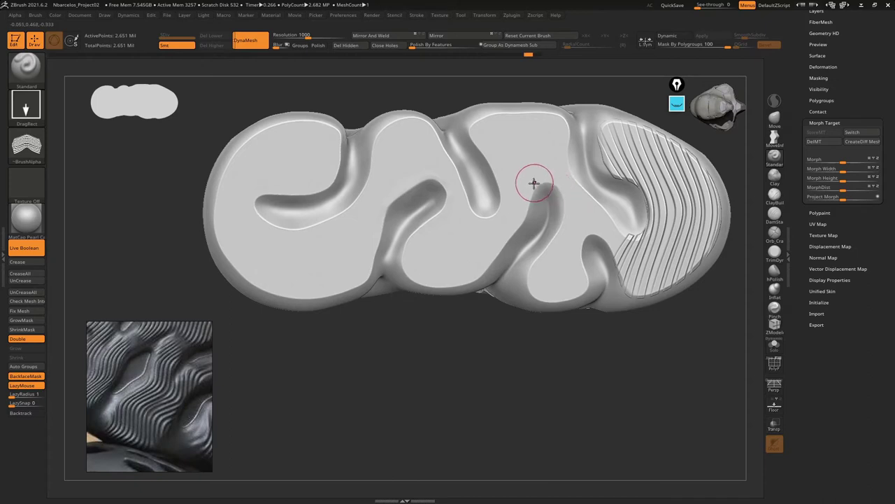
mouse_move(578, 237)
mouse_down()
mouse_move(701, 222)
mouse_move(694, 206)
mouse_up()
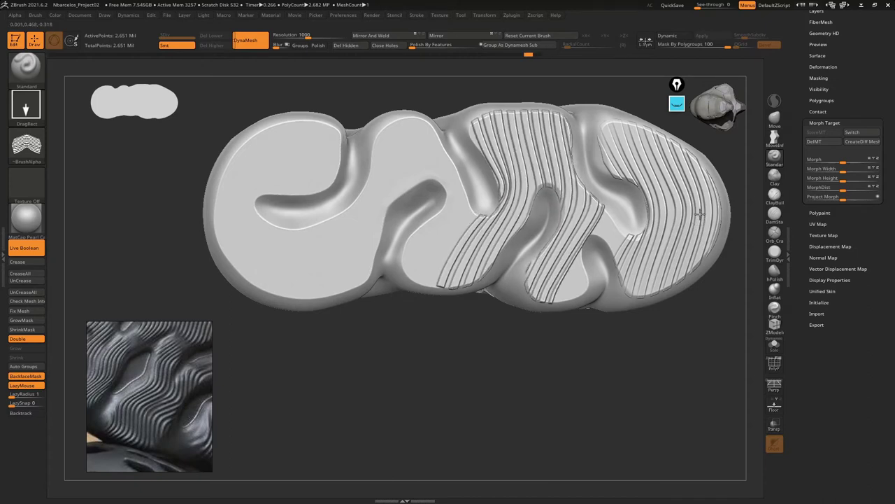
mouse_move(657, 218)
right_down()
mouse_move(504, 200)
mouse_move(614, 234)
right_up()
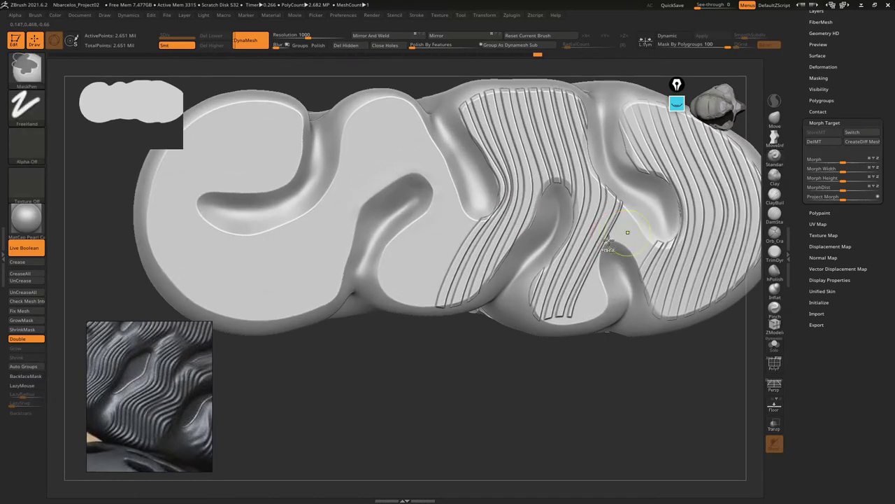
Restamp a larger rib band across the centre and down beside the cavity
key(ctrl+z)
mouse_move(572, 186)
mouse_down()
mouse_move(757, 173)
mouse_move(787, 184)
mouse_move(639, 211)
mouse_up()
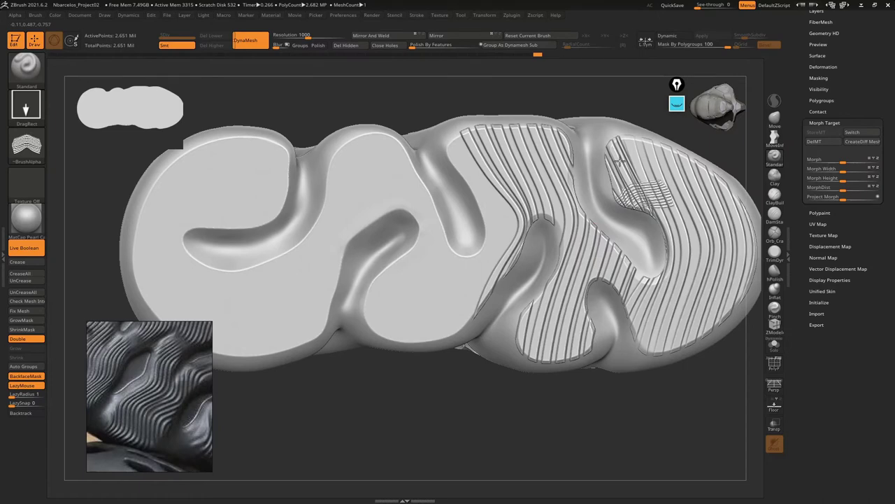
drag(629, 158, 620, 198)
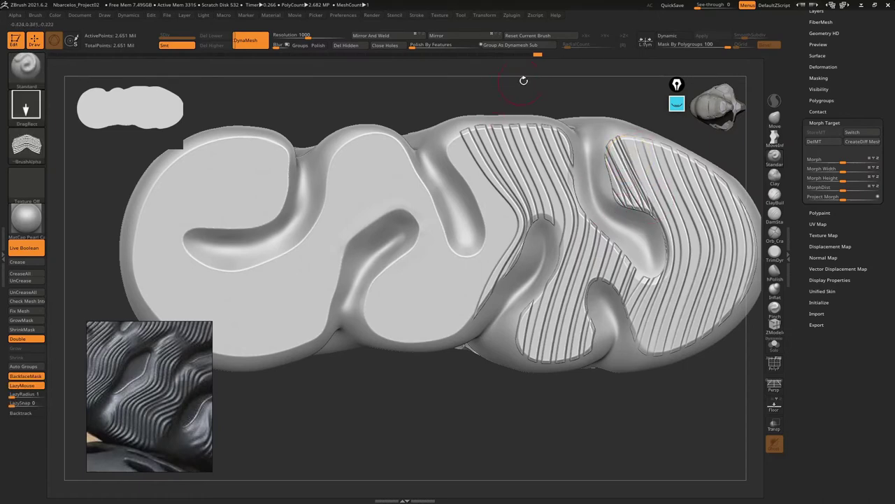
mouse_move(534, 54)
mouse_down()
mouse_move(524, 55)
mouse_move(537, 55)
mouse_up()
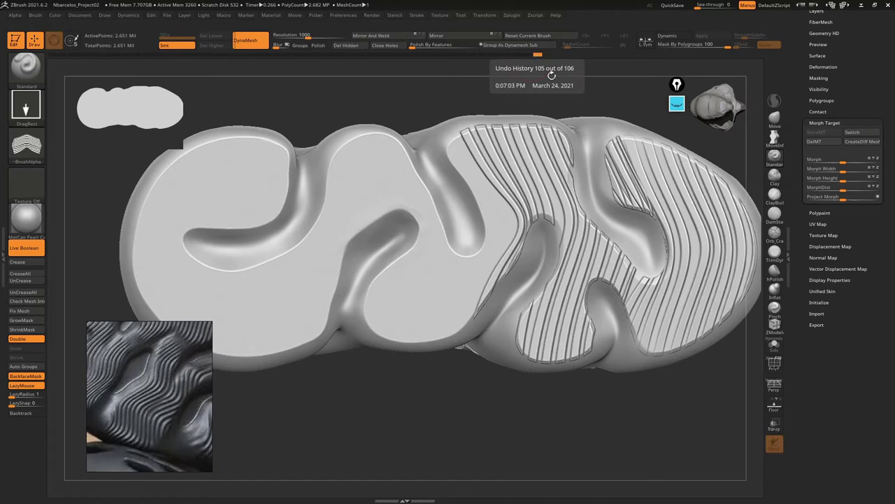
key(ctrl+z)
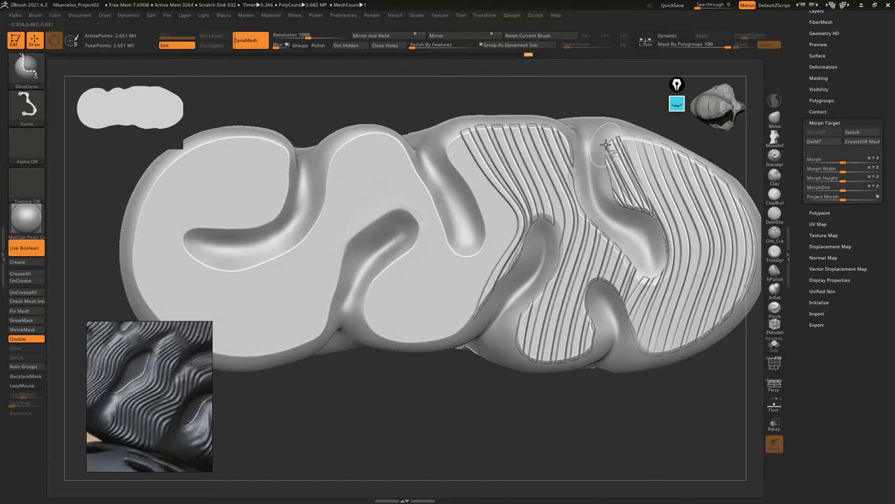
key(ctrl+shift+z)
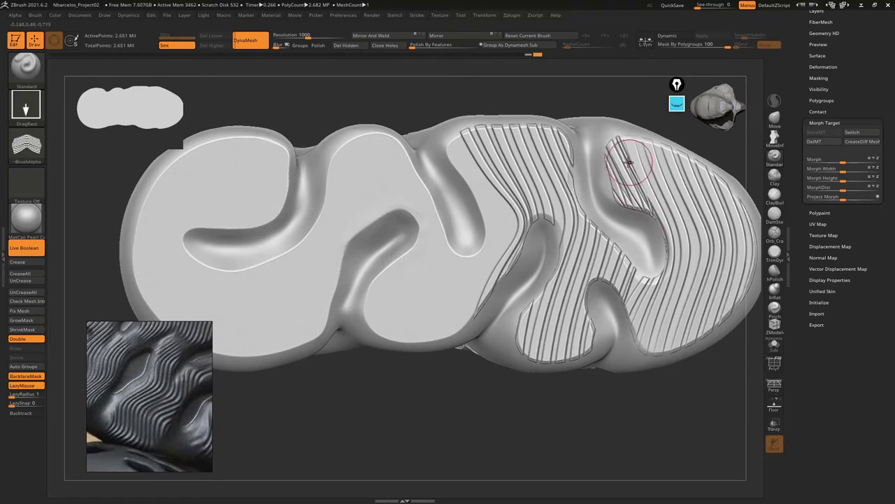
Select the HistoryRecall brush and rotate the shoe to face its ribbed sole
key(b)
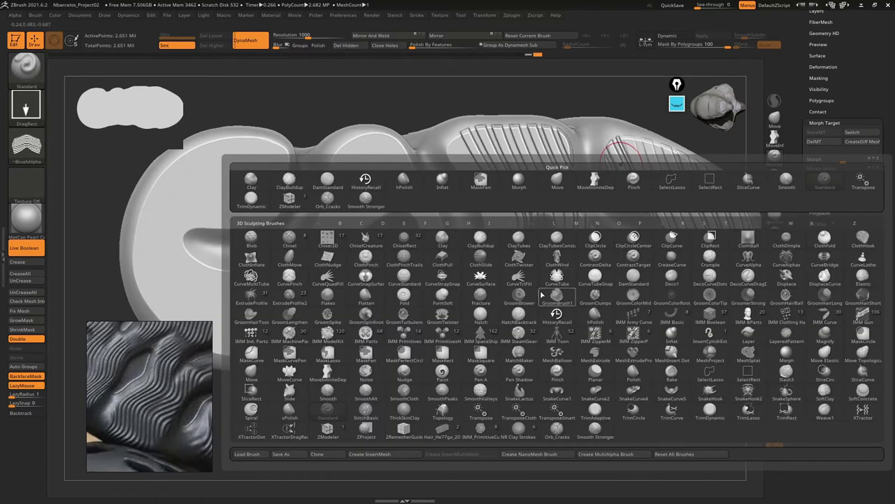
click(556, 312)
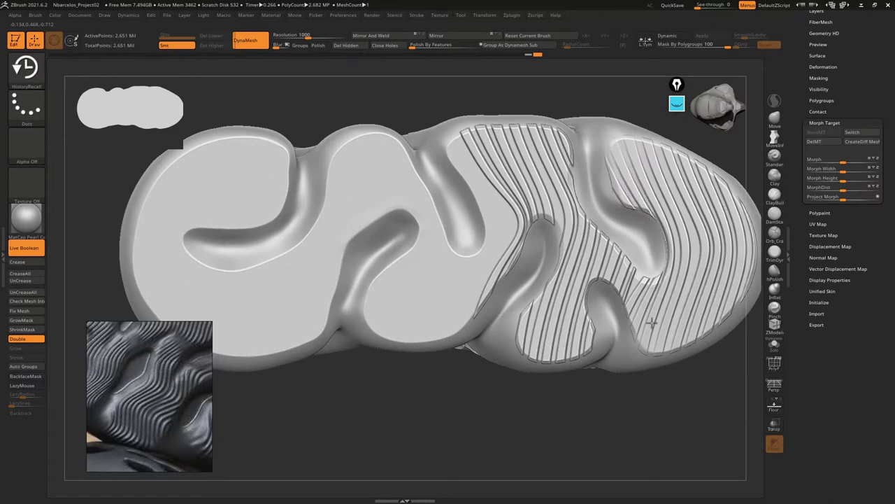
right_drag(573, 154, 455, 243)
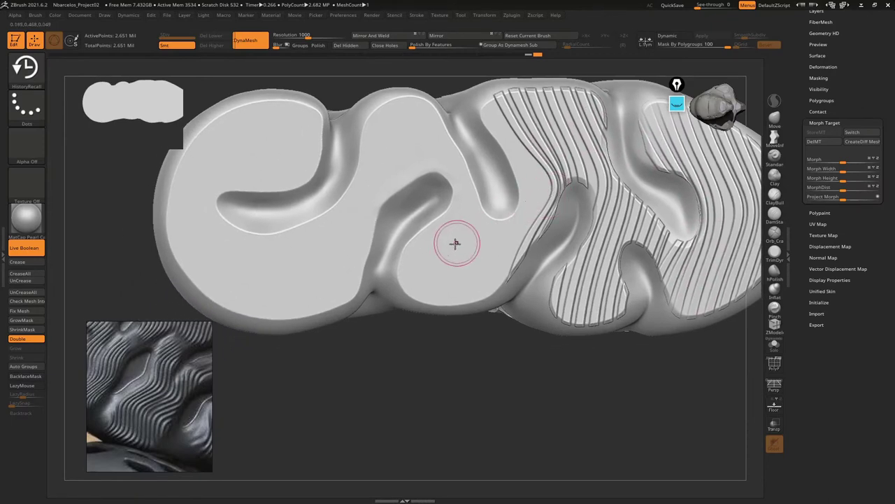
drag(663, 278, 668, 243)
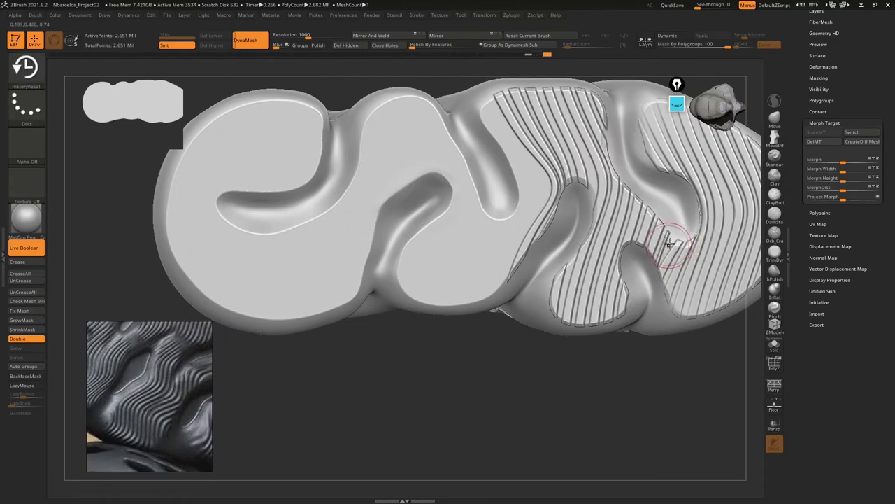
right_drag(668, 196, 666, 276)
mouse_move(641, 349)
mouse_down()
mouse_move(658, 134)
mouse_move(561, 186)
mouse_up()
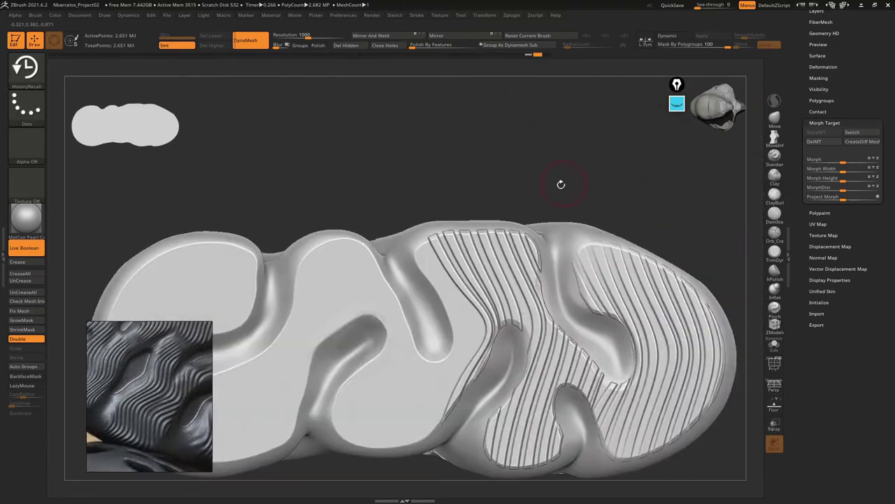
Stamp stripes over the whole centre lobe from a flat bottom view, redoing bad stamps
mouse_move(592, 146)
alt+mouse_down()
mouse_move(614, 213)
mouse_move(528, 250)
mouse_move(497, 226)
alt+mouse_up()
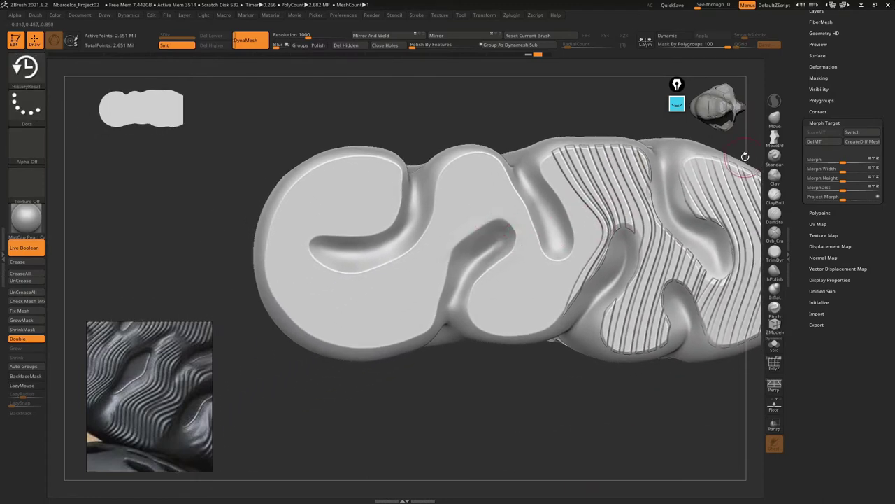
click(776, 160)
drag(438, 288, 526, 312)
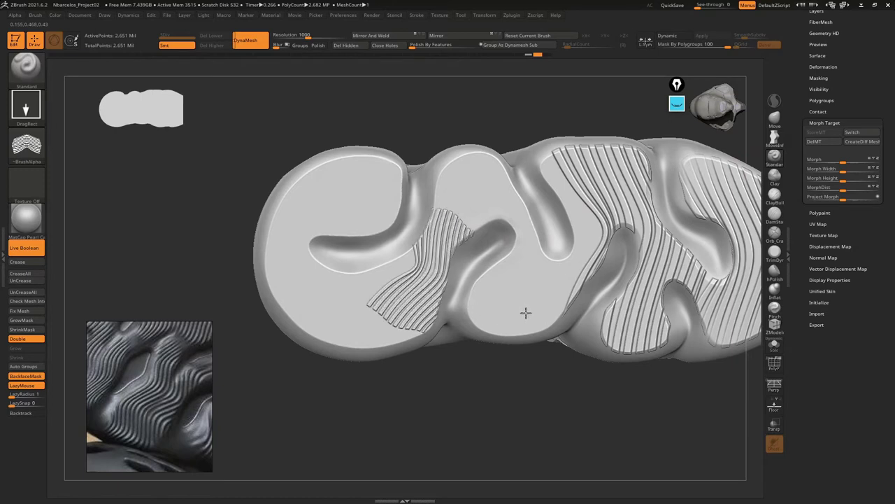
key(ctrl+z)
drag(504, 276, 521, 318)
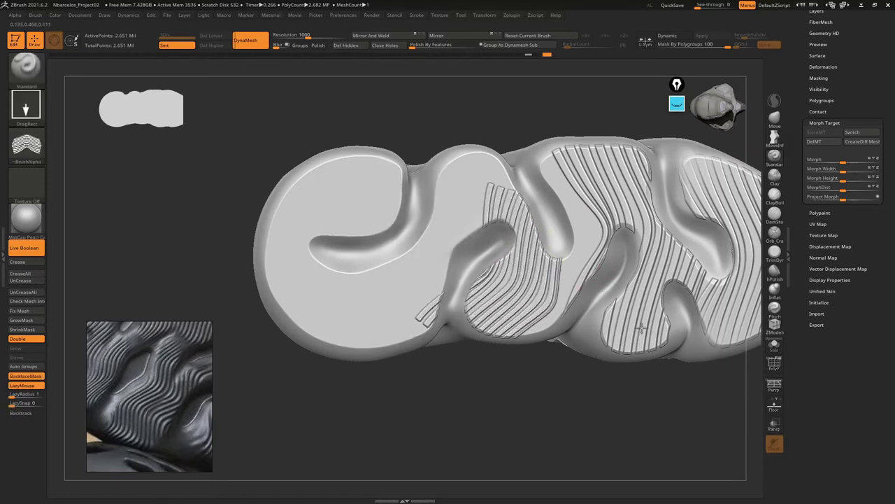
key(ctrl+z)
drag(558, 258, 521, 231)
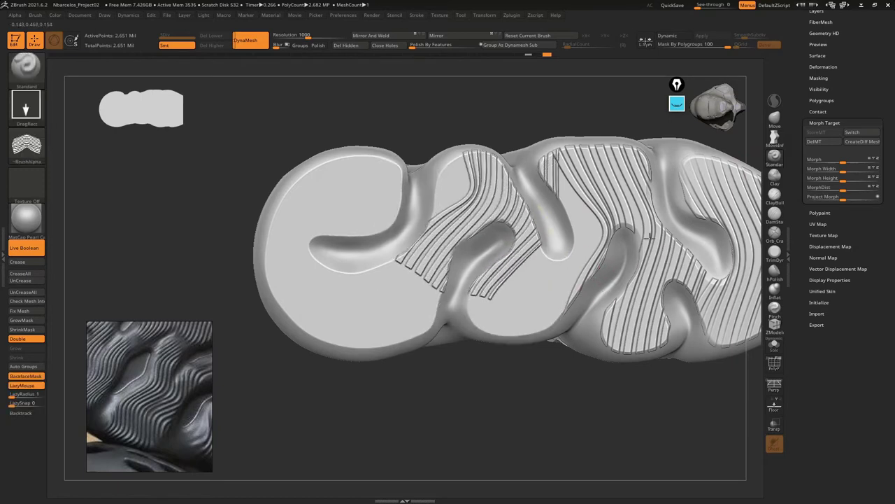
key(ctrl+z)
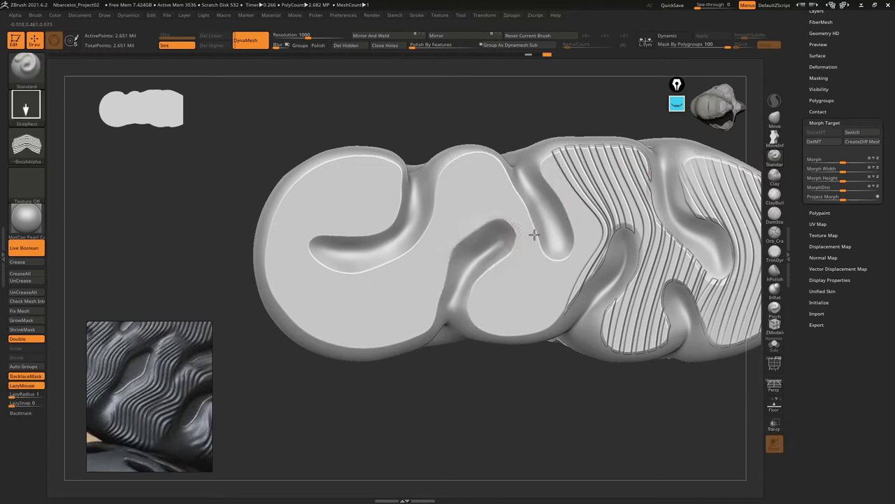
drag(620, 211, 664, 199)
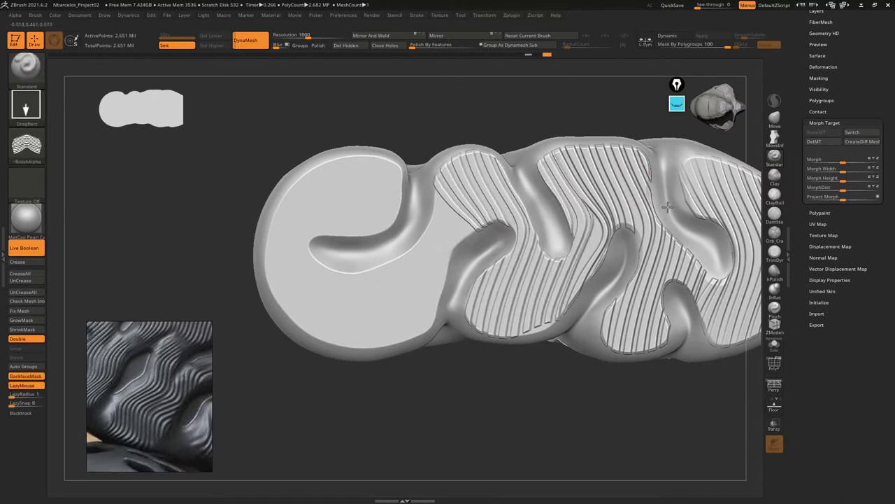
drag(664, 199, 543, 256)
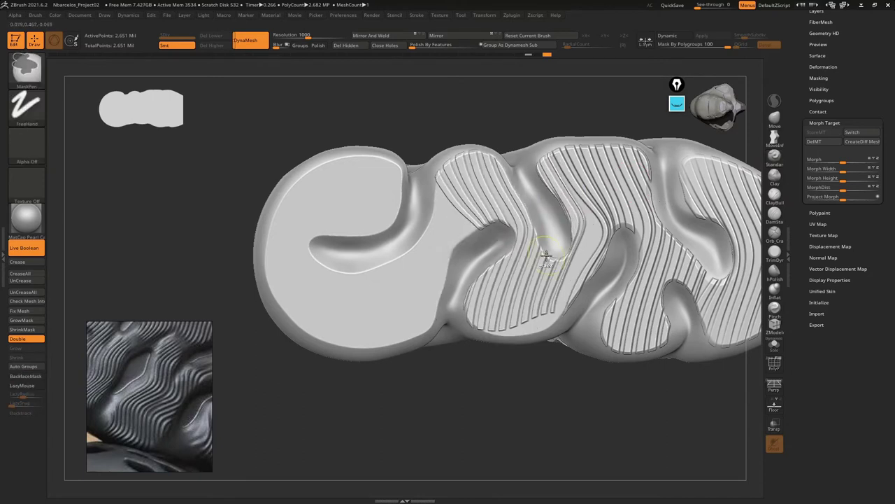
key(ctrl+z)
mouse_move(614, 268)
mouse_down()
mouse_move(677, 205)
mouse_move(676, 214)
mouse_up()
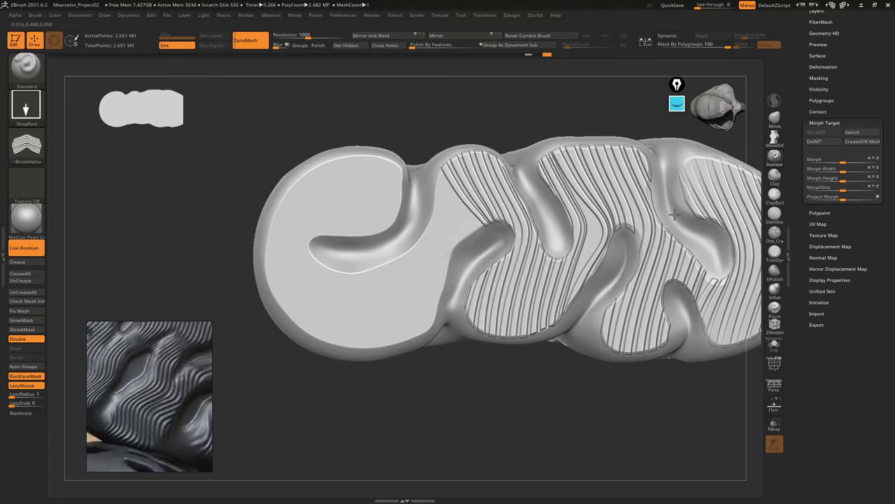
Stamp stripes across the left lobe, adjusting the stamp's position and angle
right_drag(598, 225, 509, 237)
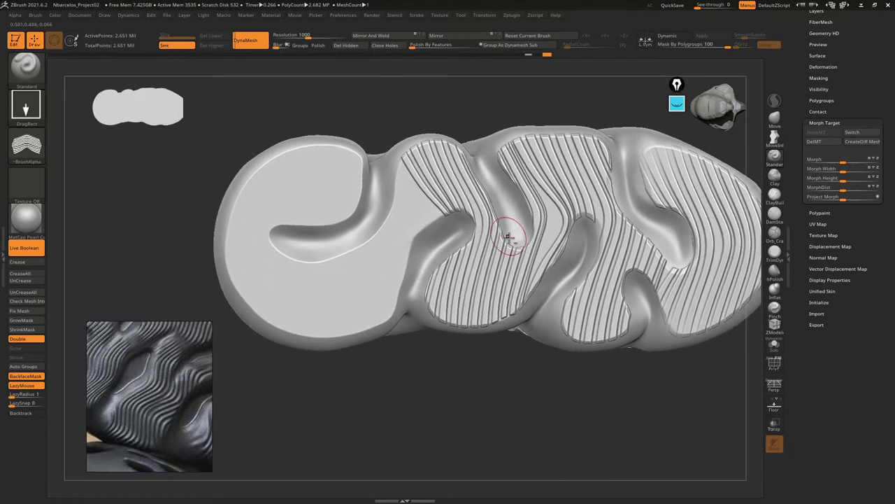
mouse_move(532, 291)
right_down()
mouse_move(451, 258)
mouse_move(432, 282)
right_up()
drag(444, 294, 628, 257)
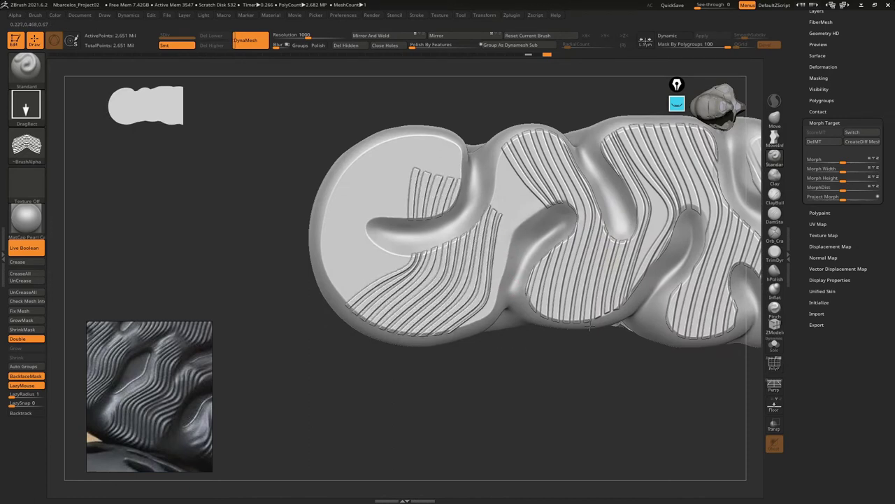
key(ctrl+z)
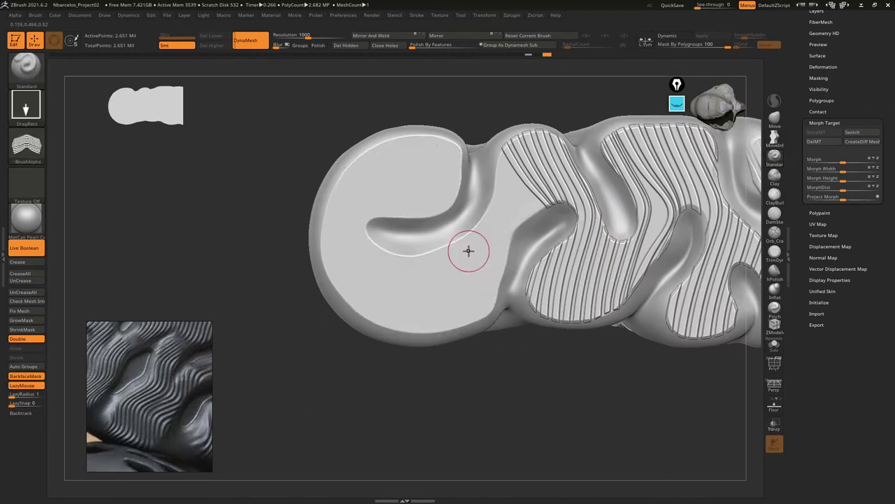
mouse_move(469, 250)
mouse_down()
mouse_move(560, 241)
mouse_move(514, 199)
mouse_up()
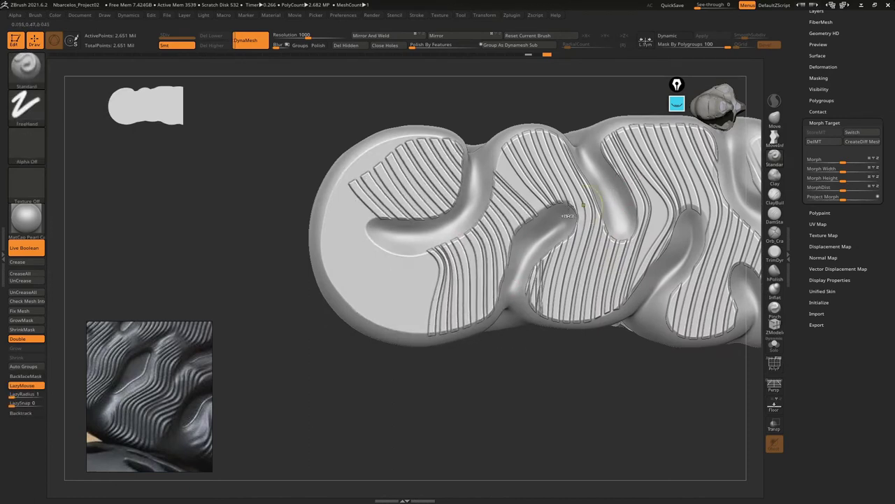
key(ctrl+z)
drag(467, 241, 650, 199)
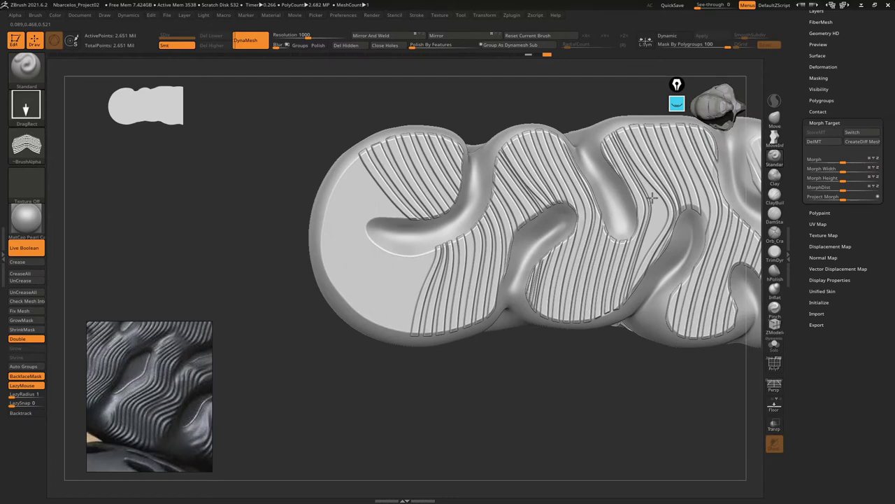
drag(650, 199, 648, 201)
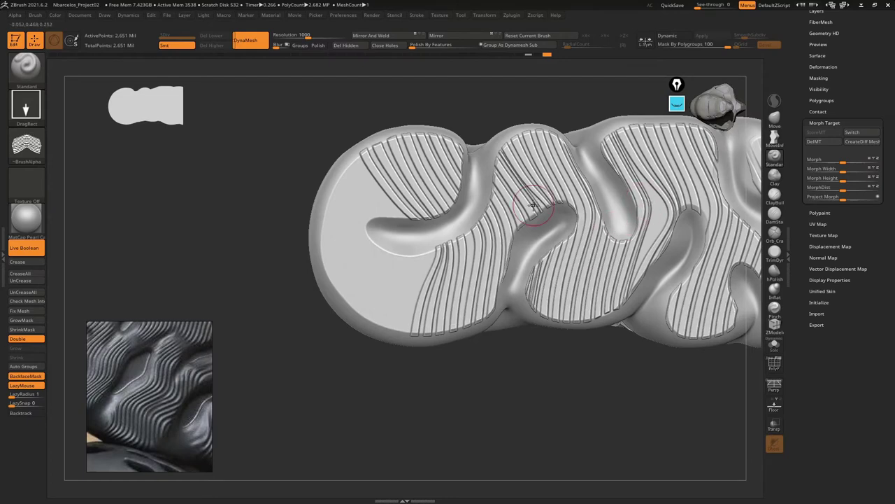
Paint stripe grooves back into the creases with HistoryRecall, stepping through history to keep them
key(b)
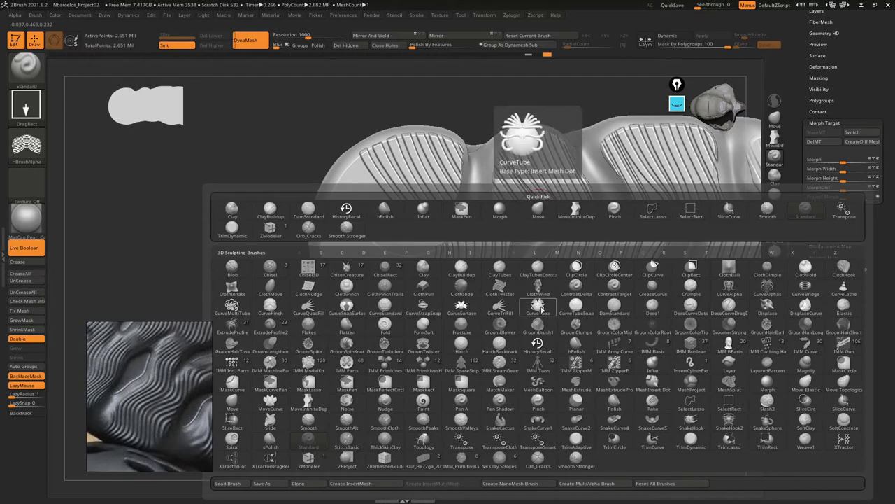
key(h)
key(r)
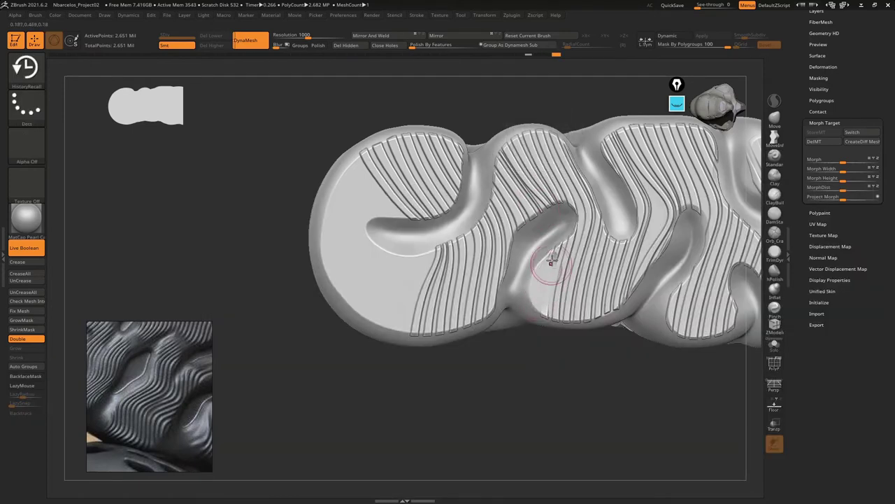
drag(551, 261, 552, 249)
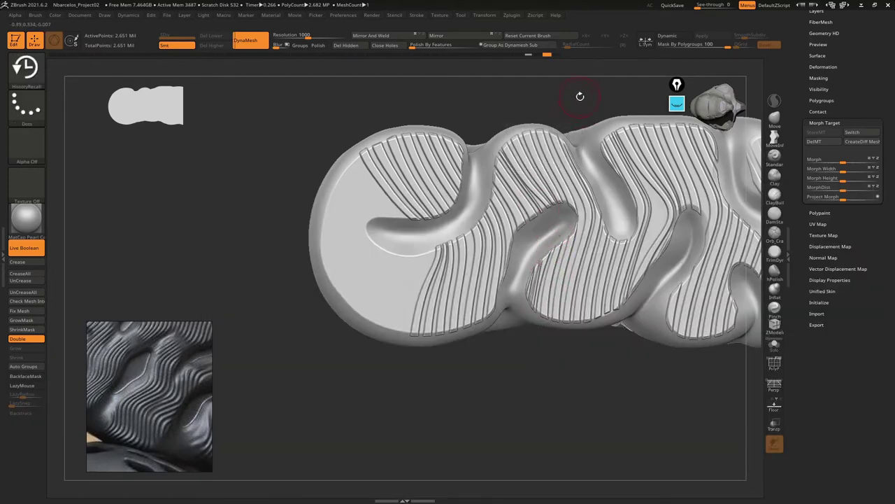
key(ctrl+z)
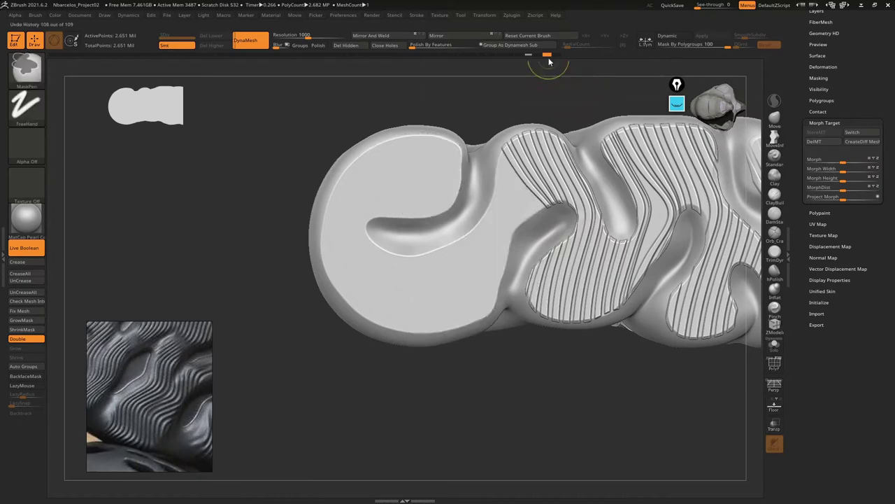
click(549, 54)
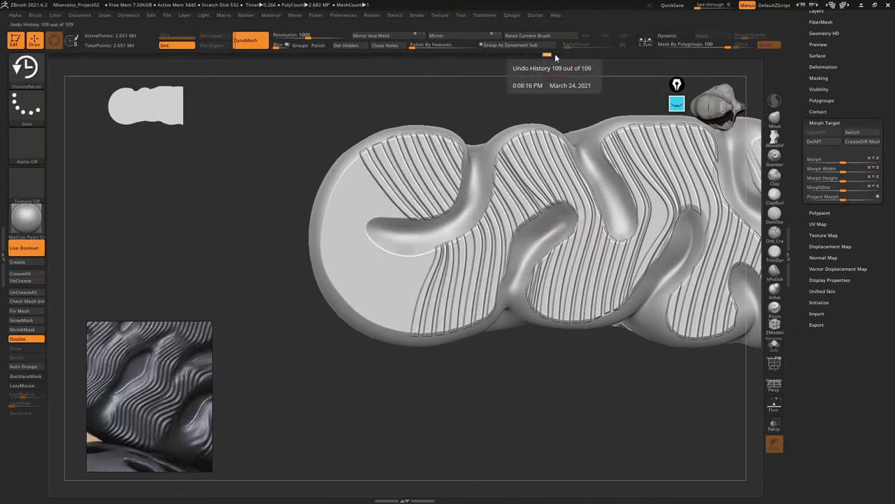
click(554, 54)
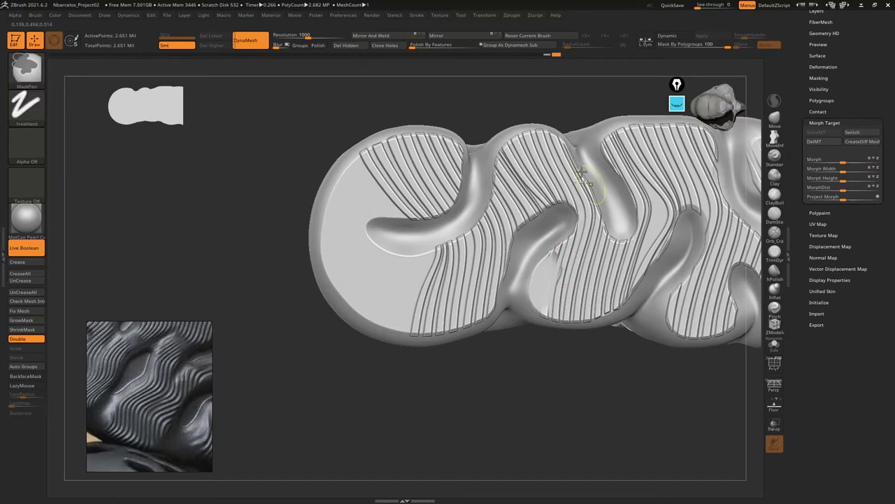
key(ctrl+z)
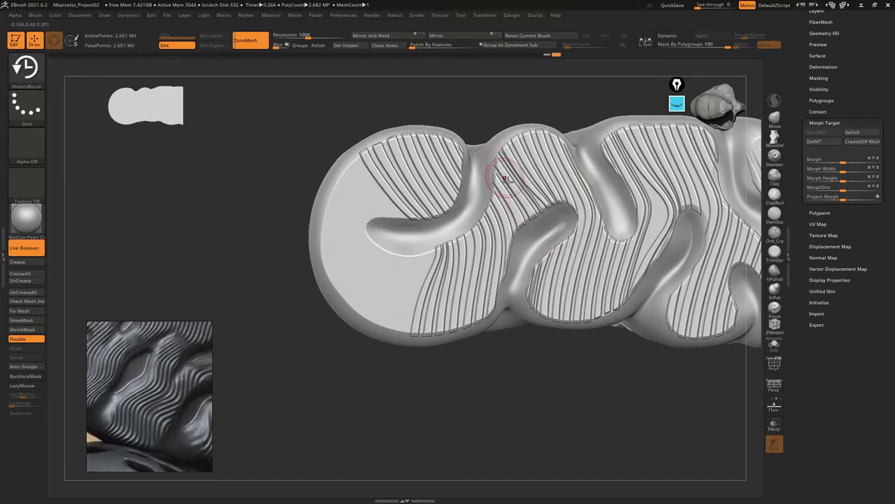
key(ctrl+shift+z)
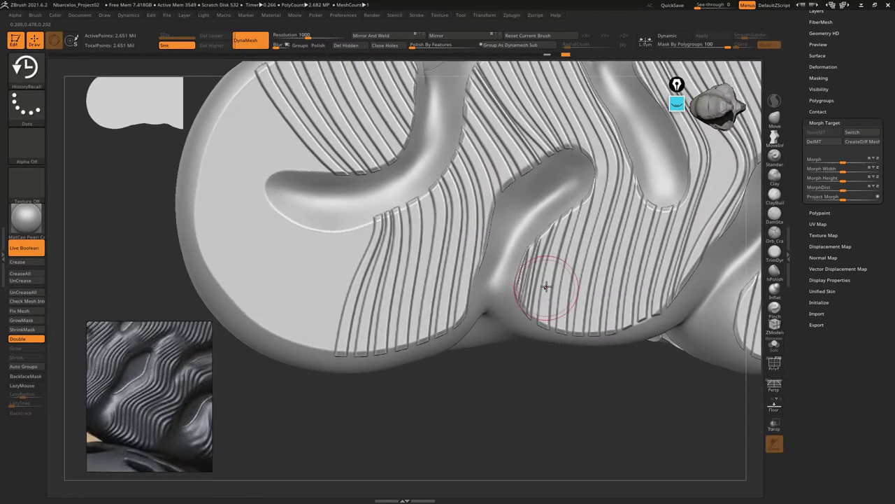
key(ctrl)
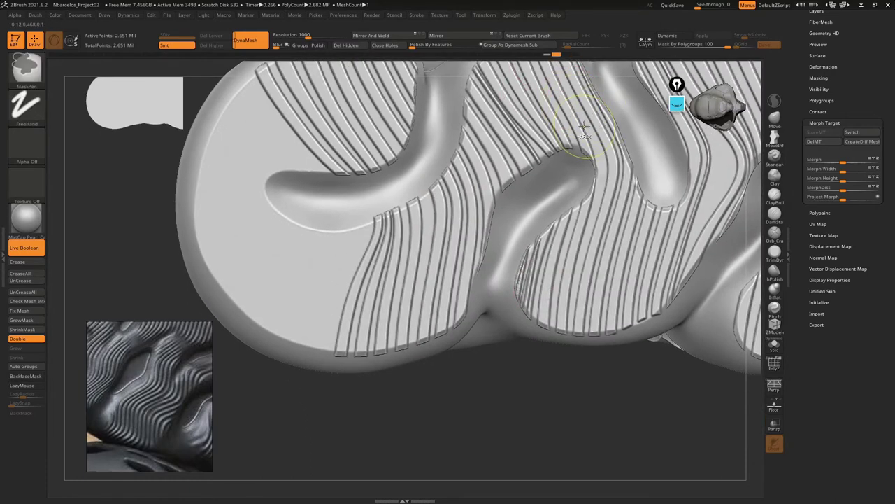
key(ctrl+z)
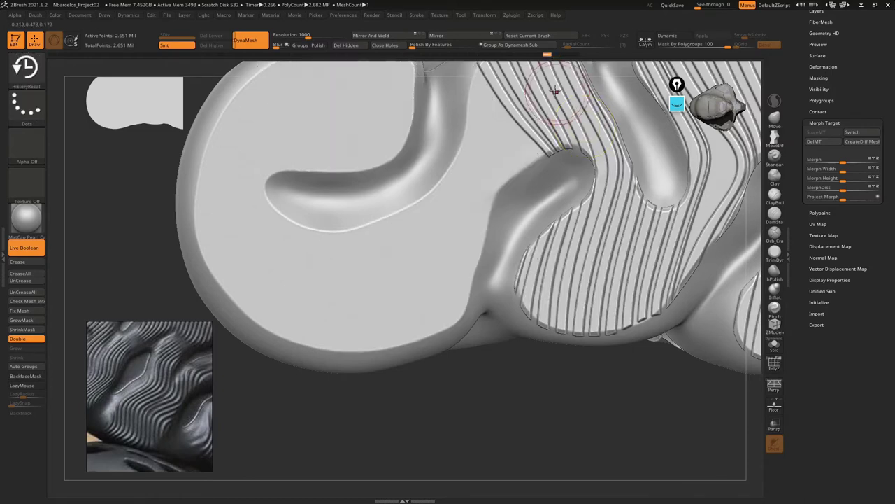
key(ctrl+shift)
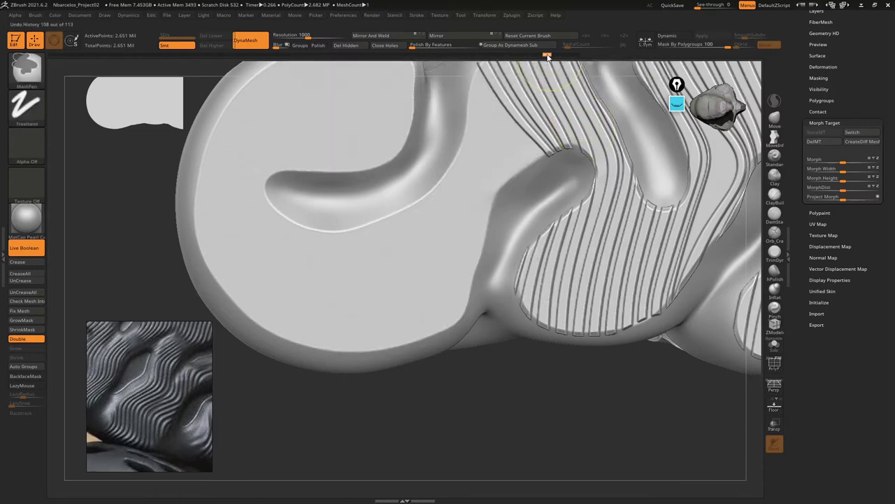
key(ctrl+shift+z)
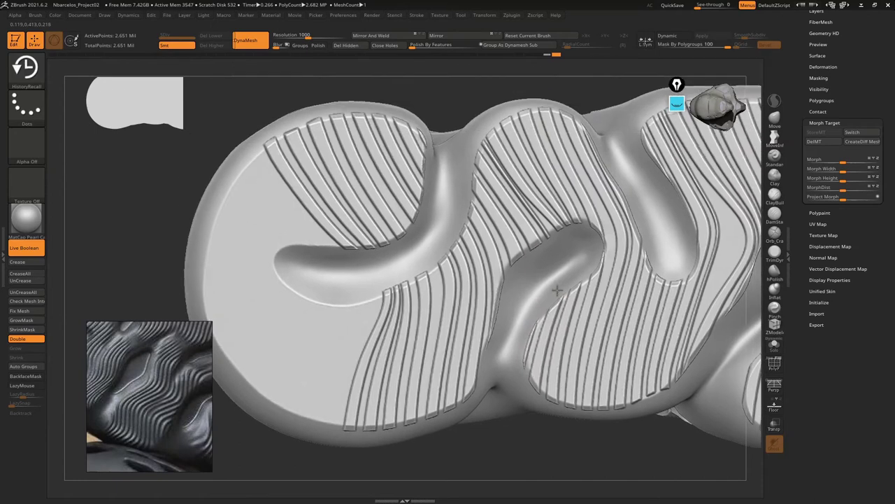
Clear the uneven grooves and stamp stripes over the heel end and entire left lobe
right_drag(530, 323, 549, 329)
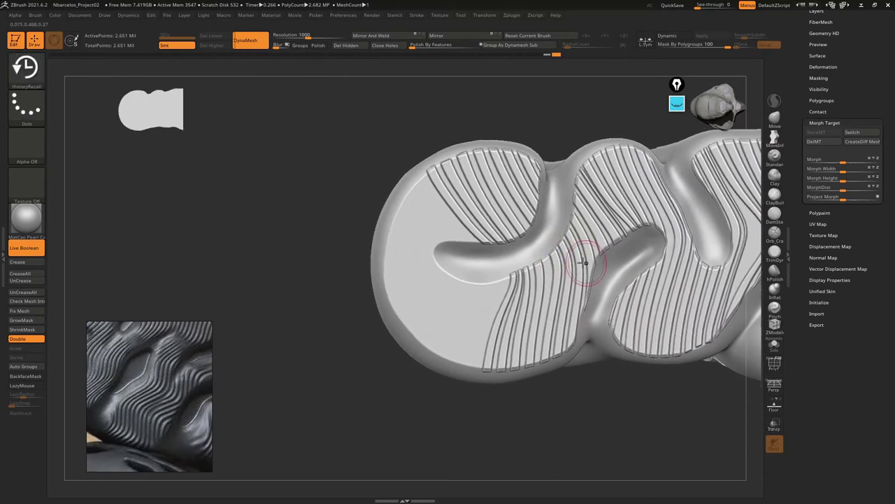
click(773, 155)
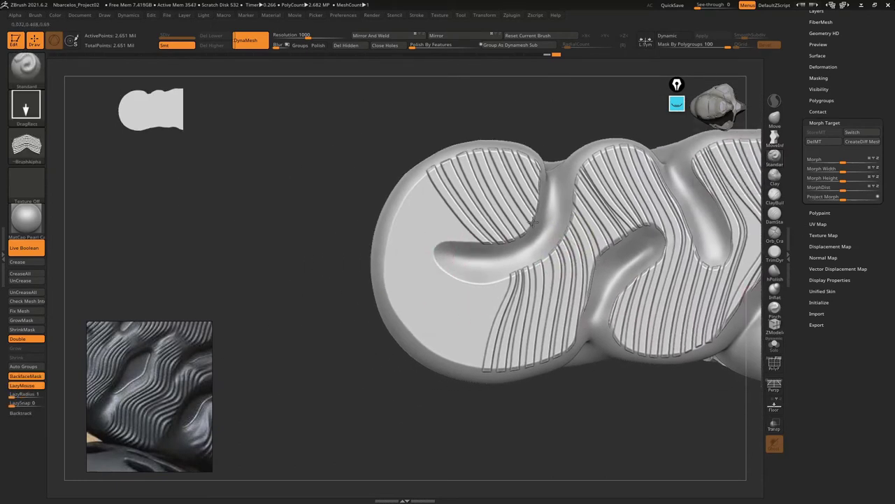
alt+right_drag(423, 278, 454, 247)
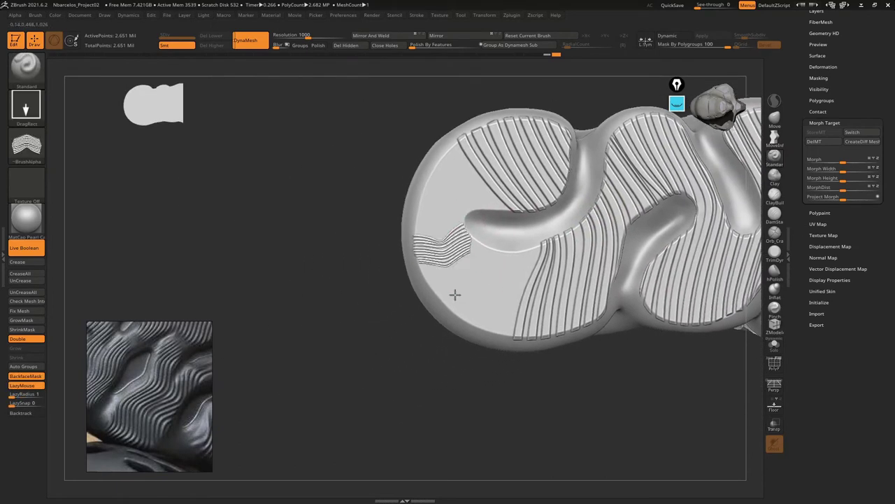
drag(455, 295, 604, 183)
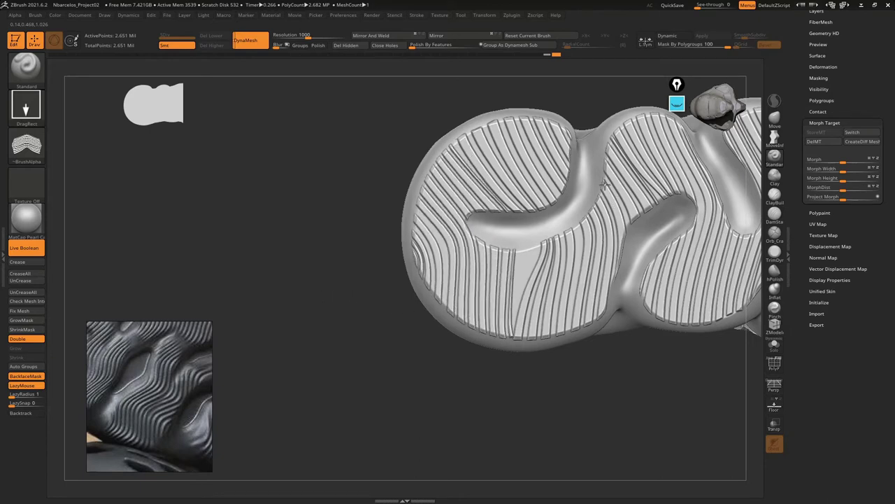
shift+drag(475, 161, 445, 262)
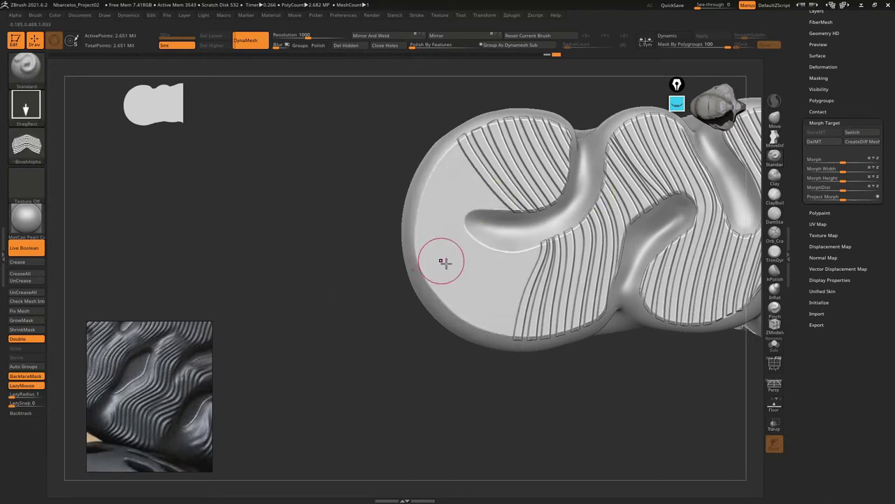
mouse_move(560, 294)
mouse_down()
mouse_move(608, 210)
mouse_move(618, 207)
mouse_up()
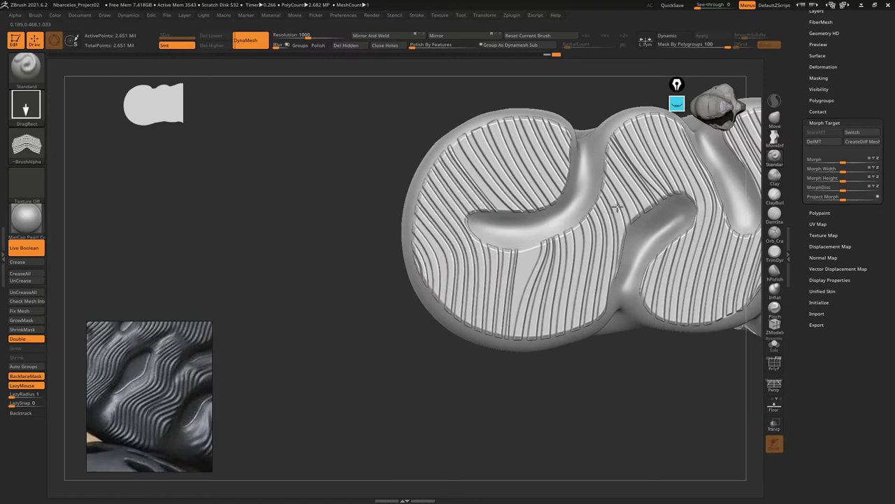
mouse_move(700, 391)
alt+mouse_down()
mouse_move(400, 226)
mouse_move(532, 138)
mouse_move(501, 184)
mouse_move(543, 174)
mouse_move(483, 266)
mouse_move(454, 259)
mouse_move(466, 210)
mouse_move(488, 279)
mouse_move(484, 331)
alt+mouse_up()
key(f)
mouse_move(357, 215)
mouse_down()
mouse_move(559, 214)
mouse_move(533, 237)
mouse_move(555, 364)
mouse_move(546, 216)
mouse_move(524, 214)
mouse_move(580, 198)
mouse_move(559, 194)
mouse_up()
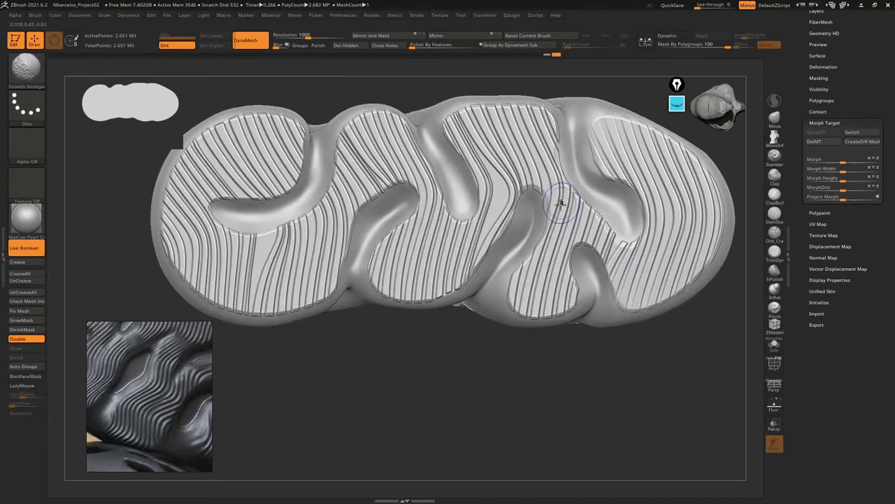
Orbit close to the ribbed sides, toggle polygroup colours, and snap to a front view
key(ctrl)
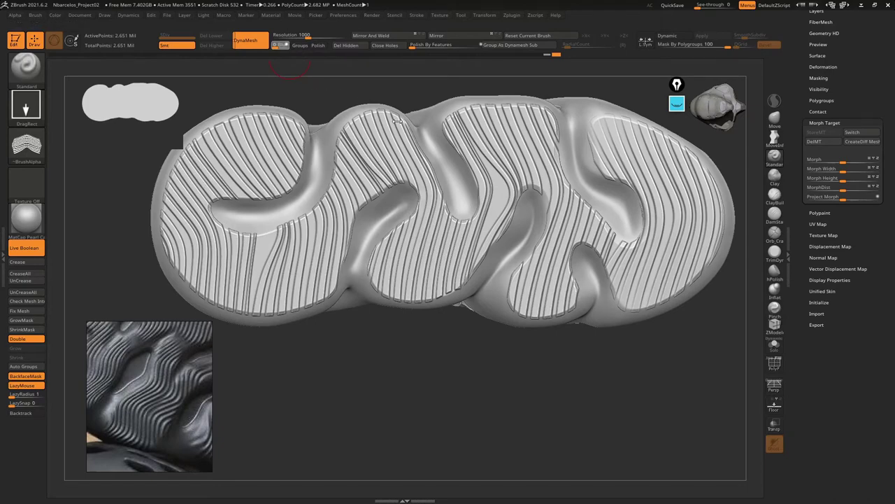
mouse_move(385, 144)
right_down()
mouse_move(449, 146)
mouse_move(435, 194)
mouse_move(456, 151)
right_up()
key(shift+f)
key(shift+f)
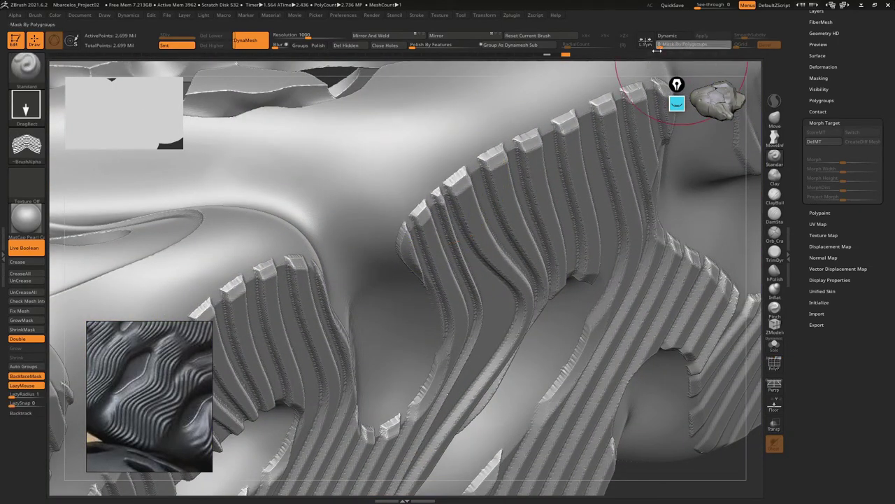
drag(724, 44, 654, 44)
key(ctrl)
click(717, 99)
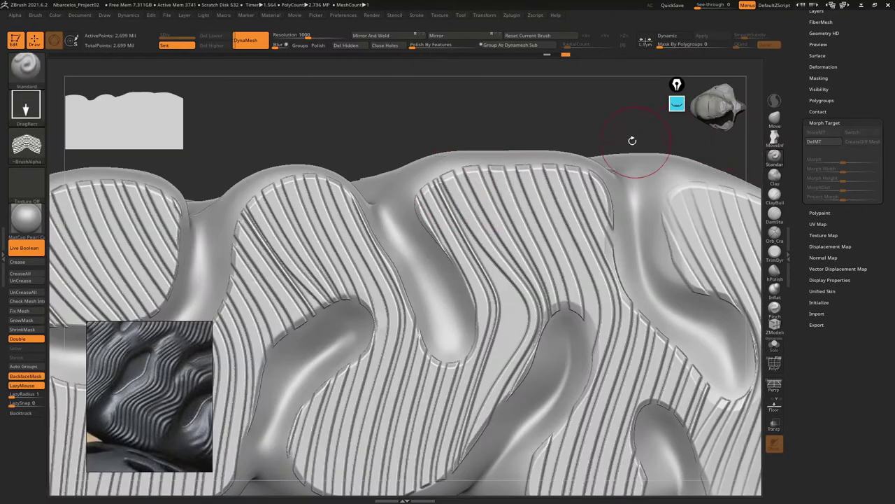
Morph stray side ribs back to the stored surface with the Morph brush
key(b)
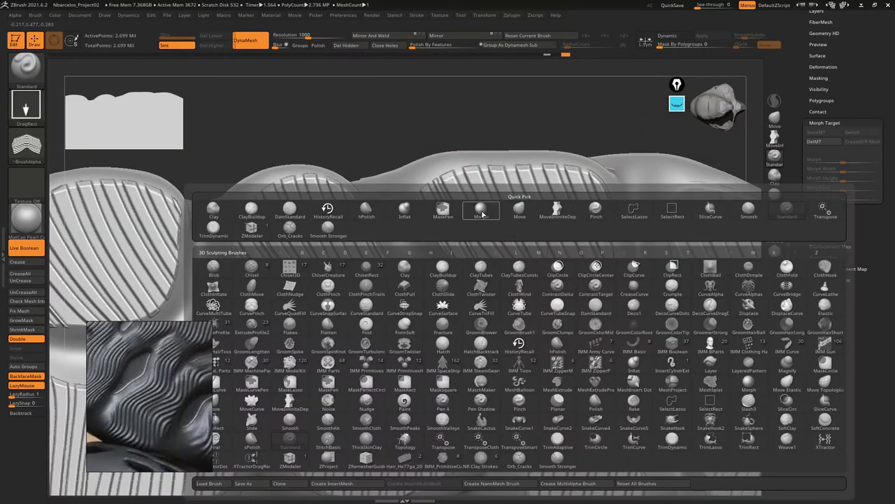
click(481, 214)
right_drag(426, 203, 431, 193)
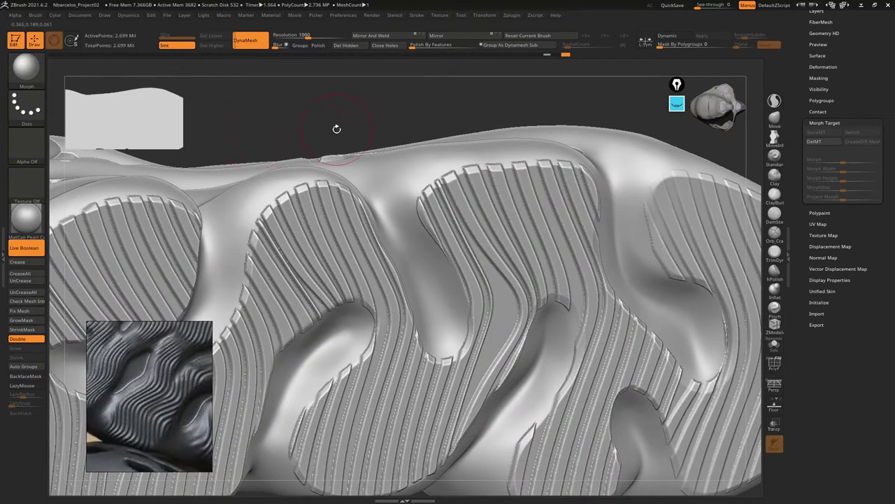
ctrl+drag(550, 56, 553, 63)
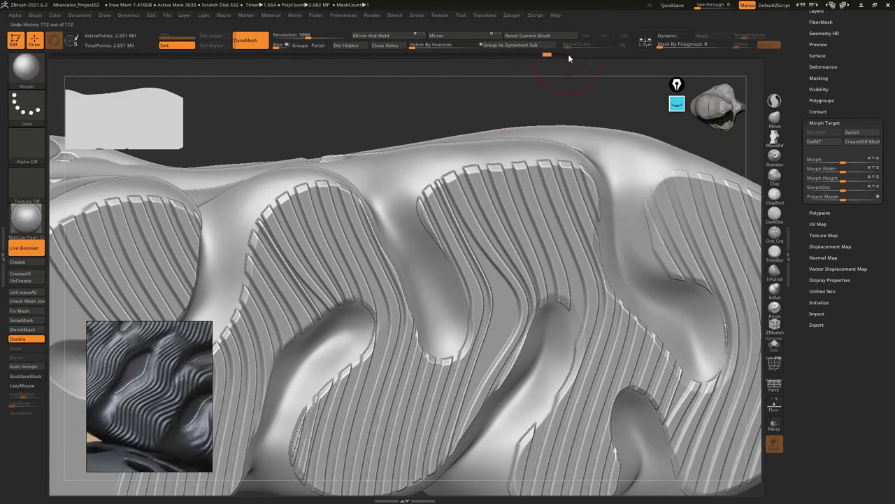
key(ctrl+shift+z)
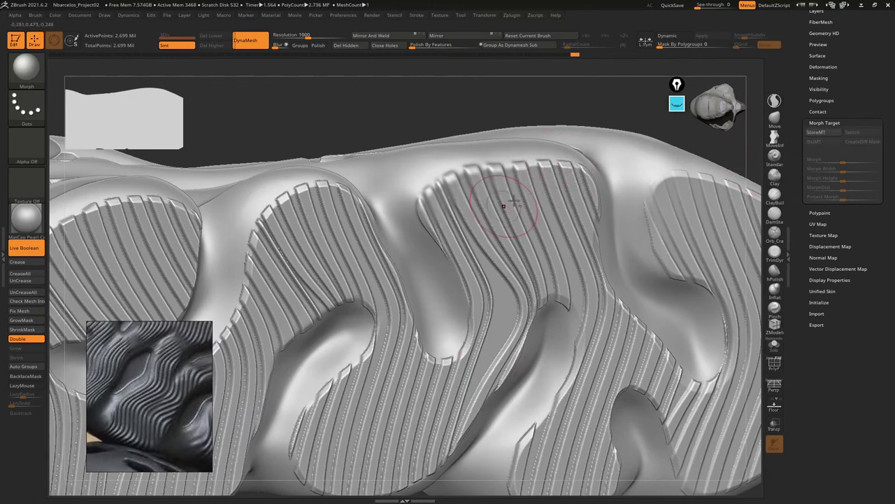
middle_drag(504, 206, 569, 180)
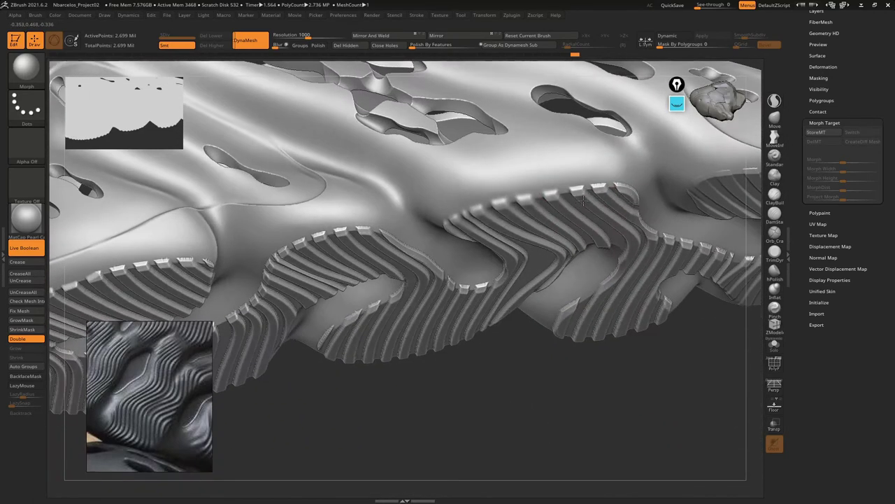
Load the Smooth Stronger brush and reduce its draw size
key(b)
click(596, 456)
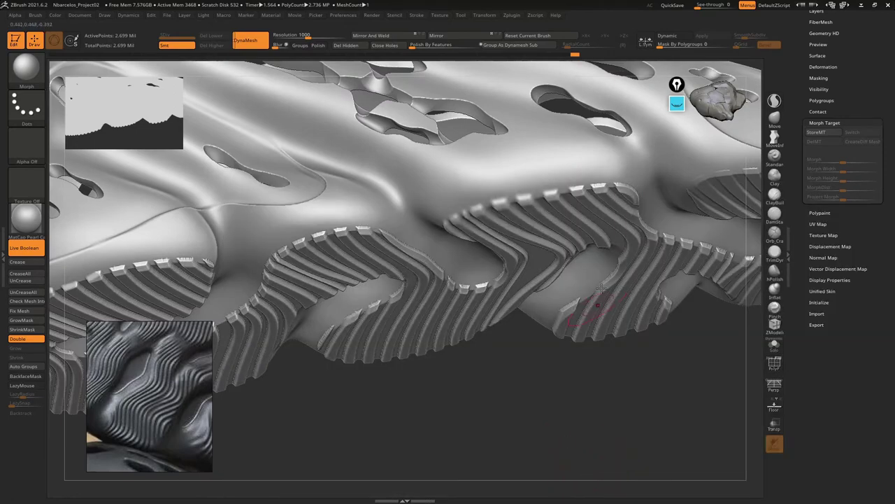
right_drag(600, 288, 569, 230)
mouse_move(501, 253)
right_down()
mouse_move(474, 219)
mouse_move(503, 260)
mouse_move(583, 238)
right_up()
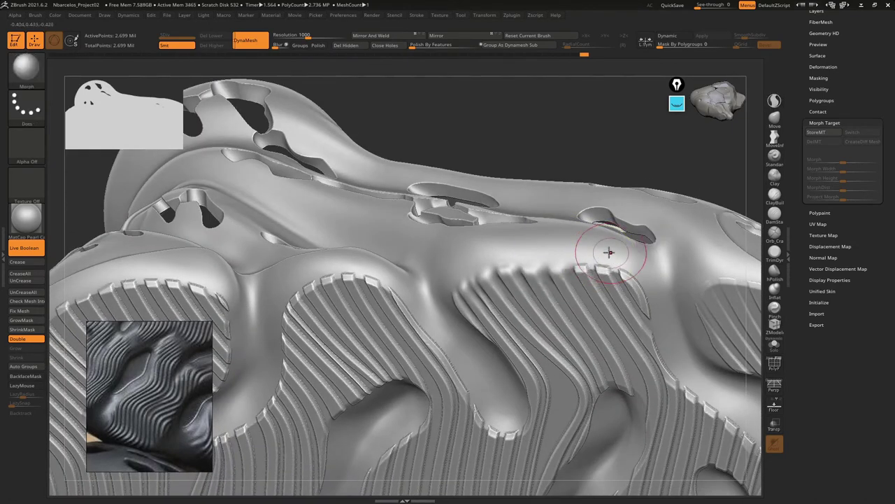
key(s)
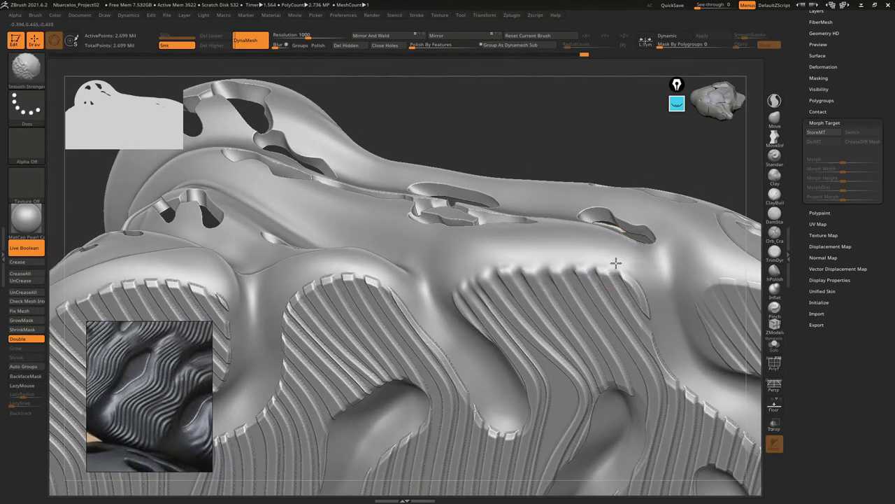
Orbit and zoom around the striped sole to inspect the ribs along its raised ridges, edges and underside
right_drag(666, 329, 620, 239)
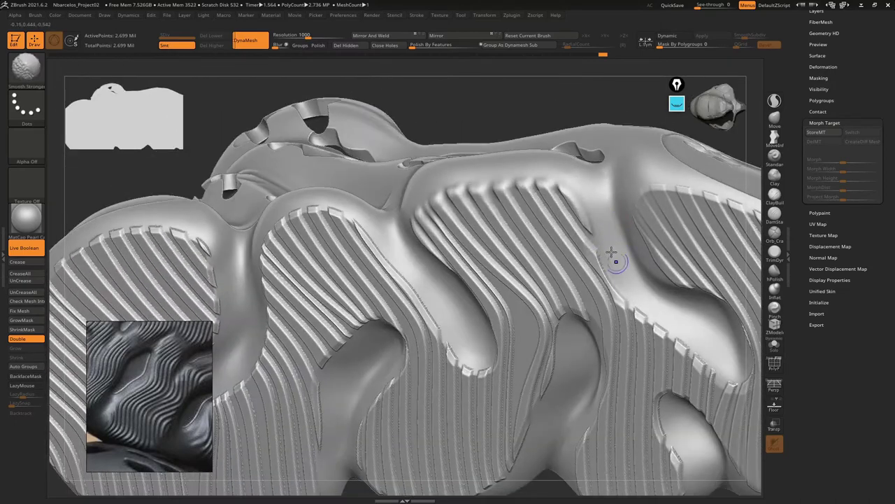
mouse_move(631, 301)
right_down()
mouse_move(588, 266)
mouse_move(585, 206)
mouse_move(501, 167)
right_up()
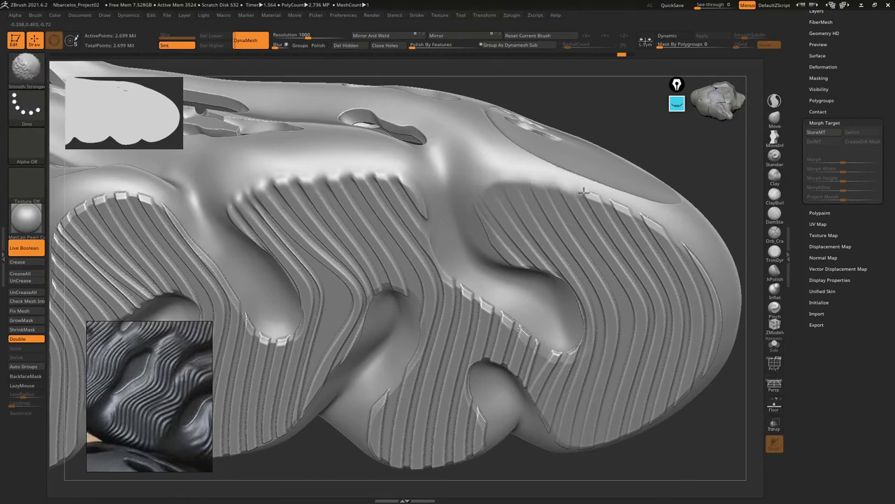
mouse_move(700, 259)
right_down()
mouse_move(595, 180)
mouse_move(599, 198)
right_up()
mouse_move(641, 298)
right_down()
mouse_move(621, 202)
mouse_move(647, 183)
mouse_move(633, 224)
right_up()
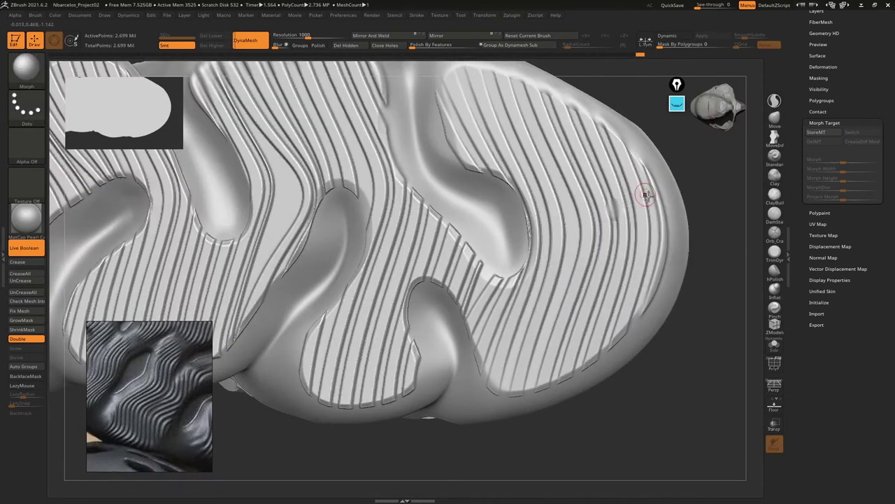
mouse_move(639, 259)
right_down()
mouse_move(622, 217)
mouse_move(620, 254)
right_up()
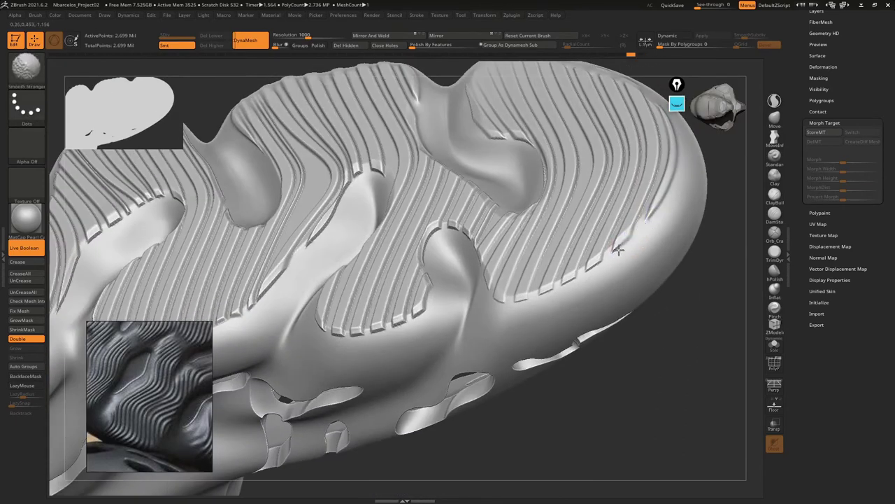
right_drag(528, 305, 502, 299)
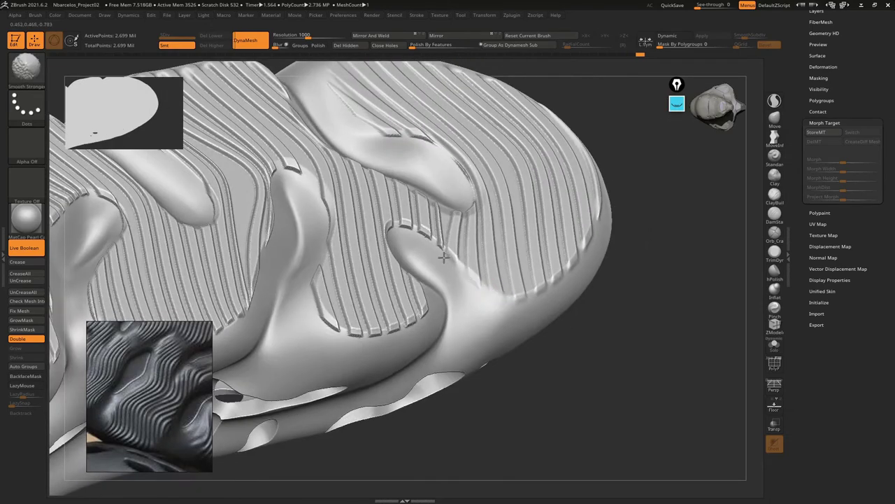
right_drag(410, 235, 387, 235)
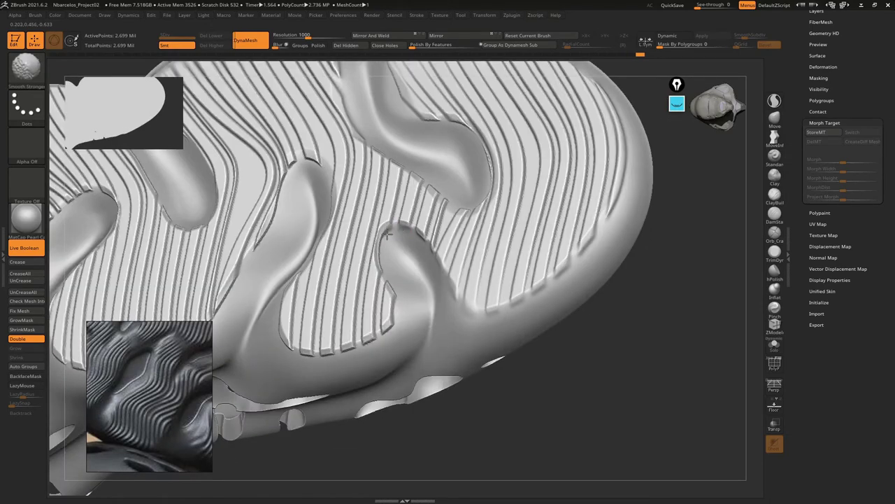
mouse_move(397, 305)
right_down()
mouse_move(499, 254)
mouse_move(549, 260)
right_up()
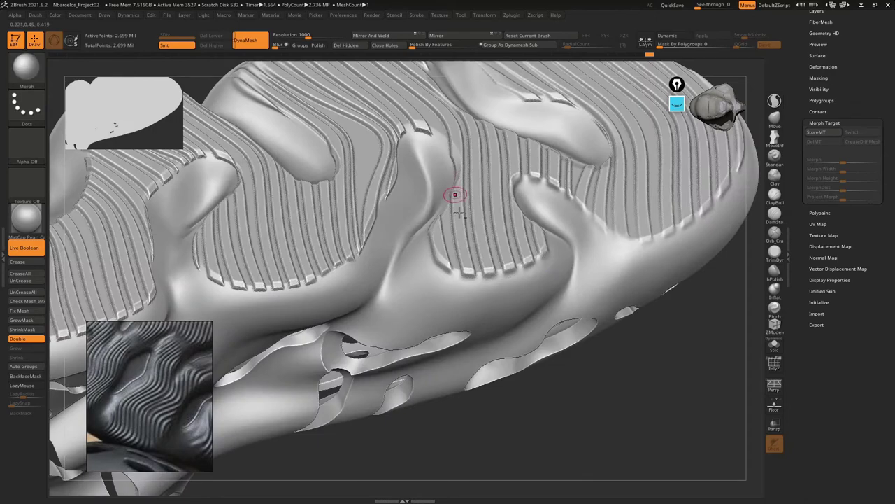
mouse_move(454, 194)
right_down()
mouse_move(476, 231)
mouse_move(485, 220)
right_up()
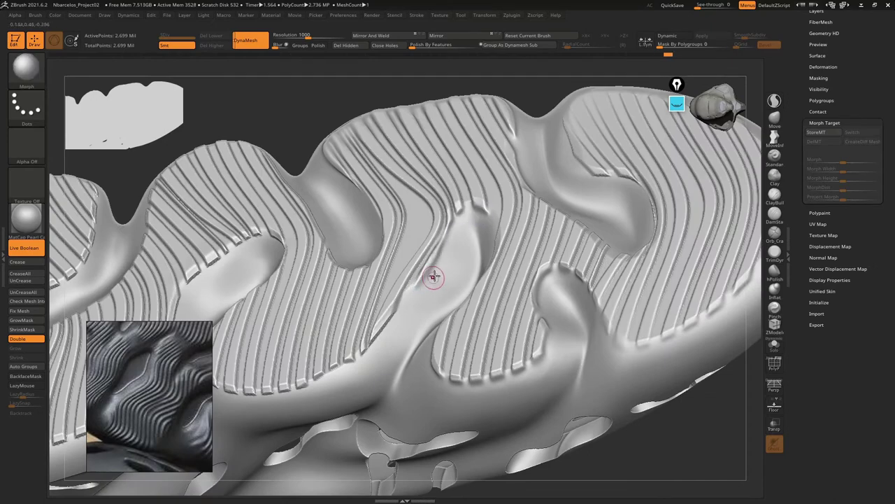
mouse_move(429, 274)
right_down()
mouse_move(490, 202)
mouse_move(527, 214)
right_up()
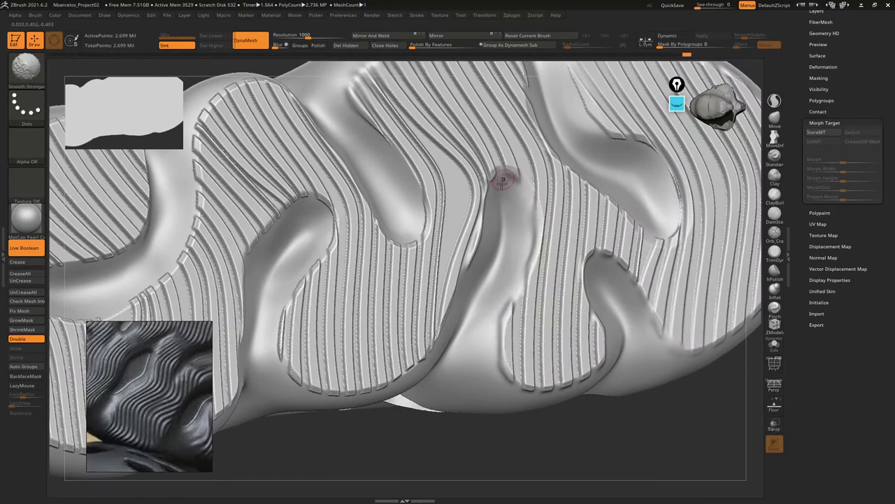
mouse_move(502, 181)
right_down()
mouse_move(536, 230)
mouse_move(524, 289)
right_up()
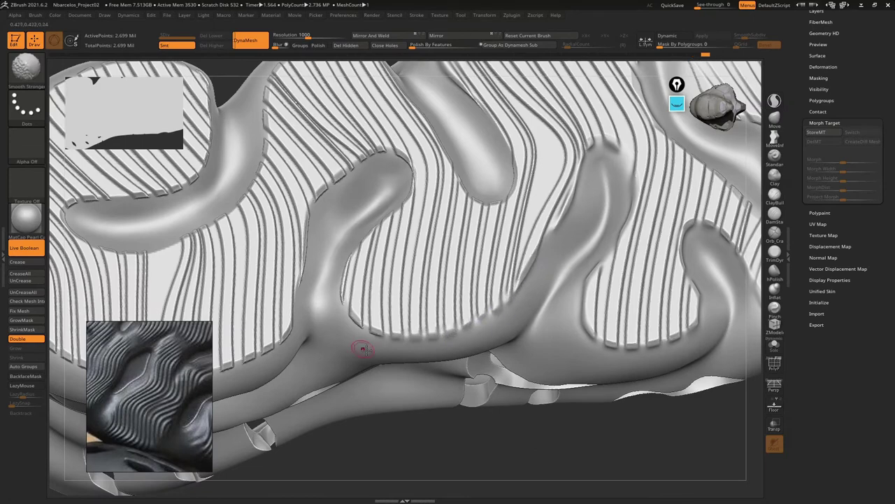
right_drag(363, 350, 466, 306)
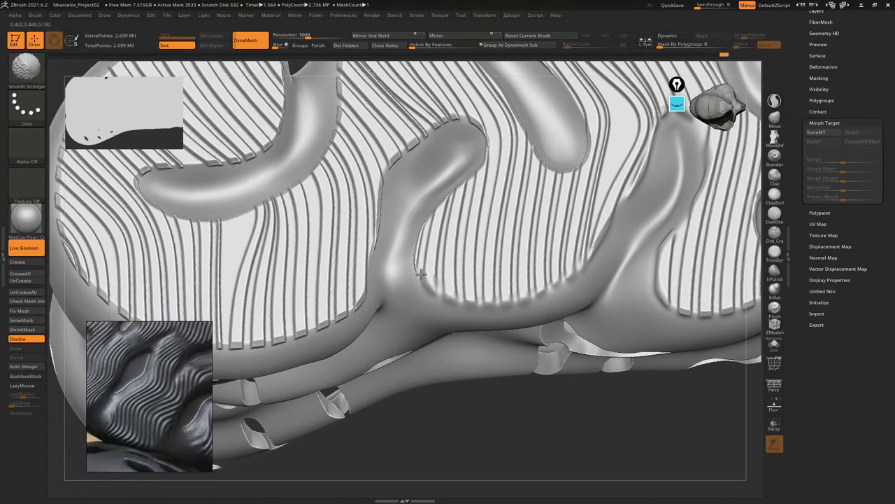
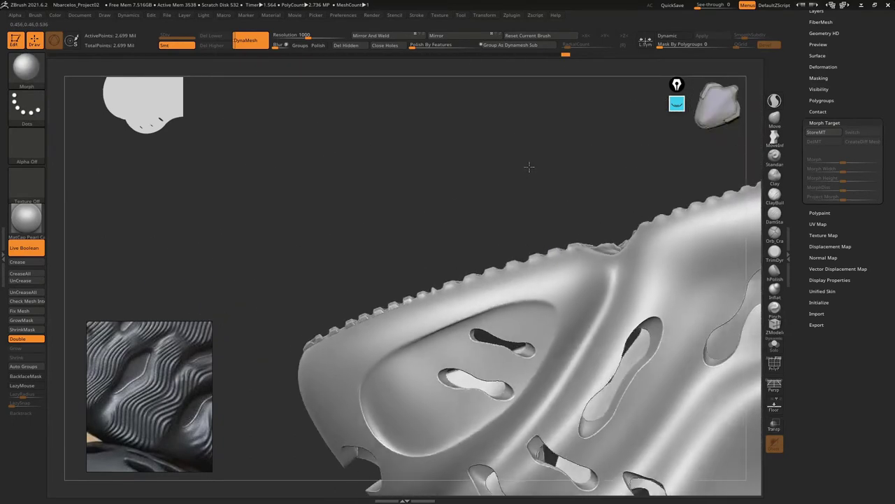
Orbit around the sole's tread, smoothing the stripe texture along its side
mouse_move(533, 180)
mouse_down()
mouse_move(541, 260)
mouse_move(565, 260)
mouse_up()
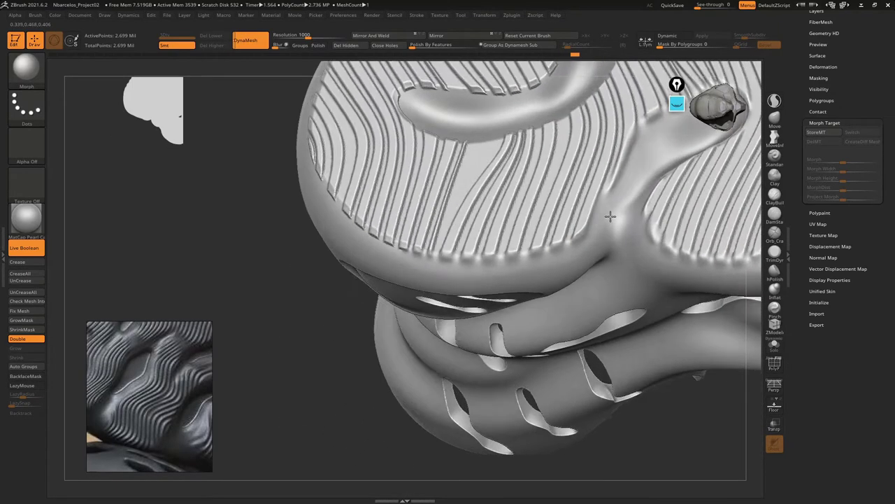
drag(611, 214, 489, 286)
key(shift)
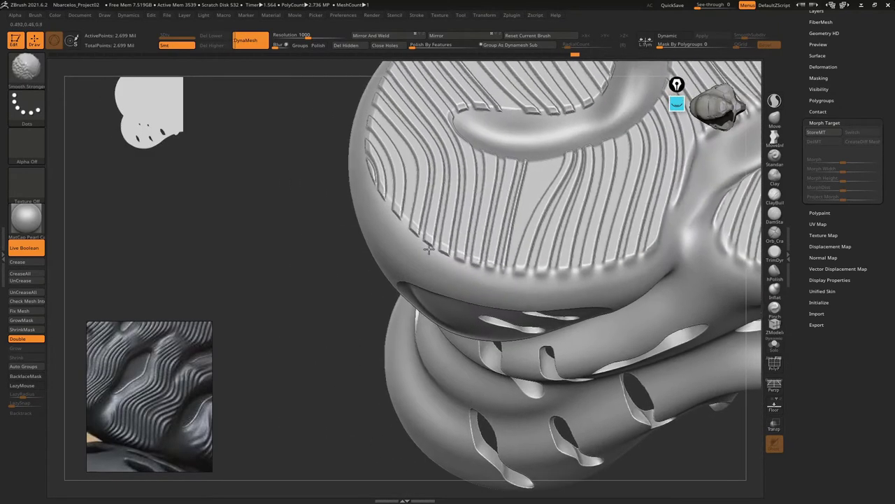
drag(424, 243, 392, 209)
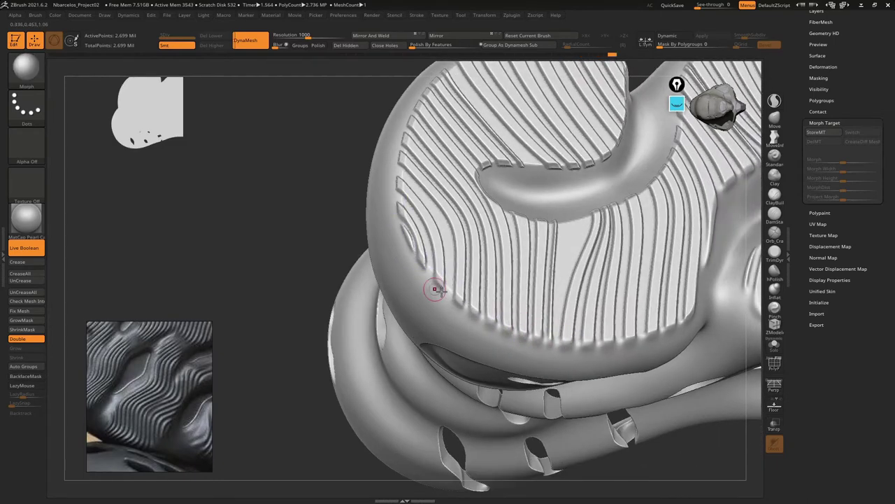
mouse_move(435, 290)
mouse_down()
mouse_move(427, 292)
mouse_move(410, 216)
mouse_up()
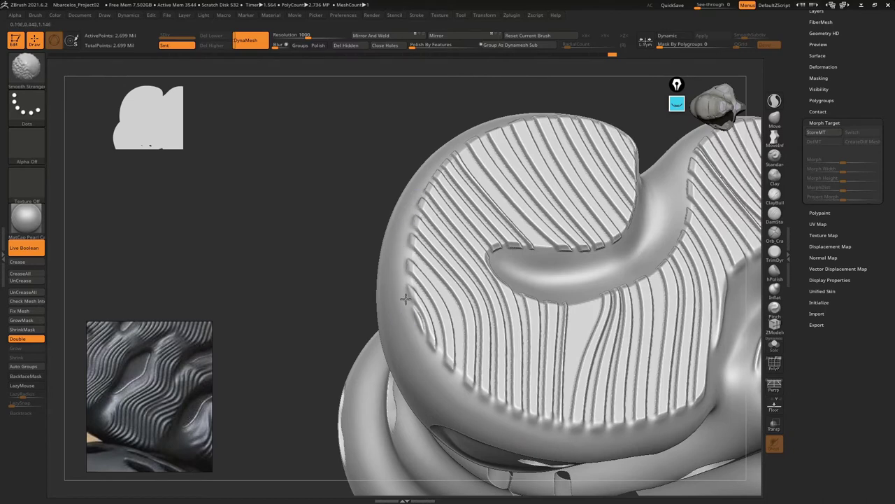
drag(406, 299, 405, 286)
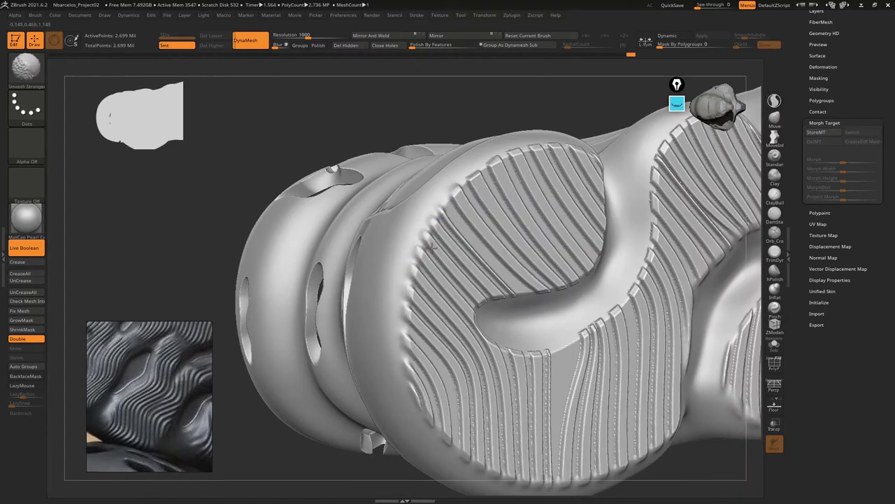
drag(411, 344, 456, 198)
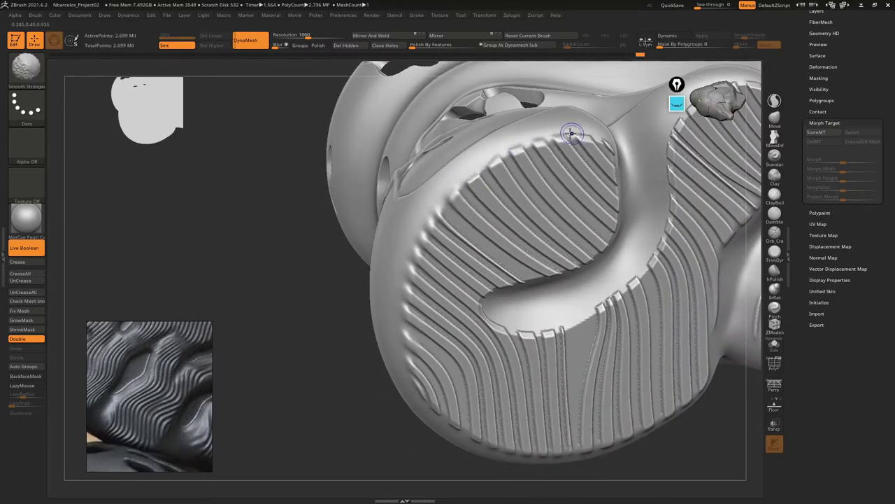
drag(568, 133, 550, 135)
drag(604, 133, 589, 133)
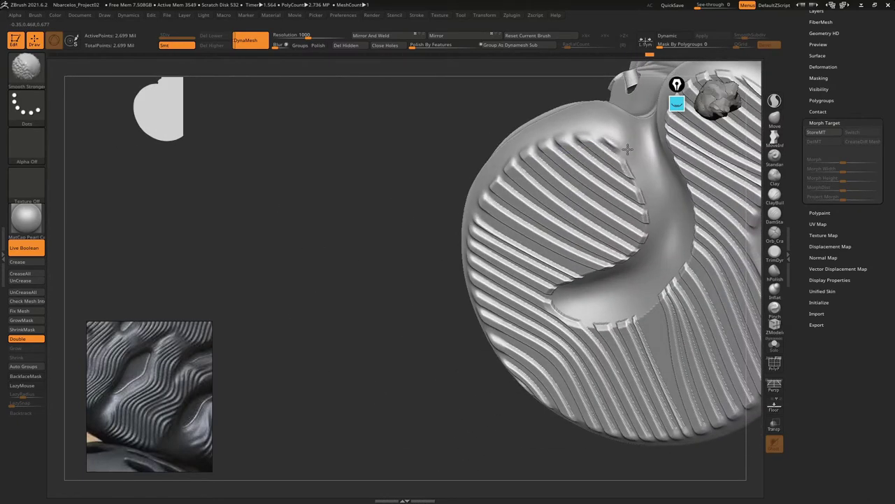
drag(645, 262, 627, 170)
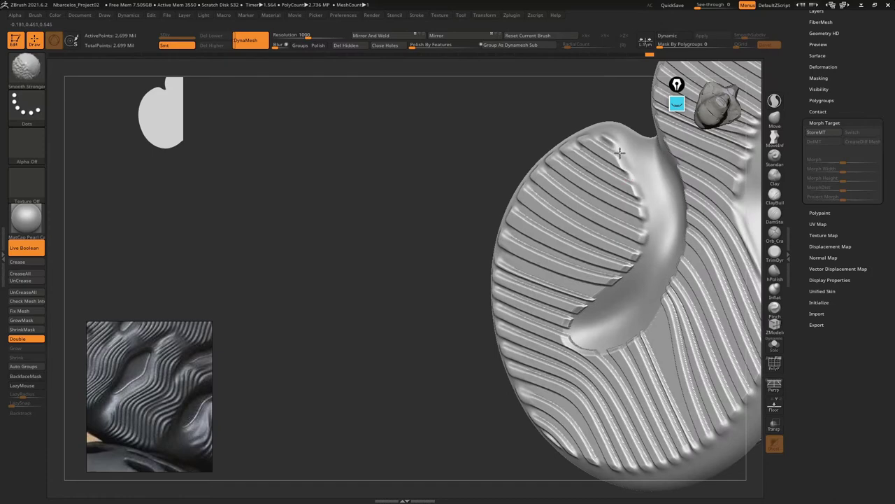
mouse_move(590, 342)
mouse_down()
mouse_move(524, 214)
mouse_move(527, 296)
mouse_move(480, 280)
mouse_up()
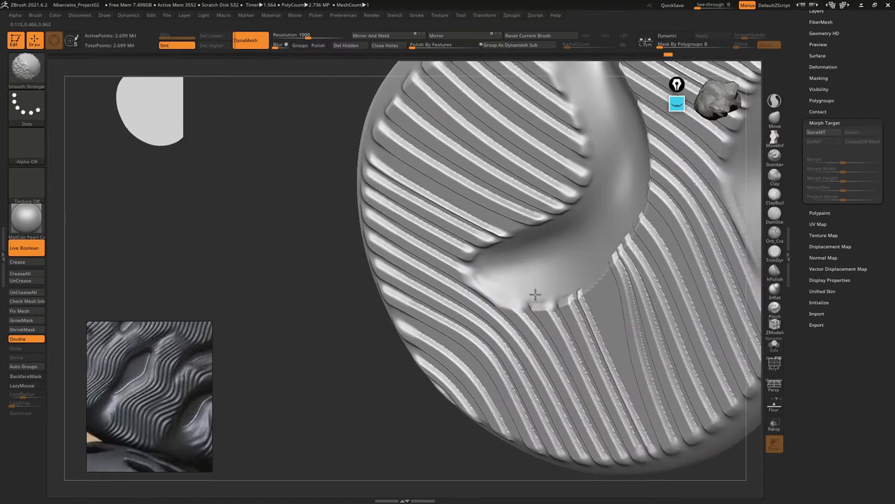
Smooth more groove edges near the perforation holes, viewing the tread from new angles
mouse_move(553, 287)
right_down()
mouse_move(595, 249)
mouse_move(566, 293)
right_up()
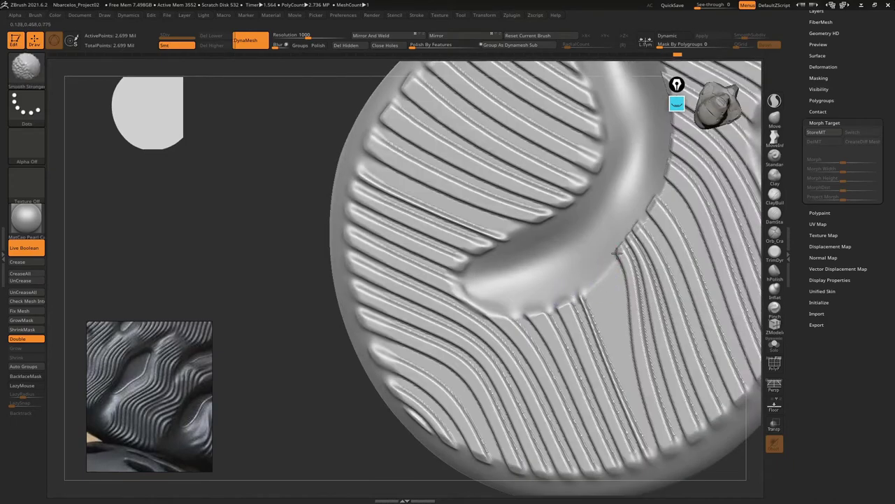
right_drag(633, 232, 566, 281)
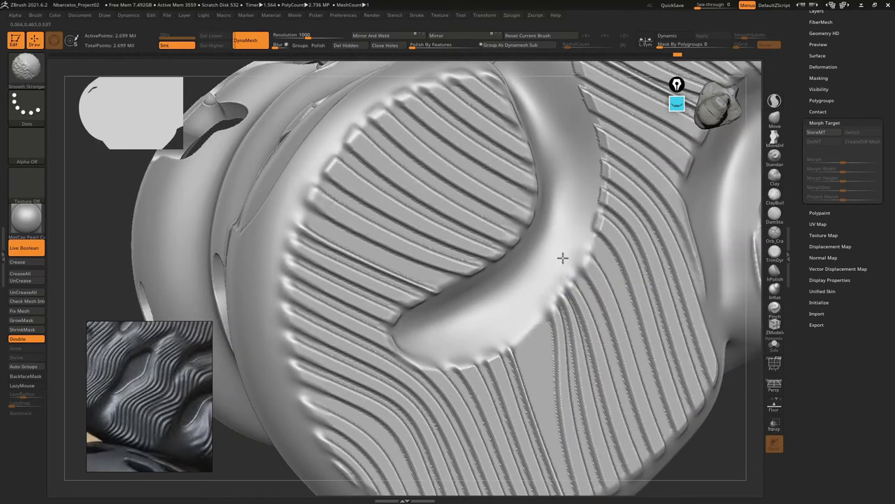
right_drag(592, 186, 567, 230)
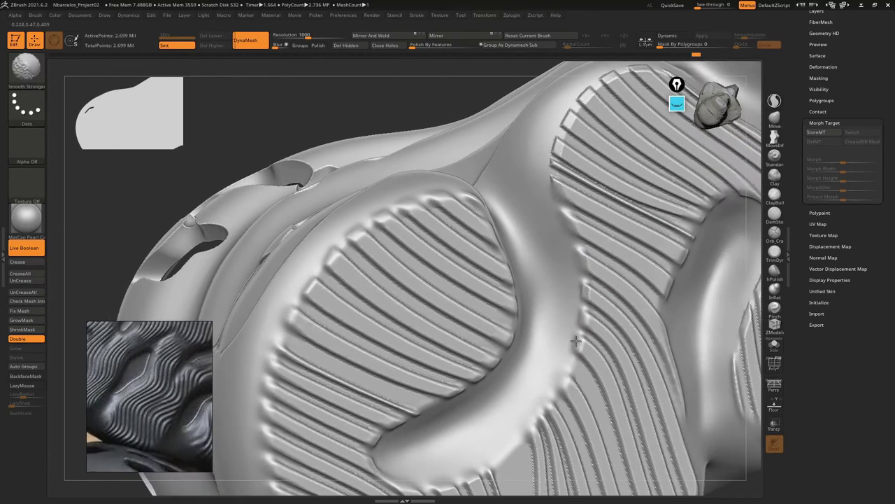
right_drag(552, 226, 535, 304)
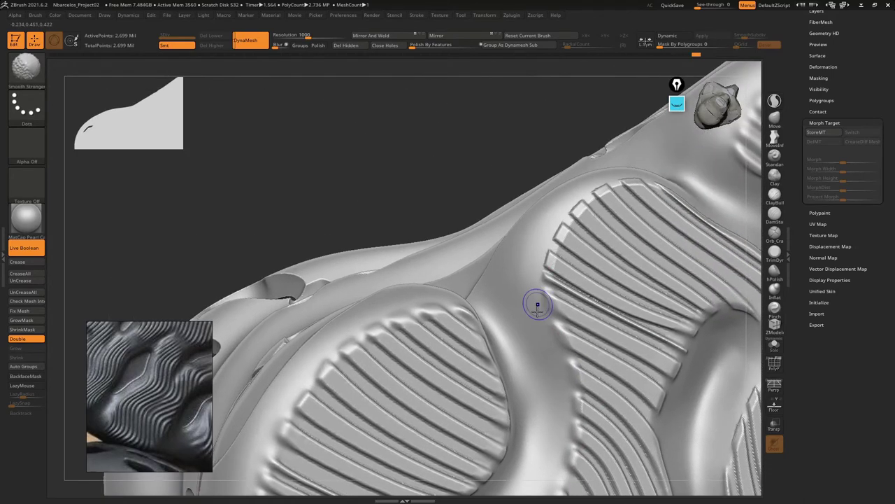
right_drag(556, 220, 490, 340)
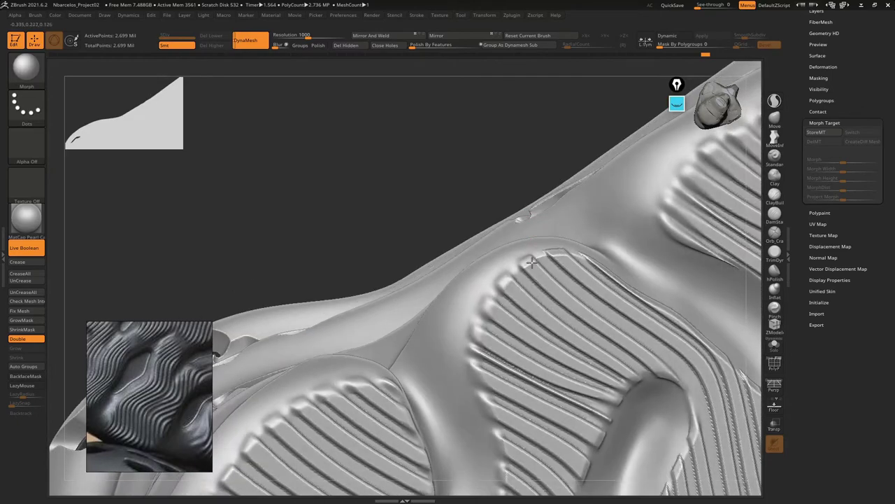
mouse_move(575, 319)
alt+right_down()
mouse_move(524, 284)
mouse_move(504, 287)
alt+right_up()
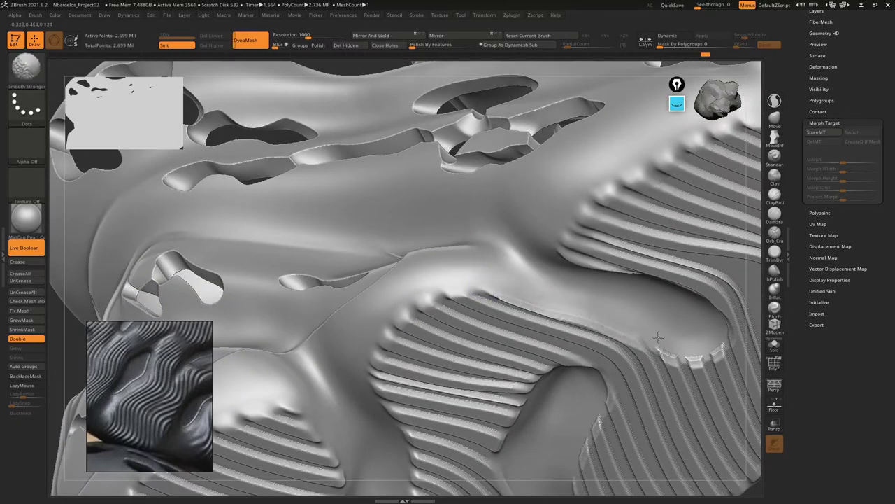
right_drag(685, 342, 432, 236)
right_drag(539, 282, 466, 233)
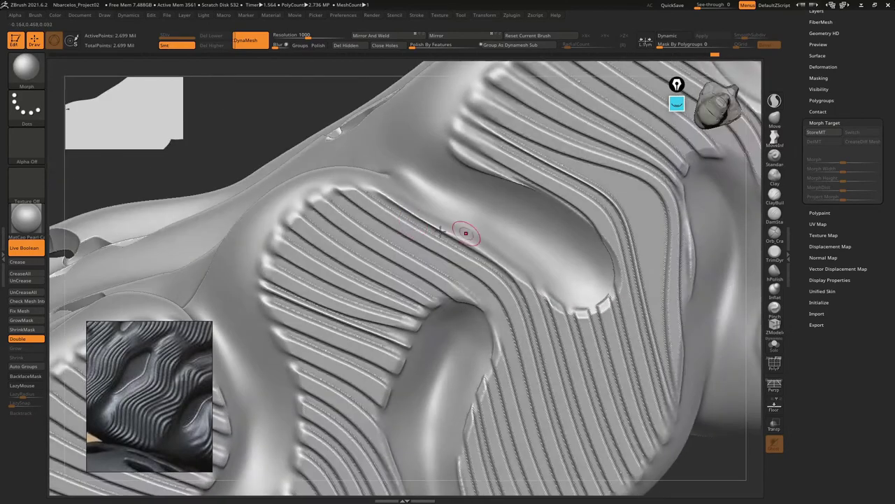
key(shift)
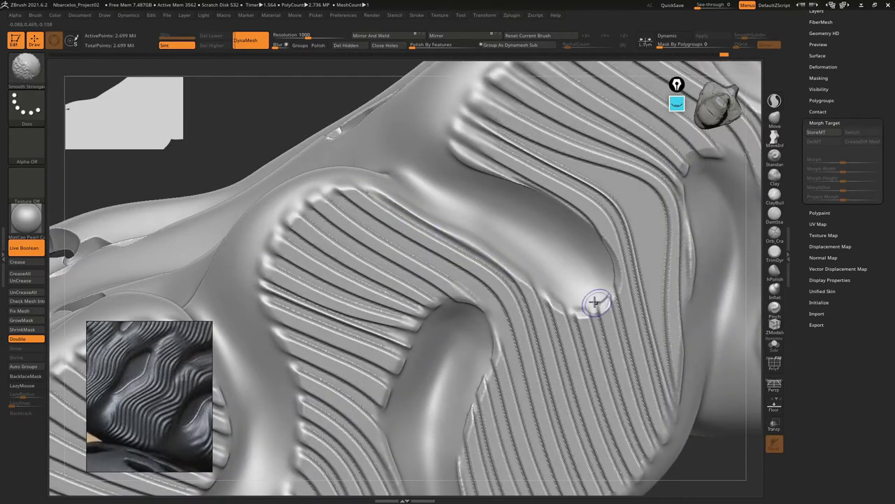
right_drag(594, 300, 604, 281)
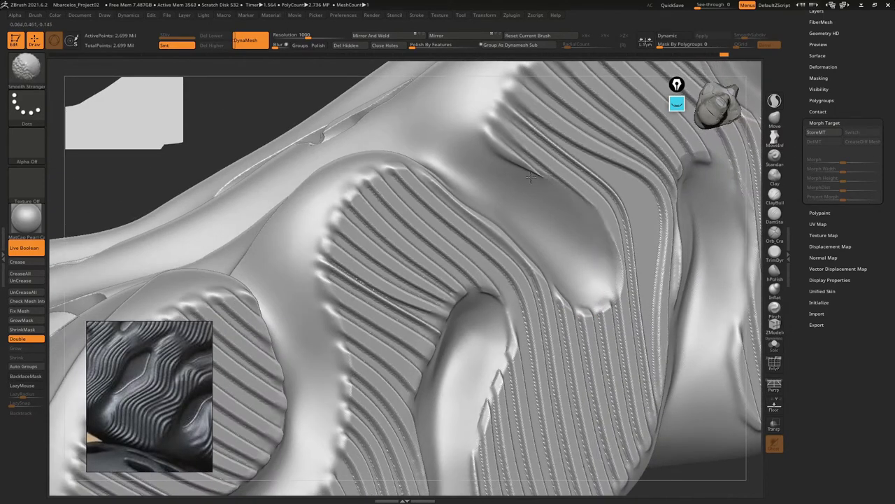
mouse_move(531, 176)
right_down()
mouse_move(558, 283)
mouse_move(553, 320)
mouse_move(496, 183)
right_up()
Frame the sole in a flat bottom view and pick a brush from the S list
key(f)
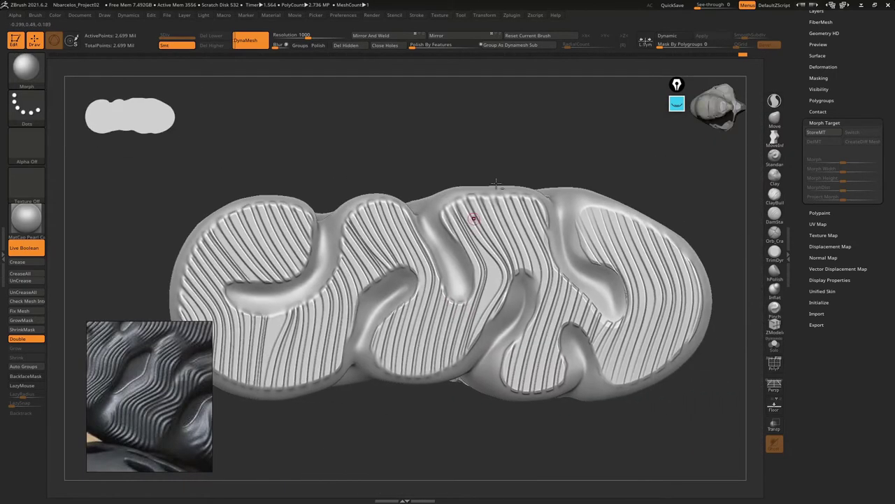
key(ctrl)
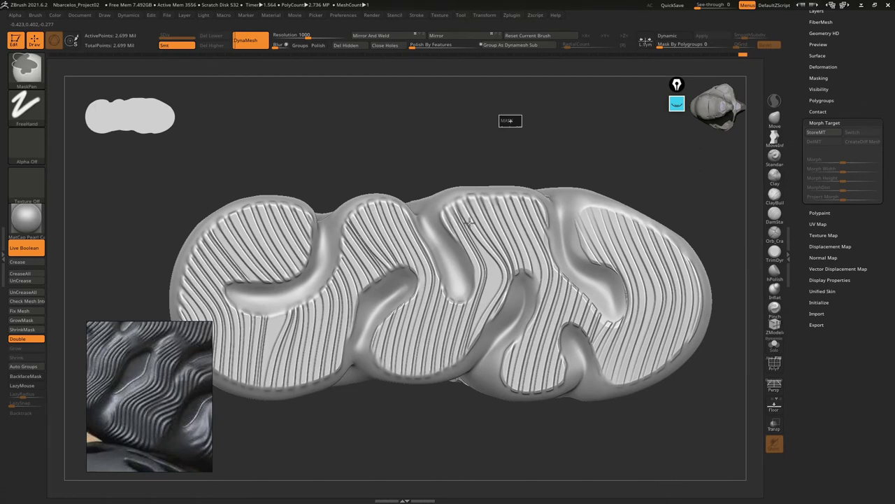
right_drag(496, 231, 514, 229)
key(b)
key(s)
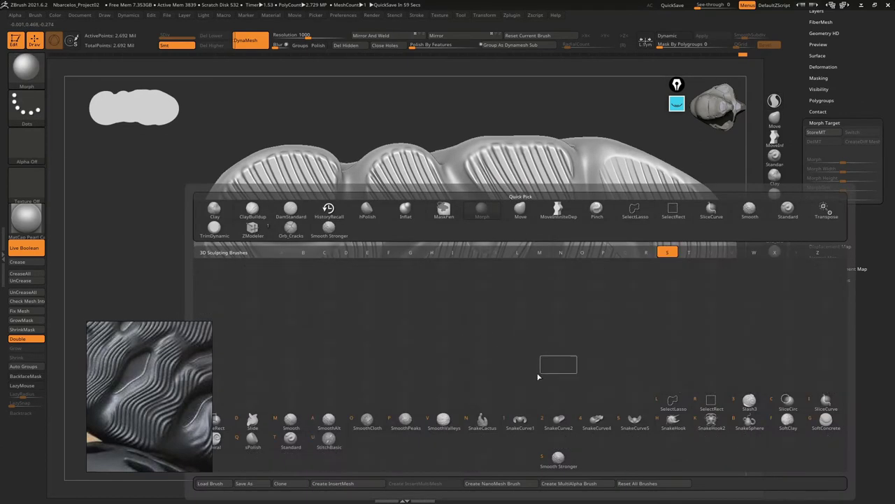
click(291, 438)
Smooth grooves at the sole's right end and along a ridge, restoring over-smoothed stripes, then undo the last strokes
right_drag(422, 286, 475, 255)
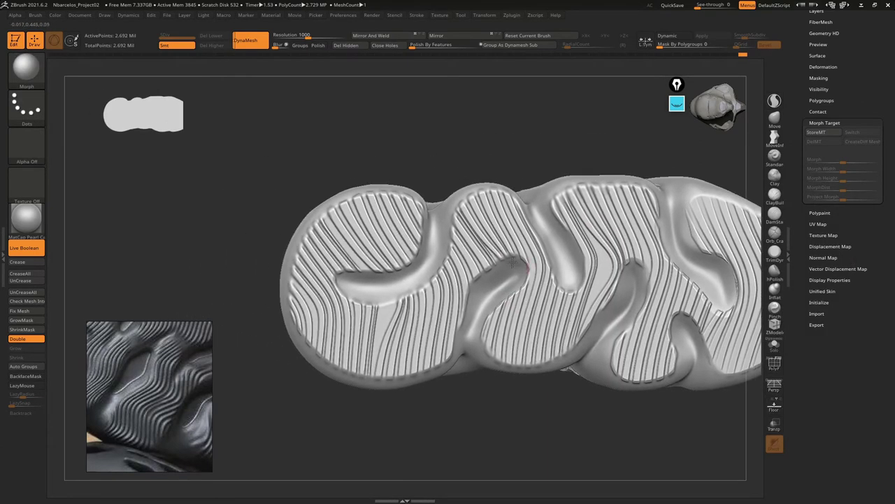
key(shift)
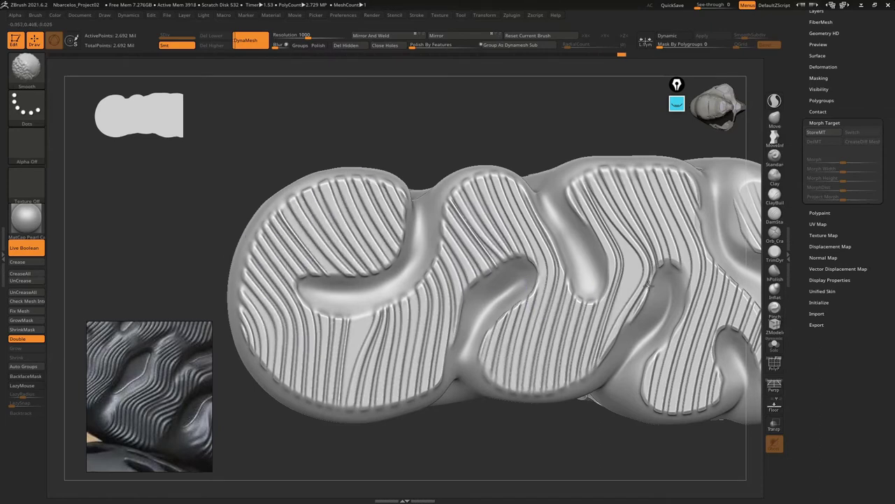
right_drag(620, 270, 518, 302)
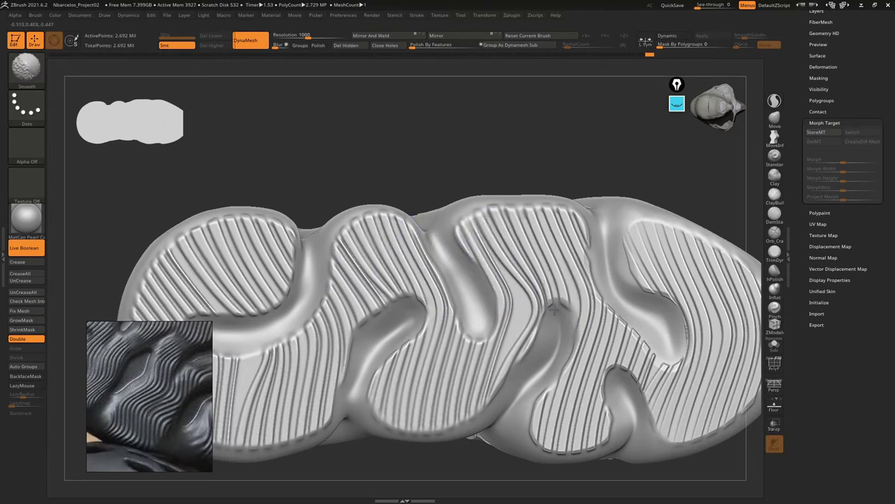
right_drag(553, 418, 556, 273)
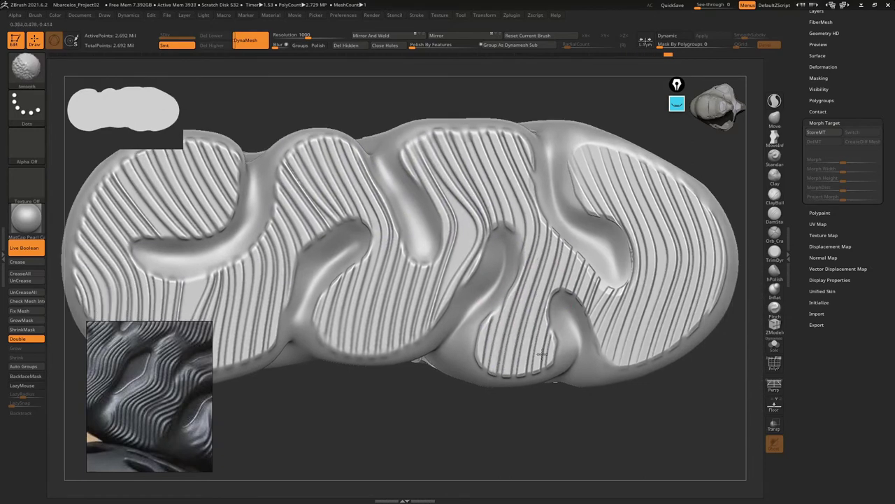
shift+drag(584, 318, 603, 281)
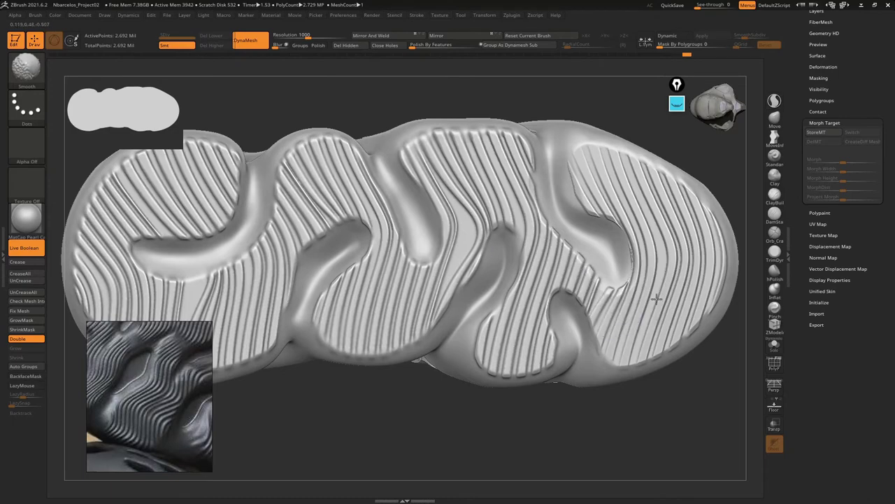
right_drag(644, 246, 629, 260)
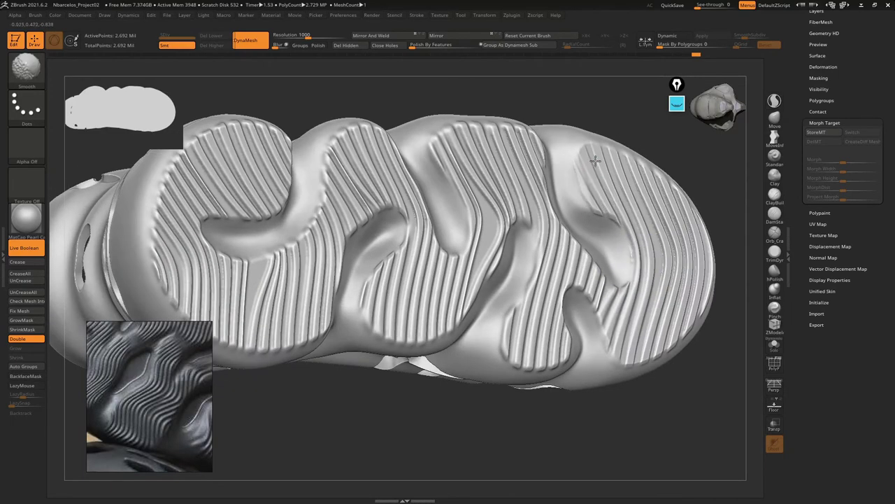
right_drag(594, 161, 599, 180)
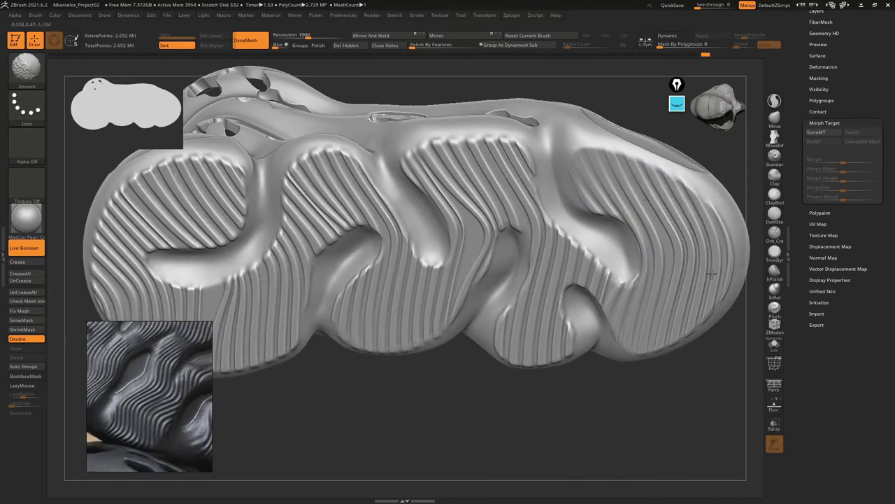
right_drag(657, 334, 674, 274)
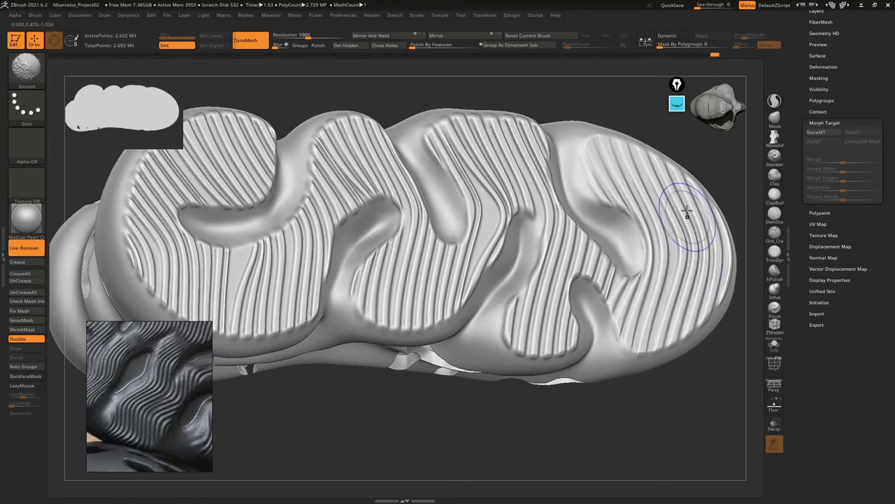
mouse_move(690, 210)
right_down()
mouse_move(665, 266)
mouse_move(629, 255)
right_up()
shift+right_drag(560, 252, 530, 241)
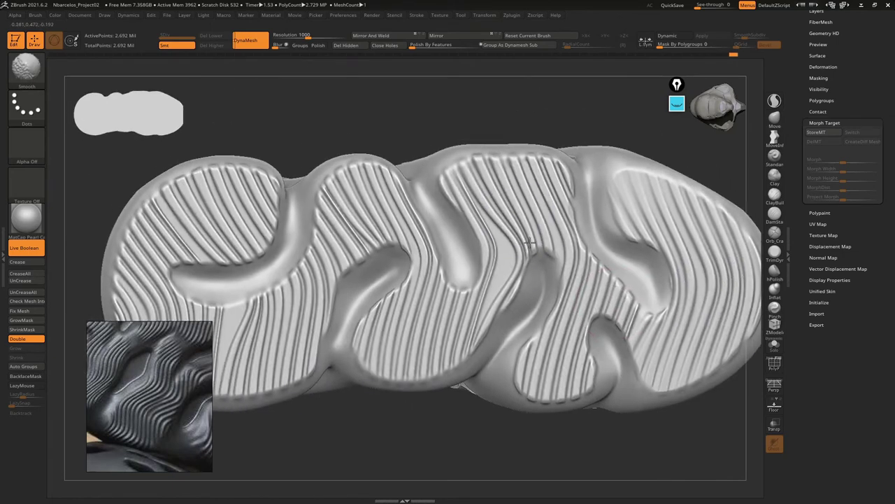
shift+drag(482, 175, 385, 199)
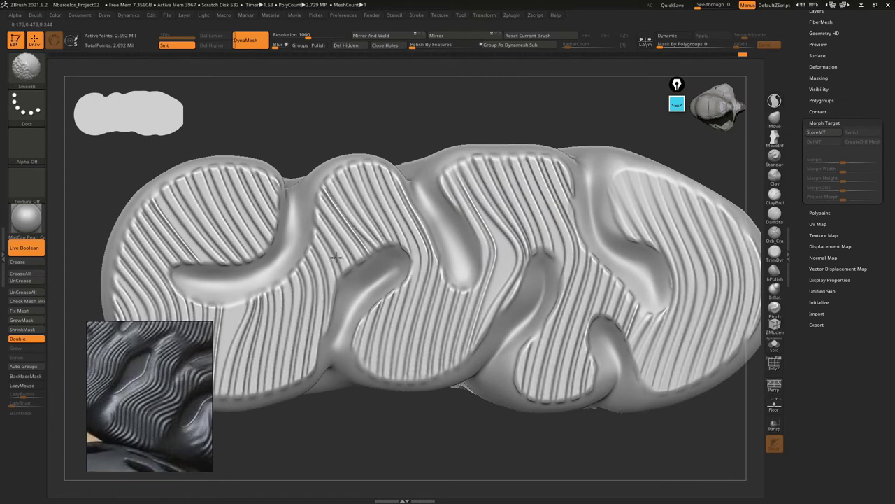
key(ctrl+z)
key(ctrl+z)
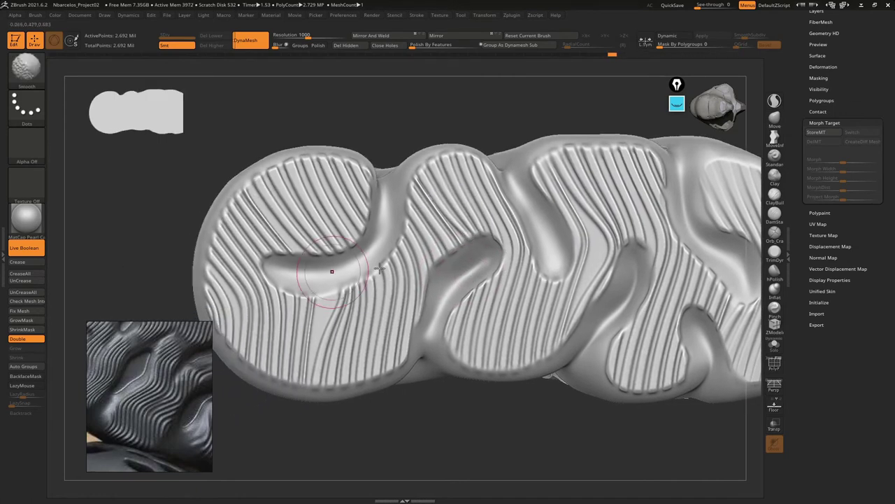
key(ctrl+shift+z)
Switch to Smooth Stronger and soften the stripe edges along the central ridges
key(b)
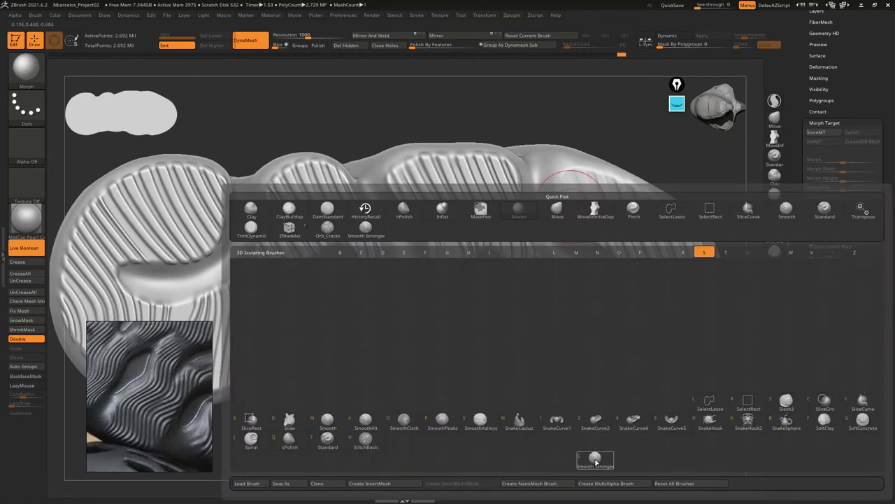
click(595, 458)
mouse_move(560, 259)
right_down()
mouse_move(518, 193)
mouse_move(658, 142)
right_up()
key(s)
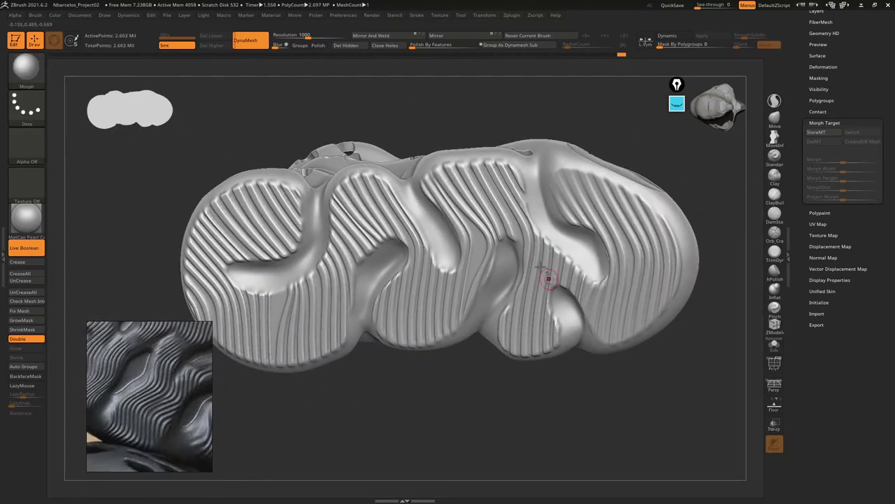
ctrl+right_drag(543, 210, 511, 160)
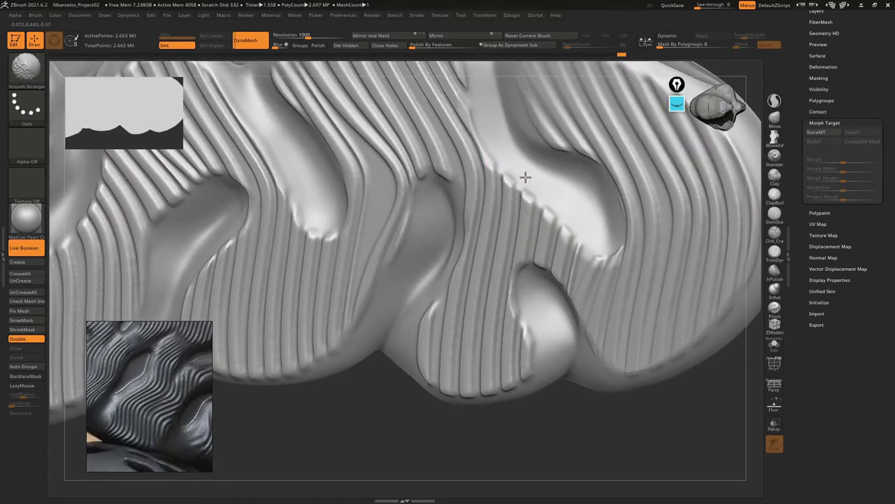
right_drag(572, 224, 584, 230)
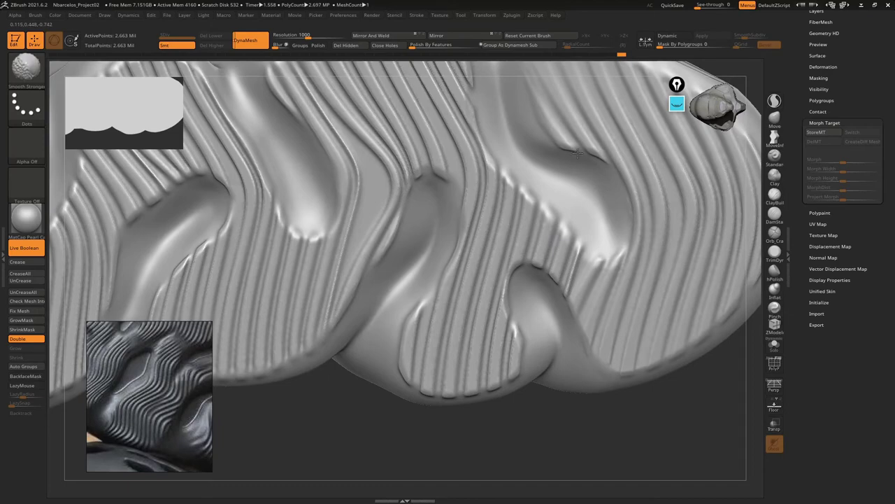
mouse_move(587, 166)
right_down()
mouse_move(510, 238)
mouse_move(473, 213)
right_up()
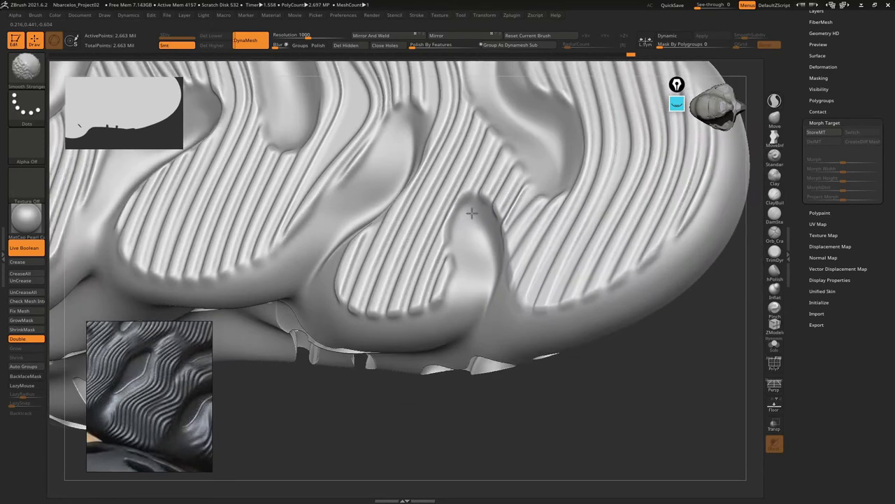
right_drag(434, 308, 537, 234)
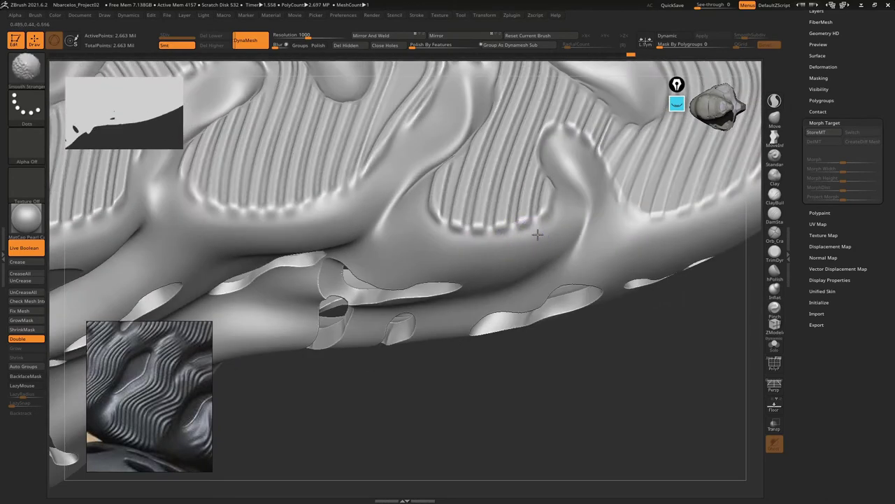
right_drag(432, 229, 469, 268)
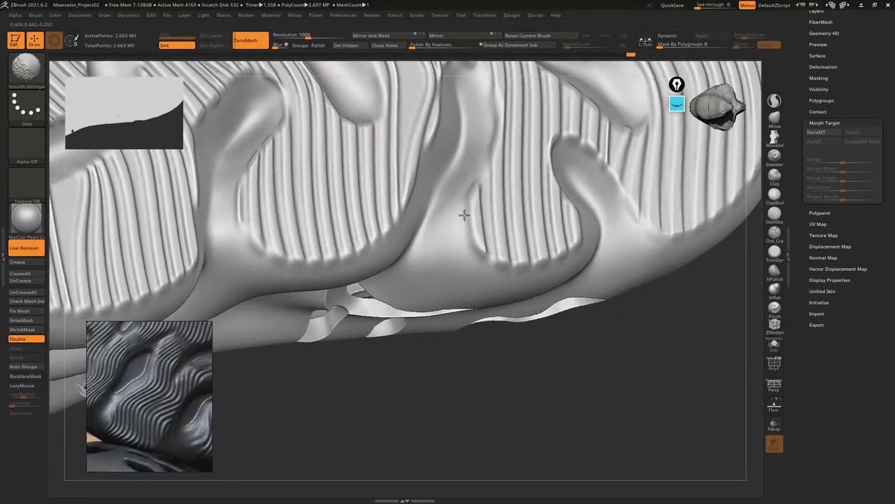
right_drag(464, 215, 473, 194)
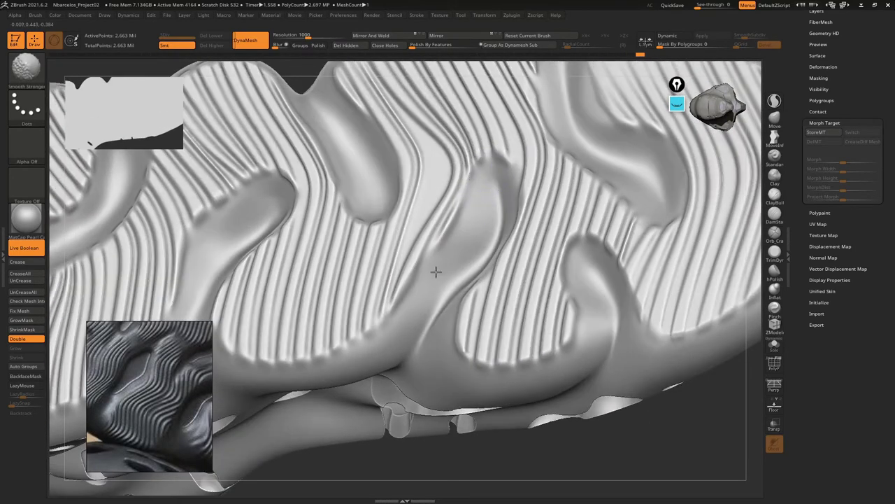
right_drag(410, 315, 534, 243)
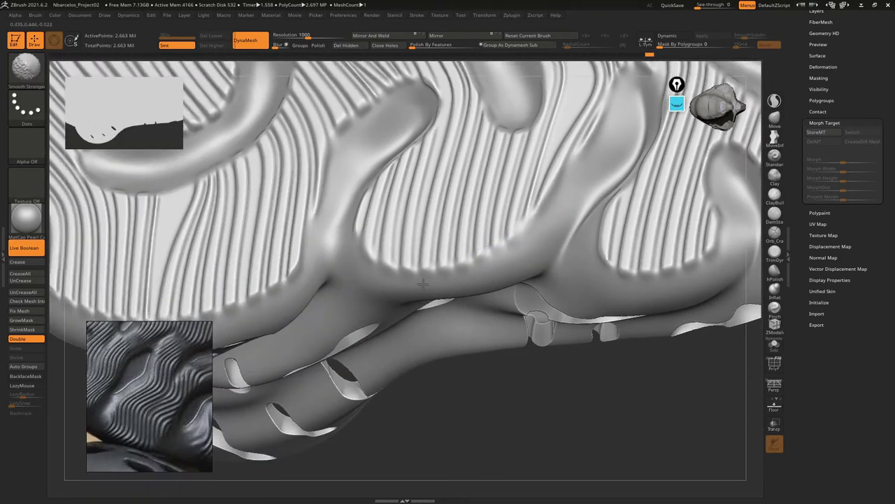
right_drag(422, 283, 394, 290)
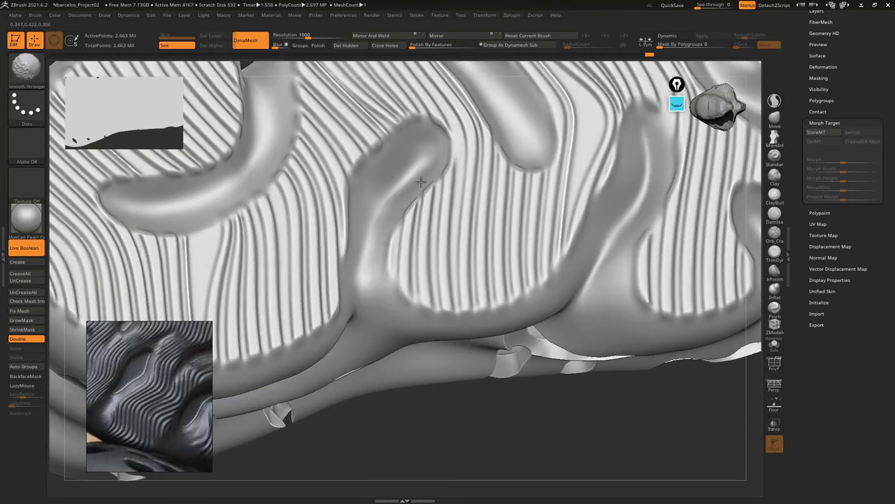
Use the Morph brush to restore stripes smoothed too far around the heel lobe and ridge junction
key(b)
key(m)
key(o)
mouse_move(421, 182)
right_down()
mouse_move(420, 240)
mouse_move(399, 279)
right_up()
right_drag(410, 240, 424, 176)
right_drag(354, 235, 392, 270)
mouse_move(371, 319)
right_down()
mouse_move(455, 239)
mouse_move(422, 234)
mouse_move(348, 280)
mouse_move(485, 299)
mouse_move(405, 301)
mouse_move(324, 255)
mouse_move(315, 289)
right_up()
mouse_move(294, 189)
right_down()
mouse_move(305, 240)
mouse_move(296, 310)
mouse_move(364, 186)
mouse_move(317, 222)
right_up()
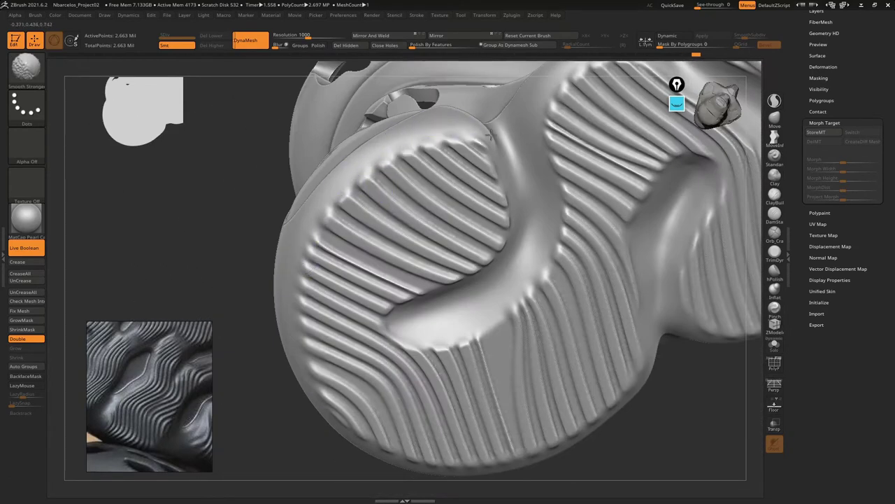
right_drag(489, 135, 481, 146)
right_drag(531, 238, 534, 214)
right_drag(452, 297, 463, 347)
mouse_move(505, 288)
right_down()
mouse_move(480, 360)
mouse_move(466, 290)
right_up()
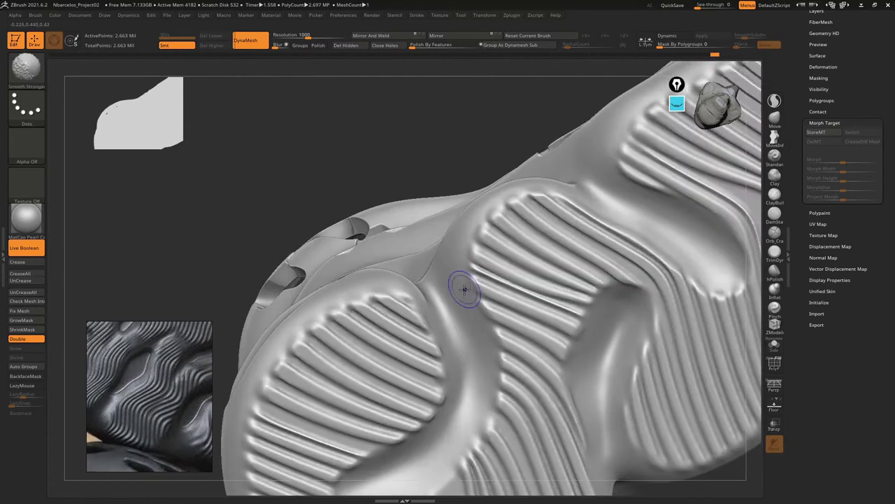
mouse_move(529, 200)
right_down()
mouse_move(512, 250)
mouse_move(539, 194)
right_up()
Mask part of the ridge, smooth stripe edges toward the toe lobes, and restore upper-lobe stripe detail
key(shift)
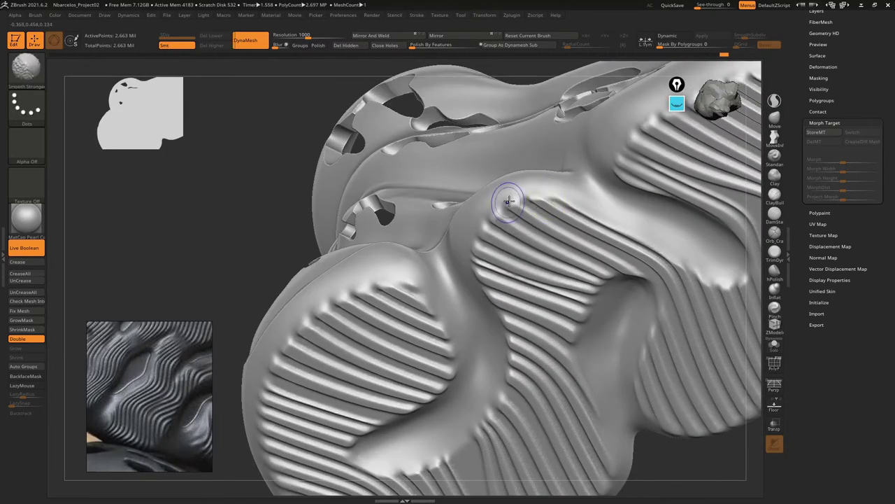
mouse_move(700, 268)
right_down()
mouse_move(552, 254)
mouse_move(576, 281)
right_up()
right_drag(504, 167, 490, 198)
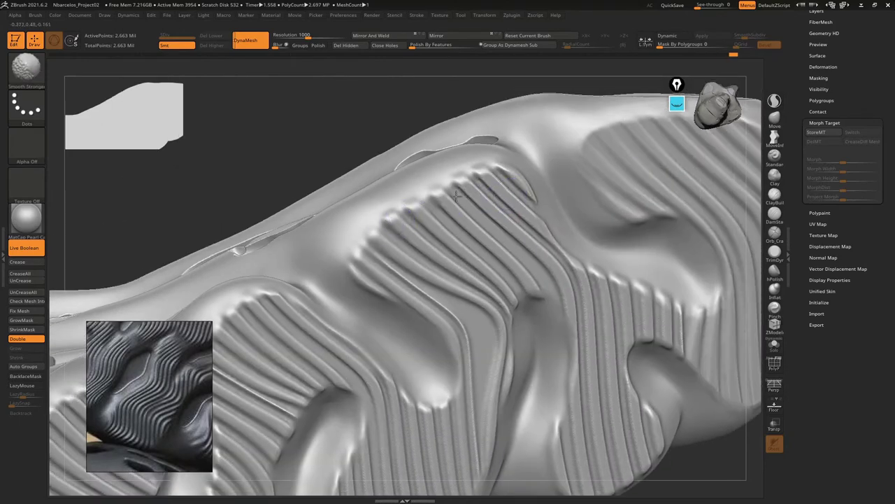
right_drag(548, 202, 511, 198)
key(shift)
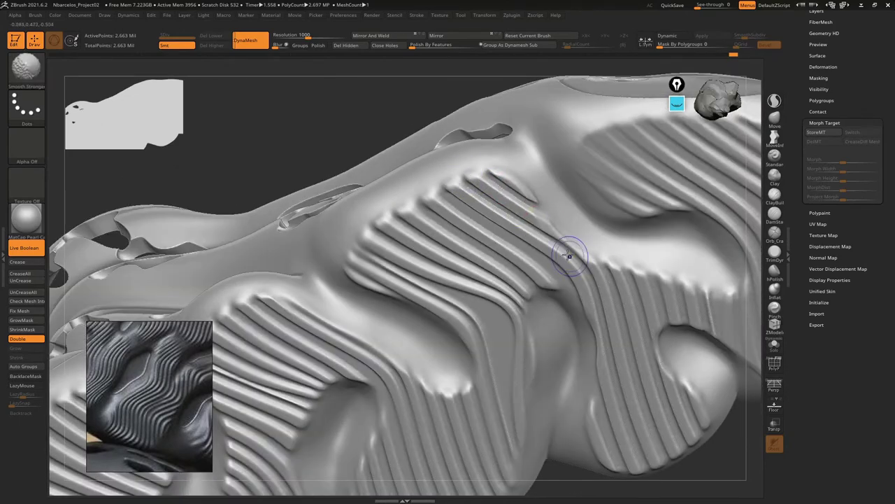
mouse_move(581, 231)
right_down()
mouse_move(466, 230)
mouse_move(555, 202)
right_up()
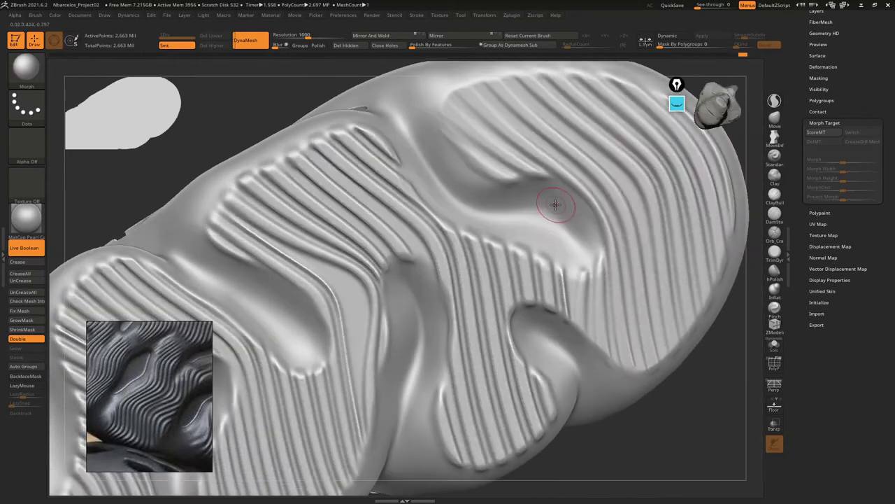
right_drag(612, 241, 642, 185)
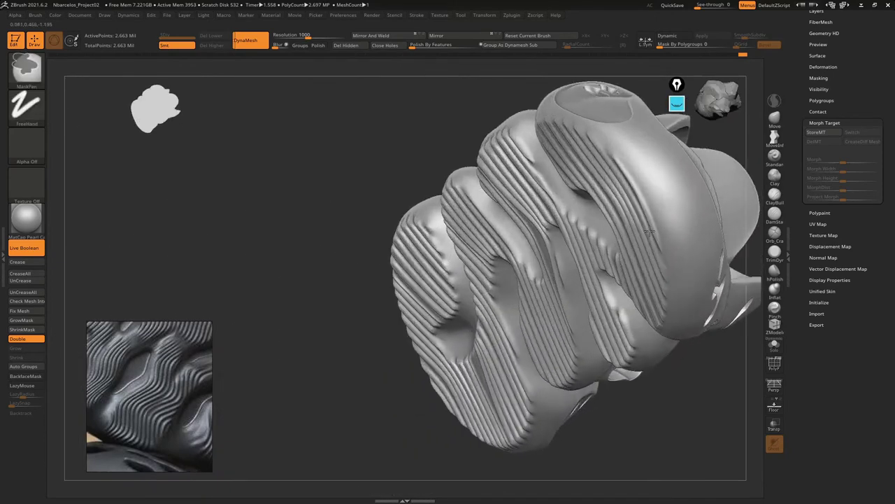
key(shift)
mouse_move(666, 237)
shift+right_down()
mouse_move(599, 141)
mouse_move(635, 205)
mouse_move(650, 156)
shift+right_up()
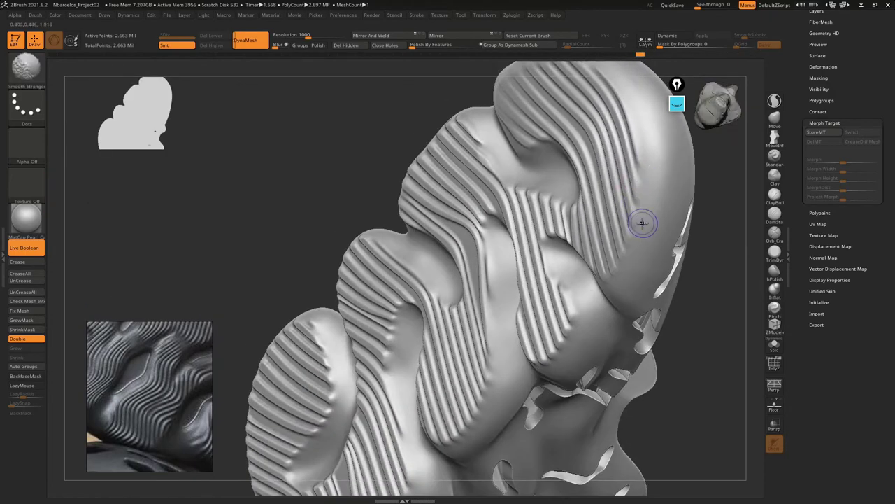
mouse_move(643, 222)
right_down()
mouse_move(609, 280)
mouse_move(509, 278)
right_up()
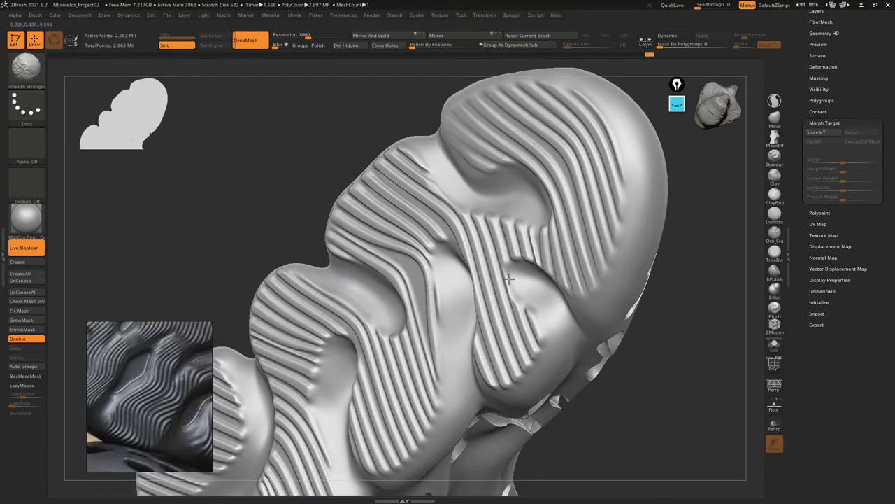
right_drag(547, 339, 530, 270)
mouse_move(504, 317)
right_down()
mouse_move(529, 294)
mouse_move(456, 296)
mouse_move(424, 259)
mouse_move(380, 267)
mouse_move(400, 266)
mouse_move(420, 364)
mouse_move(396, 330)
mouse_move(520, 319)
right_up()
Use ClipCurve to cut a straight line across the shoe's base, leaving the sole flat
scroll(520, 320, up, 5)
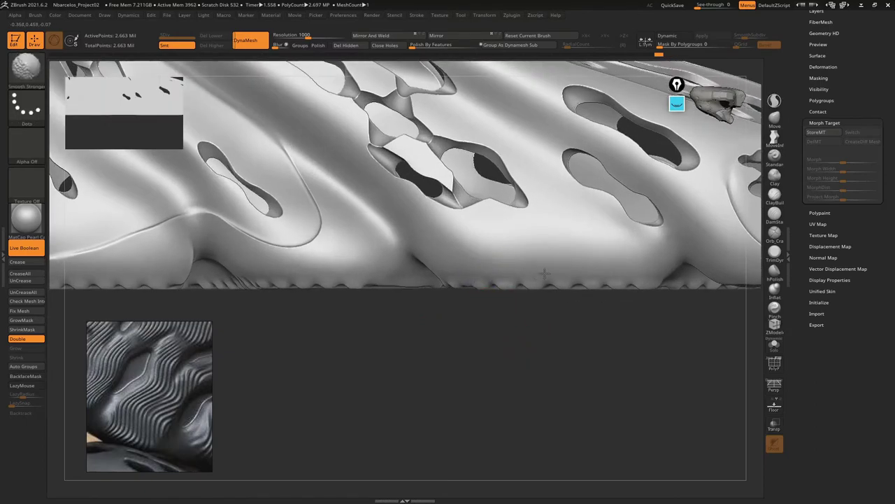
shift+right_drag(538, 264, 544, 227)
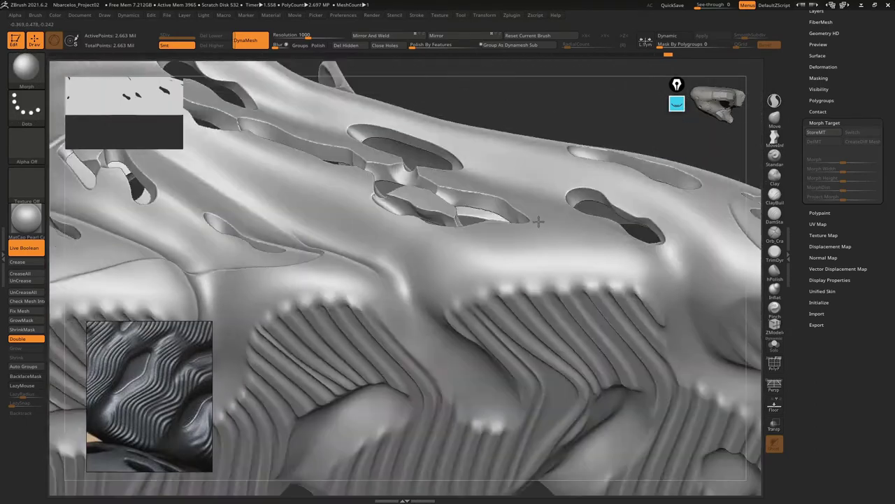
key(f)
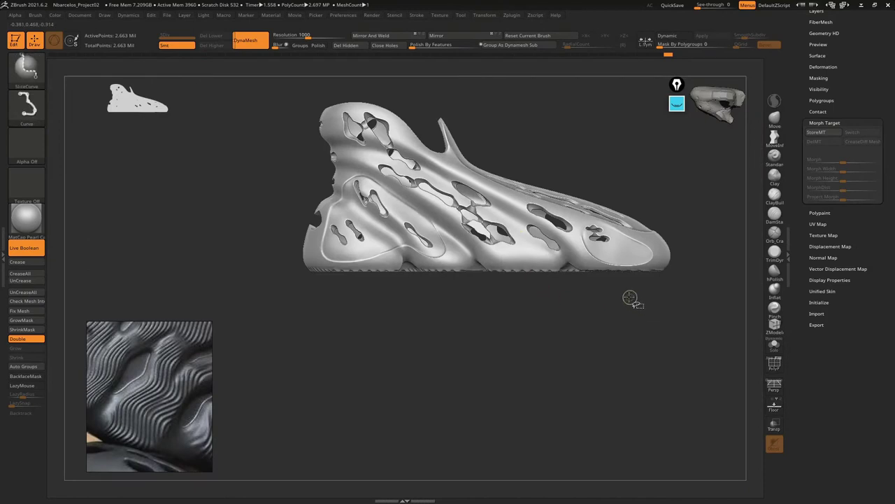
key(ctrl+shift+b)
click(153, 119)
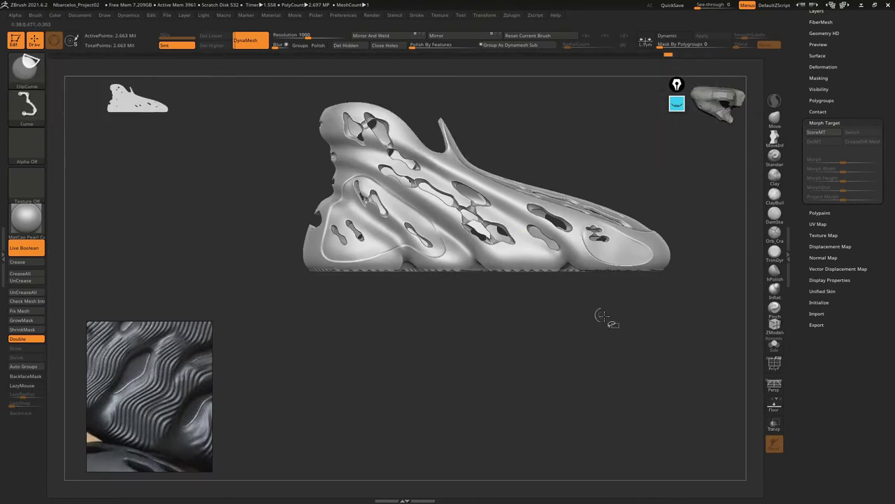
ctrl+shift+drag(709, 294, 195, 263)
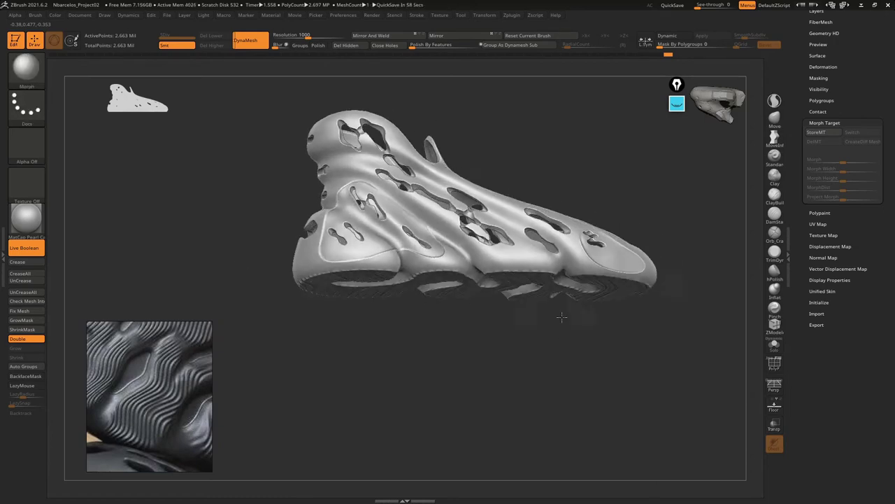
mouse_move(558, 340)
mouse_down()
mouse_move(554, 245)
mouse_move(494, 174)
mouse_move(502, 296)
mouse_up()
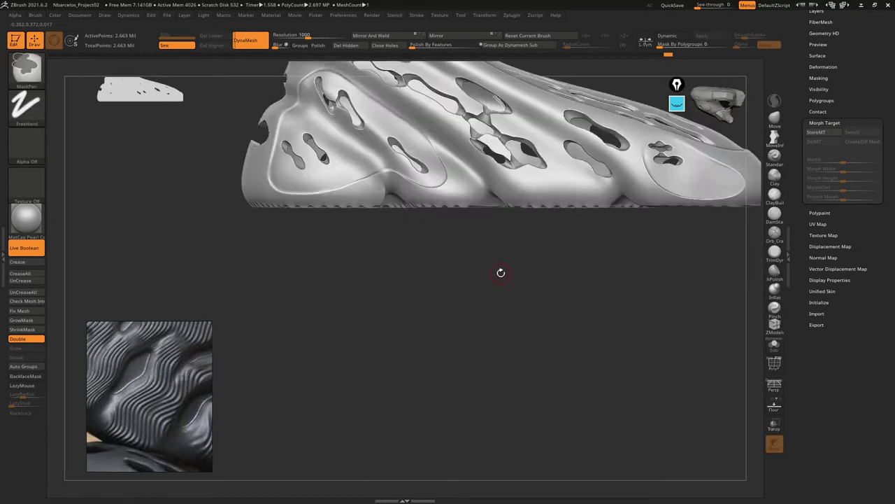
mouse_move(505, 269)
mouse_down()
mouse_move(514, 290)
mouse_move(669, 254)
mouse_move(87, 233)
mouse_up()
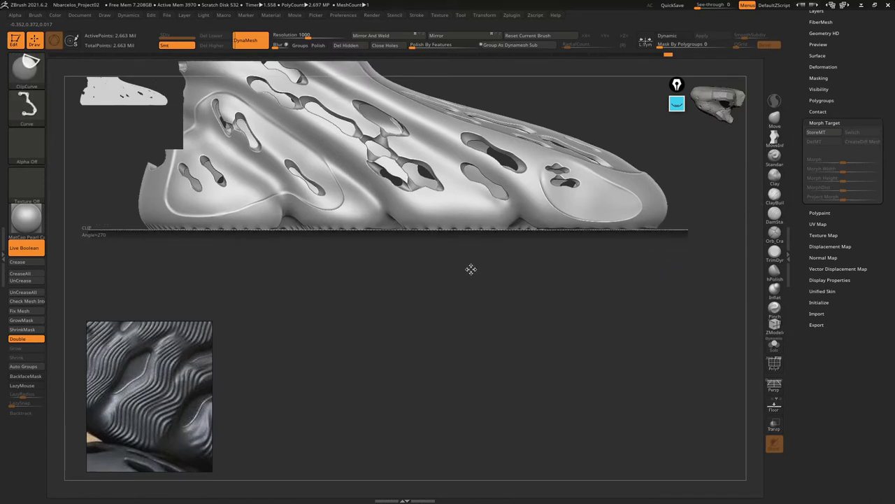
ctrl+shift+drag(473, 269, 455, 228)
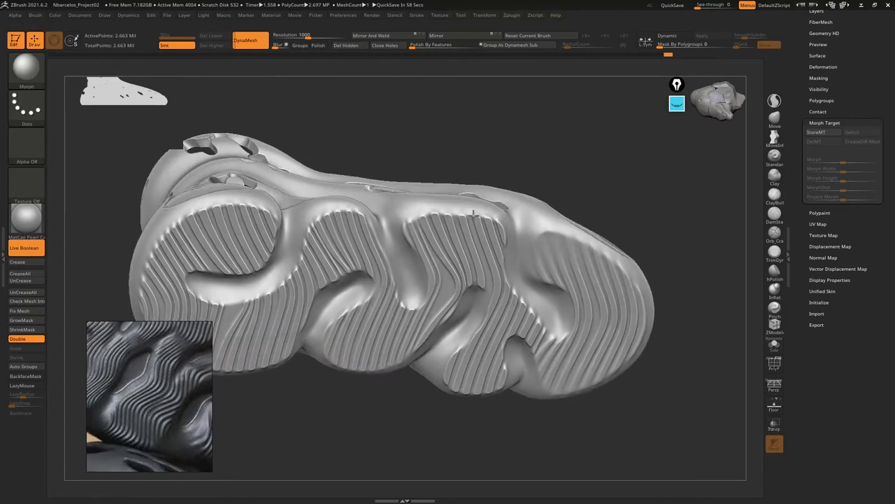
Orbit around the clipped shoe to inspect the ridged underside and the perforated upper
key(ctrl)
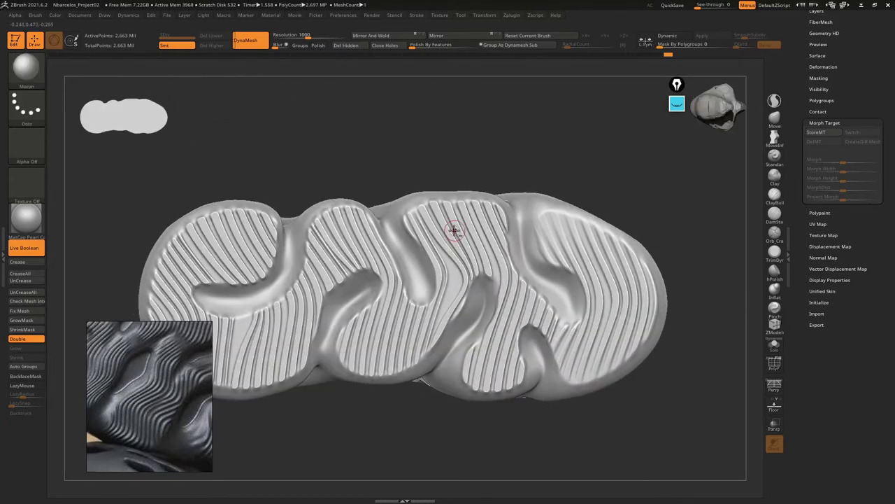
key(ctrl)
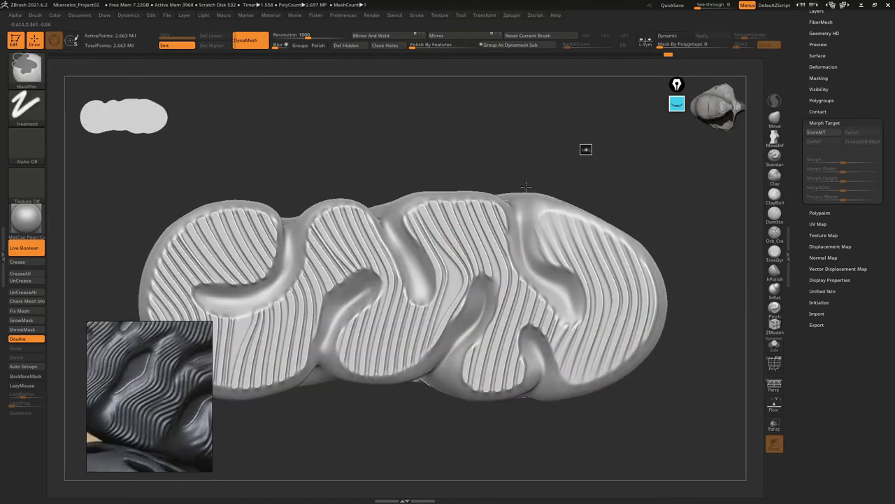
drag(526, 187, 410, 242)
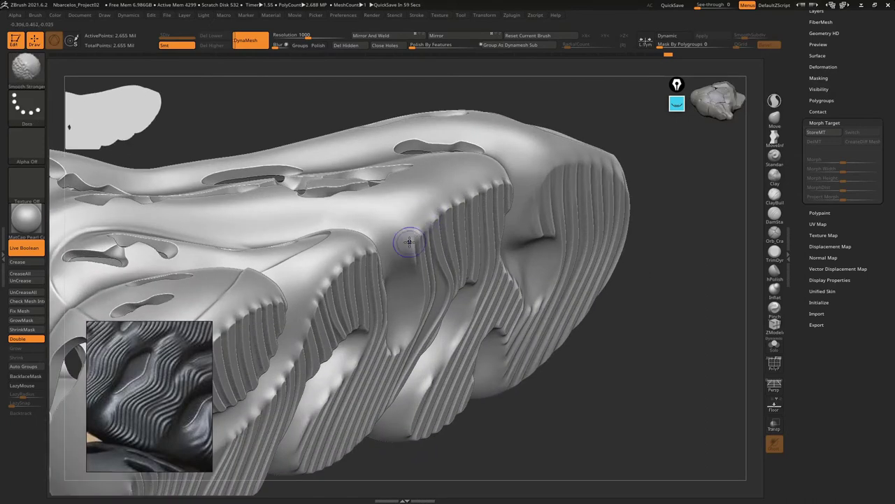
drag(490, 178, 384, 231)
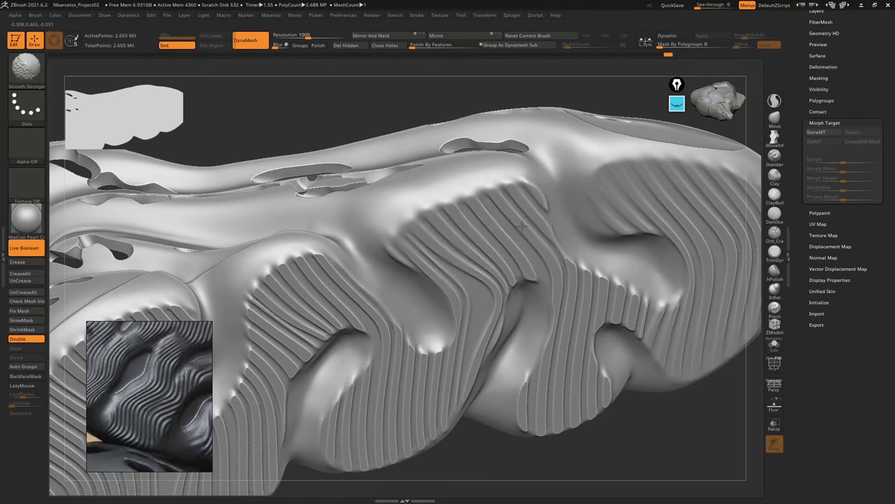
right_drag(559, 221, 562, 284)
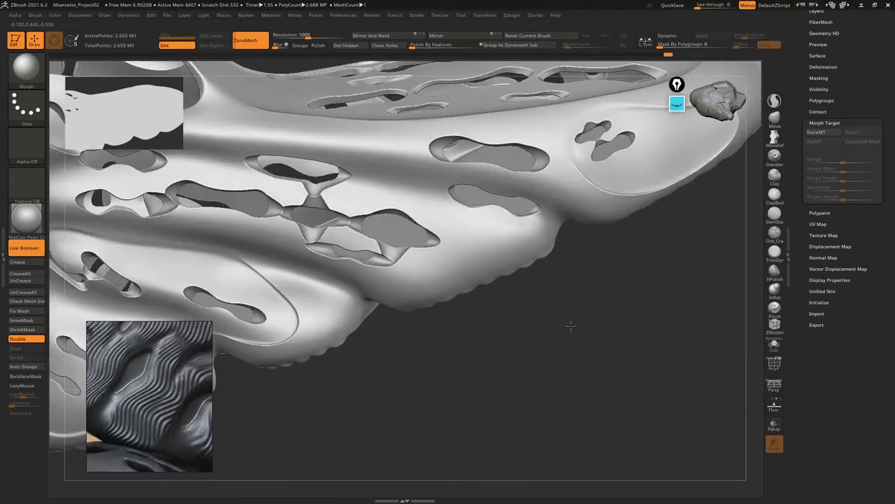
key(ctrl)
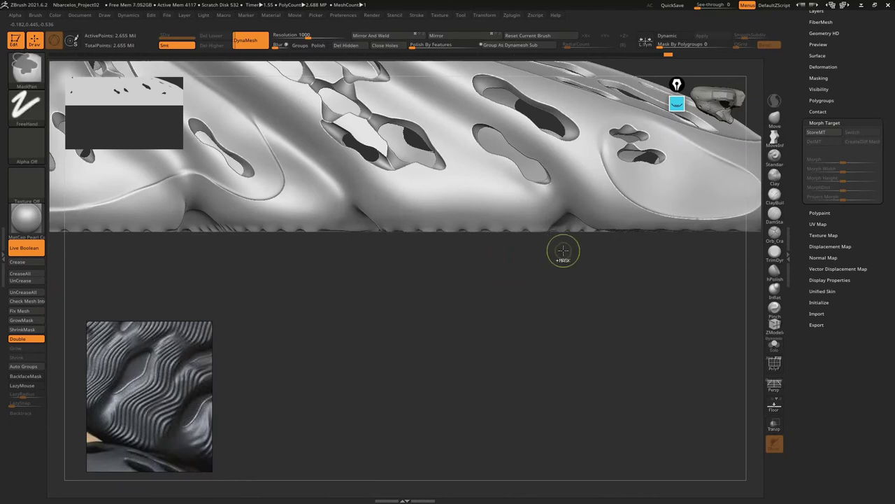
key(ctrl+shift)
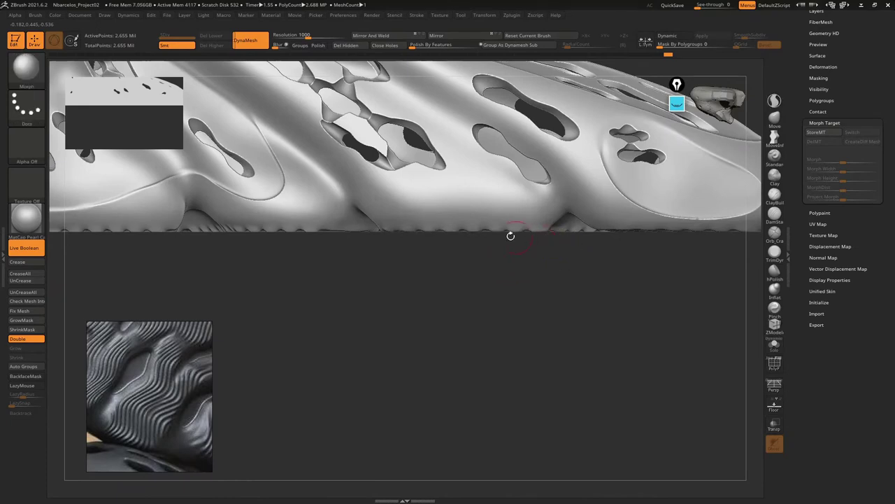
mouse_move(511, 234)
mouse_down()
mouse_move(488, 193)
mouse_move(520, 189)
mouse_up()
Lightly smooth a patch of the grooved sole with Smooth Stronger, checking it from closer views
key(shift)
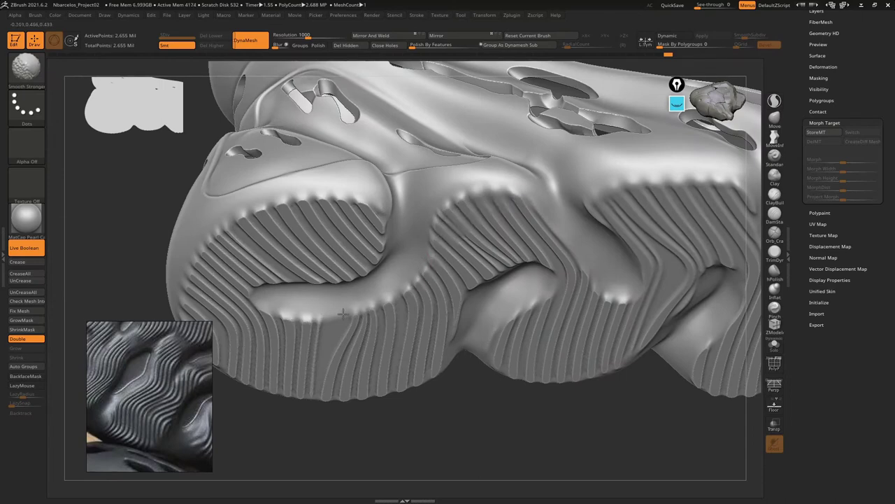
shift+drag(269, 311, 309, 294)
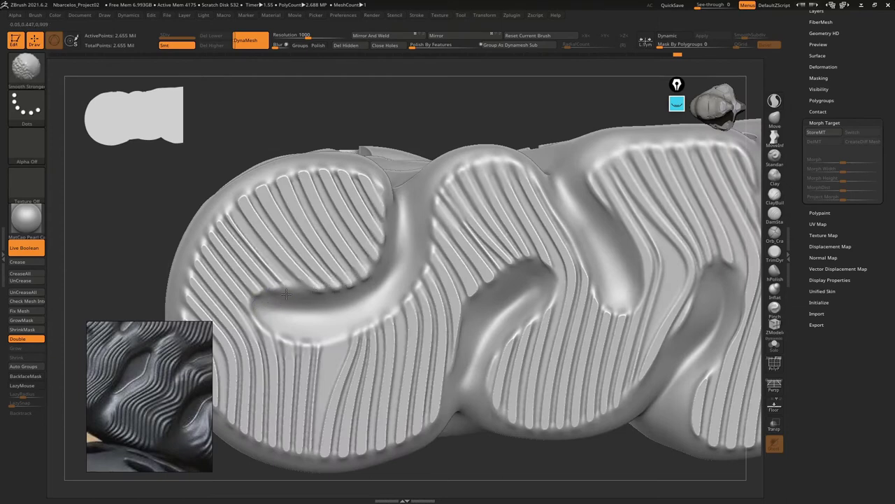
drag(262, 272, 241, 261)
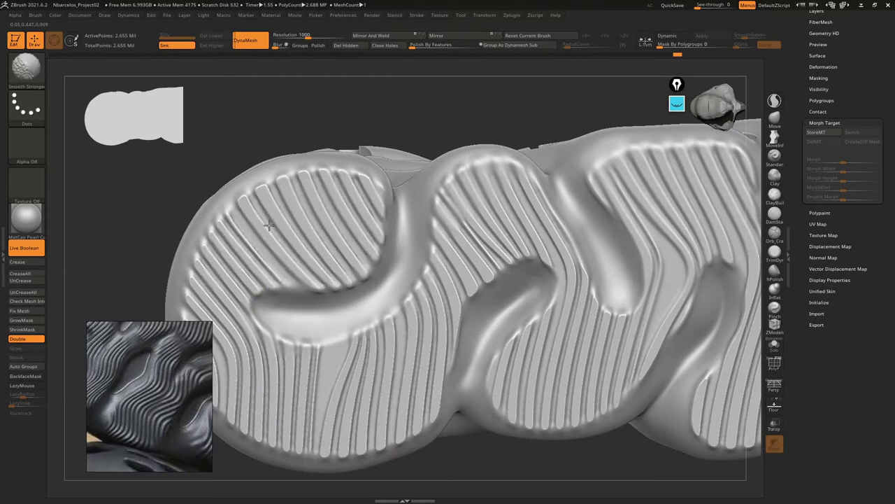
drag(269, 225, 469, 174)
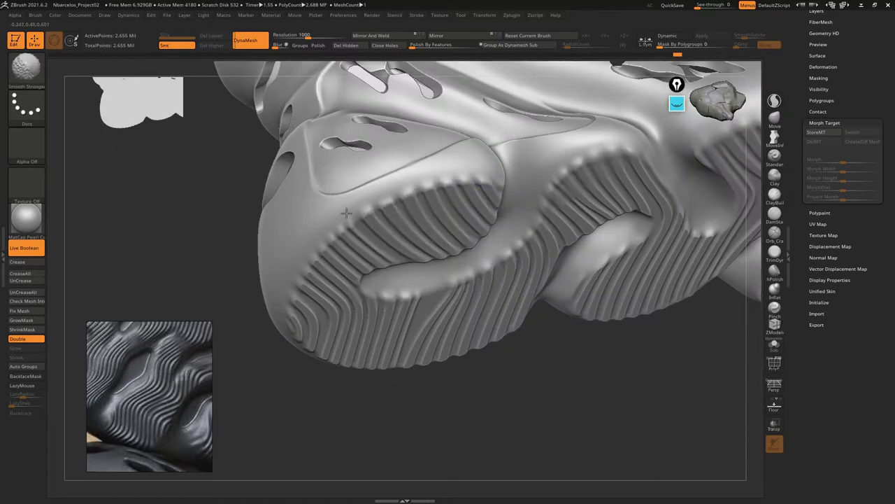
drag(346, 212, 326, 168)
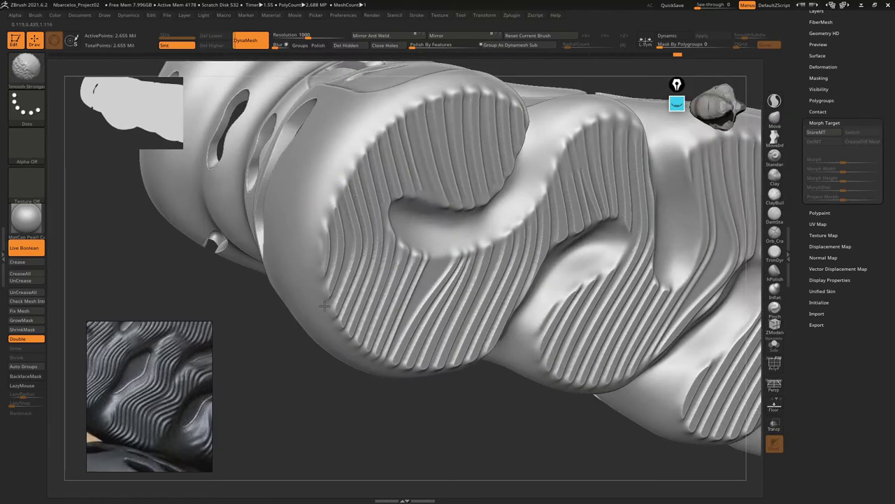
drag(354, 344, 322, 248)
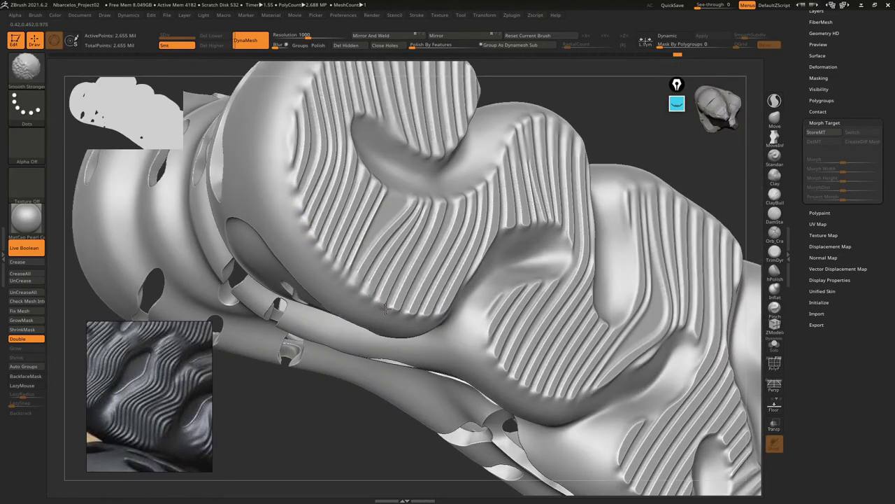
key(shift)
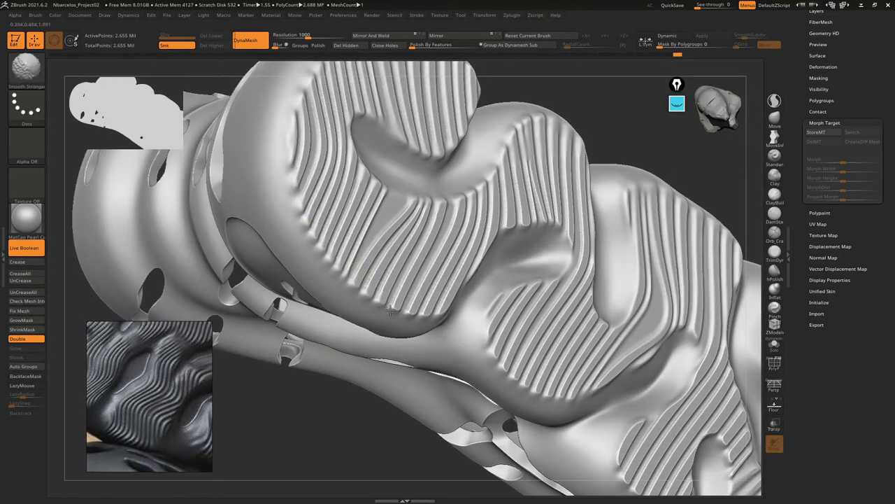
drag(435, 310, 366, 309)
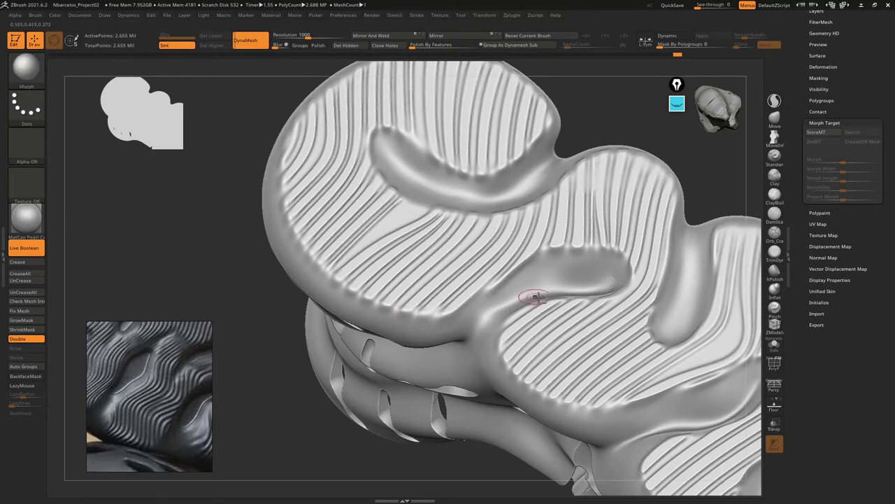
drag(536, 300, 509, 182)
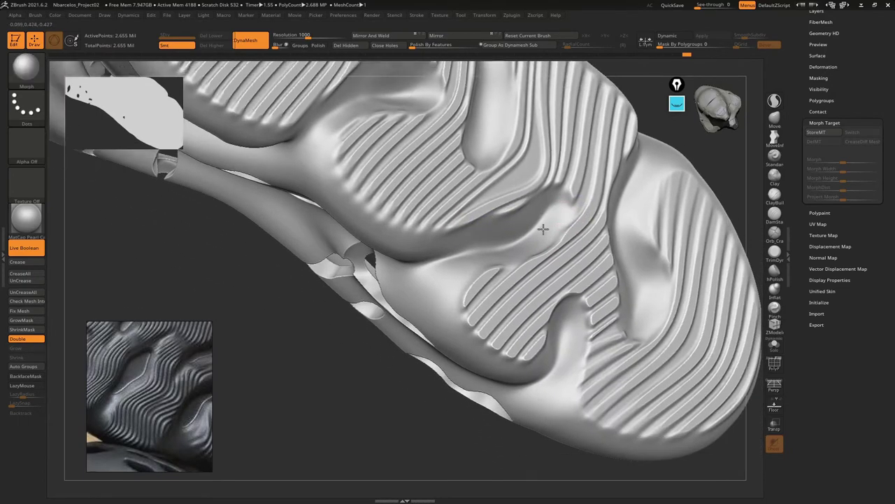
key(shift)
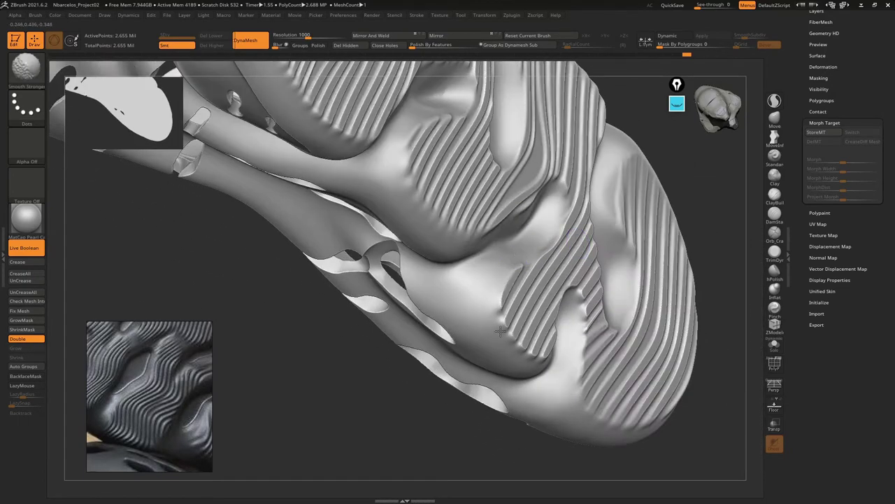
right_drag(541, 361, 480, 286)
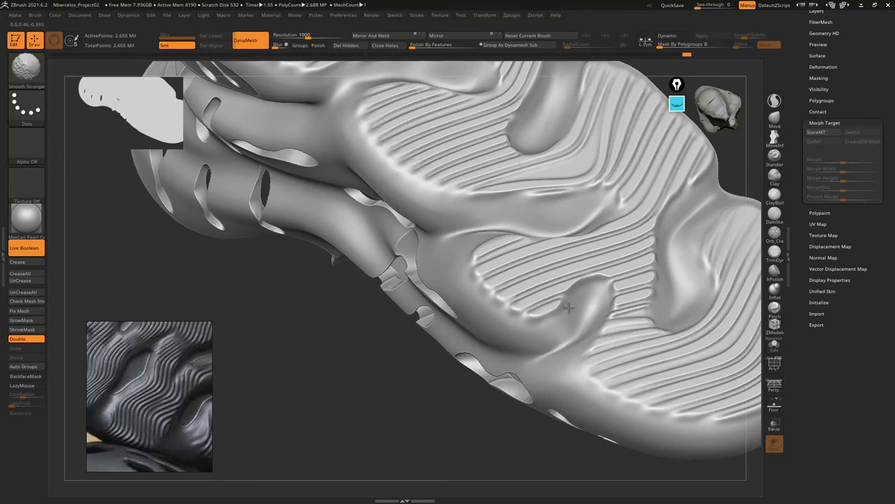
right_drag(519, 323, 501, 267)
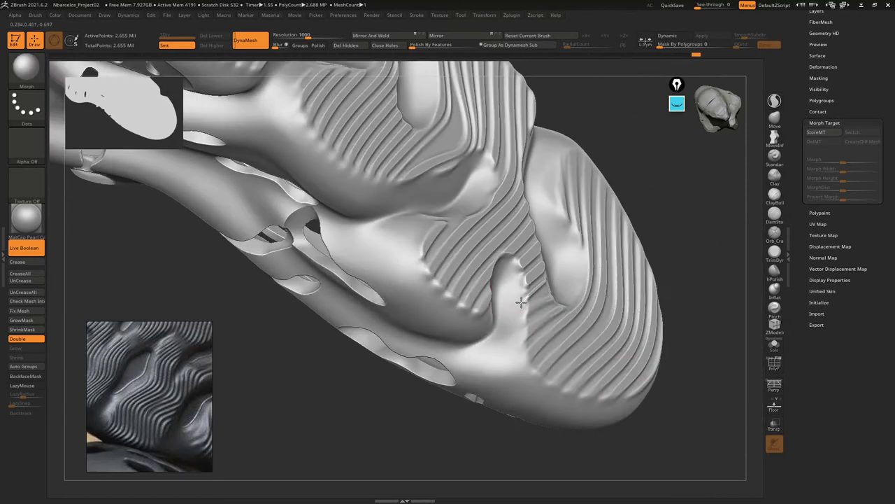
shift+drag(500, 267, 506, 266)
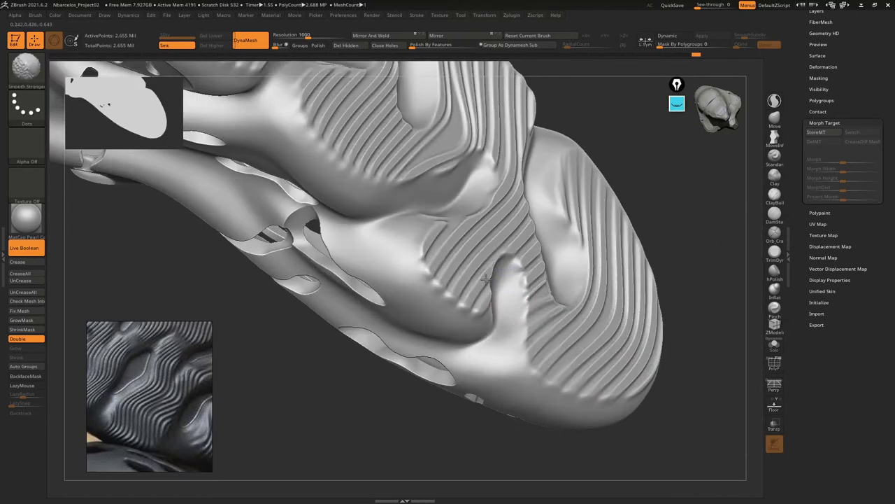
right_drag(512, 310, 497, 265)
right_drag(599, 303, 618, 310)
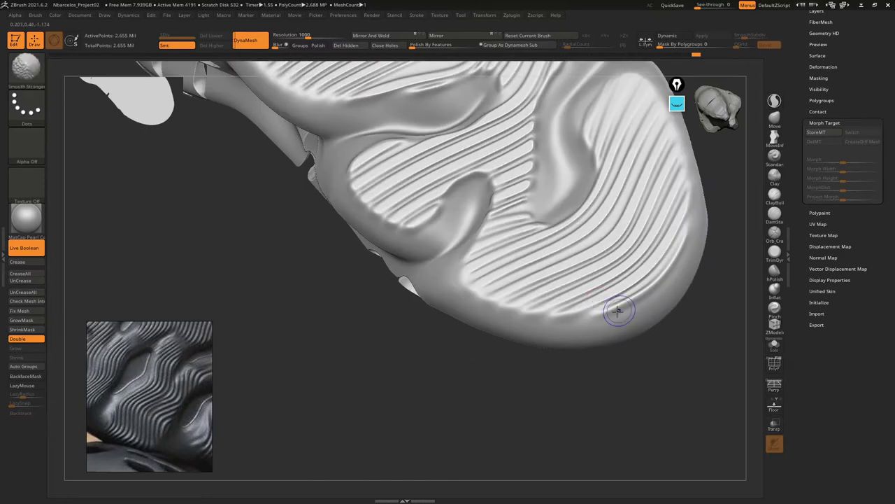
mouse_move(686, 175)
right_down()
mouse_move(653, 176)
mouse_move(631, 228)
mouse_move(591, 258)
mouse_move(639, 262)
mouse_move(544, 231)
mouse_move(574, 252)
mouse_move(458, 303)
mouse_move(530, 275)
mouse_move(529, 289)
mouse_move(547, 233)
mouse_move(550, 252)
right_up()
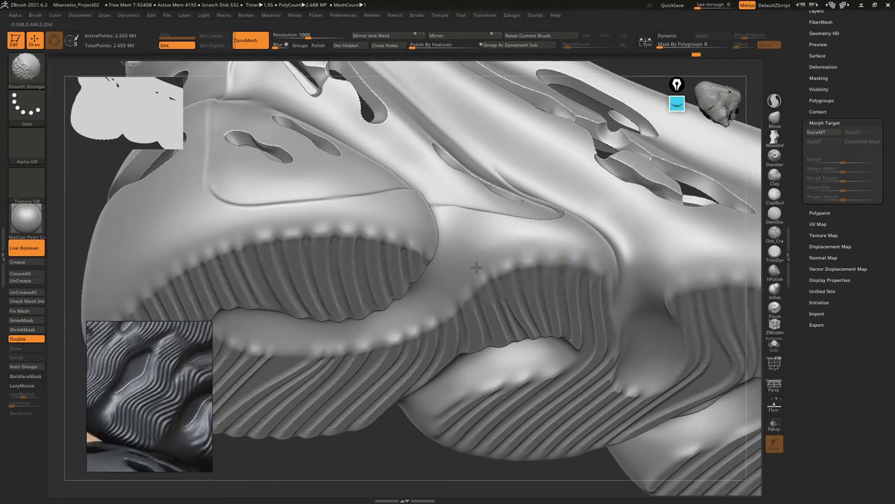
key(shift)
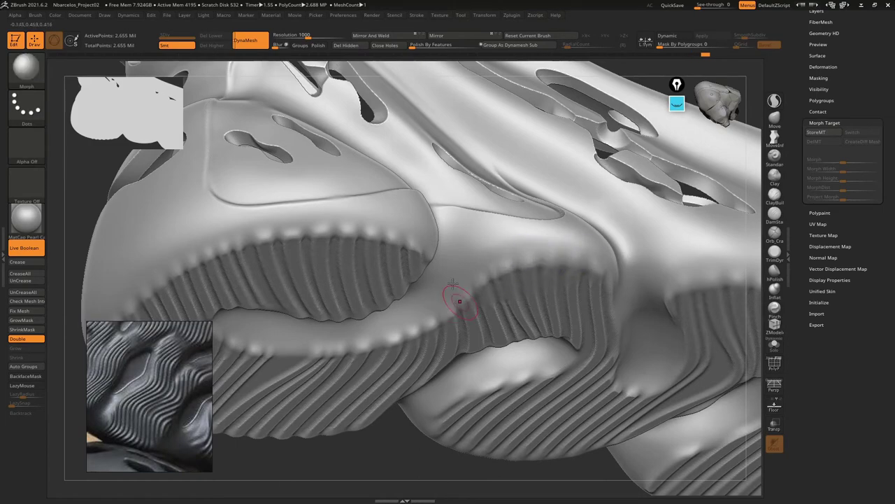
right_drag(454, 283, 505, 273)
key(shift)
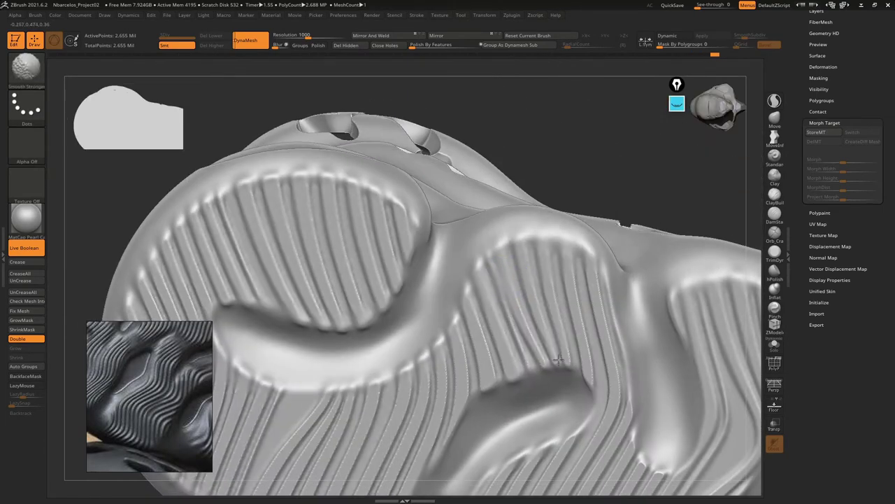
right_drag(567, 310, 474, 254)
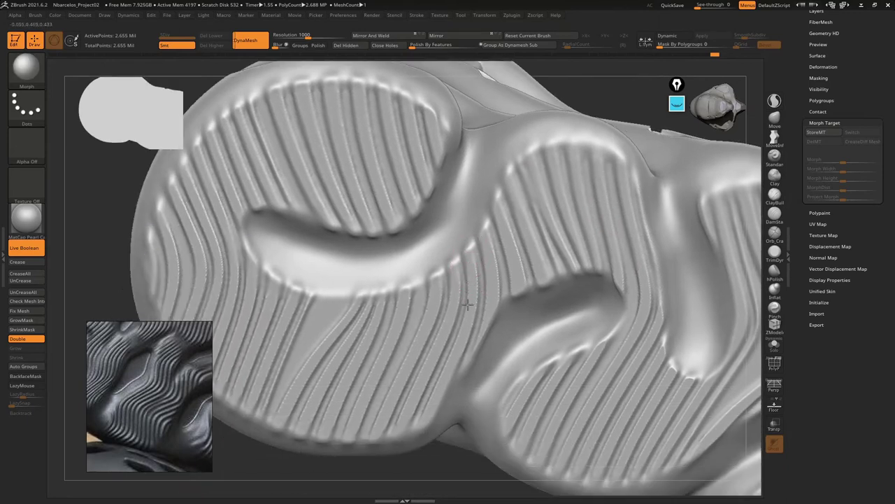
key(shift)
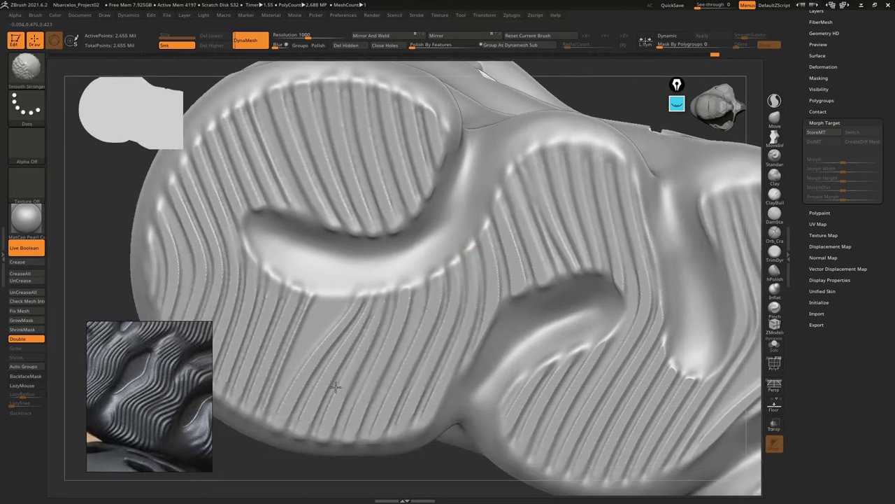
right_drag(310, 330, 399, 320)
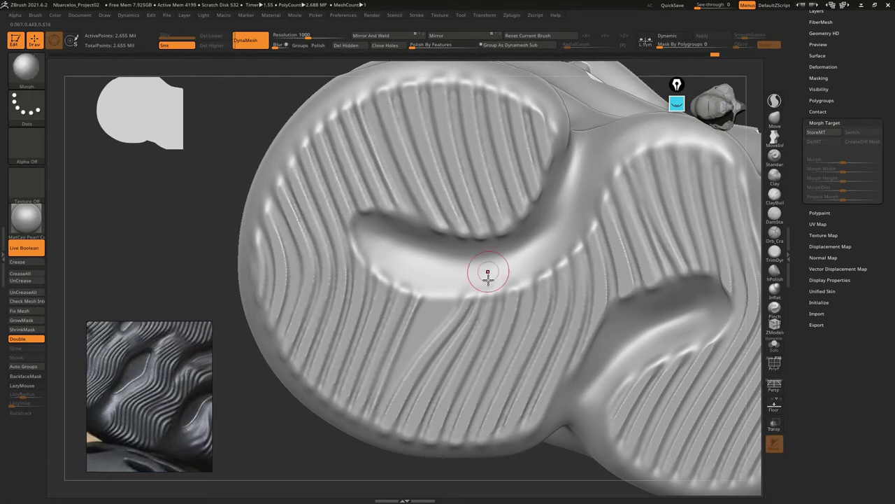
mouse_move(488, 276)
right_down()
mouse_move(613, 227)
mouse_move(586, 233)
right_up()
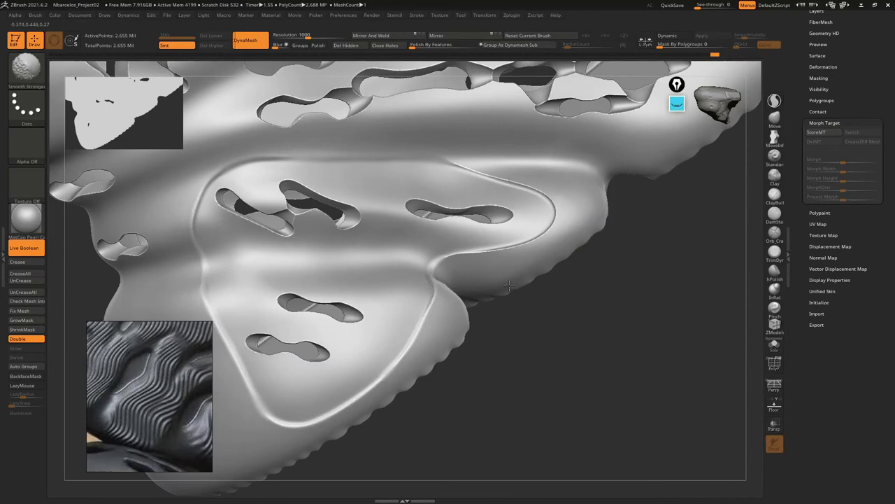
right_drag(586, 233, 584, 201)
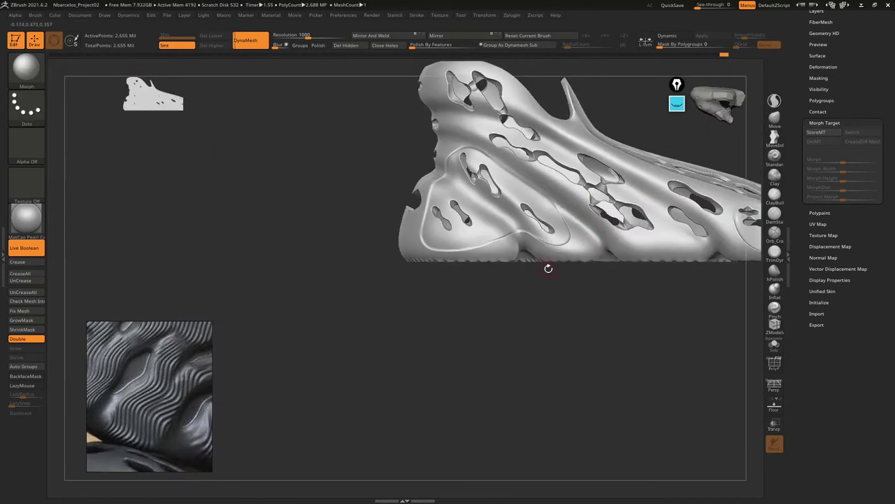
mouse_move(548, 262)
right_down()
mouse_move(494, 282)
mouse_move(510, 314)
right_up()
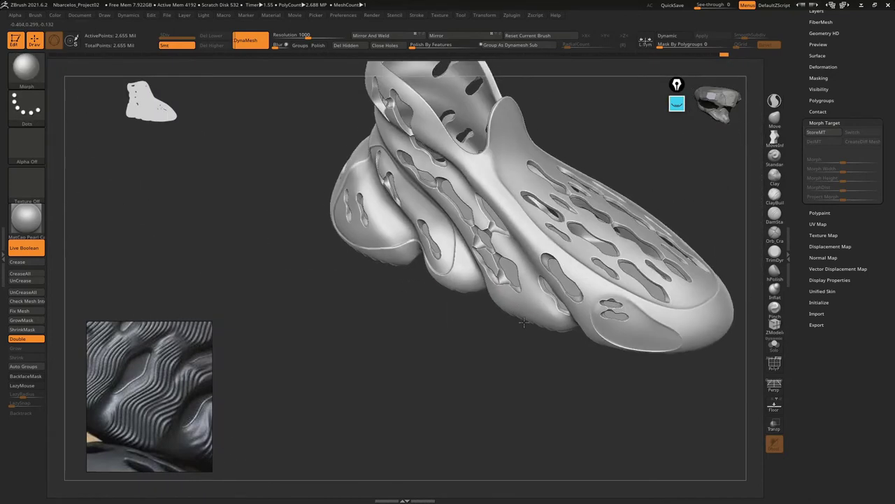
key(alt+Tab)
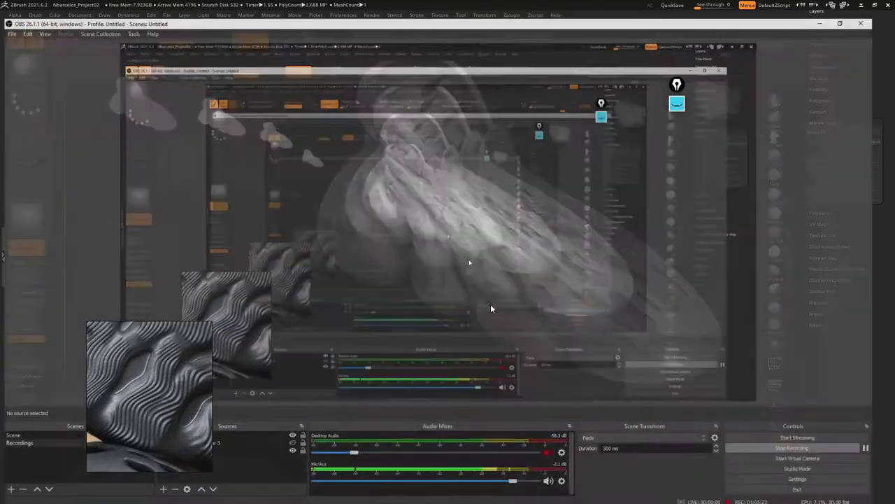
key(alt+Tab)
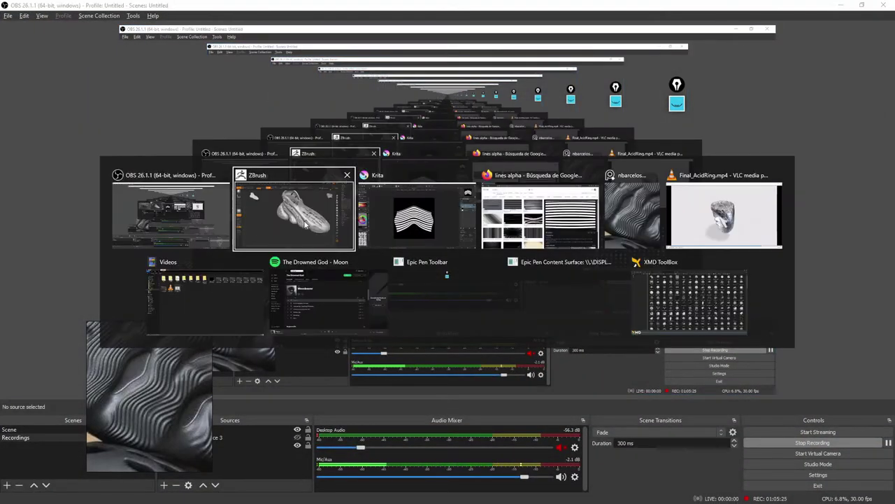
mouse_move(366, 256)
right_down()
mouse_move(383, 348)
mouse_move(479, 244)
mouse_move(499, 247)
mouse_move(490, 249)
right_up()
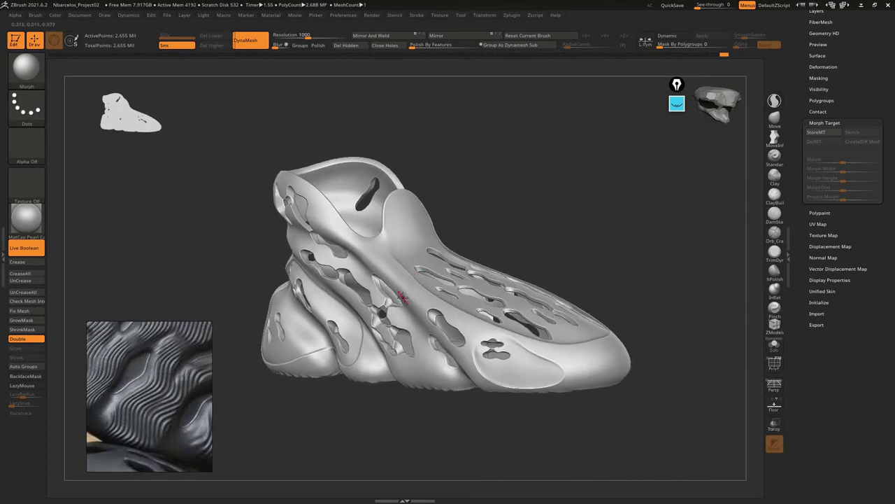
Look over the toe box and shoe opening, then return to a level side view
mouse_move(430, 283)
right_down()
mouse_move(415, 282)
mouse_move(438, 314)
mouse_move(413, 284)
mouse_move(450, 254)
right_up()
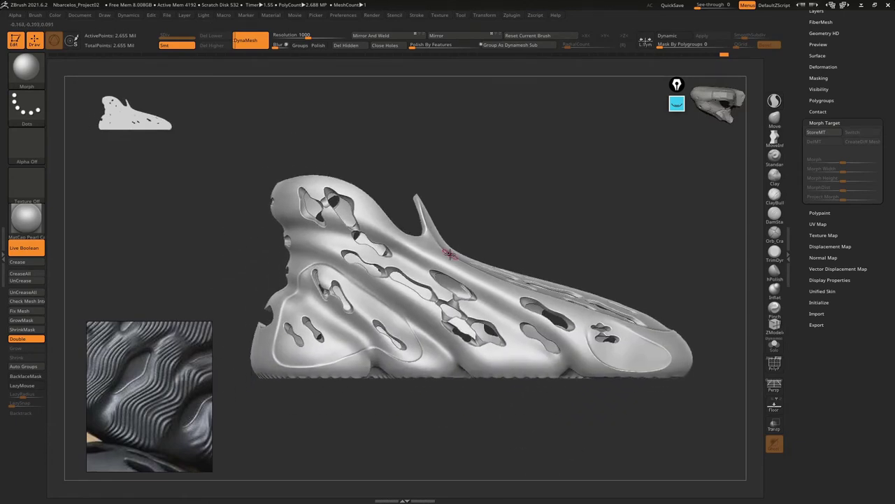
right_drag(510, 252, 487, 260)
shift+right_drag(568, 250, 502, 238)
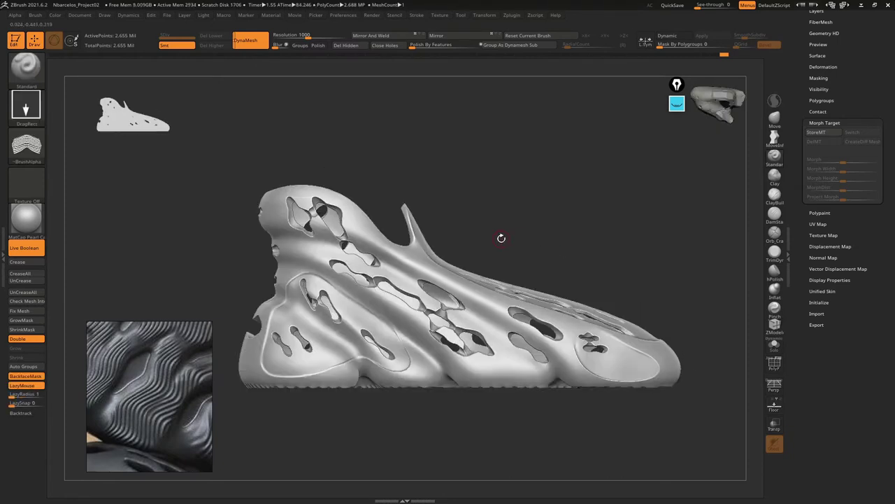
Zoom the reference board out to show the shoe sketch and photos, then go to the ring video
scroll(168, 399, down, 2)
scroll(167, 398, down, 1)
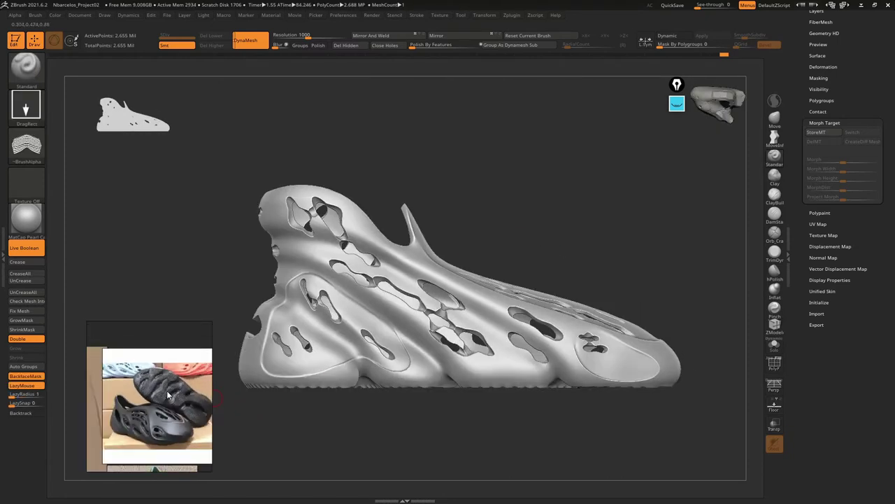
scroll(167, 397, down, 1)
scroll(166, 398, down, 1)
middle_drag(166, 397, 188, 302)
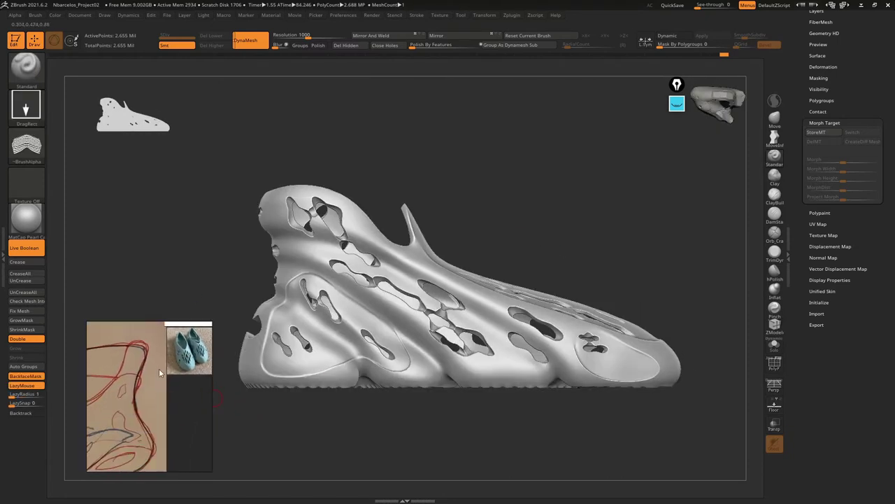
scroll(159, 368, down, 1)
scroll(160, 381, down, 1)
scroll(159, 399, down, 1)
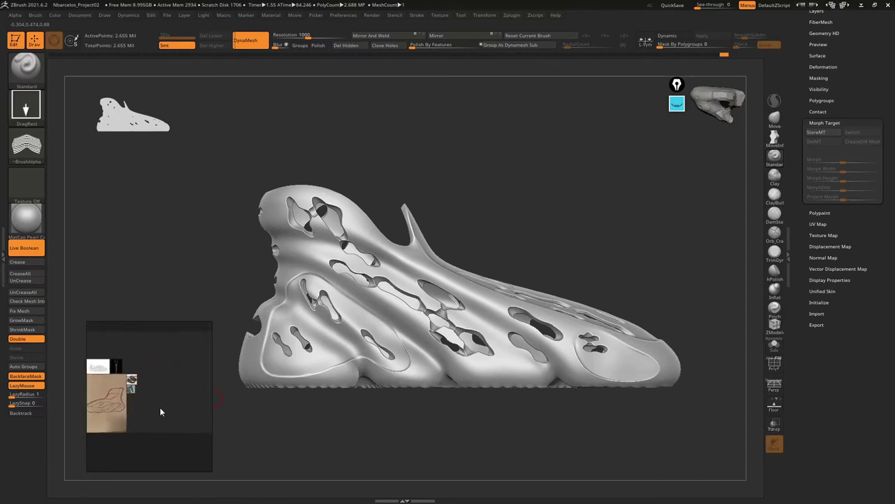
key(alt+Tab)
Scrub the ring video to an early frame, snip the ring, and place it on the reference board
click(534, 206)
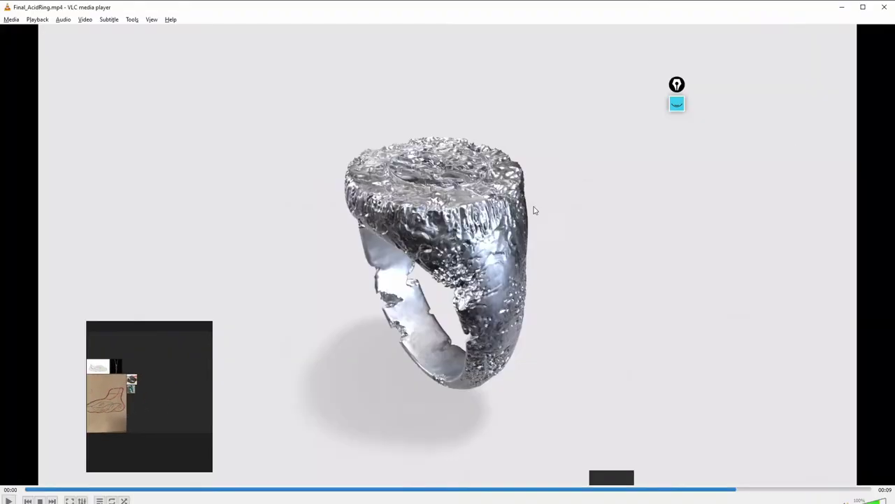
click(78, 491)
click(56, 491)
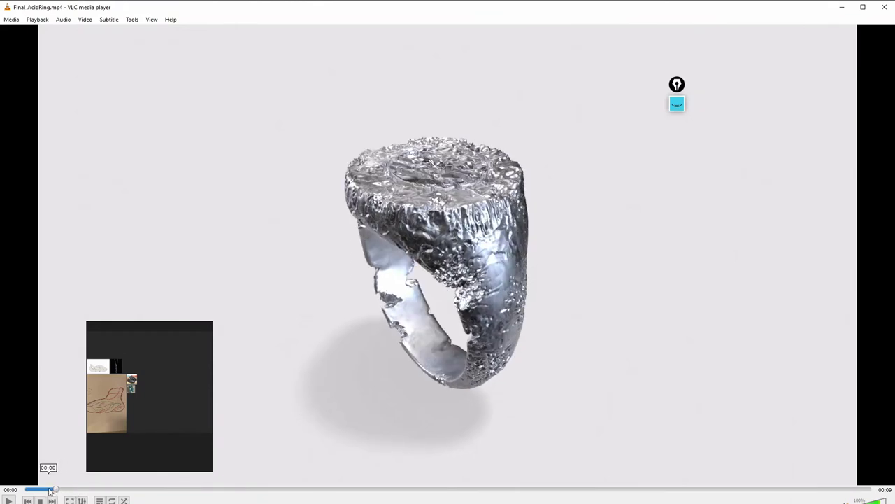
click(39, 492)
click(34, 490)
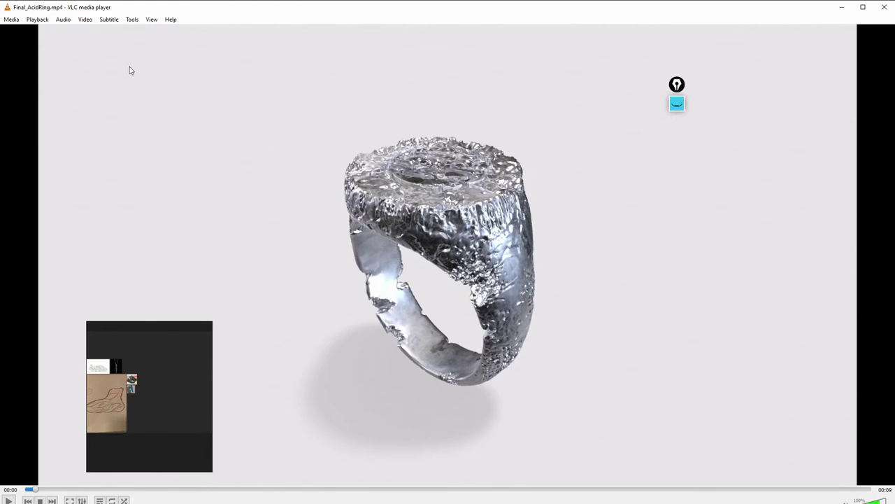
key(super+shift+s)
drag(305, 97, 589, 446)
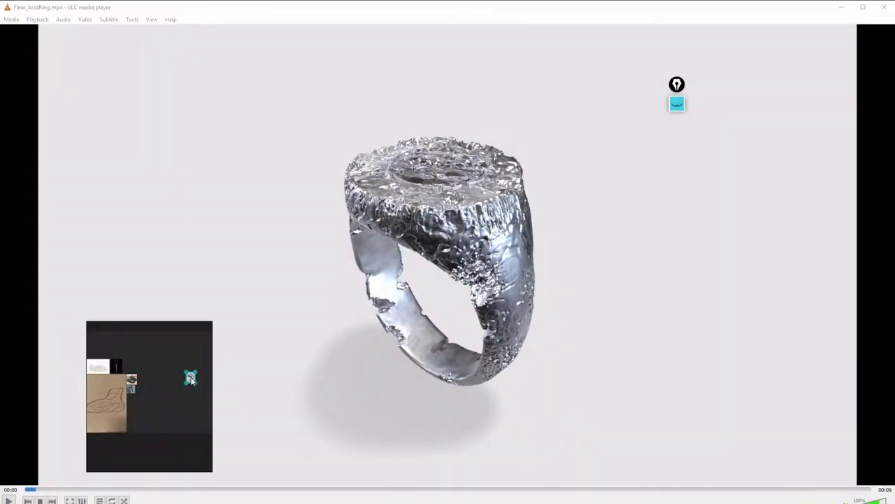
scroll(193, 386, up, 3)
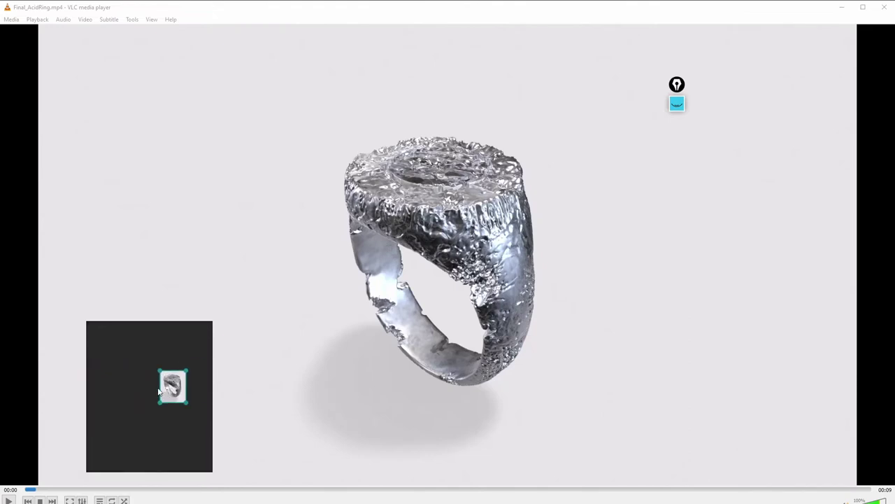
drag(194, 381, 252, 374)
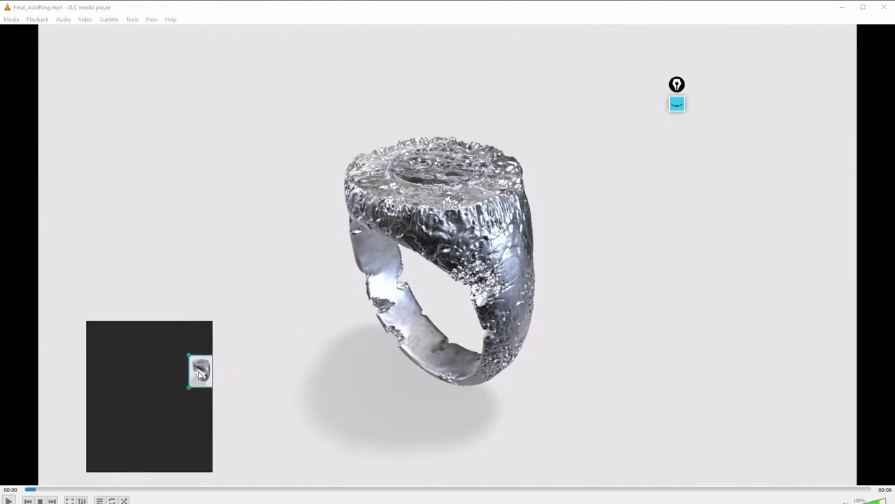
scroll(199, 377, down, 3)
mouse_move(197, 378)
mouse_down()
mouse_move(139, 365)
mouse_move(151, 368)
mouse_up()
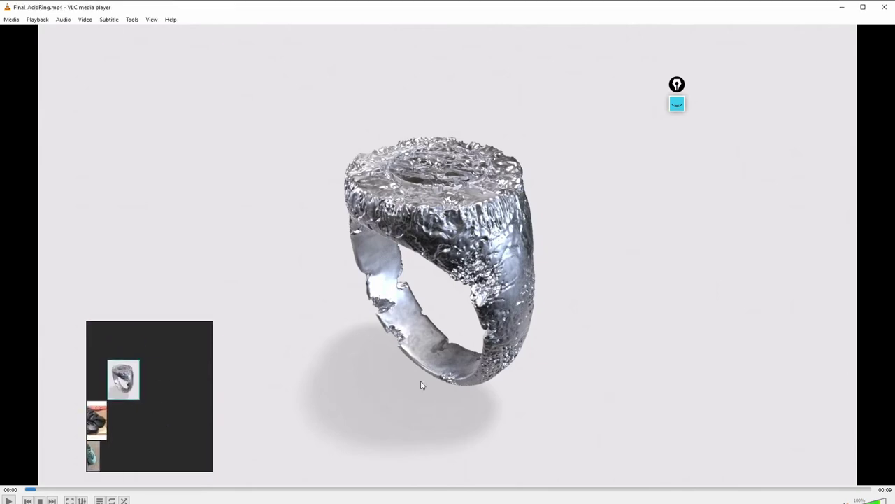
Snip the ring at about 3 seconds, paste it beside the first image, and return to ZBrush
click(396, 494)
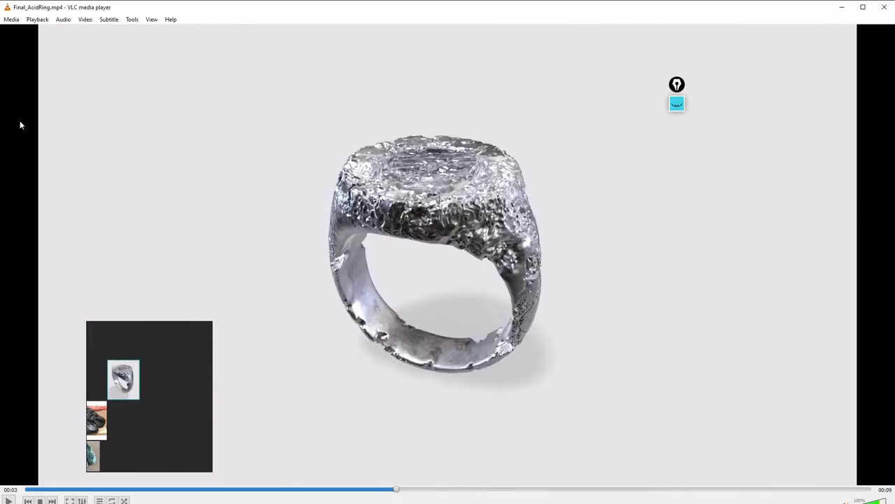
key(super+shift+s)
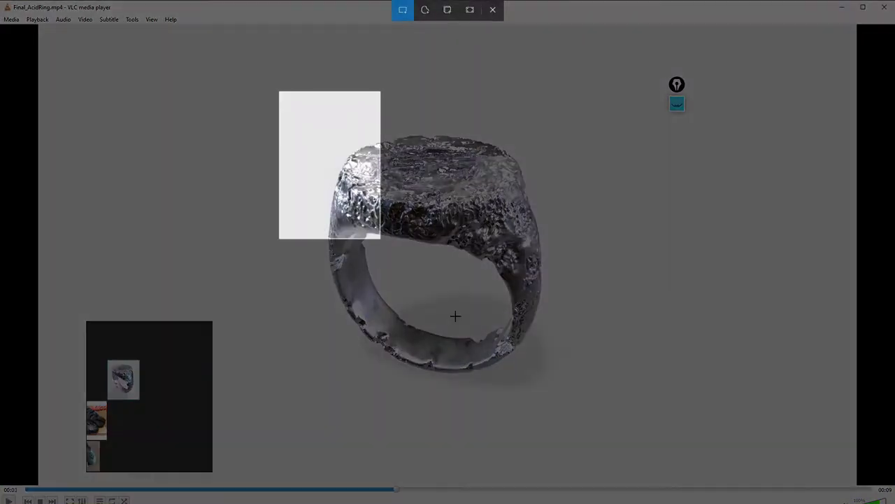
drag(279, 91, 583, 460)
click(185, 378)
key(ctrl+v)
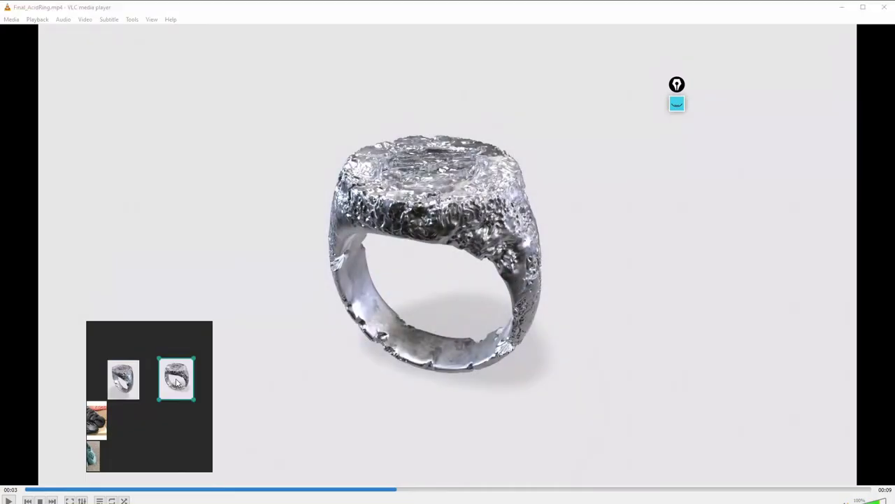
drag(167, 386, 149, 384)
click(482, 358)
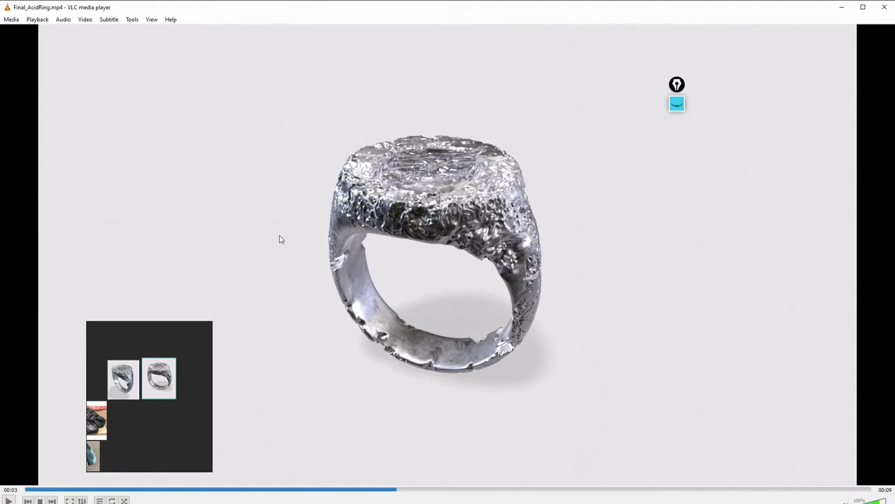
key(alt+Tab)
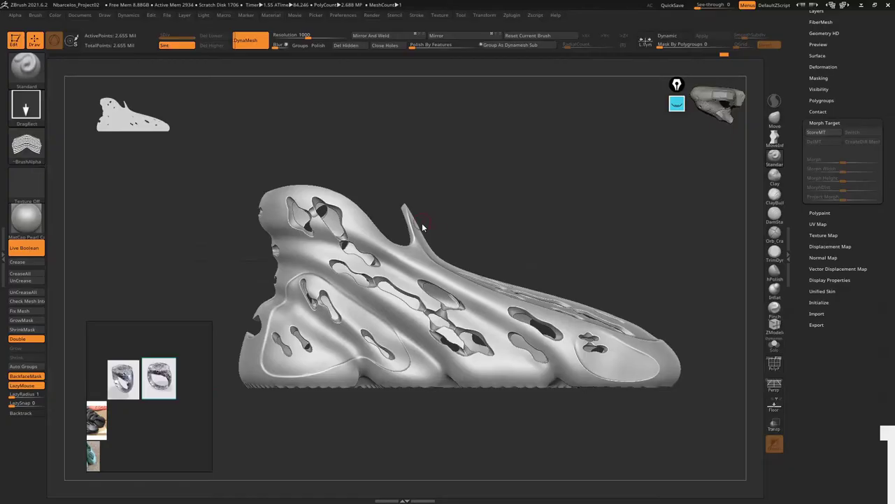
Save the sneaker over the existing .zpr in Fiverr > Commissions > client > ZPR
drag(483, 220, 512, 184)
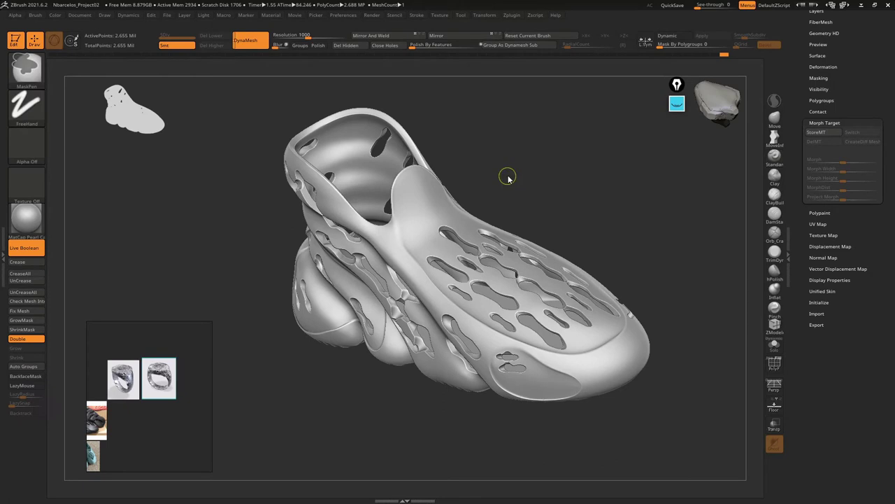
key(ctrl+s)
scroll(315, 182, up, 1)
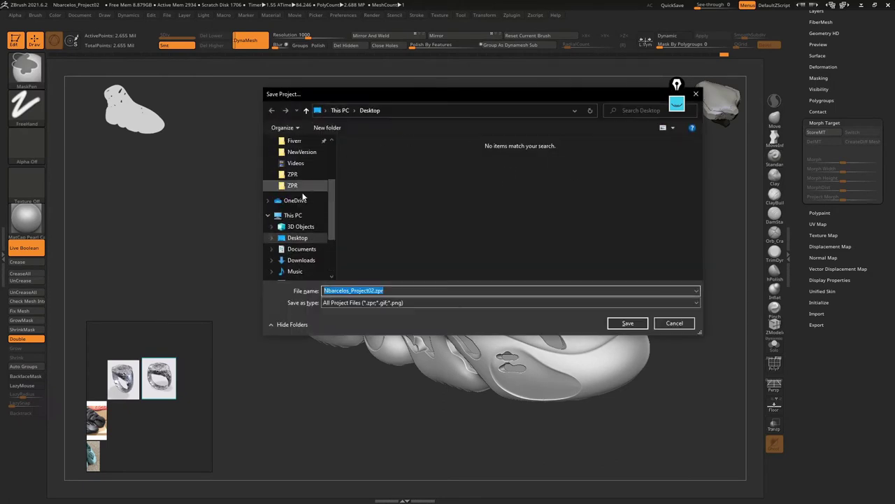
scroll(308, 192, up, 2)
scroll(299, 202, up, 1)
click(295, 197)
double_click(366, 160)
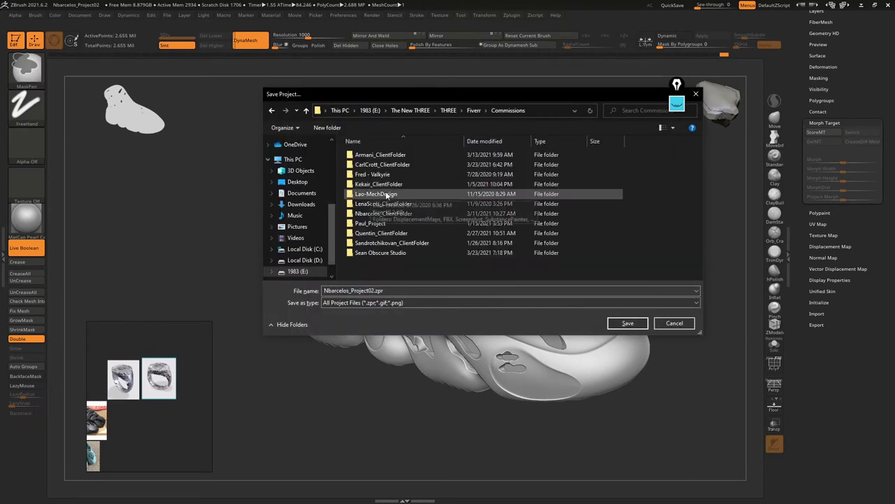
double_click(378, 213)
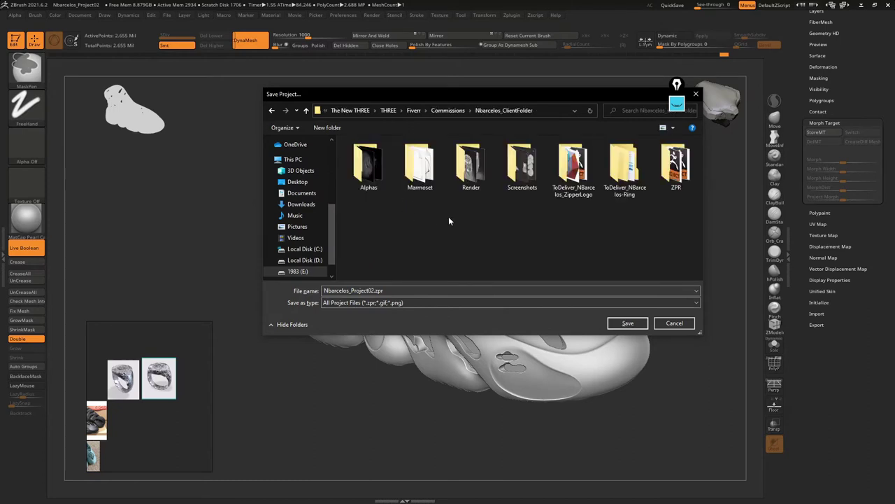
double_click(676, 167)
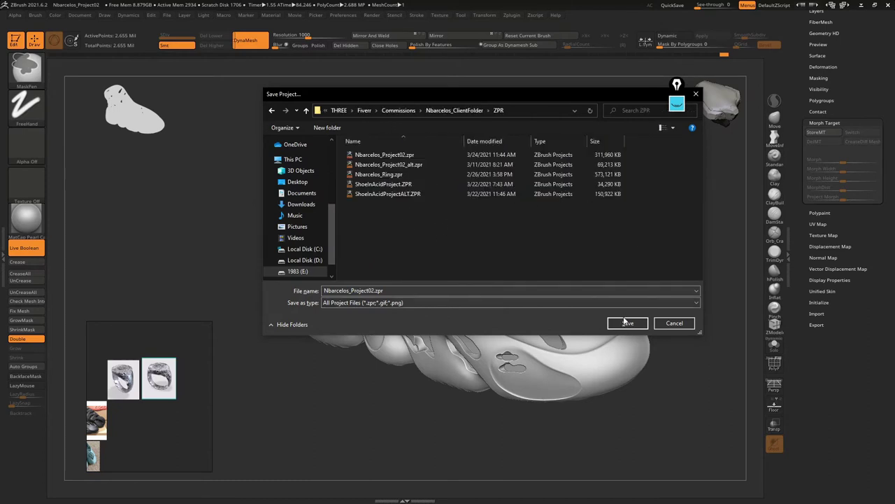
click(627, 322)
click(473, 257)
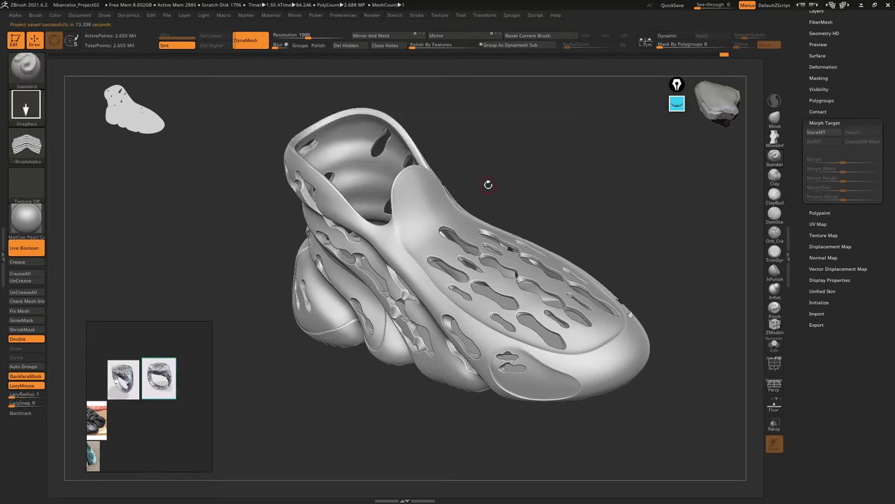
key(comma)
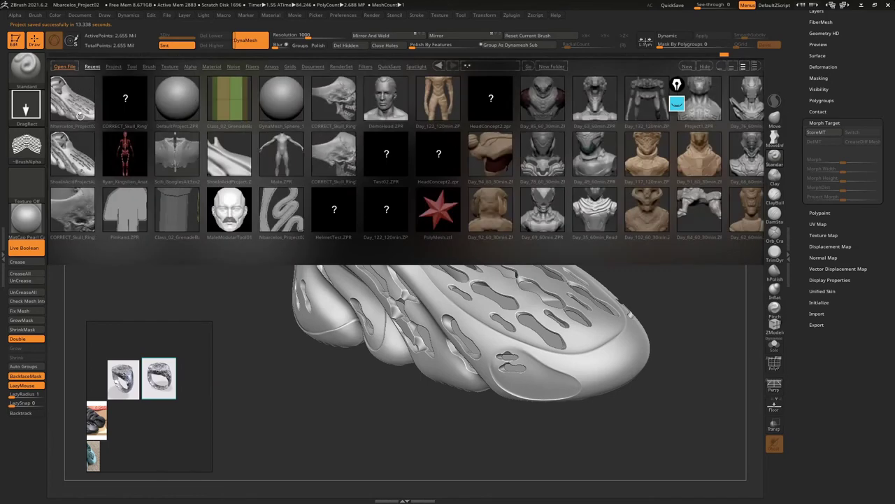
Load Nbarcelos_Ring.zpr from LightBox without saving the sneaker, then orbit the ring
click(71, 255)
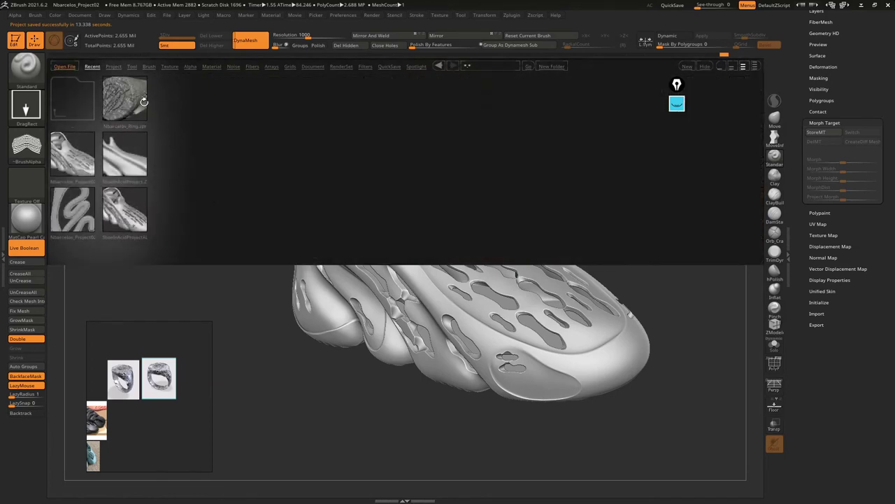
double_click(125, 98)
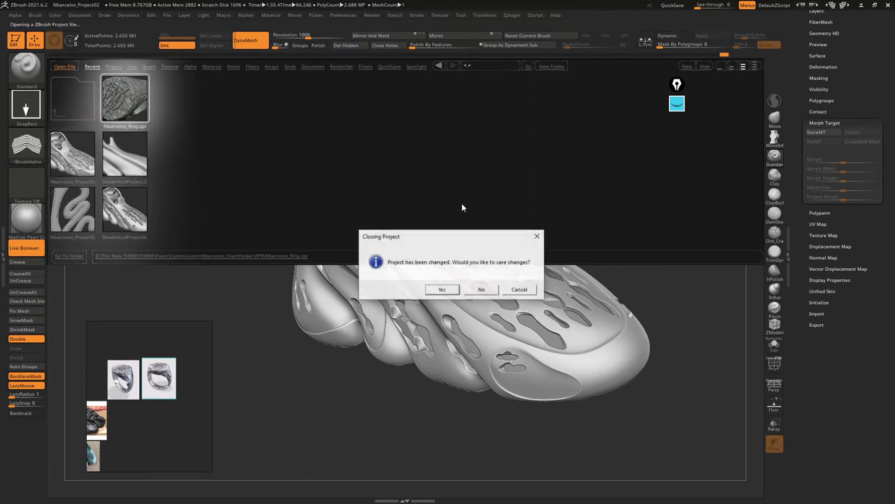
click(481, 290)
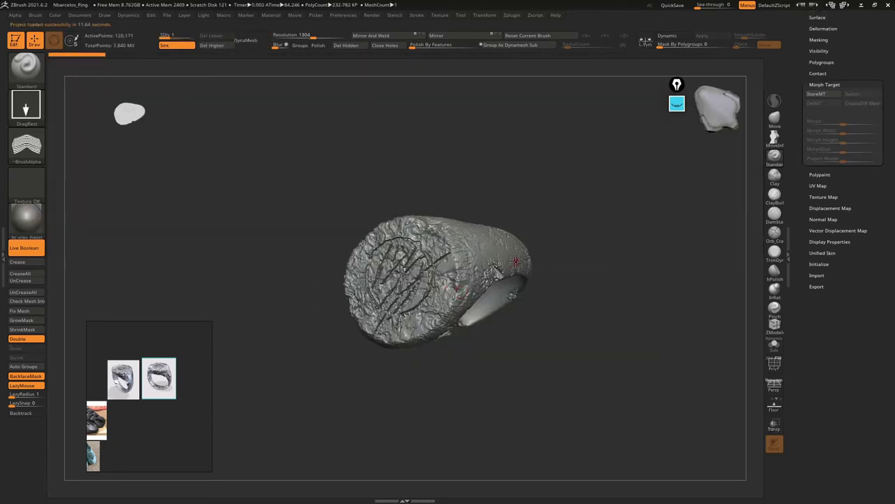
mouse_move(515, 262)
mouse_down()
mouse_move(546, 300)
mouse_move(433, 294)
mouse_move(475, 287)
mouse_move(422, 275)
mouse_up()
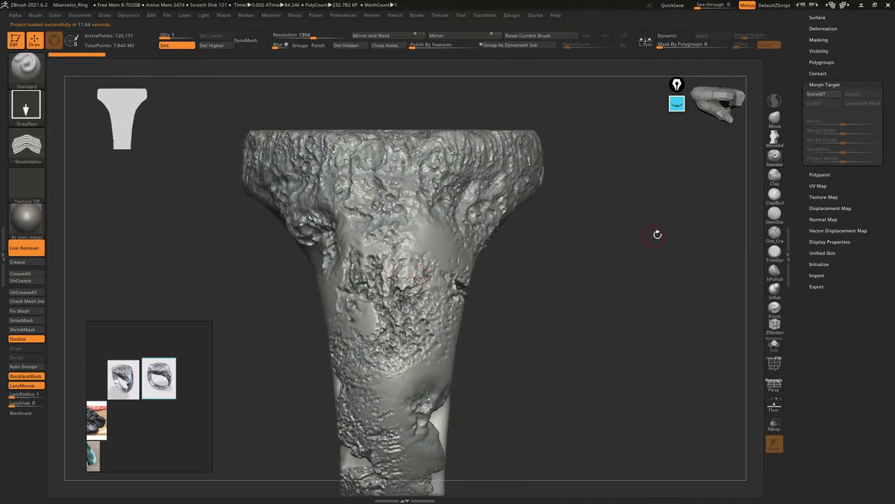
Expand the Subtool list and select Model02, the textured ring band, while orbiting the ring
scroll(893, 294, up, 5)
mouse_move(815, 147)
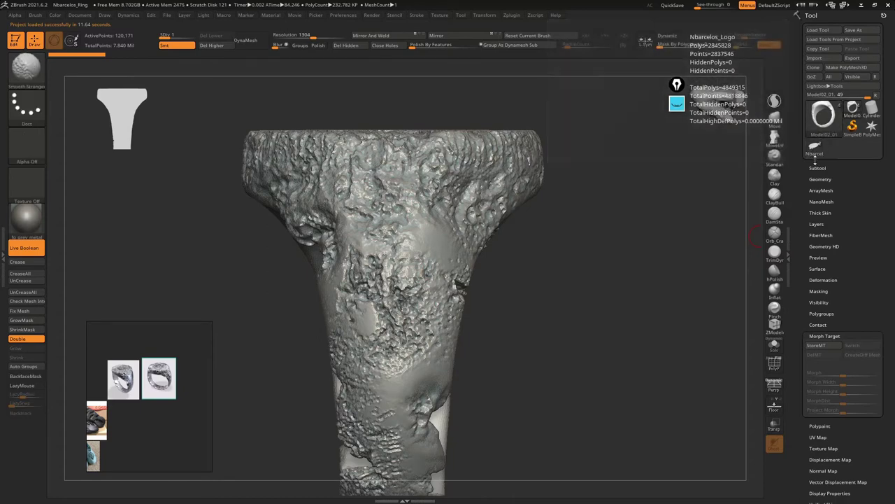
click(817, 168)
mouse_move(846, 236)
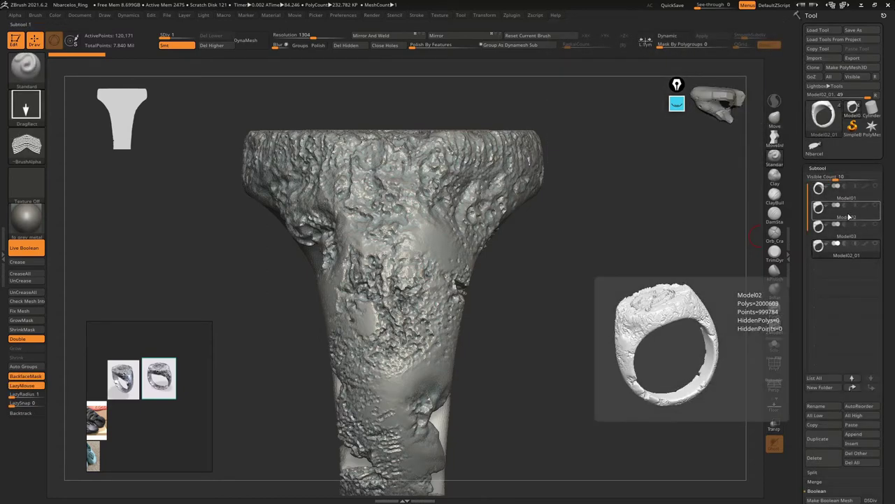
mouse_move(713, 279)
mouse_down()
mouse_move(643, 270)
mouse_move(755, 268)
mouse_up()
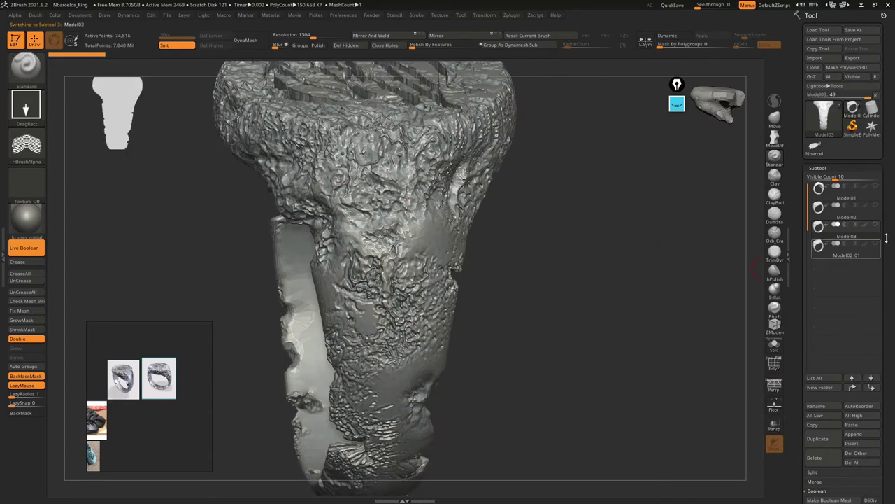
click(836, 210)
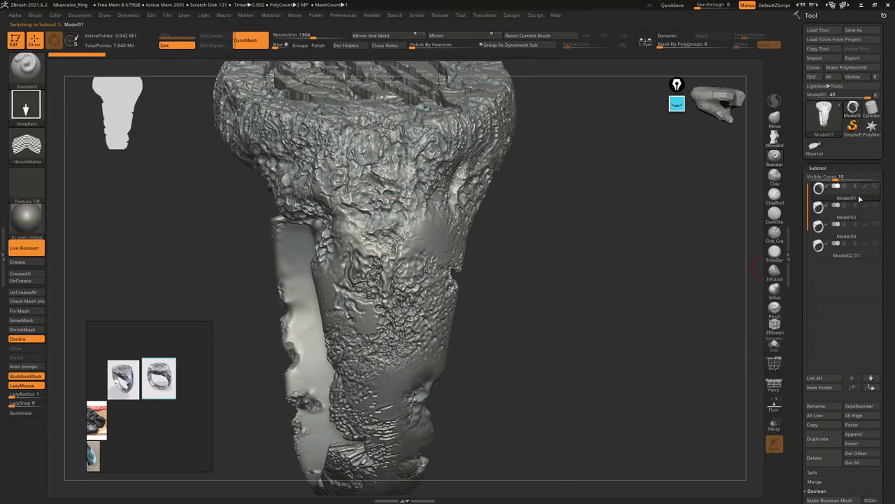
click(846, 213)
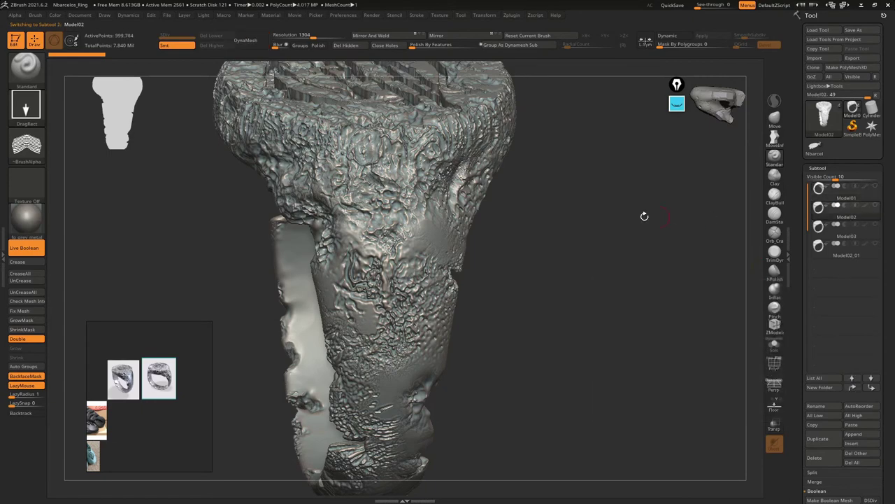
mouse_move(643, 214)
mouse_down()
mouse_move(612, 248)
mouse_move(626, 236)
mouse_move(500, 180)
mouse_move(490, 206)
mouse_move(530, 224)
mouse_move(544, 209)
mouse_move(521, 206)
mouse_move(539, 214)
mouse_move(491, 233)
mouse_move(604, 240)
mouse_move(565, 244)
mouse_move(599, 244)
mouse_move(576, 236)
mouse_up()
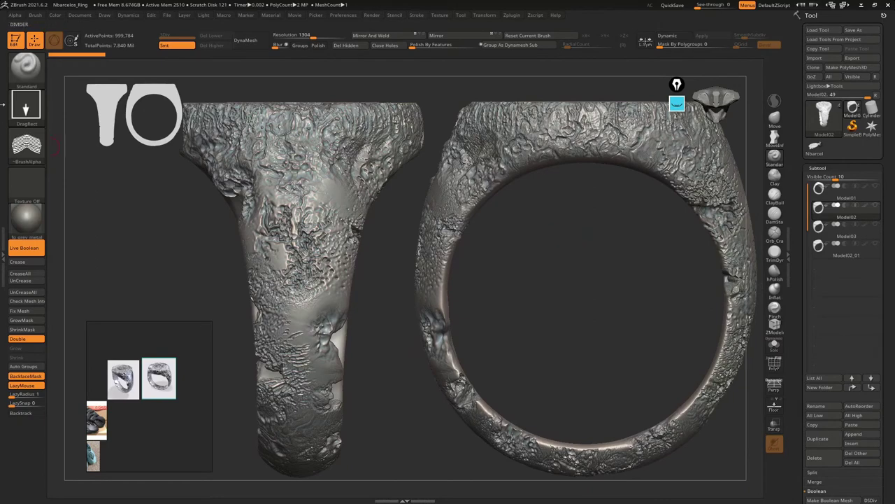
Snip the ring's upper band into the reference board and hide the T-shaped piece
key(super+shift+s)
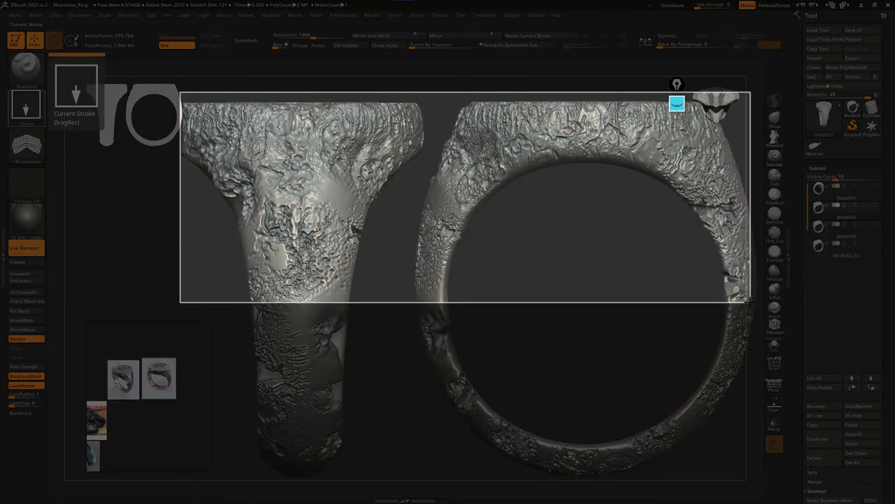
drag(316, 149, 750, 302)
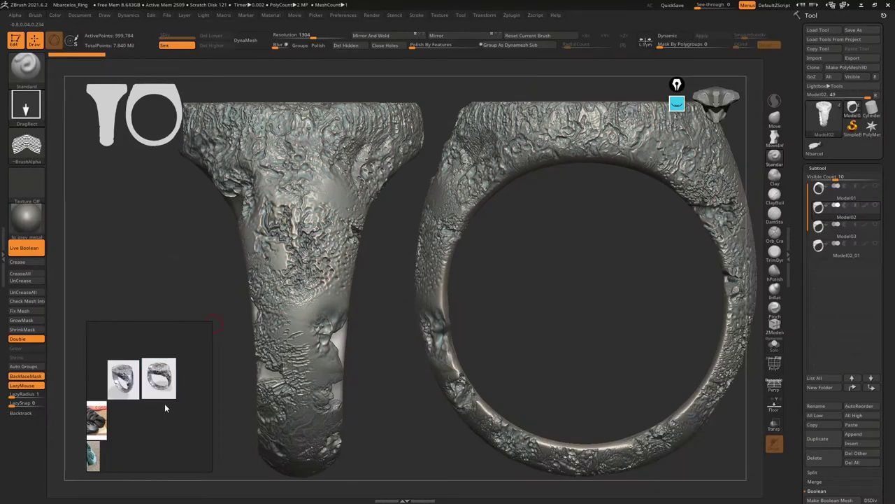
key(ctrl+v)
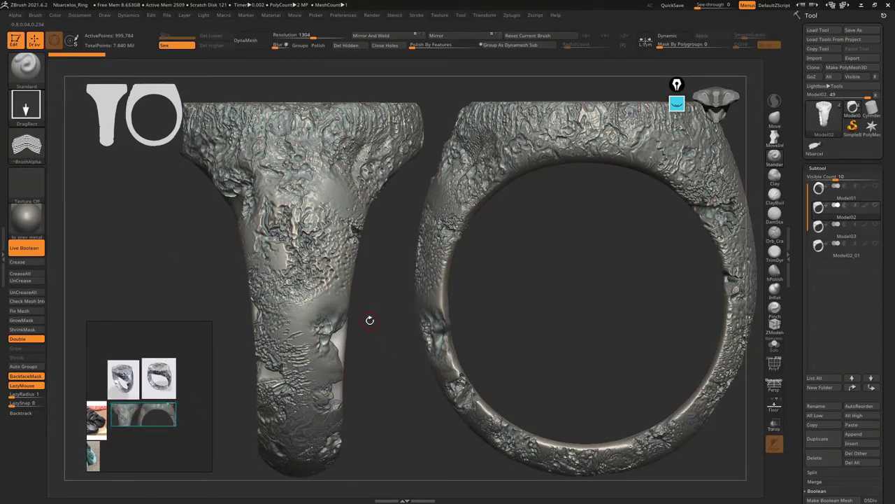
ctrl+shift+click(434, 301)
Snip a close-up of the ring's textured top and position it on the board
mouse_move(578, 284)
mouse_down()
mouse_move(623, 283)
mouse_move(455, 310)
mouse_move(494, 310)
mouse_move(486, 302)
mouse_up()
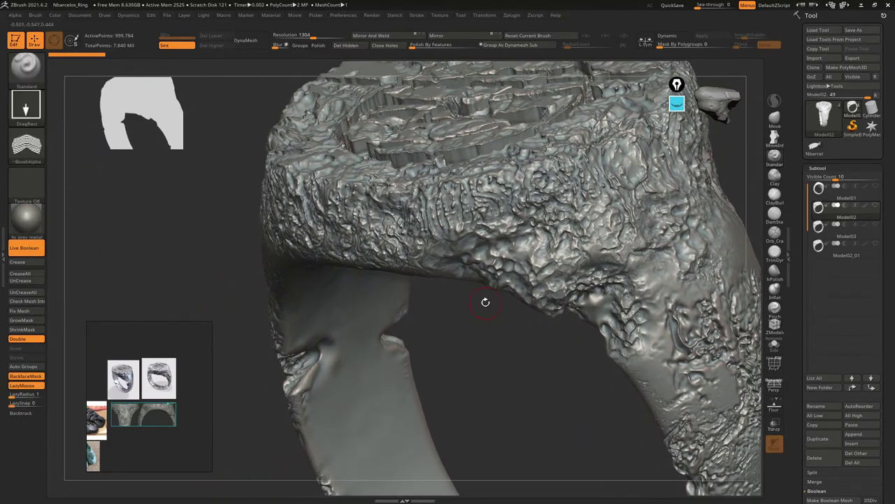
key(super+shift+s)
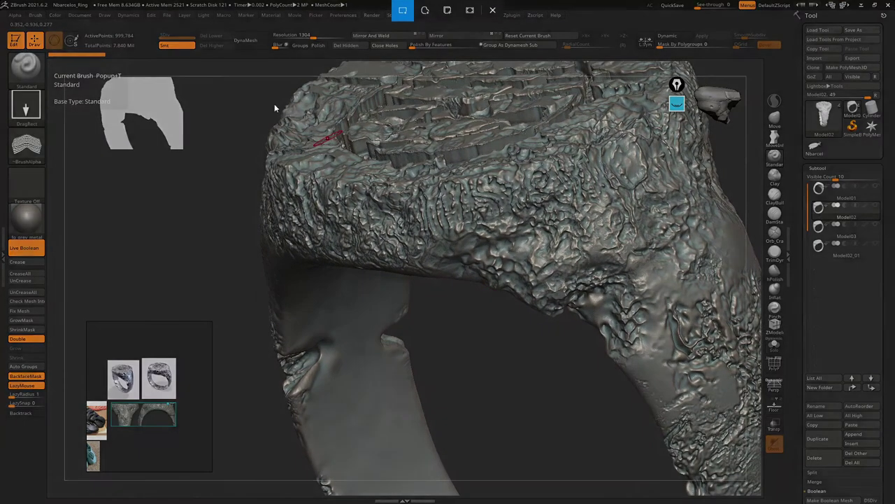
mouse_move(221, 84)
mouse_down()
mouse_move(672, 372)
mouse_move(745, 436)
mouse_up()
key(ctrl+v)
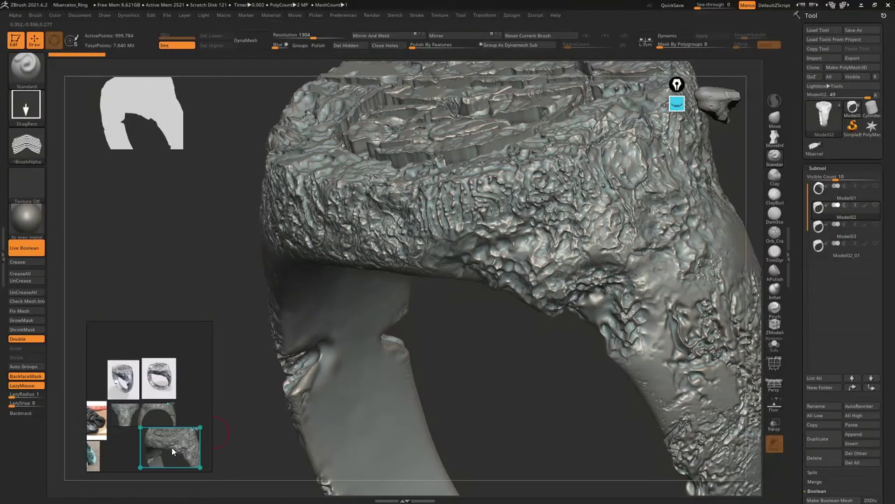
drag(171, 446, 147, 444)
drag(450, 381, 498, 362)
Reopen the sneaker .zpr from Recent files, discarding changes to the ring
key(comma)
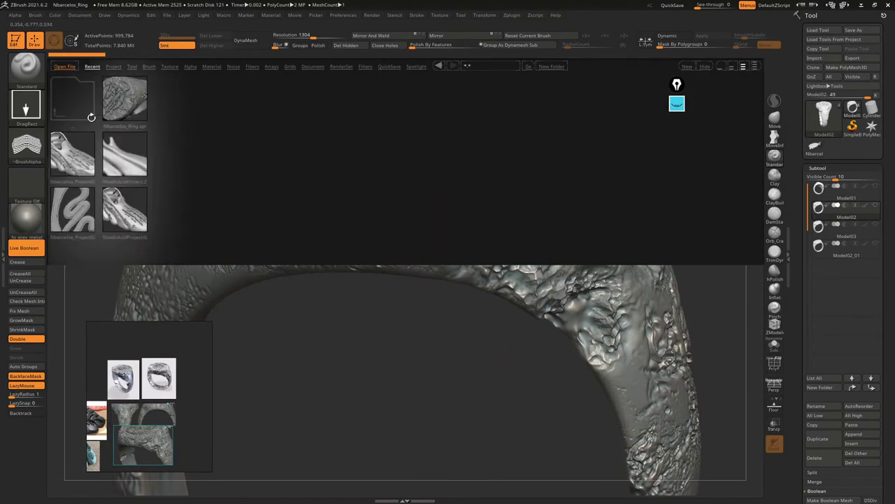
click(96, 66)
double_click(77, 152)
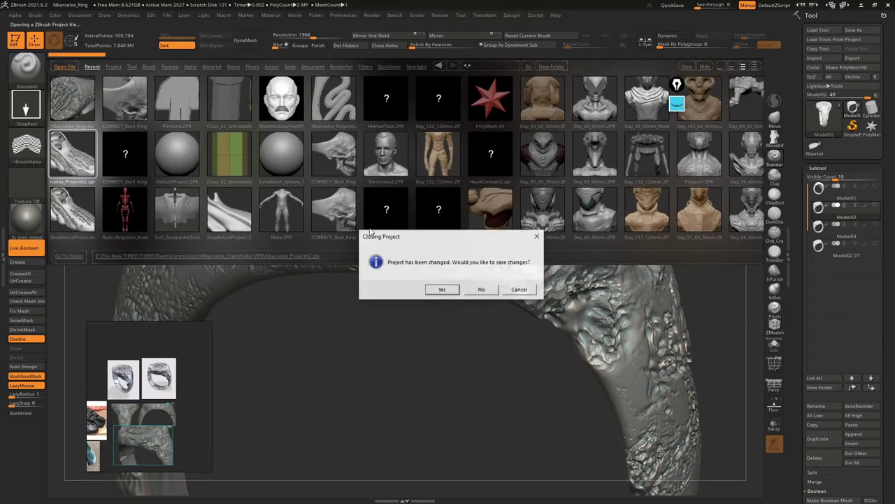
click(483, 290)
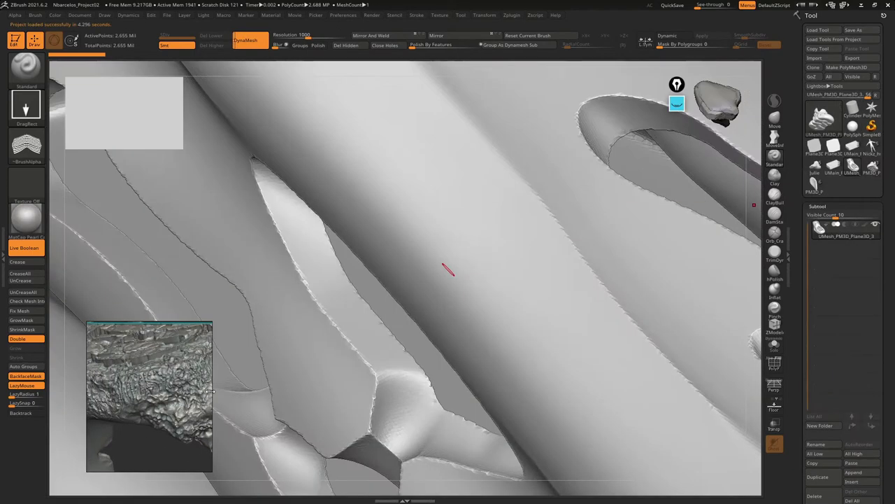
Enlarge the ring texture snip on the reference board and reframe the shoe
drag(210, 391, 296, 392)
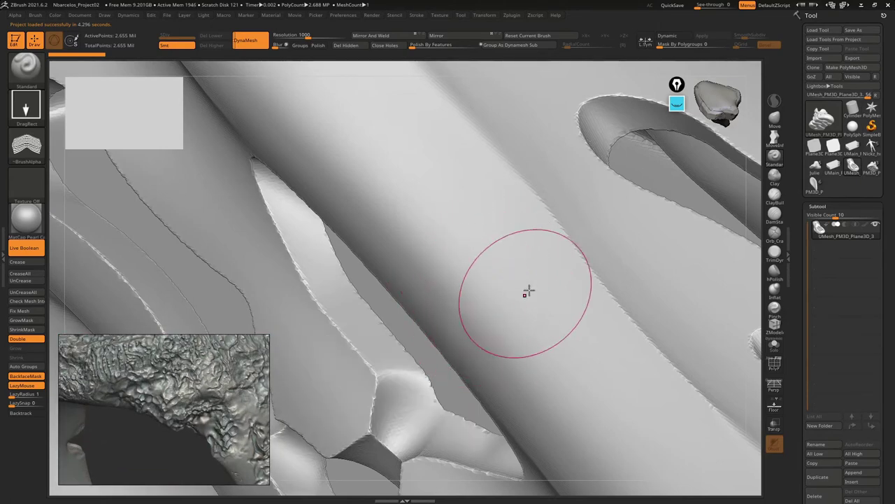
key(f)
mouse_move(494, 298)
right_down()
mouse_move(536, 233)
mouse_move(524, 212)
mouse_move(554, 264)
mouse_move(516, 244)
mouse_move(480, 269)
mouse_move(450, 268)
mouse_move(476, 260)
mouse_move(490, 296)
mouse_move(494, 281)
right_up()
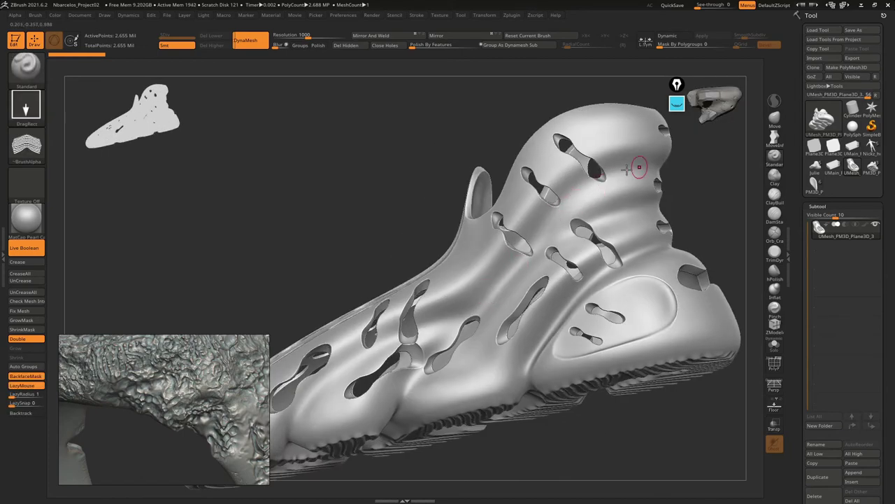
mouse_move(432, 305)
right_down()
mouse_move(471, 268)
mouse_move(636, 365)
right_up()
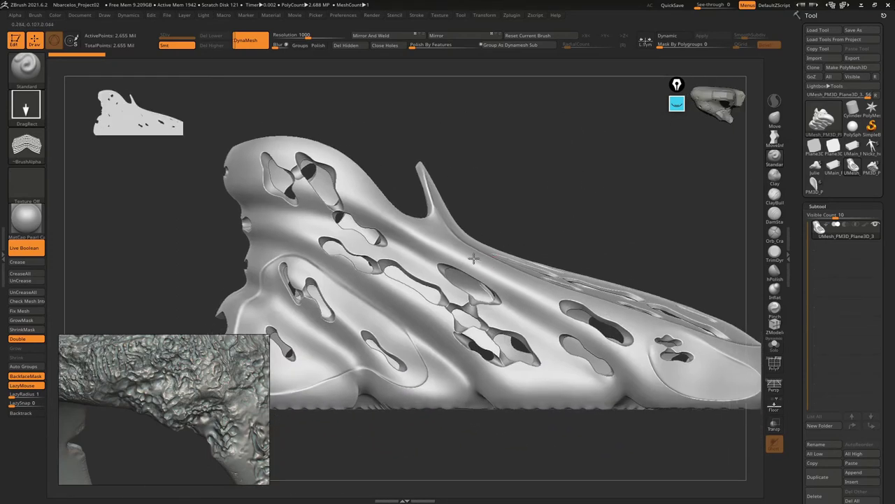
ctrl+drag(635, 365, 357, 203)
key(ctrl+z)
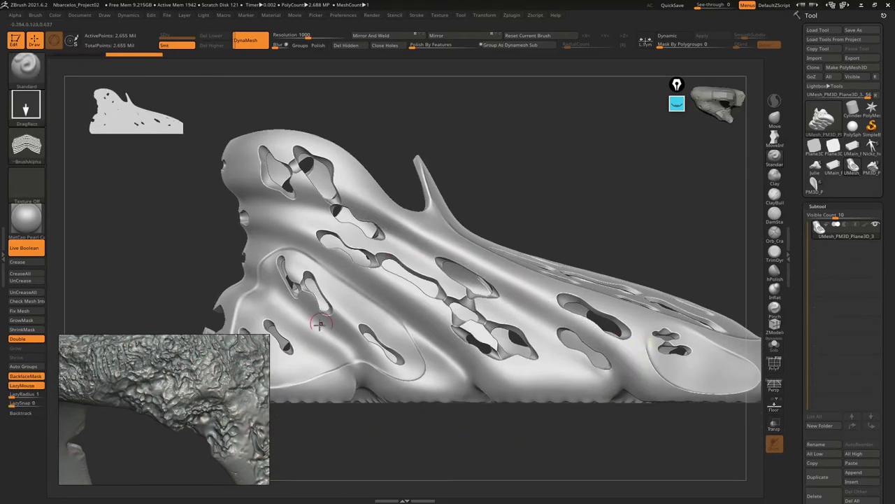
right_drag(571, 220, 532, 175)
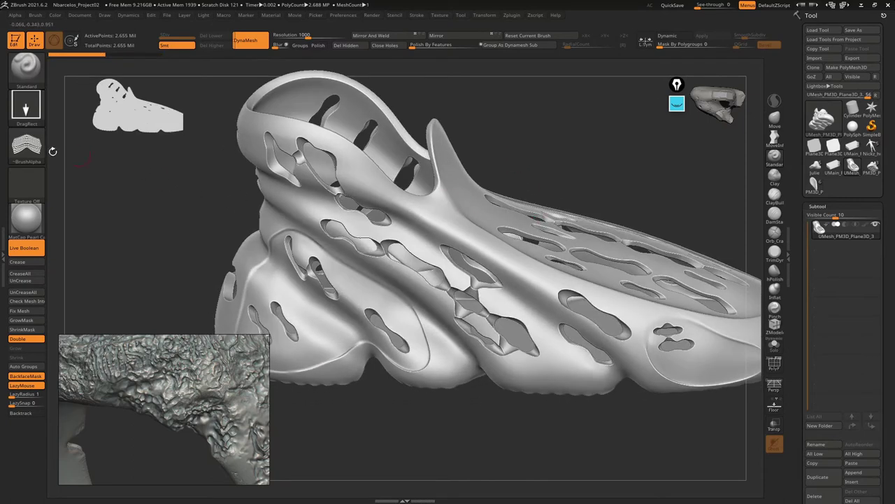
click(38, 151)
Start an alpha import and browse to the client project's Alphas folder
click(68, 307)
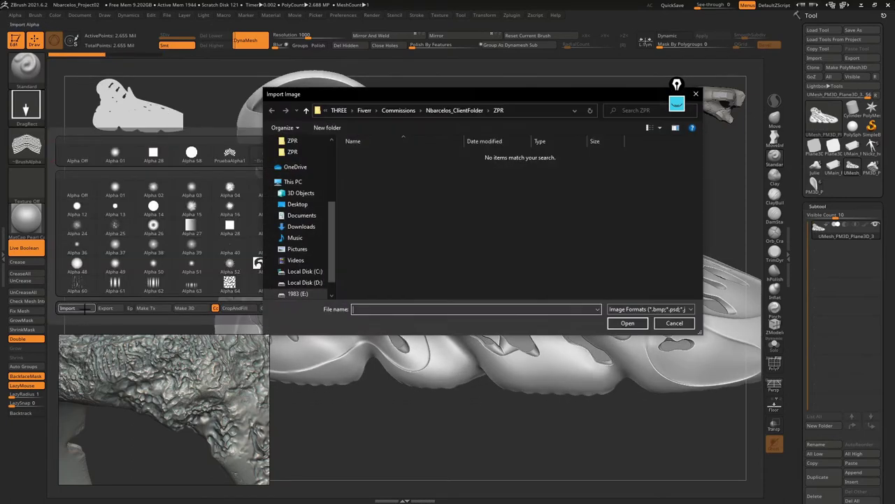
scroll(323, 206, up, 4)
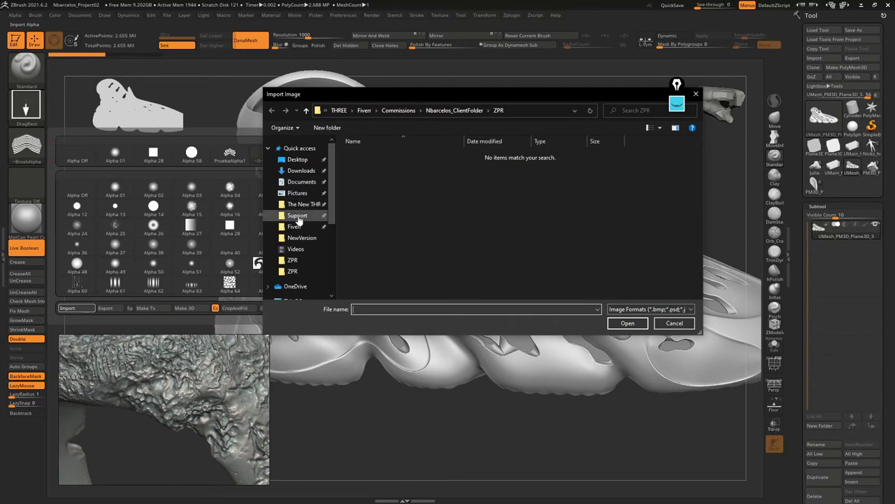
click(294, 227)
double_click(370, 162)
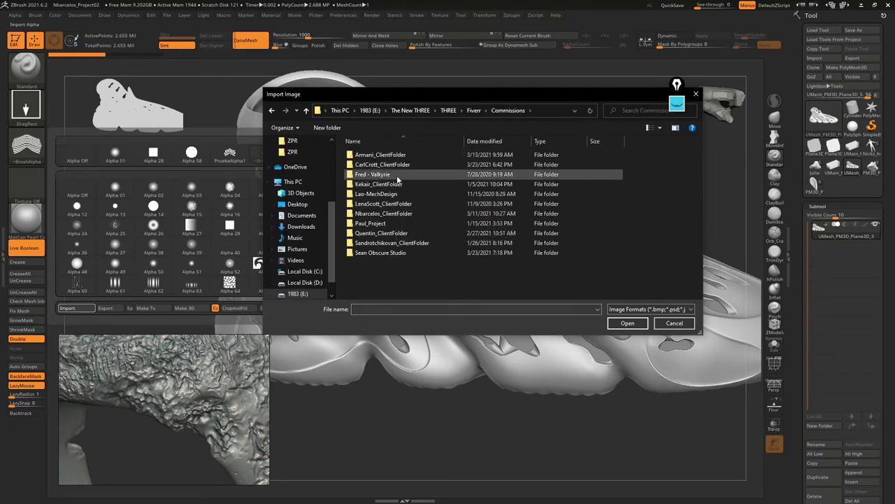
double_click(410, 166)
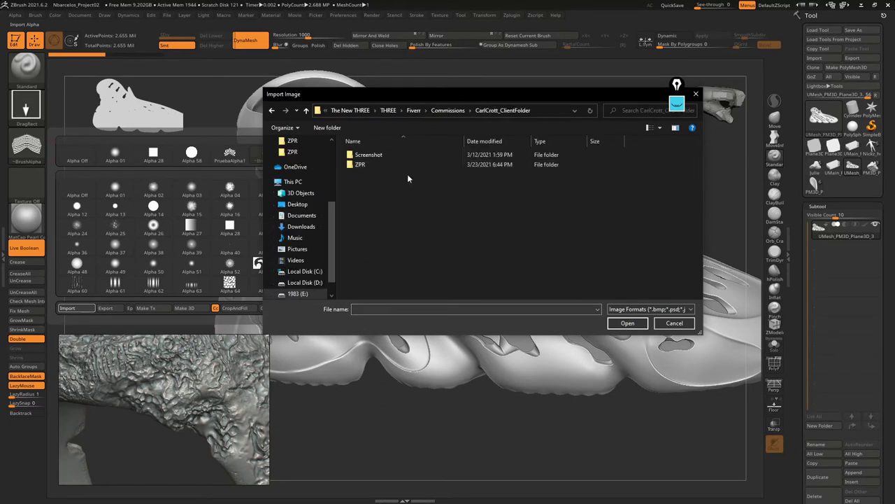
click(306, 110)
double_click(383, 213)
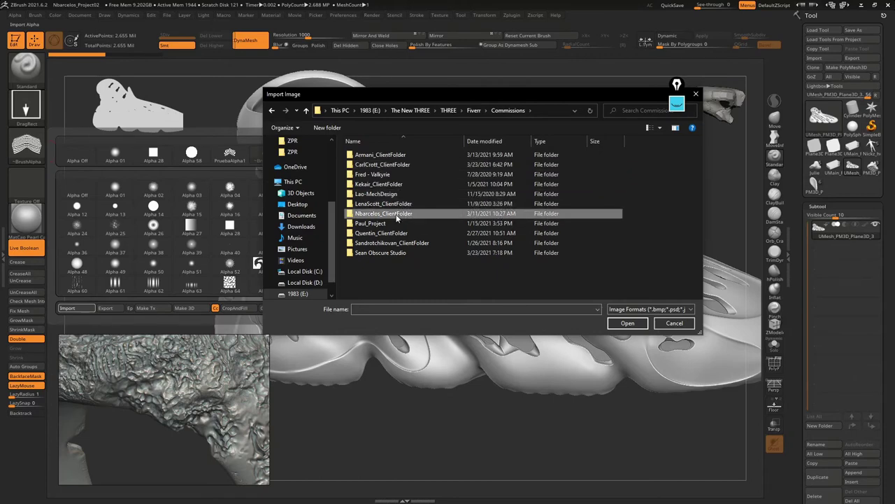
double_click(371, 168)
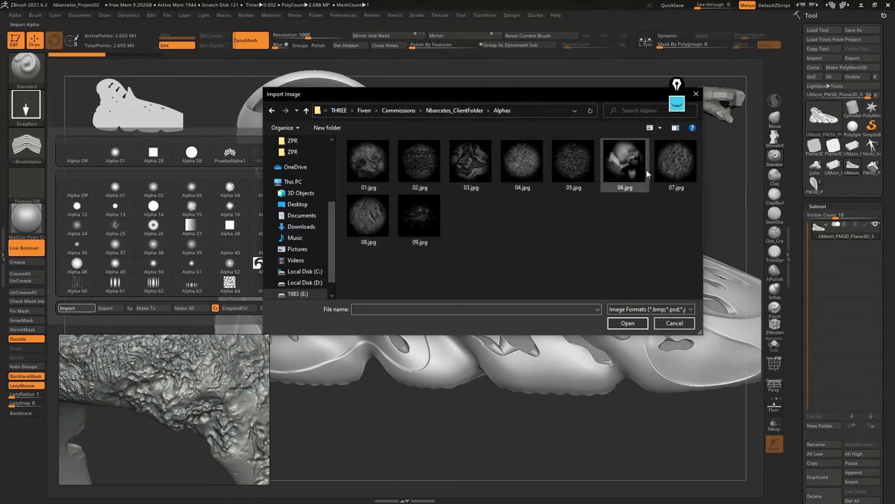
Select all nine alpha images and open 01.jpg in Photos
shift+click(419, 201)
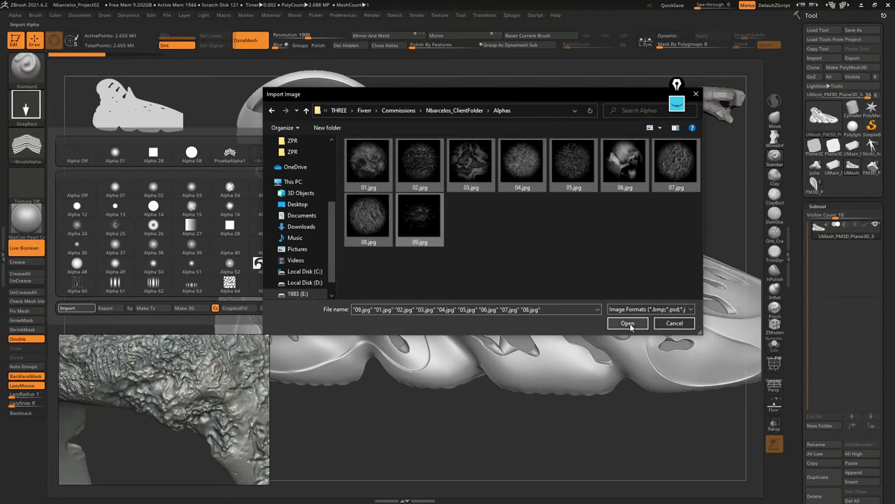
right_click(375, 164)
click(259, 182)
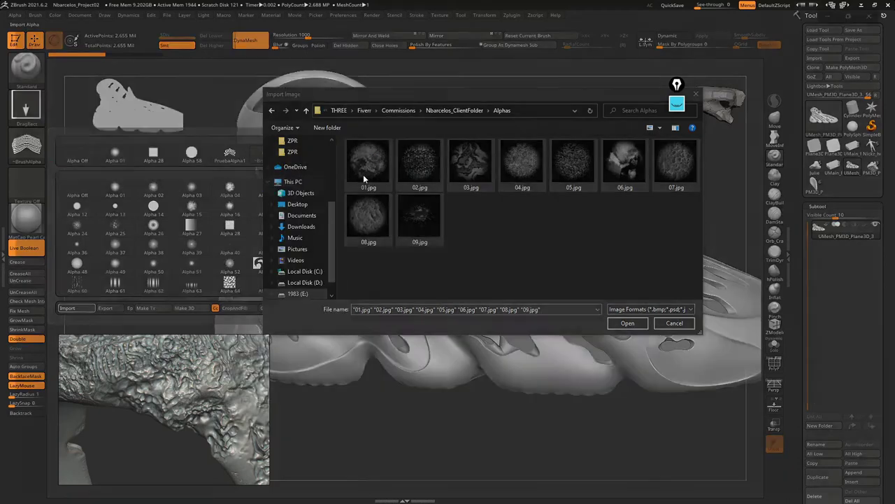
Flip through the next alpha images in Photos, then close the viewer
key(Right)
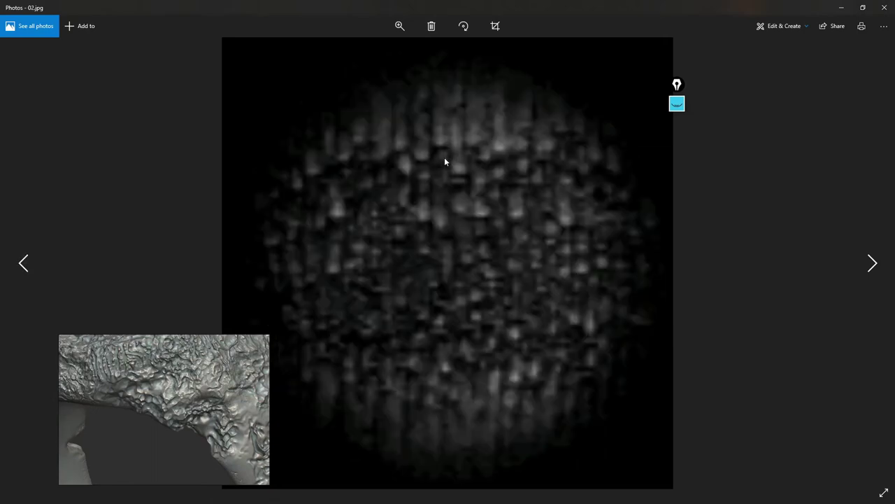
key(Right)
key(Right)
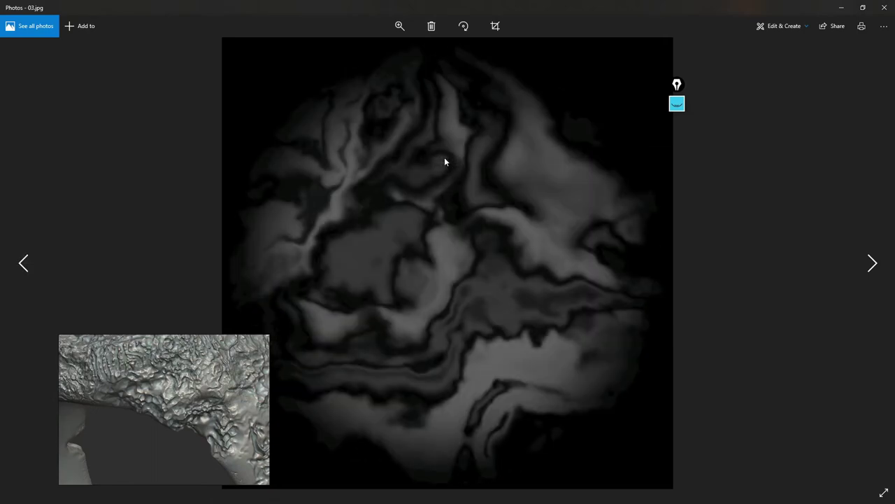
key(Right)
key(Right)
key(Right)
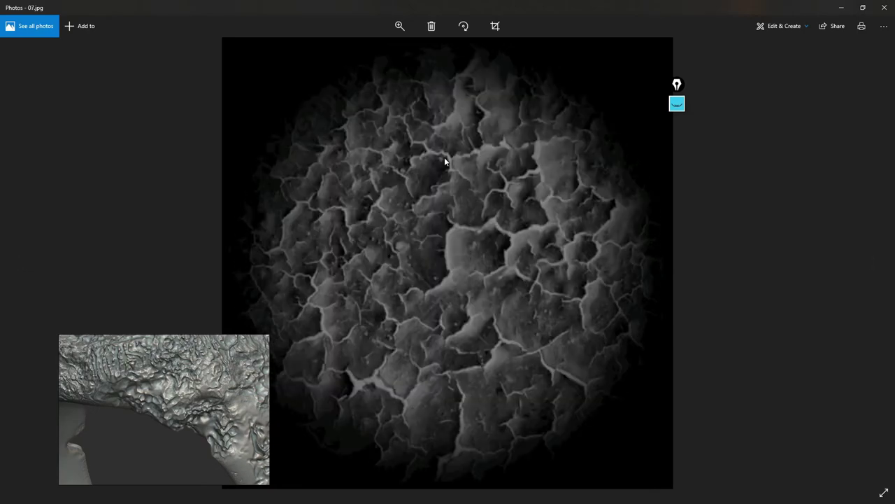
key(Right)
key(Right)
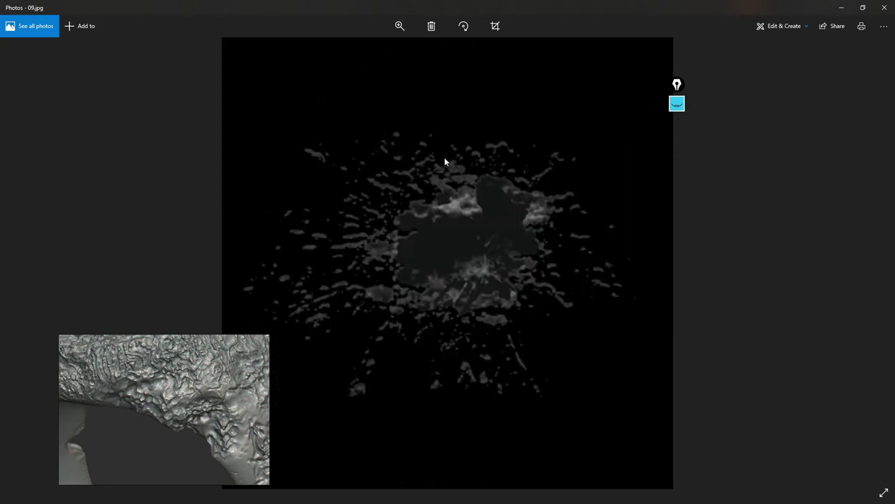
click(890, 14)
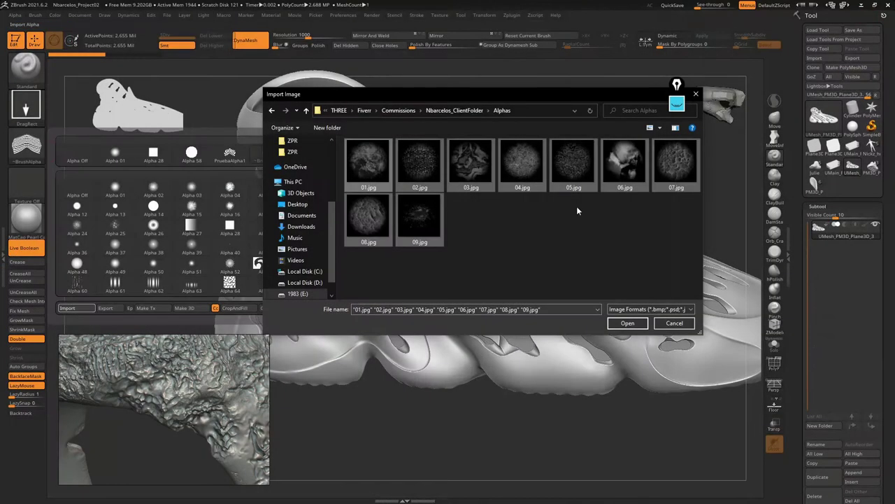
Select 01, 02, 03, 06 and 09.jpg in Import Image and import them as alphas
click(370, 180)
ctrl+click(420, 167)
ctrl+click(482, 173)
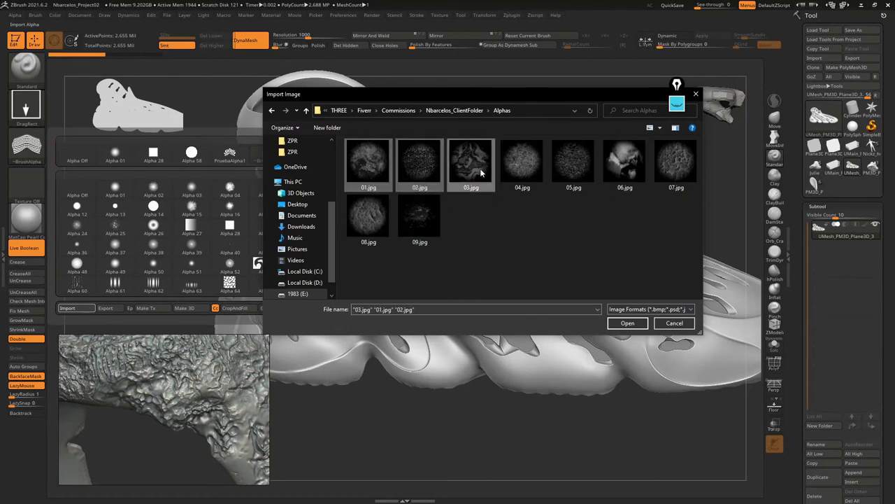
ctrl+click(633, 172)
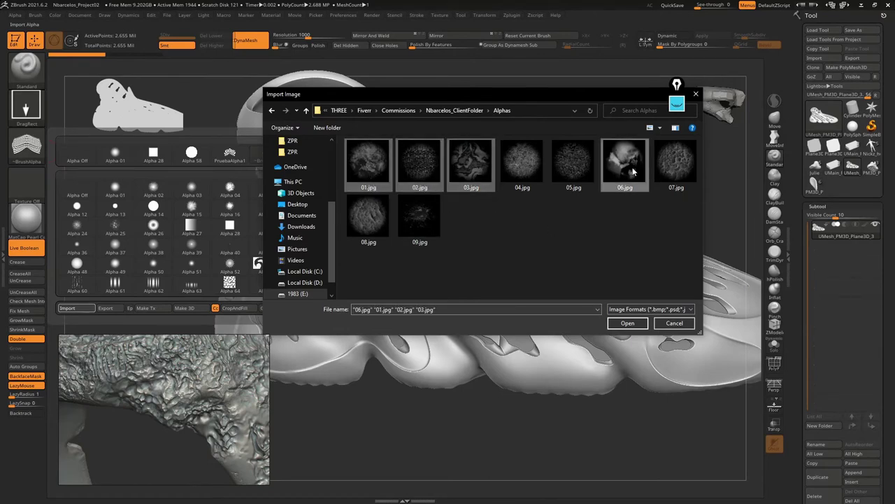
ctrl+click(412, 217)
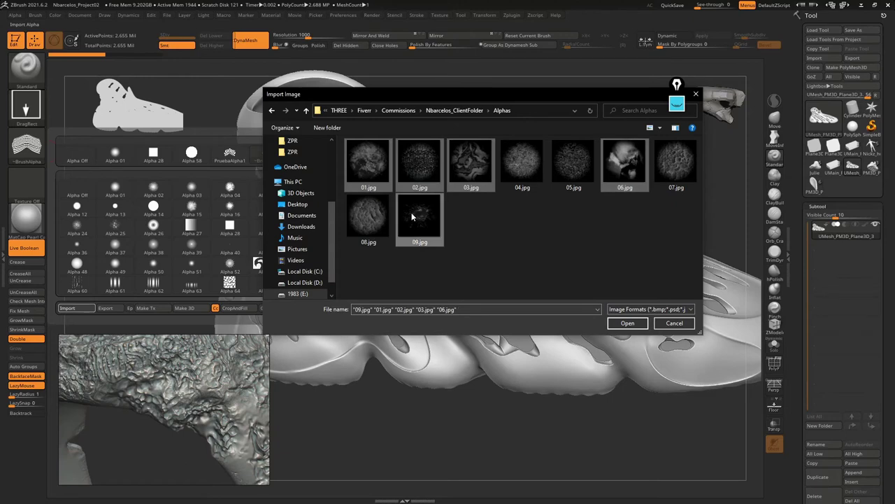
click(630, 323)
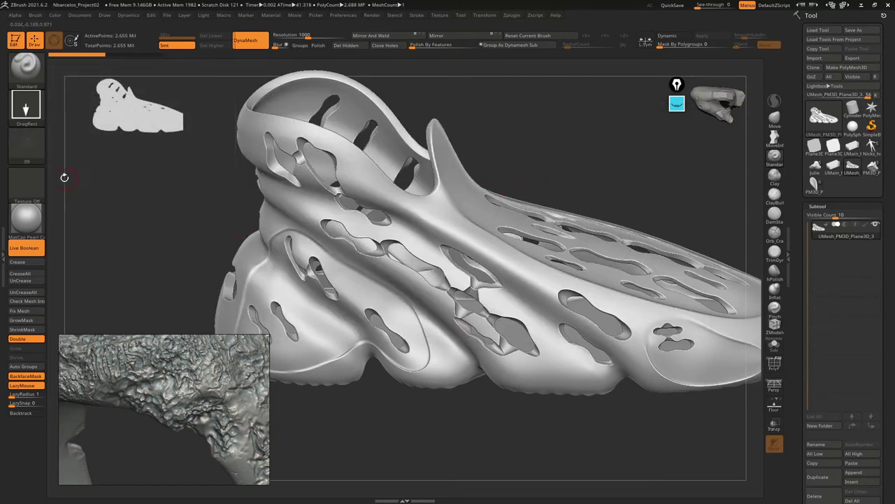
Pick alpha 06 and drag DragRect skin texture over the damaged patch on the shoe's side
click(34, 152)
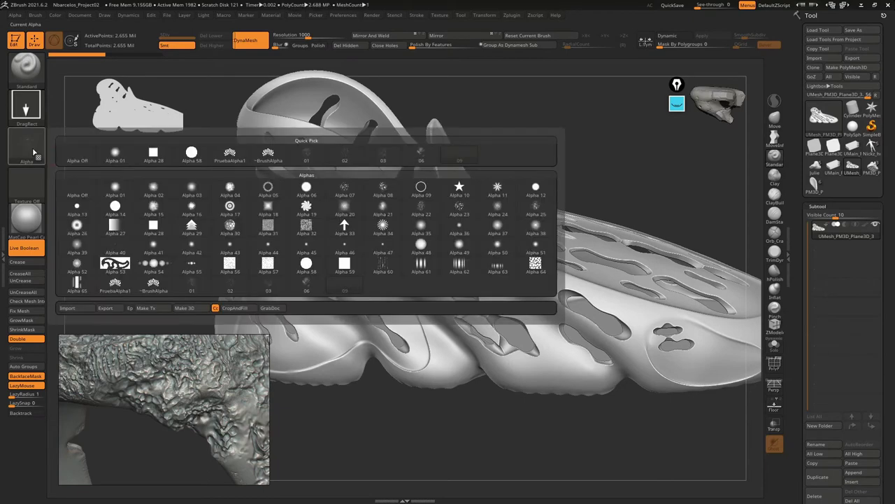
click(418, 158)
drag(192, 196, 502, 222)
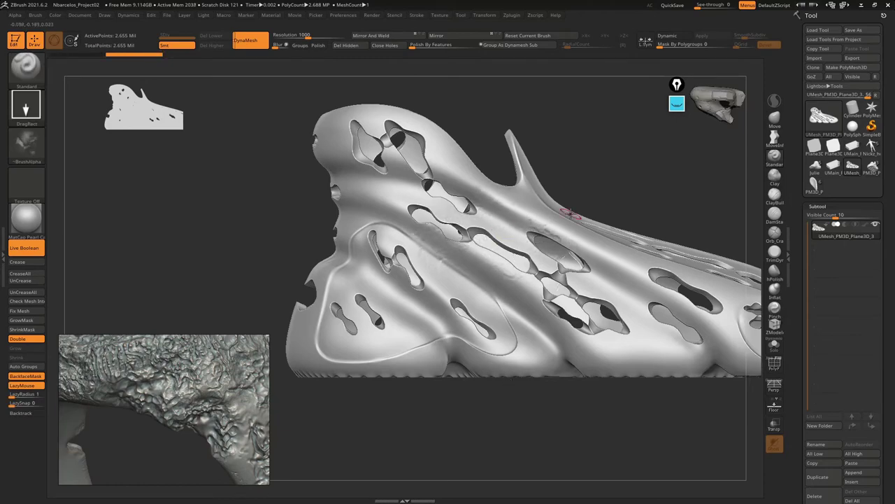
mouse_move(570, 214)
right_down()
mouse_move(580, 259)
mouse_move(574, 329)
mouse_move(532, 175)
mouse_move(548, 206)
mouse_move(460, 236)
right_up()
key(space)
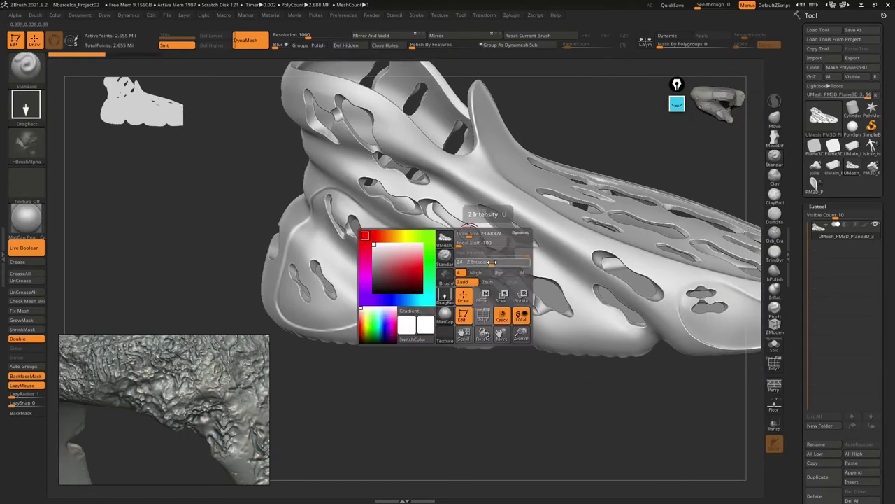
mouse_move(550, 341)
mouse_down()
mouse_move(640, 413)
mouse_move(616, 380)
mouse_up()
mouse_move(616, 380)
right_down()
mouse_move(559, 299)
mouse_move(544, 259)
mouse_move(573, 313)
right_up()
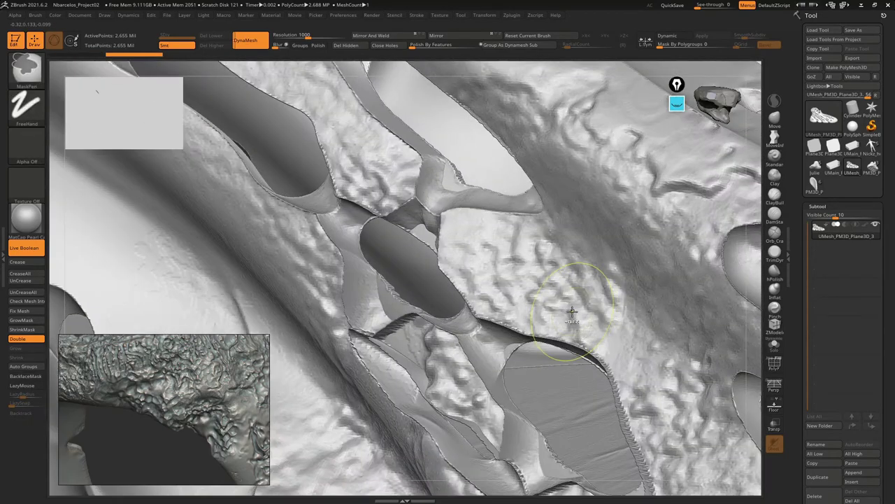
mouse_move(529, 263)
ctrl+right_down()
mouse_move(390, 159)
mouse_move(393, 109)
ctrl+right_up()
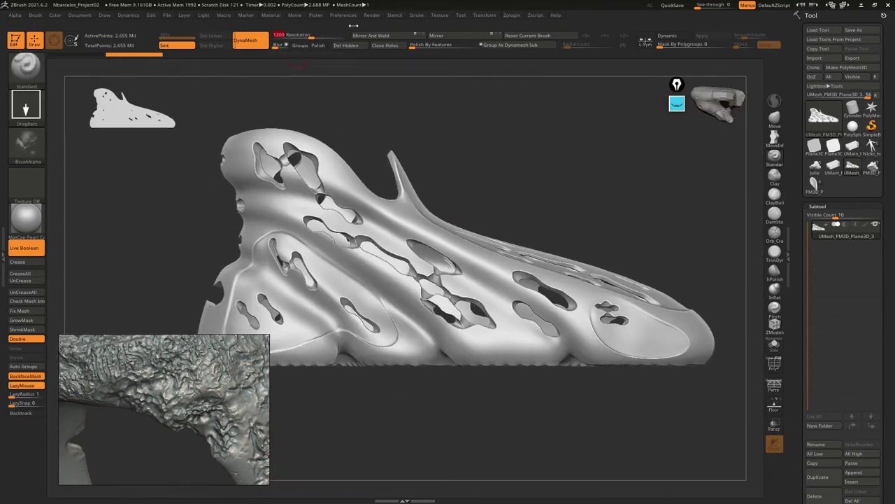
Remesh the shoe with DynaMesh at resolution 1200, about 3.8 million points
key(shift)
key(ctrl)
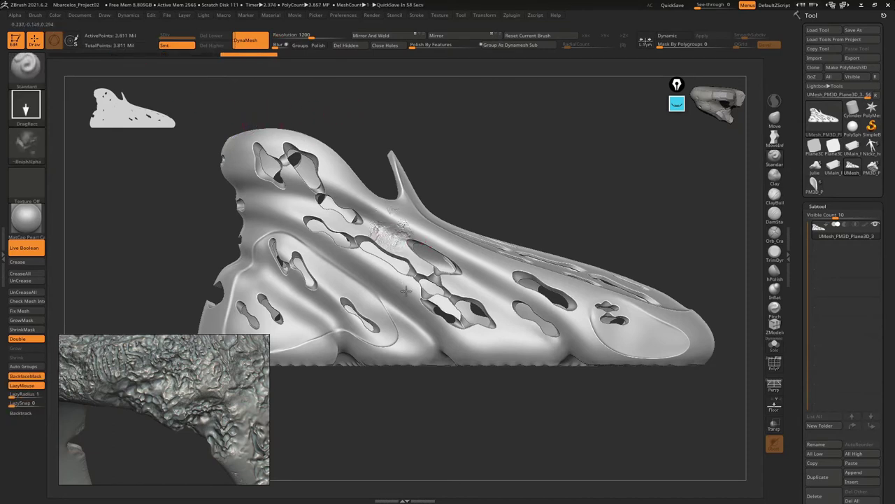
mouse_move(410, 320)
ctrl+right_down()
mouse_move(428, 348)
mouse_move(384, 240)
ctrl+right_up()
key(ctrl+z)
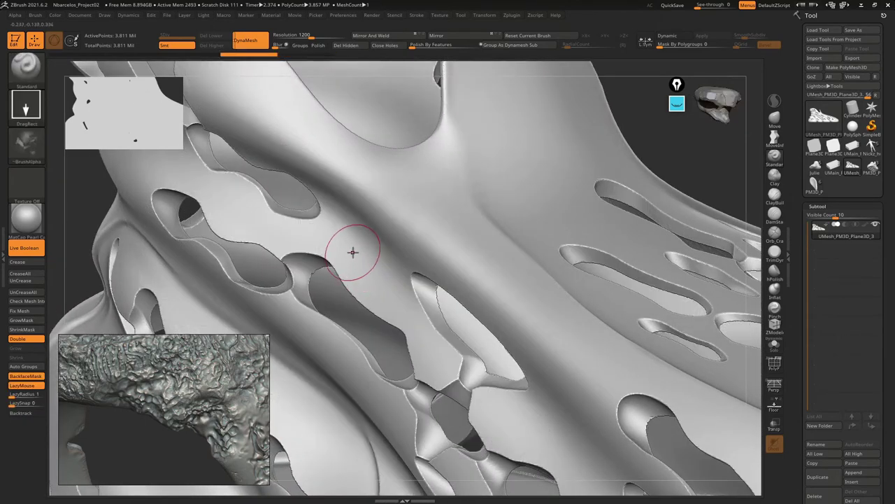
Try noisy texture stamps across the shoe's middle and undo them
drag(352, 254, 421, 411)
mouse_move(397, 217)
right_down()
mouse_move(389, 210)
mouse_move(462, 291)
right_up()
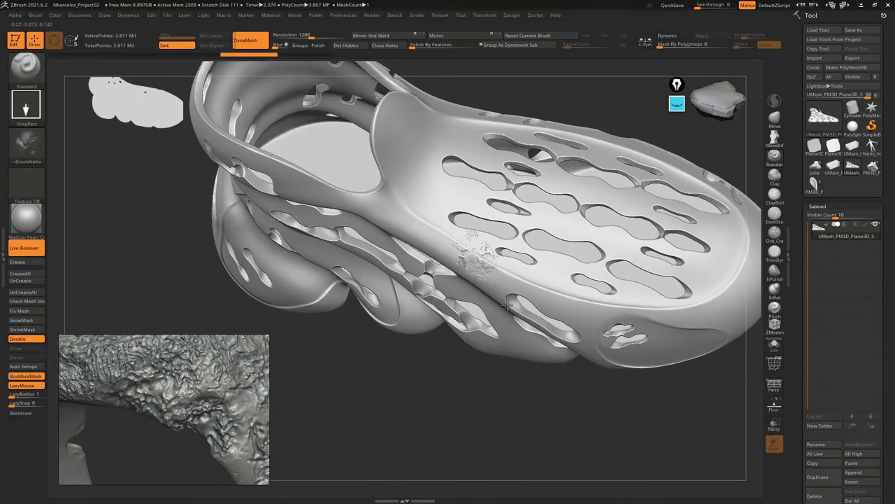
mouse_move(476, 266)
mouse_down()
mouse_move(616, 423)
mouse_move(560, 392)
mouse_up()
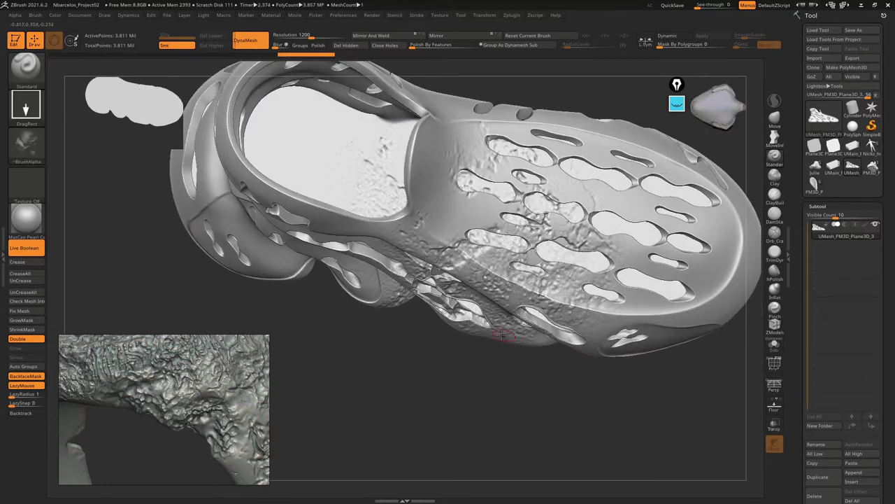
key(ctrl+z)
mouse_move(300, 299)
right_down()
mouse_move(435, 188)
mouse_move(391, 183)
right_up()
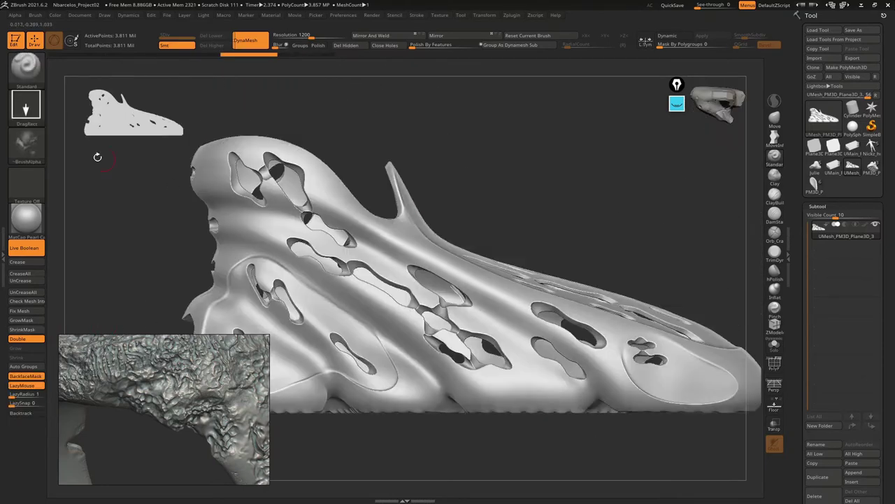
click(24, 143)
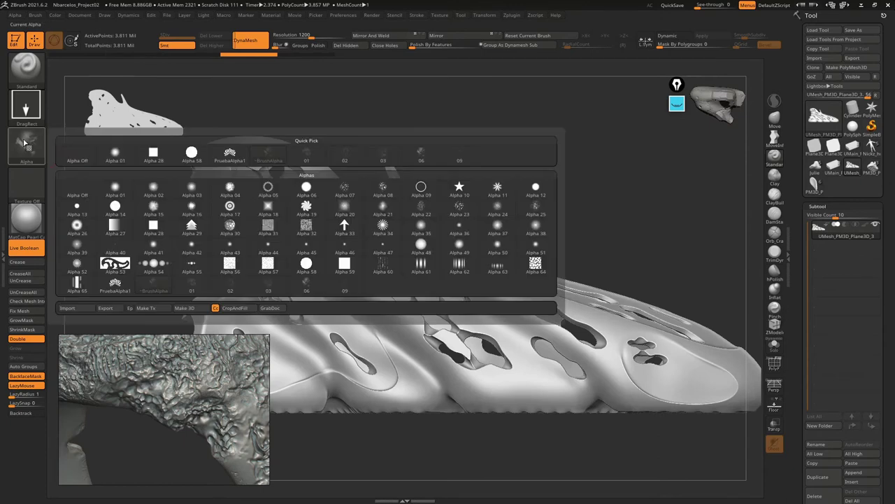
Select the 01 skin alpha and try several test stamps on the shoe's side, undoing each
click(312, 158)
drag(391, 279, 518, 344)
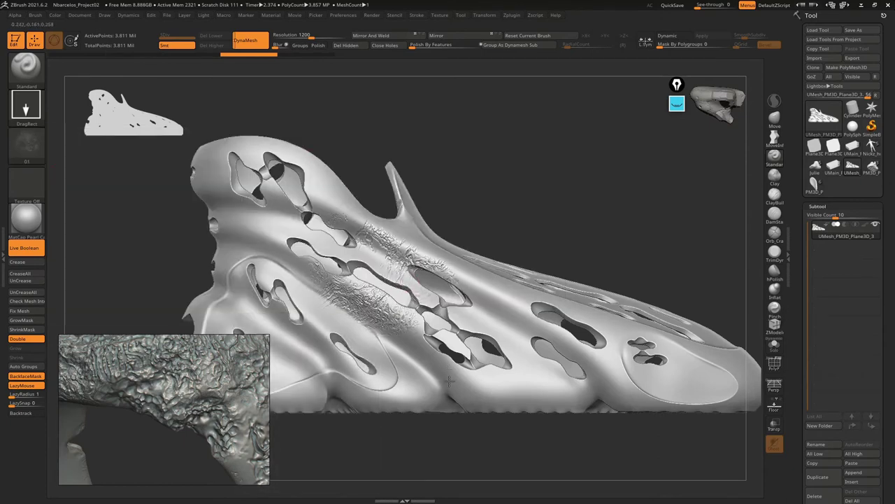
key(ctrl+z)
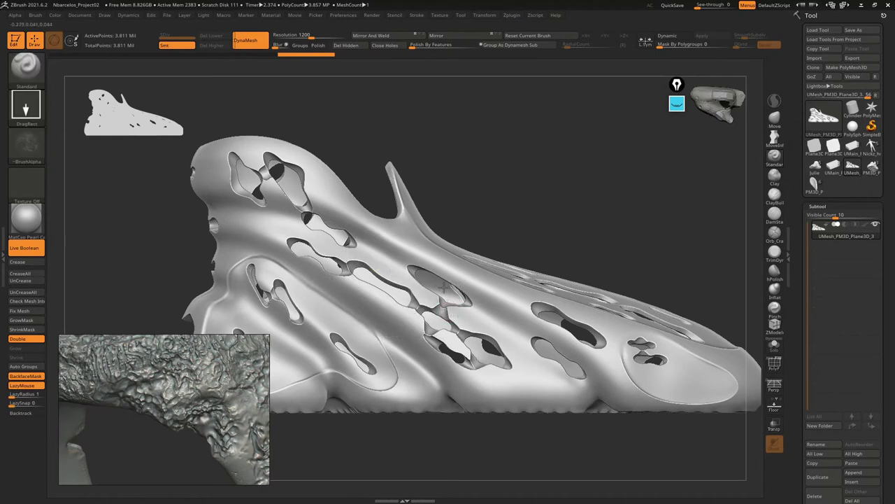
ctrl+right_drag(392, 259, 478, 265)
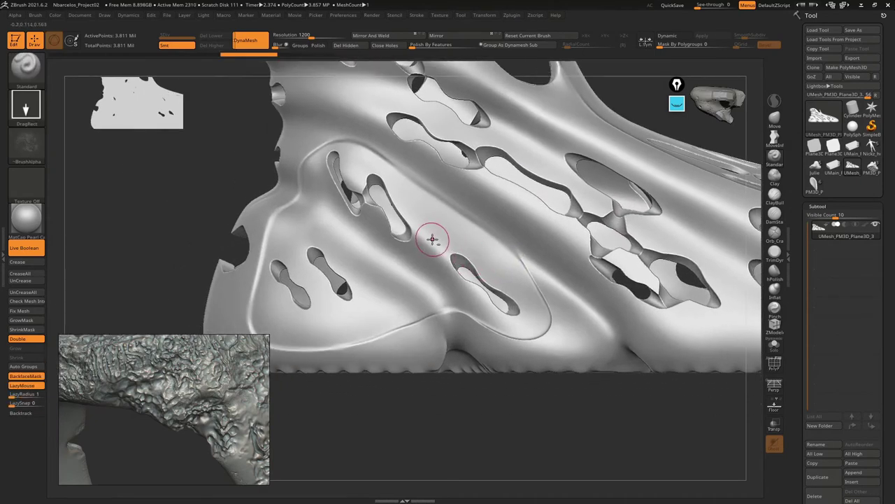
drag(490, 306, 518, 335)
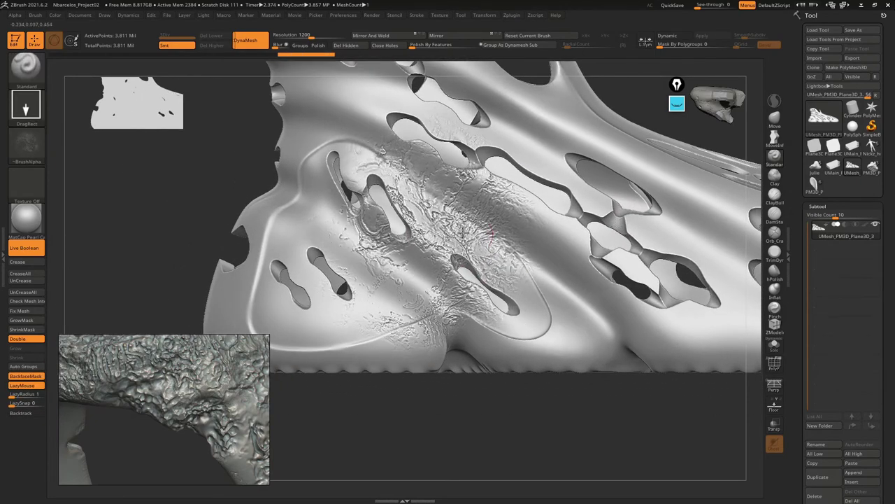
key(ctrl+z)
mouse_move(340, 224)
mouse_down()
mouse_move(478, 155)
mouse_move(306, 221)
mouse_up()
key(ctrl+z)
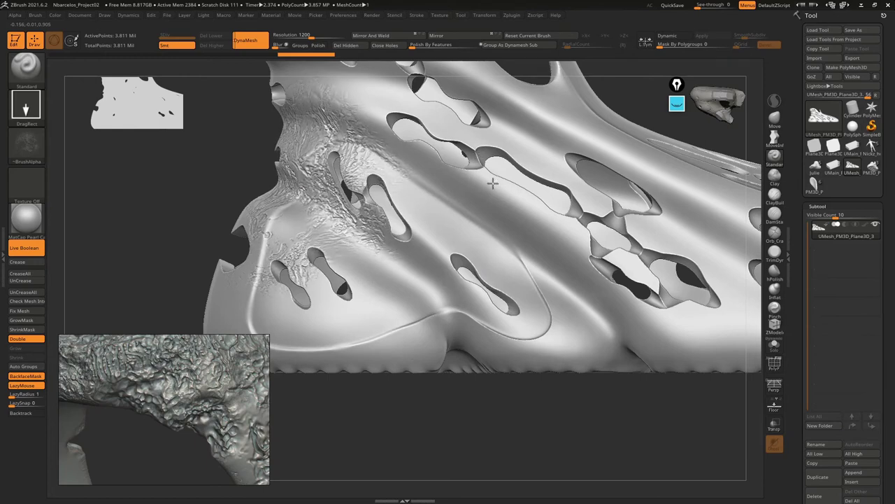
Check the brush size and strength, then stamp rough skin texture across the central upper
right_drag(306, 221, 302, 245)
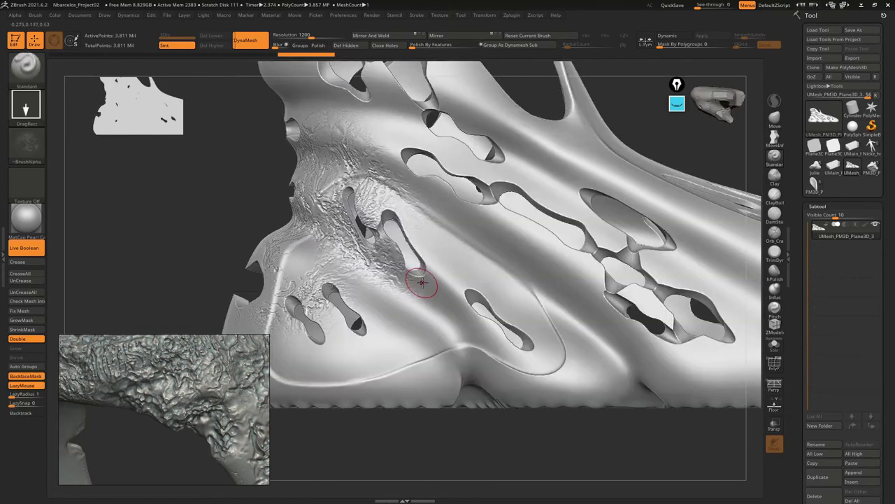
right_click(422, 282)
key(ctrl+z)
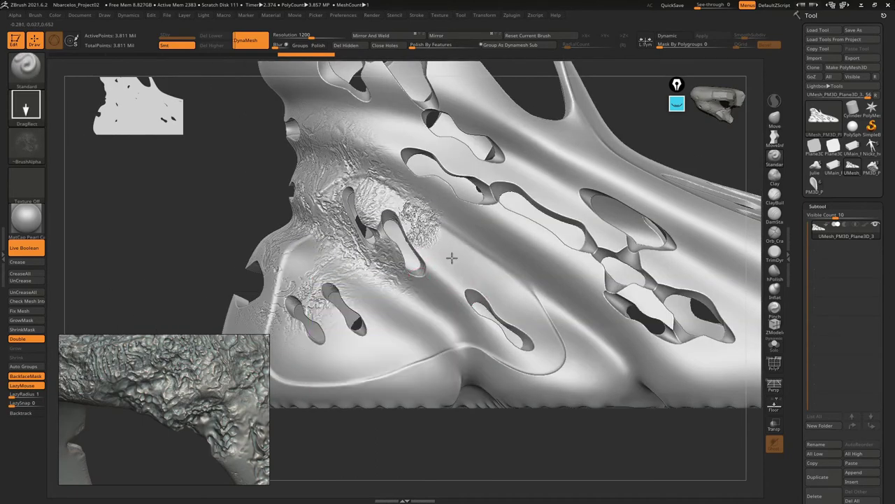
drag(492, 294, 497, 330)
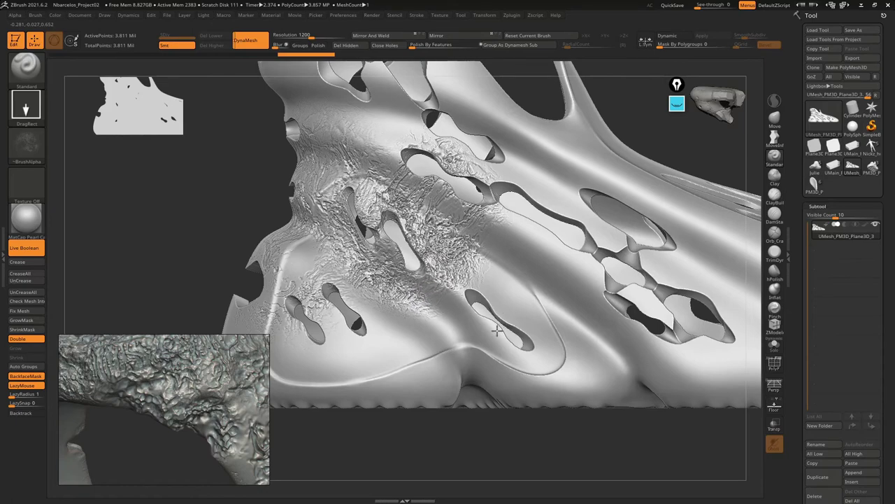
Frame and orbit the shoe, then stamp more skin texture on the upper toward the toe
key(f)
mouse_move(531, 434)
mouse_down()
mouse_move(503, 430)
mouse_move(374, 190)
mouse_move(463, 195)
mouse_up()
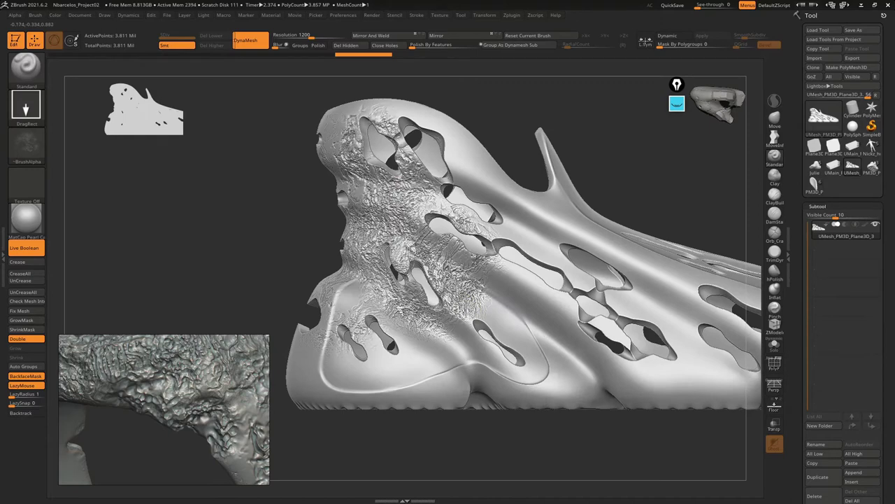
key(l)
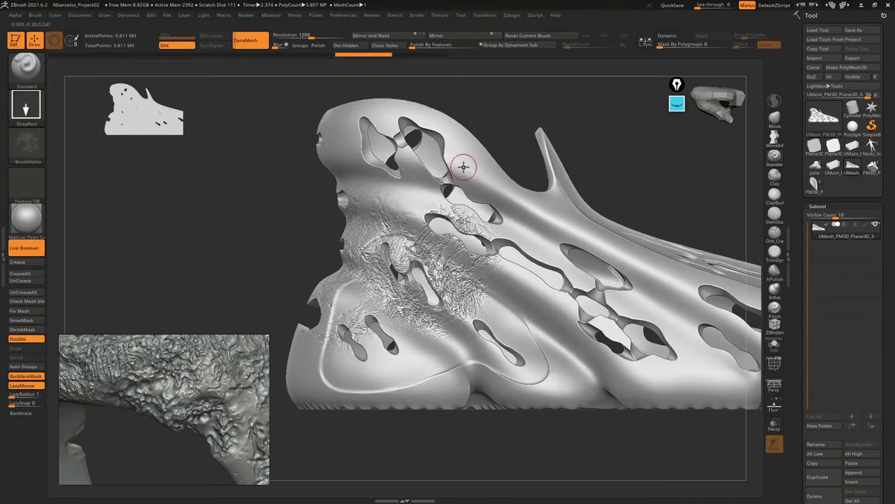
key(space)
mouse_move(464, 166)
mouse_down()
mouse_move(519, 261)
mouse_move(492, 306)
mouse_up()
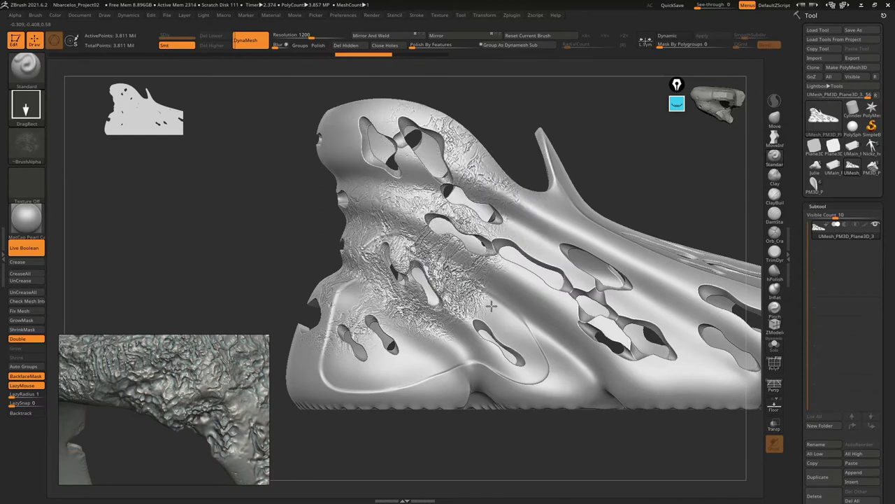
mouse_move(490, 310)
right_down()
mouse_move(436, 301)
mouse_move(412, 320)
mouse_move(434, 284)
mouse_move(382, 242)
right_up()
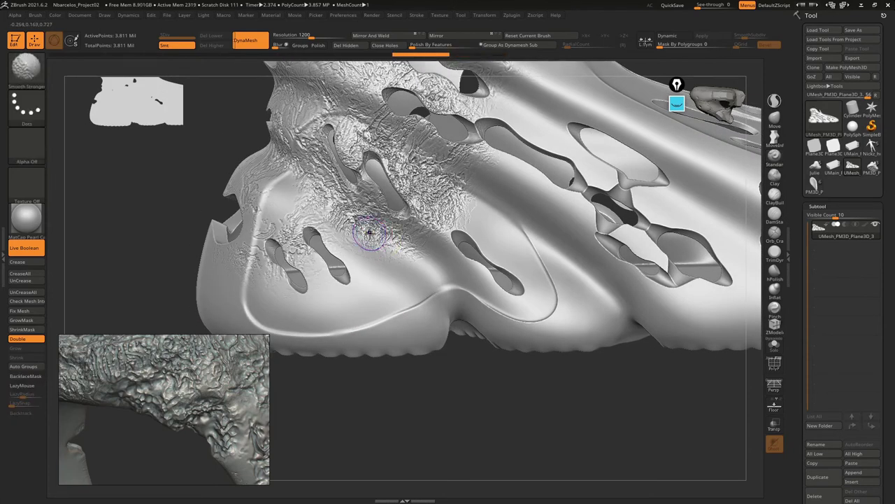
Move the reference image higher, pick a Smooth brush from the S list, and test-smooth the patch
key(b)
key(s)
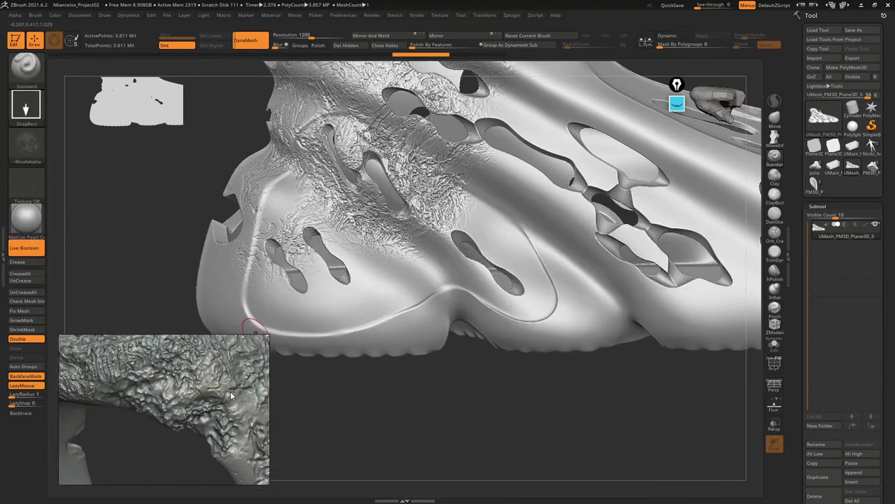
drag(230, 395, 243, 221)
key(b)
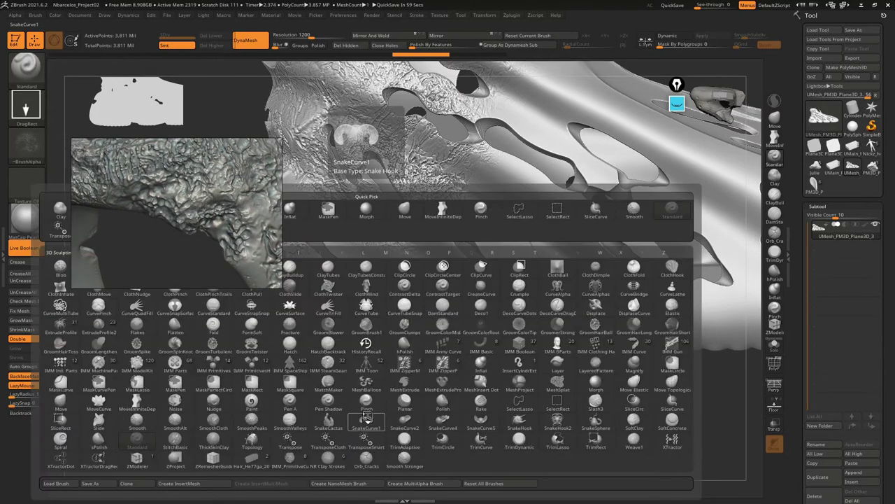
key(s)
click(169, 422)
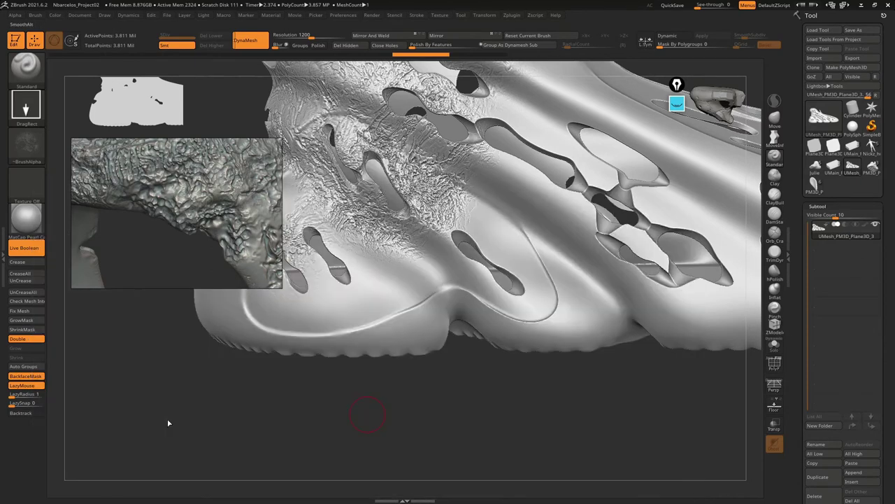
key(b)
key(s)
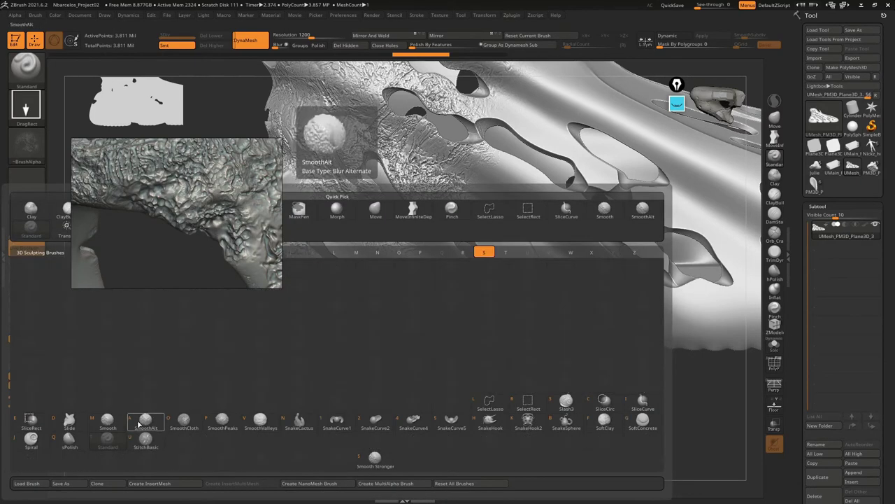
click(138, 422)
shift+drag(361, 207, 349, 204)
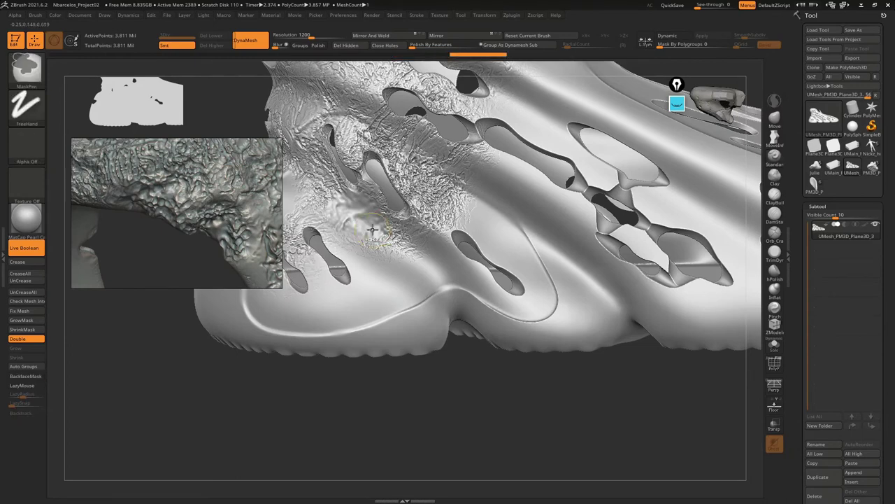
key(ctrl+z)
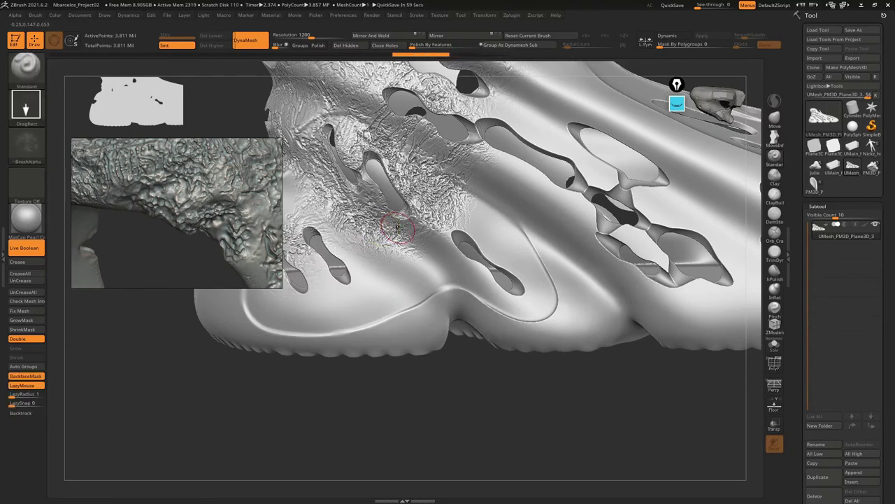
Orbit to the upper's side and stamp crinkled skin texture around the central holes
key(shift)
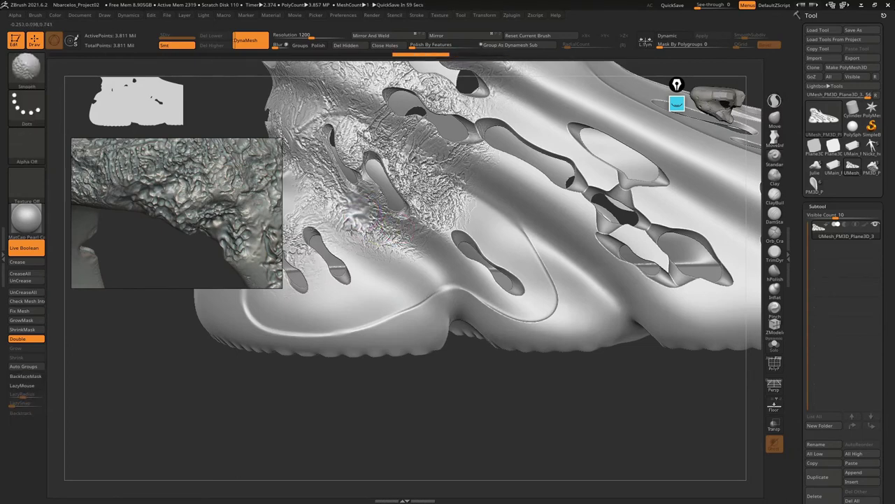
right_drag(433, 276, 462, 260)
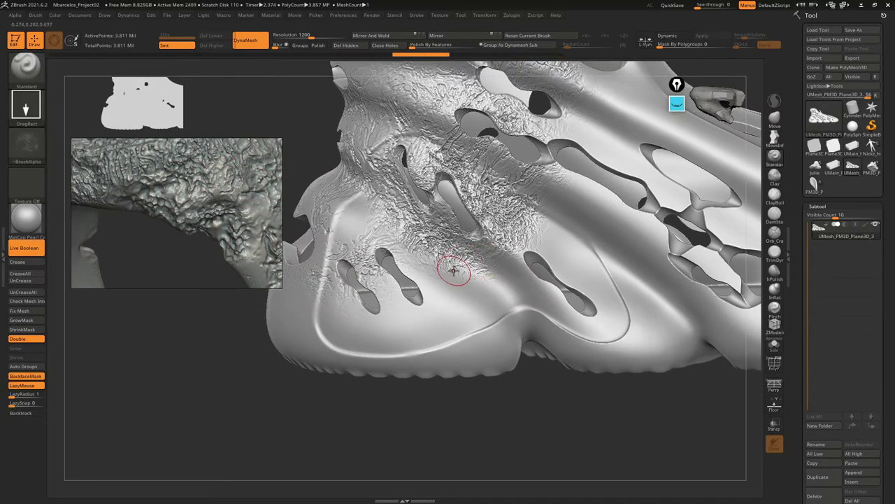
mouse_move(483, 264)
right_down()
mouse_move(443, 251)
mouse_move(514, 242)
mouse_move(263, 408)
right_up()
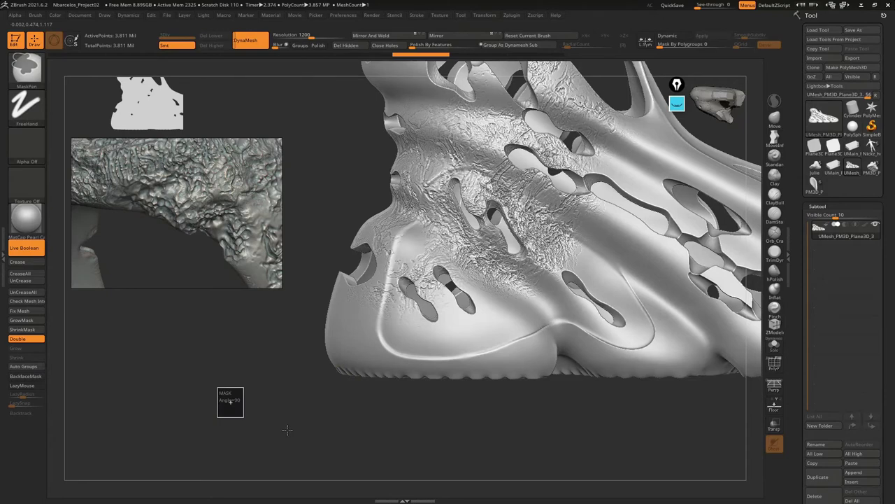
key(ctrl)
right_drag(576, 216, 459, 279)
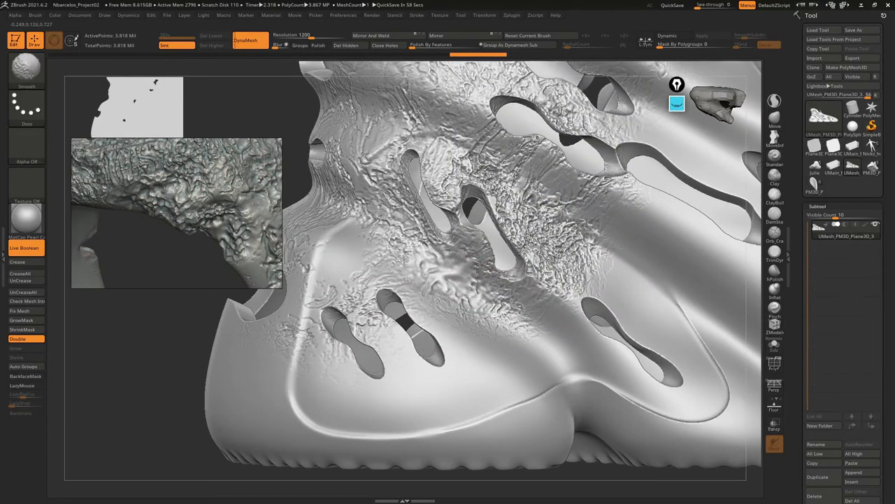
mouse_move(482, 297)
right_down()
mouse_move(384, 124)
mouse_move(442, 277)
right_up()
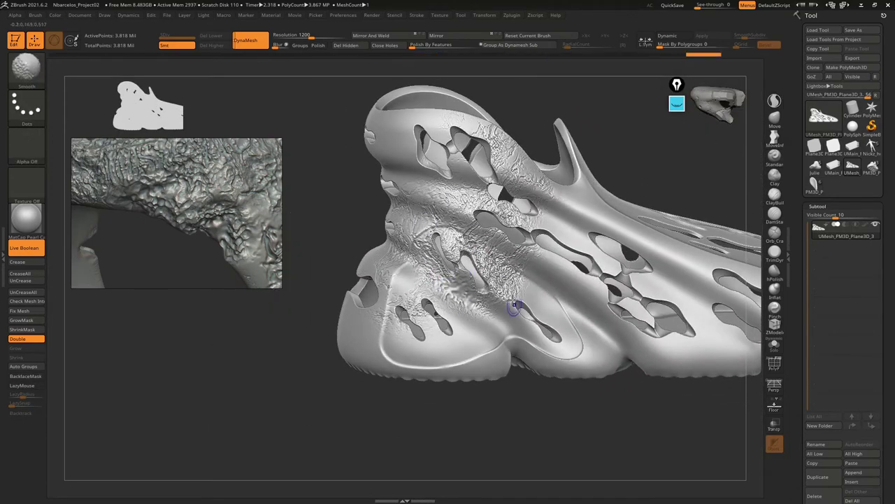
right_drag(514, 306, 511, 334)
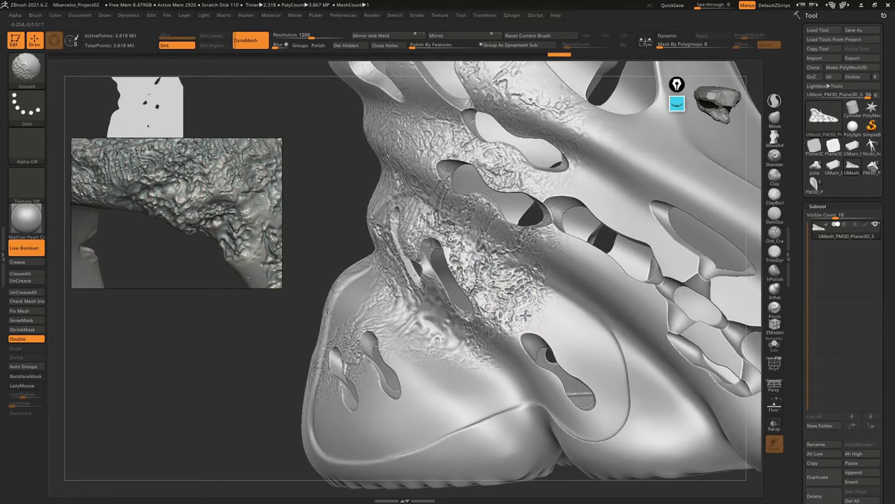
right_drag(510, 300, 521, 169)
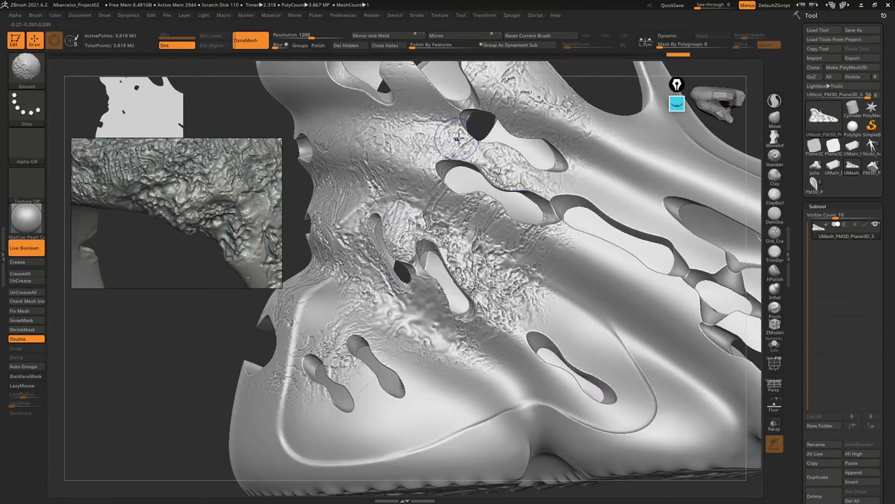
mouse_move(452, 222)
right_down()
mouse_move(462, 243)
mouse_move(416, 256)
mouse_move(408, 210)
right_up()
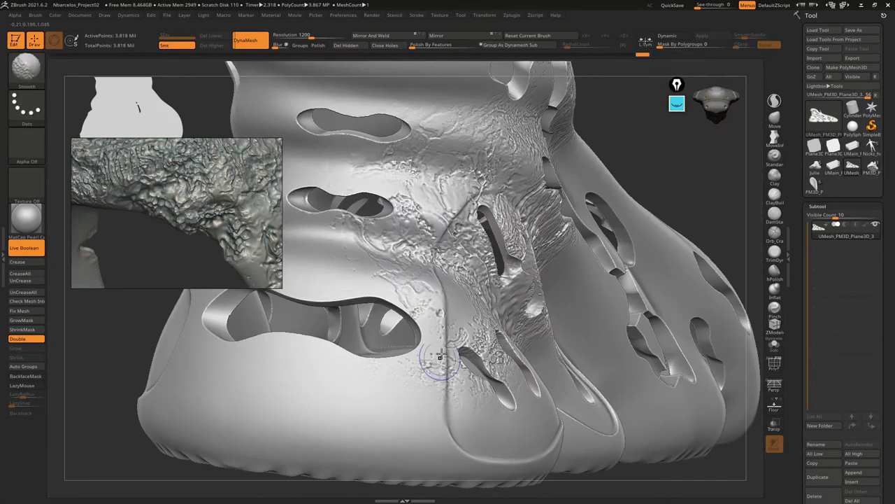
mouse_move(439, 357)
right_down()
mouse_move(587, 281)
mouse_move(533, 255)
right_up()
drag(551, 268, 496, 235)
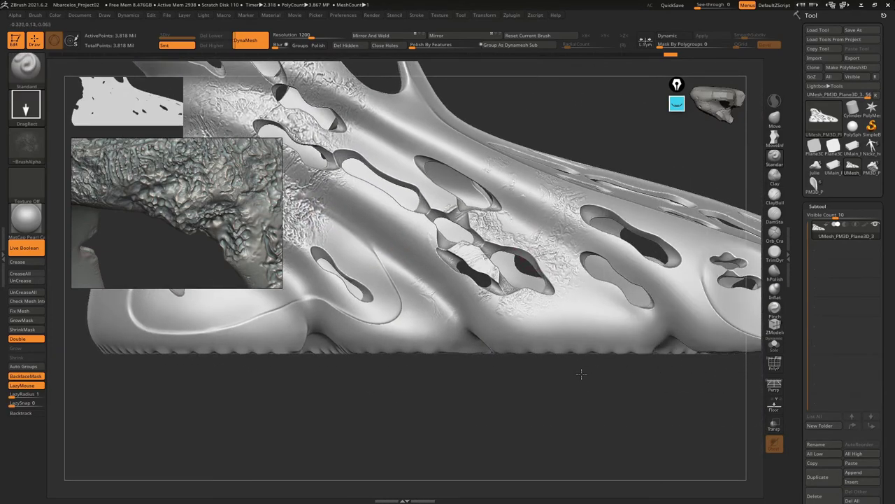
key(ctrl+z)
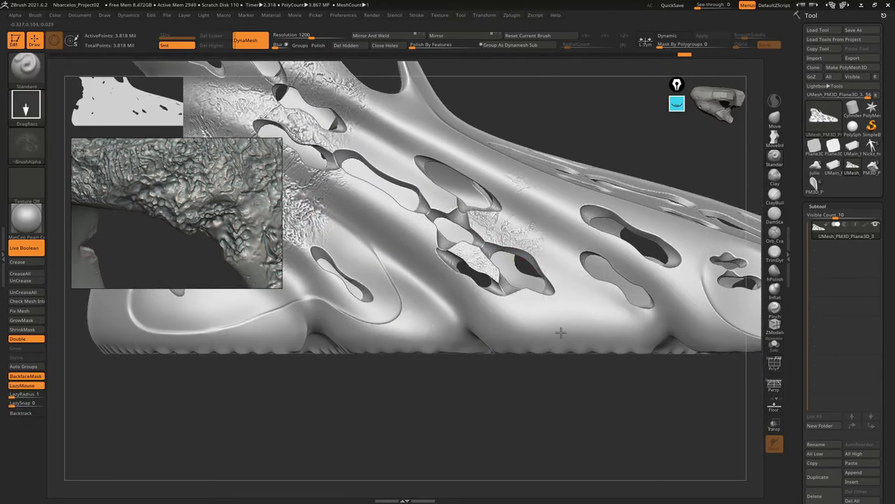
drag(561, 333, 503, 428)
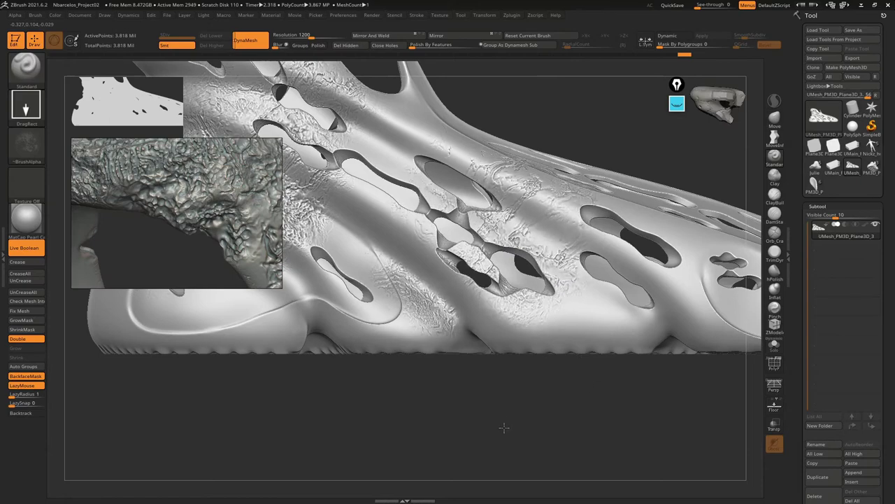
Add cracked skin texture along the toe's lower edge
mouse_move(529, 355)
mouse_down()
mouse_move(504, 305)
mouse_move(413, 282)
mouse_up()
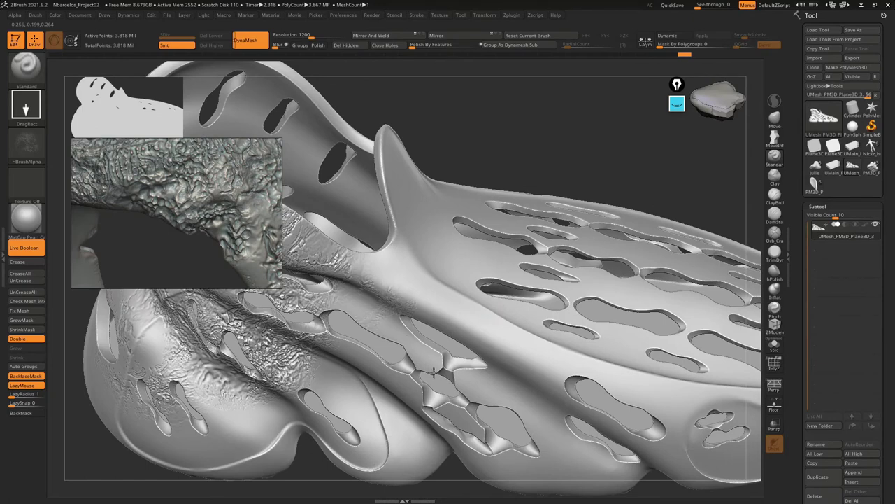
drag(367, 363, 394, 310)
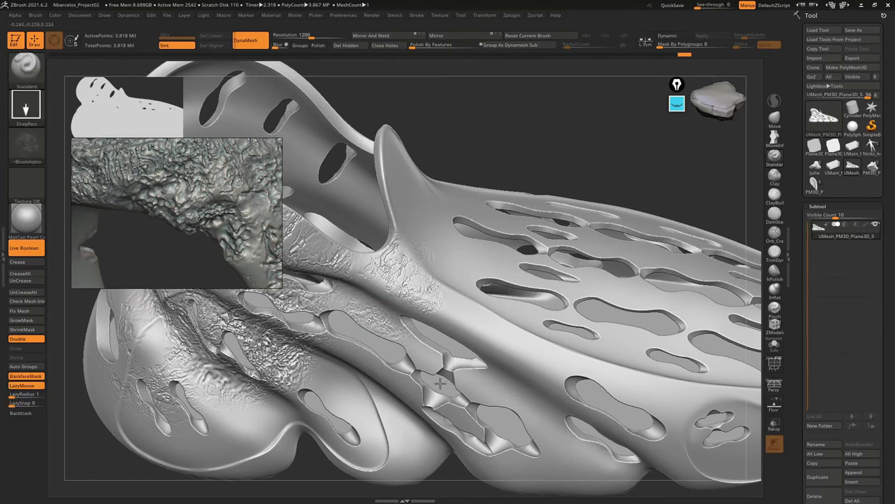
mouse_move(440, 383)
mouse_down()
mouse_move(381, 318)
mouse_move(462, 400)
mouse_up()
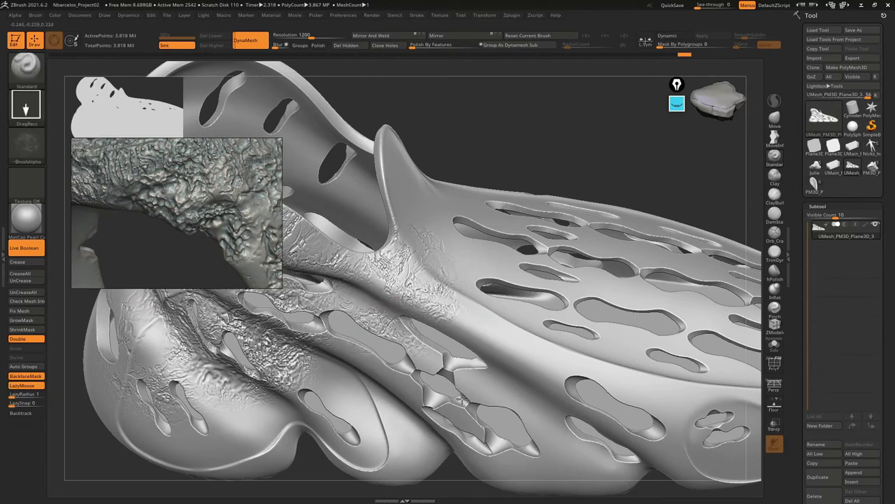
Stamp skin texture beside the holes on the shoe's other side, then fit the model in view
drag(428, 300, 448, 227)
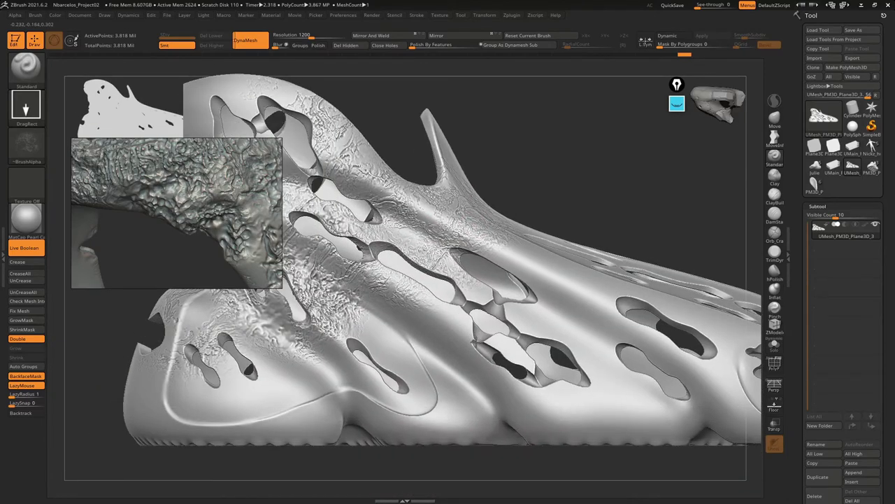
drag(472, 336, 421, 207)
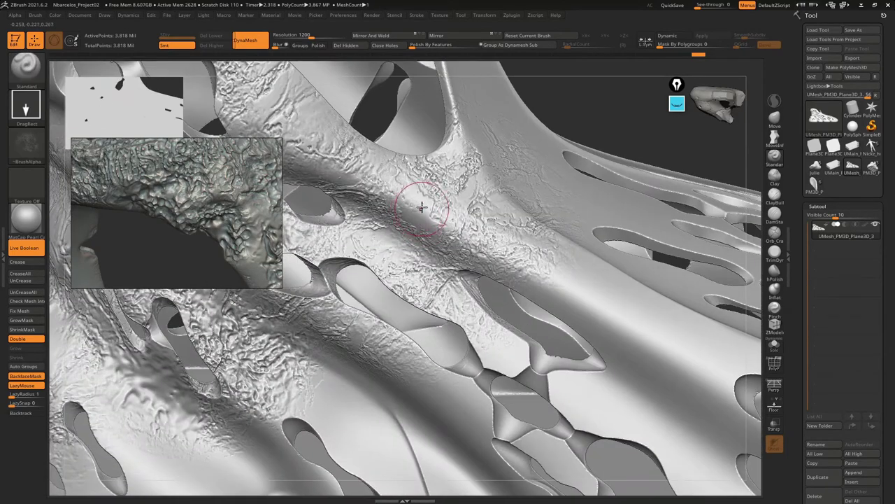
key(shift)
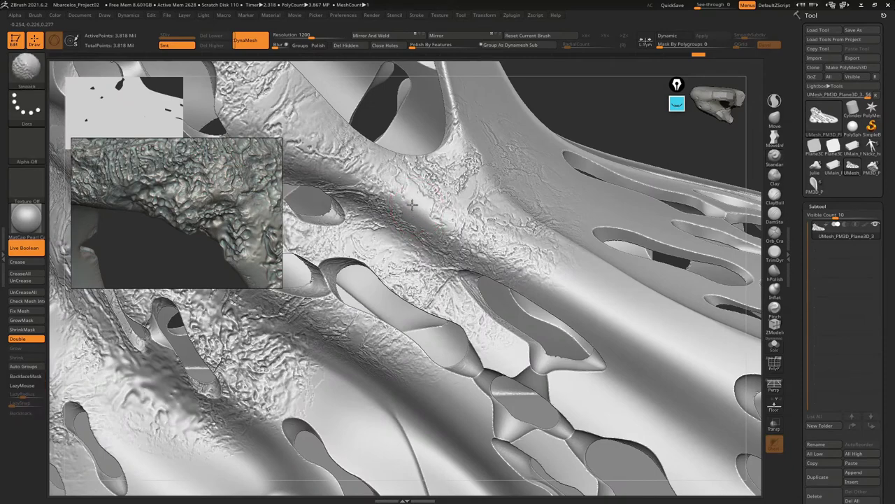
drag(415, 205, 416, 210)
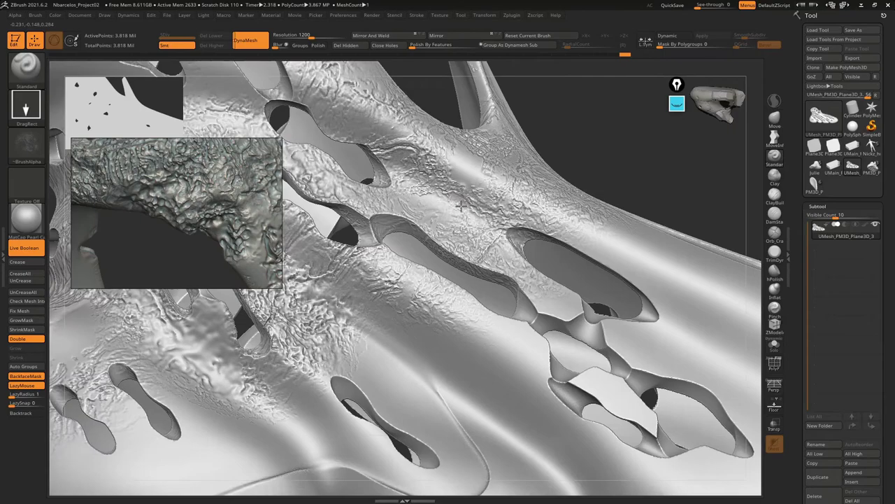
mouse_move(398, 250)
right_down()
mouse_move(484, 310)
mouse_move(528, 173)
mouse_move(491, 291)
mouse_move(606, 273)
right_up()
key(ctrl)
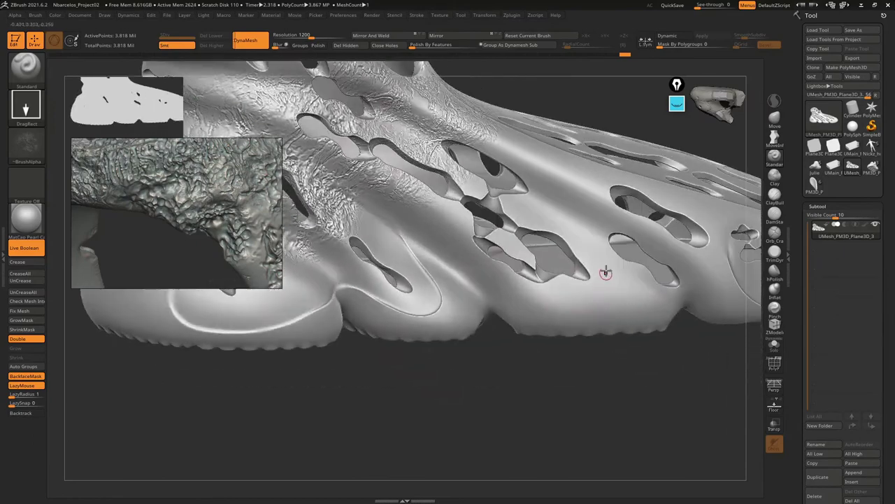
drag(636, 311, 603, 433)
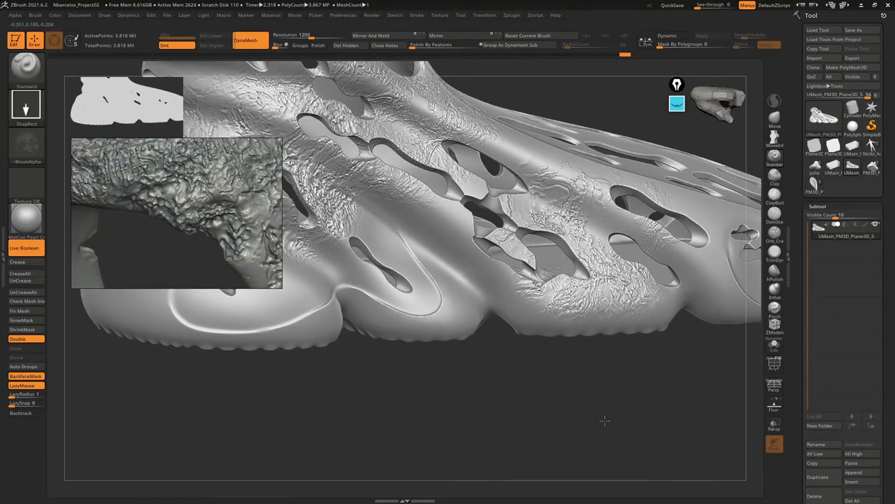
right_drag(602, 432, 551, 254)
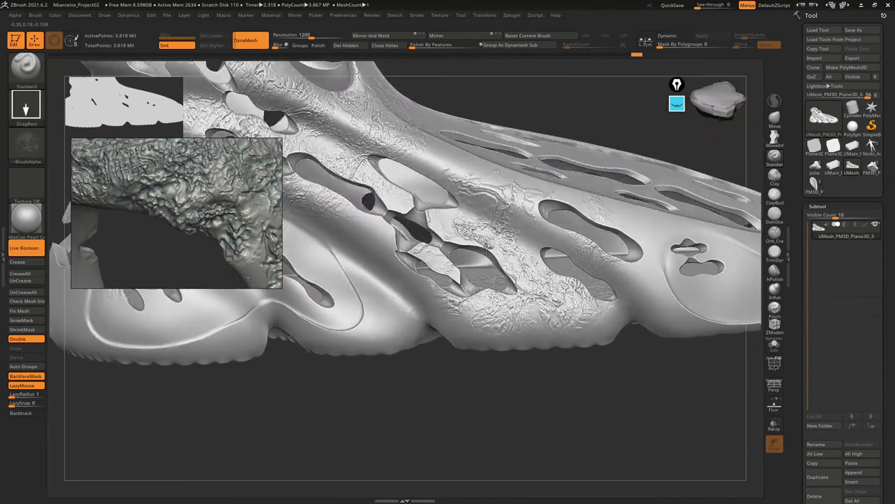
mouse_move(488, 250)
right_down()
mouse_move(553, 251)
mouse_move(459, 326)
mouse_move(504, 266)
right_up()
key(f)
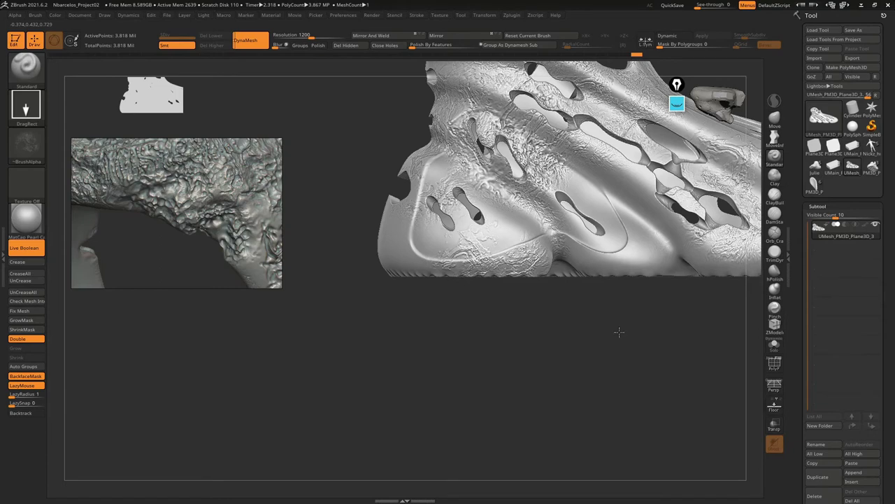
Adjust the stamp's Z Intensity in the quick brush settings and view the grooved sole side
right_drag(472, 260, 457, 251)
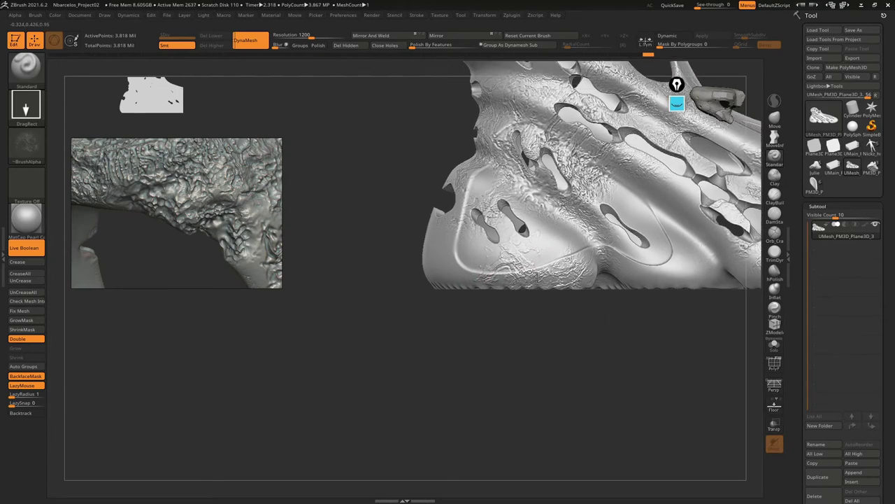
key(space)
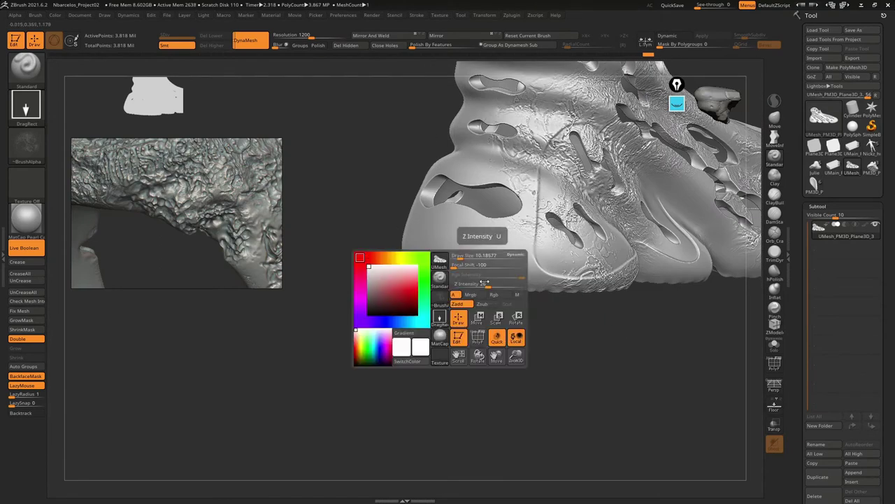
drag(498, 287, 457, 261)
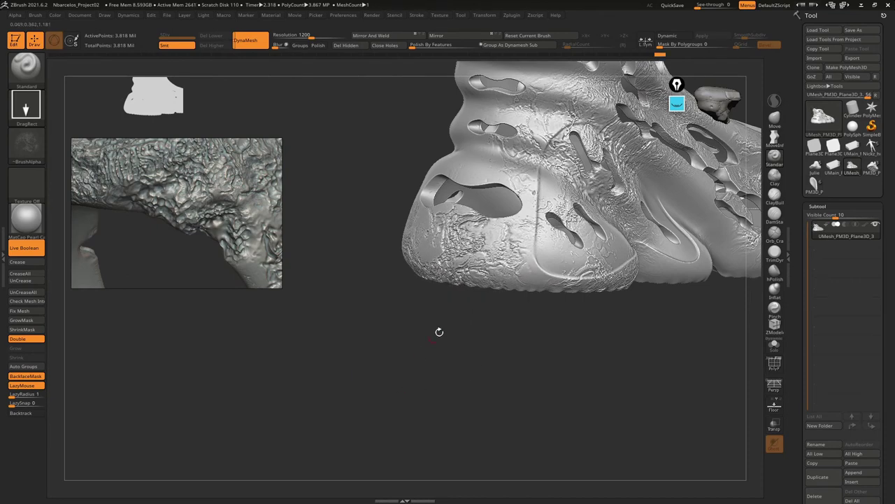
mouse_move(439, 332)
mouse_down()
mouse_move(466, 214)
mouse_move(475, 386)
mouse_move(529, 232)
mouse_up()
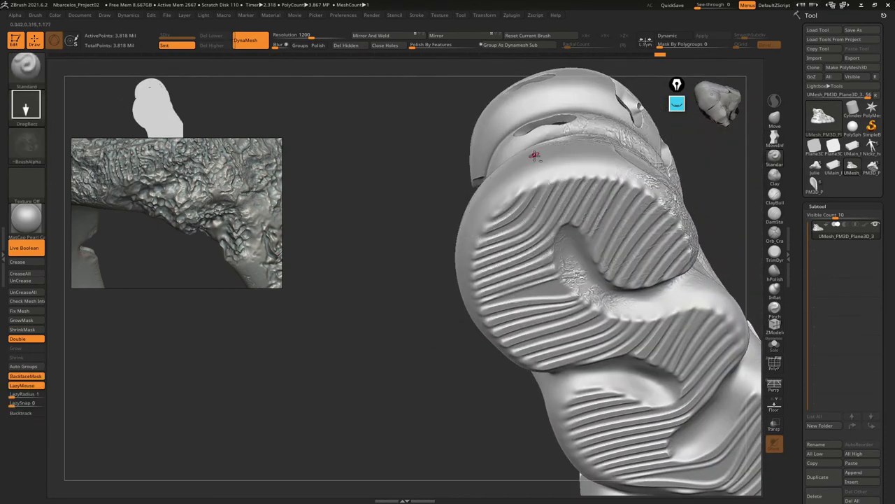
mouse_move(533, 155)
mouse_down()
mouse_move(572, 259)
mouse_move(532, 174)
mouse_move(567, 195)
mouse_move(562, 340)
mouse_move(524, 192)
mouse_move(517, 216)
mouse_move(525, 315)
mouse_move(599, 380)
mouse_move(534, 243)
mouse_move(552, 266)
mouse_up()
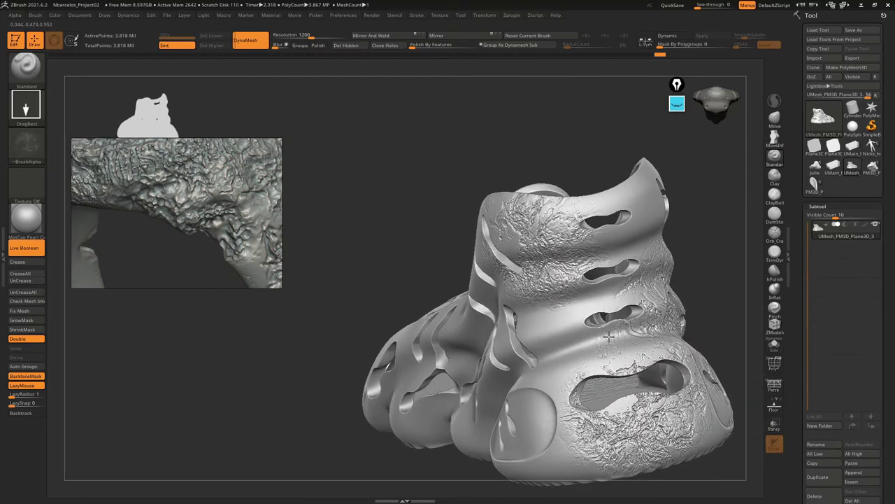
Inspect the heel cup, perforated side and toe from several angles, rechecking the brush intensity
mouse_move(614, 337)
mouse_down()
mouse_move(567, 222)
mouse_move(494, 245)
mouse_move(566, 242)
mouse_move(566, 284)
mouse_move(532, 237)
mouse_move(558, 268)
mouse_up()
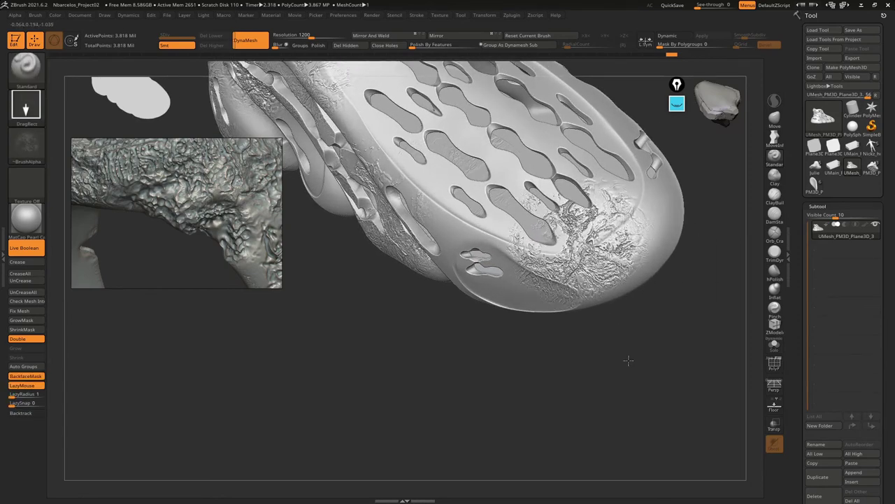
mouse_move(629, 363)
mouse_down()
mouse_move(601, 356)
mouse_move(477, 202)
mouse_up()
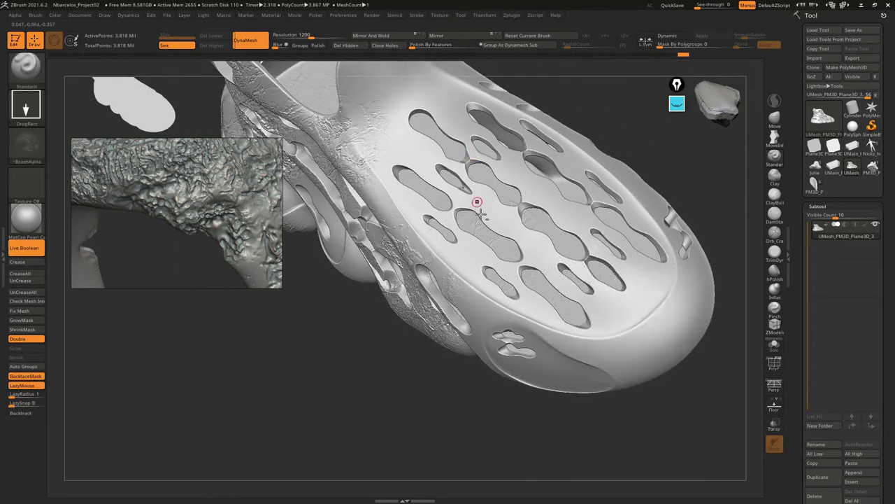
mouse_move(477, 202)
right_down()
mouse_move(452, 204)
mouse_move(463, 188)
right_up()
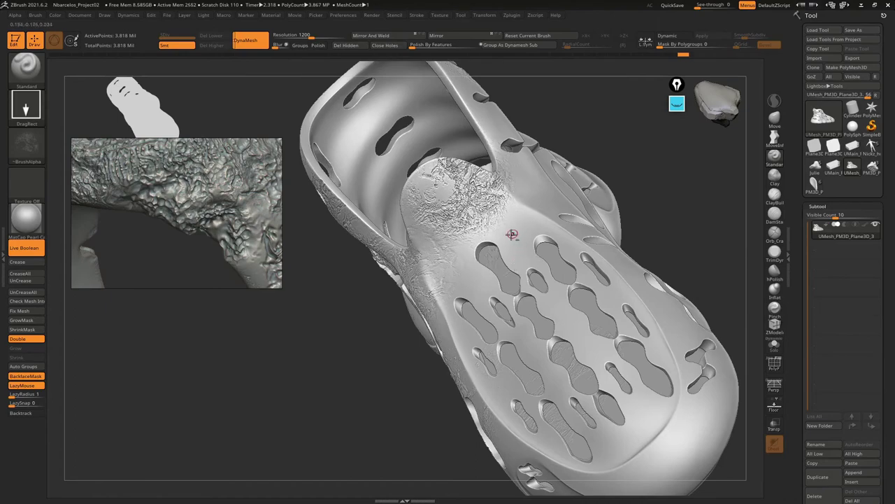
mouse_move(512, 235)
right_down()
mouse_move(485, 203)
mouse_move(531, 268)
mouse_move(531, 162)
mouse_move(521, 208)
mouse_move(537, 222)
mouse_move(518, 200)
right_up()
key(space)
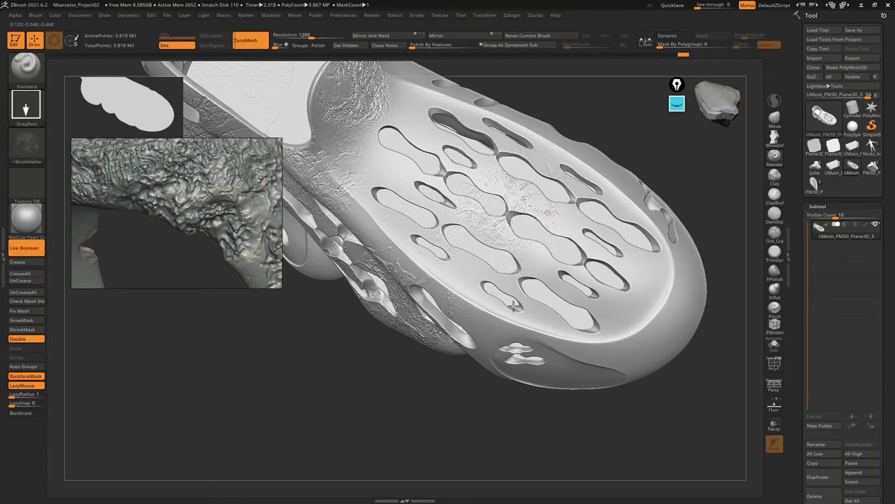
right_drag(506, 307, 581, 277)
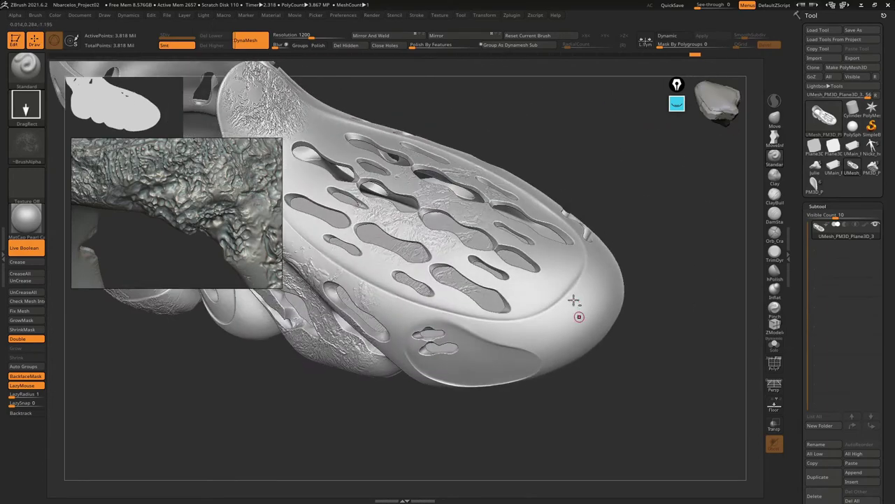
right_drag(582, 277, 527, 277)
key(space)
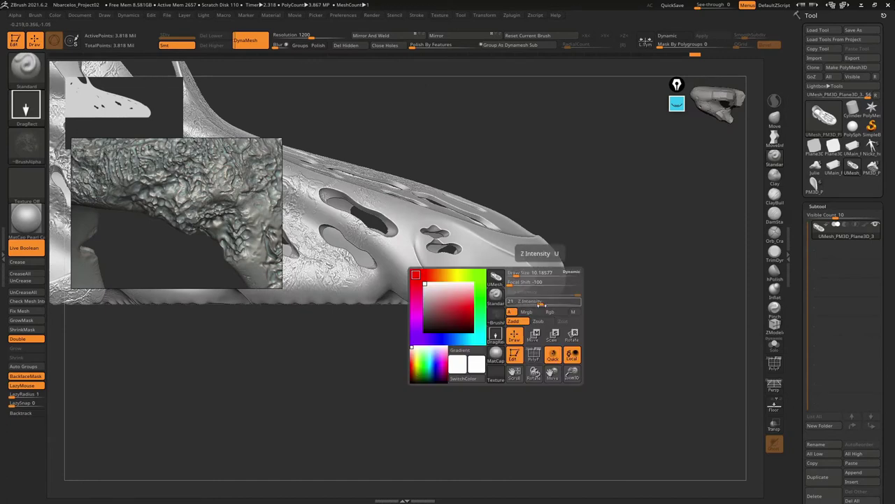
key(space)
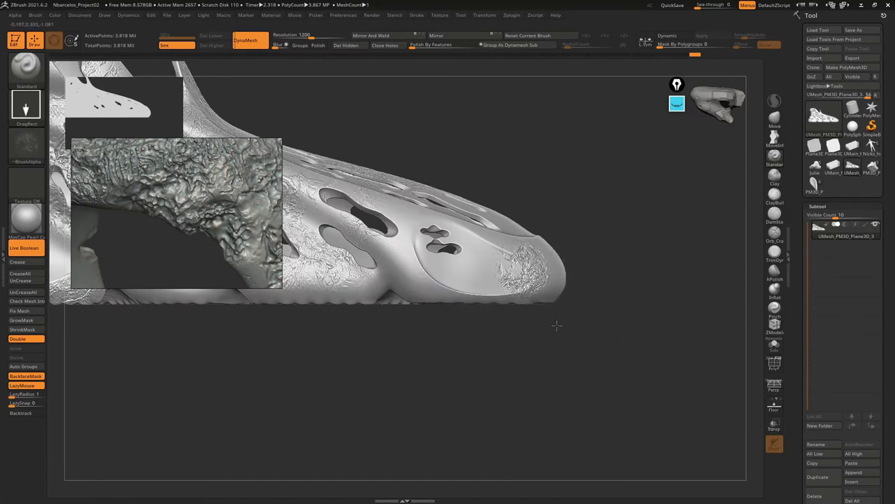
right_drag(497, 242, 516, 260)
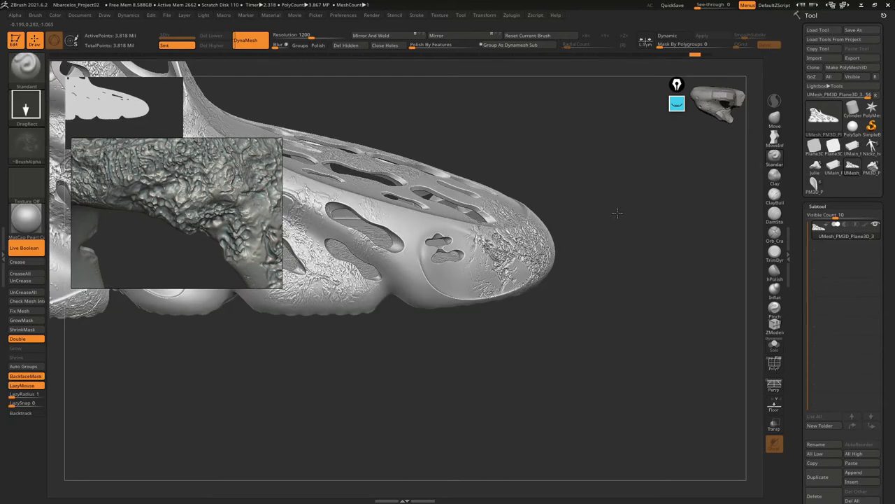
mouse_move(627, 203)
right_down()
mouse_move(509, 255)
mouse_move(498, 241)
mouse_move(446, 256)
right_up()
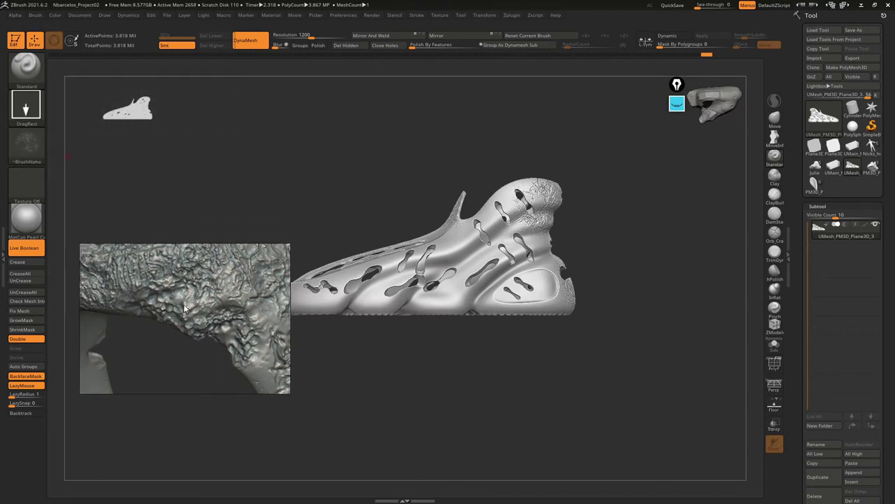
Switch to alpha 02 and stamp a dense porous patch between the side perforations after undoing trial stamps
click(25, 143)
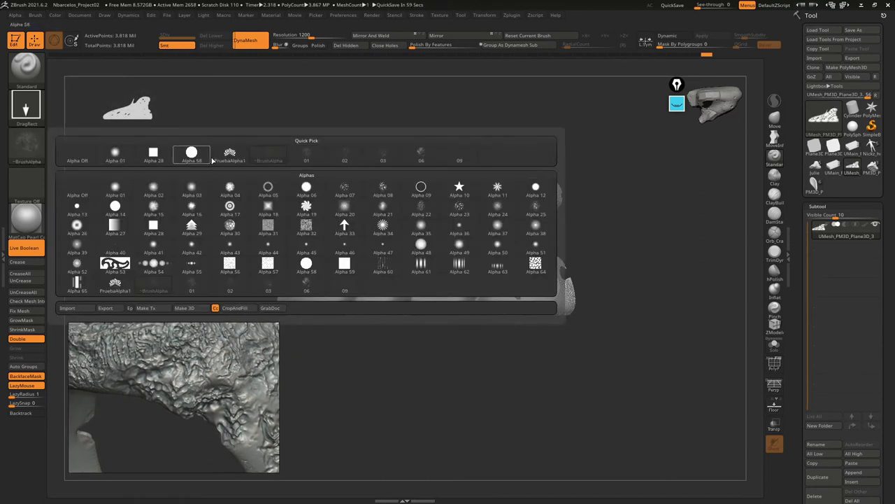
mouse_move(306, 154)
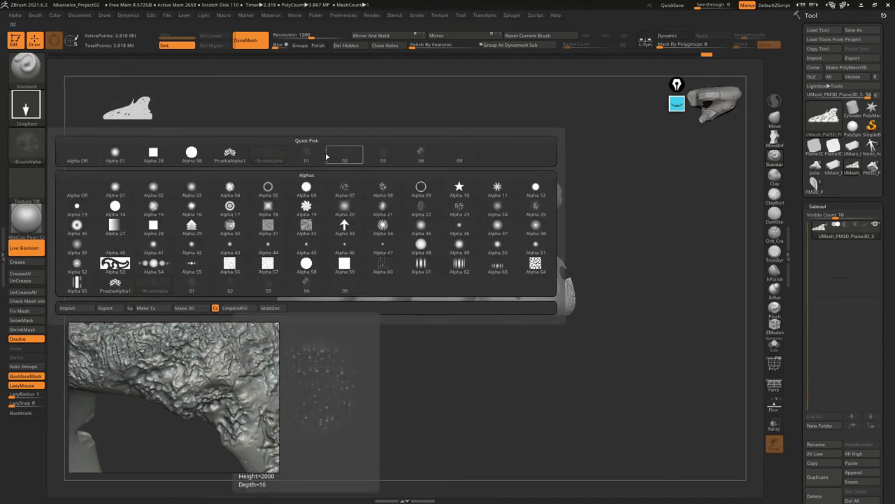
click(343, 158)
drag(377, 313, 349, 362)
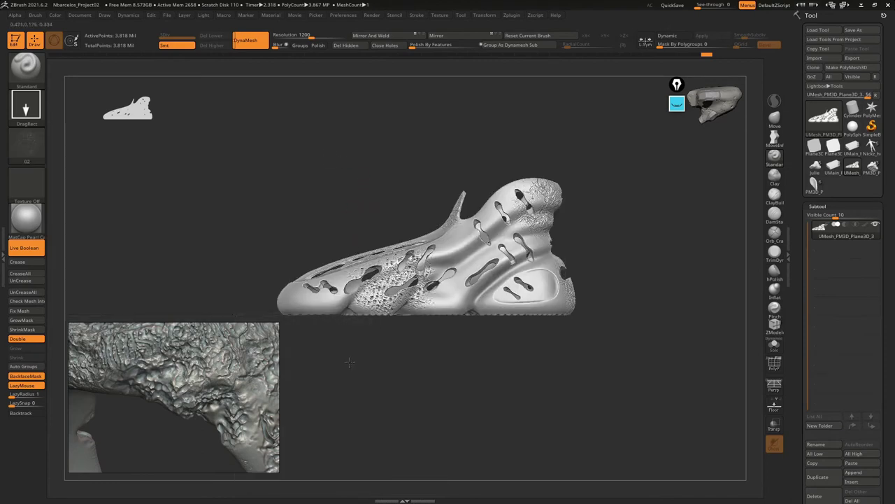
key(ctrl+z)
right_drag(445, 231, 474, 218)
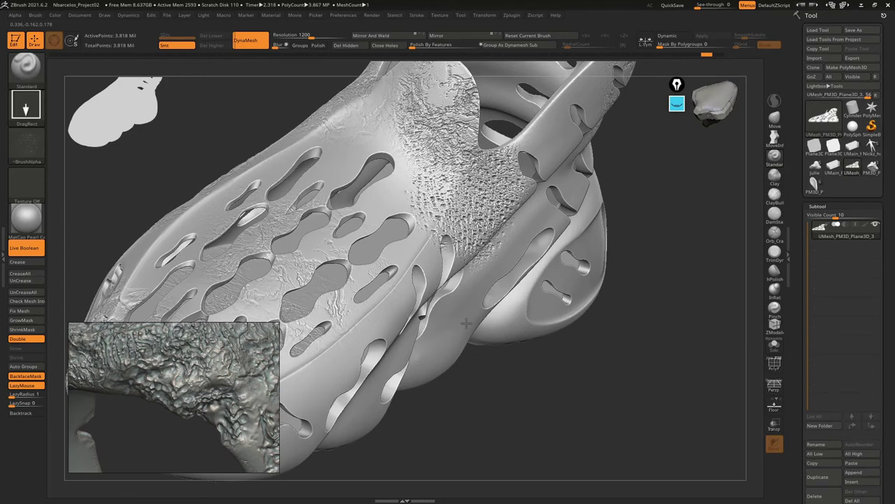
drag(479, 250, 490, 273)
mouse_move(489, 273)
right_down()
mouse_move(473, 201)
mouse_move(476, 224)
mouse_move(538, 202)
right_up()
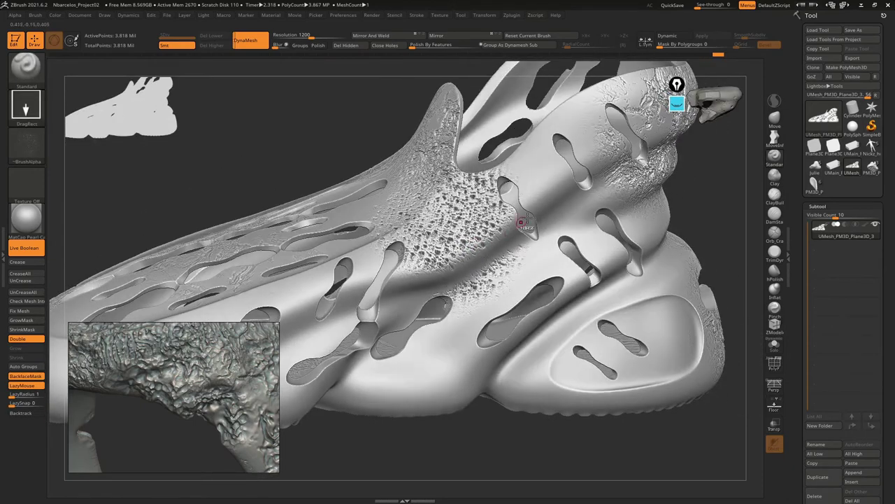
key(ctrl+z)
drag(479, 220, 479, 215)
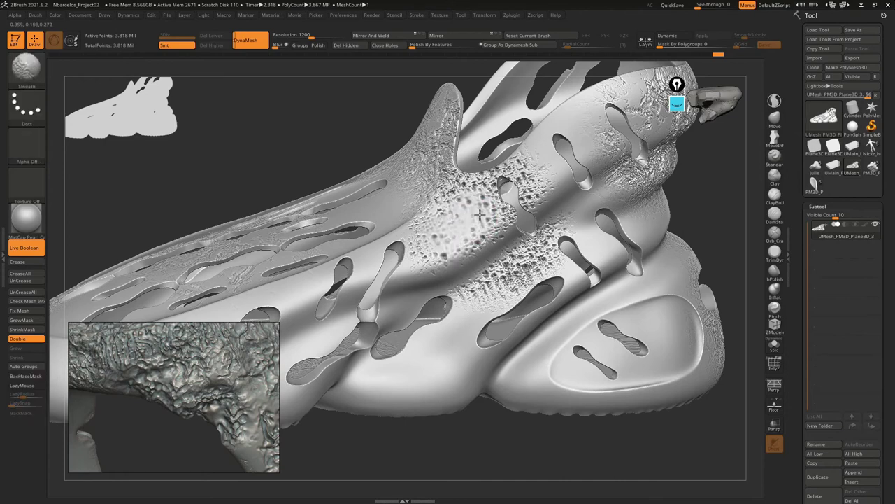
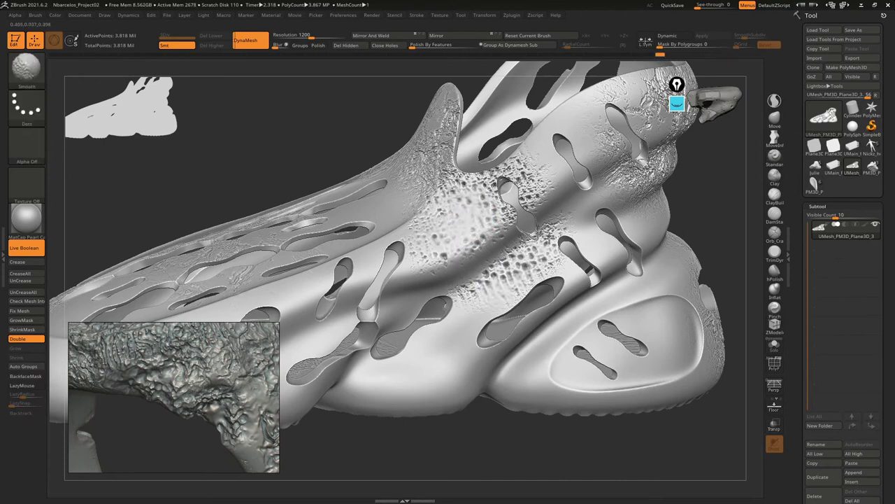
Smooth the surface beside a hole edge, orbiting to the upper and side holes
shift+drag(537, 197, 534, 195)
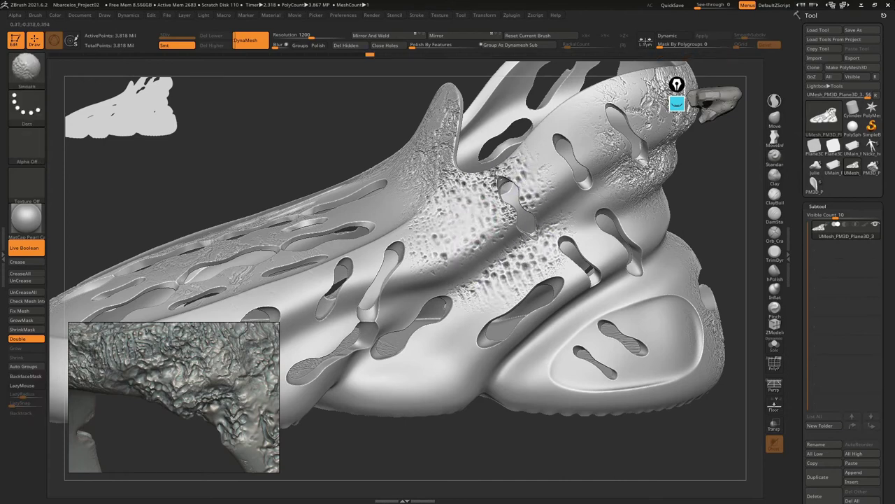
mouse_move(534, 150)
right_down()
mouse_move(502, 166)
mouse_move(507, 192)
right_up()
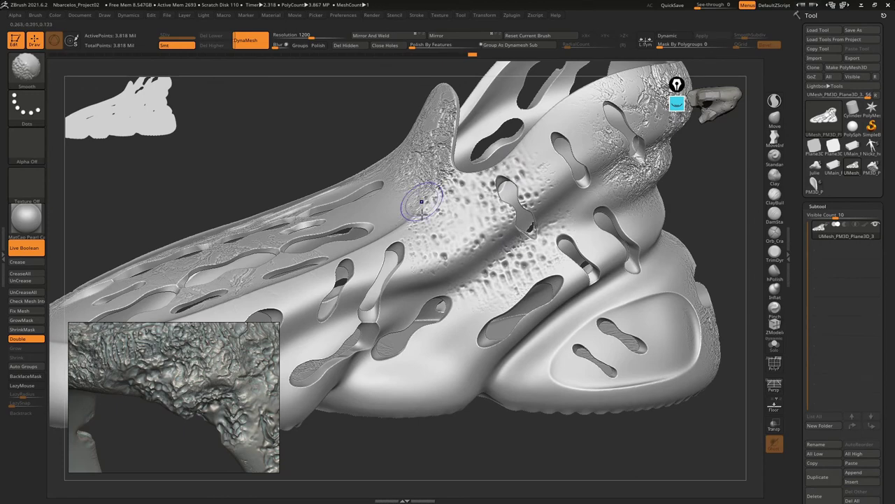
right_drag(441, 196, 425, 161)
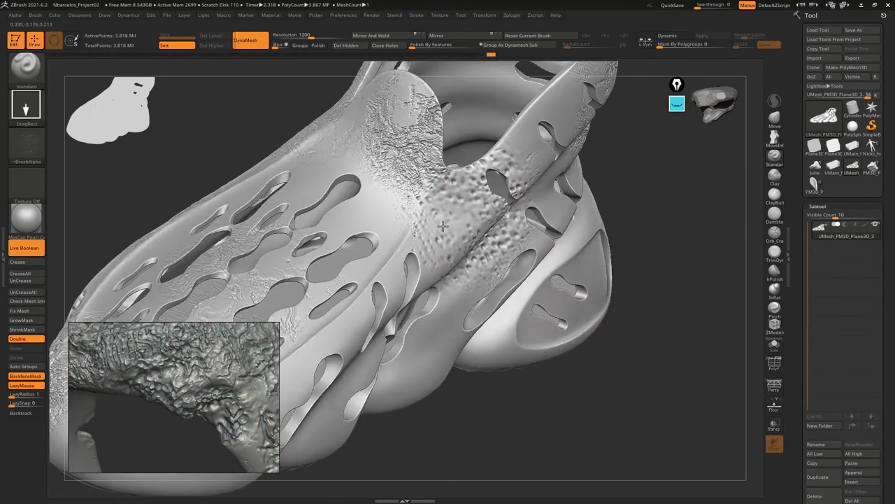
key(shift)
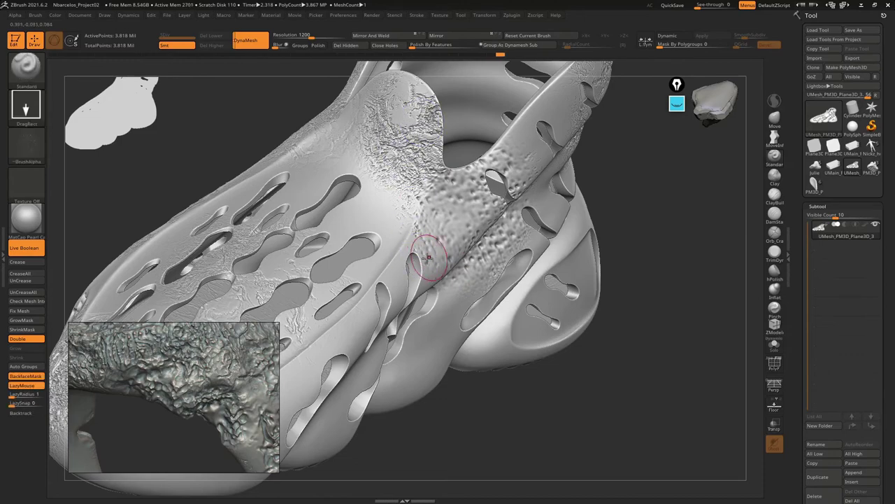
right_drag(420, 250, 381, 230)
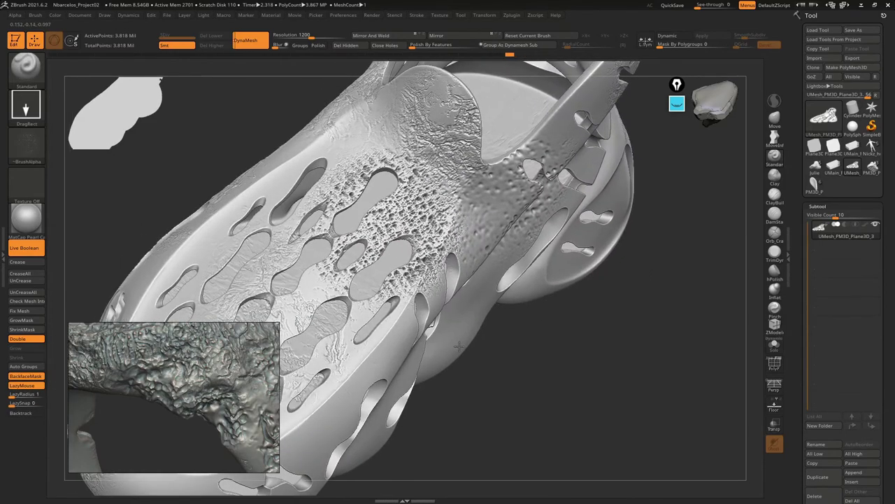
mouse_move(419, 321)
right_down()
mouse_move(481, 221)
mouse_move(443, 270)
right_up()
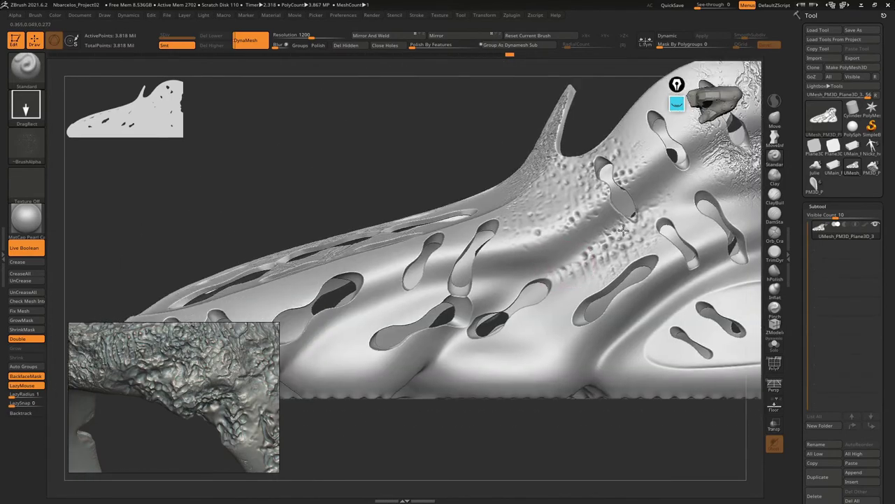
Stamp porous pits on the upper, undo a bad stamp, and add a larger pit pattern near the toe
drag(347, 241, 436, 358)
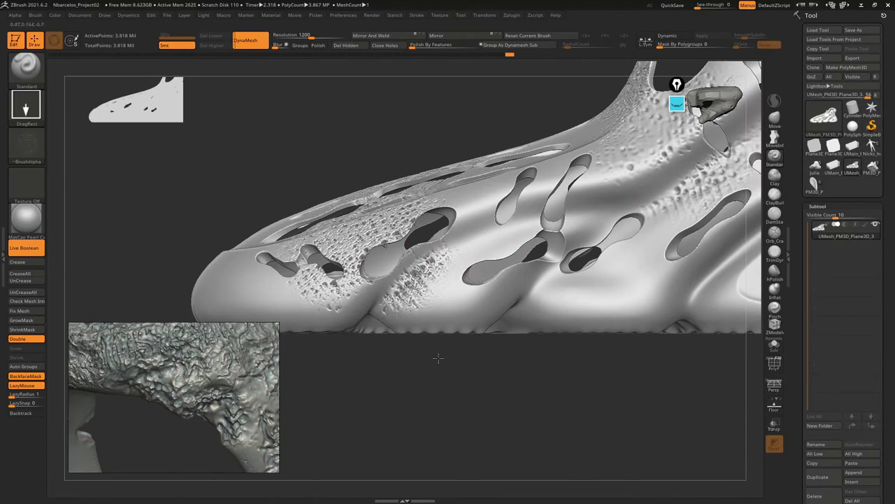
right_drag(435, 358, 371, 266)
key(ctrl+z)
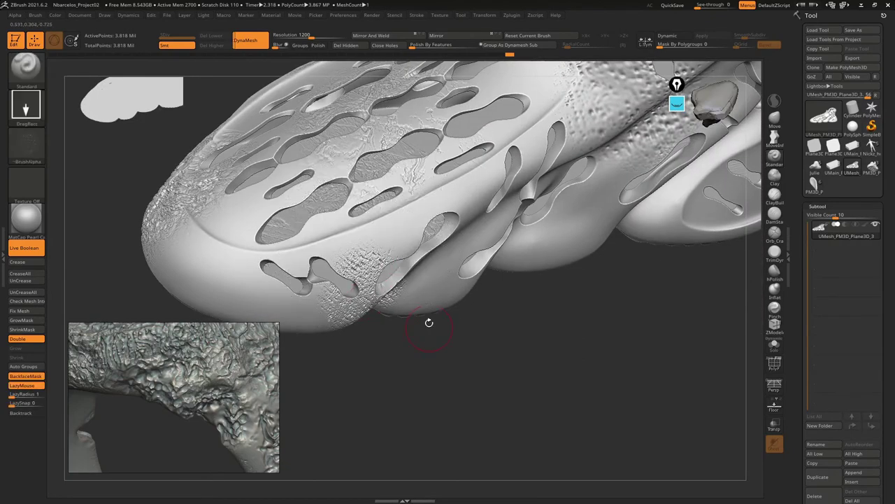
right_drag(428, 323, 348, 248)
key(space)
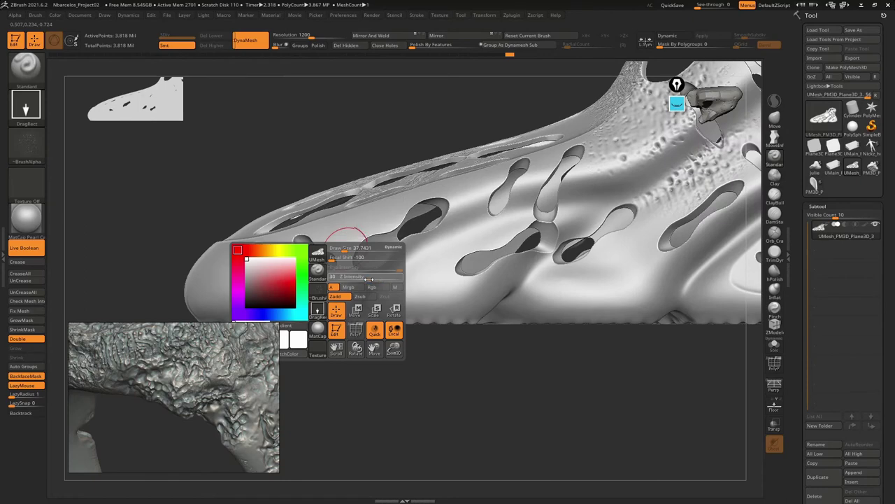
drag(421, 336, 439, 371)
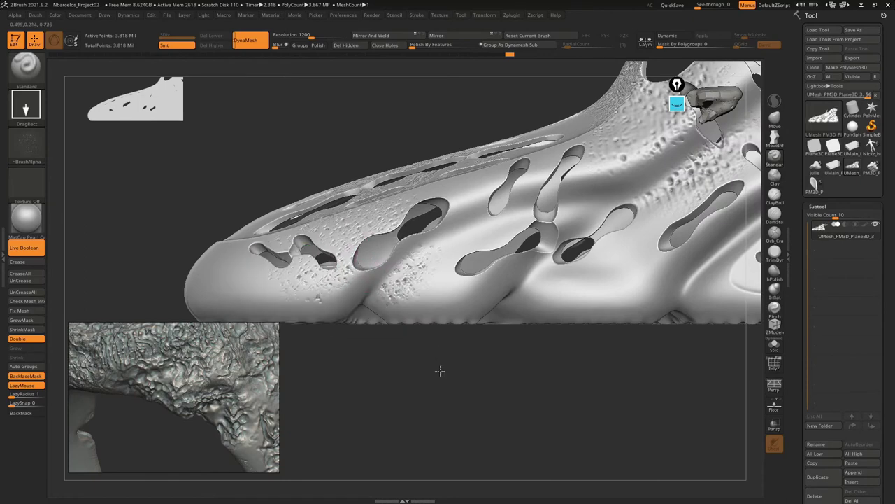
mouse_move(424, 261)
right_down()
mouse_move(362, 237)
mouse_move(493, 265)
right_up()
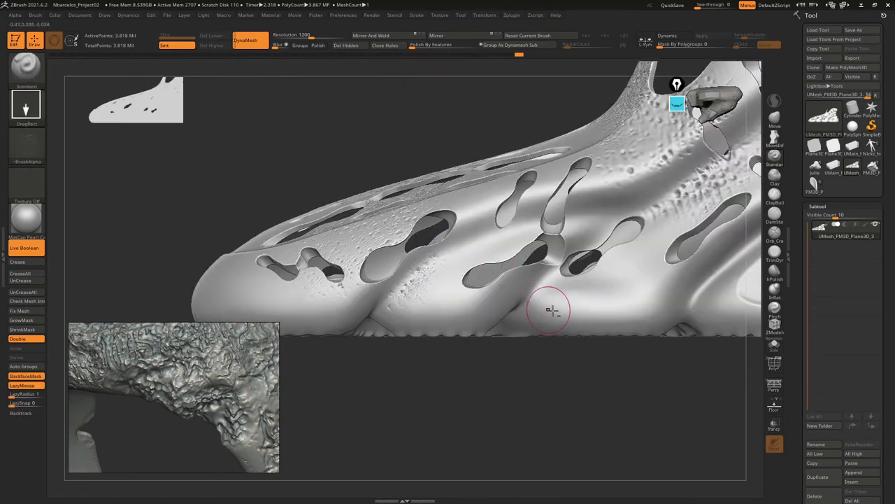
Smooth around the cutout holes on the upper, orbiting the shoe between strokes
key(shift)
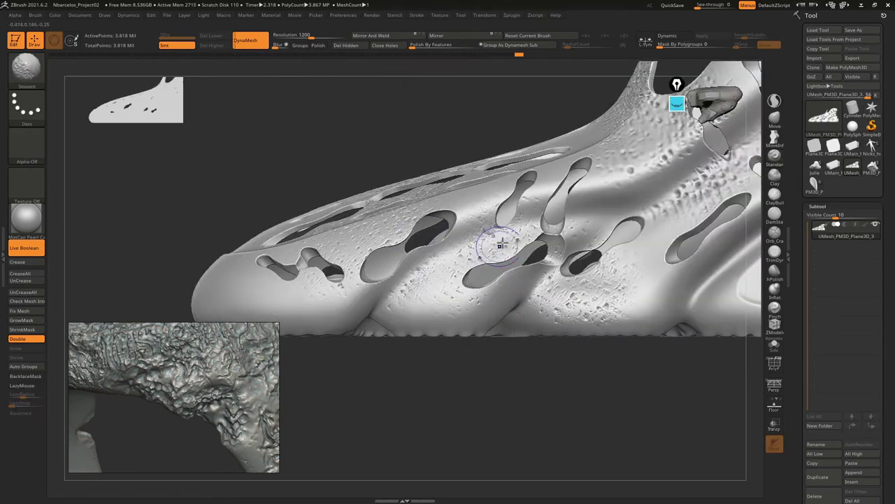
right_drag(464, 296, 409, 218)
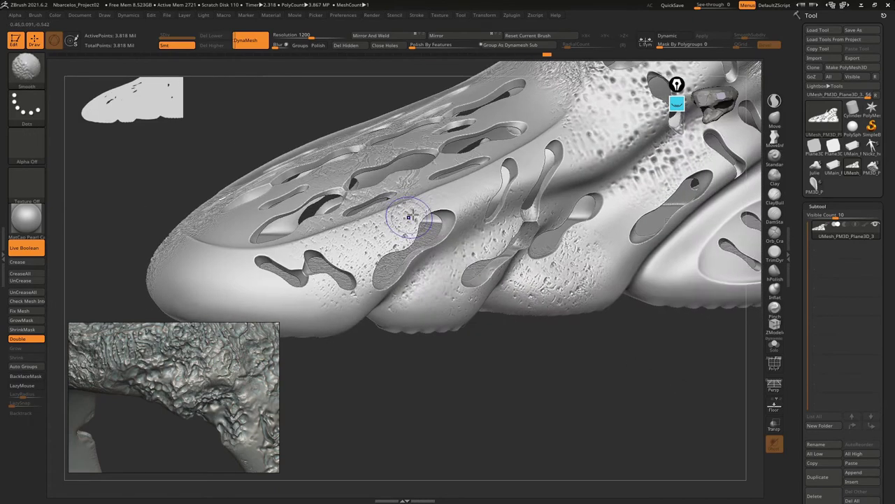
mouse_move(384, 246)
right_down()
mouse_move(379, 224)
mouse_move(428, 222)
right_up()
right_drag(363, 275, 361, 261)
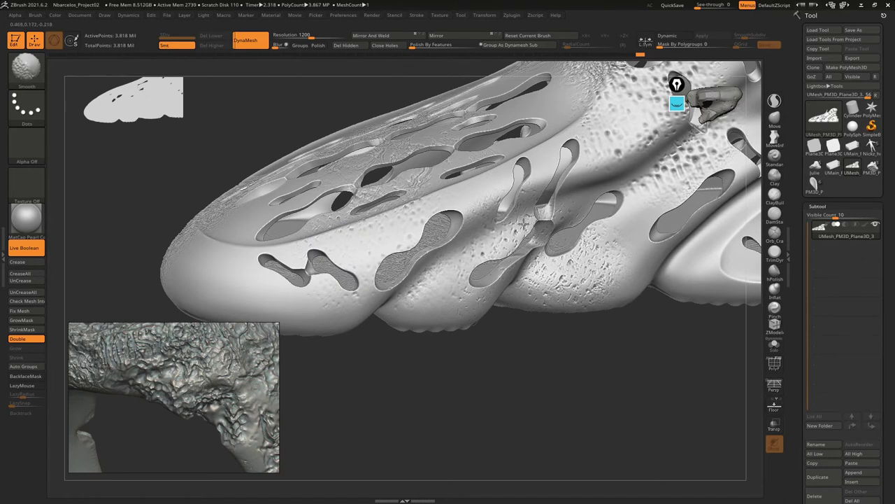
right_drag(496, 204, 573, 205)
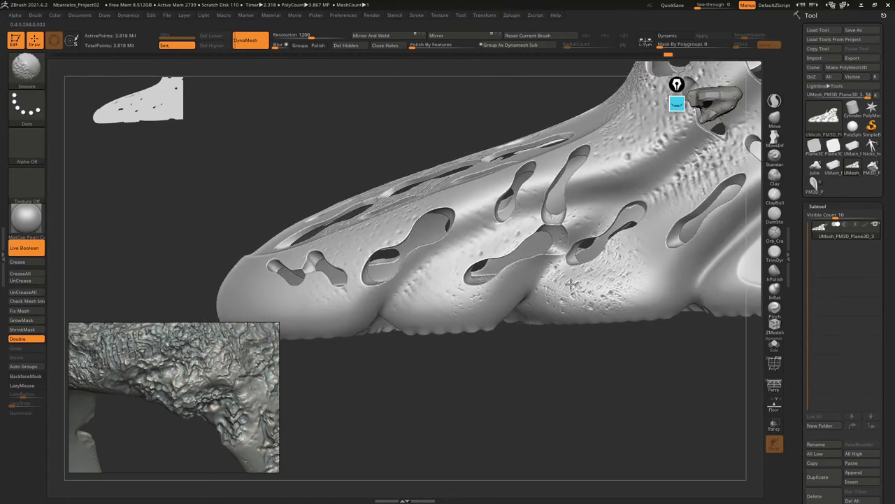
right_drag(622, 294, 486, 275)
mouse_move(620, 273)
right_down()
mouse_move(557, 240)
mouse_move(561, 269)
right_up()
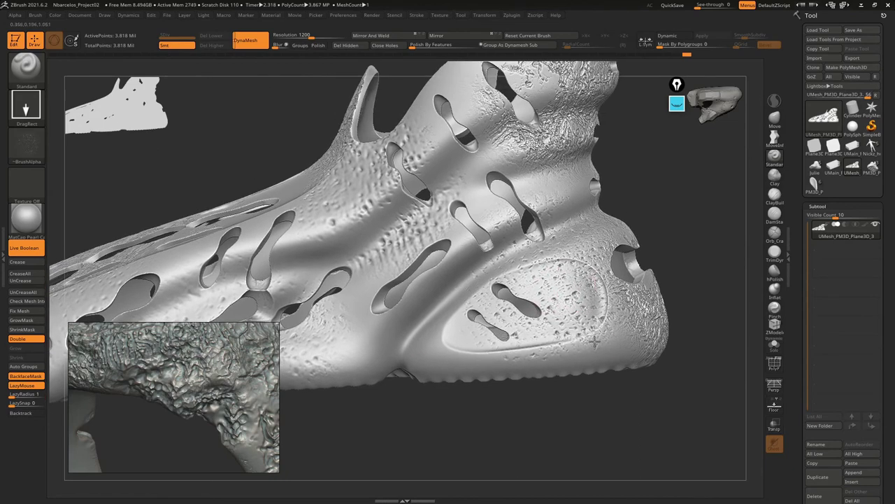
right_drag(517, 233, 475, 162)
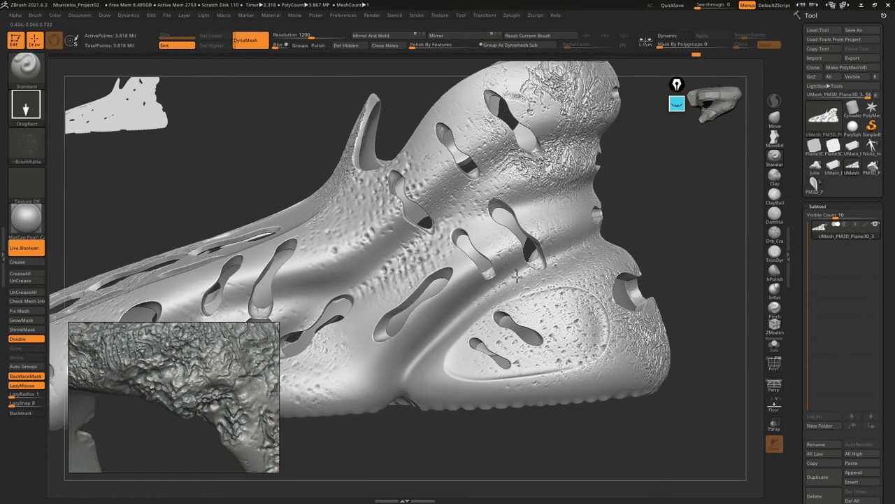
key(shift)
right_drag(450, 190, 498, 127)
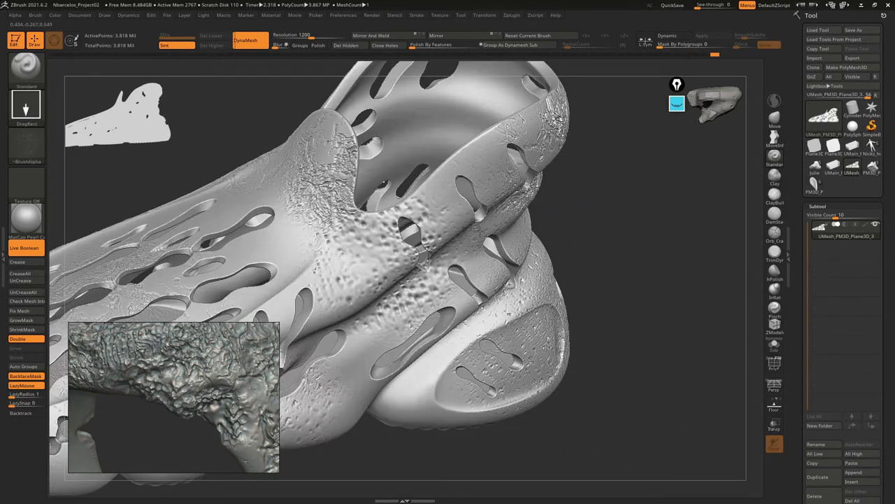
right_drag(493, 179, 560, 372)
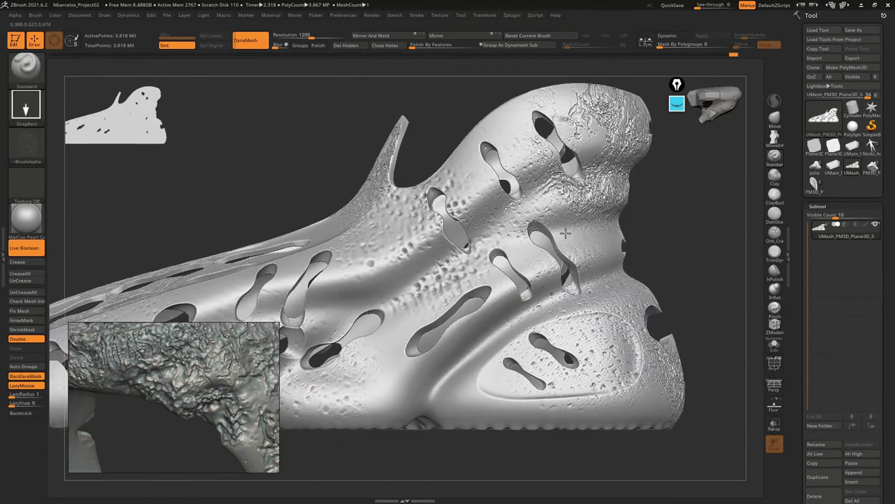
key(shift)
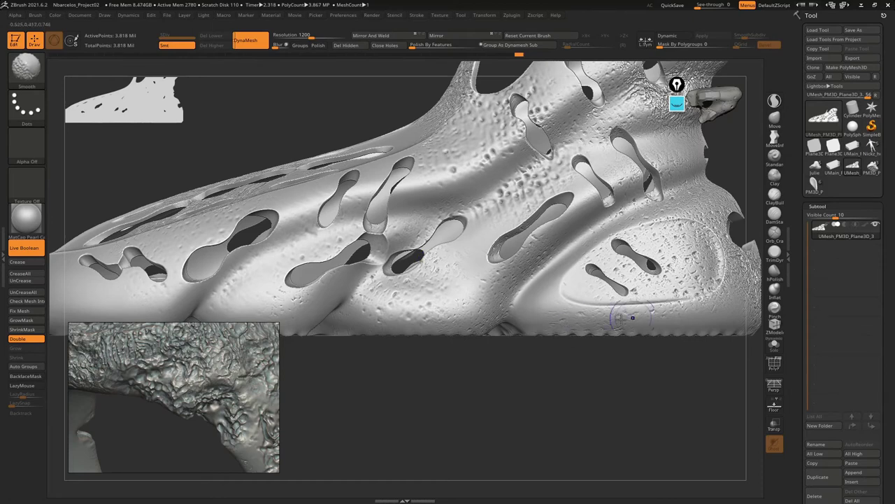
Smooth the lower edge of the toe tip, then view the whole shoe
mouse_move(619, 318)
right_down()
mouse_move(583, 290)
mouse_move(496, 279)
mouse_move(490, 260)
mouse_move(398, 273)
right_up()
shift+drag(448, 266, 395, 300)
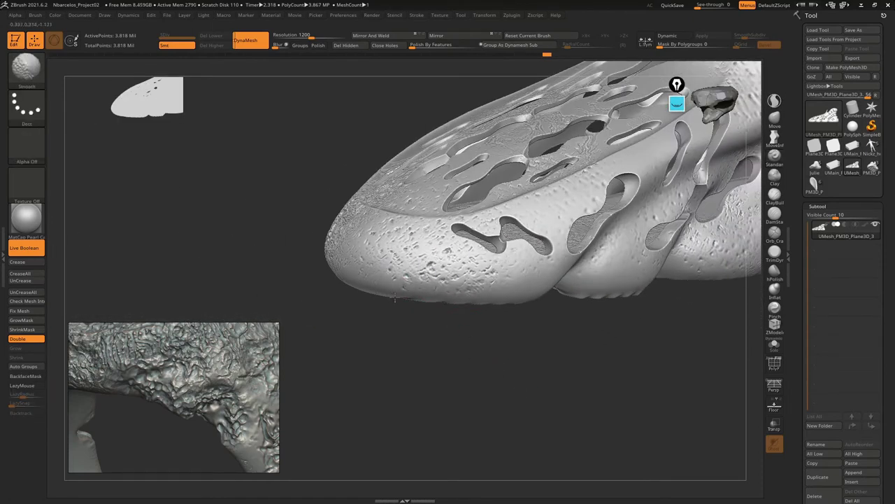
right_drag(388, 220, 395, 228)
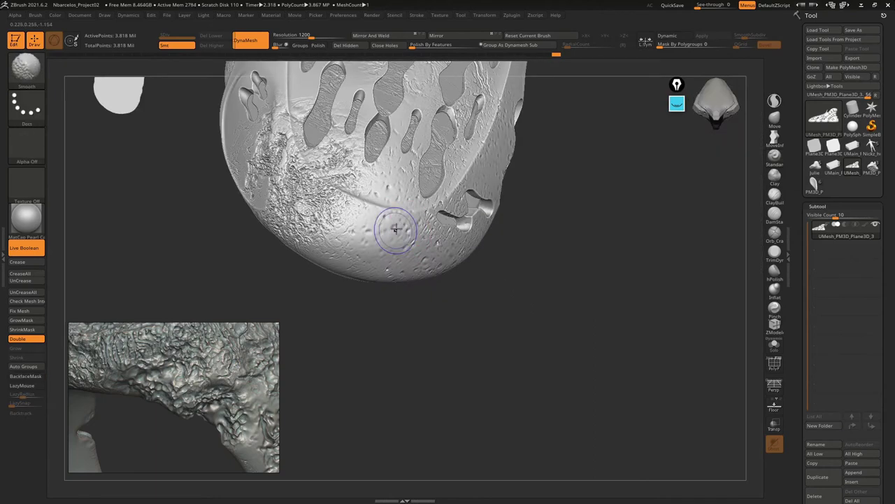
mouse_move(394, 187)
right_down()
mouse_move(450, 189)
mouse_move(515, 150)
mouse_move(504, 206)
mouse_move(515, 237)
mouse_move(385, 144)
mouse_move(443, 186)
mouse_move(384, 198)
mouse_move(370, 250)
right_up()
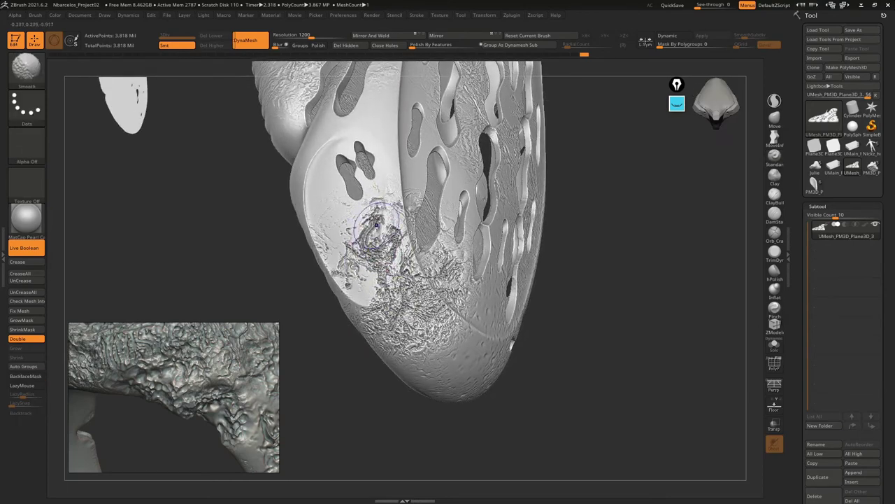
ctrl+right_drag(402, 336, 508, 239)
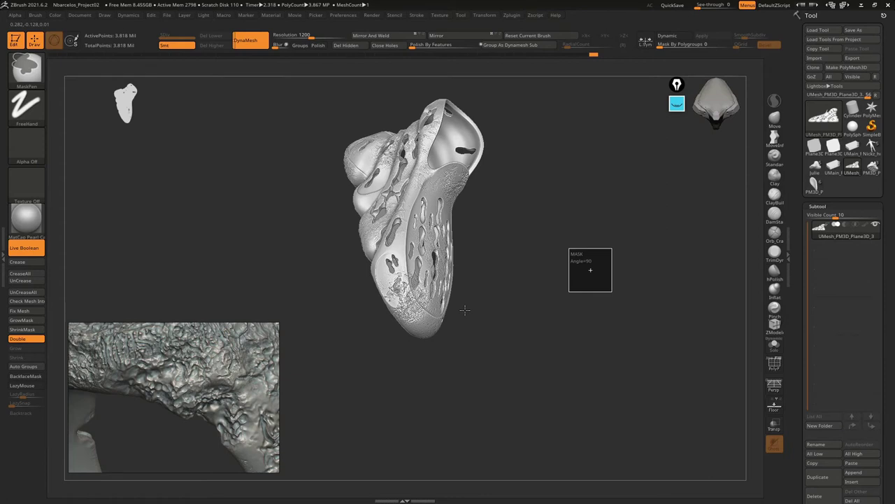
Save the project over the existing file in the client's ZPR folder and bring up the alpha picker
key(ctrl+s)
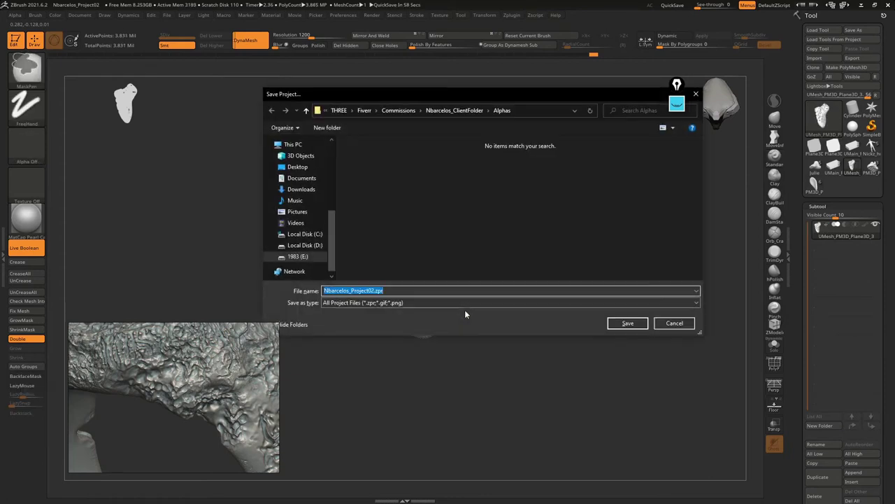
scroll(308, 221, up, 5)
scroll(308, 221, up, 5)
scroll(308, 221, up, 3)
click(294, 226)
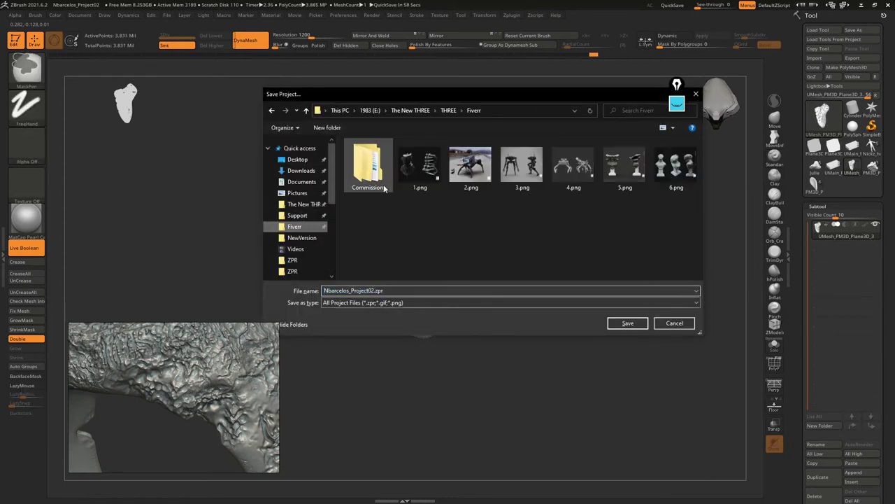
double_click(368, 168)
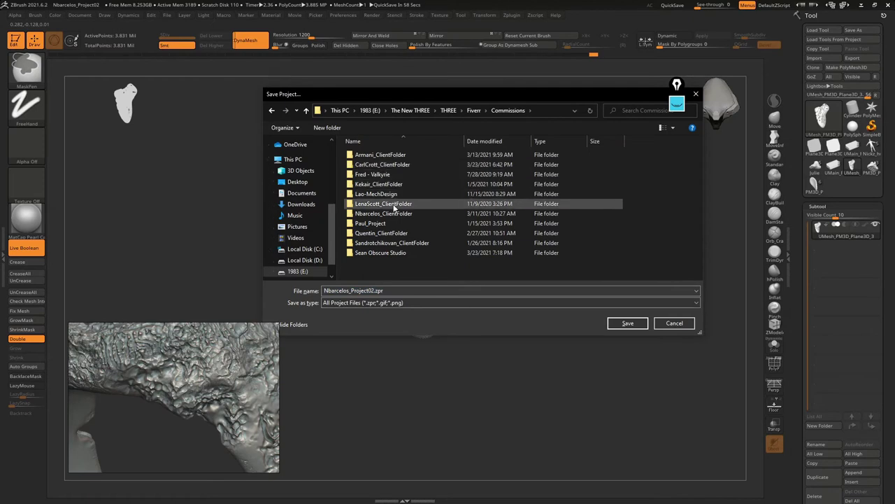
double_click(383, 213)
double_click(676, 157)
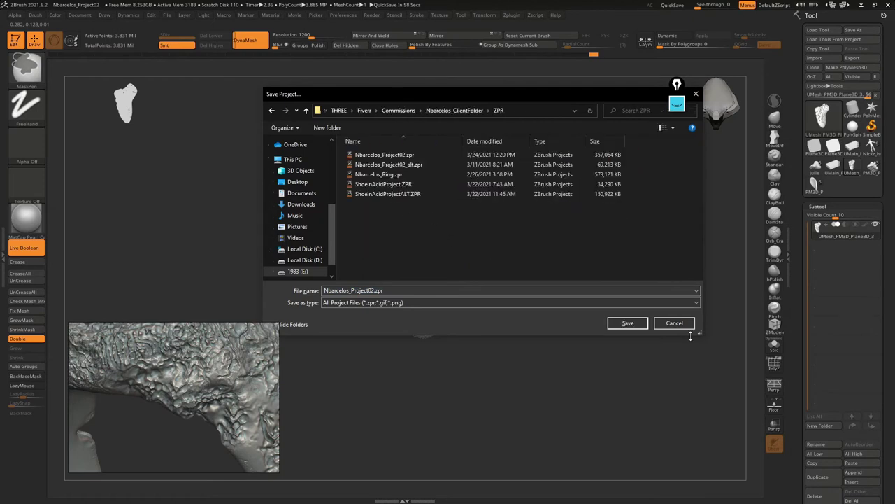
click(639, 322)
click(467, 259)
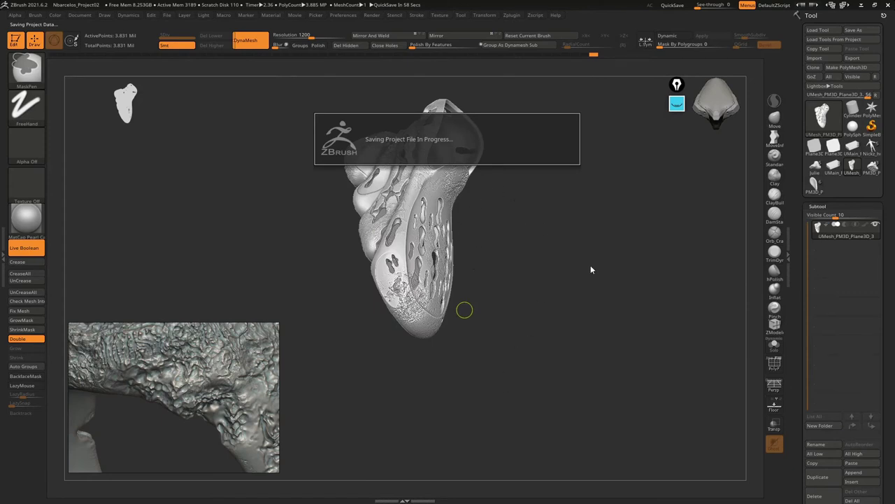
click(23, 153)
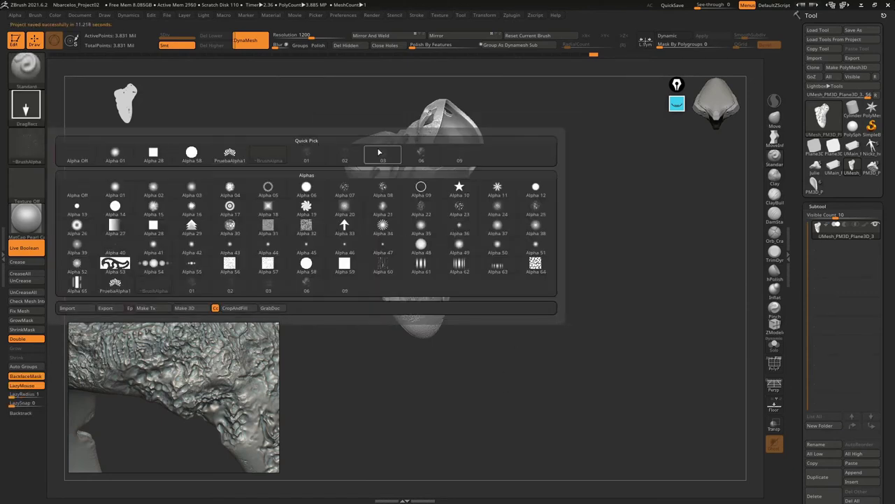
mouse_move(383, 155)
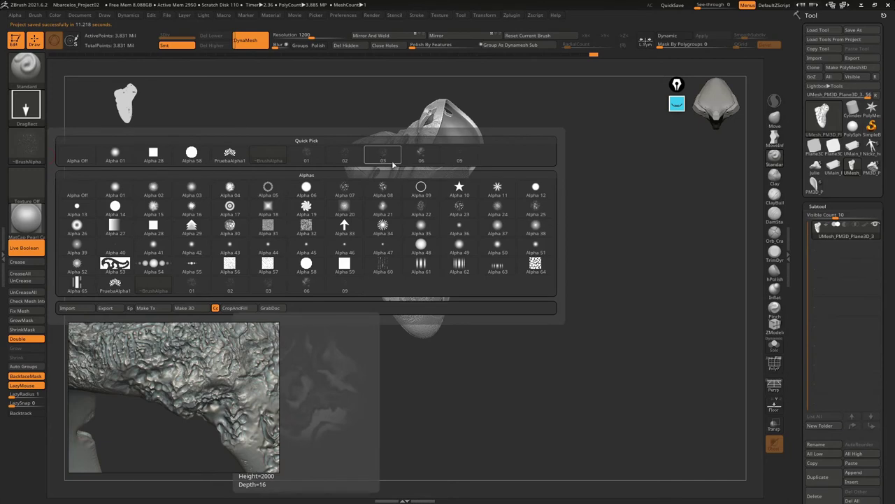
Pick Alpha 03 and stamp rough texture across the shoe's lower left side
click(393, 163)
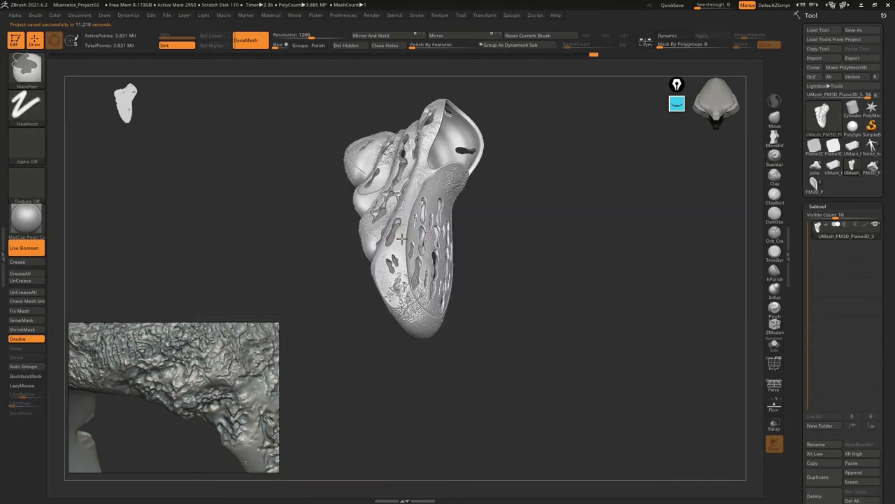
ctrl+drag(418, 303, 394, 263)
key(space)
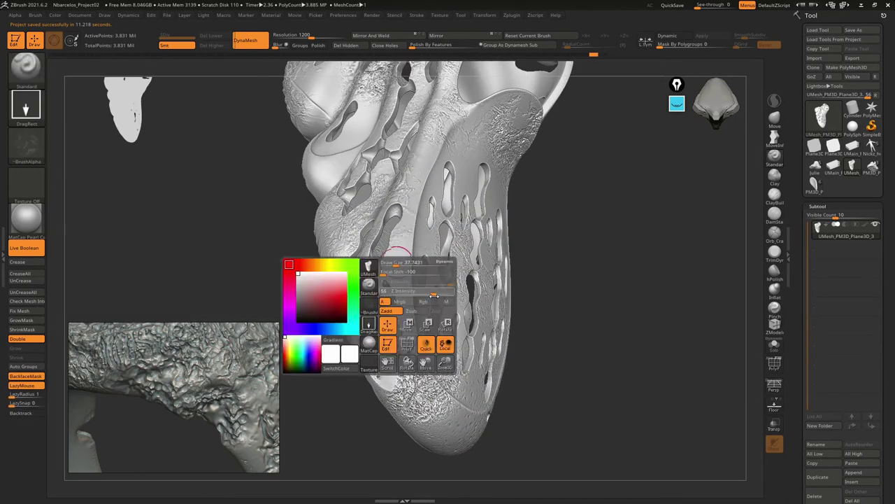
mouse_move(415, 303)
mouse_down()
mouse_move(391, 269)
mouse_move(364, 307)
mouse_move(406, 234)
mouse_up()
drag(389, 297, 479, 366)
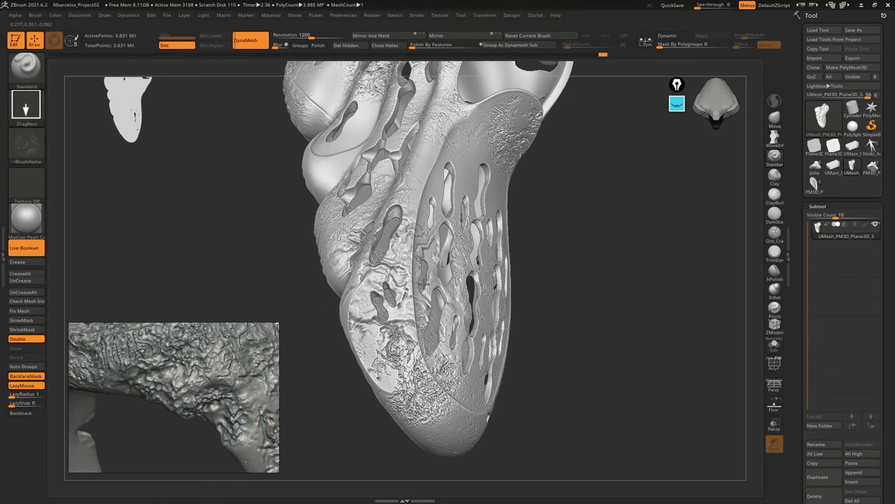
Orbit and zoom around the shoe to inspect the holes, top opening and toe
mouse_move(480, 366)
right_down()
mouse_move(440, 288)
mouse_move(468, 312)
mouse_move(436, 285)
mouse_move(425, 257)
right_up()
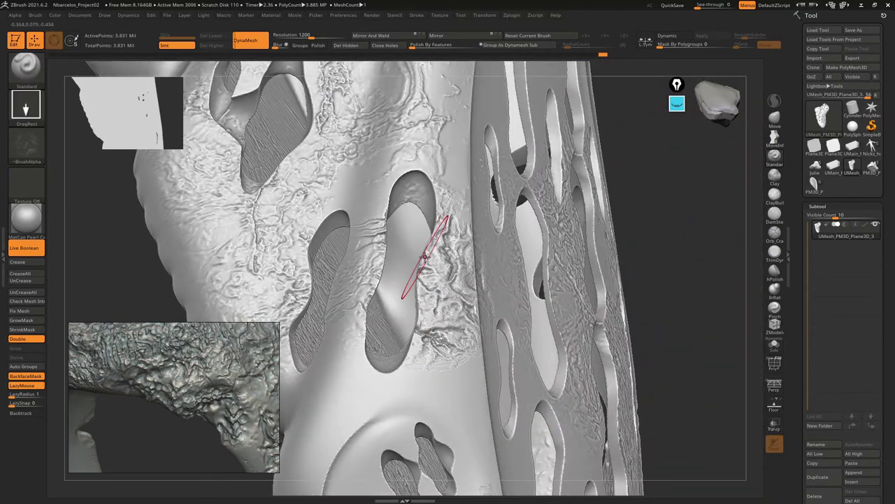
mouse_move(476, 354)
right_down()
mouse_move(539, 226)
mouse_move(452, 356)
right_up()
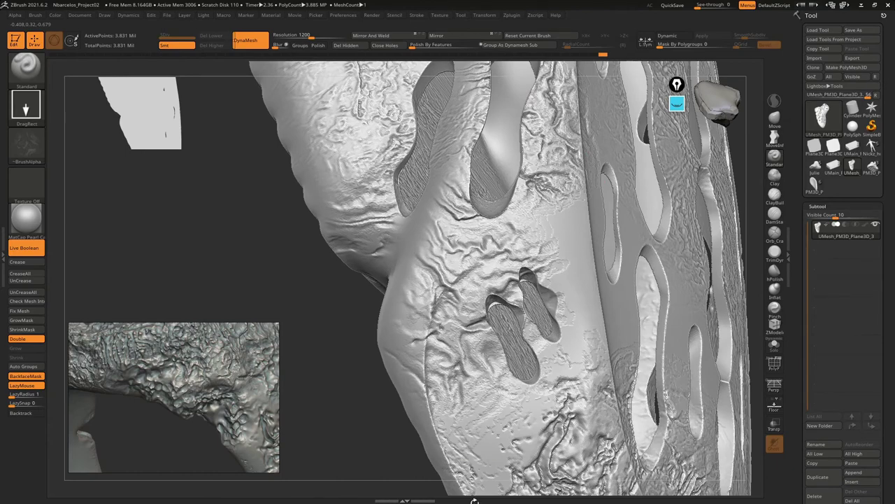
mouse_move(510, 320)
right_down()
mouse_move(474, 263)
mouse_move(566, 340)
mouse_move(558, 277)
right_up()
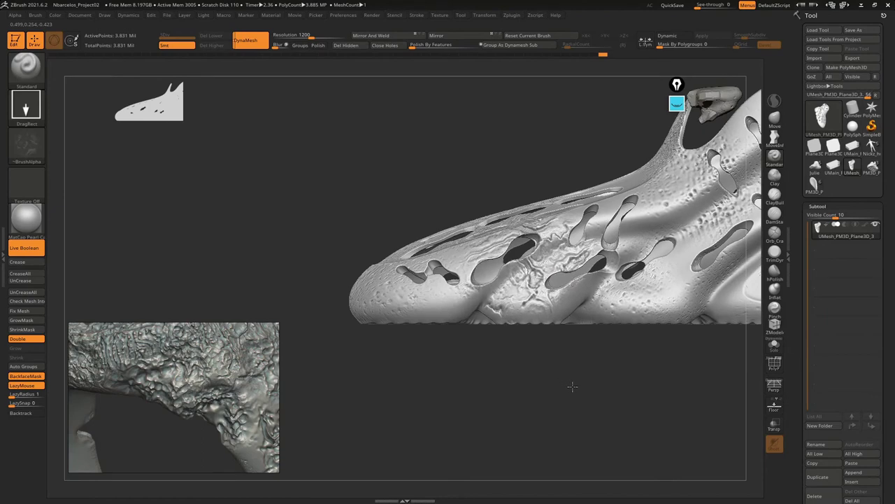
mouse_move(580, 358)
right_down()
mouse_move(524, 256)
mouse_move(558, 296)
right_up()
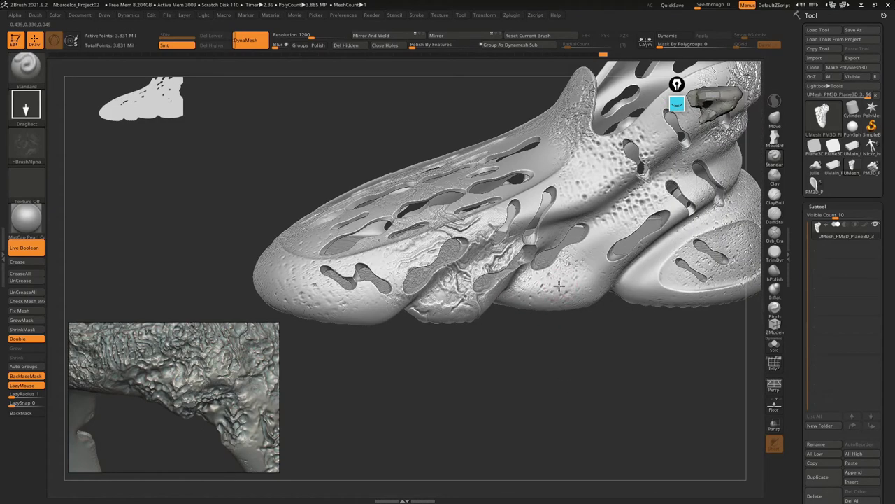
right_drag(627, 302, 550, 241)
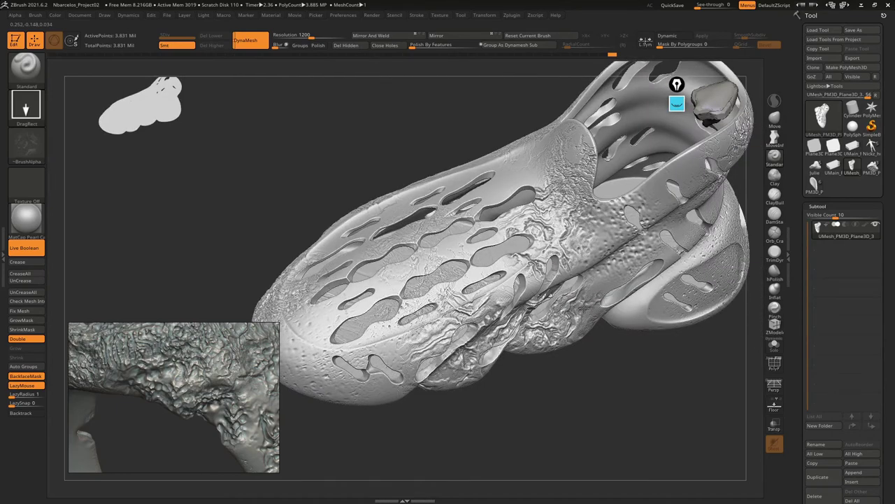
mouse_move(577, 321)
right_down()
mouse_move(528, 242)
mouse_move(526, 188)
mouse_move(526, 232)
mouse_move(476, 199)
mouse_move(499, 203)
mouse_move(513, 160)
mouse_move(522, 230)
mouse_move(536, 256)
mouse_move(426, 280)
mouse_move(412, 247)
right_up()
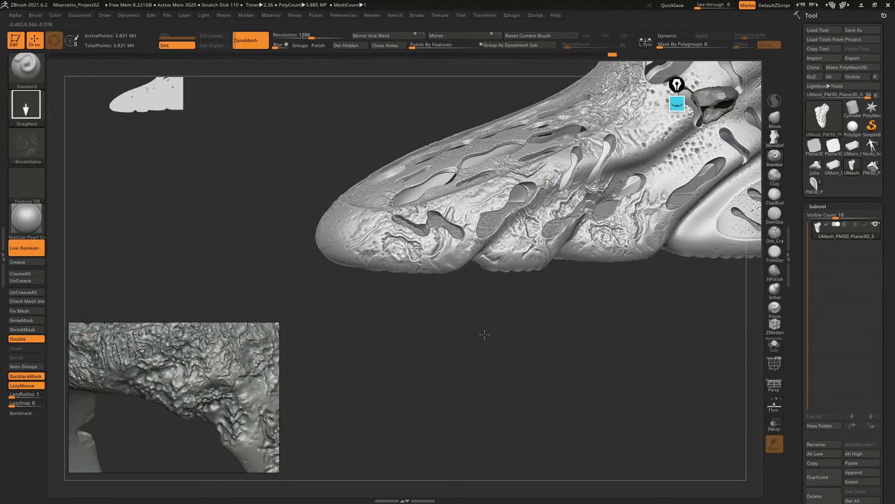
mouse_move(496, 325)
ctrl+right_down()
mouse_move(487, 326)
mouse_move(461, 246)
ctrl+right_up()
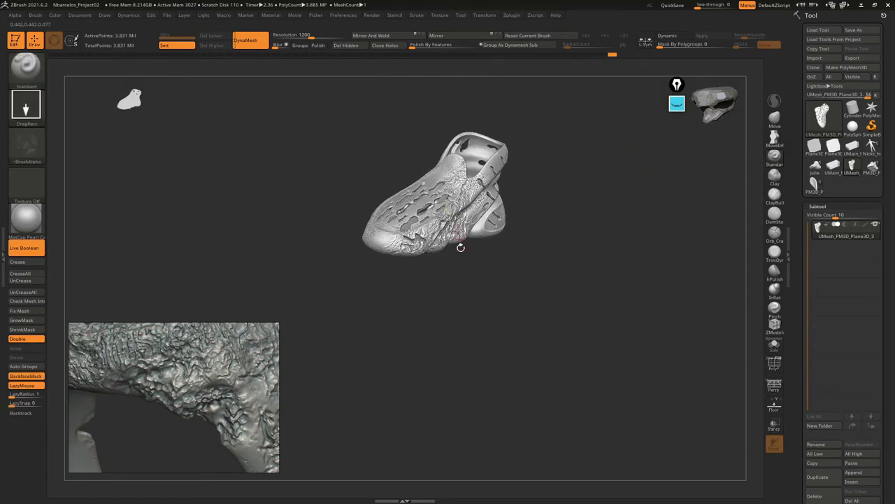
right_drag(430, 285, 395, 244)
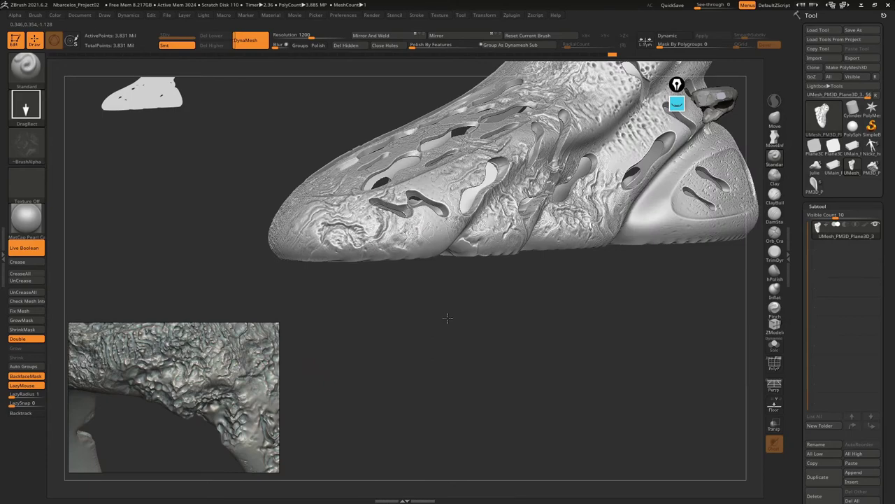
mouse_move(448, 318)
right_down()
mouse_move(427, 292)
mouse_move(438, 300)
mouse_move(355, 316)
mouse_move(526, 232)
right_up()
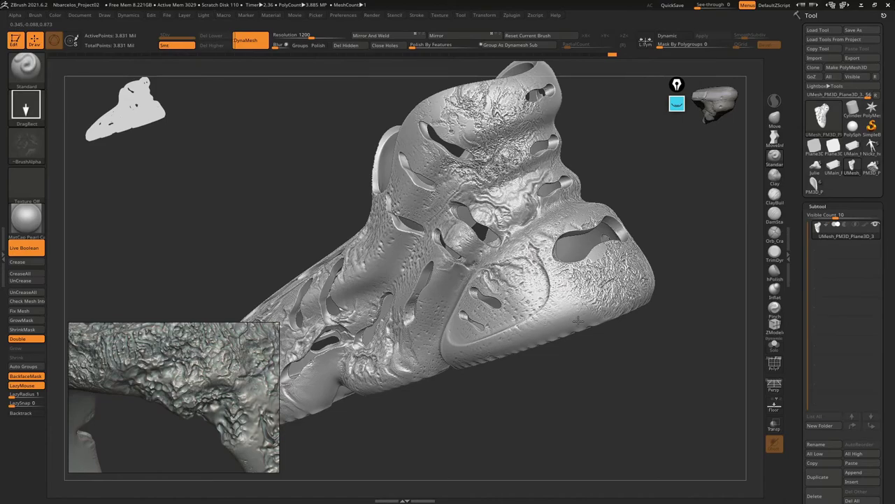
mouse_move(549, 273)
right_down()
mouse_move(560, 269)
mouse_move(511, 256)
mouse_move(546, 280)
mouse_move(524, 209)
mouse_move(455, 251)
mouse_move(549, 275)
right_up()
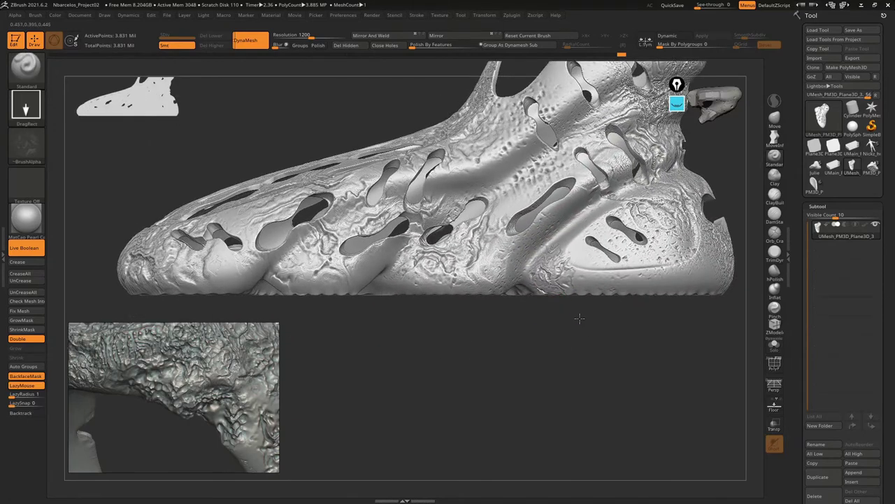
mouse_move(609, 313)
right_down()
mouse_move(551, 317)
mouse_move(464, 280)
mouse_move(532, 240)
right_up()
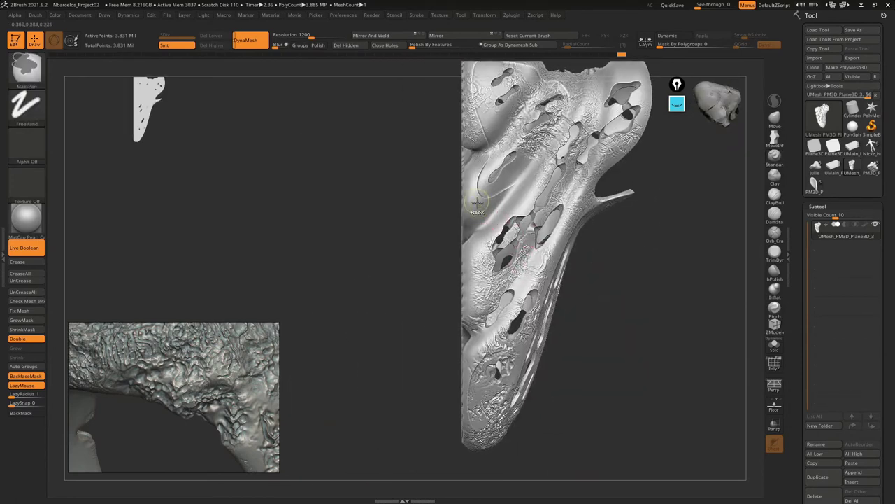
Inspect the ribbed side and holed sole, then smooth the texture beside the upper holes
ctrl+right_drag(476, 202, 478, 204)
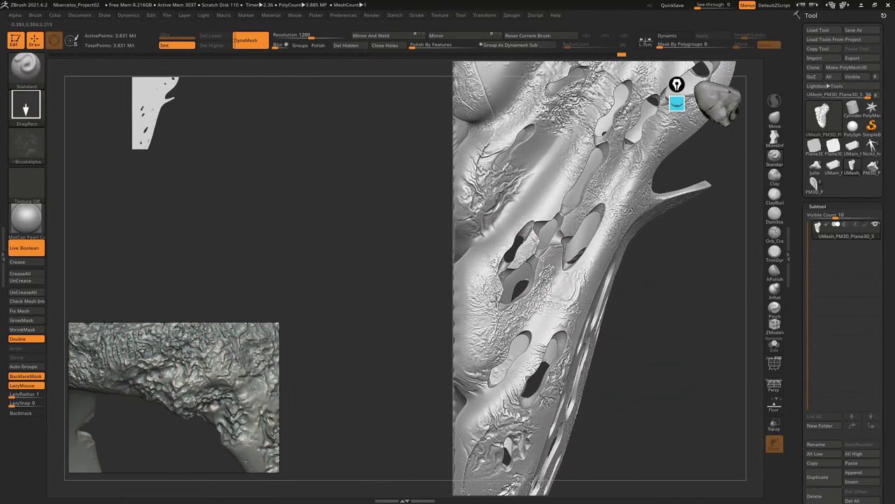
mouse_move(525, 287)
right_down()
mouse_move(499, 280)
mouse_move(502, 254)
mouse_move(448, 304)
right_up()
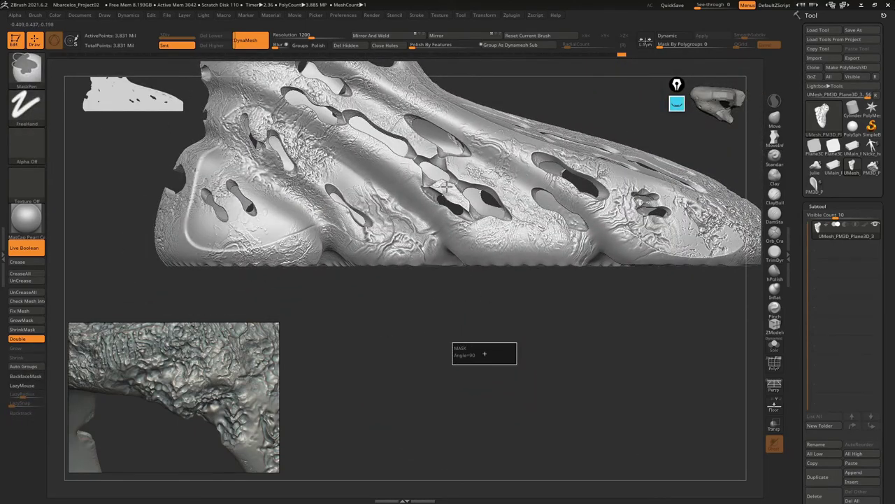
mouse_move(528, 184)
right_down()
mouse_move(466, 254)
mouse_move(458, 226)
mouse_move(455, 235)
right_up()
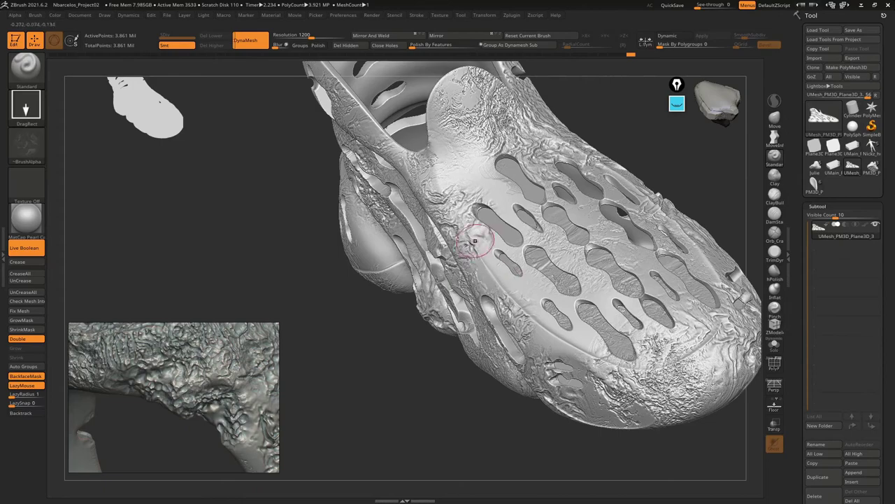
right_drag(474, 240, 544, 239)
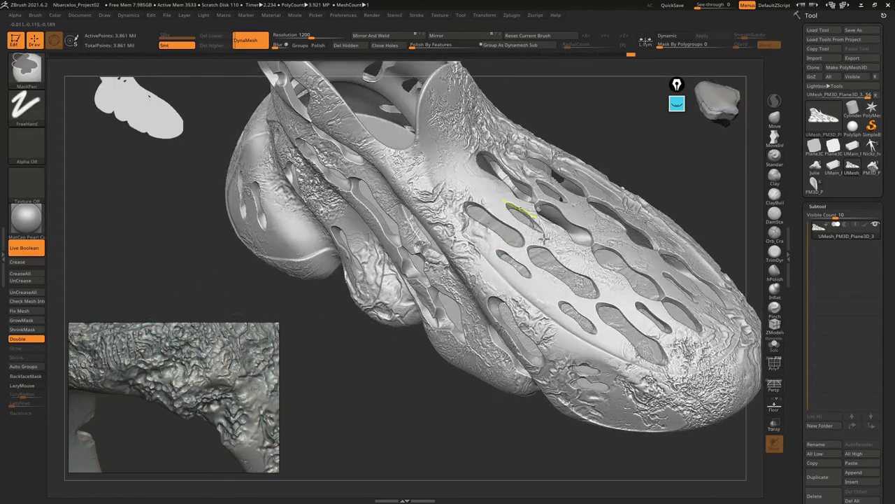
right_drag(644, 336, 585, 213)
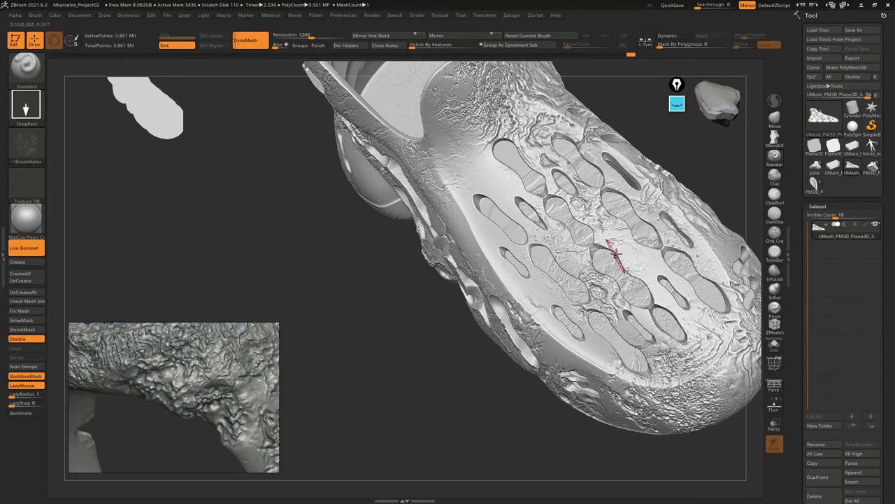
mouse_move(614, 255)
right_down()
mouse_move(549, 259)
mouse_move(500, 194)
mouse_move(532, 210)
mouse_move(501, 220)
right_up()
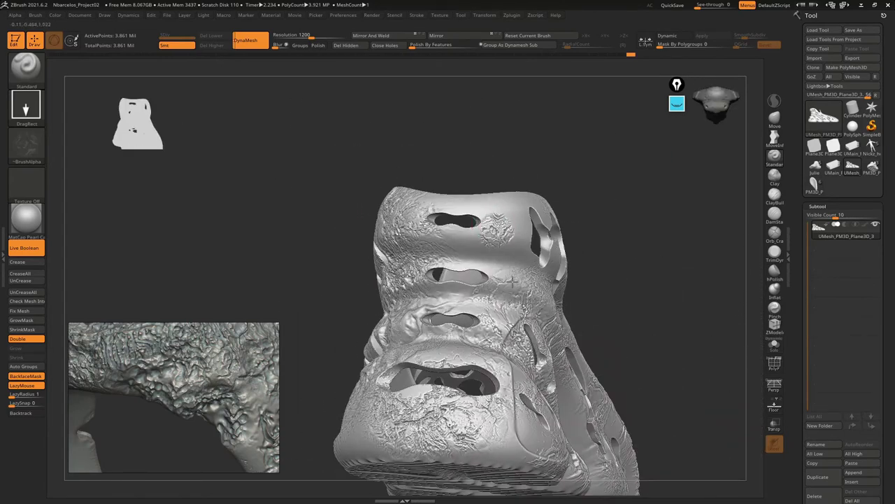
mouse_move(483, 276)
right_down()
mouse_move(459, 259)
mouse_move(459, 340)
mouse_move(447, 337)
right_up()
mouse_move(465, 304)
right_down()
mouse_move(503, 258)
mouse_move(468, 254)
mouse_move(486, 296)
mouse_move(499, 228)
mouse_move(442, 273)
right_up()
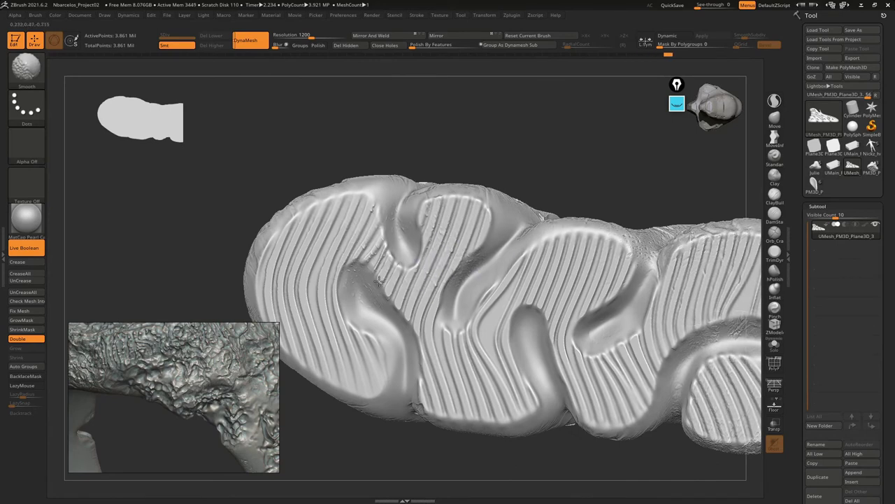
mouse_move(389, 251)
ctrl+right_down()
mouse_move(483, 280)
mouse_move(535, 261)
ctrl+right_up()
mouse_move(530, 201)
right_down()
mouse_move(529, 350)
mouse_move(530, 306)
mouse_move(553, 245)
mouse_move(522, 315)
mouse_move(540, 304)
mouse_move(505, 258)
right_up()
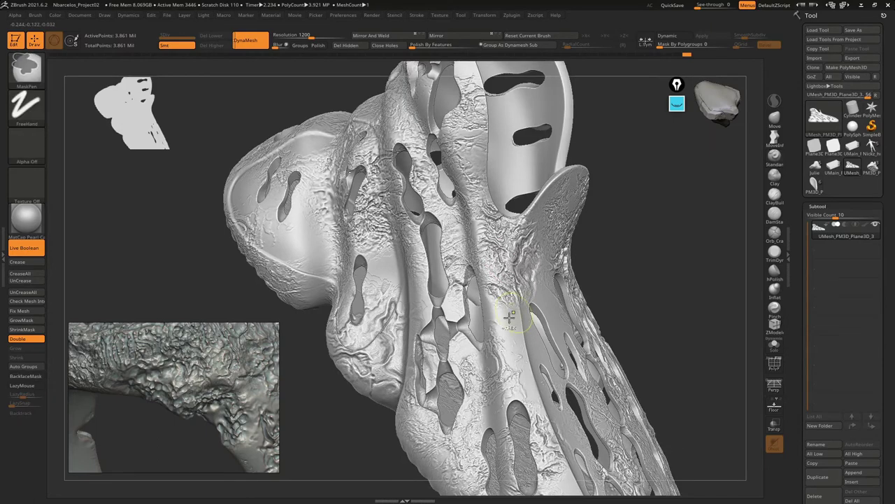
shift+drag(524, 294, 510, 278)
mouse_move(530, 261)
right_down()
mouse_move(535, 251)
mouse_move(465, 288)
right_up()
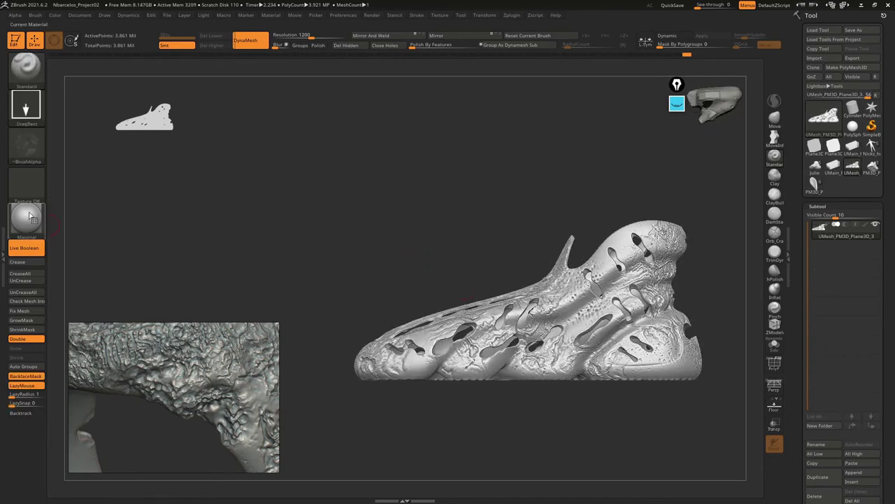
Pick alpha 09, stamp pitted texture at the shoe's centre, then undo it
click(26, 144)
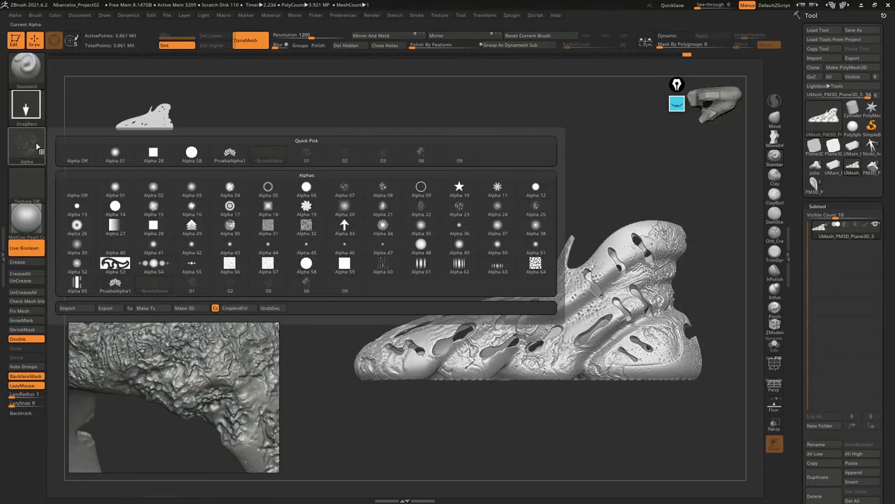
click(459, 152)
mouse_move(462, 163)
right_down()
mouse_move(561, 167)
mouse_move(514, 248)
mouse_move(410, 282)
mouse_move(490, 280)
mouse_move(437, 226)
right_up()
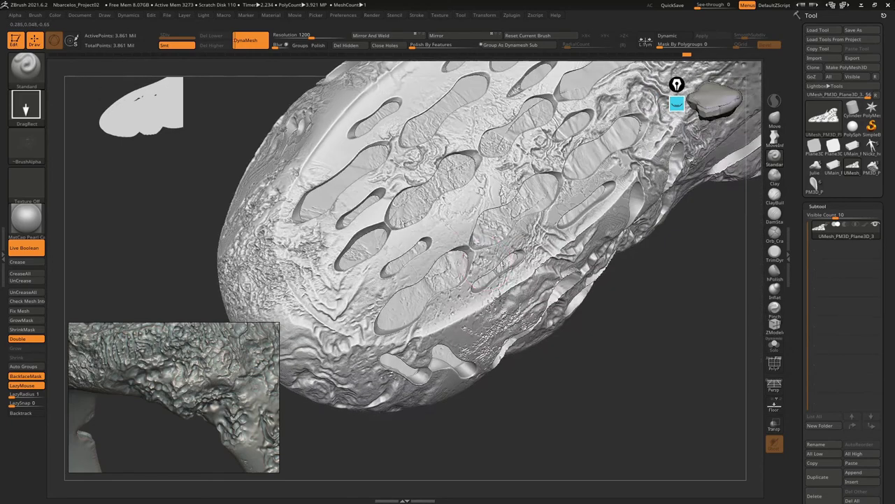
drag(437, 227, 498, 189)
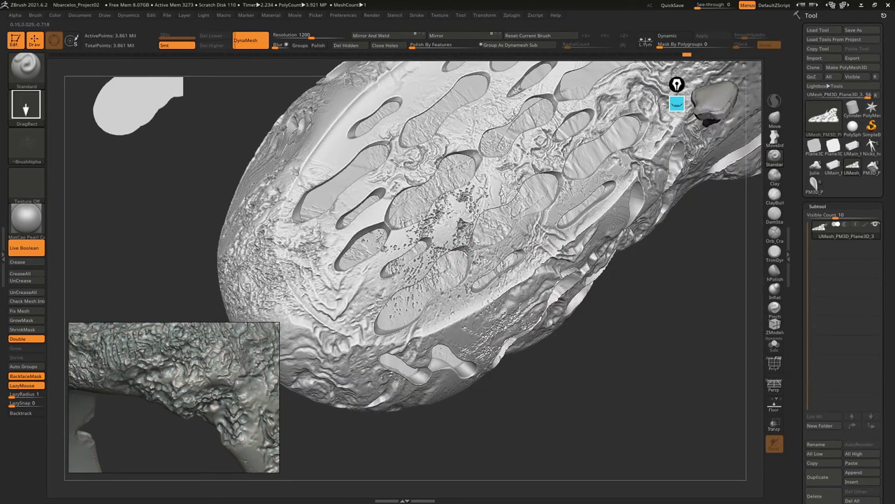
key(ctrl+z)
Stamp pitted texture on the mid upper and near the upper holes, undoing the last stamp
right_drag(471, 140, 436, 170)
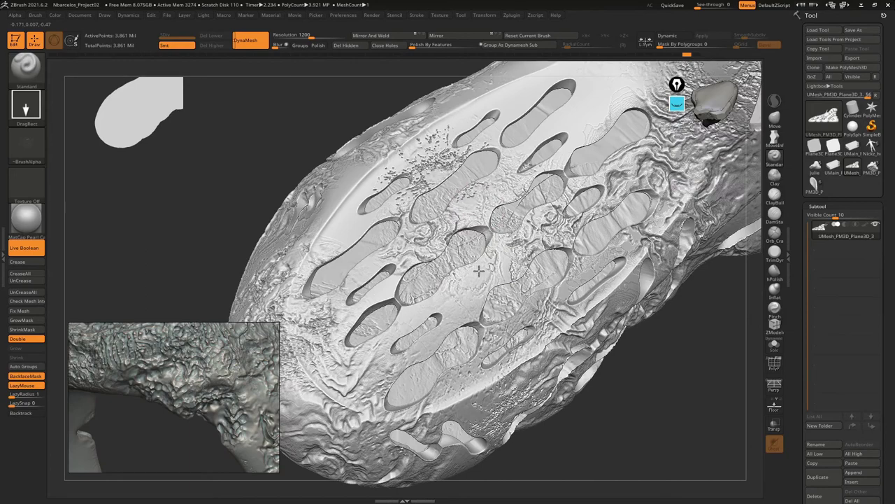
mouse_move(484, 231)
right_down()
mouse_move(501, 278)
mouse_move(580, 245)
mouse_move(573, 296)
right_up()
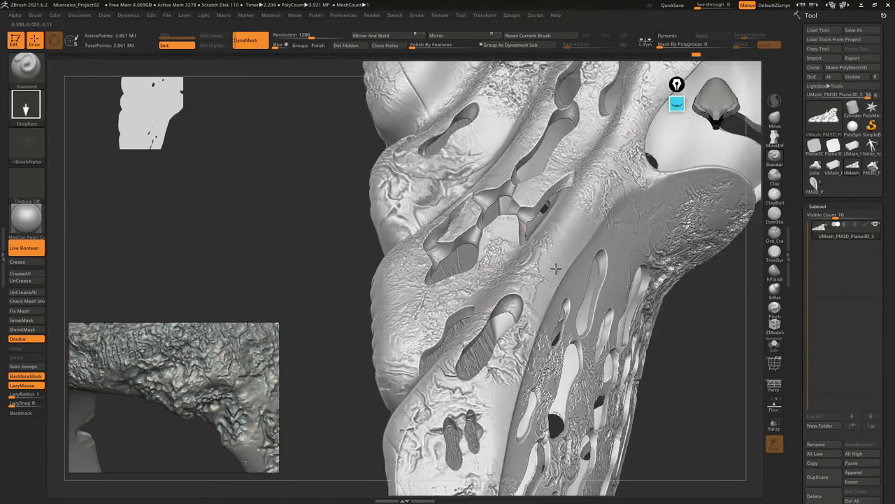
drag(574, 295, 656, 318)
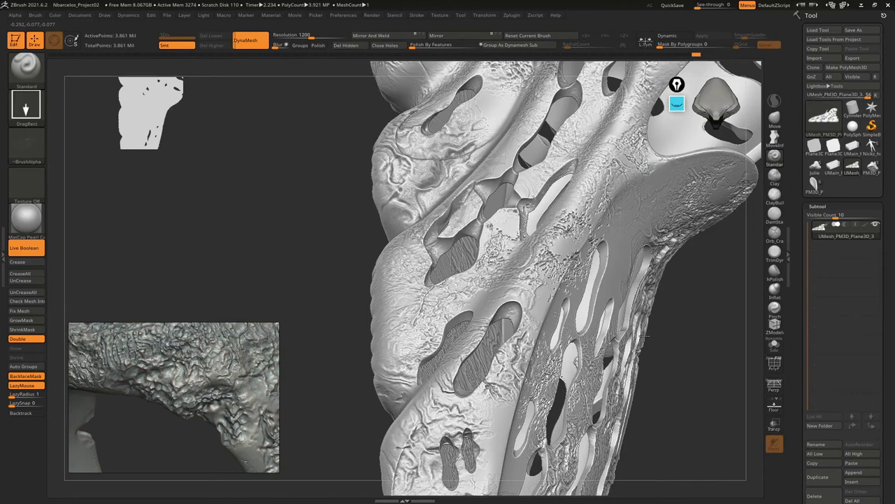
mouse_move(656, 318)
right_down()
mouse_move(523, 217)
mouse_move(550, 197)
right_up()
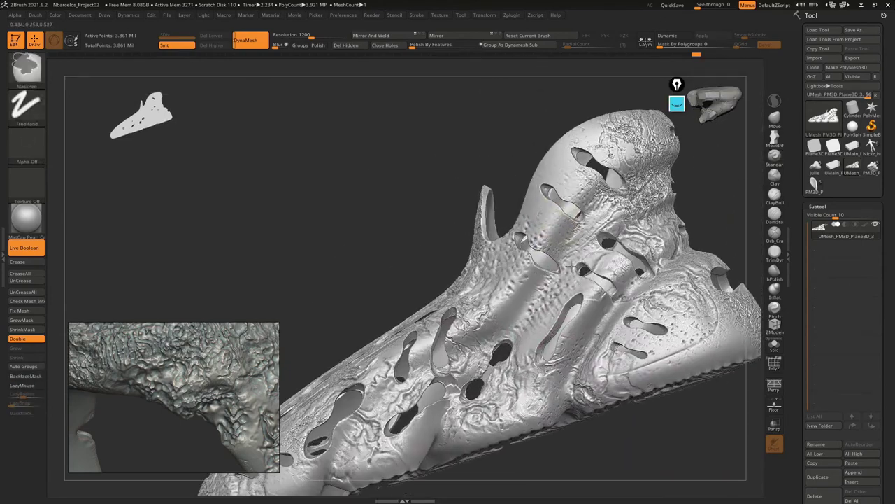
drag(553, 195, 581, 172)
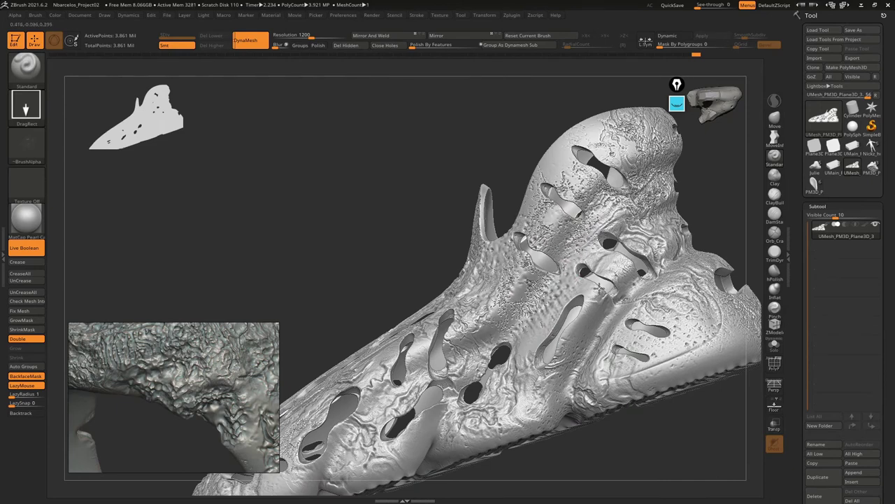
key(ctrl)
key(ctrl+z)
Orbit and zoom out to inspect the whole shoe shell
mouse_move(592, 281)
right_down()
mouse_move(615, 294)
mouse_move(578, 301)
right_up()
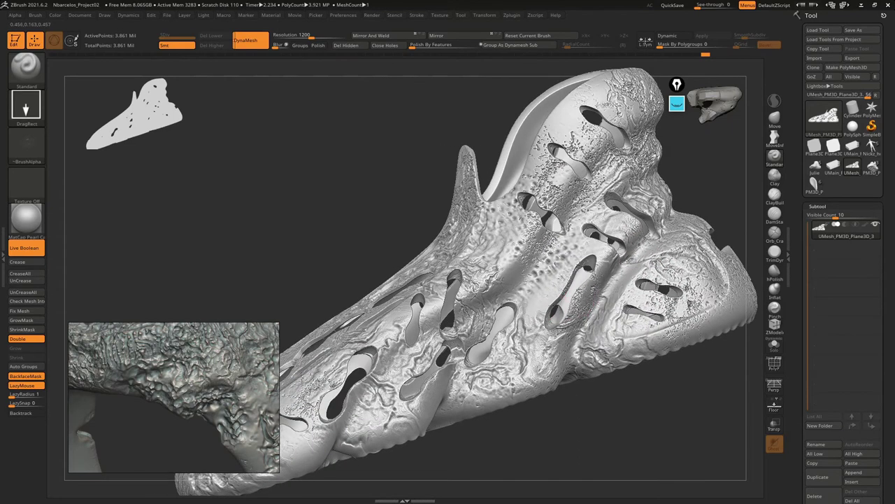
mouse_move(636, 248)
right_down()
mouse_move(624, 285)
mouse_move(580, 250)
mouse_move(525, 253)
right_up()
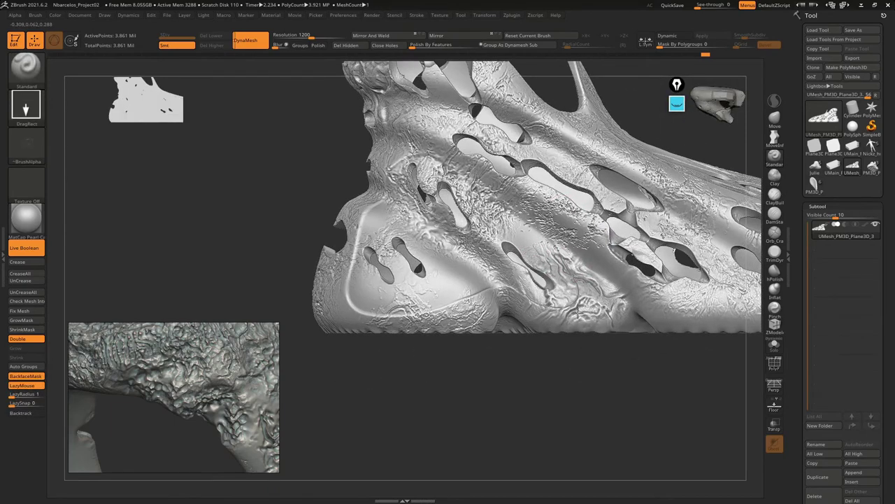
right_drag(430, 193, 476, 255)
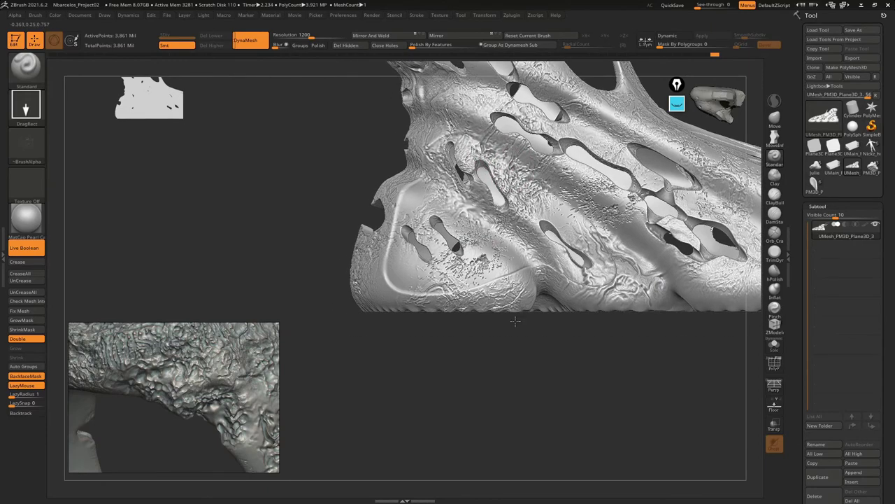
mouse_move(515, 315)
right_down()
mouse_move(504, 305)
mouse_move(570, 254)
mouse_move(588, 260)
right_up()
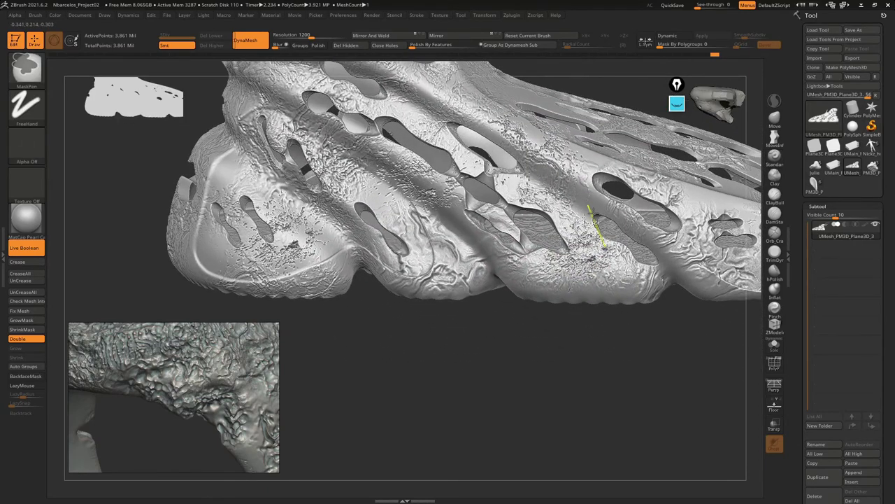
mouse_move(629, 236)
ctrl+right_down()
mouse_move(594, 232)
mouse_move(524, 280)
ctrl+right_up()
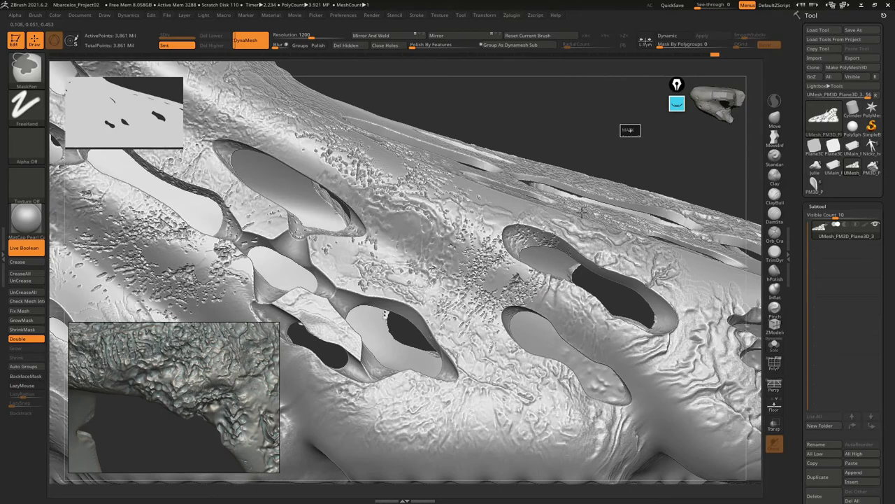
mouse_move(582, 226)
ctrl+right_down()
mouse_move(560, 231)
mouse_move(420, 335)
mouse_move(447, 322)
mouse_move(434, 329)
mouse_move(425, 316)
ctrl+right_up()
Switch to ClayBuildup, undo a stray sculpted detail, and orbit over the holes
click(774, 195)
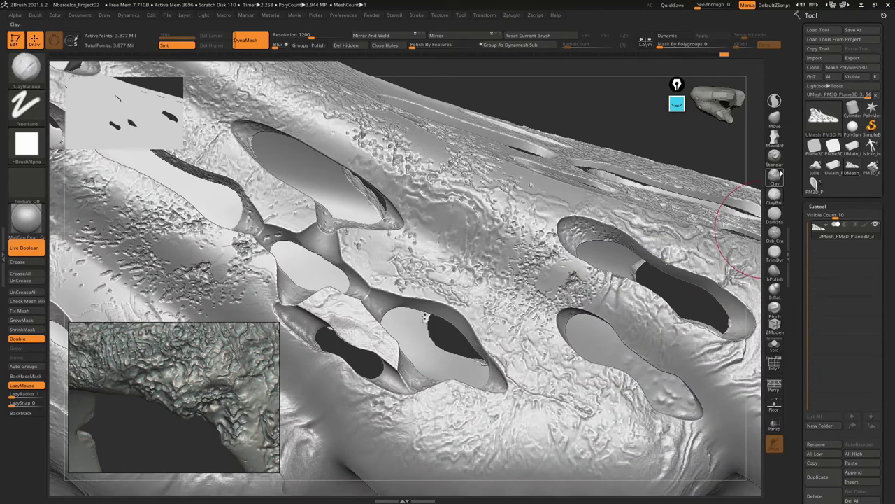
key(s)
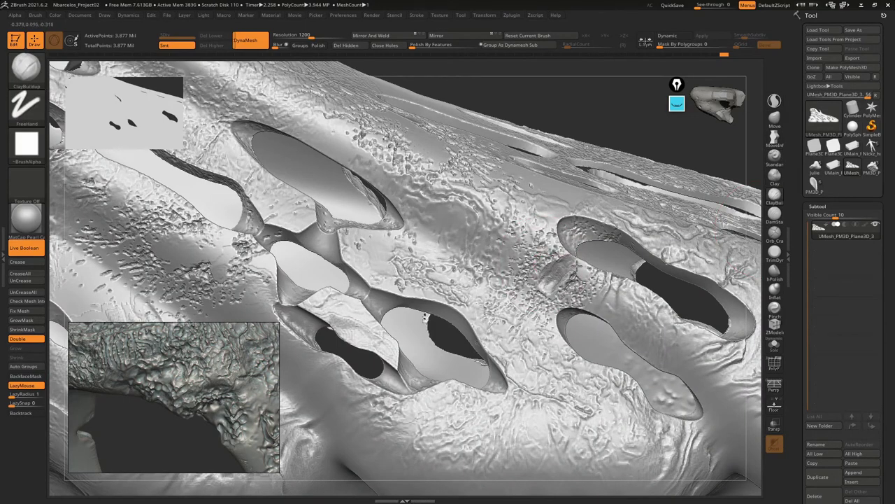
right_drag(563, 270, 578, 263)
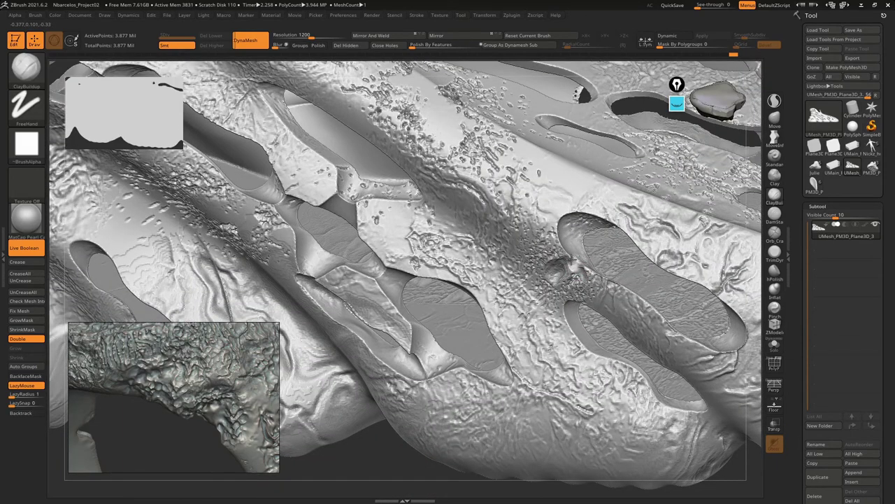
right_drag(572, 268, 574, 263)
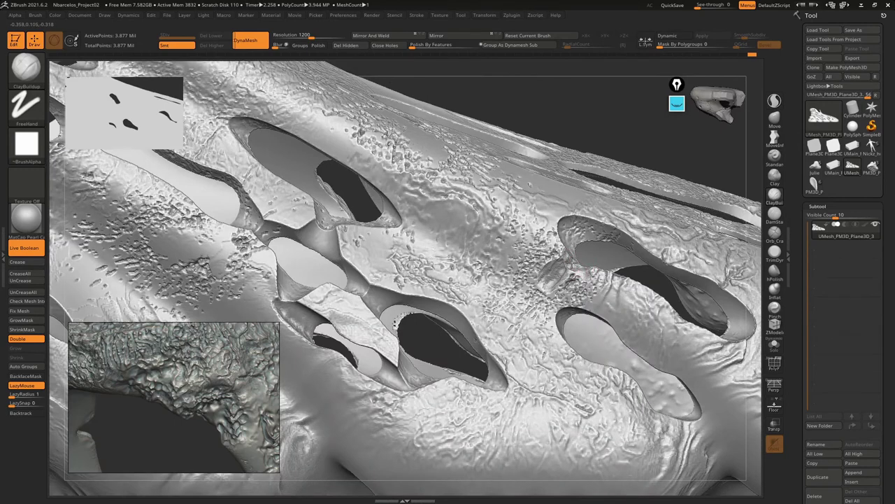
key(ctrl+z)
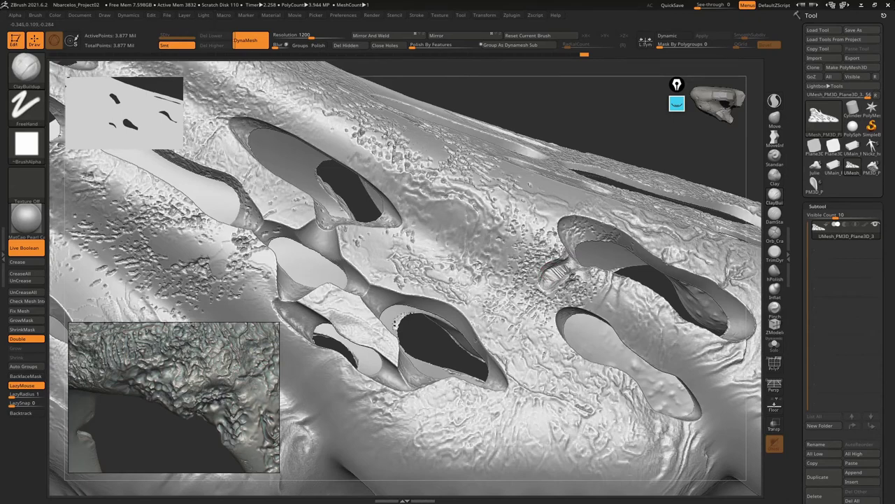
right_drag(571, 269, 594, 226)
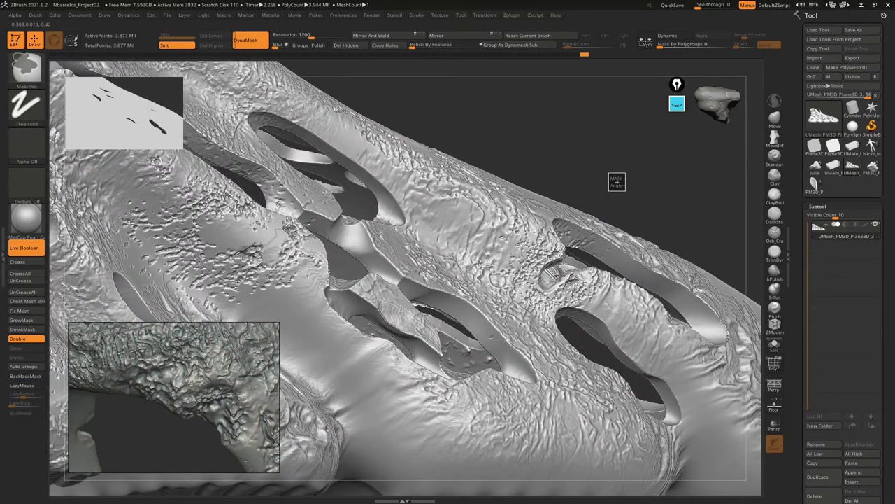
right_drag(582, 249, 594, 243)
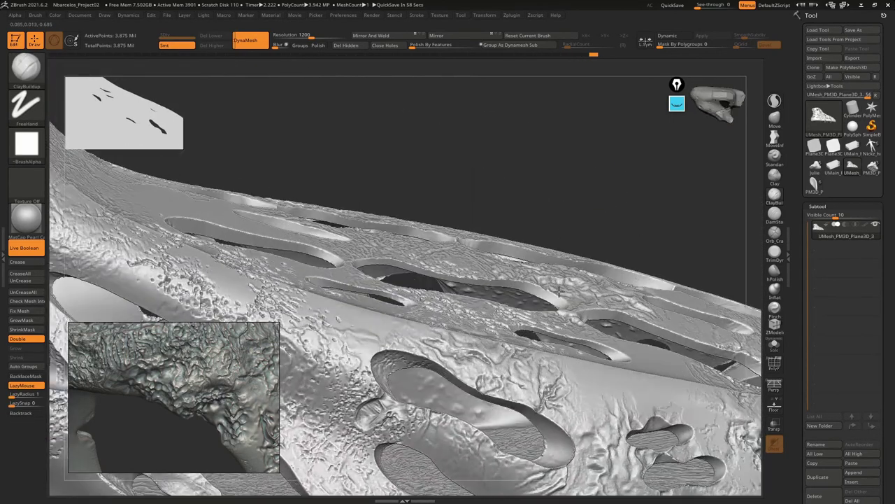
mouse_move(426, 302)
right_down()
mouse_move(429, 279)
mouse_move(501, 262)
mouse_move(440, 274)
mouse_move(447, 270)
right_up()
Adjust the brush size and smooth down the clumped ridge in the pitted patch
key(s)
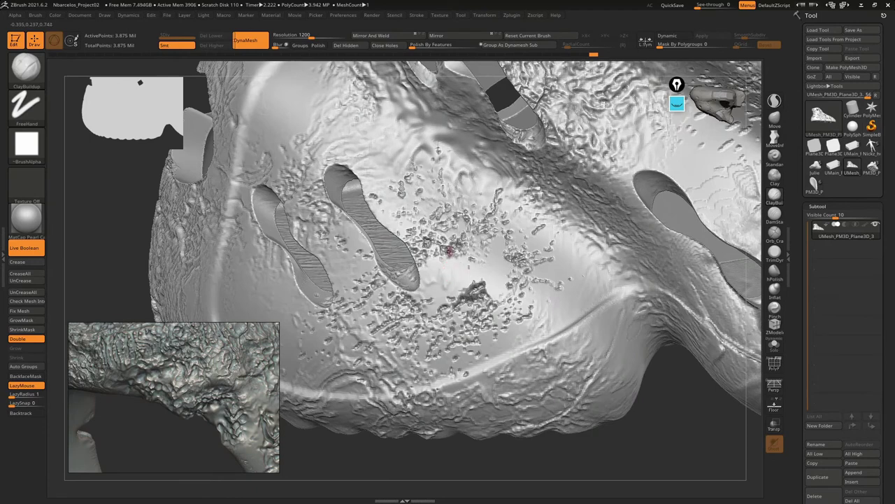
key(ctrl)
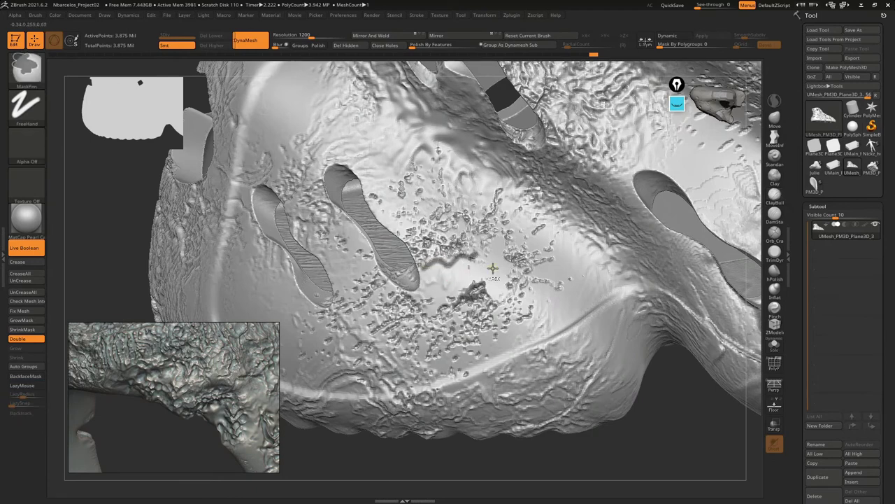
click(677, 106)
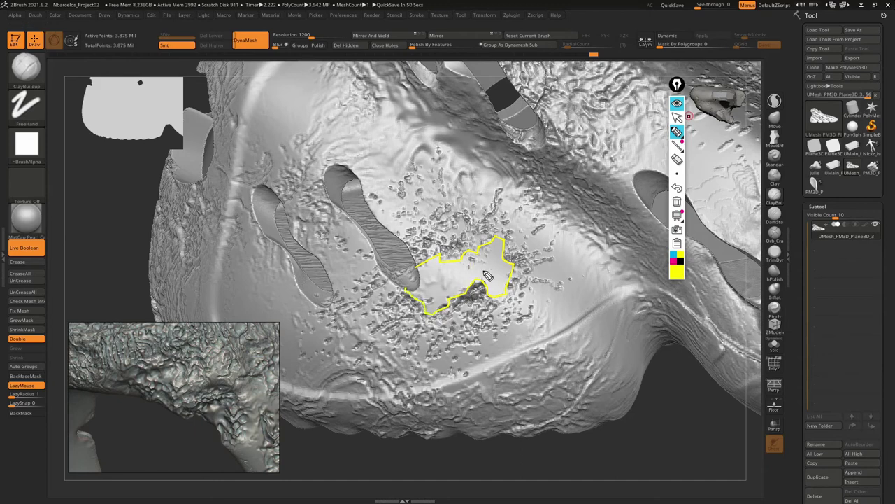
click(677, 104)
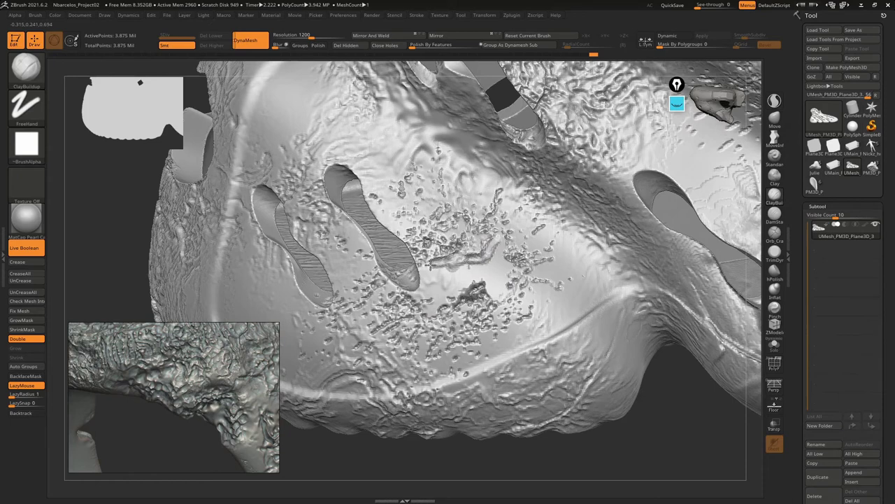
shift+drag(429, 287, 452, 275)
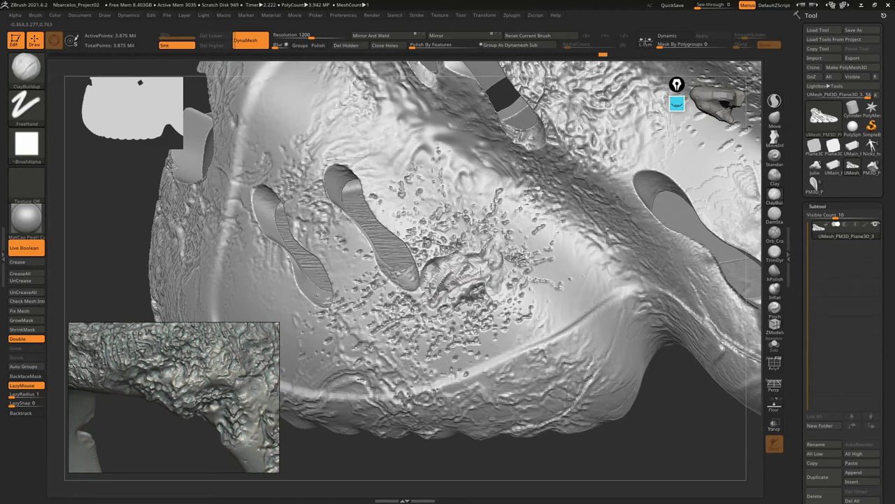
right_drag(424, 283, 423, 283)
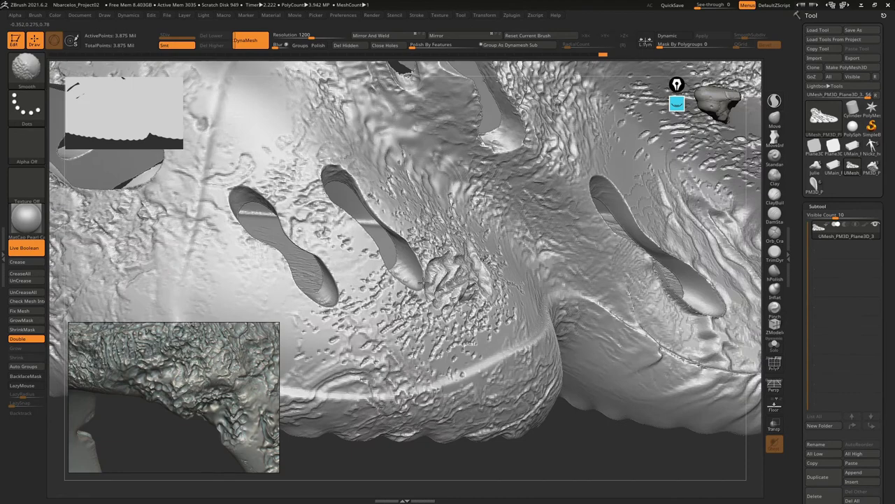
key(l)
shift+drag(421, 280, 424, 278)
right_drag(422, 283, 424, 285)
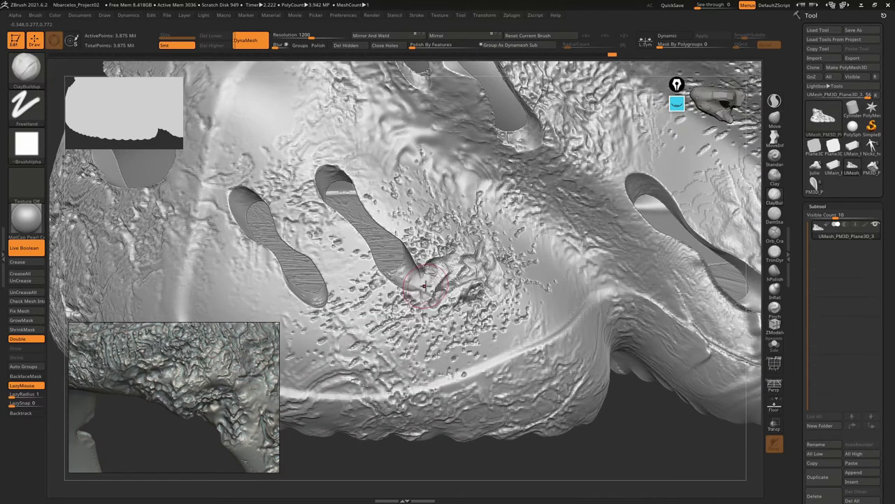
drag(442, 278, 451, 274)
mouse_move(451, 274)
right_down()
mouse_move(468, 295)
mouse_move(487, 368)
right_up()
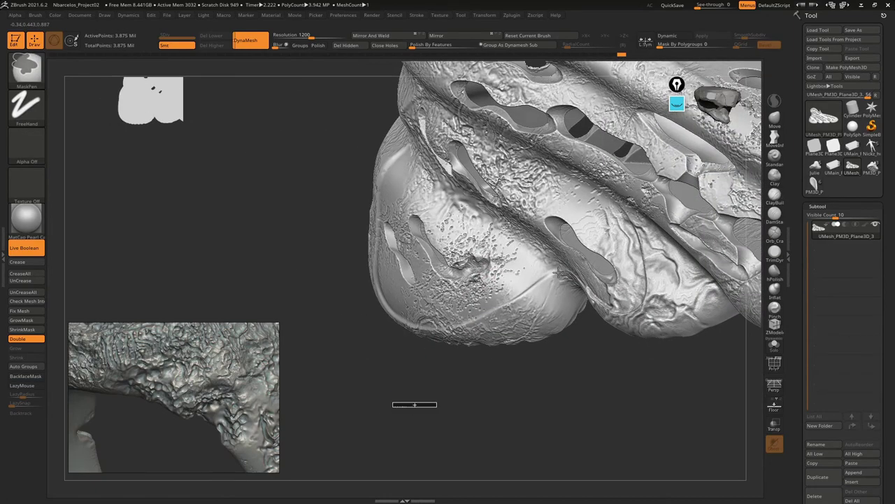
mouse_move(619, 294)
right_down()
mouse_move(632, 201)
mouse_move(576, 266)
mouse_move(579, 300)
mouse_move(590, 286)
right_up()
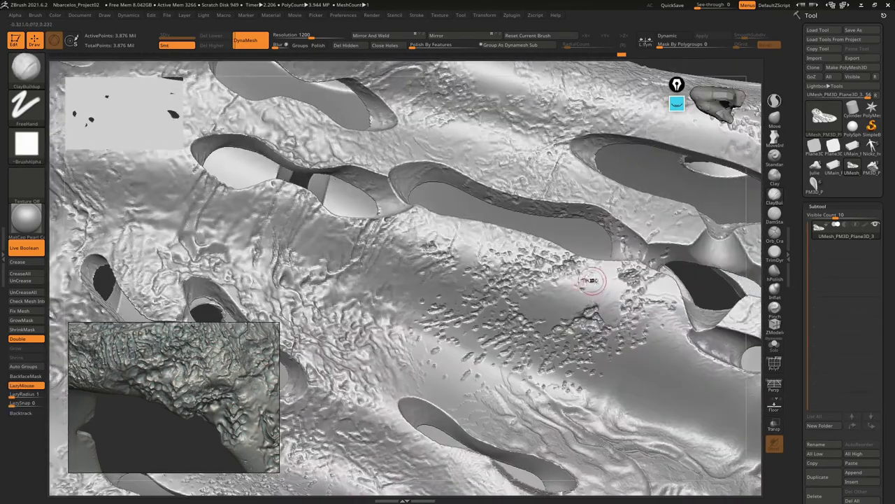
mouse_move(558, 295)
mouse_down()
mouse_move(538, 294)
mouse_move(553, 315)
mouse_move(566, 292)
mouse_move(608, 302)
mouse_up()
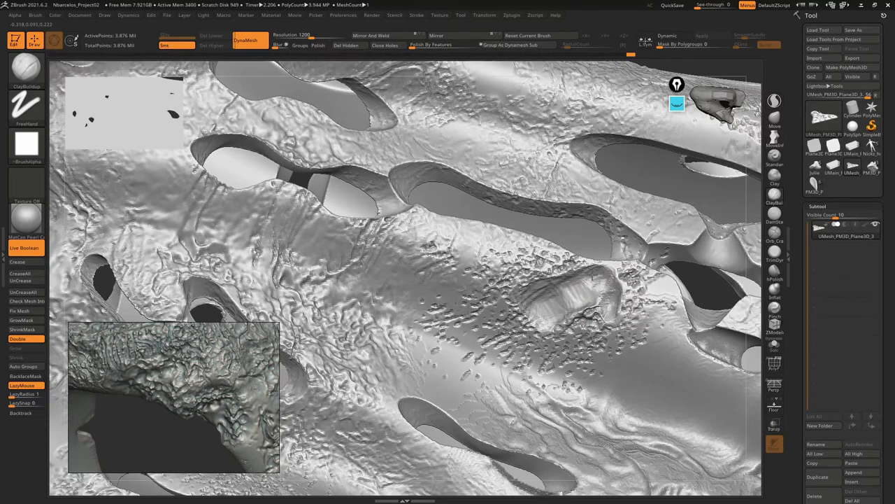
right_drag(603, 272, 591, 275)
key(shift)
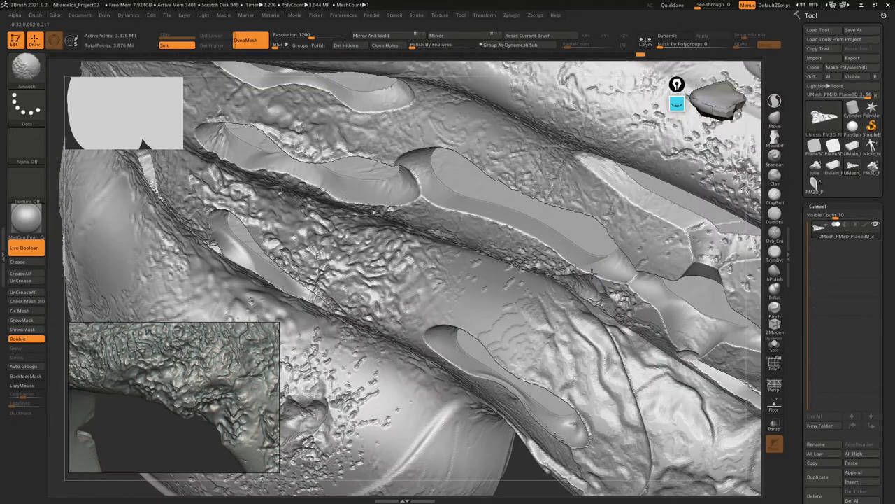
key(shift)
shift+drag(586, 270, 593, 275)
key(shift)
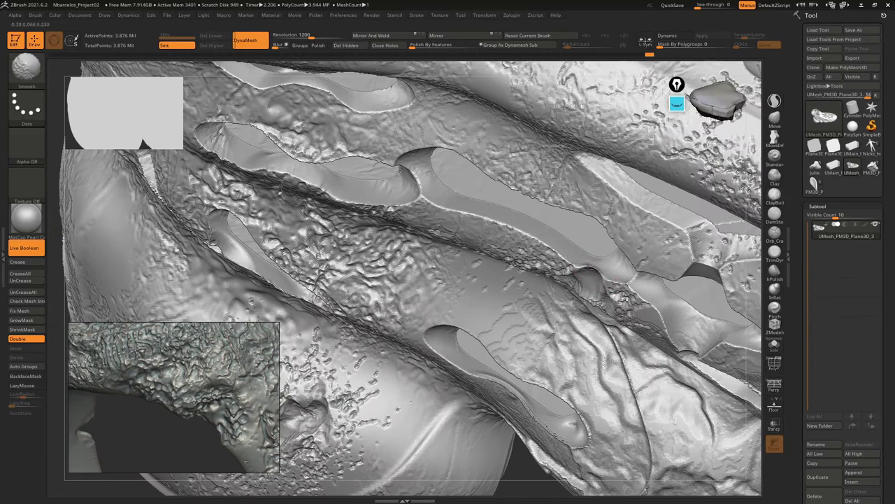
key(shift)
key(shift)
key(shift)
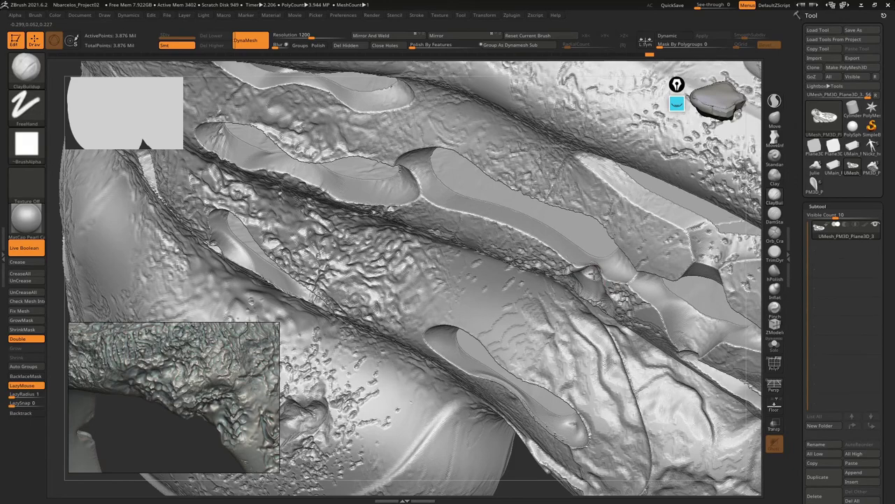
right_drag(593, 272, 599, 260)
key(shift)
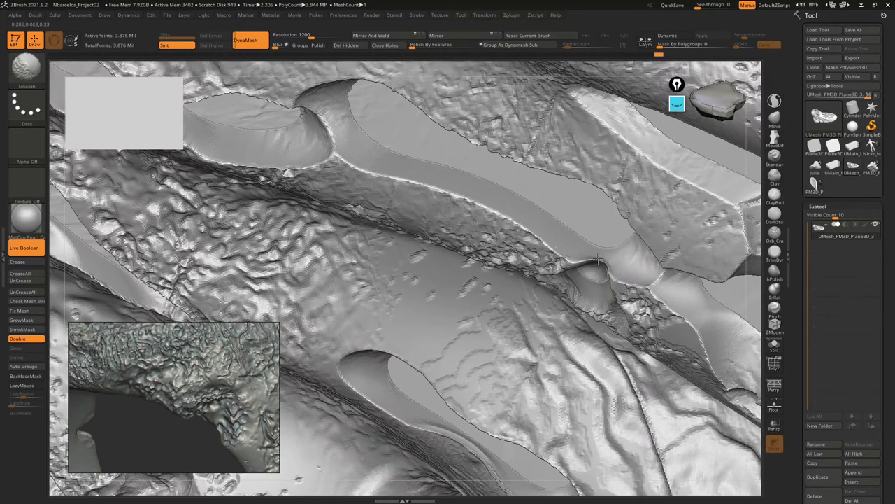
key(shift)
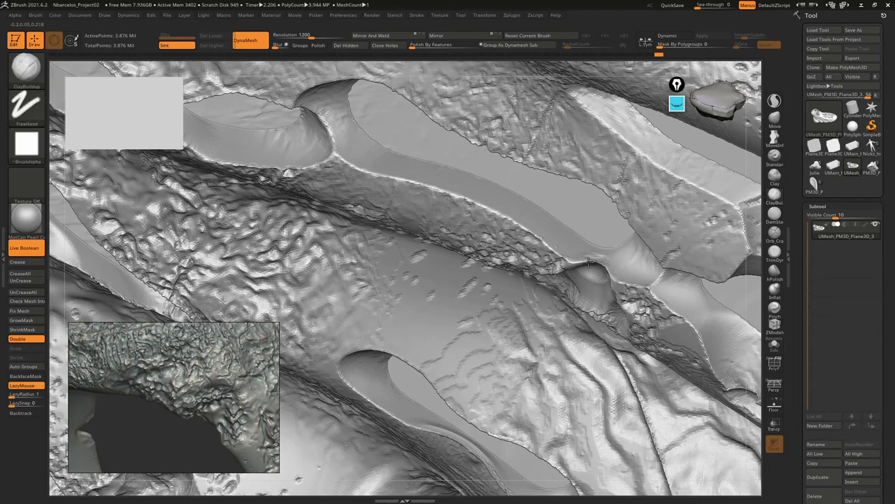
mouse_move(604, 272)
right_down()
mouse_move(577, 291)
mouse_move(570, 256)
mouse_move(571, 373)
mouse_move(595, 365)
mouse_move(533, 237)
right_up()
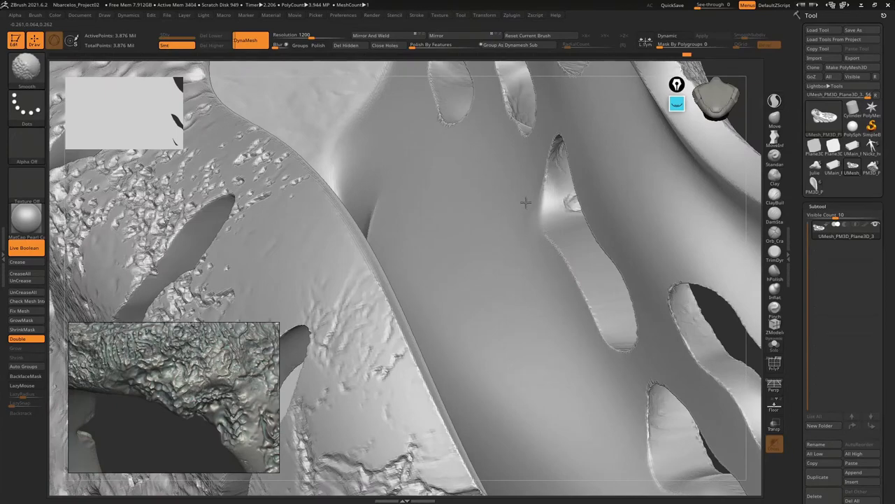
right_drag(525, 202, 684, 289)
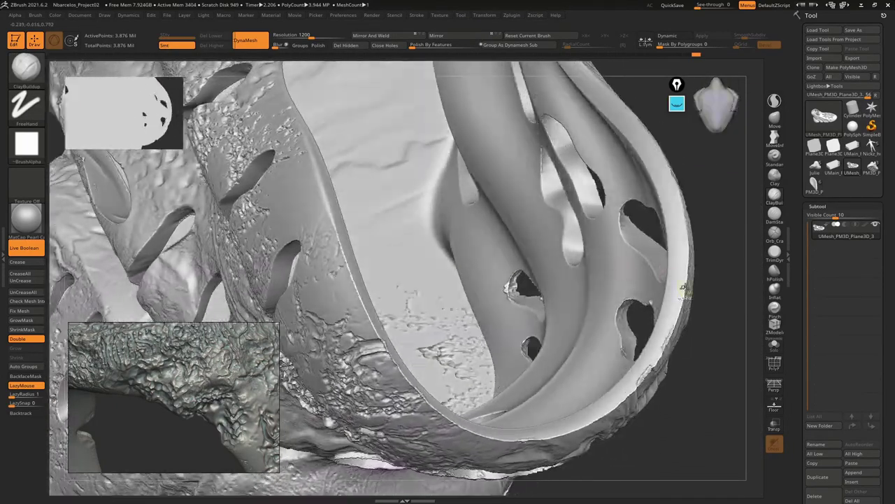
key(ctrl)
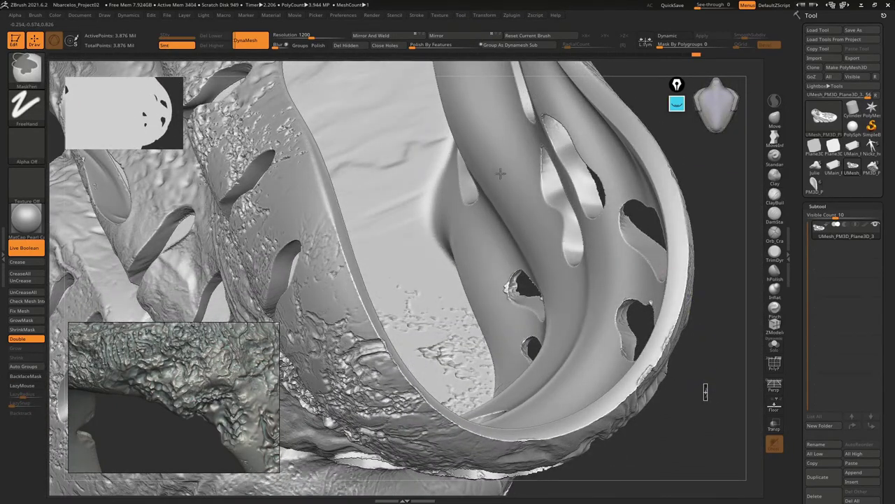
mouse_move(509, 242)
right_down()
mouse_move(414, 254)
mouse_move(422, 261)
mouse_move(479, 251)
mouse_move(444, 163)
mouse_move(441, 175)
mouse_move(456, 164)
mouse_move(445, 120)
right_up()
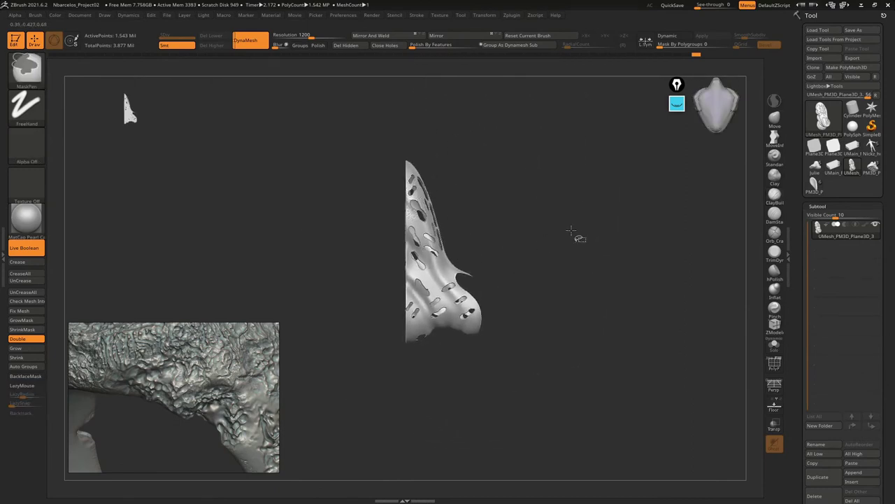
ctrl+shift+click(28, 70)
click(155, 77)
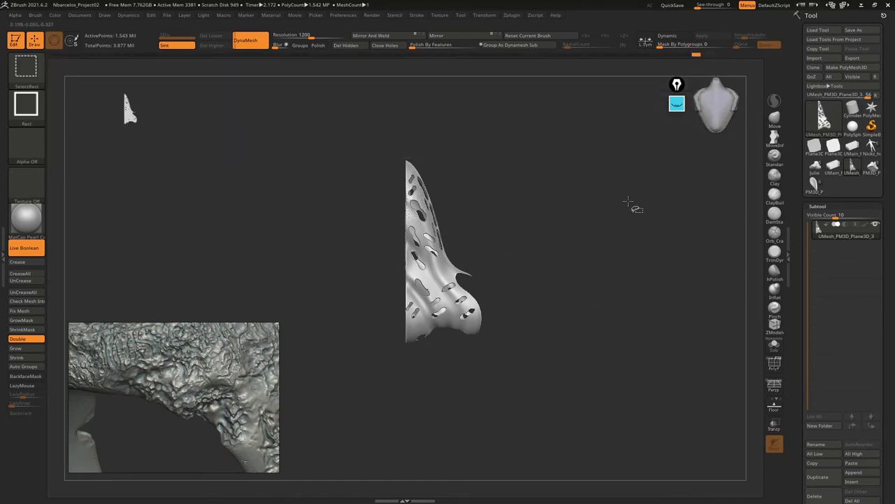
mouse_move(608, 146)
ctrl+shift+mouse_down()
mouse_move(453, 460)
mouse_move(436, 464)
ctrl+shift+mouse_up()
ctrl+shift+click(480, 341)
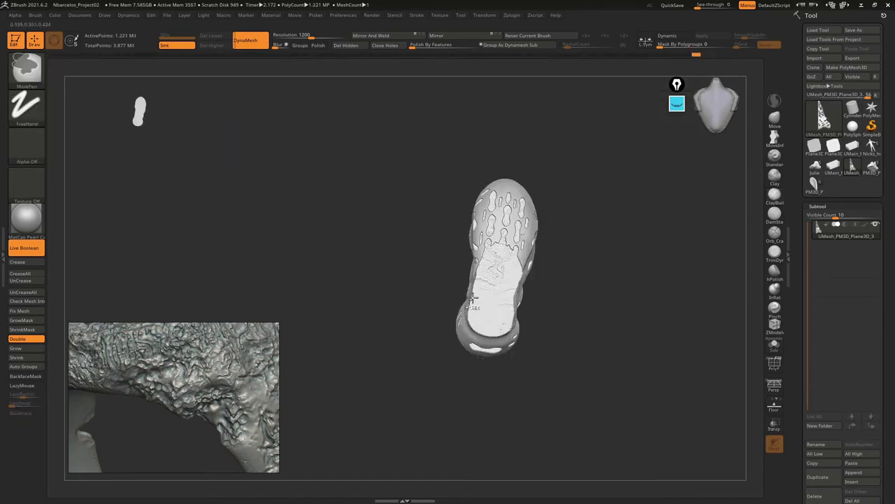
mouse_move(479, 341)
mouse_down()
mouse_move(536, 294)
mouse_move(565, 239)
mouse_move(550, 230)
mouse_move(599, 229)
mouse_move(570, 149)
mouse_up()
ctrl+shift+click(599, 229)
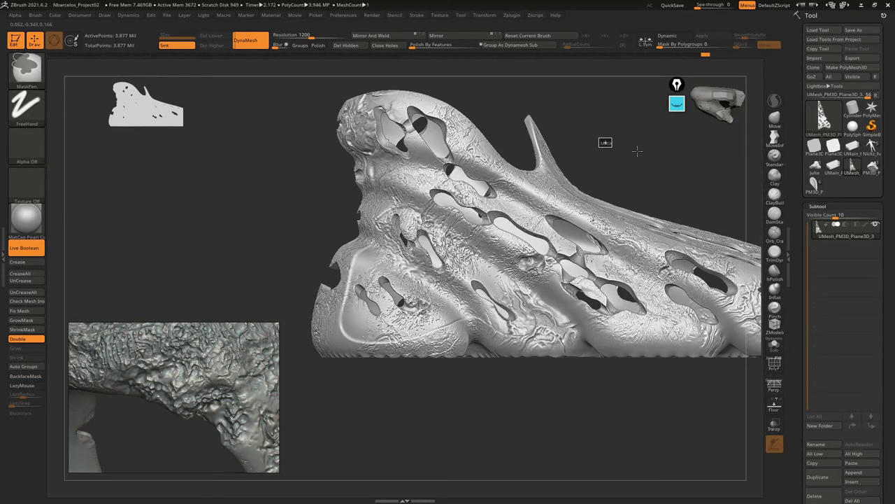
mouse_move(637, 151)
mouse_down()
mouse_move(497, 231)
mouse_move(527, 222)
mouse_up()
drag(462, 205, 543, 210)
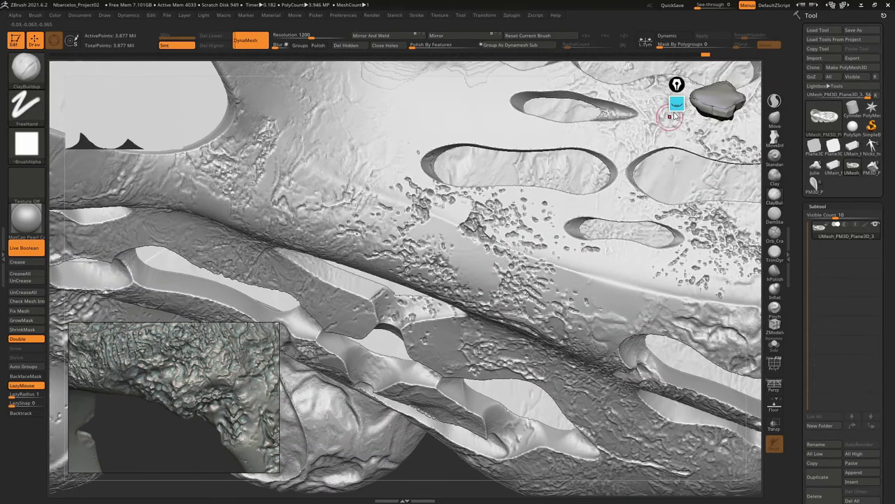
Clear the old annotation and draw a yellow outline around the bare patch on the upper
click(677, 103)
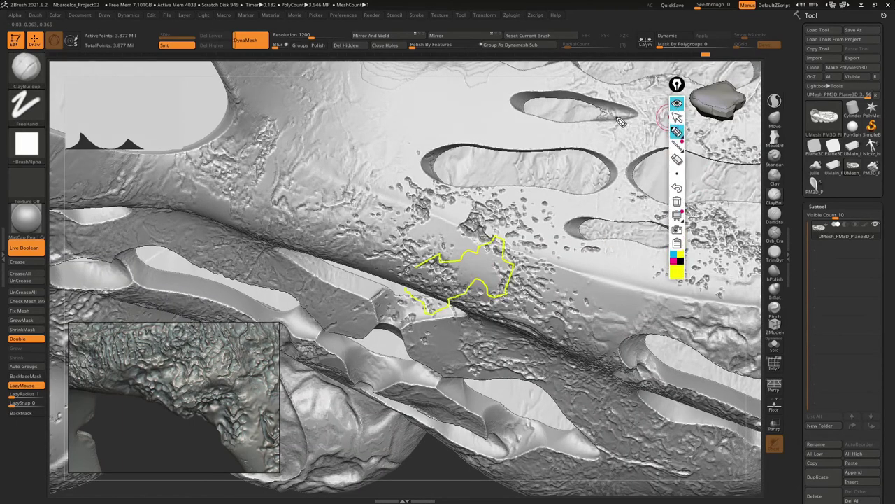
click(677, 205)
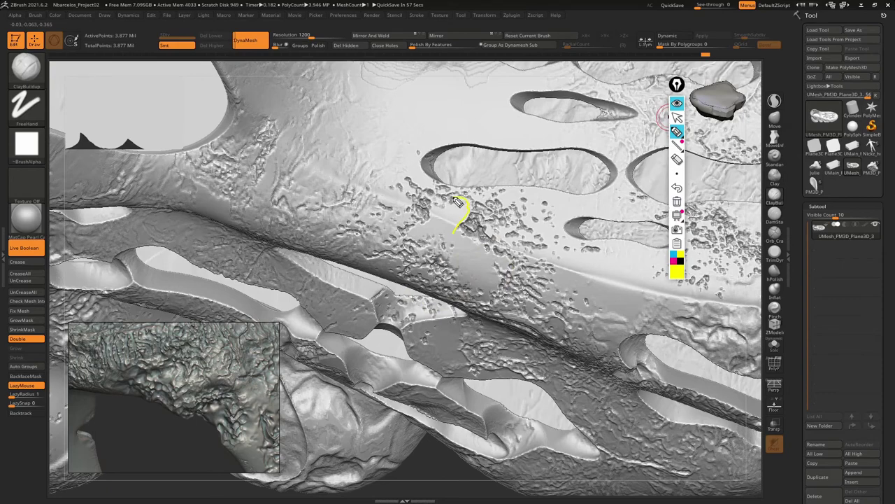
drag(440, 204, 430, 212)
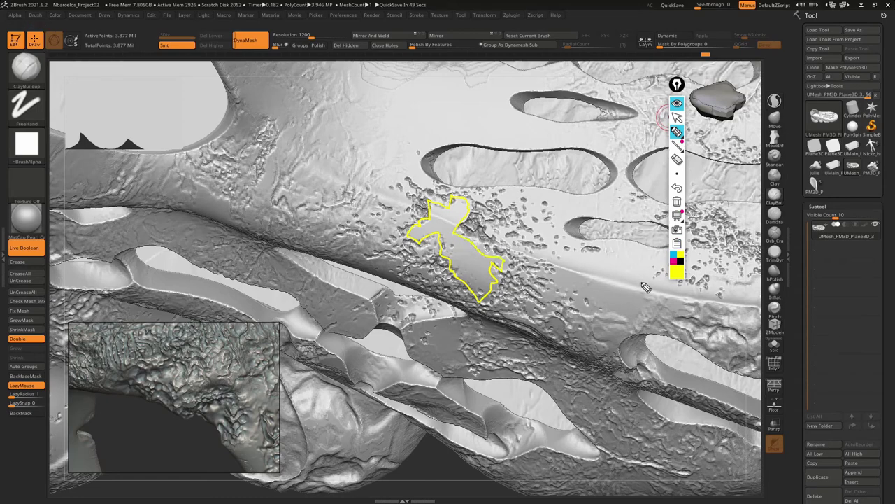
click(677, 117)
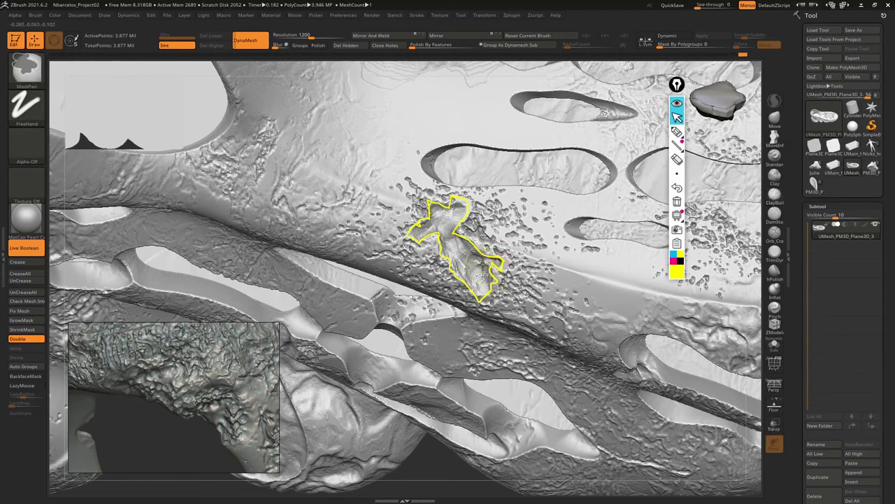
right_drag(442, 216, 481, 264)
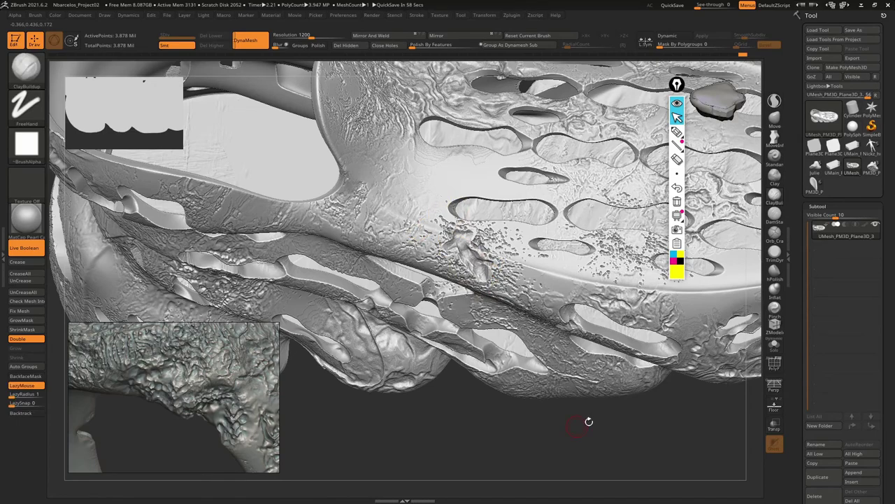
Enlarge the ClayBuildup draw size and add a small touch-up stroke on the bare spot by the holes
drag(506, 422, 526, 319)
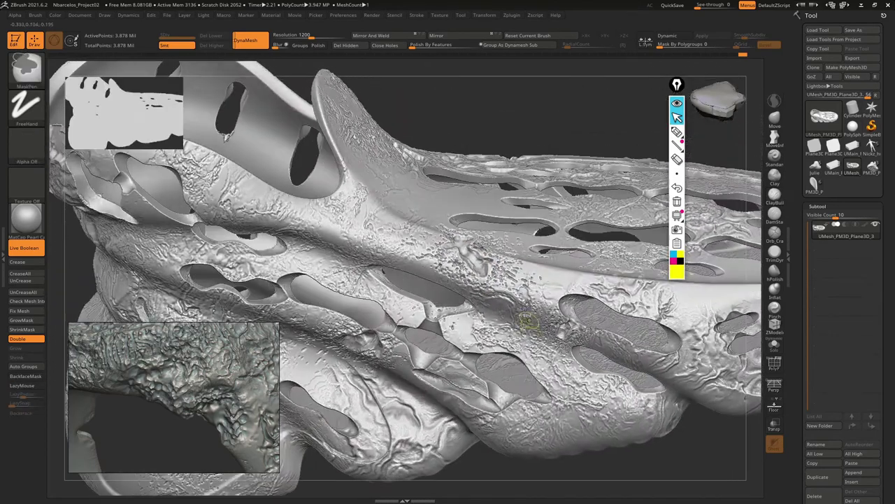
mouse_move(526, 318)
right_down()
mouse_move(513, 269)
mouse_move(486, 241)
mouse_move(462, 249)
mouse_move(469, 274)
mouse_move(484, 244)
mouse_move(462, 302)
mouse_move(372, 278)
mouse_move(395, 296)
mouse_move(396, 260)
right_up()
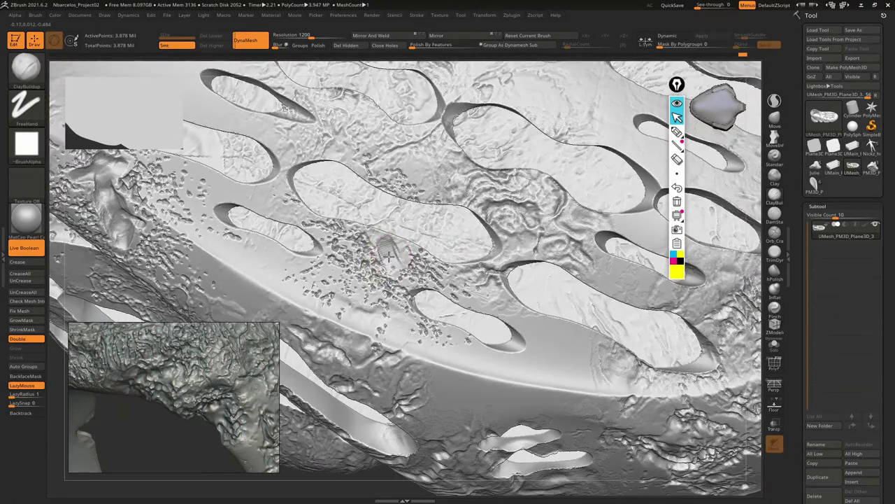
mouse_move(394, 245)
right_down()
mouse_move(369, 294)
mouse_move(394, 258)
mouse_move(409, 260)
mouse_move(422, 287)
mouse_move(427, 256)
mouse_move(497, 280)
right_up()
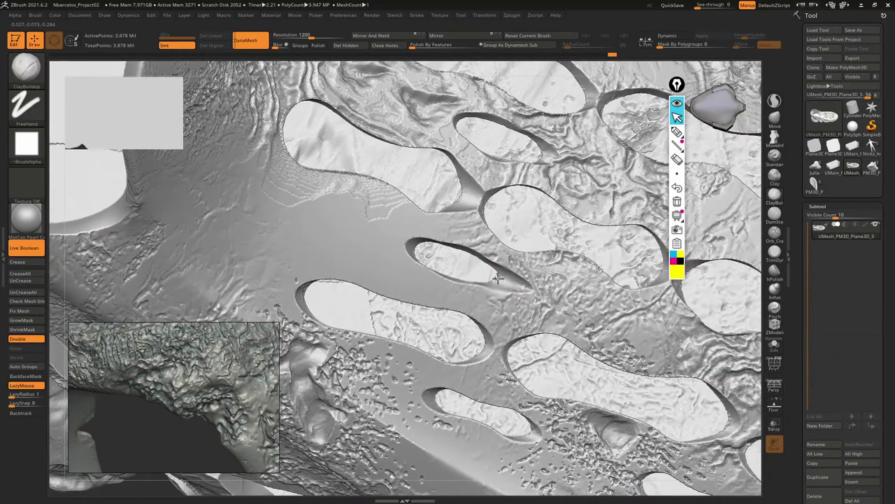
mouse_move(504, 285)
right_down()
mouse_move(474, 266)
mouse_move(522, 283)
mouse_move(536, 305)
mouse_move(502, 312)
mouse_move(505, 274)
mouse_move(445, 221)
mouse_move(453, 261)
mouse_move(468, 259)
mouse_move(473, 241)
right_up()
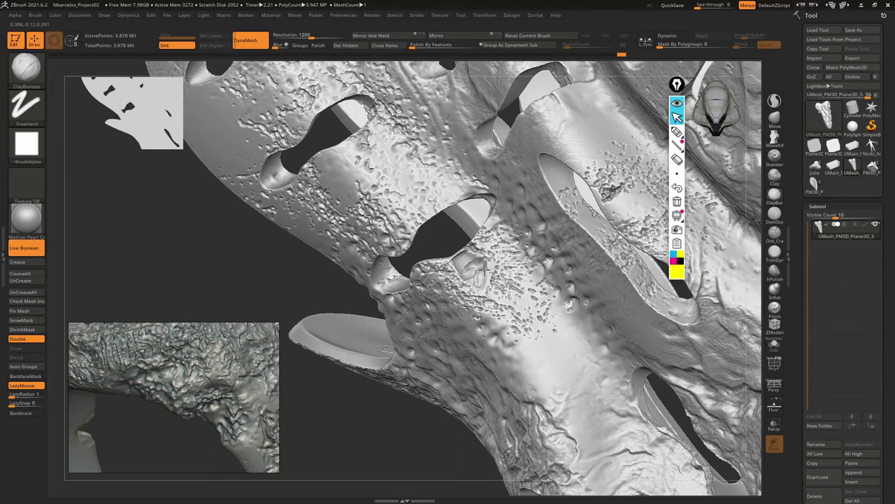
right_drag(473, 260, 460, 256)
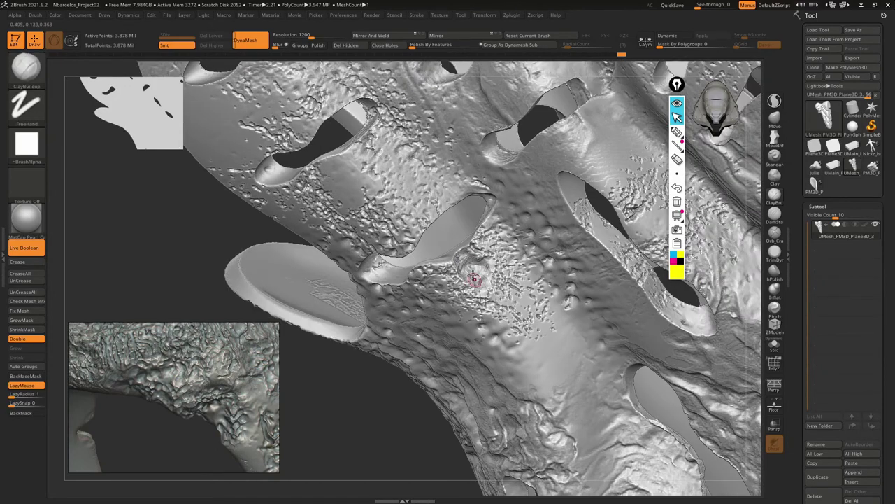
key(space)
right_drag(474, 279, 465, 277)
key(s)
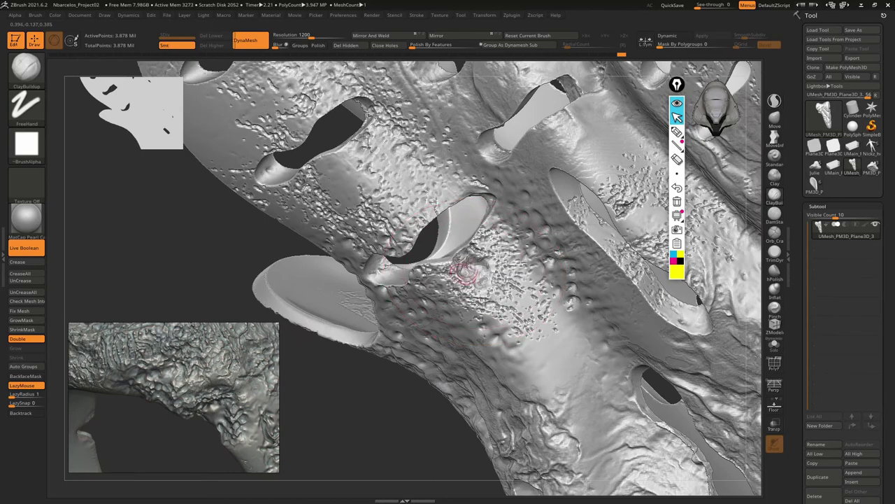
mouse_move(436, 236)
right_down()
mouse_move(417, 222)
mouse_move(421, 240)
mouse_move(404, 210)
right_up()
drag(410, 204, 403, 205)
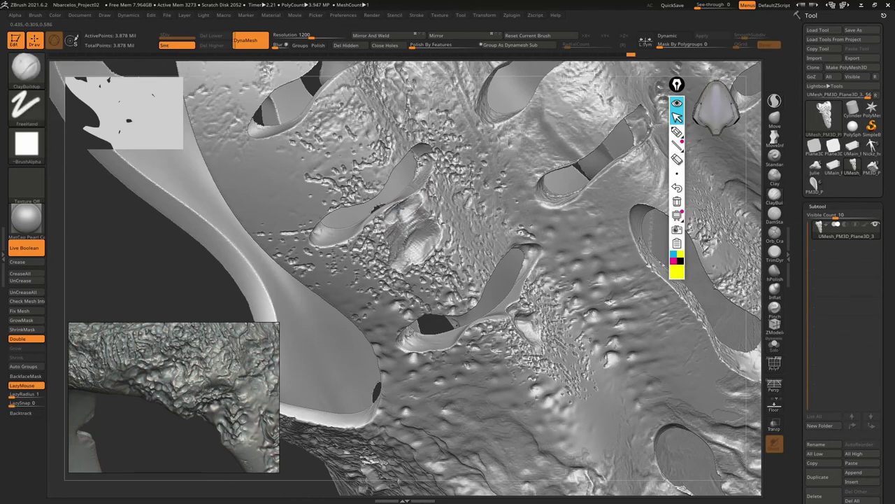
mouse_move(424, 205)
right_down()
mouse_move(434, 233)
mouse_move(405, 254)
mouse_move(431, 259)
mouse_move(443, 279)
mouse_move(455, 240)
mouse_move(456, 308)
mouse_move(464, 200)
mouse_move(566, 224)
mouse_move(565, 270)
mouse_move(497, 238)
mouse_move(484, 225)
mouse_move(490, 222)
right_up()
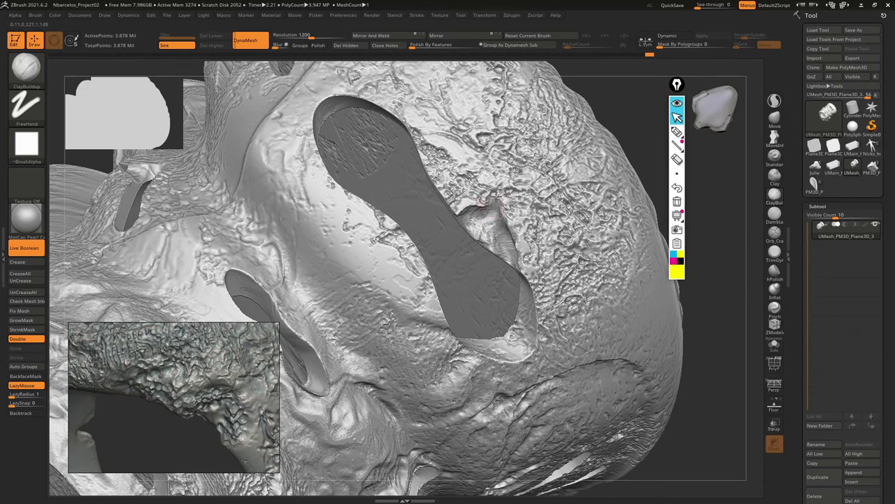
Frame the whole shoe, turn on LazyMouse, and rotate around to review the pitted upper and holes
mouse_move(518, 236)
right_down()
mouse_move(479, 269)
mouse_move(445, 209)
right_up()
key(f)
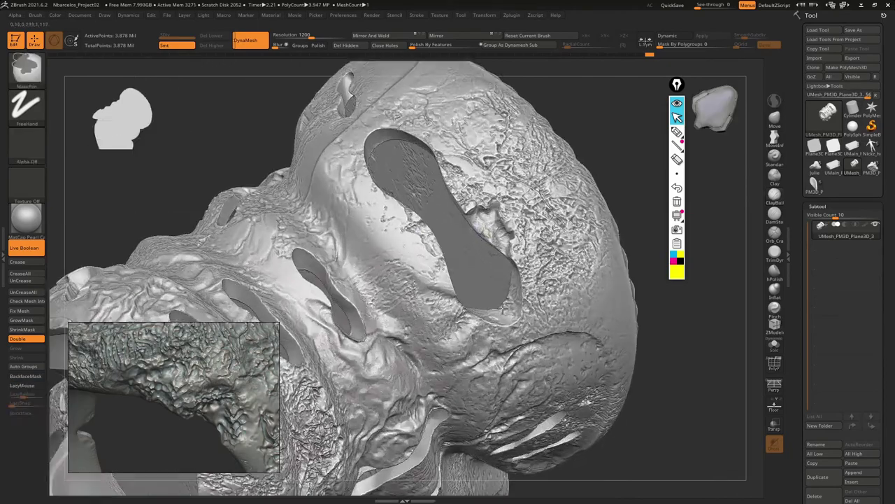
mouse_move(489, 231)
right_down()
mouse_move(480, 226)
mouse_move(480, 236)
right_up()
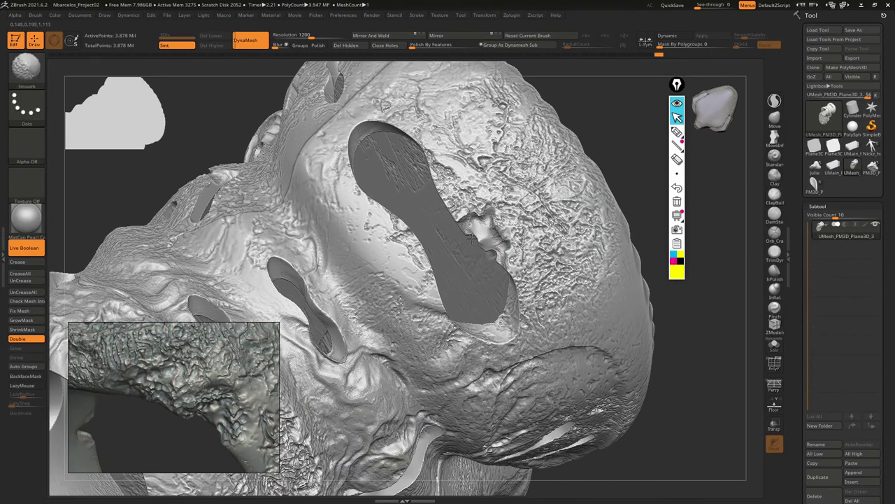
key(ctrl)
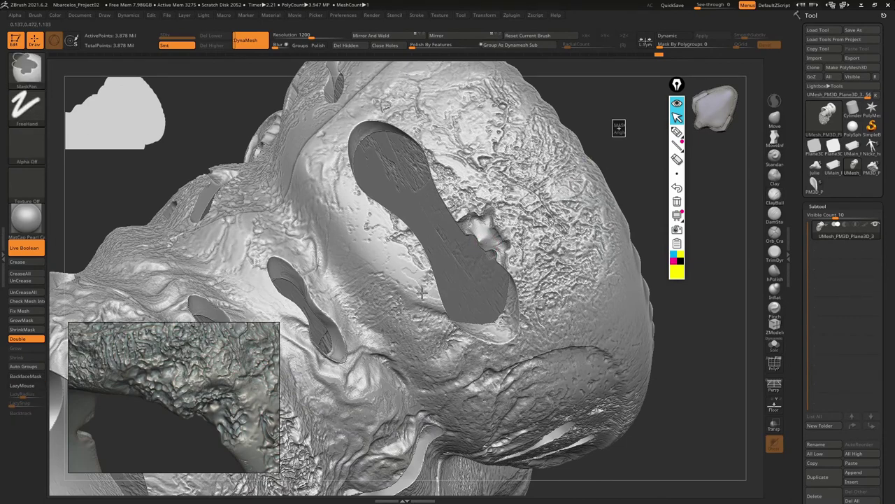
mouse_move(456, 320)
right_down()
mouse_move(460, 200)
mouse_move(436, 264)
mouse_move(406, 293)
mouse_move(482, 224)
mouse_move(469, 254)
mouse_move(453, 216)
mouse_move(487, 318)
mouse_move(451, 260)
right_up()
key(l)
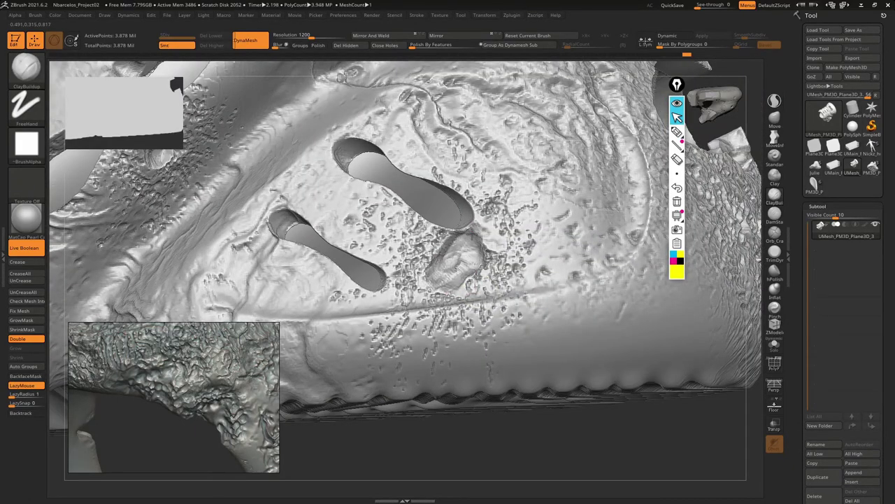
right_drag(463, 227, 470, 246)
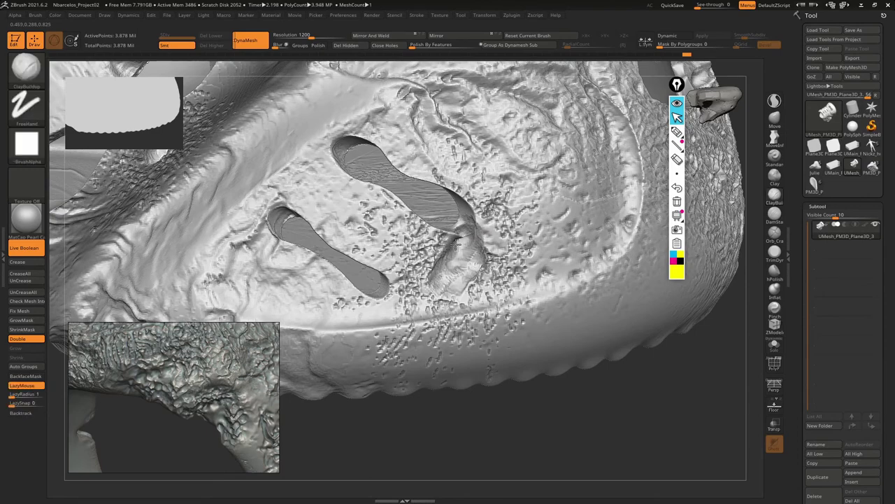
mouse_move(454, 282)
right_down()
mouse_move(440, 263)
mouse_move(539, 260)
mouse_move(564, 247)
mouse_move(543, 149)
mouse_move(467, 226)
mouse_move(406, 210)
right_up()
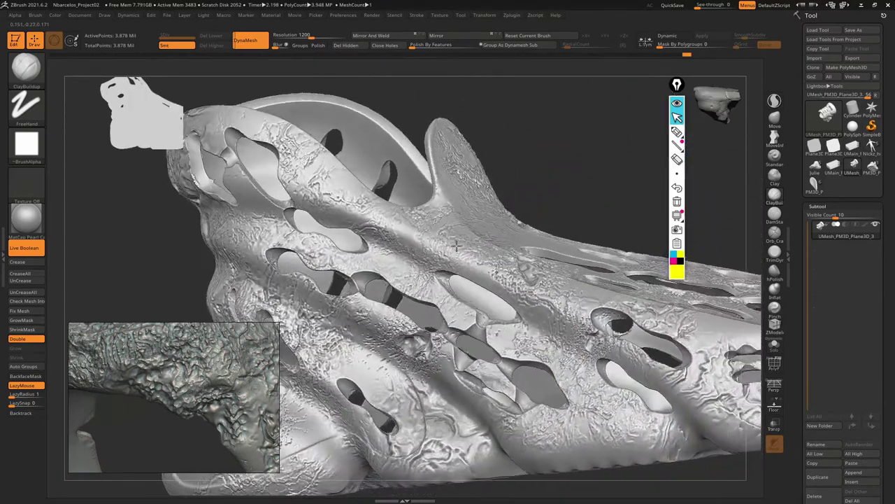
mouse_move(406, 209)
right_down()
mouse_move(479, 264)
mouse_move(516, 259)
mouse_move(483, 210)
right_up()
mouse_move(486, 310)
right_down()
mouse_move(491, 300)
mouse_move(472, 275)
mouse_move(456, 280)
mouse_move(494, 238)
mouse_move(450, 254)
right_up()
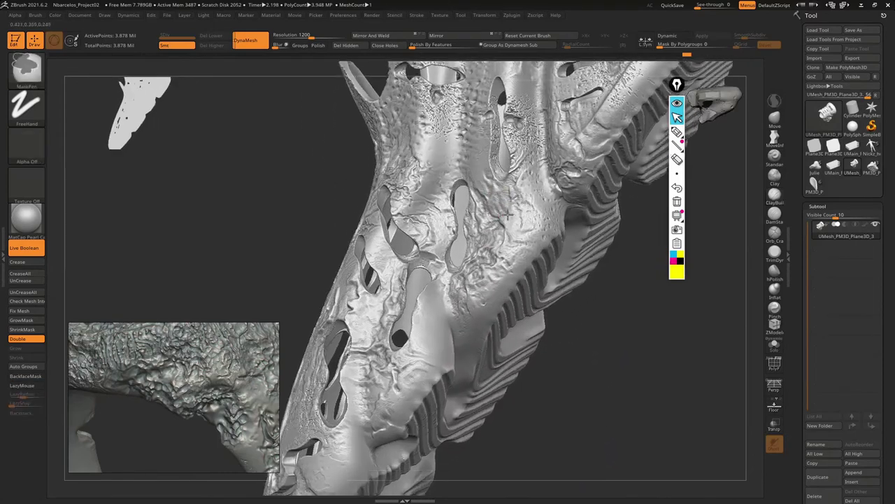
right_drag(500, 257, 580, 300)
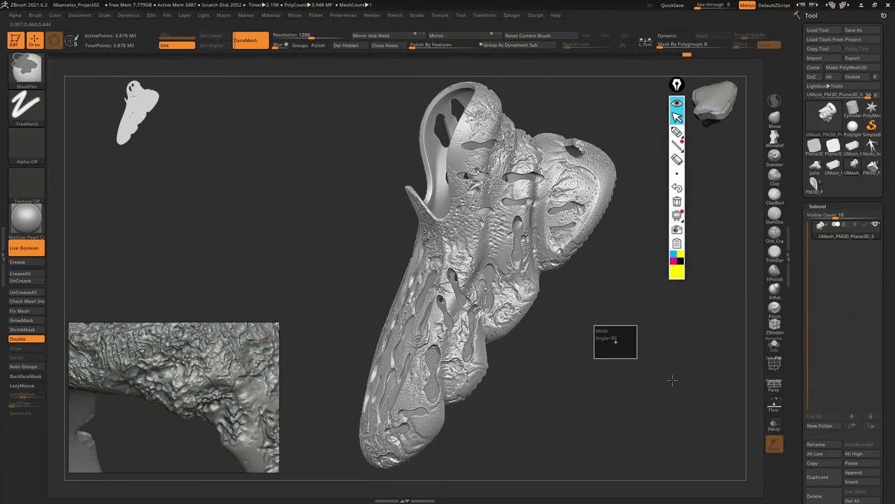
Launch XMD Toolbox and send the XMD_LSG_Terrain erosion brush to ZBrush
key(ctrl)
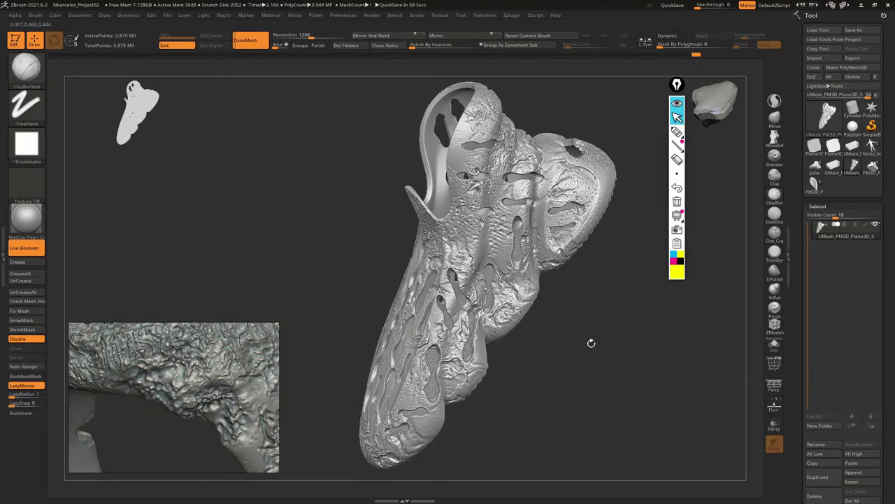
key(super)
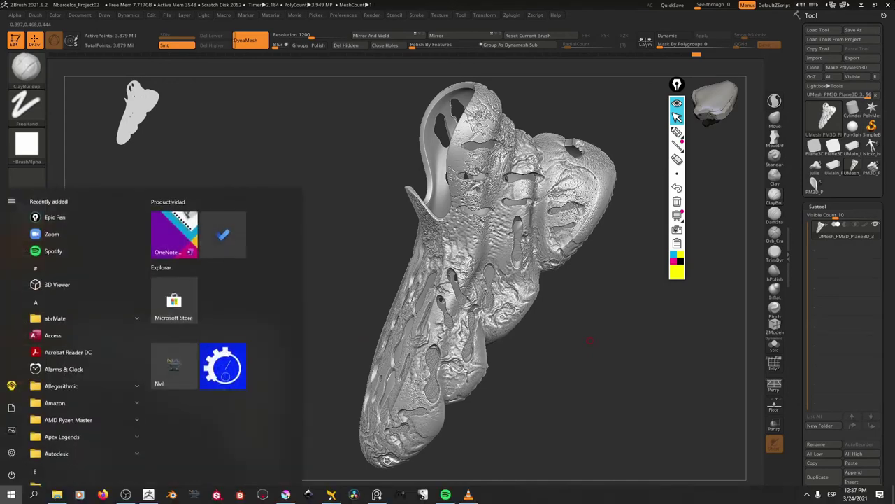
click(354, 496)
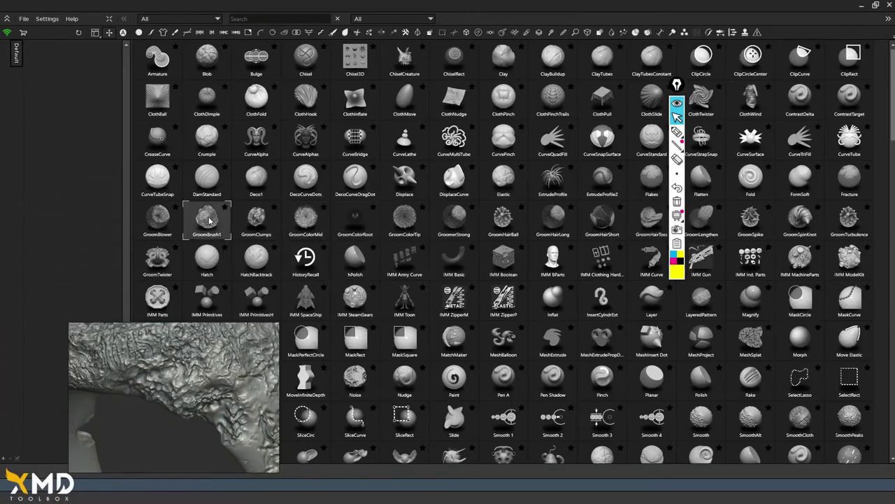
mouse_move(454, 220)
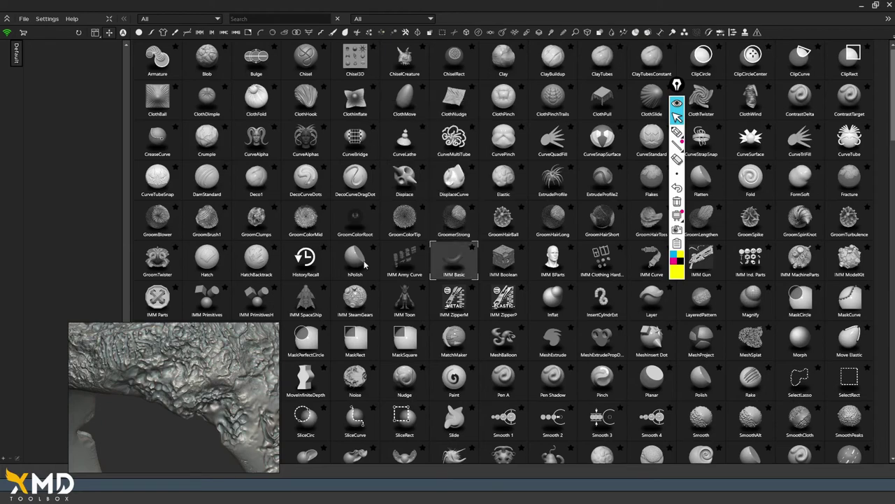
scroll(462, 245, down, 1)
scroll(466, 249, down, 4)
scroll(476, 256, down, 2)
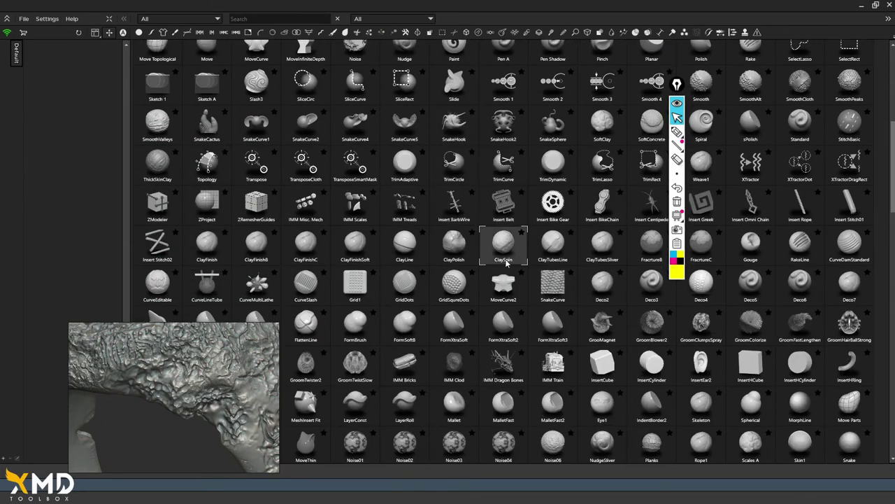
scroll(490, 266, down, 3)
scroll(497, 273, down, 2)
scroll(498, 279, down, 2)
scroll(498, 278, down, 2)
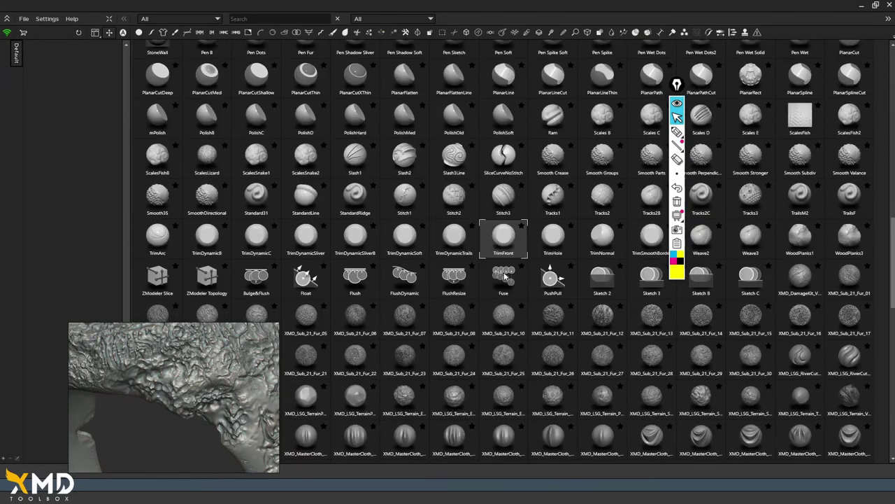
scroll(499, 266, down, 3)
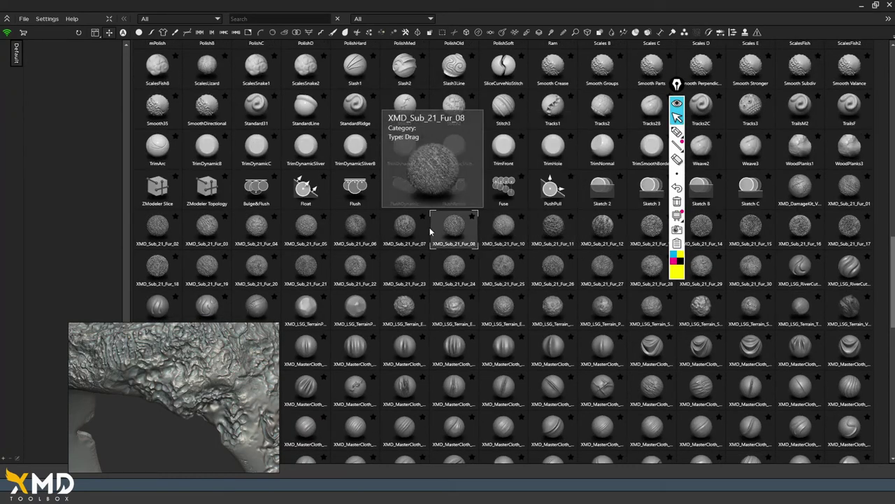
scroll(451, 269, down, 2)
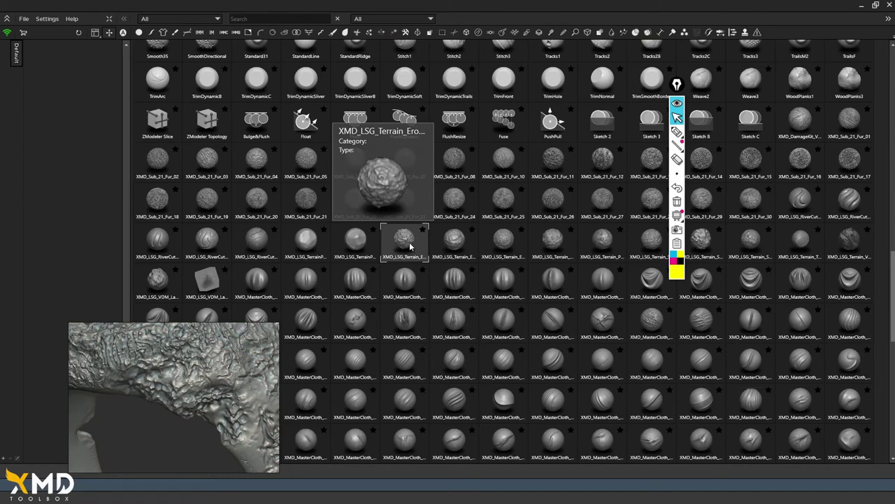
click(404, 241)
Zoom onto the upper's holes and texture the smooth patch beside the large hole
drag(510, 341, 496, 258)
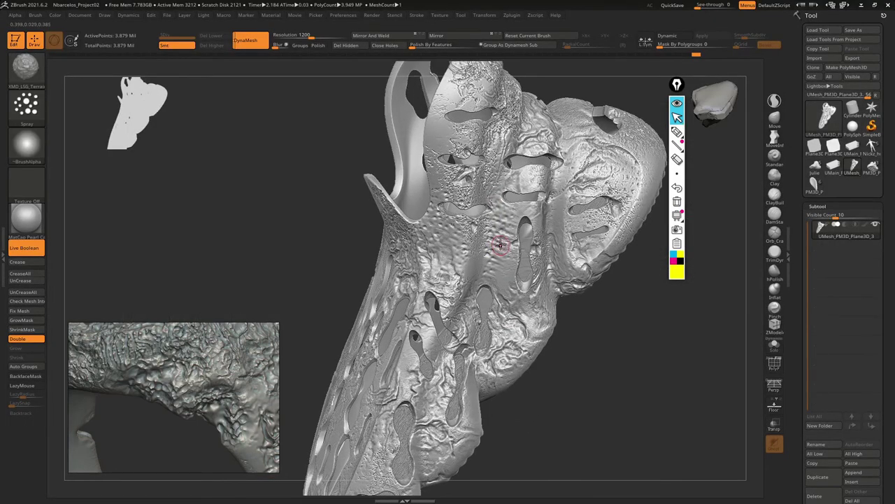
key(space)
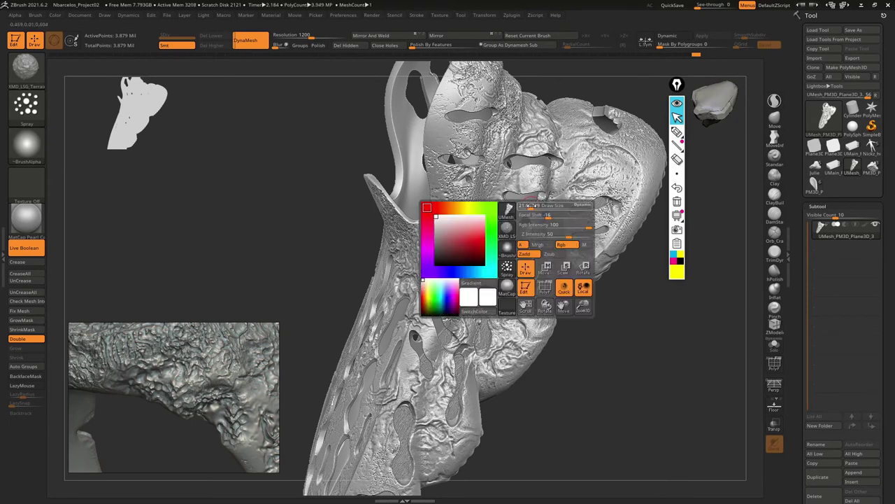
drag(584, 235, 497, 236)
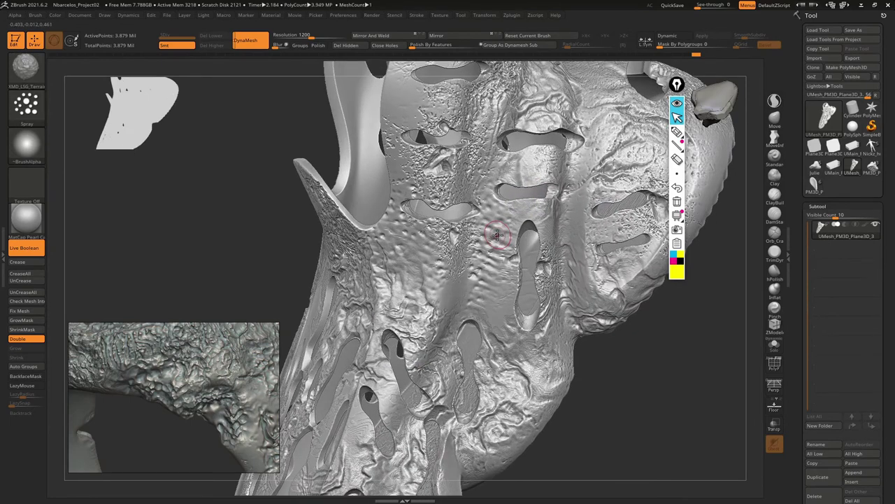
key(space)
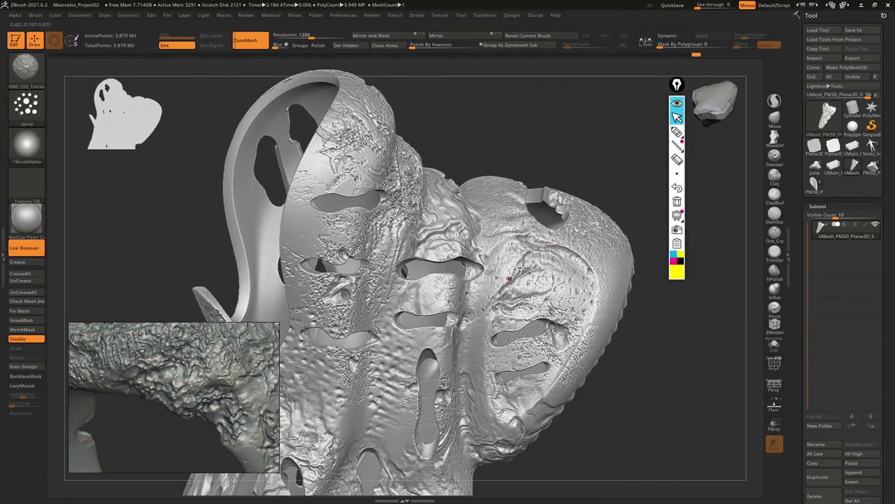
mouse_move(494, 203)
right_down()
mouse_move(607, 217)
mouse_move(570, 202)
right_up()
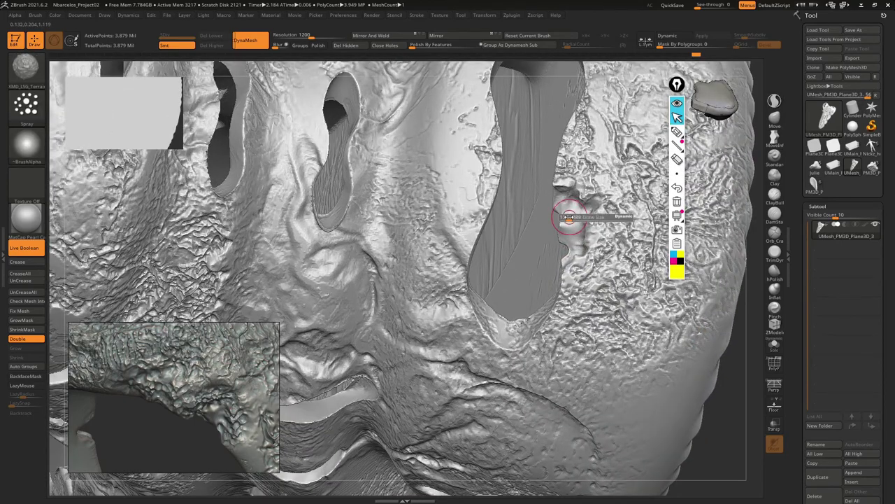
drag(569, 217, 569, 209)
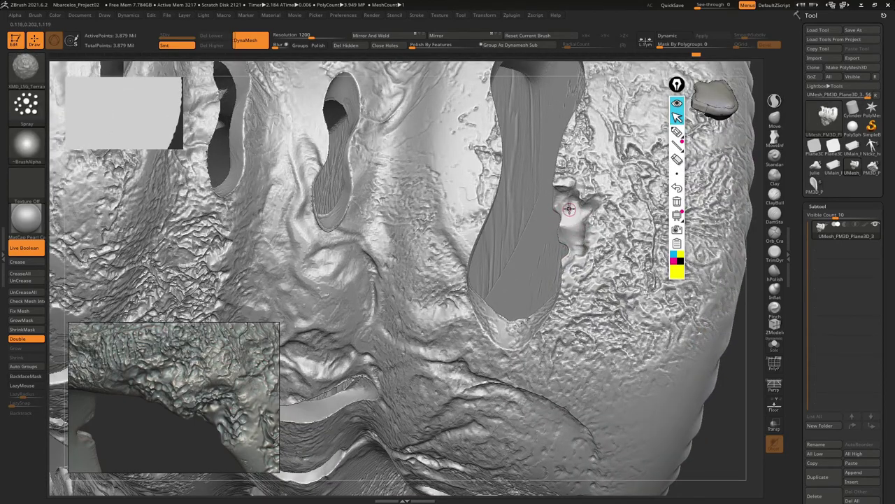
Spray pitted terrain texture onto the smooth areas between the side holes
mouse_move(565, 219)
right_down()
mouse_move(575, 242)
mouse_move(449, 285)
mouse_move(519, 266)
right_up()
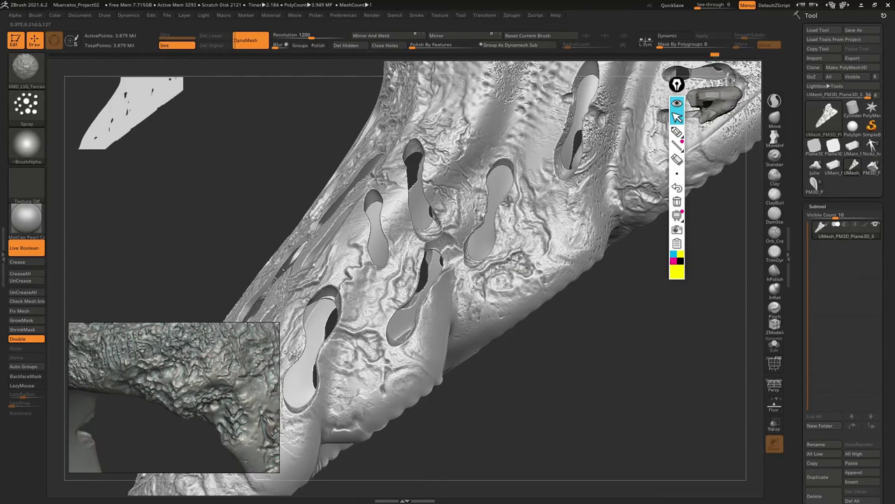
mouse_move(511, 199)
right_down()
mouse_move(493, 175)
mouse_move(499, 251)
right_up()
mouse_move(506, 320)
mouse_down()
mouse_move(509, 334)
mouse_move(476, 280)
mouse_move(478, 302)
mouse_move(463, 254)
mouse_up()
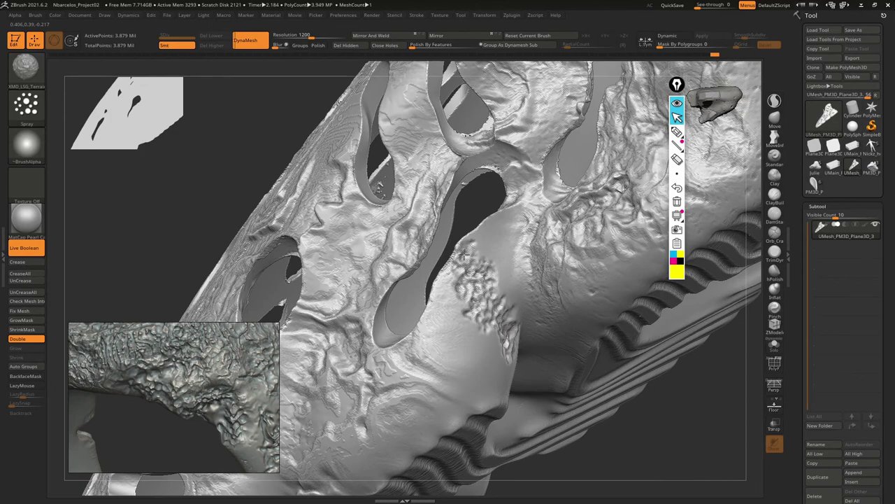
mouse_move(464, 243)
right_down()
mouse_move(502, 279)
mouse_move(510, 259)
mouse_move(499, 280)
right_up()
mouse_move(399, 216)
ctrl+right_down()
mouse_move(417, 252)
mouse_move(404, 220)
mouse_move(433, 243)
ctrl+right_up()
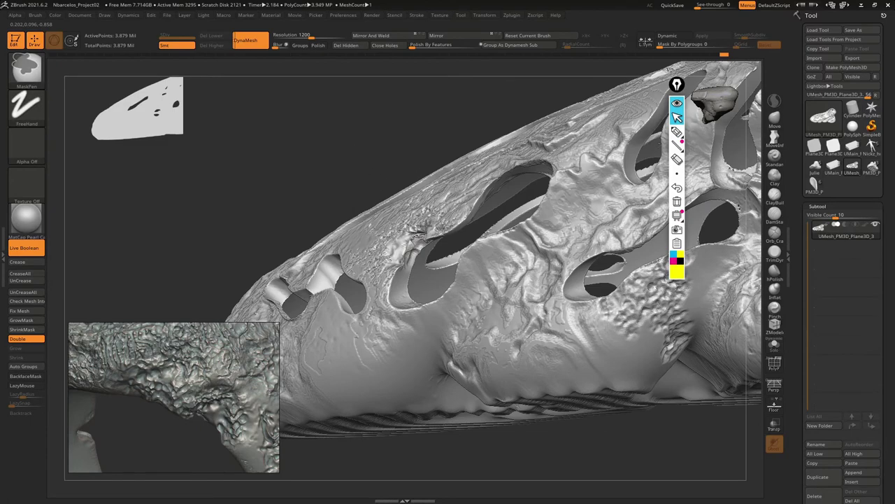
right_drag(378, 203, 370, 184)
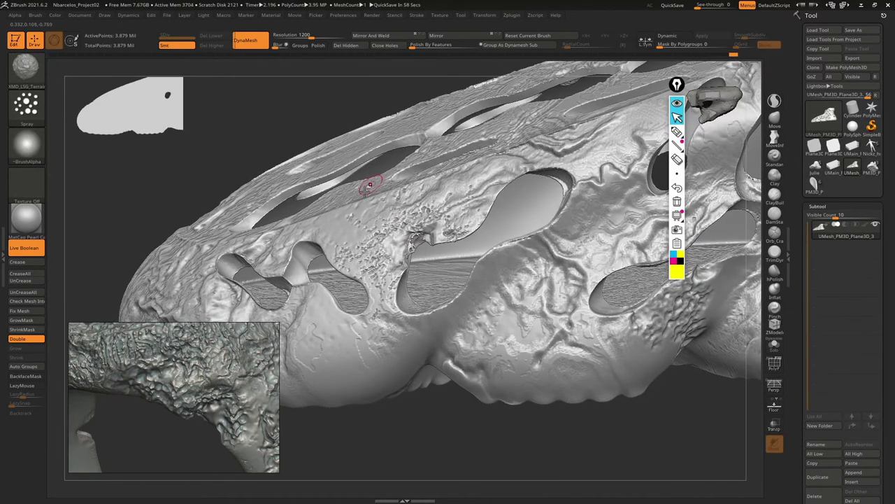
Save the project with Ctrl+S and zoom in on a rough hole edge
key(ctrl)
key(ctrl+s)
key(Return)
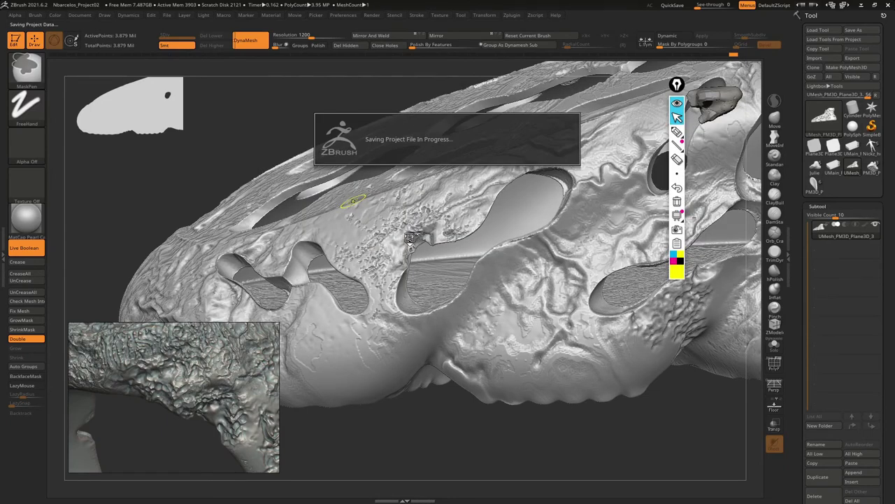
key(shift)
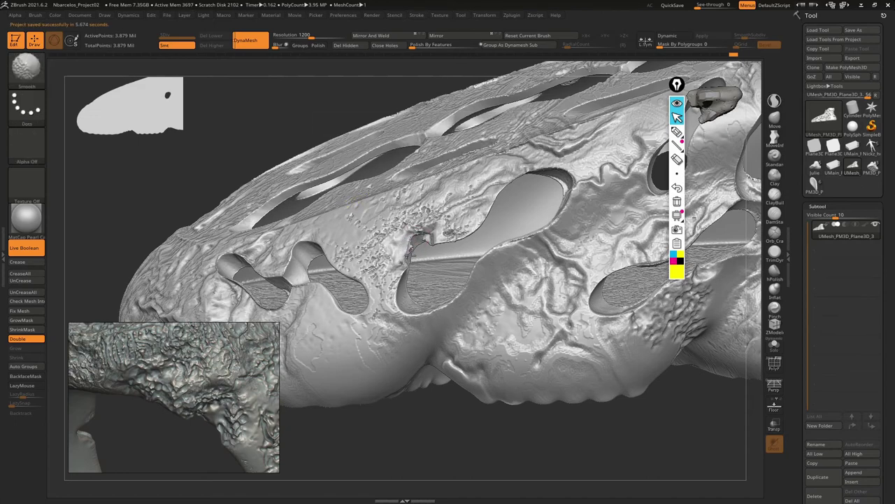
key(ctrl)
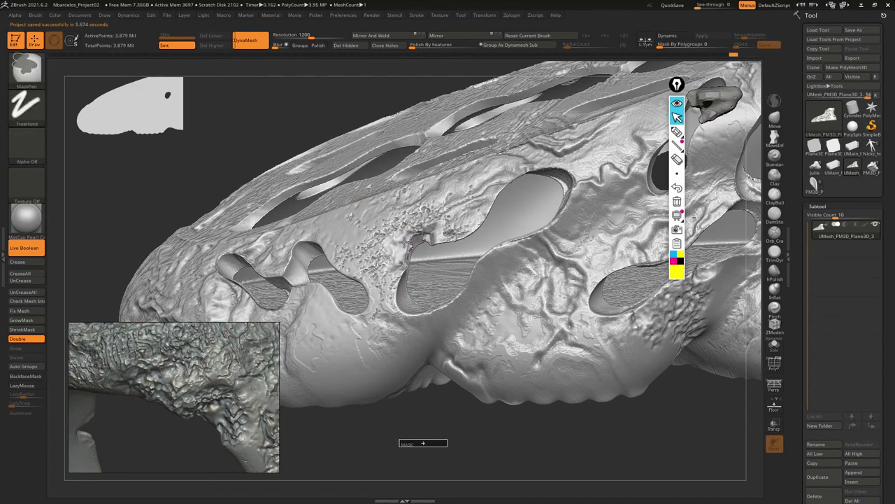
ctrl+right_drag(409, 241, 412, 252)
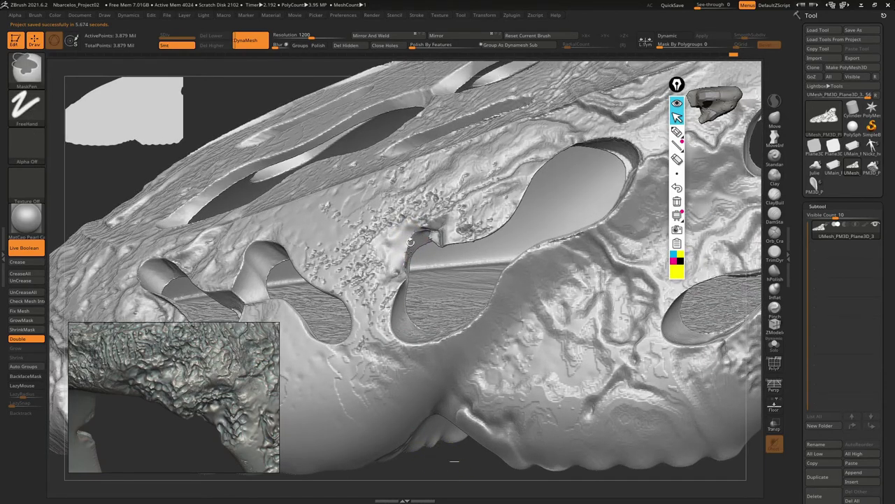
Press a small pitted dent into the toe of the shoe
key(shift)
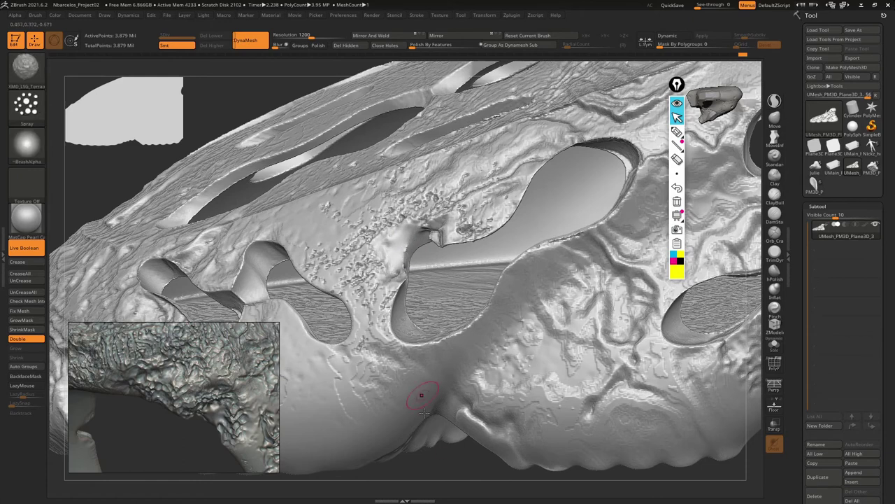
key(ctrl)
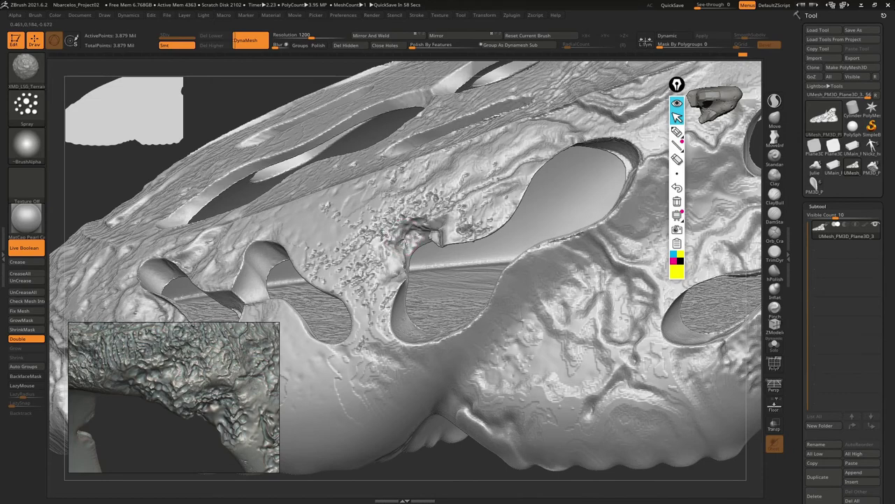
mouse_move(417, 238)
right_down()
mouse_move(440, 274)
mouse_move(429, 198)
right_up()
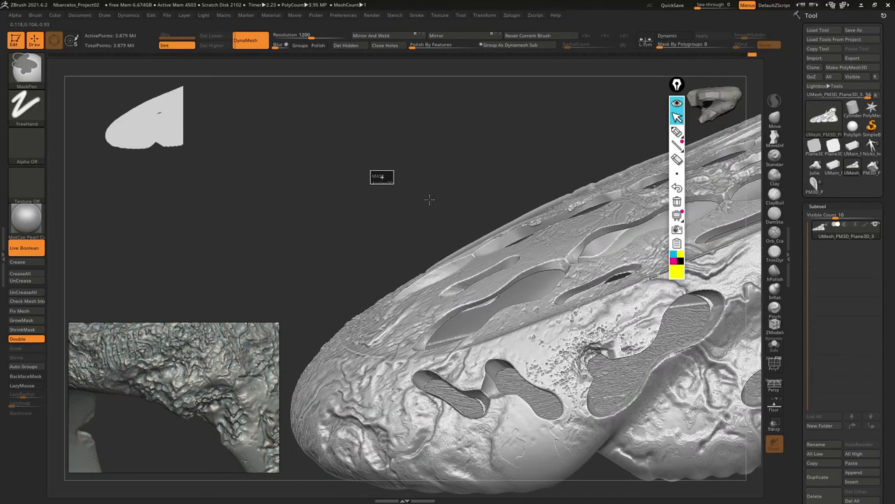
mouse_move(428, 198)
right_down()
mouse_move(382, 310)
mouse_move(385, 326)
right_up()
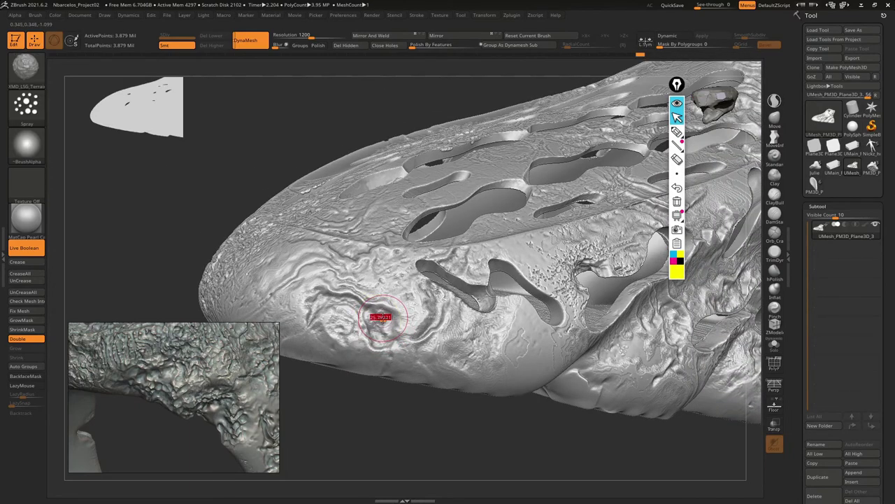
drag(380, 318, 377, 324)
Orbit around the toe, perforated upper and heel to review the whole shoe
mouse_move(381, 315)
right_down()
mouse_move(420, 278)
mouse_move(444, 183)
mouse_move(462, 210)
right_up()
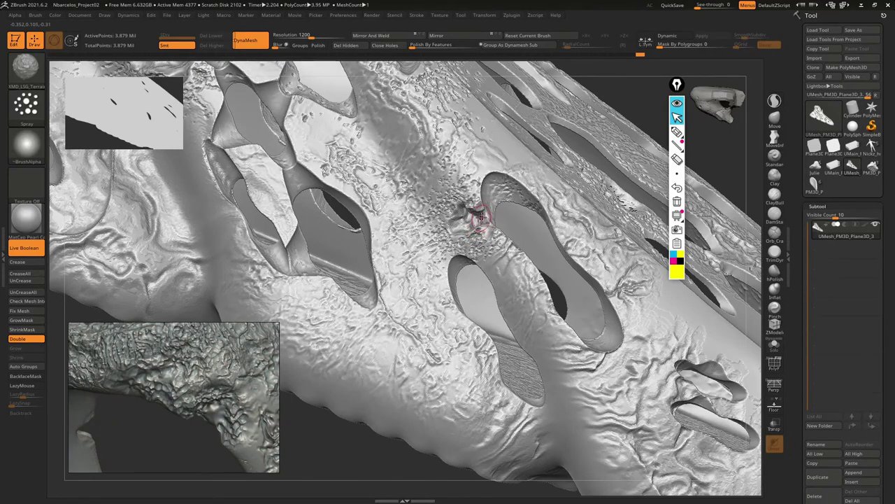
mouse_move(480, 200)
right_down()
mouse_move(557, 314)
mouse_move(515, 231)
mouse_move(448, 280)
mouse_move(399, 296)
mouse_move(501, 238)
mouse_move(490, 241)
mouse_move(502, 244)
mouse_move(449, 260)
mouse_move(424, 208)
mouse_move(467, 307)
mouse_move(436, 264)
mouse_move(450, 255)
mouse_move(468, 187)
mouse_move(448, 256)
mouse_move(455, 238)
mouse_move(391, 222)
mouse_move(448, 319)
right_up()
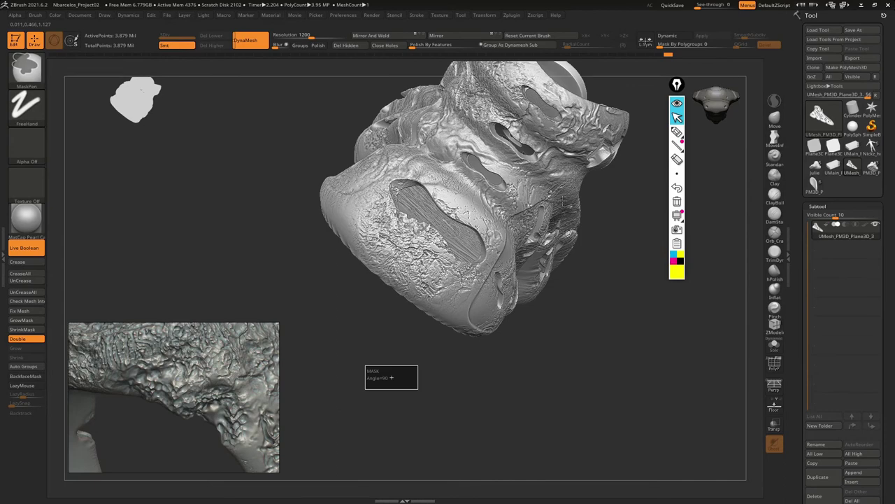
mouse_move(563, 198)
right_down()
mouse_move(422, 339)
mouse_move(505, 279)
mouse_move(437, 248)
mouse_move(416, 248)
mouse_move(462, 248)
right_up()
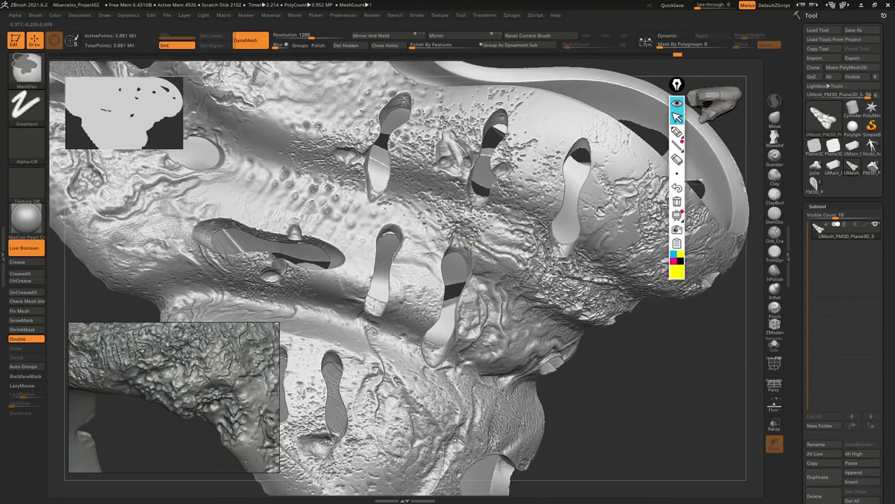
mouse_move(460, 225)
ctrl+right_down()
mouse_move(479, 235)
mouse_move(469, 249)
mouse_move(474, 278)
mouse_move(490, 256)
mouse_move(464, 301)
mouse_move(475, 275)
ctrl+right_up()
Save the project over the existing file
key(ctrl+s)
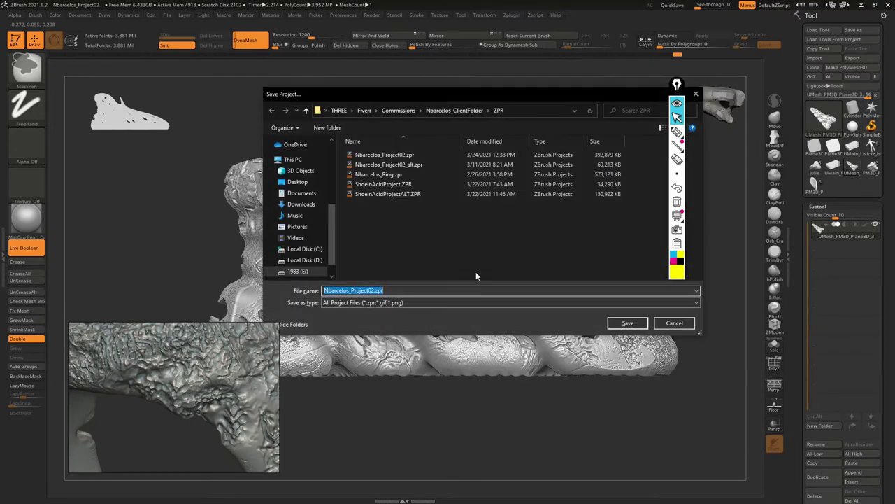
key(Return)
key(Return)
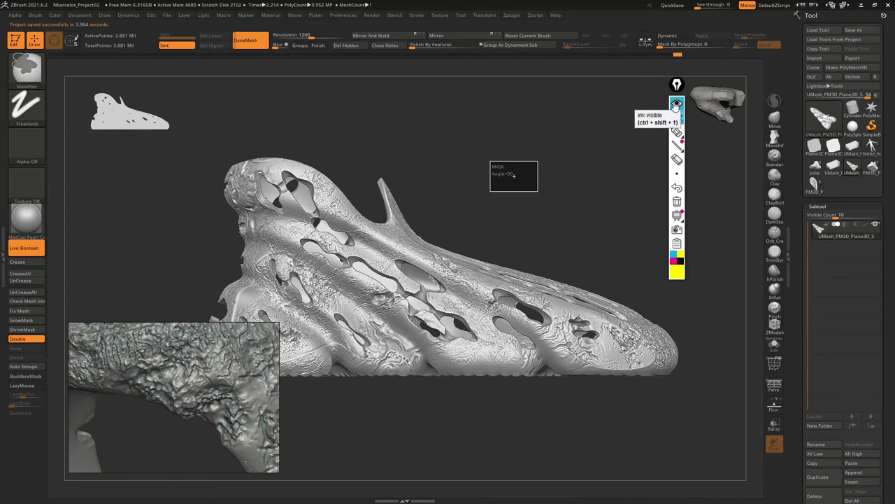
click(676, 105)
scroll(886, 242, down, 5)
scroll(887, 242, down, 5)
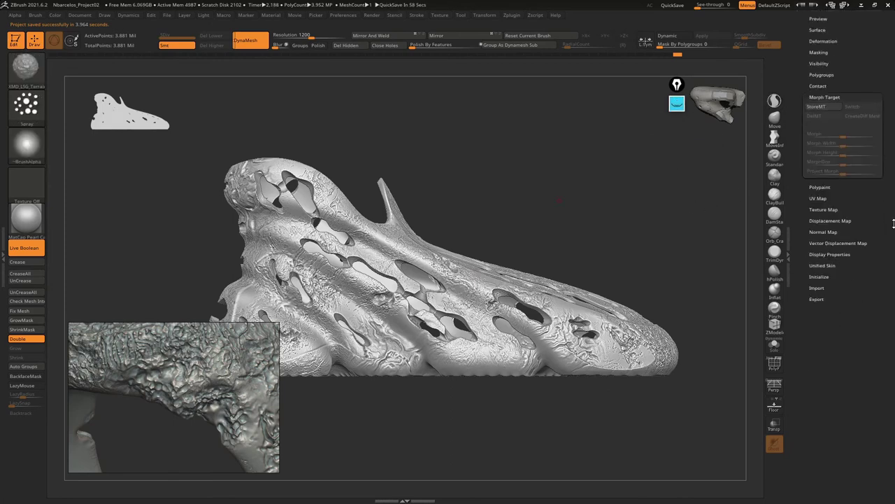
scroll(886, 242, down, 5)
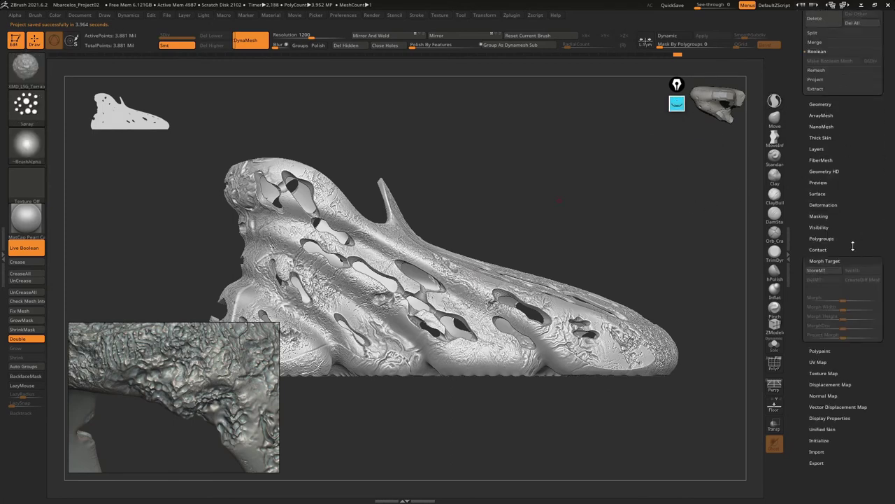
Raise Tool > Deformation Contrast in several passes to sharpen the pitted texture
click(824, 205)
scroll(893, 218, down, 3)
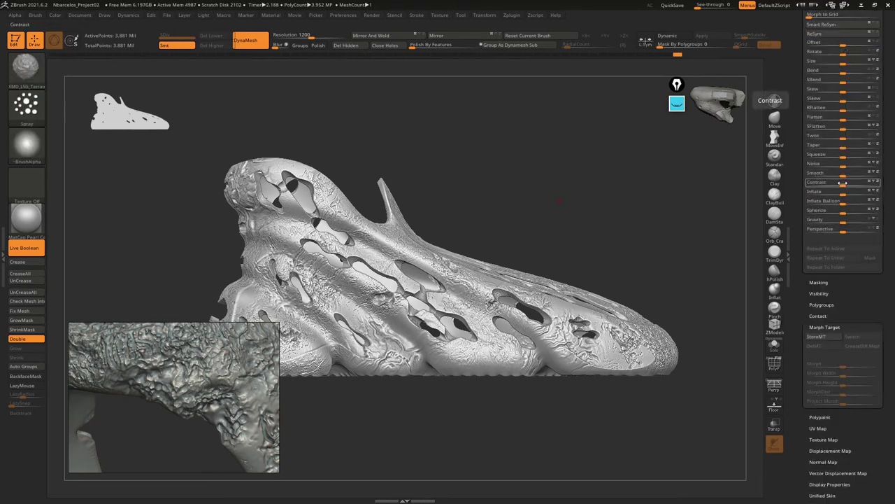
mouse_move(584, 208)
mouse_down()
mouse_move(602, 198)
mouse_move(699, 192)
mouse_up()
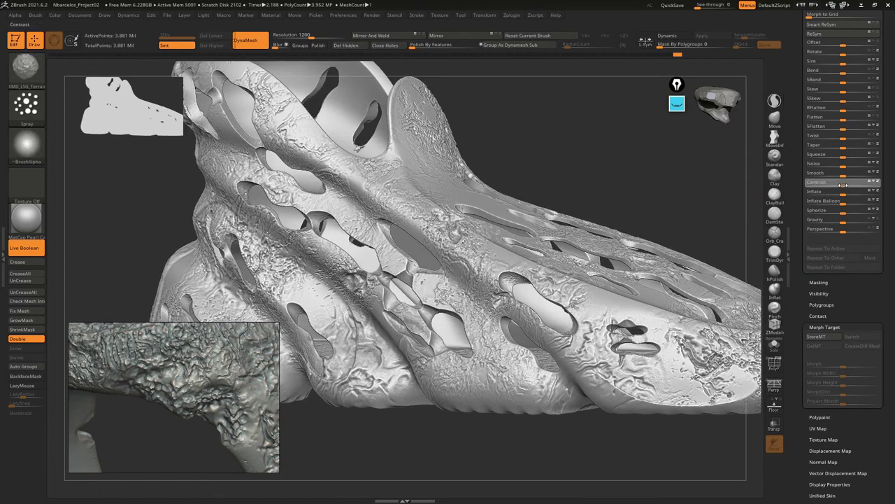
drag(854, 186, 859, 186)
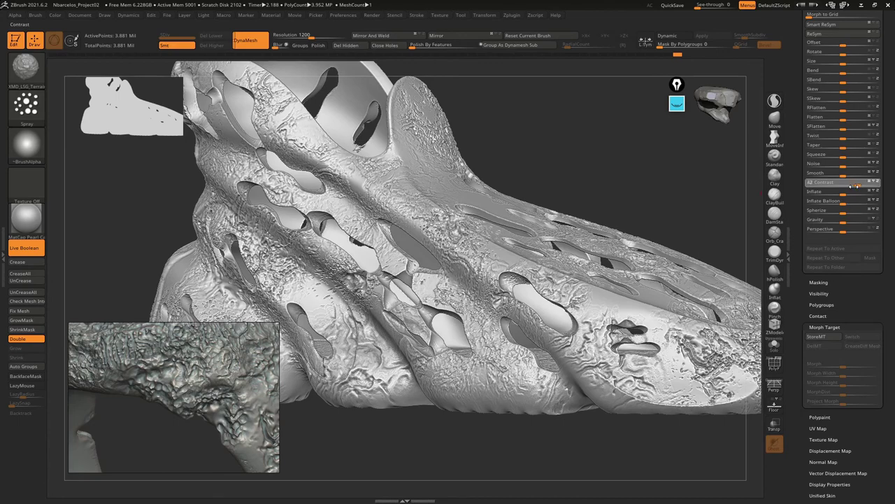
drag(845, 188, 846, 189)
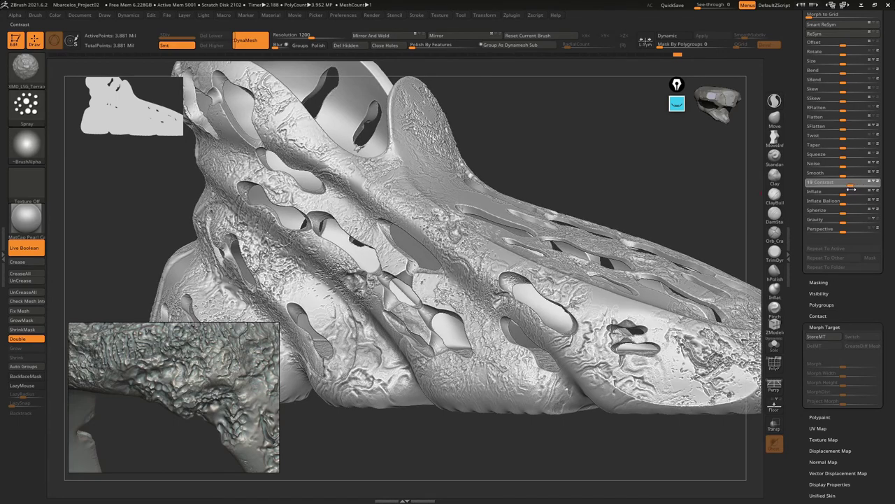
mouse_move(624, 195)
mouse_down()
mouse_move(513, 217)
mouse_move(521, 214)
mouse_up()
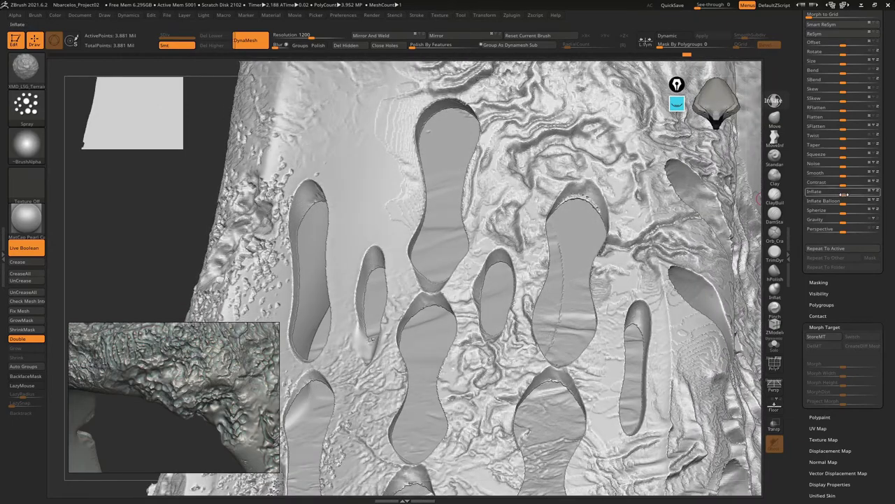
drag(850, 184, 863, 185)
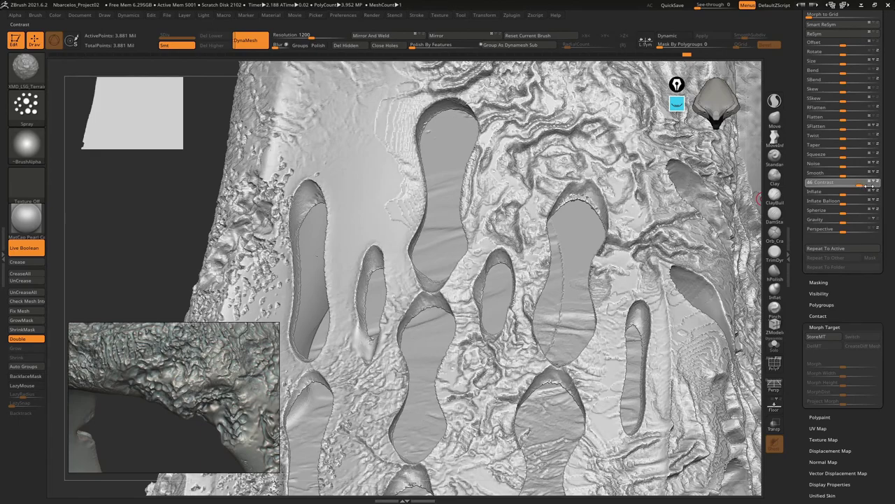
drag(868, 186, 872, 186)
Fit the shoe in view and undo then redo the last contrast pass to compare
key(f)
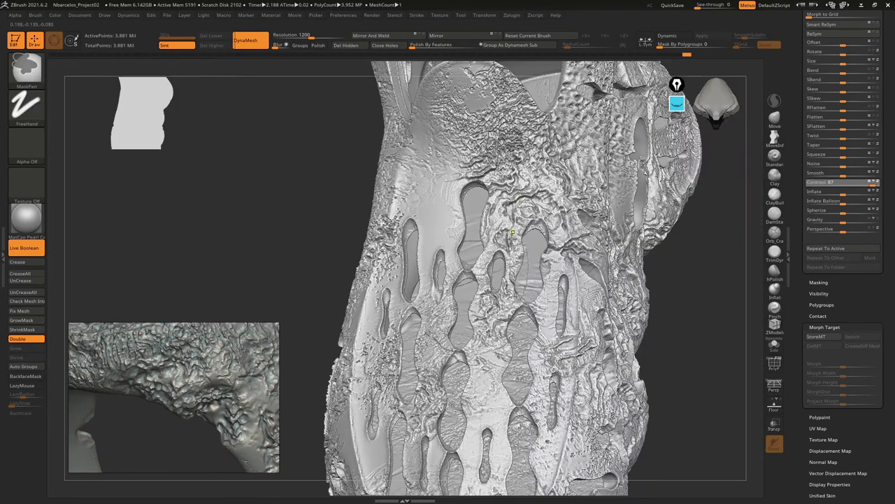
mouse_move(503, 163)
right_down()
mouse_move(537, 222)
mouse_move(597, 219)
mouse_move(608, 178)
right_up()
key(ctrl+z)
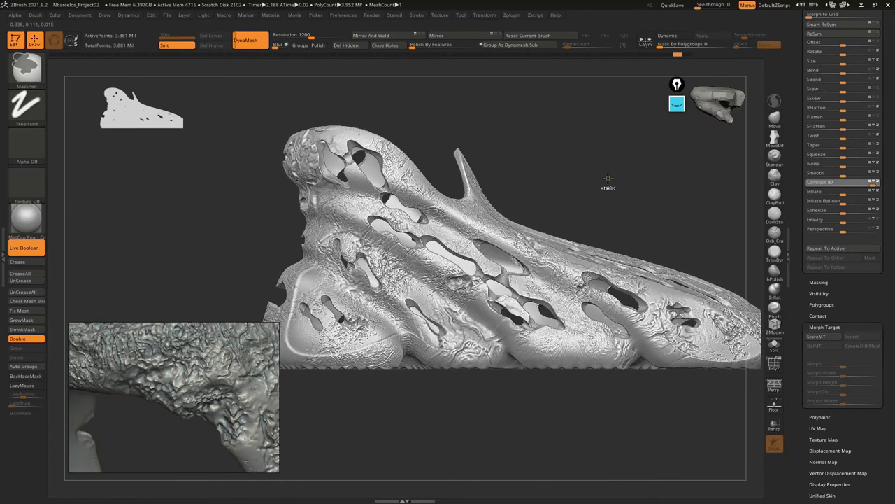
key(ctrl+shift+z)
Reopen the saved shoe project from LightBox's Recent files
drag(606, 189, 576, 212)
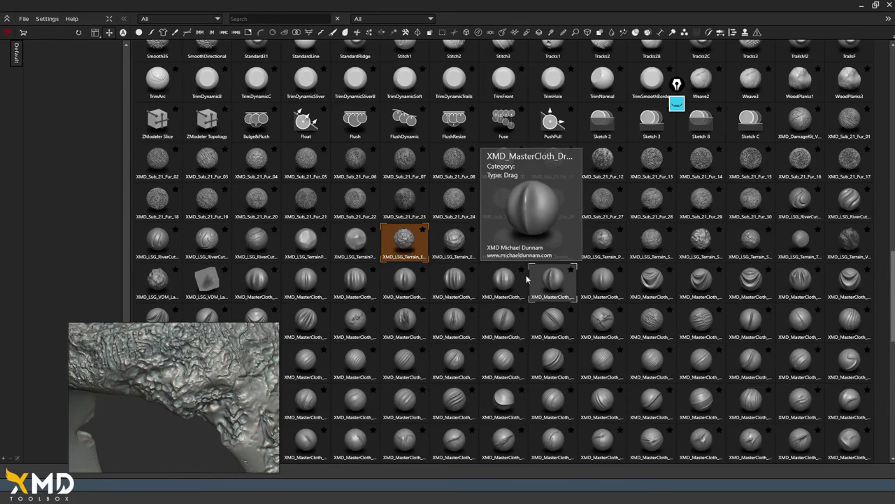
key(super)
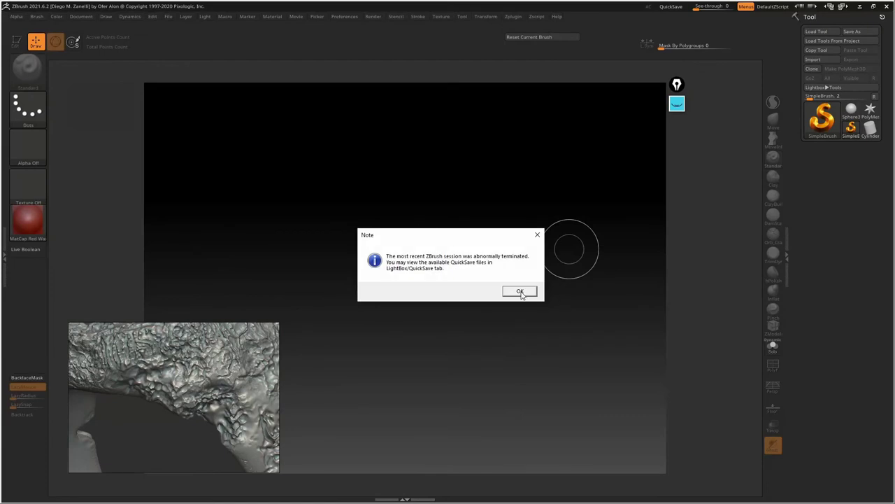
click(520, 291)
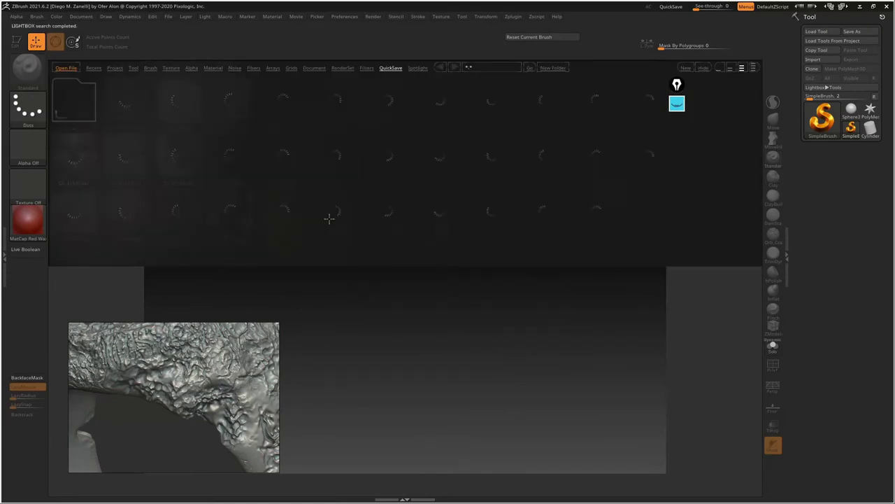
click(93, 68)
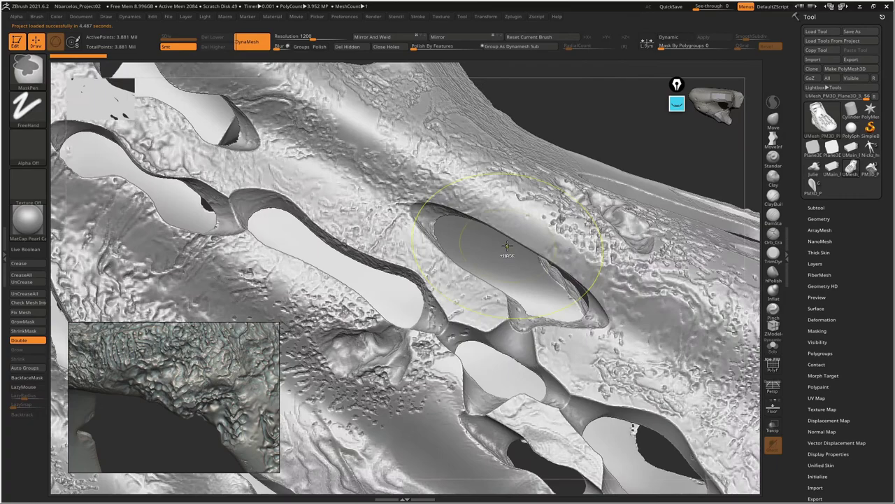
Apply Deformation Contrast to the reloaded shoe's surface
right_drag(508, 245, 566, 262)
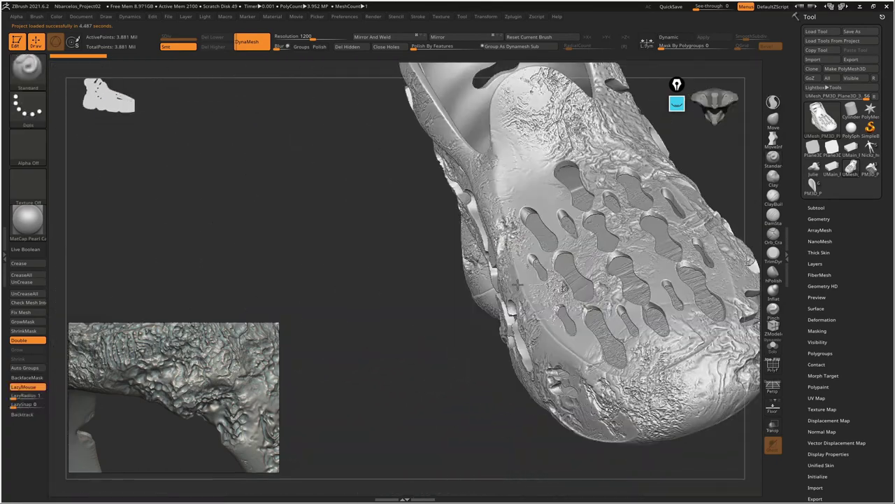
scroll(852, 285, down, 5)
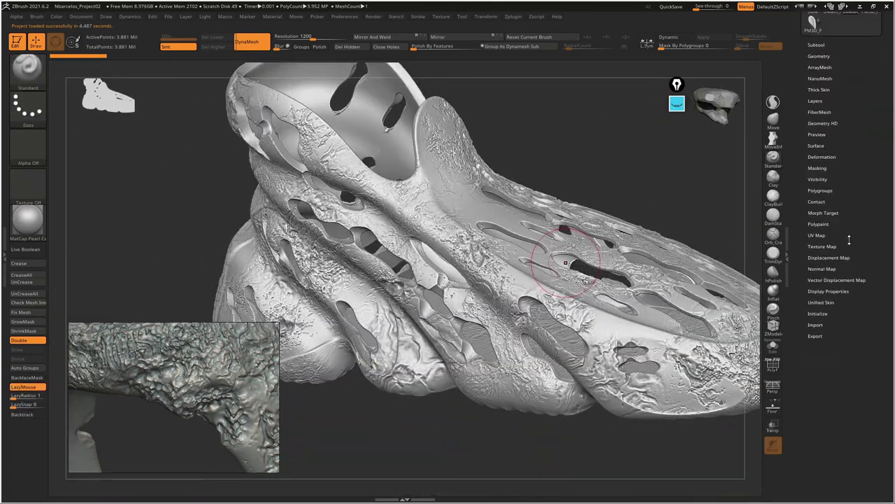
click(823, 157)
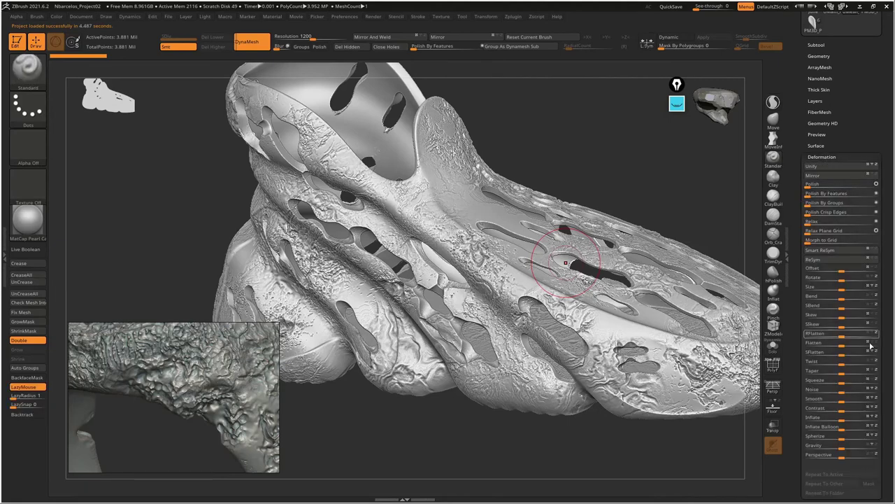
drag(844, 410, 868, 410)
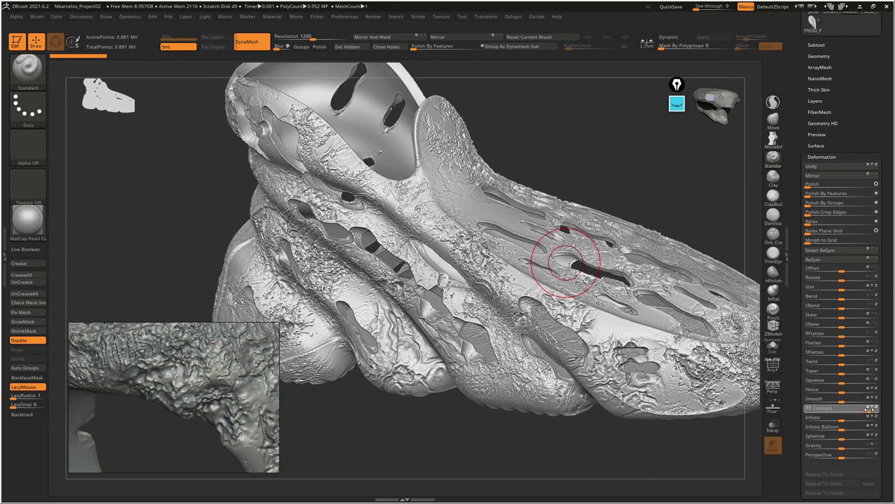
key(ctrl)
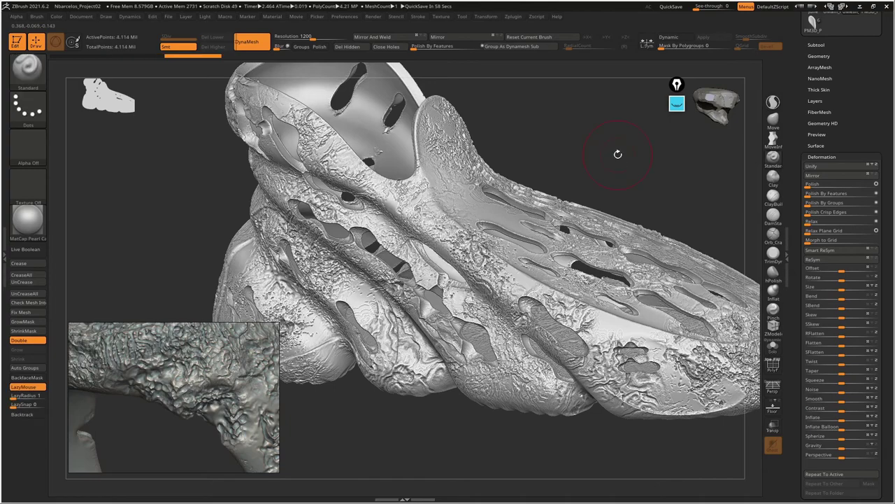
Drop to a lower SDiv, apply Polish By Features at 35, and return to the top level
mouse_move(605, 160)
mouse_down()
mouse_move(495, 230)
mouse_move(424, 174)
mouse_move(442, 156)
mouse_up()
key(shift+d)
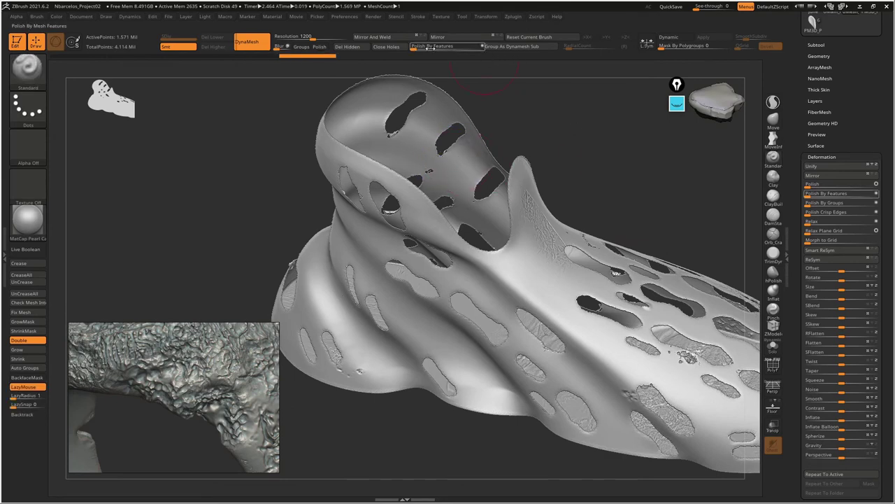
drag(442, 50, 439, 49)
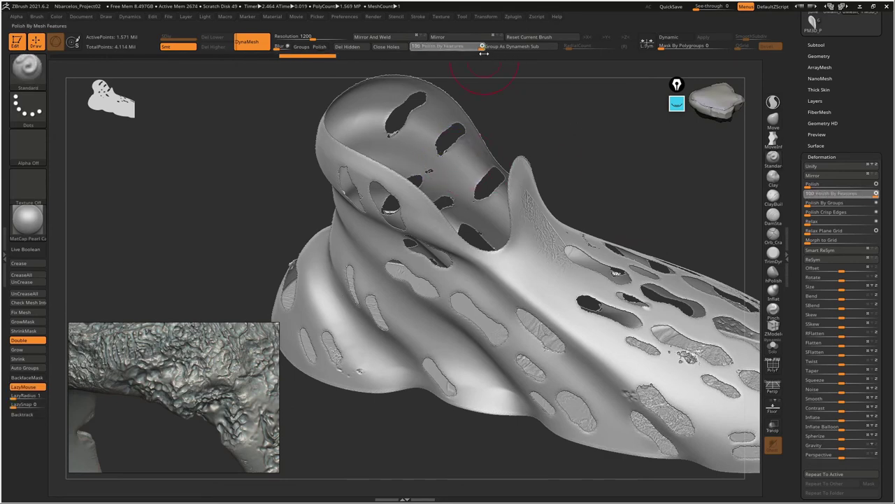
mouse_move(572, 132)
mouse_down()
mouse_move(546, 160)
mouse_move(559, 158)
mouse_up()
key(ctrl+z)
mouse_move(564, 175)
ctrl+right_down()
mouse_move(550, 352)
mouse_move(643, 316)
mouse_move(524, 259)
mouse_move(490, 336)
mouse_move(502, 341)
mouse_move(474, 280)
mouse_move(366, 236)
mouse_move(357, 137)
mouse_move(329, 161)
mouse_move(308, 150)
ctrl+right_up()
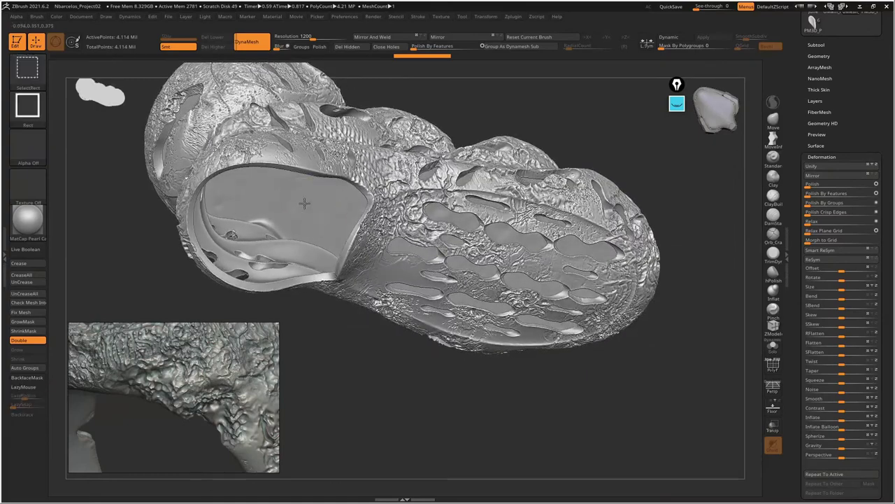
Apply Polish By Features at strength 100 to the perforated surface
ctrl+shift+click(317, 201)
mouse_move(317, 201)
right_down()
mouse_move(466, 200)
mouse_move(426, 258)
mouse_move(431, 231)
mouse_move(426, 233)
right_up()
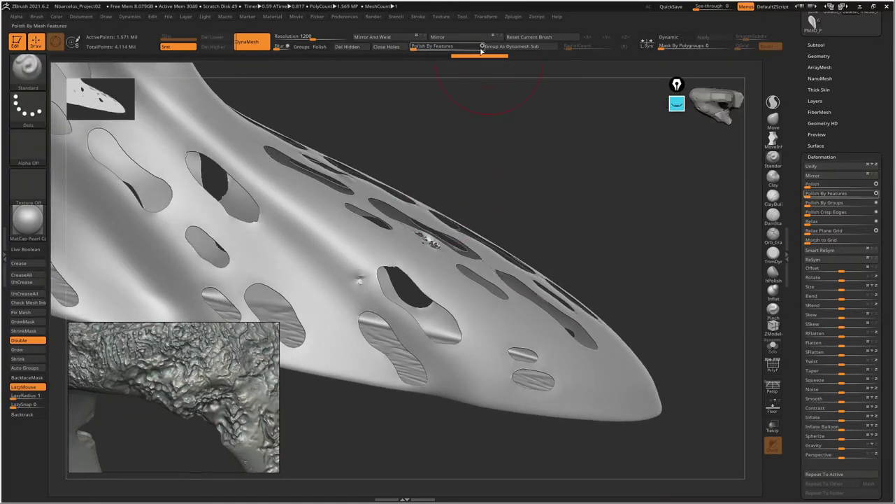
drag(423, 49, 484, 53)
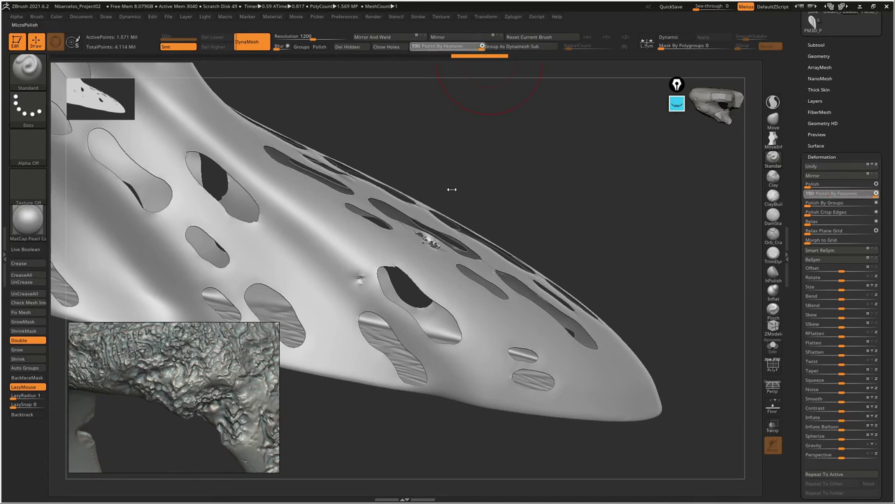
mouse_move(469, 206)
right_down()
mouse_move(494, 274)
mouse_move(480, 110)
mouse_move(375, 226)
mouse_move(352, 226)
mouse_move(335, 180)
mouse_move(455, 230)
mouse_move(456, 242)
mouse_move(152, 202)
right_up()
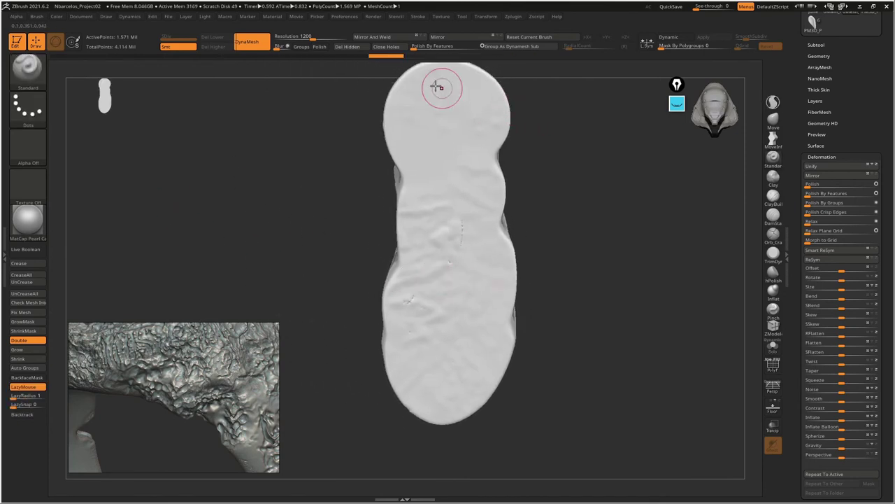
right_drag(452, 216, 506, 214)
Cut away the isolated piece's excess edge with a ClipCurve stroke
key(ctrl+shift)
click(28, 68)
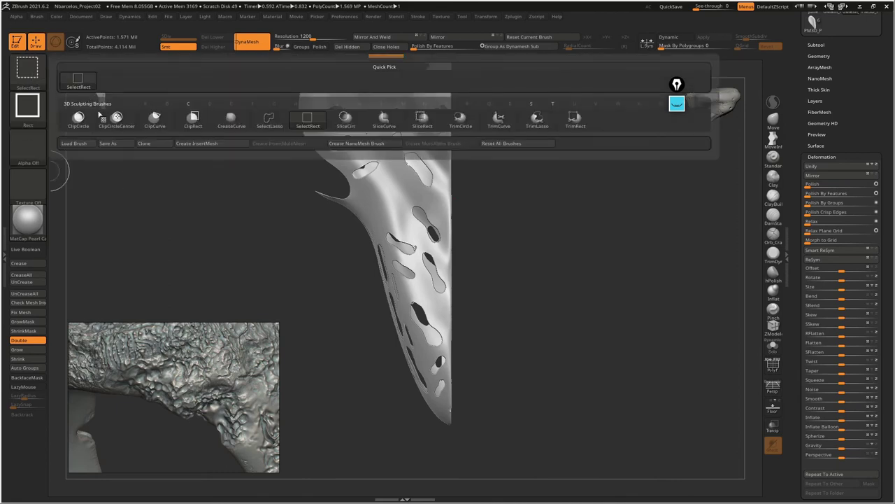
click(152, 116)
alt+right_drag(448, 210, 459, 133)
ctrl+shift+drag(454, 91, 440, 449)
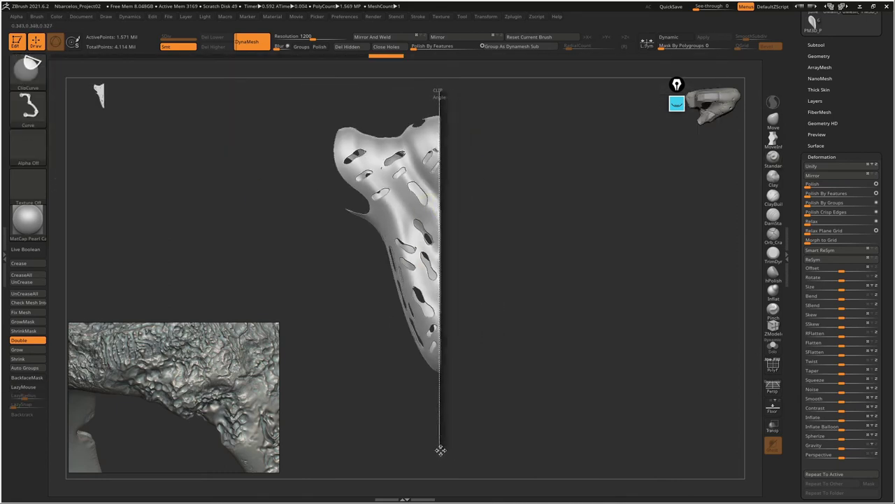
mouse_move(500, 313)
ctrl+shift+mouse_down()
mouse_move(298, 231)
mouse_move(323, 214)
mouse_move(546, 207)
ctrl+shift+mouse_up()
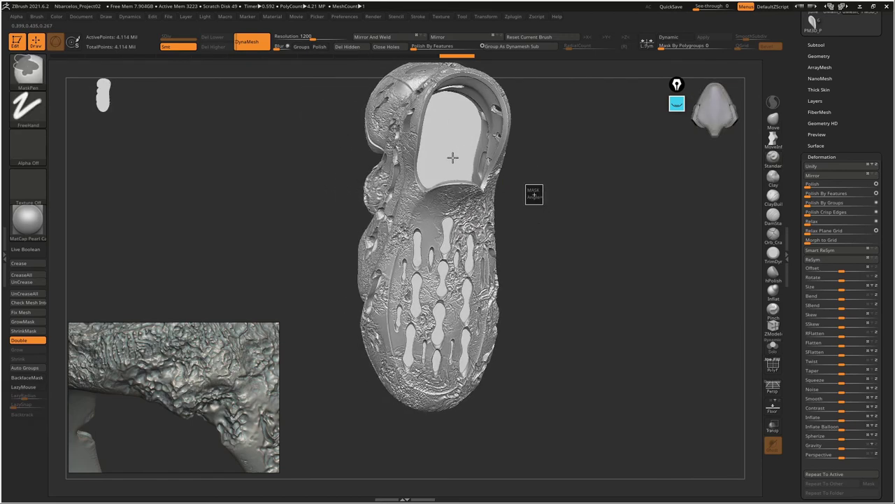
Smooth the ragged rims of the holes inside the heel
key(l)
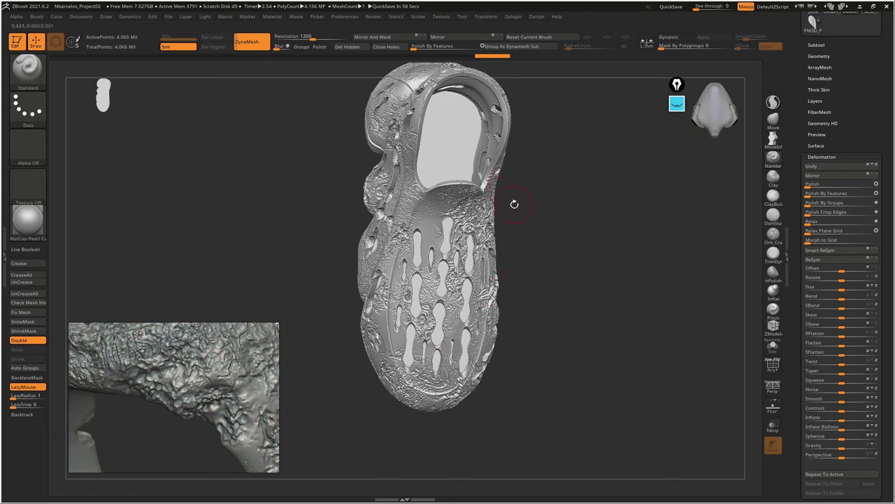
drag(512, 318, 536, 372)
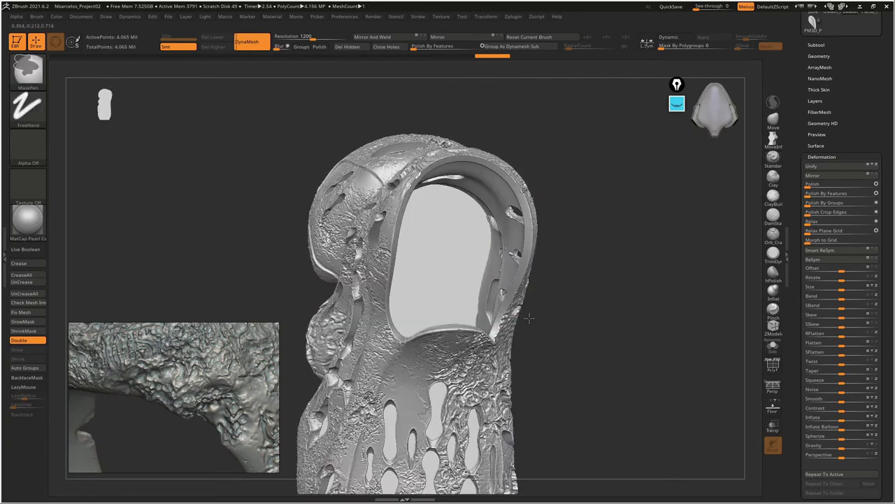
ctrl+right_drag(536, 372, 524, 285)
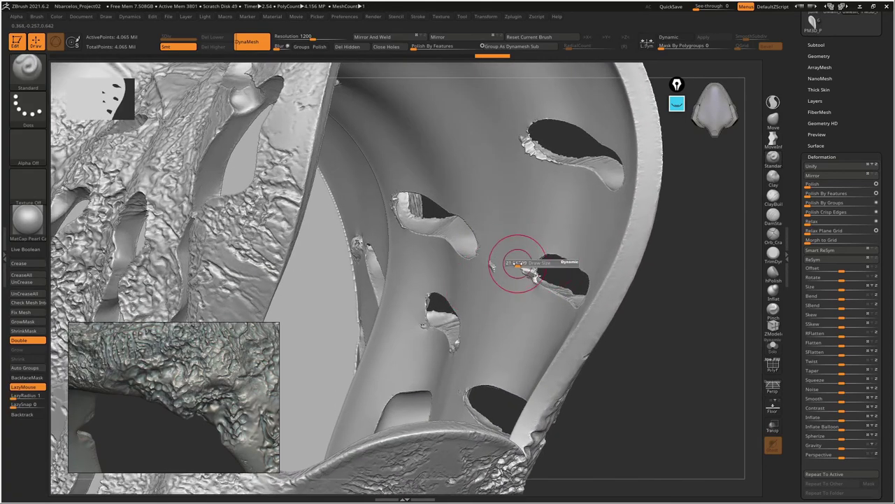
shift+drag(515, 262, 529, 270)
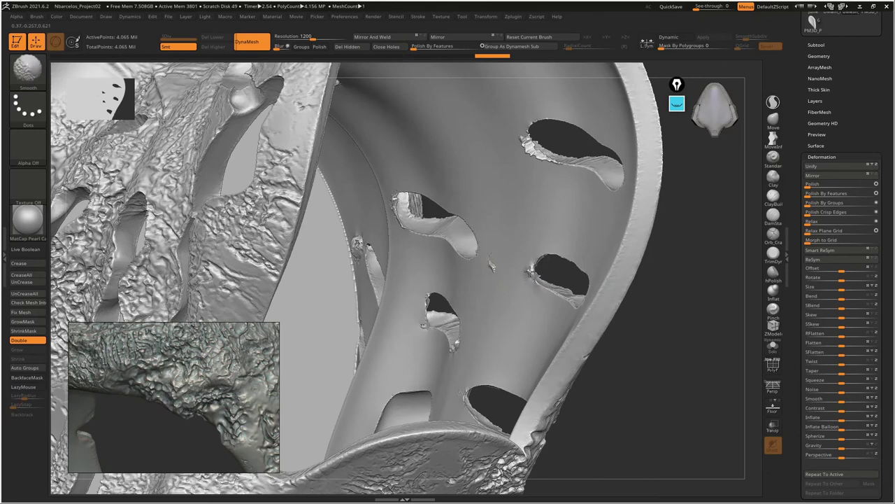
shift+drag(532, 158, 535, 164)
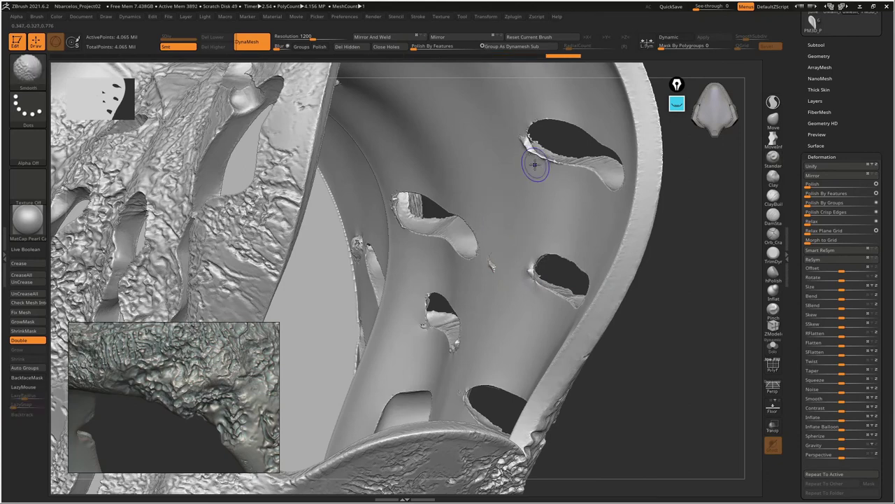
Switch to the Smooth Stronger brush and save the project, replacing the existing ZPR
key(b)
key(s)
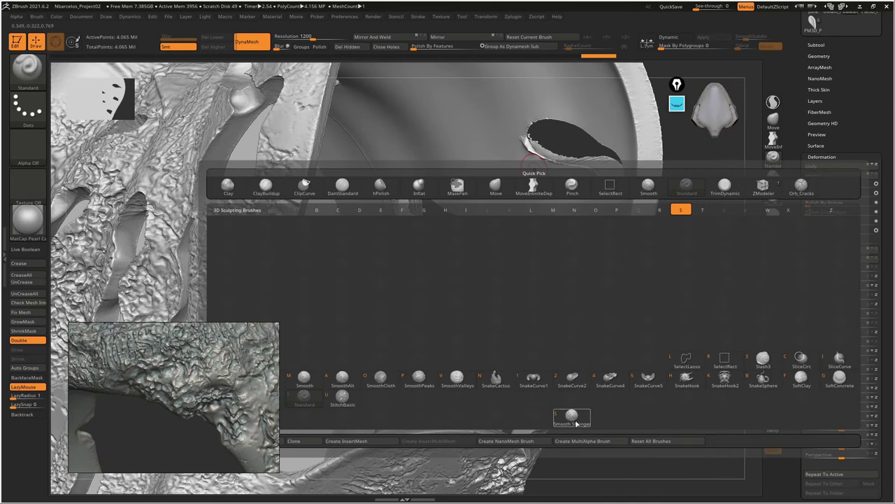
click(572, 418)
click(551, 439)
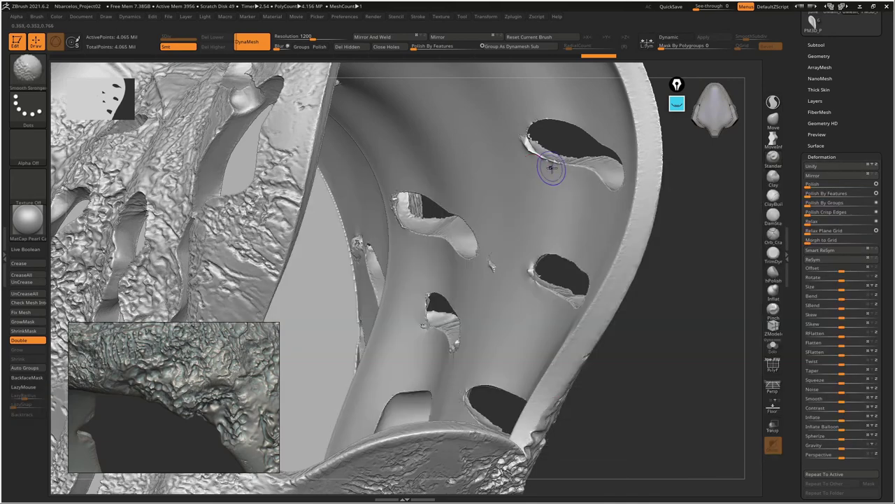
key(ctrl+s)
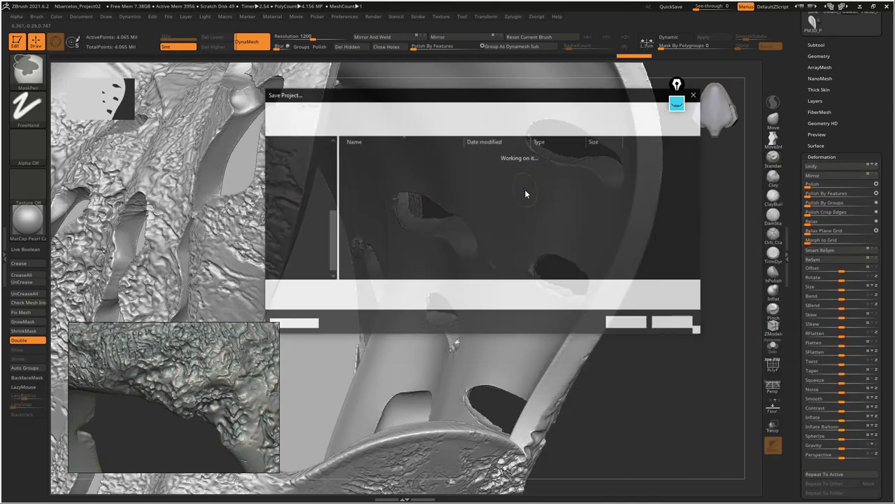
key(Return)
key(Return)
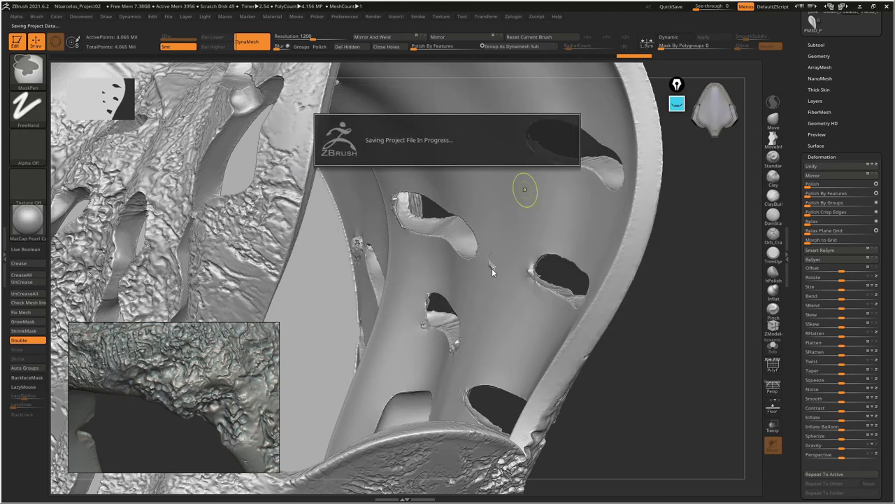
Orbit around the shoe to bring the inner heel holes into close view
key(shift)
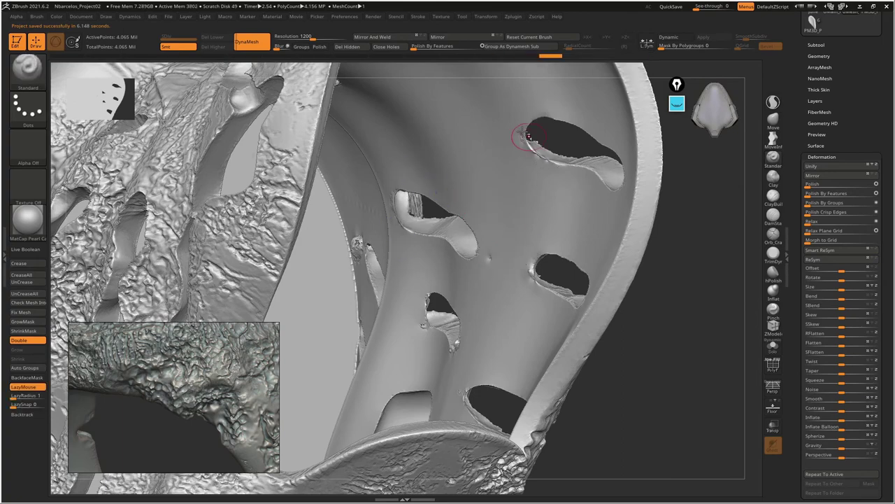
drag(524, 134, 510, 125)
mouse_move(598, 176)
mouse_down()
mouse_move(448, 210)
mouse_move(539, 200)
mouse_move(512, 210)
mouse_move(530, 200)
mouse_up()
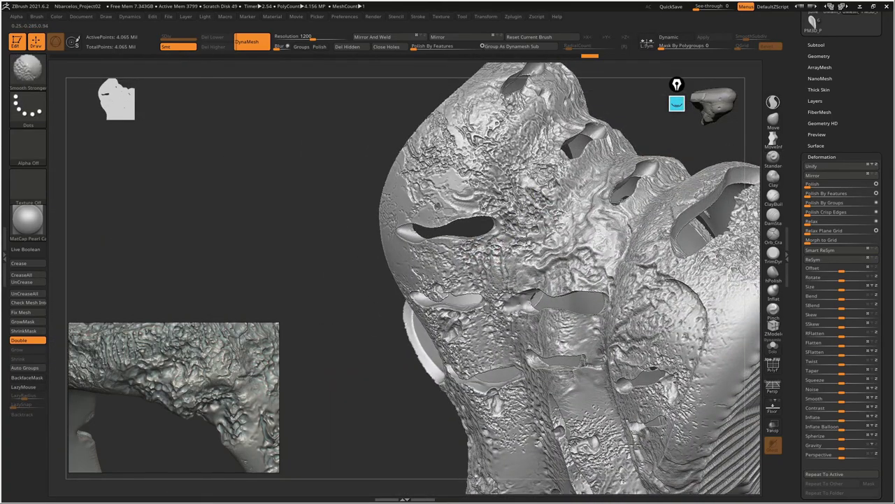
key(ctrl)
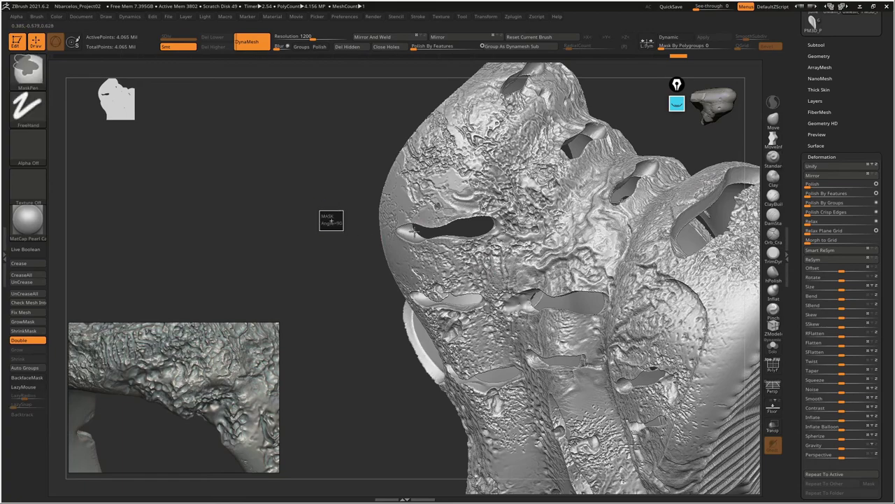
mouse_move(413, 233)
right_down()
mouse_move(455, 211)
mouse_move(462, 218)
right_up()
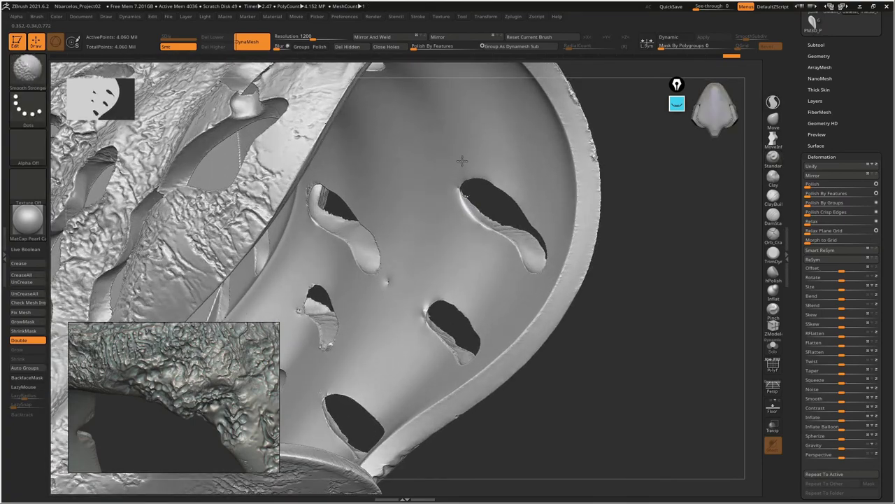
mouse_move(511, 280)
right_down()
mouse_move(410, 239)
mouse_move(429, 268)
mouse_move(574, 260)
right_up()
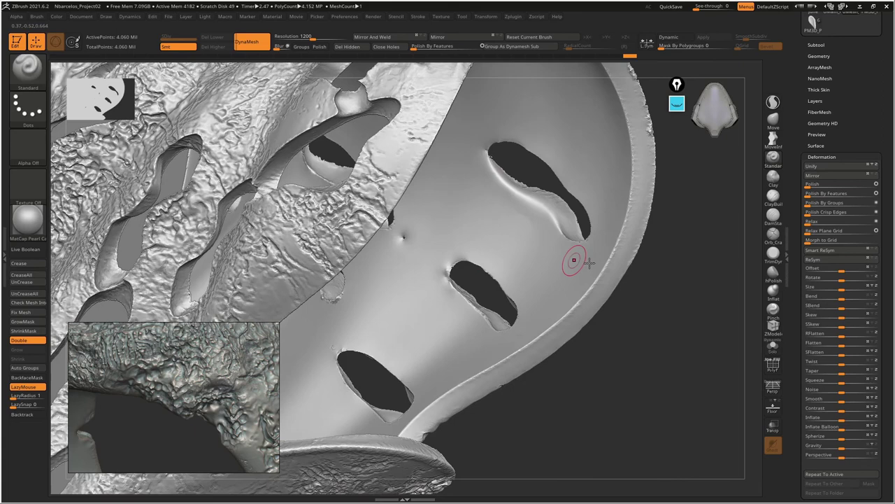
Inflate and smooth the small dent in the heel, then unhide the rest of the shoe
click(776, 294)
key(ctrl)
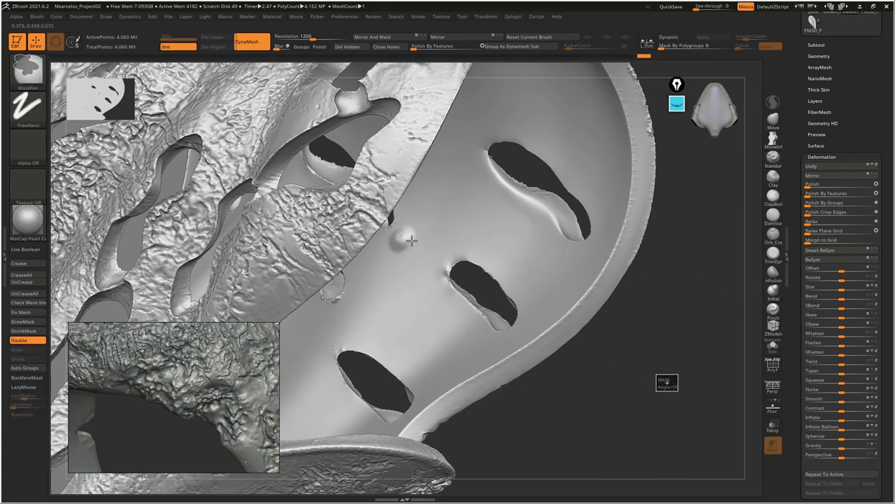
key(shift)
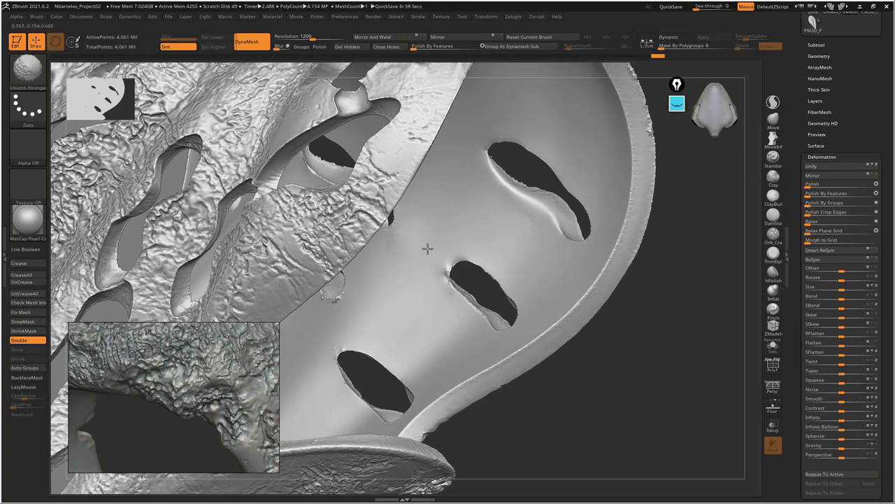
mouse_move(427, 249)
right_down()
mouse_move(342, 340)
mouse_move(394, 214)
mouse_move(402, 219)
mouse_move(378, 298)
mouse_move(429, 238)
mouse_move(506, 206)
mouse_move(457, 252)
mouse_move(447, 229)
mouse_move(369, 236)
mouse_move(450, 242)
mouse_move(549, 278)
mouse_move(534, 326)
right_up()
ctrl+shift+click(518, 203)
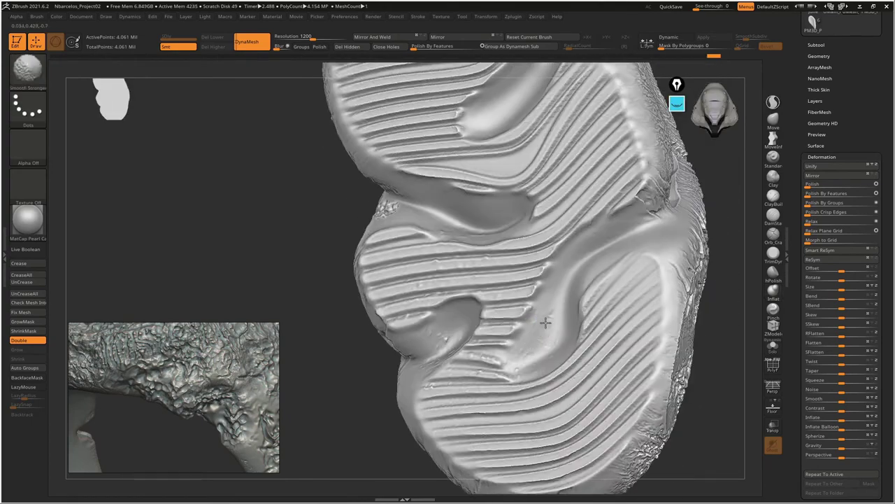
Smooth the bumpy spot above the ridged sole panel with Smooth Stronger
mouse_move(529, 364)
right_down()
mouse_move(460, 326)
mouse_move(622, 304)
mouse_move(546, 289)
mouse_move(607, 379)
mouse_move(423, 302)
right_up()
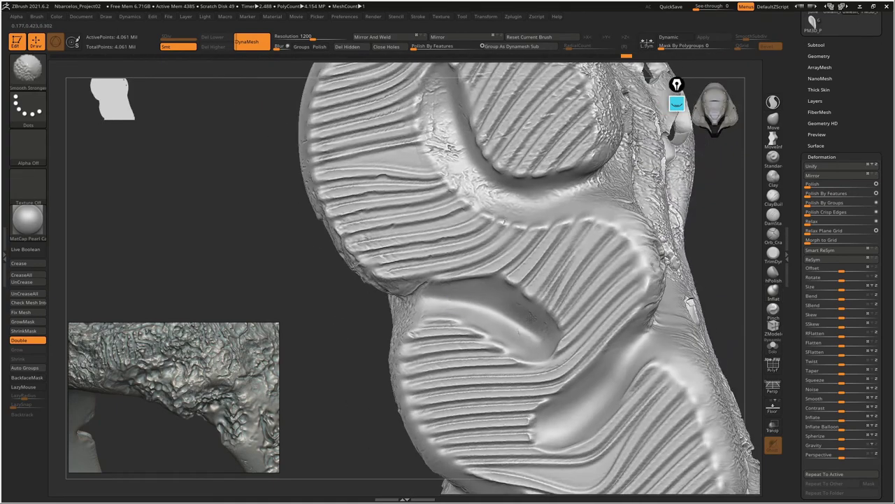
right_drag(533, 344, 567, 269)
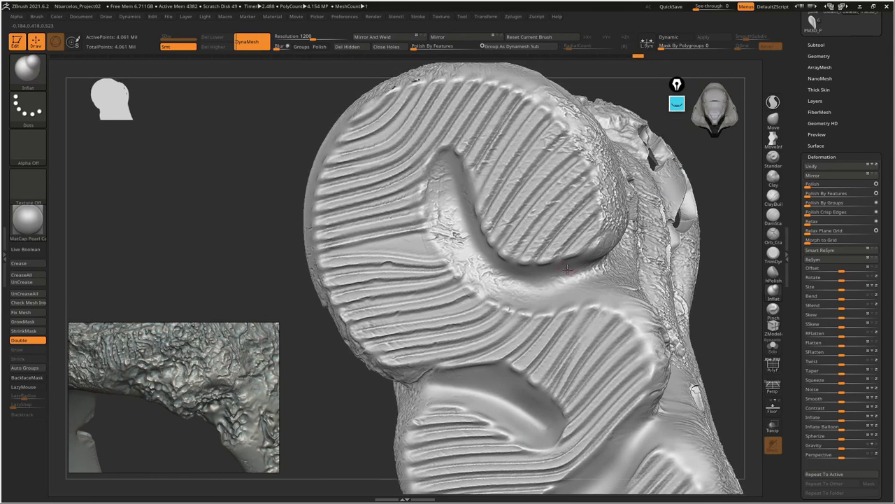
key(shift)
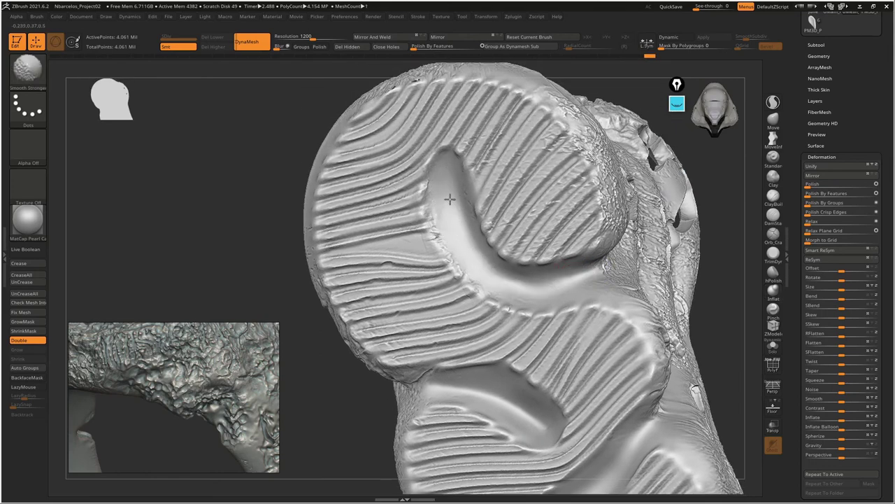
right_drag(462, 230, 434, 184)
right_drag(427, 168, 439, 180)
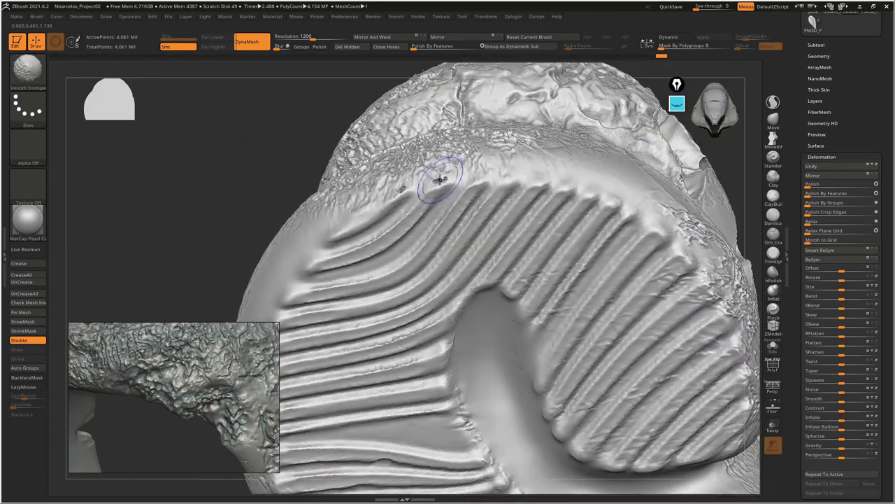
key(ctrl)
key(ctrl)
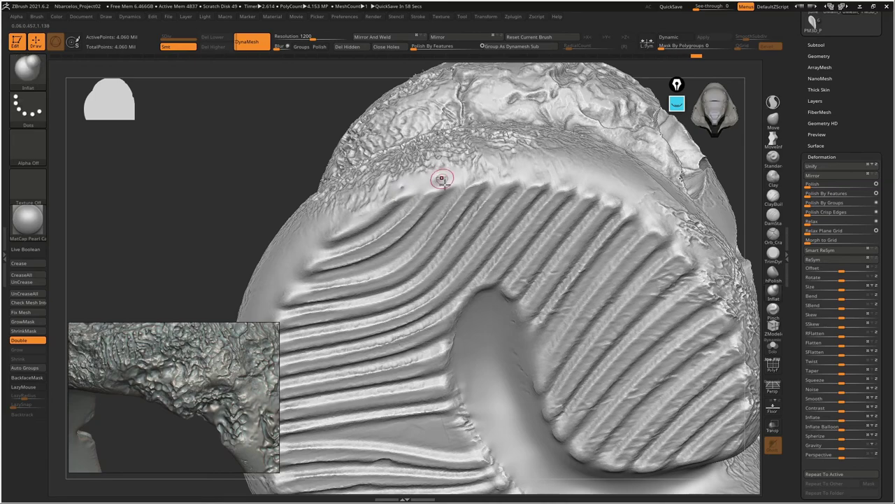
mouse_move(441, 175)
right_down()
mouse_move(413, 204)
mouse_move(480, 200)
mouse_move(574, 175)
mouse_move(564, 218)
right_up()
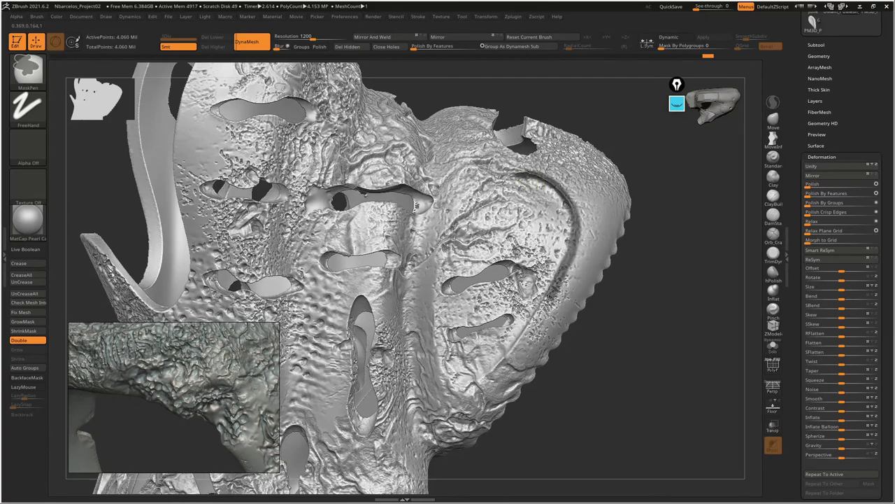
Orbit around the textured upper to bring an oval hole into view
mouse_move(515, 321)
right_down()
mouse_move(491, 203)
mouse_move(470, 242)
right_up()
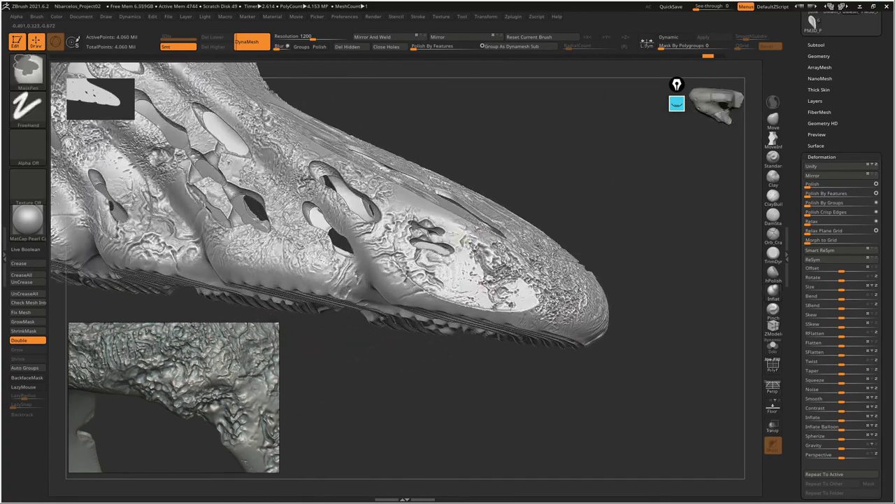
right_drag(539, 308, 394, 234)
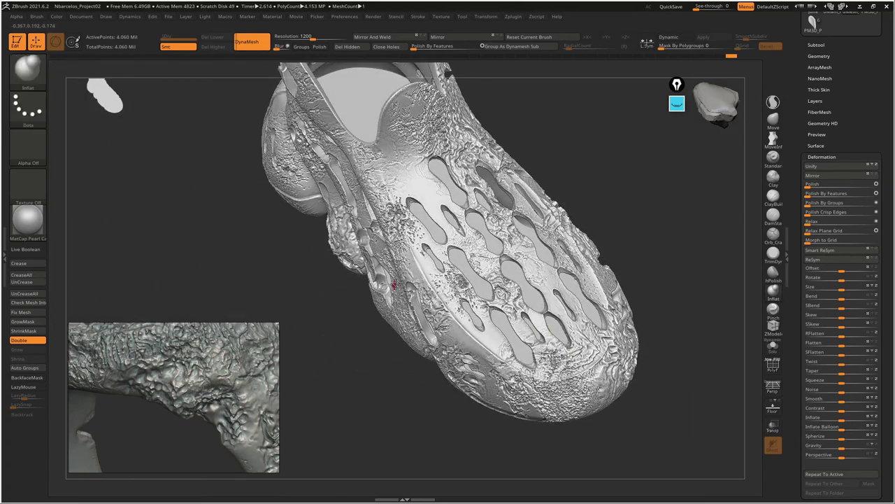
mouse_move(482, 323)
right_down()
mouse_move(313, 233)
mouse_move(437, 235)
mouse_move(456, 198)
mouse_move(445, 184)
mouse_move(470, 250)
right_up()
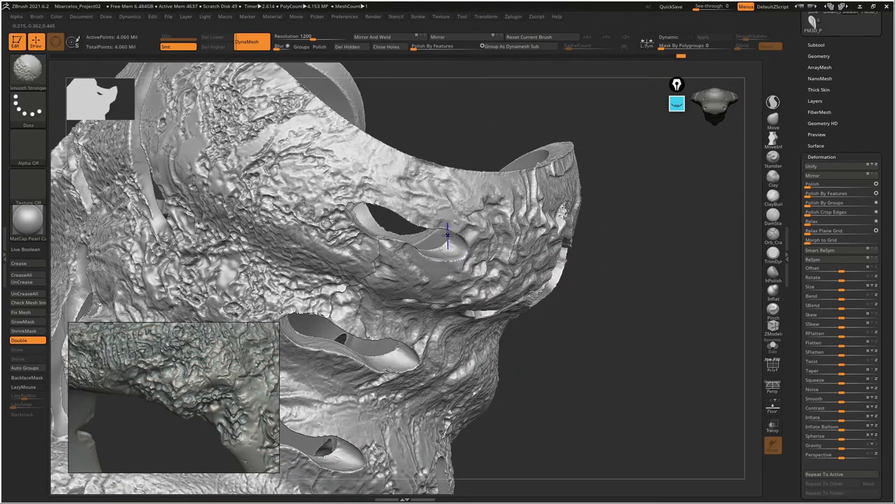
right_drag(416, 219, 412, 180)
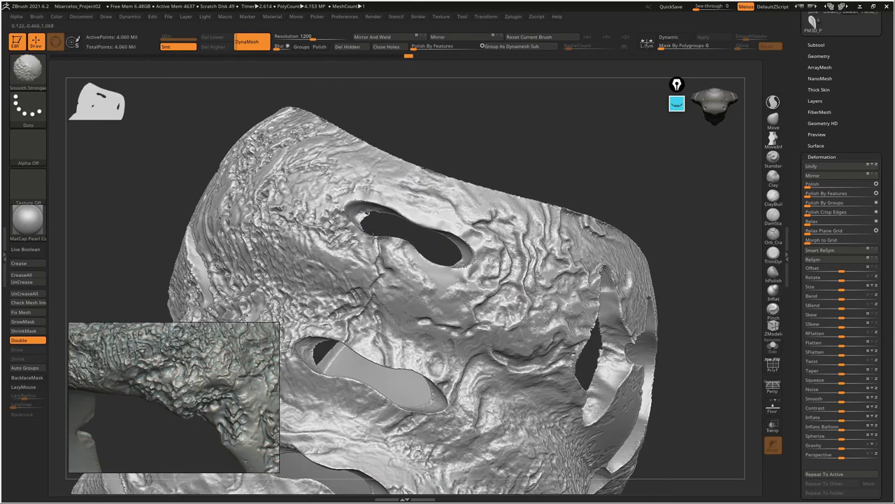
mouse_move(373, 239)
right_down()
mouse_move(383, 239)
mouse_move(383, 210)
mouse_move(410, 200)
right_up()
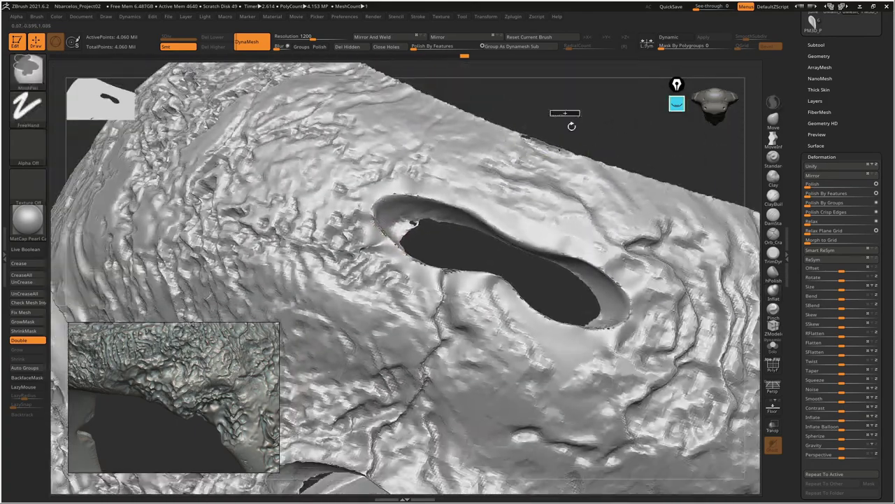
Smooth and inflate the narrow bridge between the holes, then zoom out over the upper
shift+right_drag(539, 100, 552, 103)
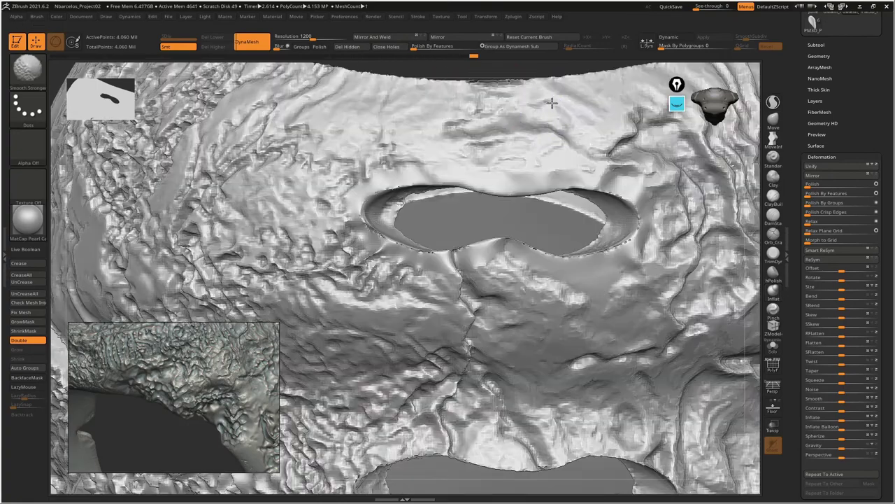
right_drag(515, 160, 513, 106)
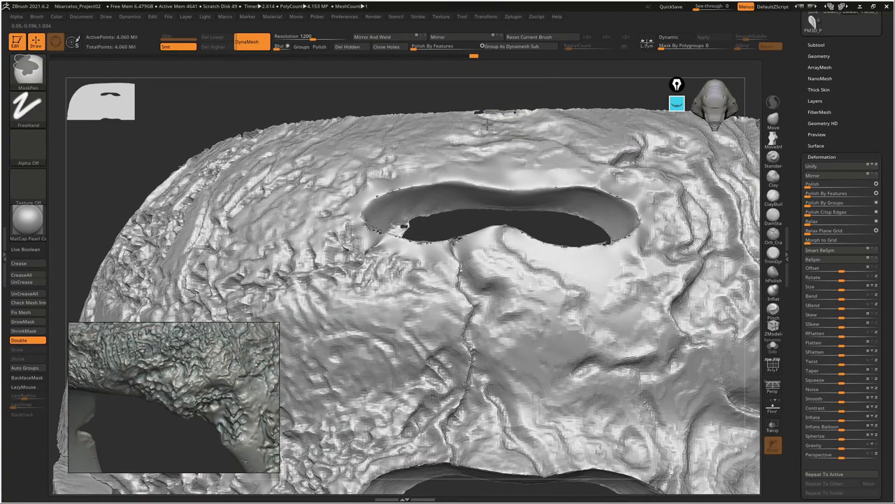
mouse_move(480, 144)
right_down()
mouse_move(494, 184)
mouse_move(378, 220)
mouse_move(378, 251)
mouse_move(560, 186)
right_up()
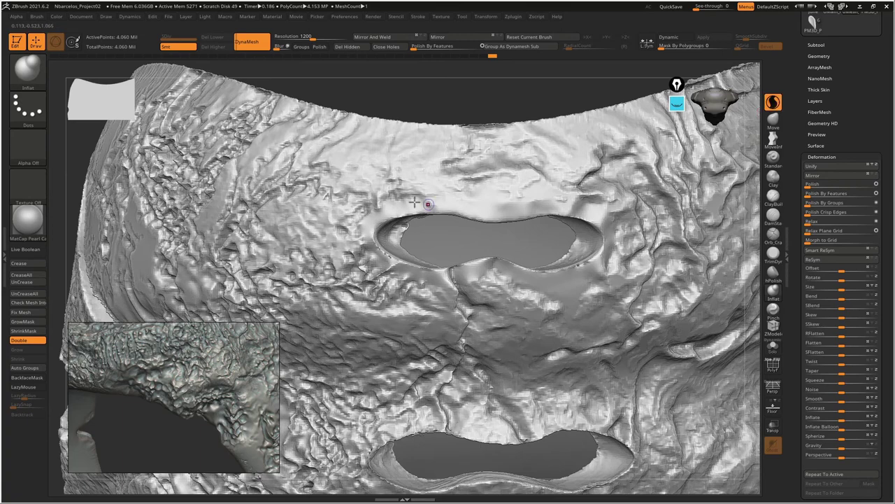
key(shift)
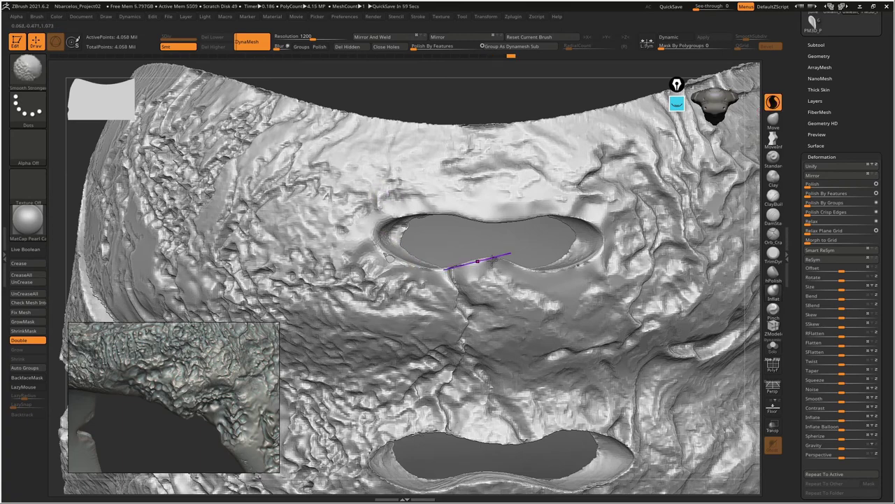
right_drag(494, 259, 500, 264)
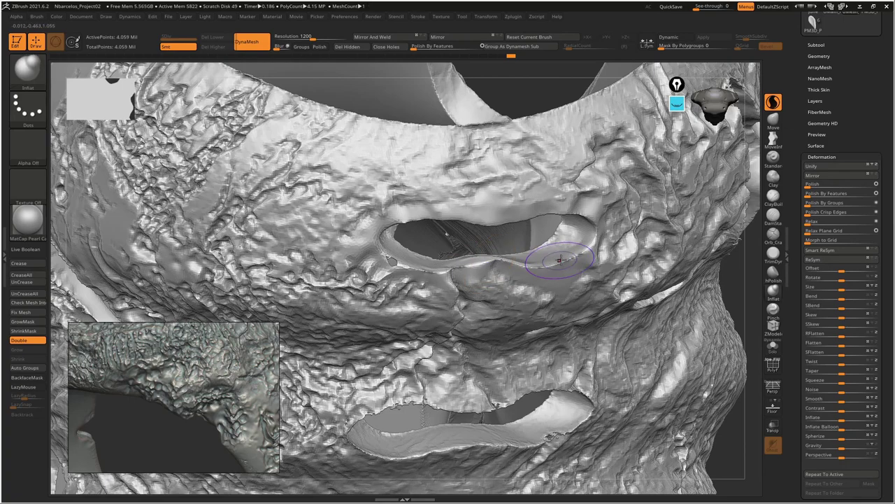
mouse_move(568, 260)
right_down()
mouse_move(552, 235)
mouse_move(454, 206)
mouse_move(487, 207)
mouse_move(506, 176)
mouse_move(491, 170)
right_up()
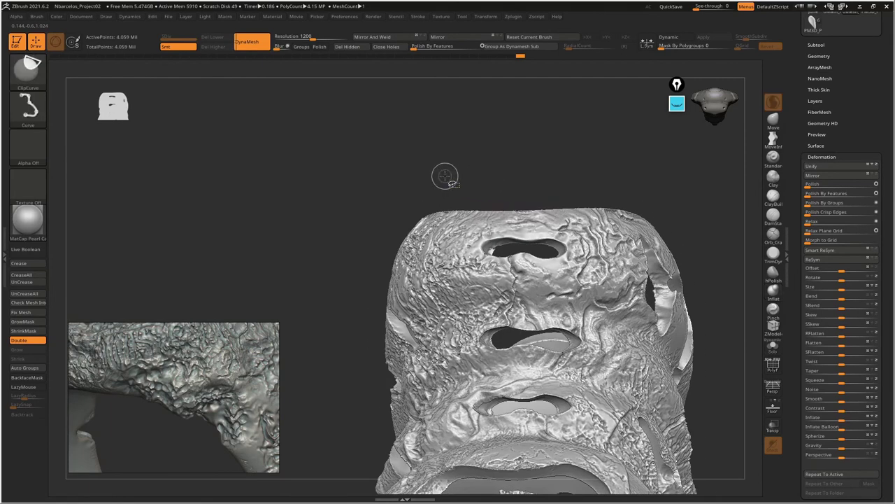
Isolate the mesh around the upper cutout hole, smooth its rim, then show the whole shoe again
ctrl+shift+click(28, 70)
click(112, 80)
ctrl+shift+drag(436, 149, 592, 295)
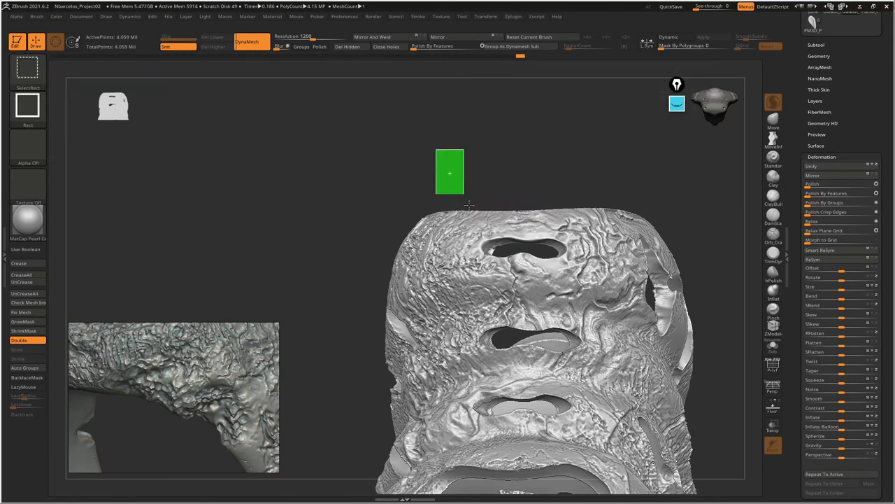
right_drag(559, 241, 569, 279)
key(f)
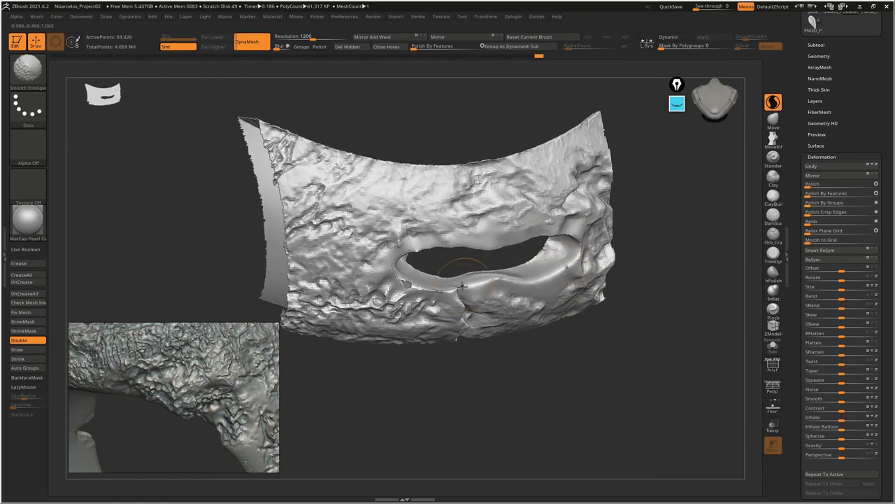
mouse_move(502, 273)
shift+right_down()
mouse_move(549, 223)
mouse_move(569, 236)
shift+right_up()
key(f)
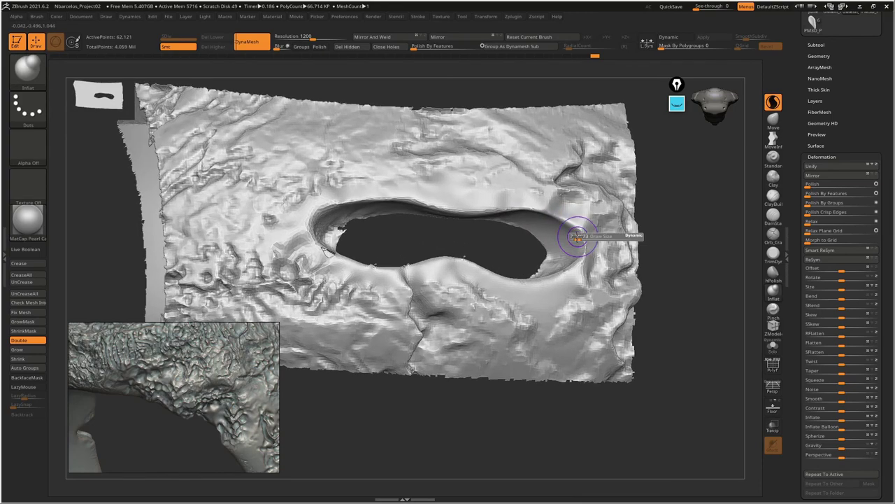
shift+right_drag(558, 279, 501, 219)
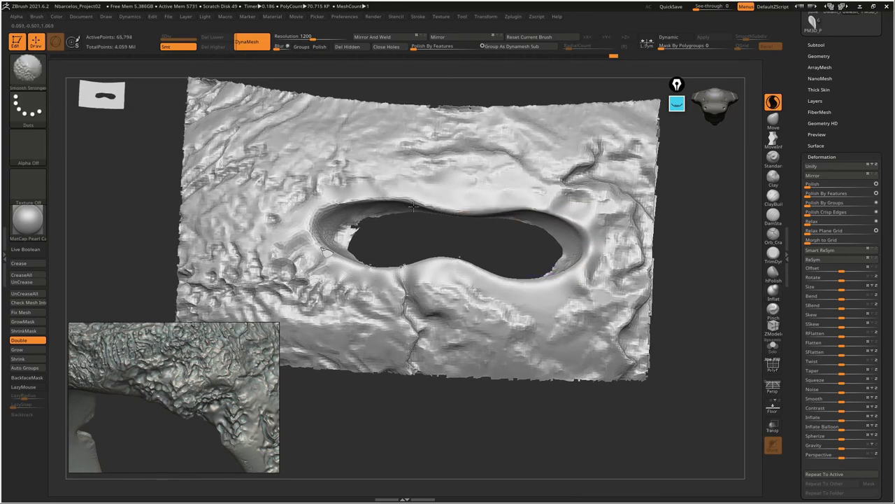
shift+right_drag(384, 272, 592, 276)
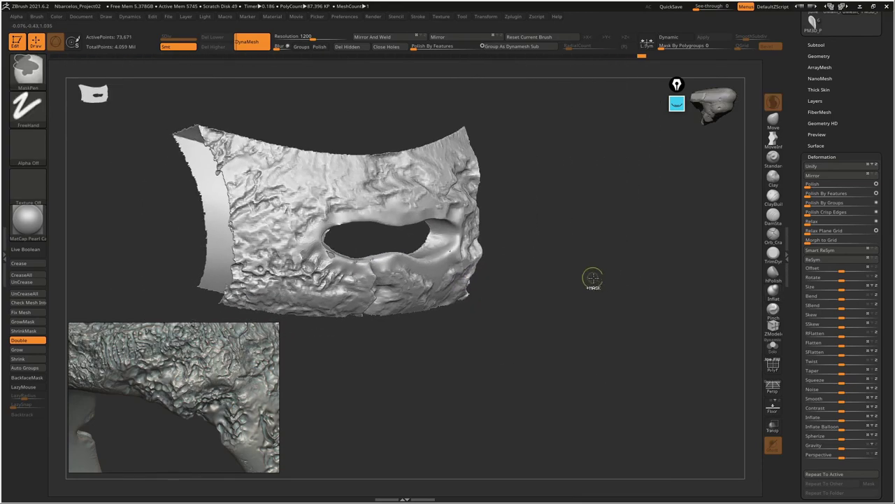
mouse_move(431, 260)
right_down()
mouse_move(509, 246)
mouse_move(483, 259)
right_up()
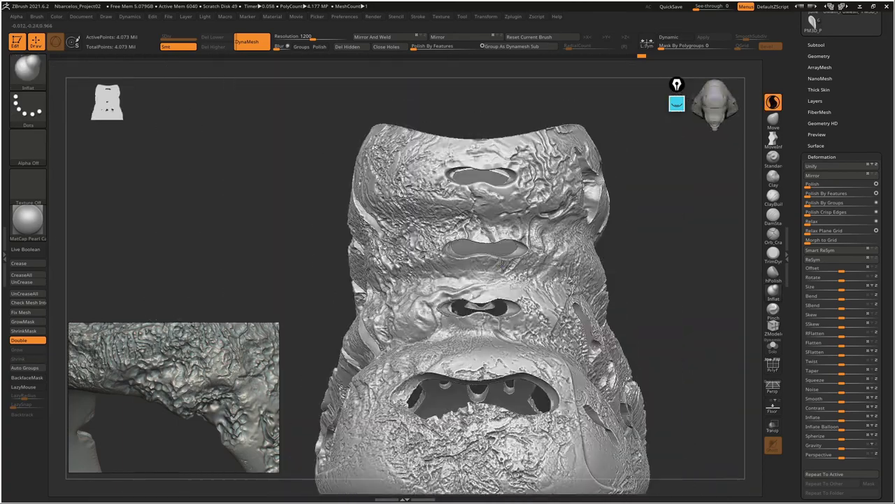
Isolate another hole's area, turn it frontal, and show the polygroup wireframe
mouse_move(287, 225)
ctrl+shift+mouse_down()
mouse_move(578, 303)
mouse_move(550, 297)
ctrl+shift+mouse_up()
mouse_move(549, 298)
right_down()
mouse_move(492, 240)
mouse_move(531, 308)
right_up()
scroll(532, 308, up, 3)
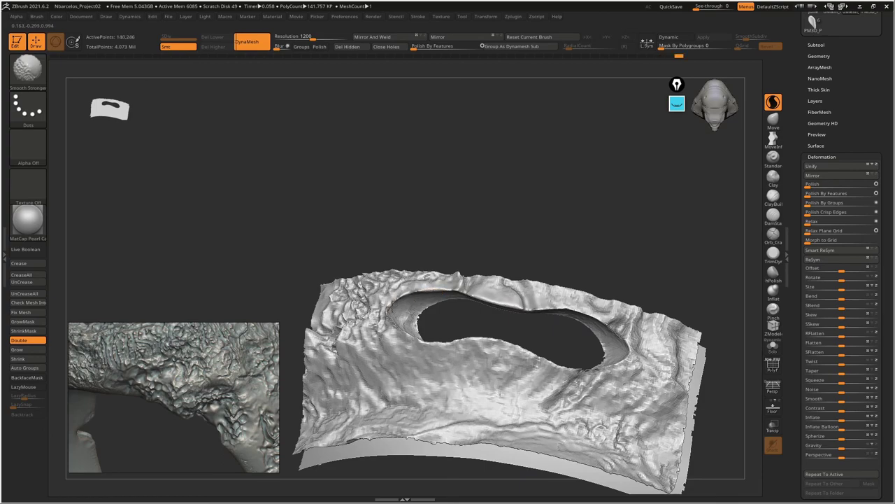
right_drag(390, 319, 419, 345)
key(shift+f)
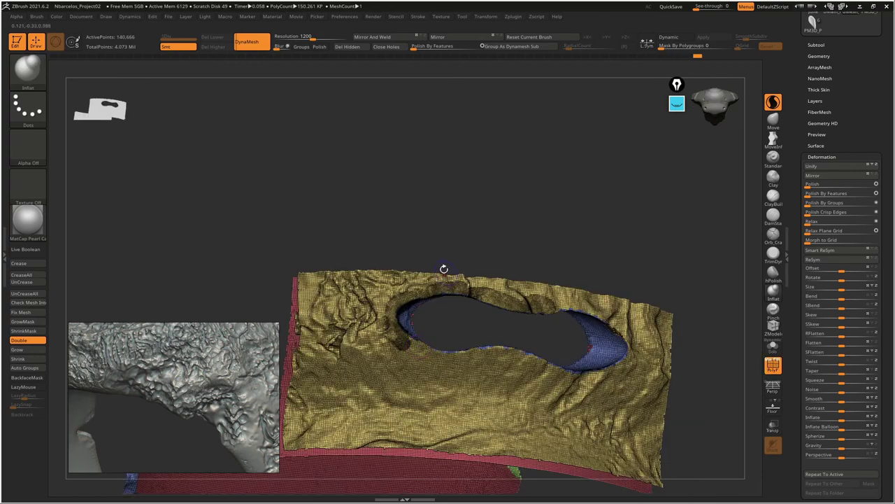
scroll(429, 341, up, 3)
Smooth the hole's lower and upper edges and inner walls, then hide the polygroup wireframe
right_drag(445, 382, 413, 332)
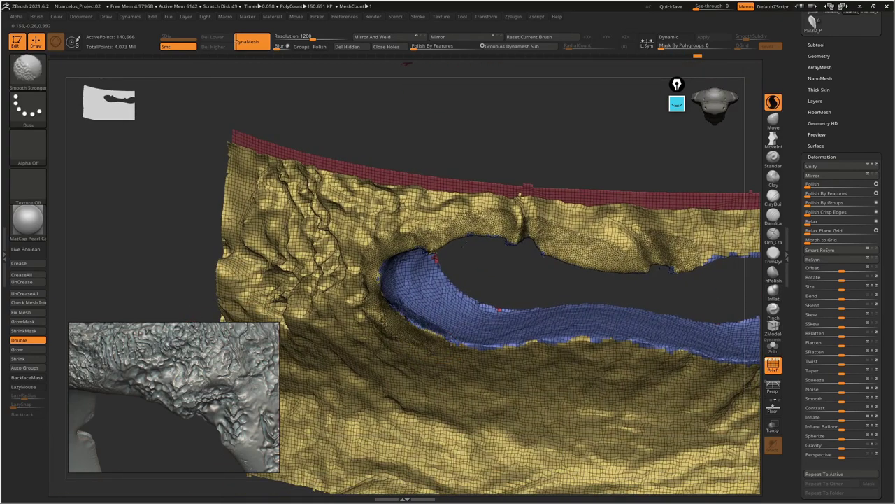
shift+drag(412, 329, 624, 350)
right_drag(625, 350, 454, 334)
mouse_move(454, 334)
shift+mouse_down()
mouse_move(615, 350)
mouse_move(684, 336)
shift+mouse_up()
right_drag(684, 337, 678, 252)
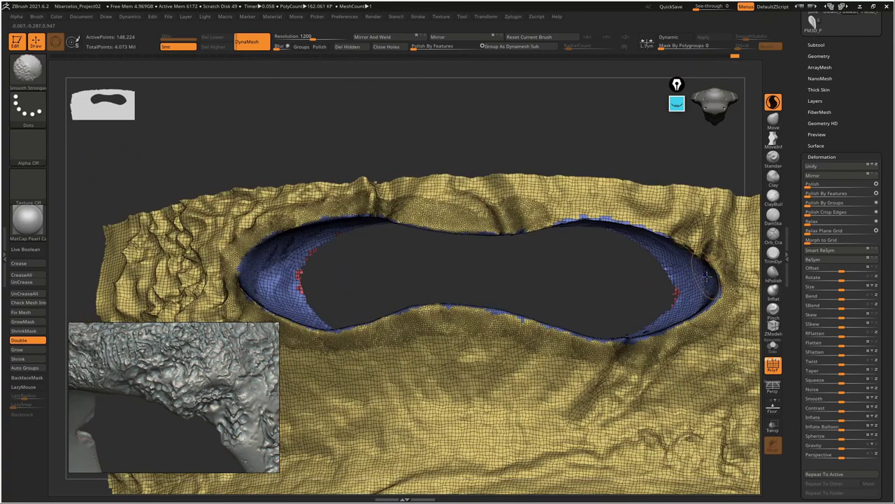
shift+drag(661, 238, 580, 220)
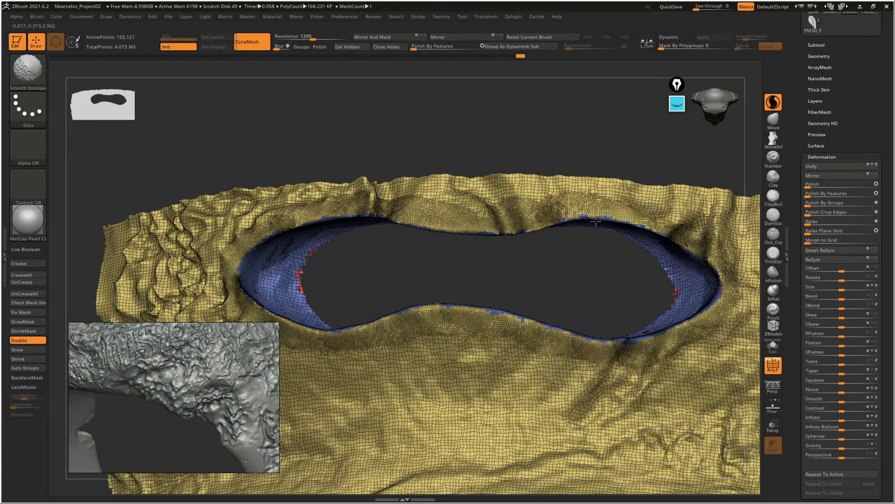
key(shift+f)
mouse_move(595, 285)
right_down()
mouse_move(661, 278)
mouse_move(564, 240)
mouse_move(484, 266)
right_up()
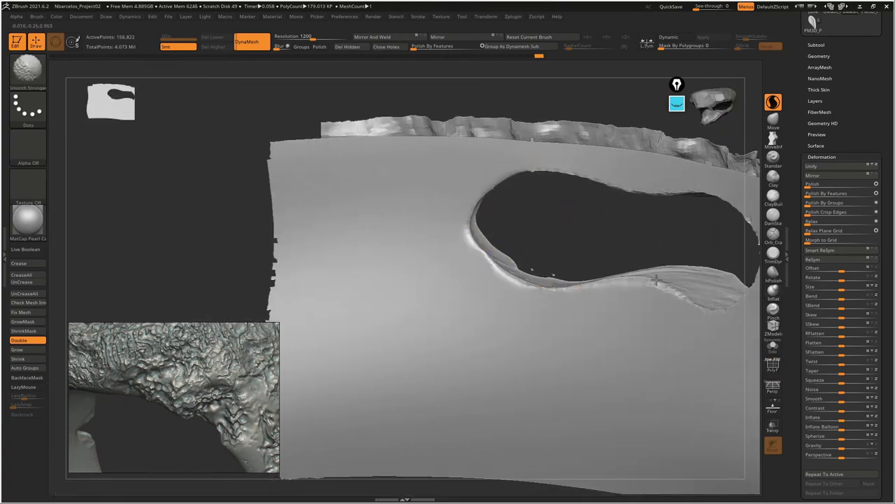
mouse_move(656, 279)
right_down()
mouse_move(490, 315)
mouse_move(586, 313)
right_up()
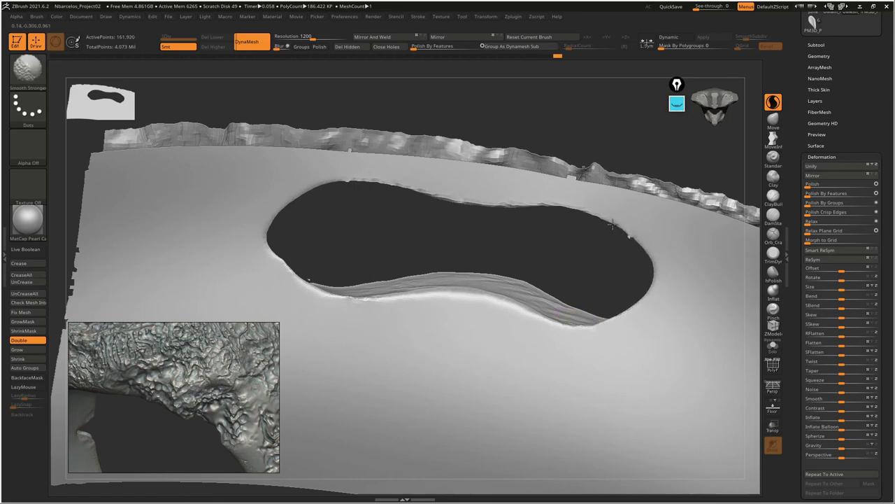
mouse_move(548, 254)
ctrl+right_down()
mouse_move(539, 276)
mouse_move(402, 193)
ctrl+right_up()
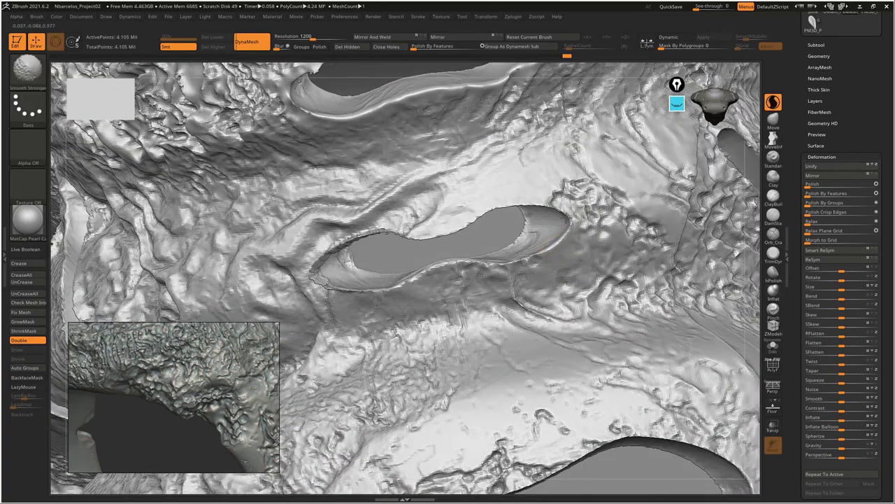
Box-select the area around another cutout hole to isolate it for smoothing
mouse_move(249, 201)
ctrl+shift+mouse_down()
mouse_move(642, 324)
mouse_move(562, 237)
ctrl+shift+mouse_up()
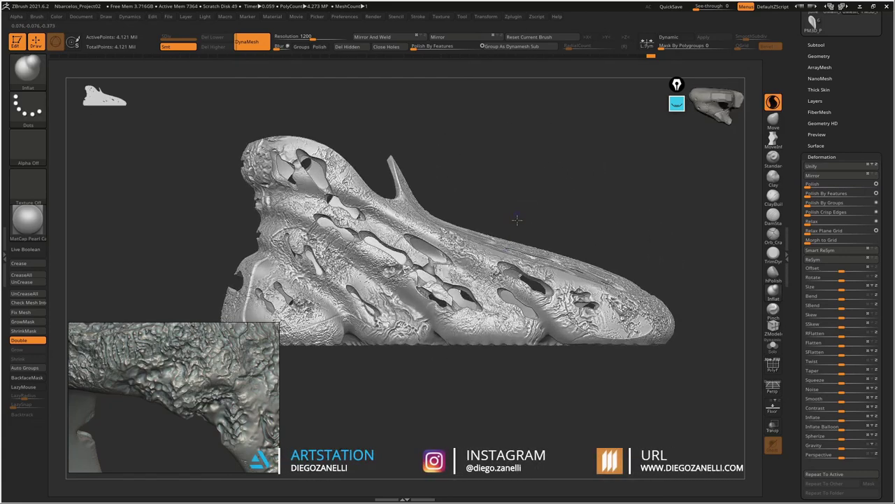
Save the project, replacing the existing Nbarcelos_Project02.zpr
key(ctrl+s)
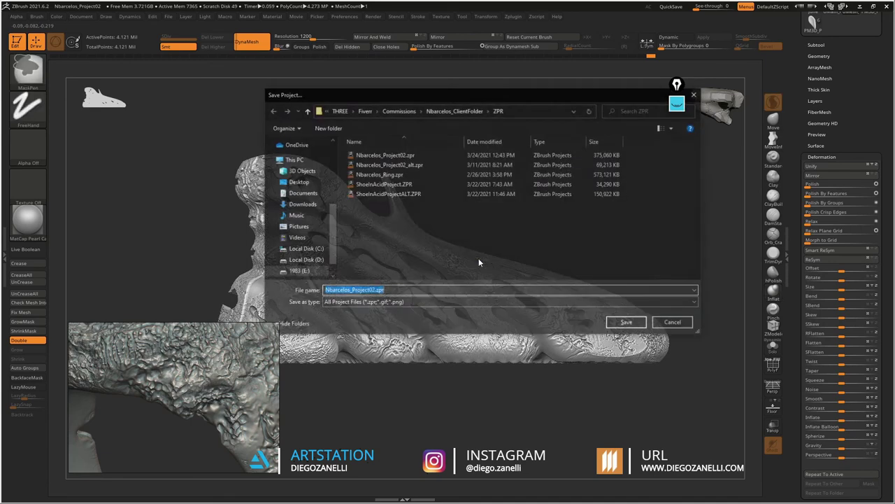
key(Return)
key(y)
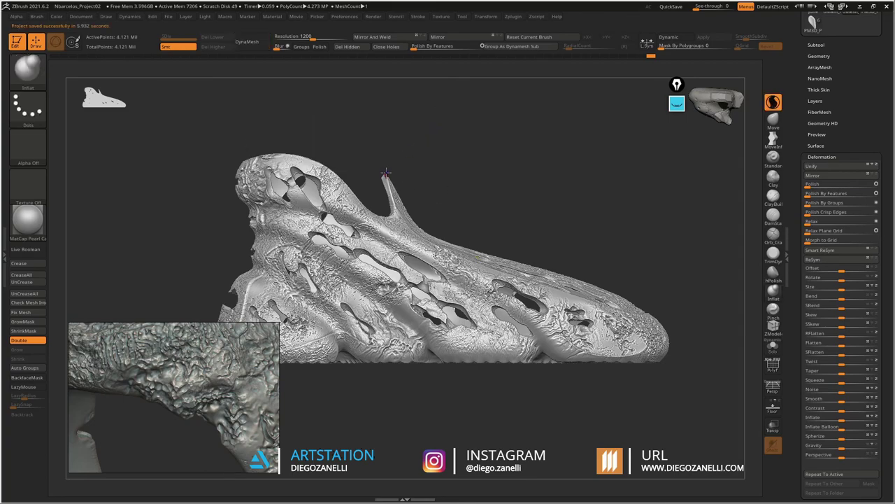
Zoom in on the upper to inspect the holes and undo the stray smoothing stroke
mouse_move(381, 148)
mouse_down()
mouse_move(330, 138)
mouse_move(280, 208)
mouse_move(315, 303)
mouse_move(337, 270)
mouse_up()
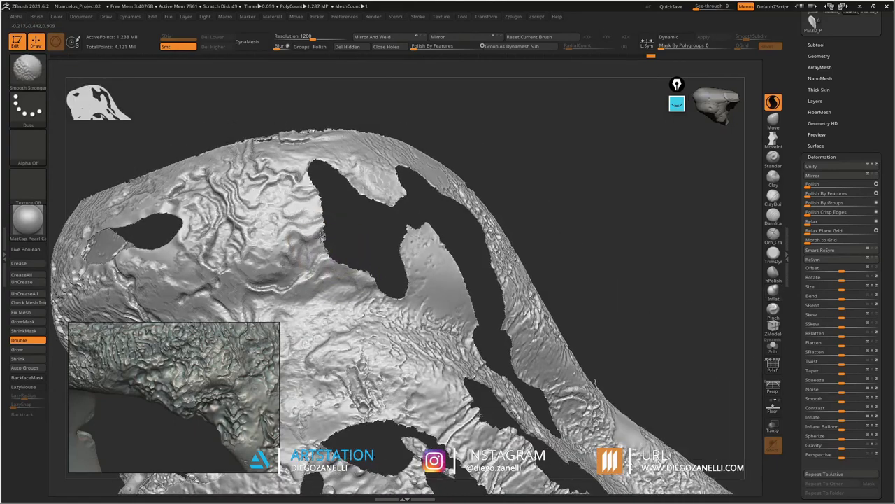
key(ctrl+z)
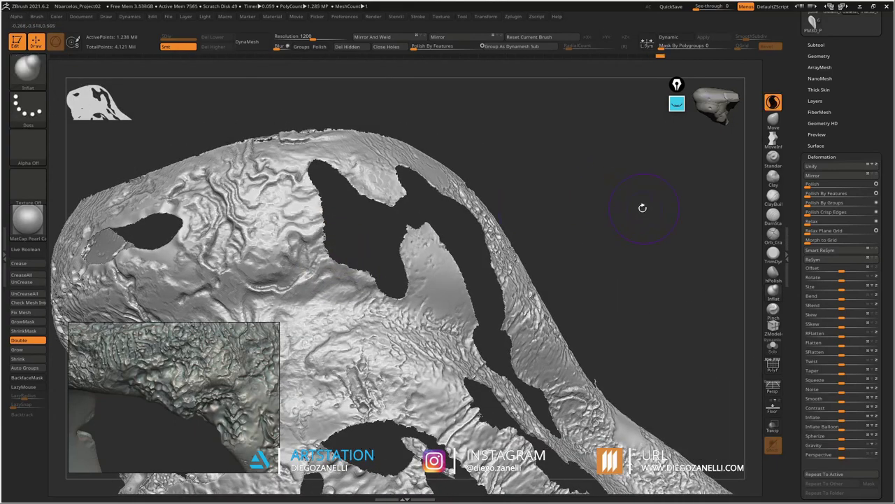
mouse_move(580, 166)
mouse_down()
mouse_move(436, 183)
mouse_move(423, 310)
mouse_move(508, 278)
mouse_up()
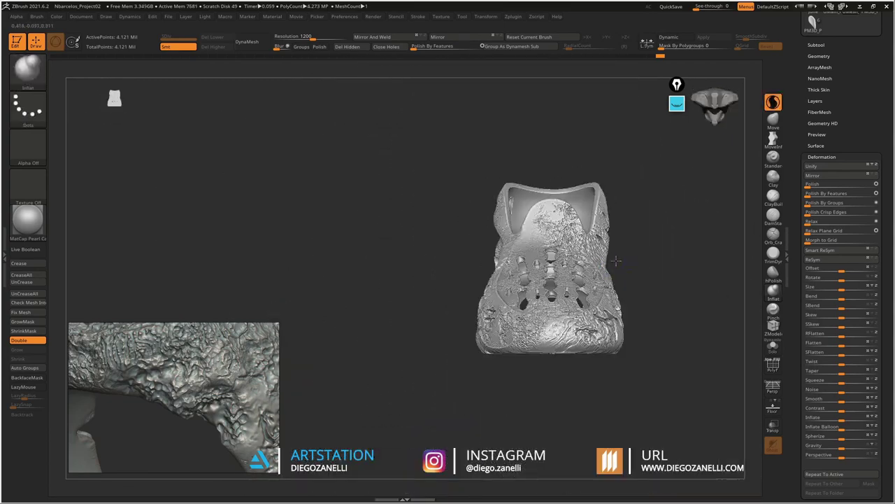